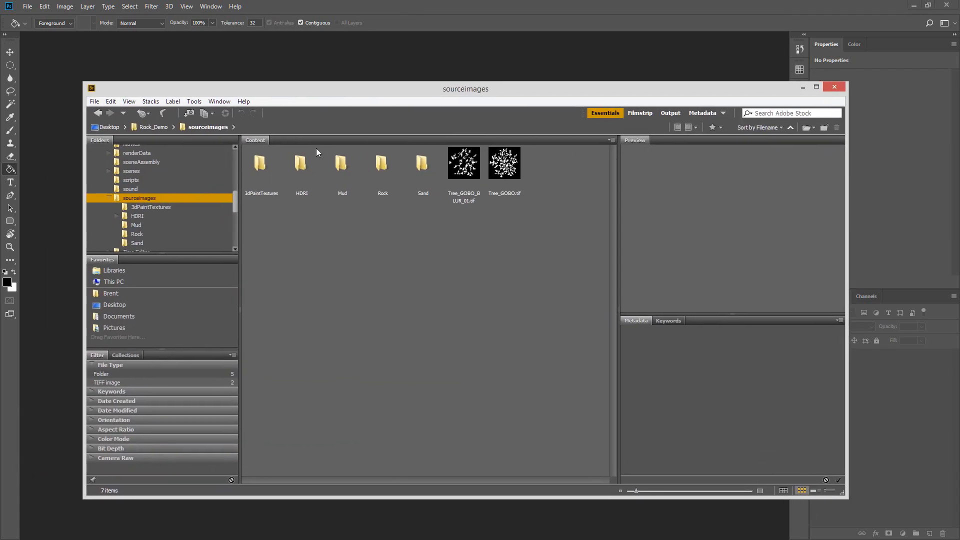
Step: Preview the texture maps in the Rock folder and open RockRough_Layered.psd in Photoshop
{"action": "double_click", "coordinate": [383, 165]}
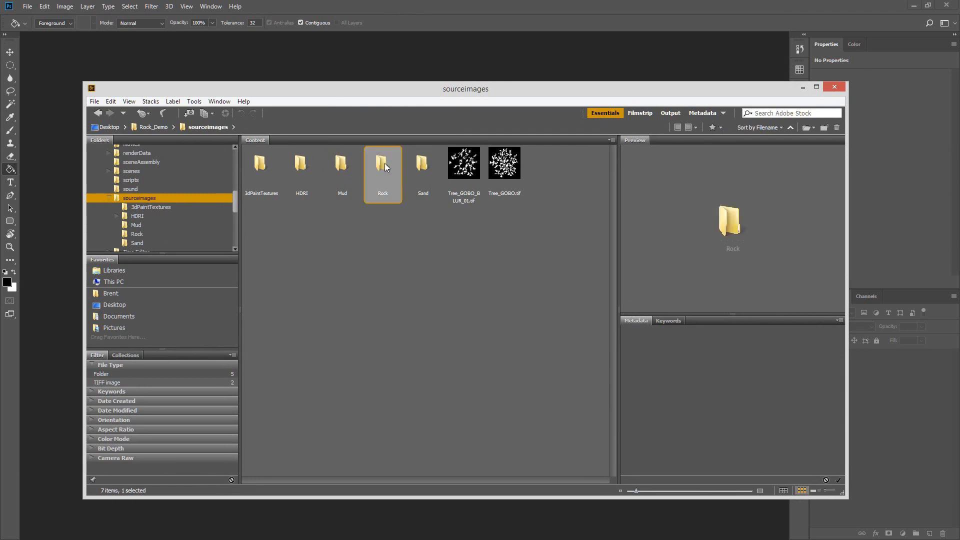
{"action": "left_click", "coordinate": [260, 167]}
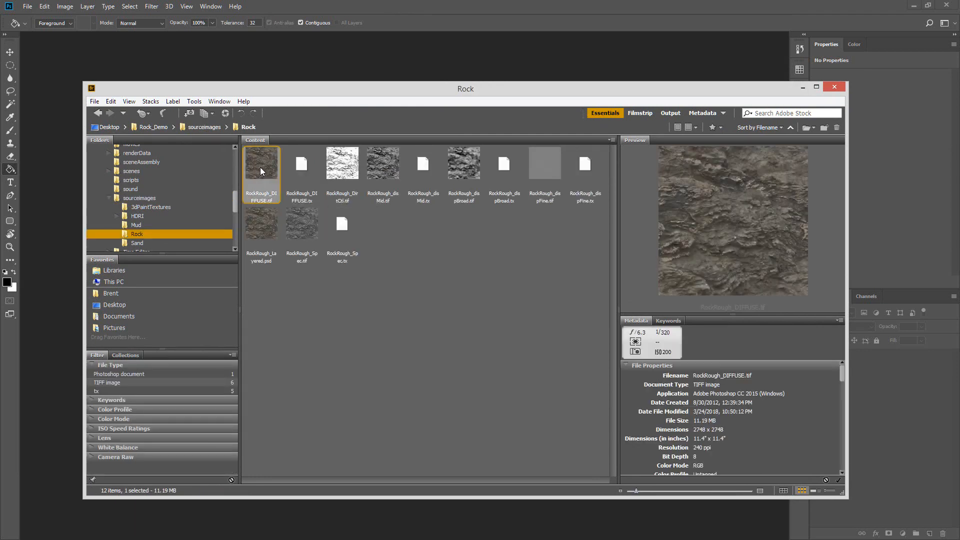
{"action": "left_click", "coordinate": [268, 236]}
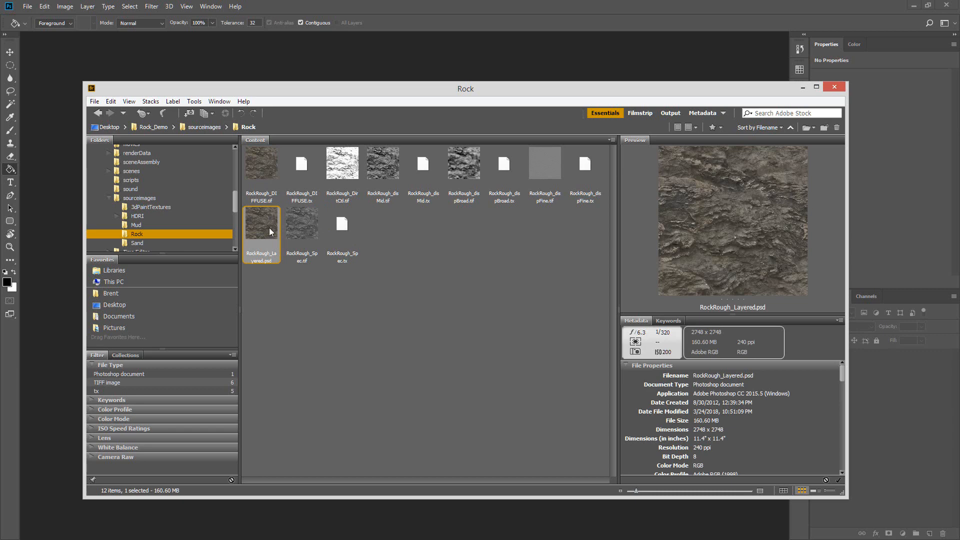
{"action": "left_click", "coordinate": [304, 223]}
{"action": "left_click", "coordinate": [461, 166]}
{"action": "left_click", "coordinate": [341, 169]}
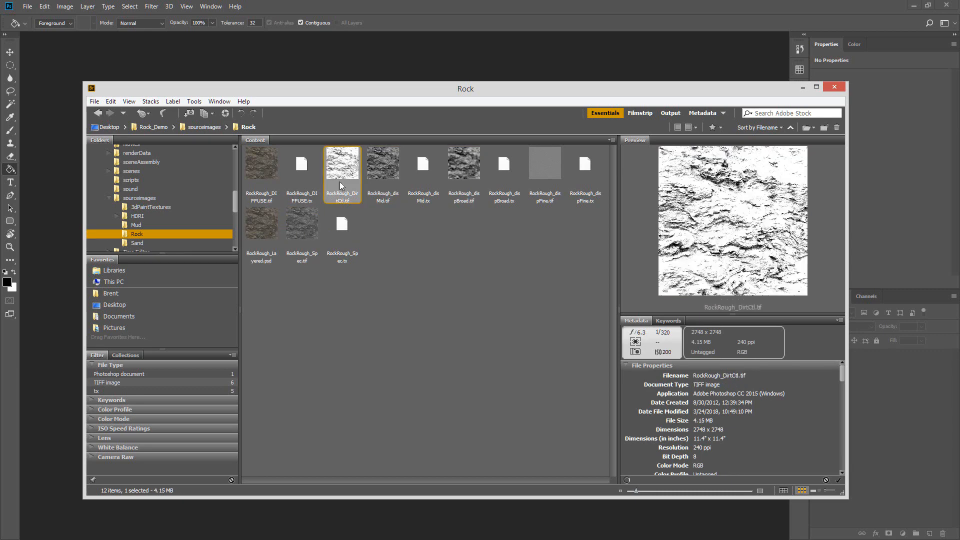
{"action": "double_click", "coordinate": [258, 225]}
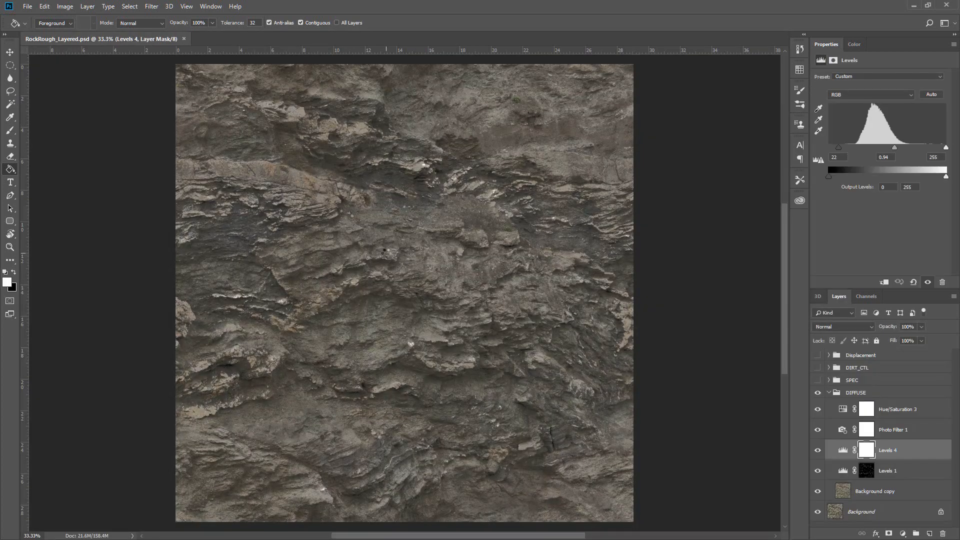
Step: Collapse the DIFFUSE layer group and hide it so that only the Background layer is displayed
{"action": "left_click", "coordinate": [836, 393]}
{"action": "left_click", "coordinate": [829, 393]}
{"action": "left_click", "coordinate": [818, 393]}
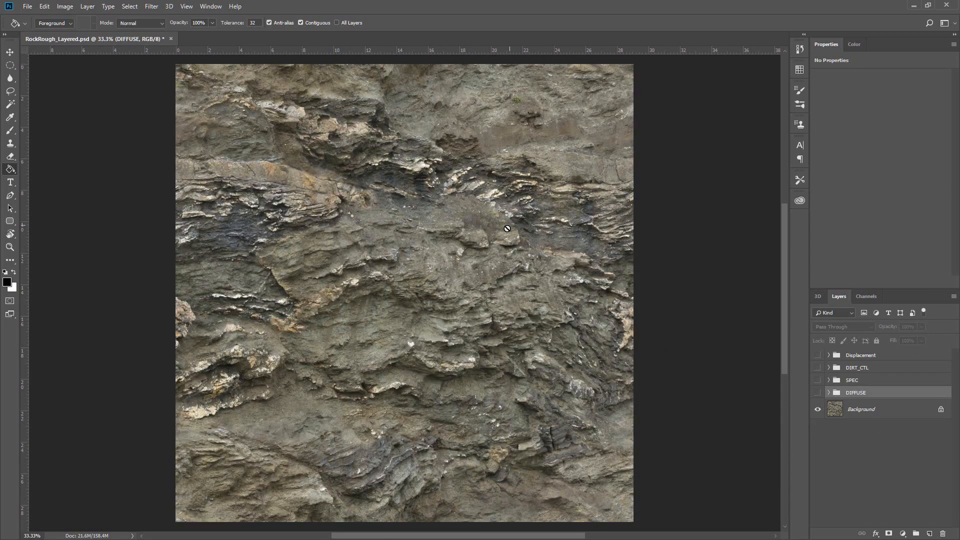
{"action": "key", "text": "z"}
{"action": "mouse_move", "coordinate": [500, 231]}
{"action": "left_mouse_down"}
{"action": "mouse_move", "coordinate": [511, 243]}
{"action": "mouse_move", "coordinate": [490, 243]}
{"action": "left_mouse_up"}
{"action": "mouse_move", "coordinate": [457, 205]}
{"action": "left_mouse_down"}
{"action": "mouse_move", "coordinate": [465, 219]}
{"action": "mouse_move", "coordinate": [458, 207]}
{"action": "left_mouse_up"}
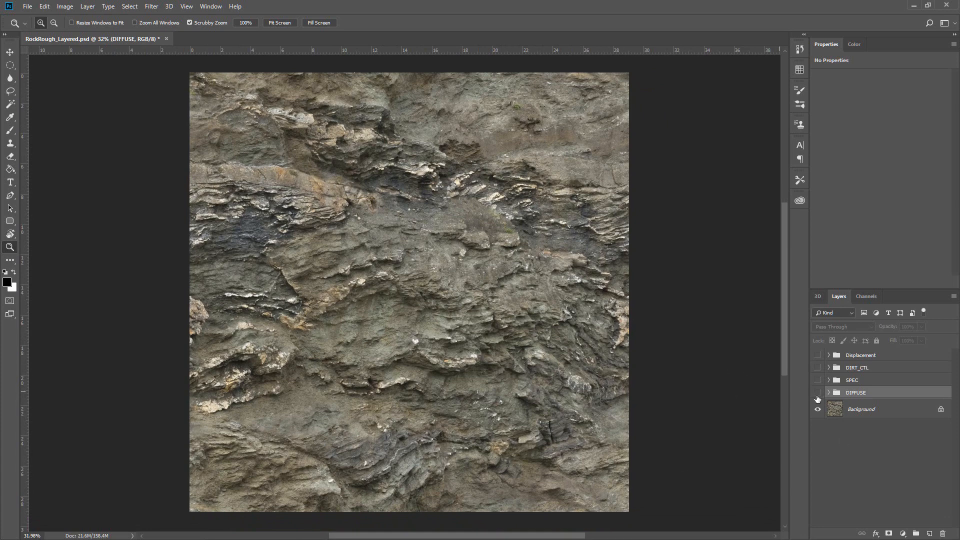
Step: Check the Background layer's tiling by previewing horizontal and vertical wrap-around shifts with the Offset filter, and cancel the filter
{"action": "left_click", "coordinate": [851, 411]}
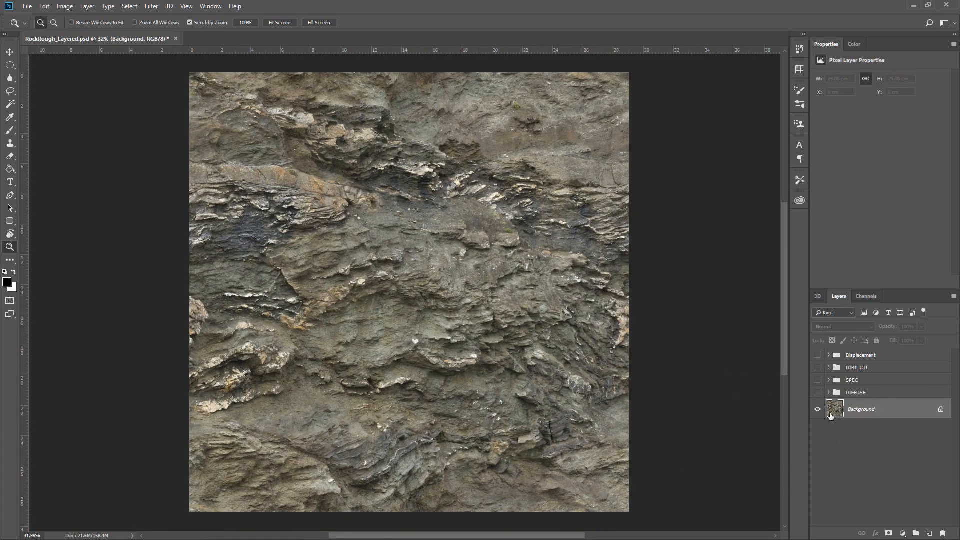
{"action": "left_click", "coordinate": [151, 6]}
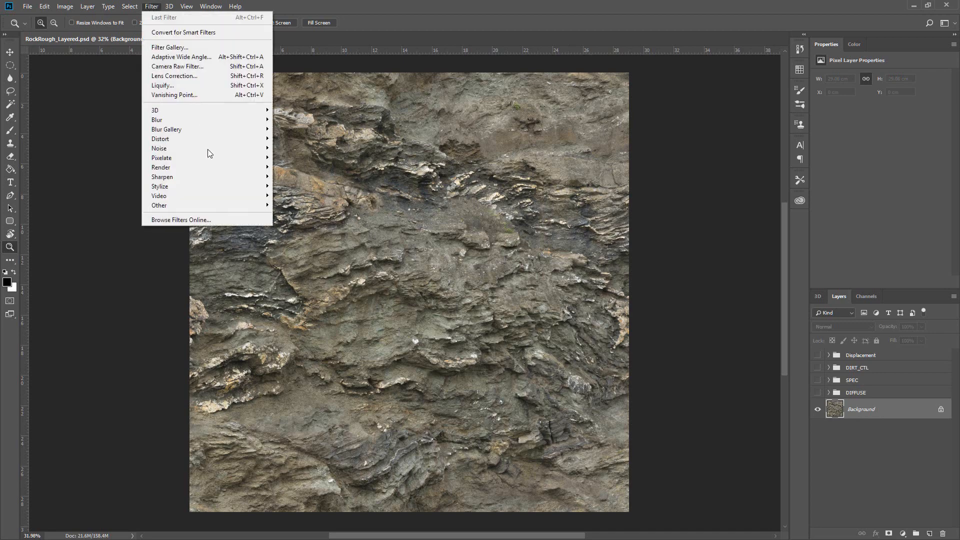
{"action": "mouse_move", "coordinate": [215, 204]}
{"action": "left_click", "coordinate": [295, 252]}
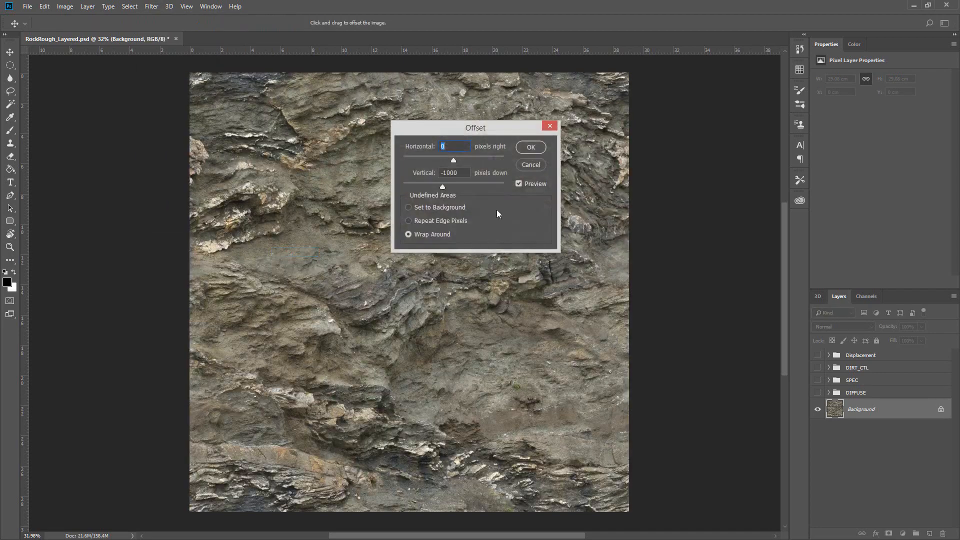
{"action": "left_click_drag", "start_coordinate": [472, 133], "coordinate": [658, 160]}
{"action": "left_click_drag", "start_coordinate": [631, 211], "coordinate": [684, 214]}
{"action": "left_click_drag", "start_coordinate": [643, 186], "coordinate": [691, 190]}
{"action": "left_click_drag", "start_coordinate": [618, 184], "coordinate": [673, 214]}
{"action": "left_click", "coordinate": [613, 212]}
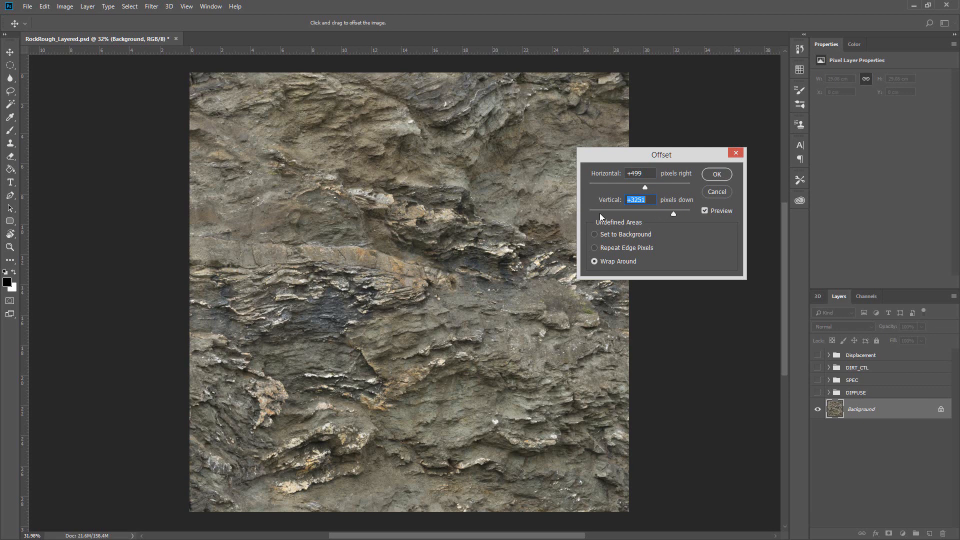
{"action": "left_click", "coordinate": [725, 192]}
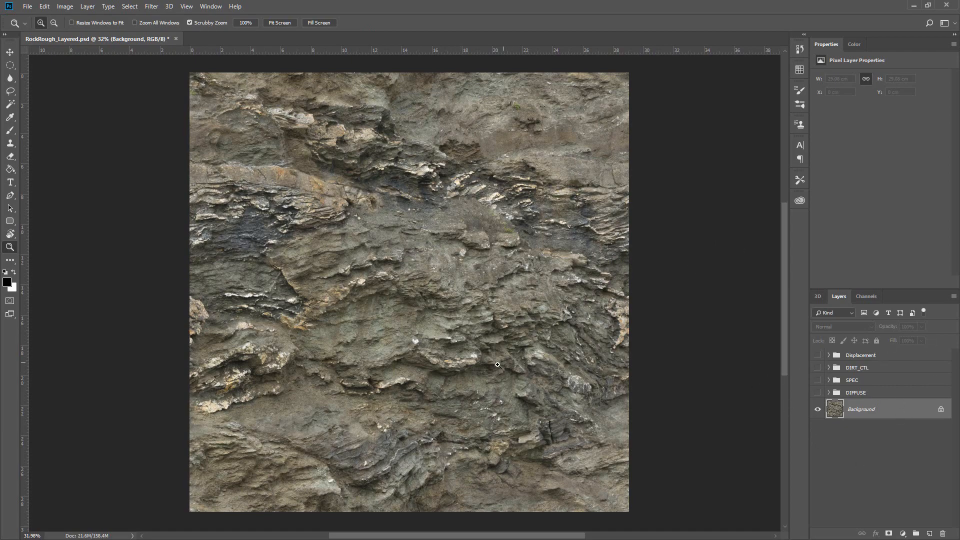
Step: Examine the shadows and highlights of the Background rock texture up close and compare it with the DIFFUSE group switched on and off
{"action": "left_click_drag", "start_coordinate": [498, 365], "coordinate": [500, 370]}
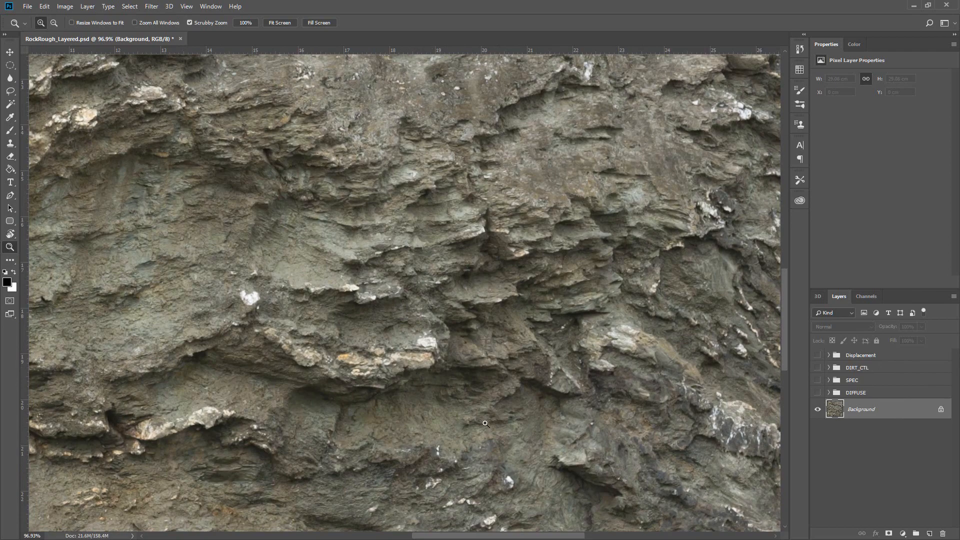
{"action": "left_click_drag", "start_coordinate": [608, 177], "coordinate": [526, 188]}
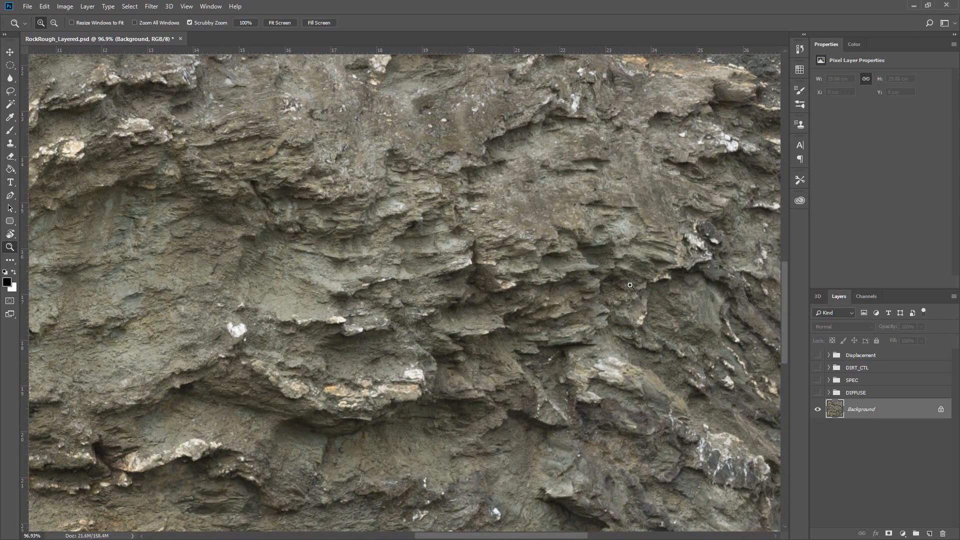
{"action": "left_click_drag", "start_coordinate": [411, 262], "coordinate": [718, 293]}
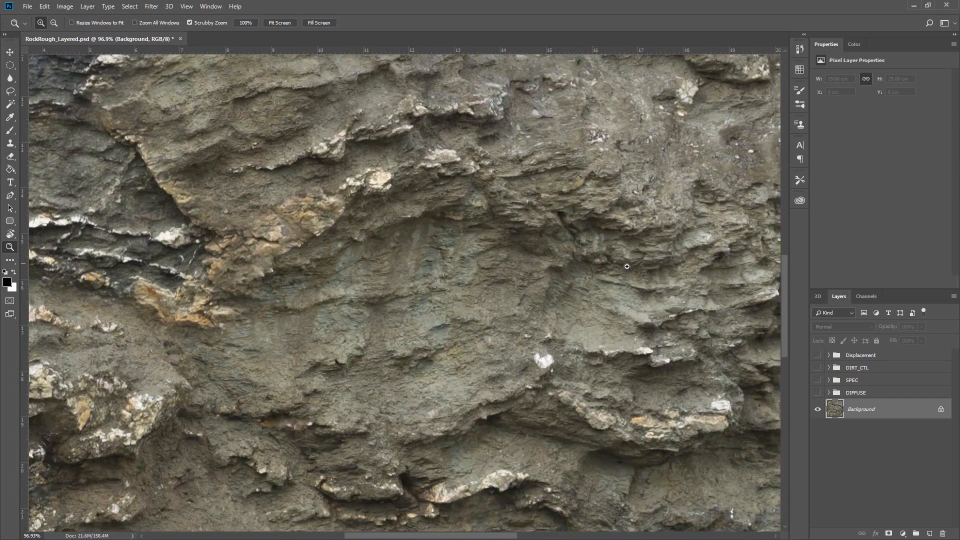
{"action": "left_click_drag", "start_coordinate": [627, 267], "coordinate": [337, 167]}
{"action": "left_click_drag", "start_coordinate": [441, 334], "coordinate": [367, 305]}
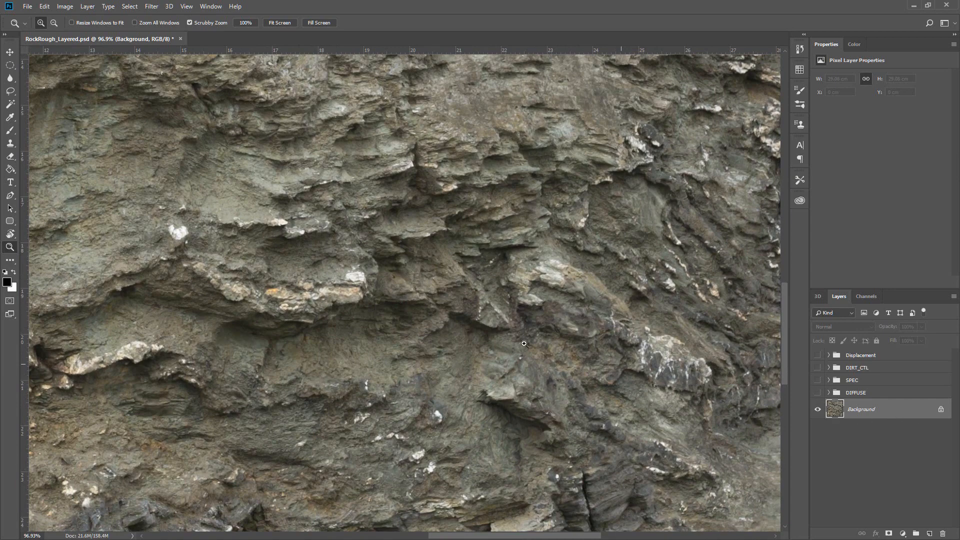
{"action": "left_click_drag", "start_coordinate": [483, 330], "coordinate": [474, 364]}
{"action": "left_click", "coordinate": [818, 393]}
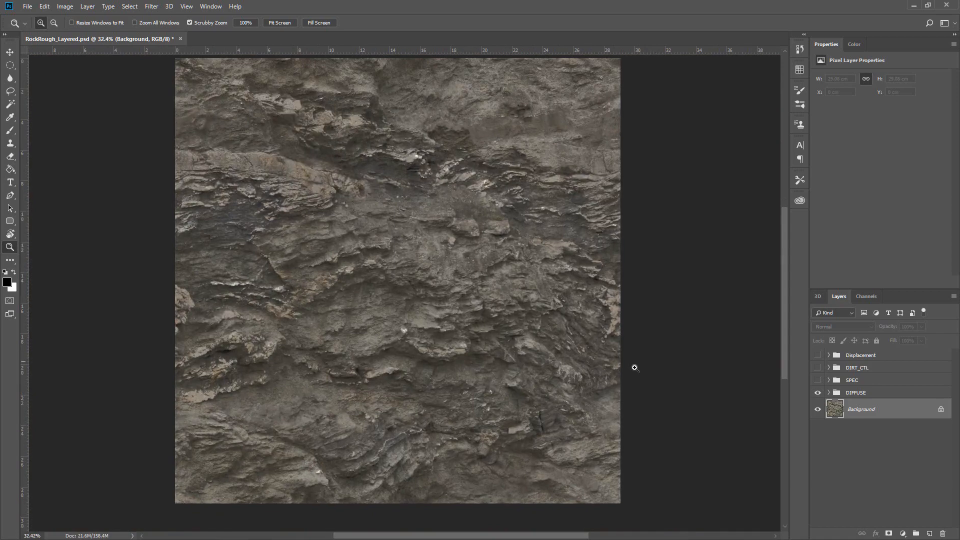
{"action": "left_click", "coordinate": [819, 393]}
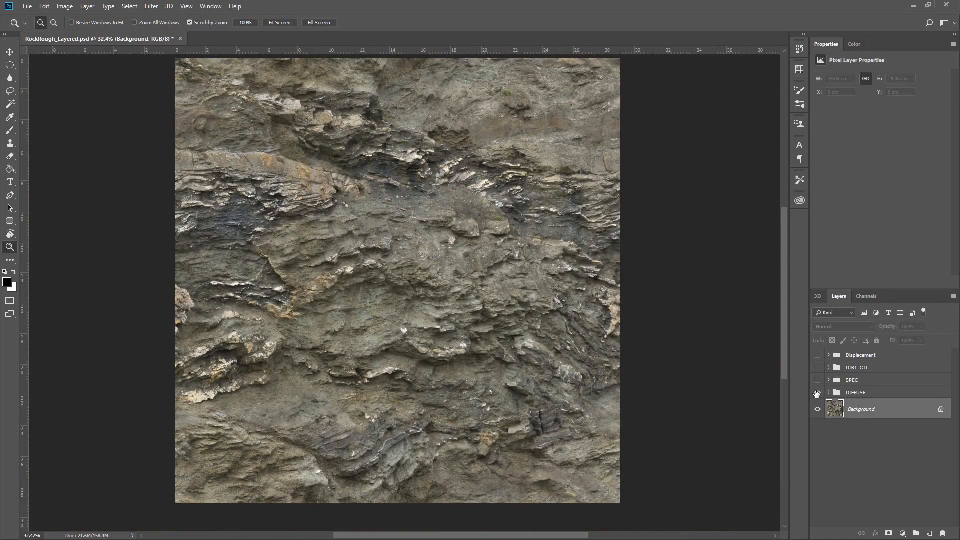
{"action": "left_click", "coordinate": [818, 393]}
{"action": "left_click", "coordinate": [819, 393]}
{"action": "left_click", "coordinate": [818, 409]}
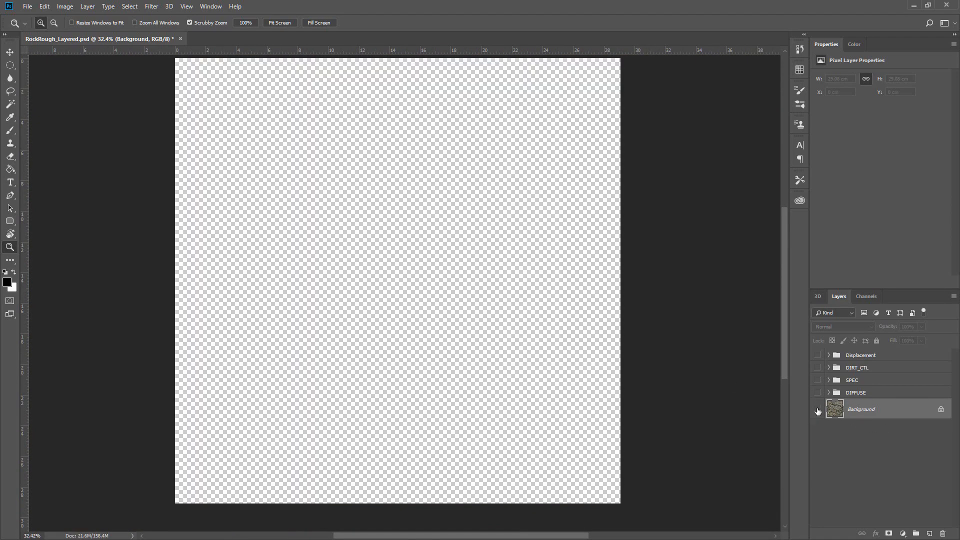
{"action": "left_click", "coordinate": [818, 409]}
Step: Duplicate the Background layer and delete the existing DIFFUSE group
{"action": "left_click_drag", "start_coordinate": [844, 410], "coordinate": [929, 534]}
{"action": "left_click", "coordinate": [857, 393]}
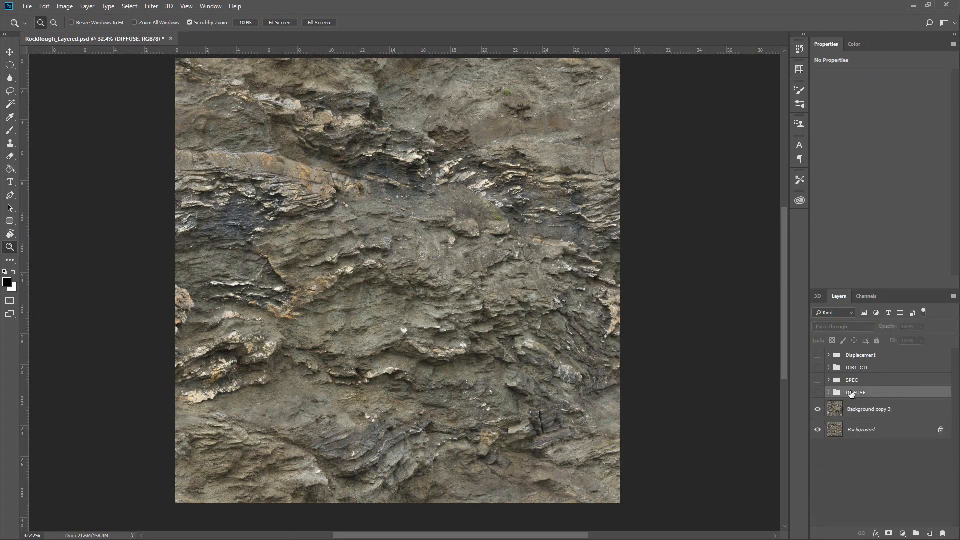
{"action": "key", "text": "Delete"}
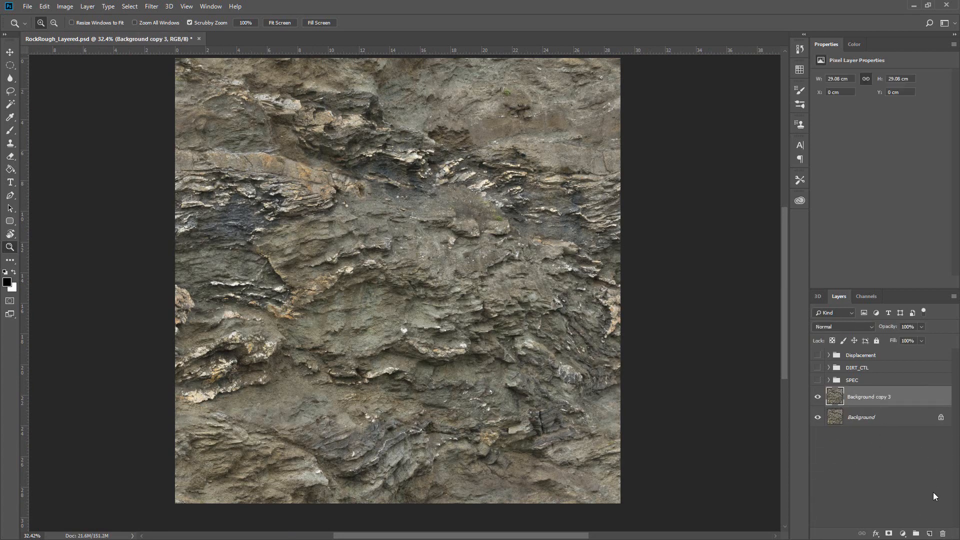
Step: Create a new layer group named DIFFUSE and move the duplicated background layer into it
{"action": "left_click", "coordinate": [917, 533]}
{"action": "double_click", "coordinate": [860, 393]}
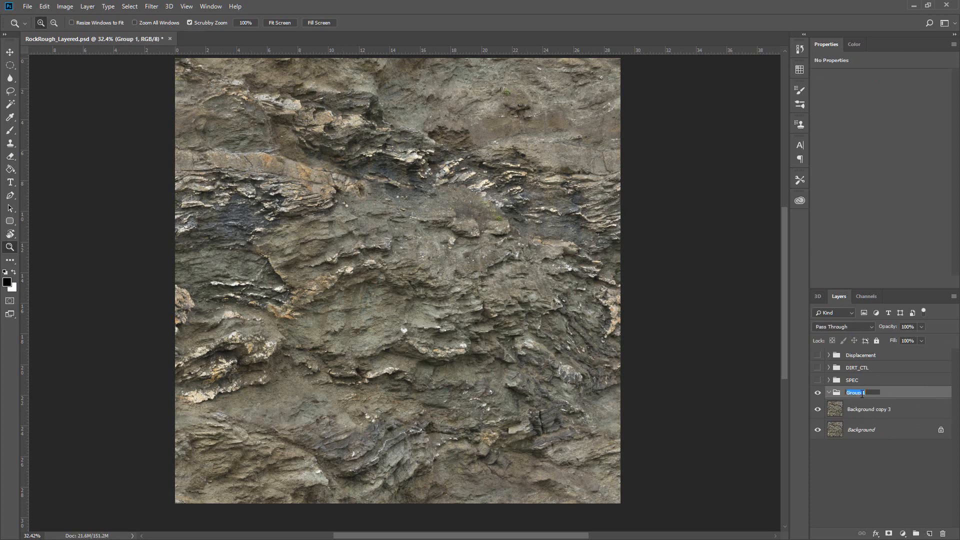
{"action": "type", "text": "DIFFUSE"}
{"action": "key", "text": "Return"}
{"action": "mouse_move", "coordinate": [842, 413]}
{"action": "left_mouse_down"}
{"action": "mouse_move", "coordinate": [850, 397]}
{"action": "mouse_move", "coordinate": [845, 407]}
{"action": "left_mouse_up"}
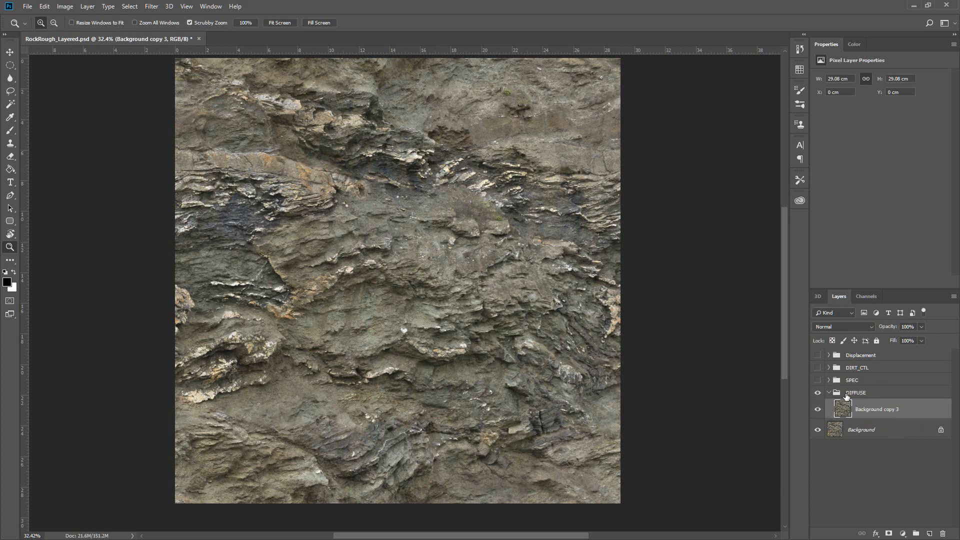
{"action": "left_click", "coordinate": [847, 395]}
{"action": "left_click", "coordinate": [844, 406]}
{"action": "left_click", "coordinate": [65, 6]}
{"action": "mouse_move", "coordinate": [100, 33]}
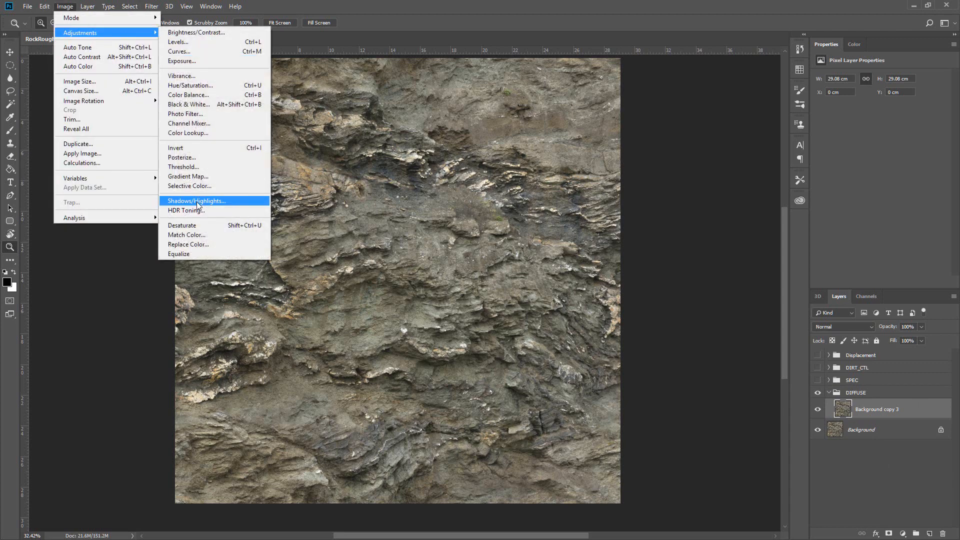
{"action": "left_click", "coordinate": [190, 201]}
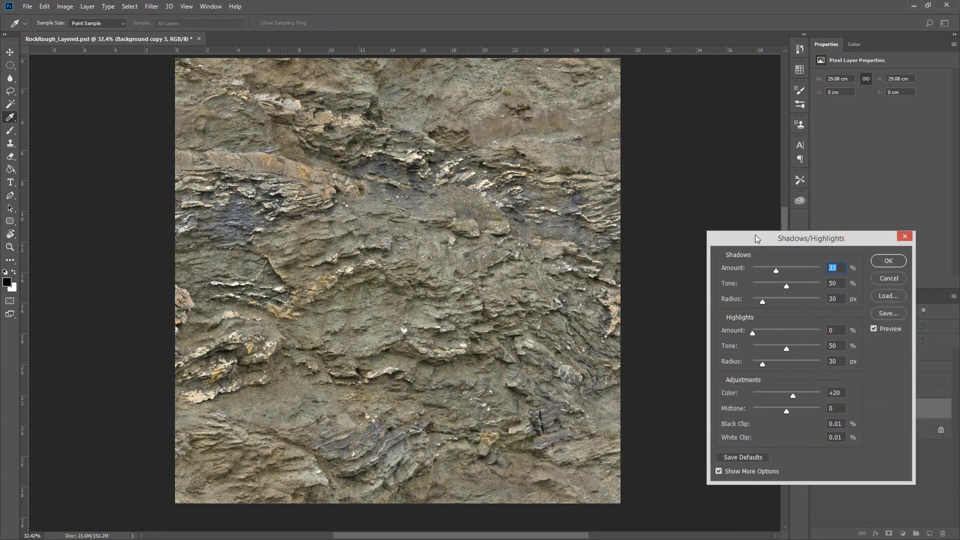
{"action": "left_click_drag", "start_coordinate": [755, 238], "coordinate": [747, 212]}
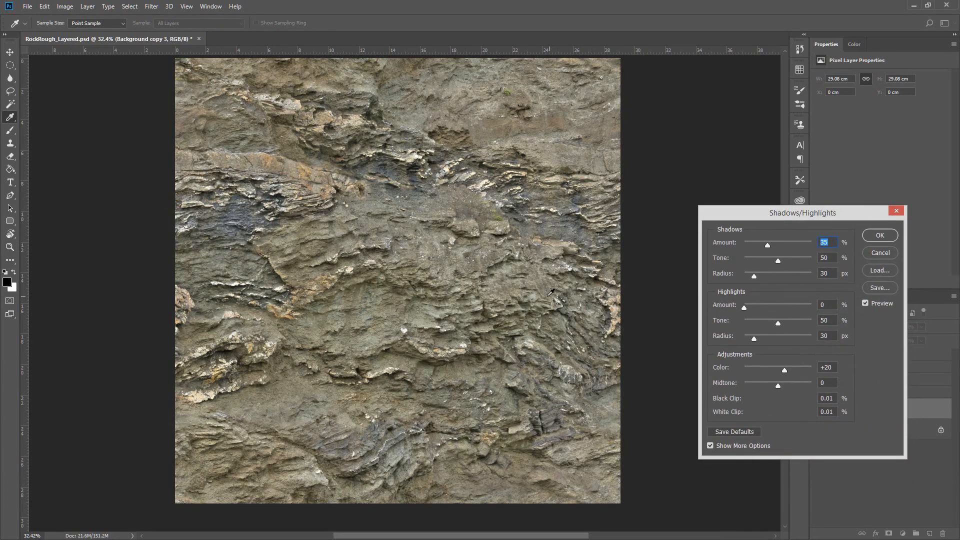
{"action": "left_click", "coordinate": [872, 254]}
Step: Start a Shadows/Highlights adjustment on the duplicated layer, set Shadows Amount to 84% and Tone to 69%, and compare with the preview off
{"action": "left_click_drag", "start_coordinate": [507, 321], "coordinate": [516, 229]}
{"action": "left_click", "coordinate": [65, 6]}
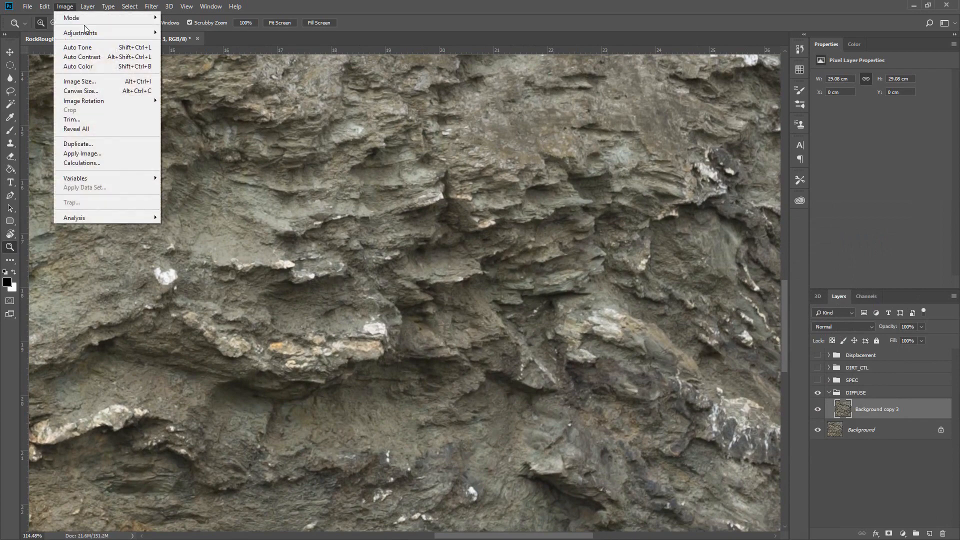
{"action": "mouse_move", "coordinate": [80, 32]}
{"action": "left_click", "coordinate": [197, 200]}
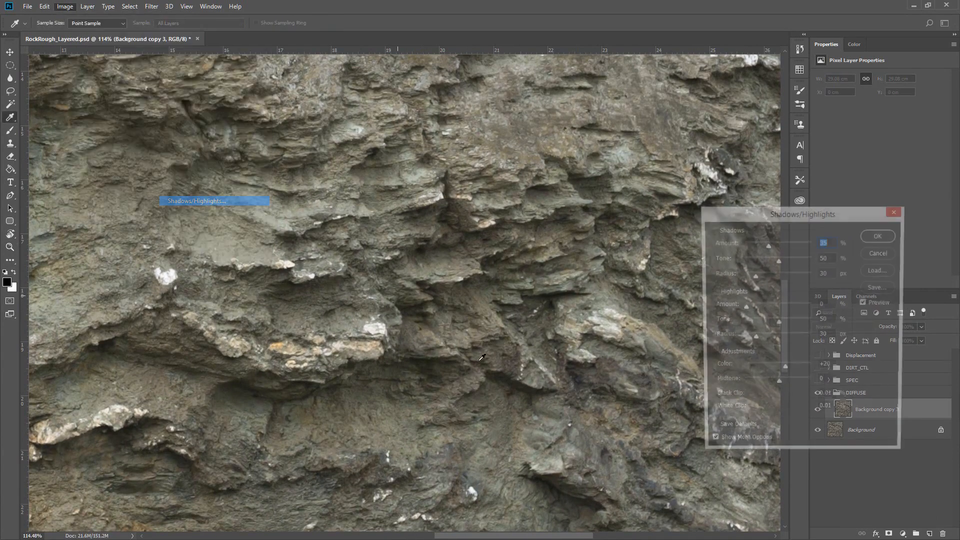
{"action": "left_click_drag", "start_coordinate": [834, 220], "coordinate": [673, 137]}
{"action": "mouse_move", "coordinate": [607, 162]}
{"action": "left_mouse_down"}
{"action": "mouse_move", "coordinate": [586, 161]}
{"action": "mouse_move", "coordinate": [647, 163]}
{"action": "mouse_move", "coordinate": [602, 178]}
{"action": "mouse_move", "coordinate": [633, 181]}
{"action": "mouse_move", "coordinate": [623, 161]}
{"action": "left_mouse_up"}
{"action": "type", "text": "100"}
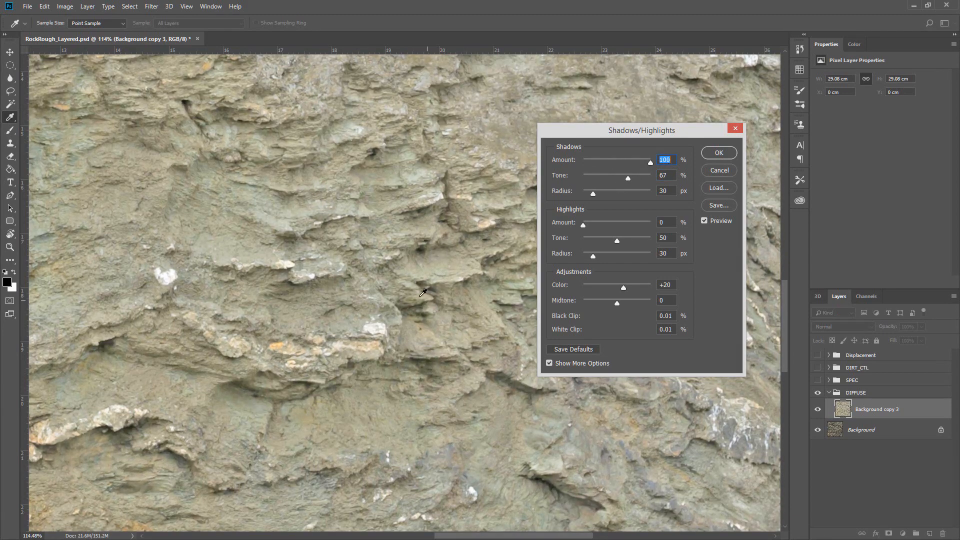
{"action": "mouse_move", "coordinate": [628, 176]}
{"action": "left_mouse_down"}
{"action": "mouse_move", "coordinate": [617, 176]}
{"action": "mouse_move", "coordinate": [635, 178]}
{"action": "mouse_move", "coordinate": [636, 160]}
{"action": "left_mouse_up"}
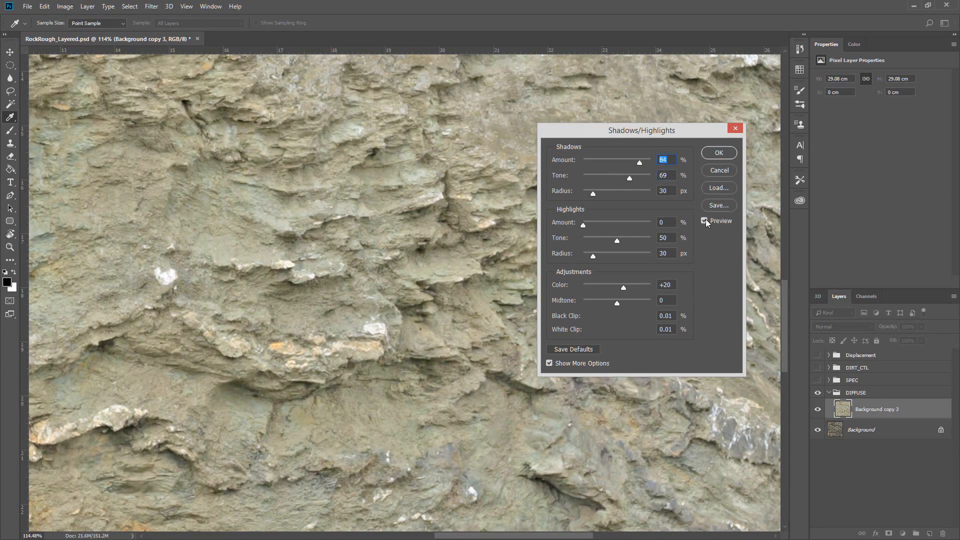
{"action": "left_click", "coordinate": [705, 221]}
{"action": "left_click", "coordinate": [705, 221]}
Step: Set Highlights to Amount 81%, Tone 70% and Radius 27 px, and Shadows to Amount 86%, Tone 68% and Radius 12 px
{"action": "left_click_drag", "start_coordinate": [585, 225], "coordinate": [558, 221]}
{"action": "mouse_move", "coordinate": [615, 239]}
{"action": "left_mouse_down"}
{"action": "mouse_move", "coordinate": [606, 239]}
{"action": "mouse_move", "coordinate": [631, 240]}
{"action": "left_mouse_up"}
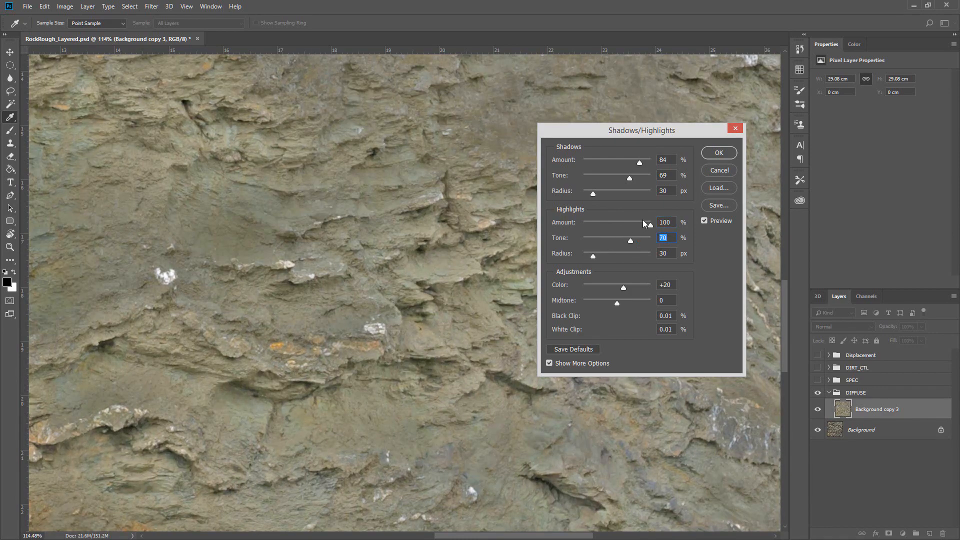
{"action": "mouse_move", "coordinate": [643, 220]}
{"action": "left_mouse_down"}
{"action": "mouse_move", "coordinate": [607, 221]}
{"action": "mouse_move", "coordinate": [637, 224]}
{"action": "left_mouse_up"}
{"action": "mouse_move", "coordinate": [598, 253]}
{"action": "left_mouse_down"}
{"action": "mouse_move", "coordinate": [614, 254]}
{"action": "mouse_move", "coordinate": [592, 254]}
{"action": "left_mouse_up"}
{"action": "mouse_move", "coordinate": [590, 194]}
{"action": "left_mouse_down"}
{"action": "mouse_move", "coordinate": [572, 192]}
{"action": "mouse_move", "coordinate": [599, 194]}
{"action": "mouse_move", "coordinate": [587, 193]}
{"action": "left_mouse_up"}
{"action": "left_click", "coordinate": [638, 175]}
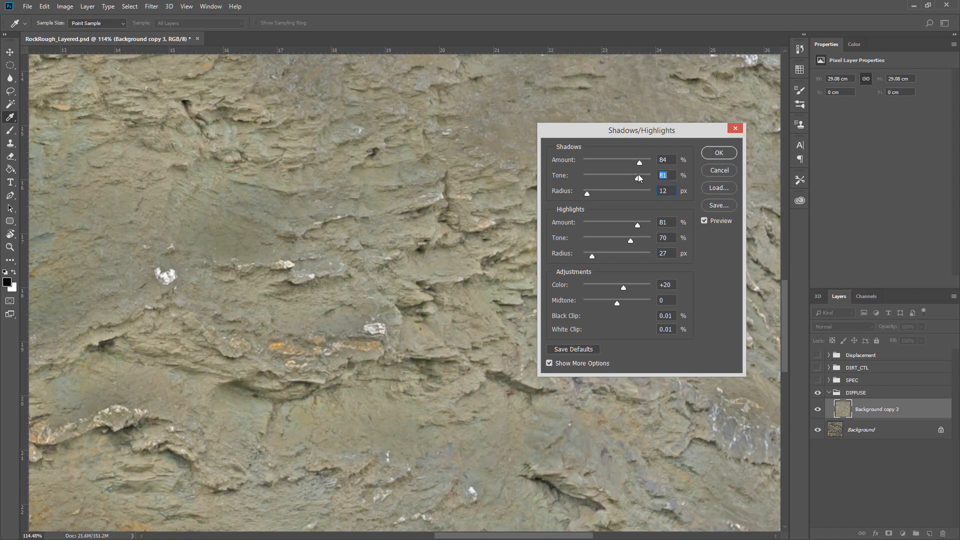
{"action": "mouse_move", "coordinate": [642, 177]}
{"action": "left_mouse_down"}
{"action": "mouse_move", "coordinate": [627, 179]}
{"action": "mouse_move", "coordinate": [628, 161]}
{"action": "mouse_move", "coordinate": [648, 163]}
{"action": "mouse_move", "coordinate": [640, 164]}
{"action": "left_mouse_up"}
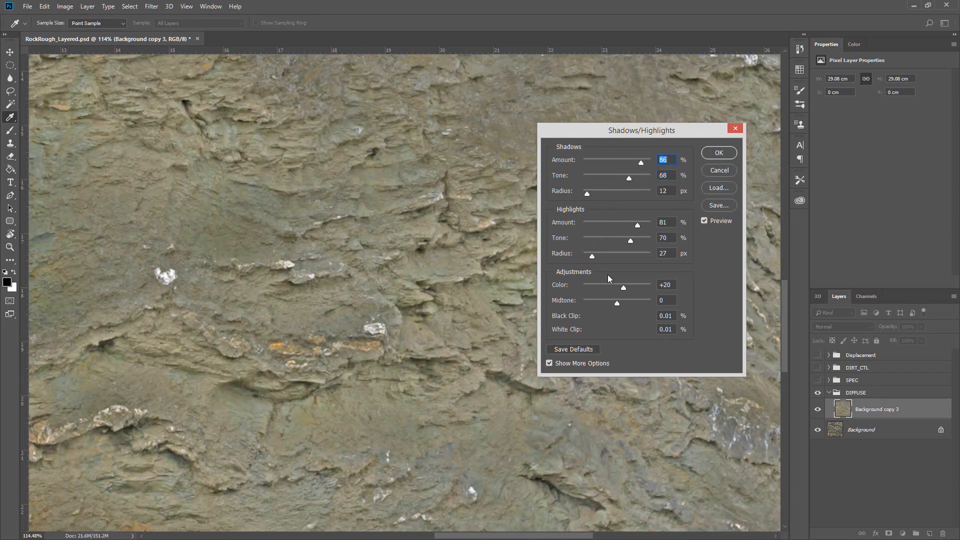
Step: Set Highlights to Amount 70%, Tone 63%, Radius 39 px, Shadows Radius to about 25 px, Color +17 and Midtone -19, and apply the adjustment
{"action": "mouse_move", "coordinate": [615, 288]}
{"action": "left_mouse_down"}
{"action": "mouse_move", "coordinate": [632, 284]}
{"action": "mouse_move", "coordinate": [625, 302]}
{"action": "mouse_move", "coordinate": [604, 302]}
{"action": "mouse_move", "coordinate": [622, 301]}
{"action": "mouse_move", "coordinate": [608, 301]}
{"action": "mouse_move", "coordinate": [631, 286]}
{"action": "mouse_move", "coordinate": [623, 286]}
{"action": "left_mouse_up"}
{"action": "left_click_drag", "start_coordinate": [592, 255], "coordinate": [628, 239]}
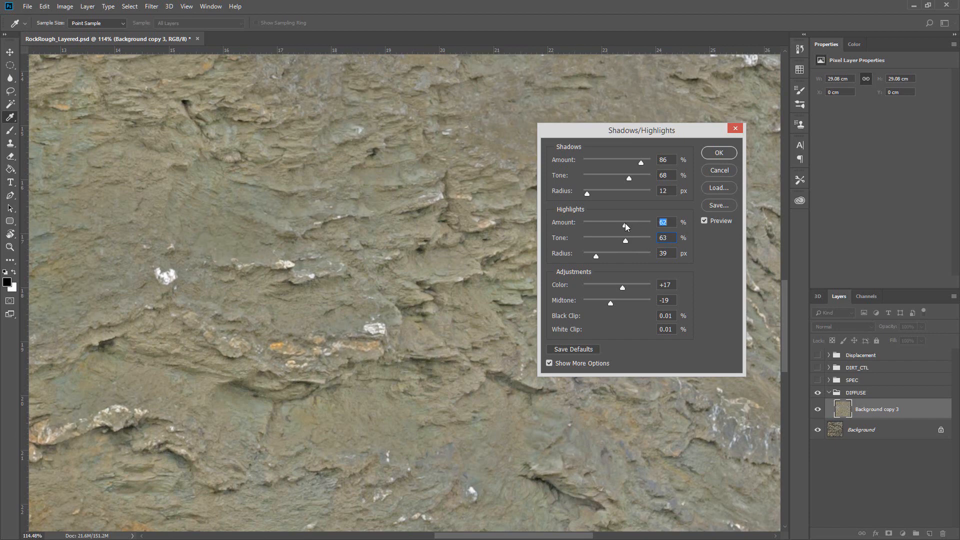
{"action": "left_click_drag", "start_coordinate": [625, 223], "coordinate": [630, 224]}
{"action": "left_click_drag", "start_coordinate": [587, 195], "coordinate": [593, 196]}
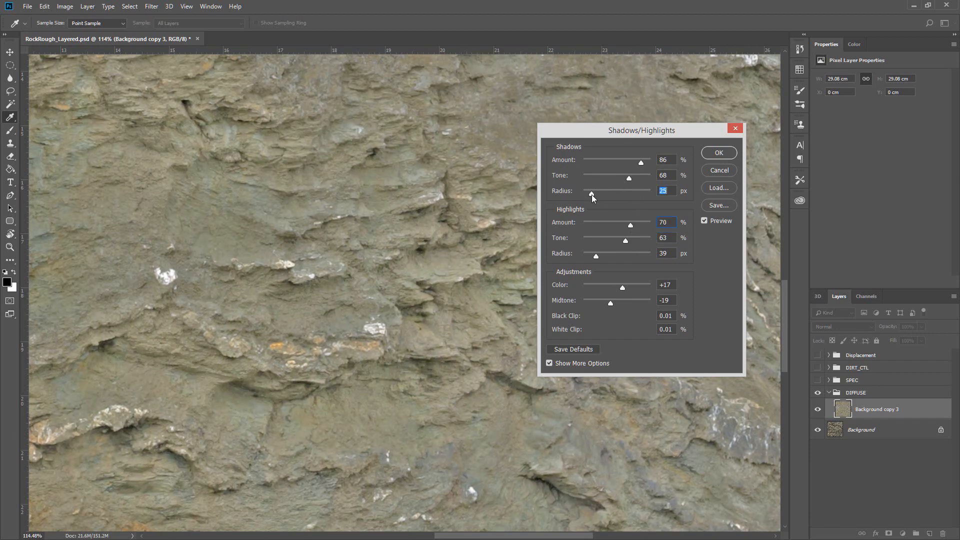
{"action": "left_click", "coordinate": [715, 154]}
Step: Inspect the flattened rock texture and compare it with the original by toggling the duplicated layer's visibility
{"action": "left_click_drag", "start_coordinate": [611, 213], "coordinate": [550, 219]}
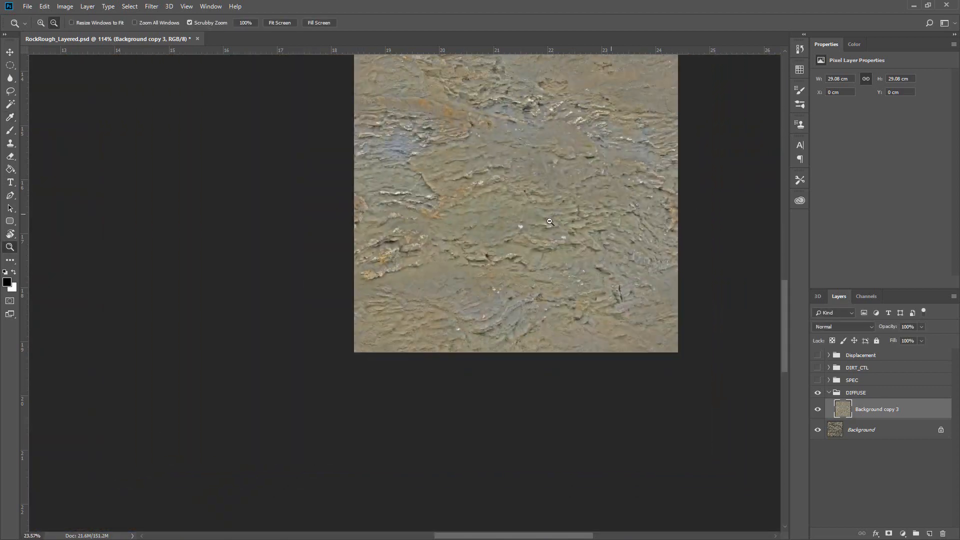
{"action": "left_click_drag", "start_coordinate": [575, 158], "coordinate": [537, 249]}
{"action": "left_click_drag", "start_coordinate": [496, 226], "coordinate": [522, 231]}
{"action": "left_click_drag", "start_coordinate": [580, 241], "coordinate": [538, 228]}
{"action": "left_click", "coordinate": [820, 410]}
{"action": "left_click", "coordinate": [819, 410]}
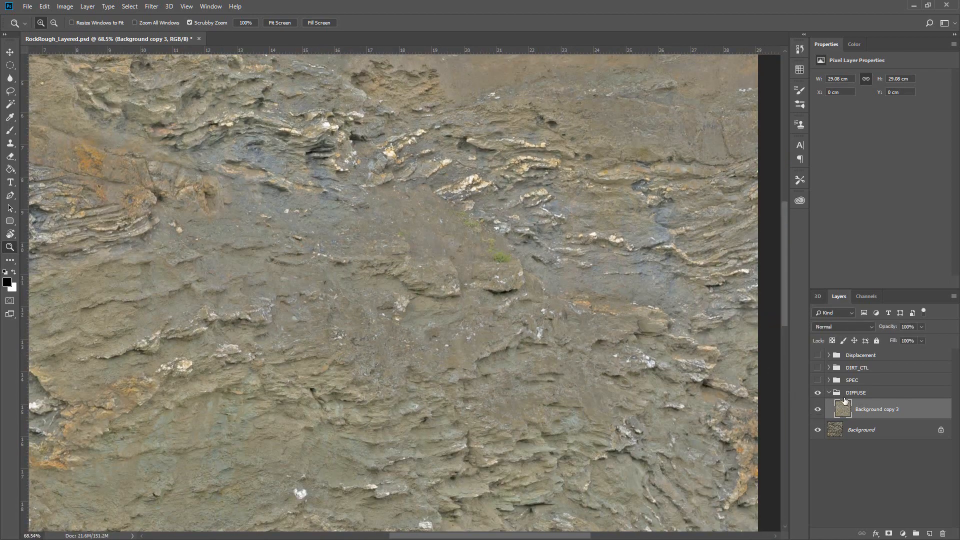
{"action": "left_click", "coordinate": [818, 410]}
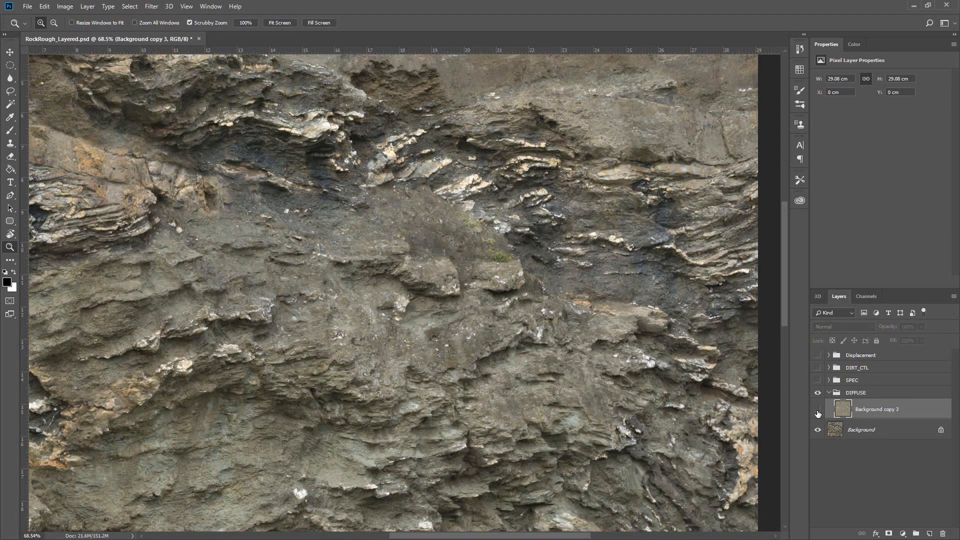
{"action": "left_click", "coordinate": [819, 410]}
Step: Add a Levels adjustment layer above the duplicate with input levels 74, 1.04, 220 and output levels 71 to 229
{"action": "left_click_drag", "start_coordinate": [599, 404], "coordinate": [617, 406]}
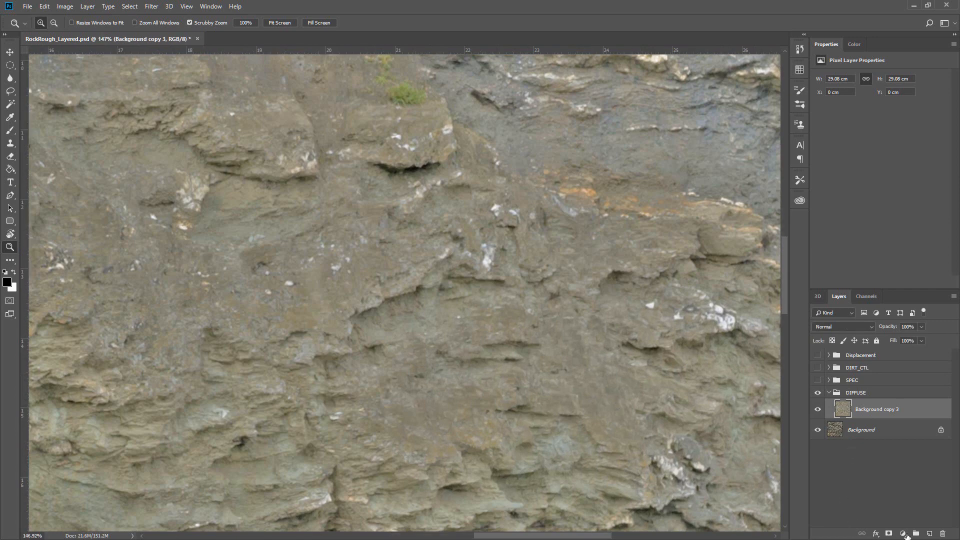
{"action": "left_click", "coordinate": [903, 534]}
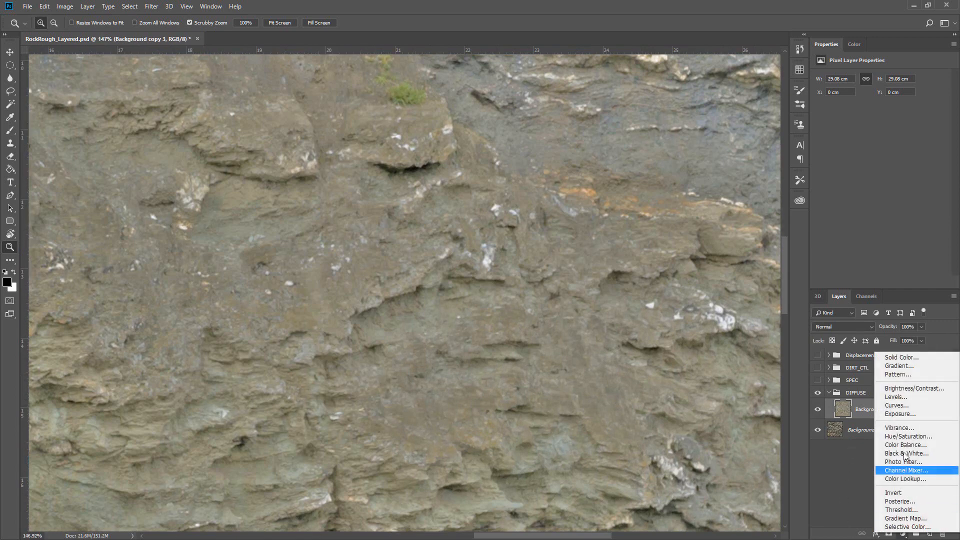
{"action": "left_click", "coordinate": [912, 397]}
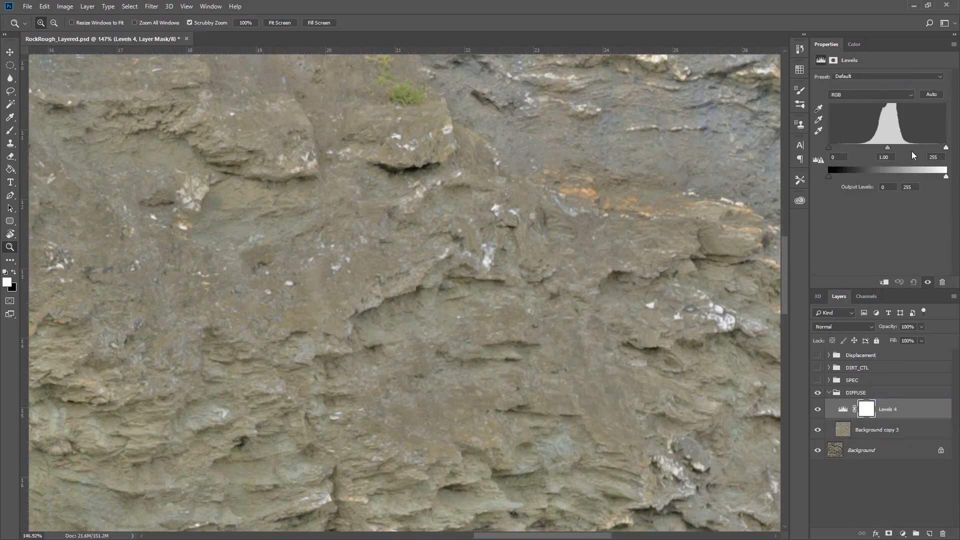
{"action": "left_click_drag", "start_coordinate": [946, 148], "coordinate": [930, 149]}
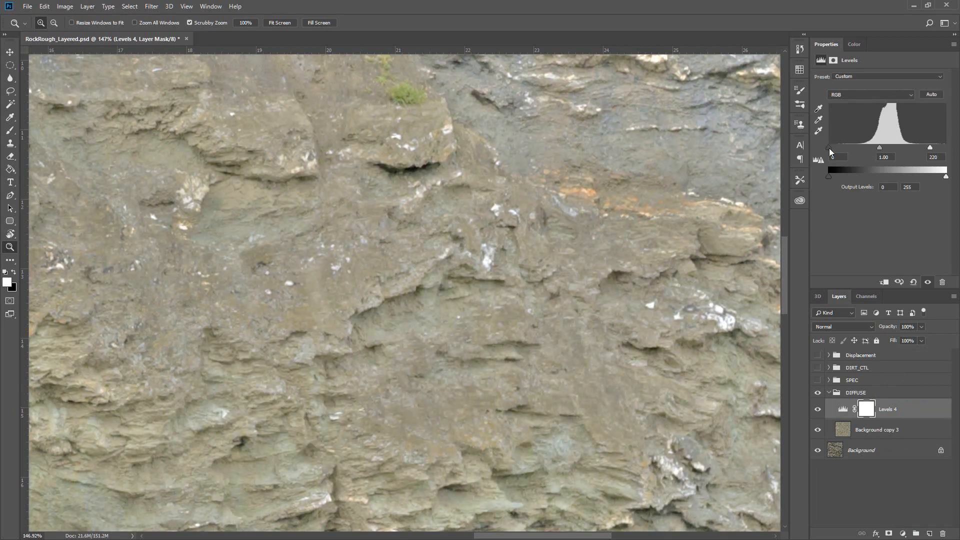
{"action": "left_click_drag", "start_coordinate": [829, 148], "coordinate": [867, 148]}
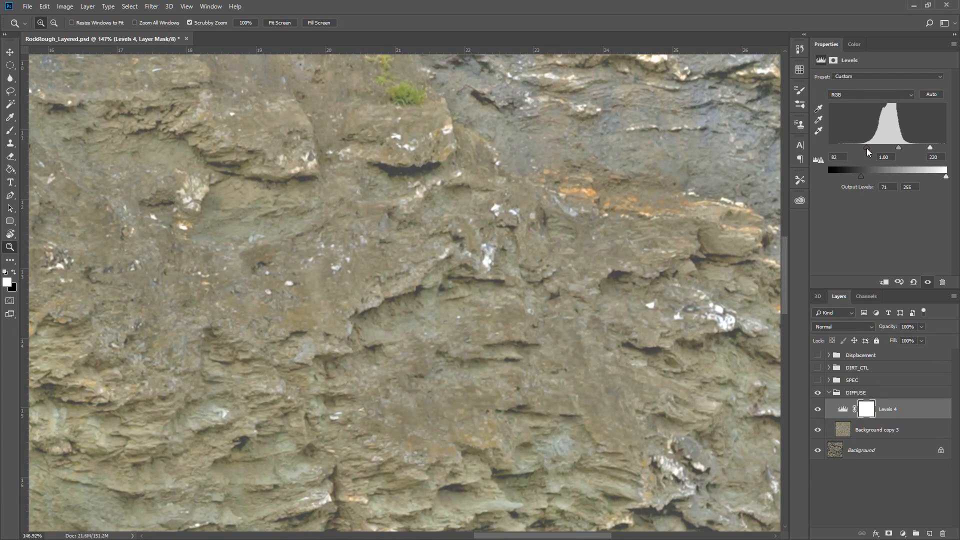
{"action": "left_click_drag", "start_coordinate": [505, 209], "coordinate": [475, 249]}
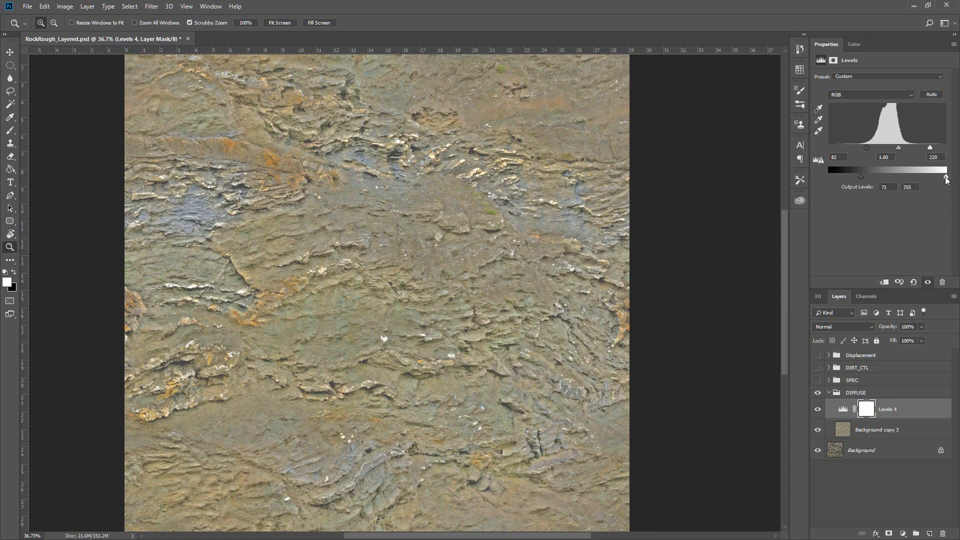
{"action": "left_click_drag", "start_coordinate": [946, 178], "coordinate": [933, 179]}
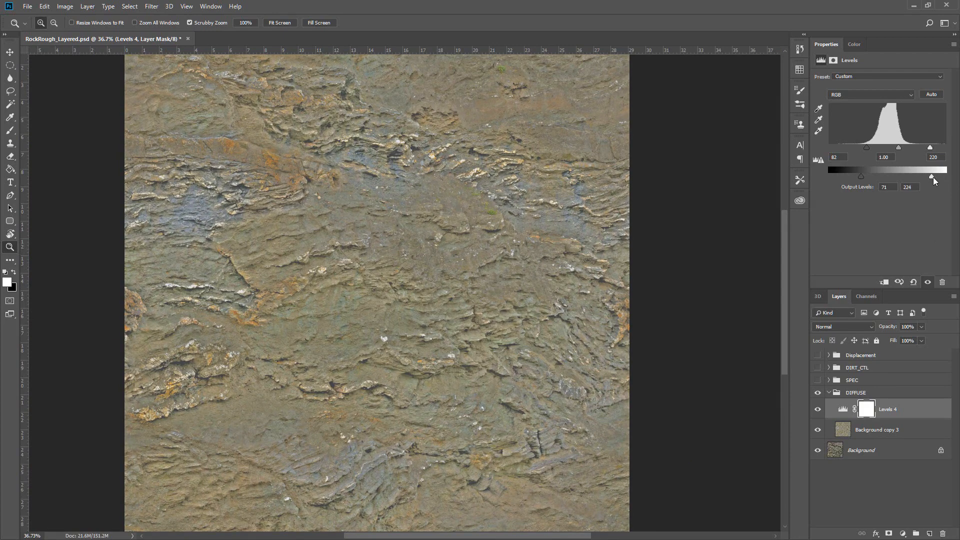
{"action": "left_click_drag", "start_coordinate": [898, 146], "coordinate": [860, 148]}
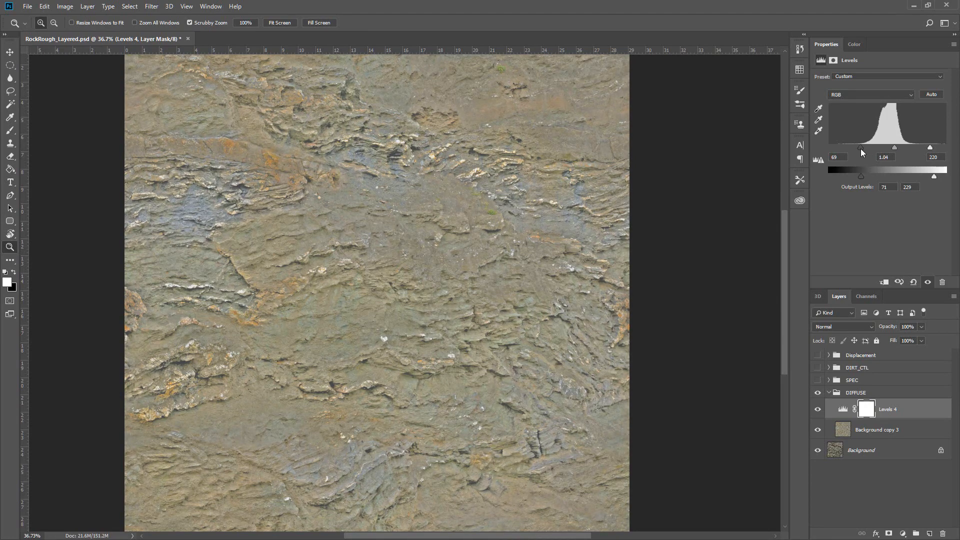
Step: Compare the rock with and without the Levels adjustment close up, leaving the adjustment layer hidden
{"action": "left_click_drag", "start_coordinate": [473, 283], "coordinate": [510, 283]}
{"action": "left_click", "coordinate": [818, 410]}
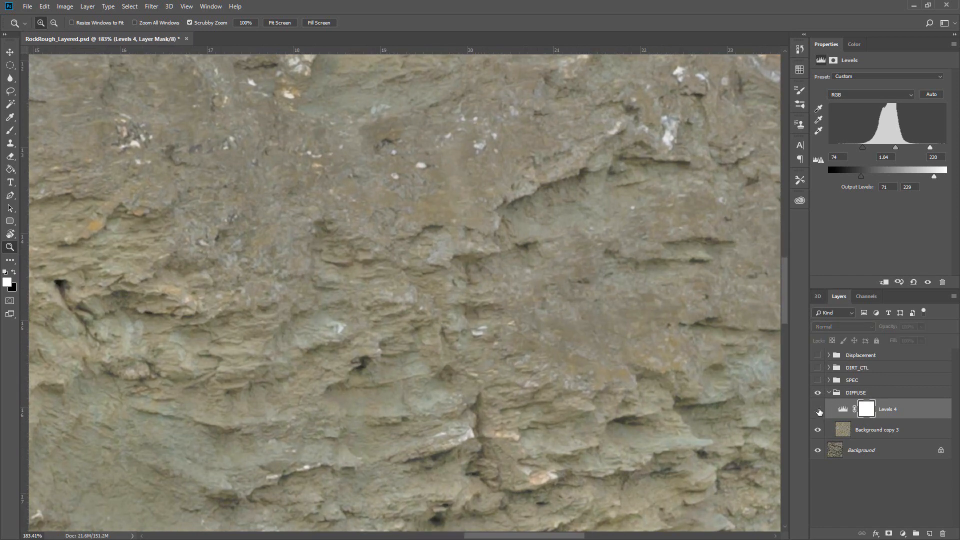
{"action": "left_click", "coordinate": [819, 410]}
{"action": "left_click", "coordinate": [819, 409]}
Step: Select the dark crevices of the duplicated background layer with Color Range, sampling a dark crack at Fuzziness 137
{"action": "left_click", "coordinate": [857, 432]}
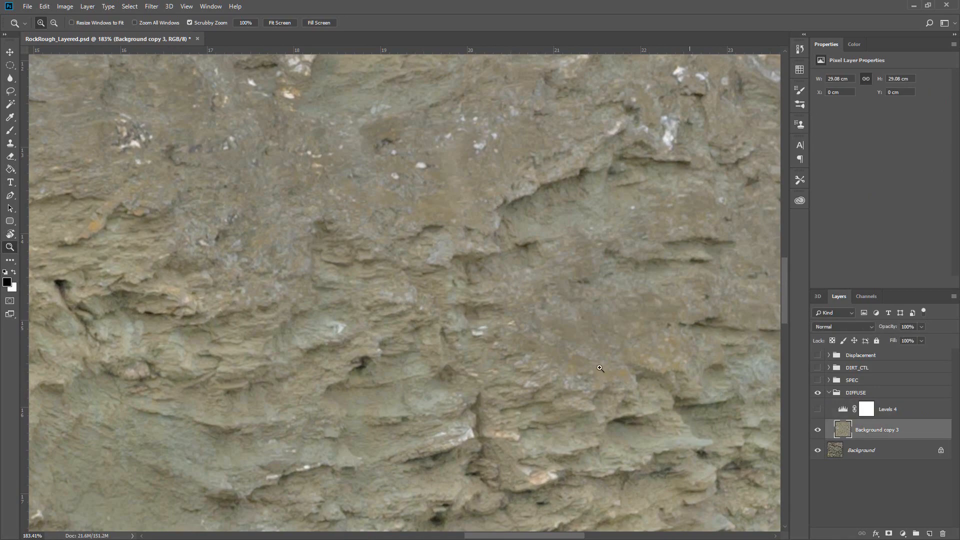
{"action": "left_click_drag", "start_coordinate": [540, 301], "coordinate": [488, 315]}
{"action": "left_click_drag", "start_coordinate": [429, 317], "coordinate": [459, 317]}
{"action": "left_click", "coordinate": [129, 7]}
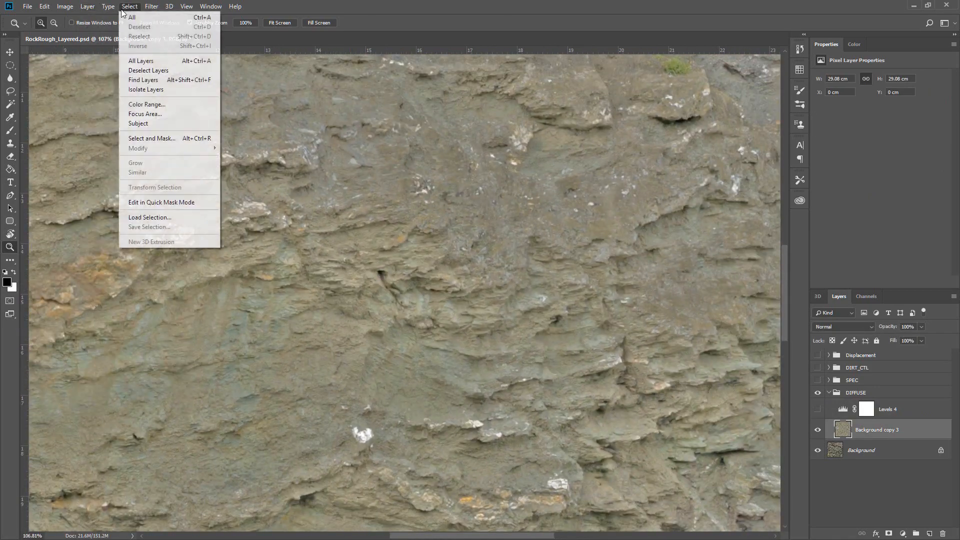
{"action": "left_click", "coordinate": [150, 104]}
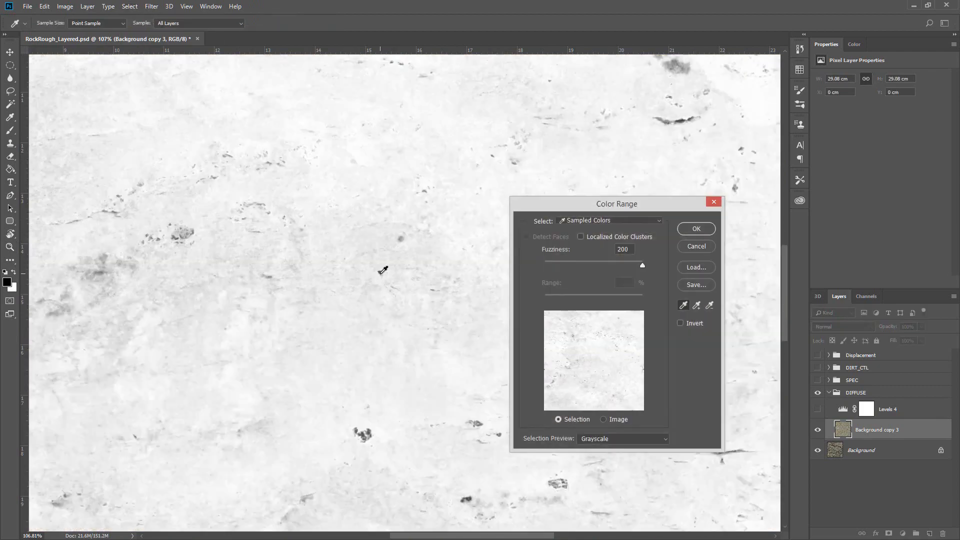
{"action": "left_click", "coordinate": [382, 271]}
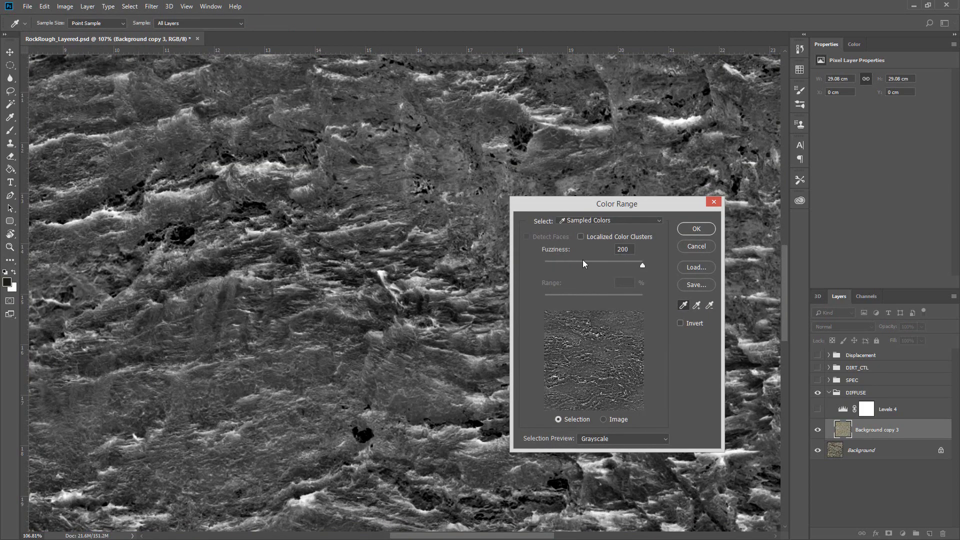
{"action": "left_click_drag", "start_coordinate": [583, 261], "coordinate": [610, 262]}
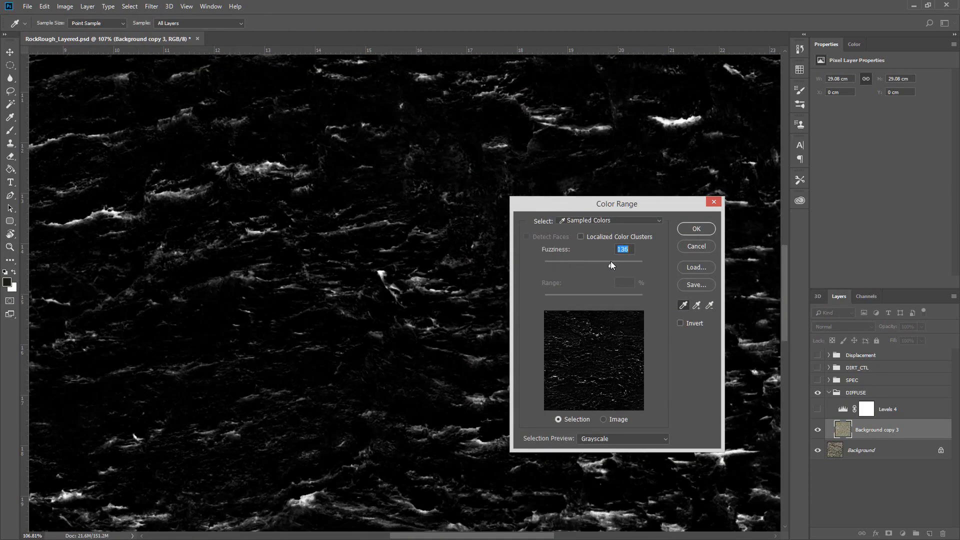
{"action": "left_click", "coordinate": [695, 229]}
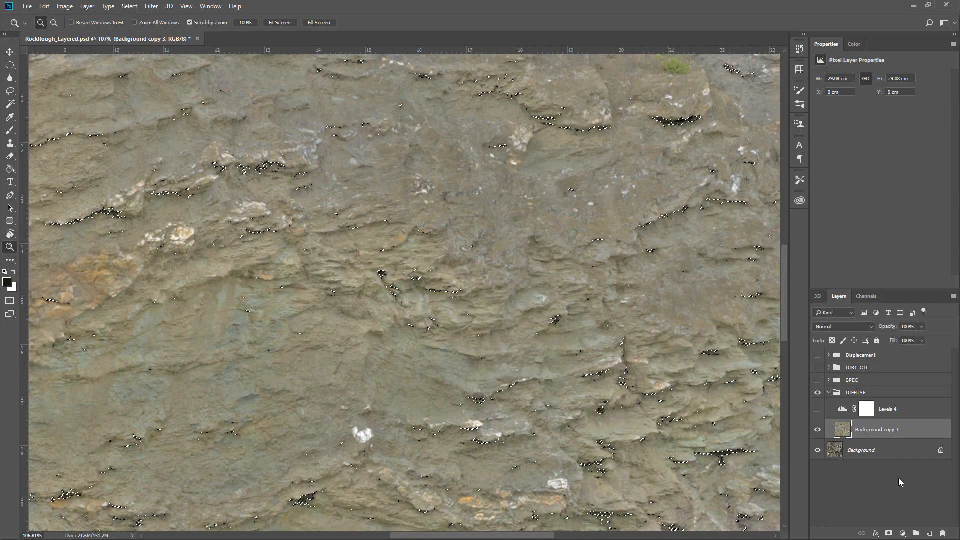
Step: Narrow the crevice selection with a second Color Range pass, resampling the dark crack at Fuzziness 123
{"action": "left_click", "coordinate": [70, 7]}
{"action": "mouse_move", "coordinate": [108, 11]}
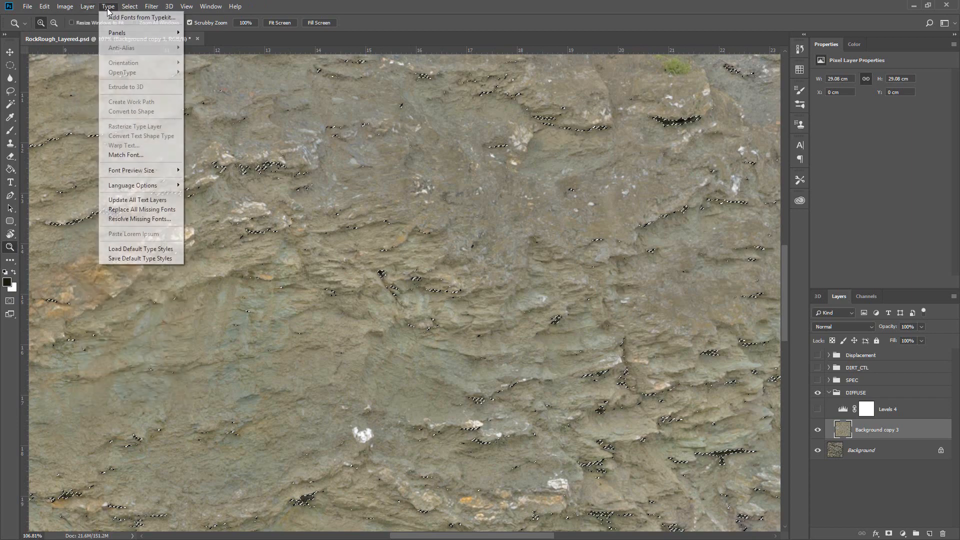
{"action": "left_click", "coordinate": [145, 100]}
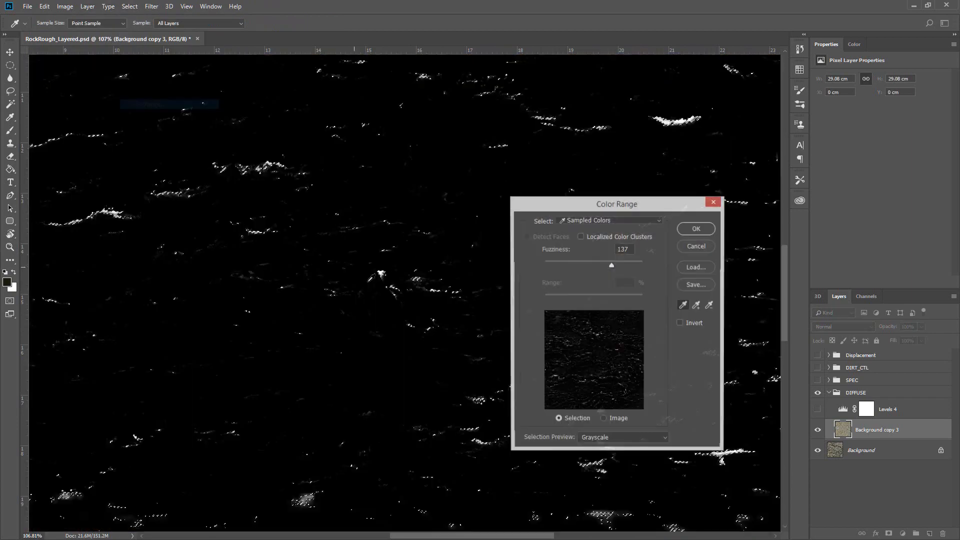
{"action": "left_click", "coordinate": [383, 273]}
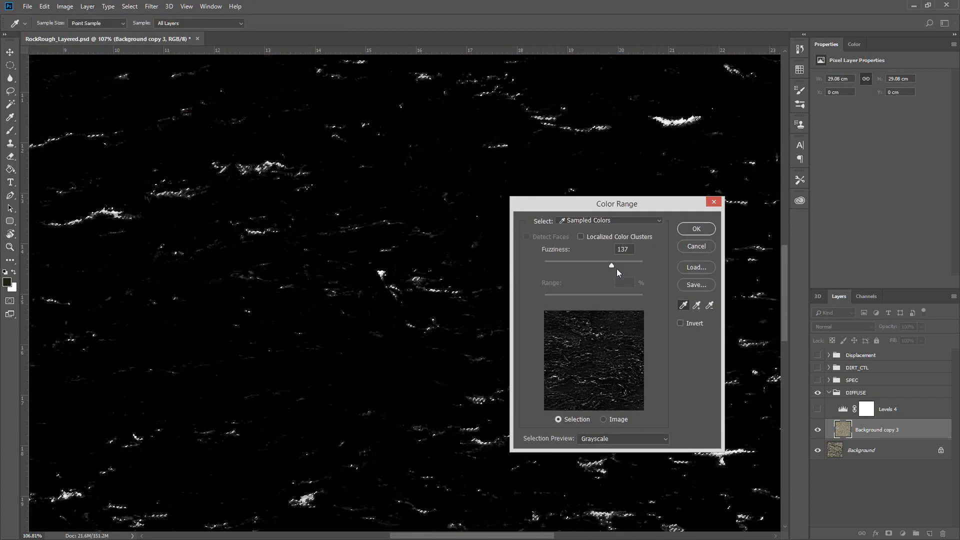
{"action": "mouse_move", "coordinate": [616, 268]}
{"action": "left_mouse_down"}
{"action": "mouse_move", "coordinate": [660, 261]}
{"action": "mouse_move", "coordinate": [604, 259]}
{"action": "left_mouse_up"}
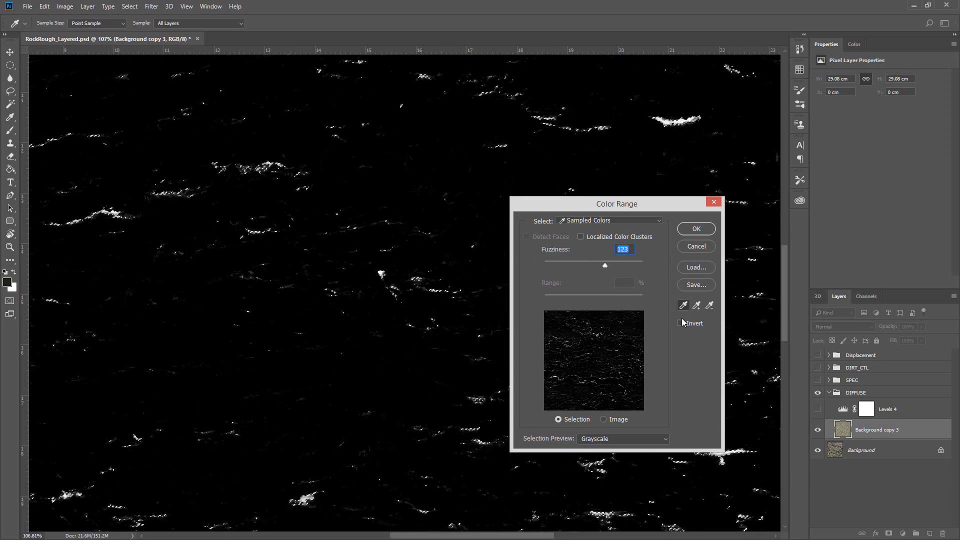
{"action": "left_click", "coordinate": [702, 229]}
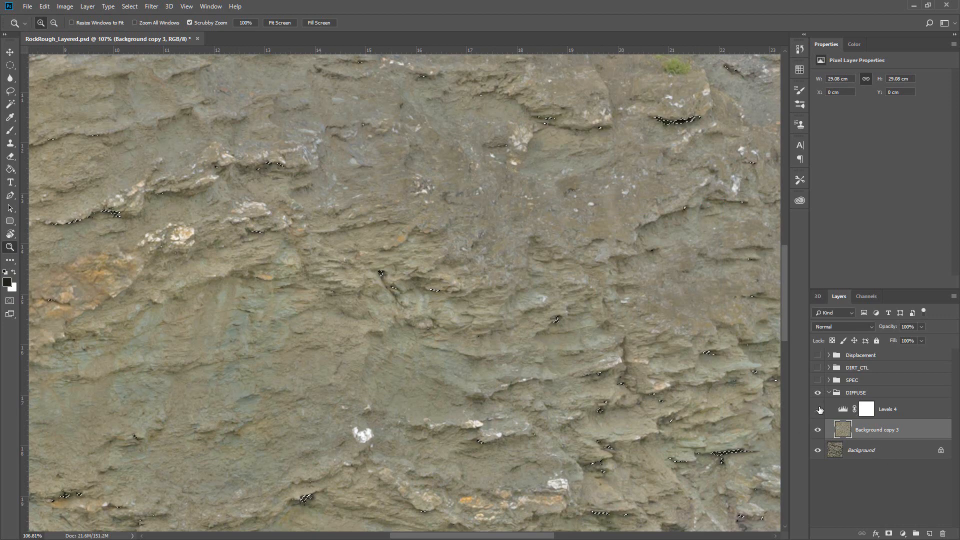
Step: Show the unmasked Levels adjustment layer again and delete it, keeping the crevice selection active
{"action": "left_click", "coordinate": [818, 410]}
{"action": "left_click", "coordinate": [867, 409]}
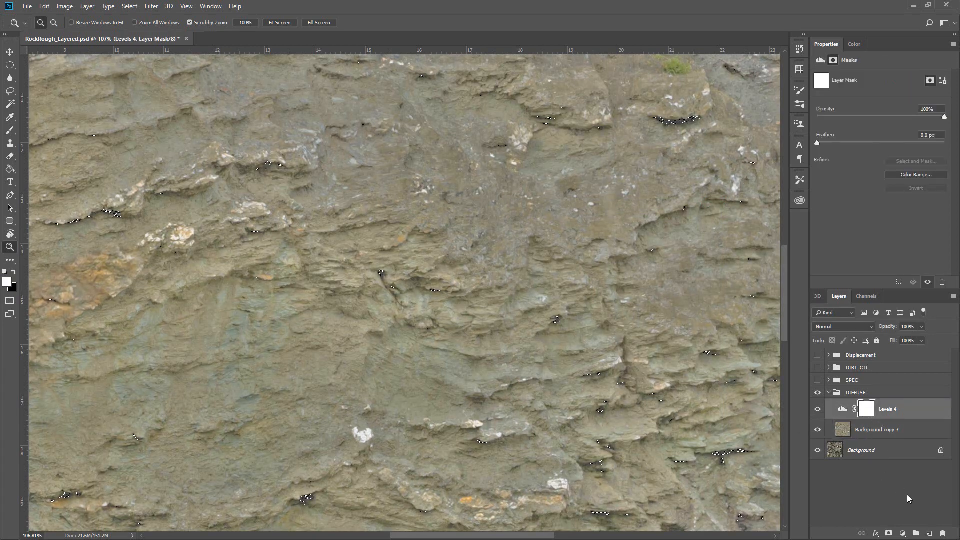
{"action": "left_click", "coordinate": [843, 409]}
{"action": "left_click", "coordinate": [943, 534]}
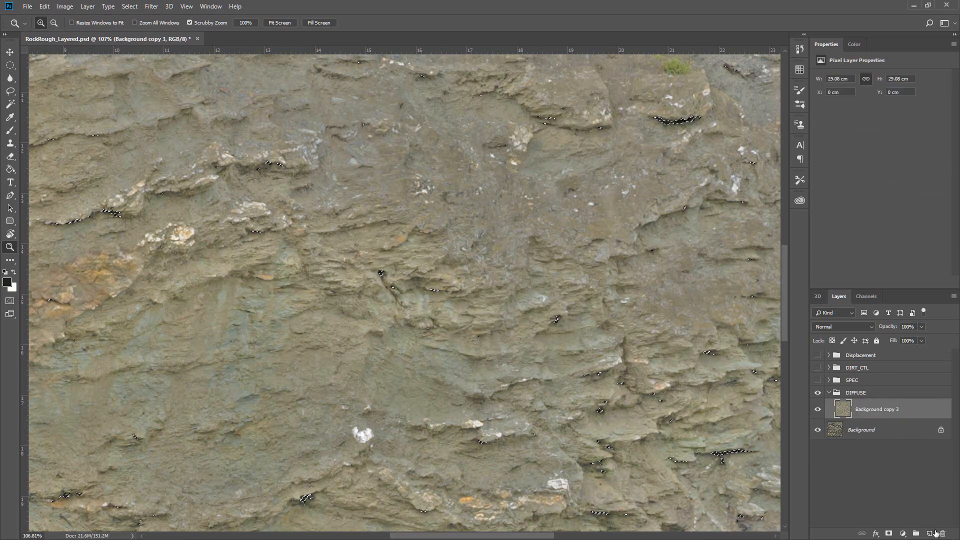
Step: Add a Levels adjustment layer masked to the selected crevices, with midtone input 1.84 and output white level 211
{"action": "left_click", "coordinate": [903, 534]}
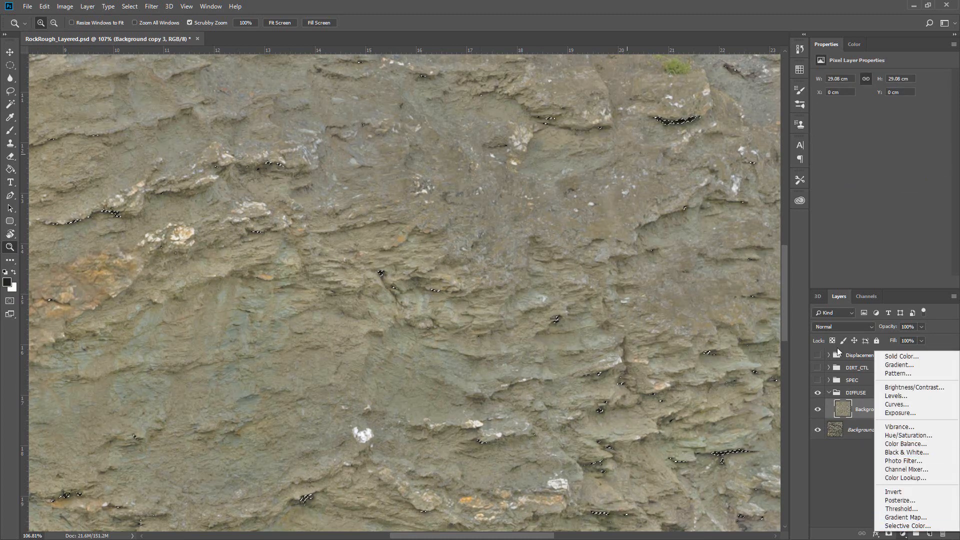
{"action": "left_click", "coordinate": [897, 397]}
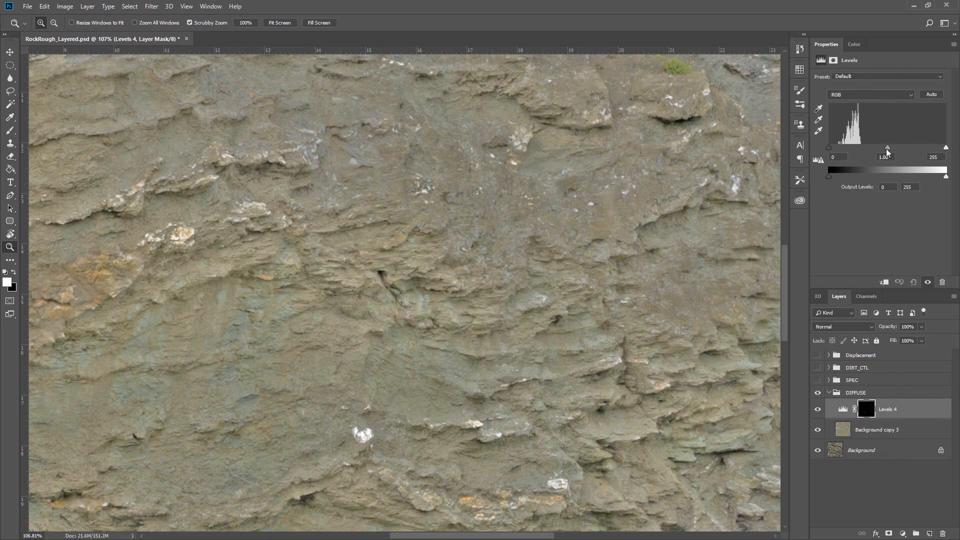
{"action": "left_click_drag", "start_coordinate": [887, 148], "coordinate": [853, 148]}
{"action": "left_click_drag", "start_coordinate": [486, 218], "coordinate": [433, 218]}
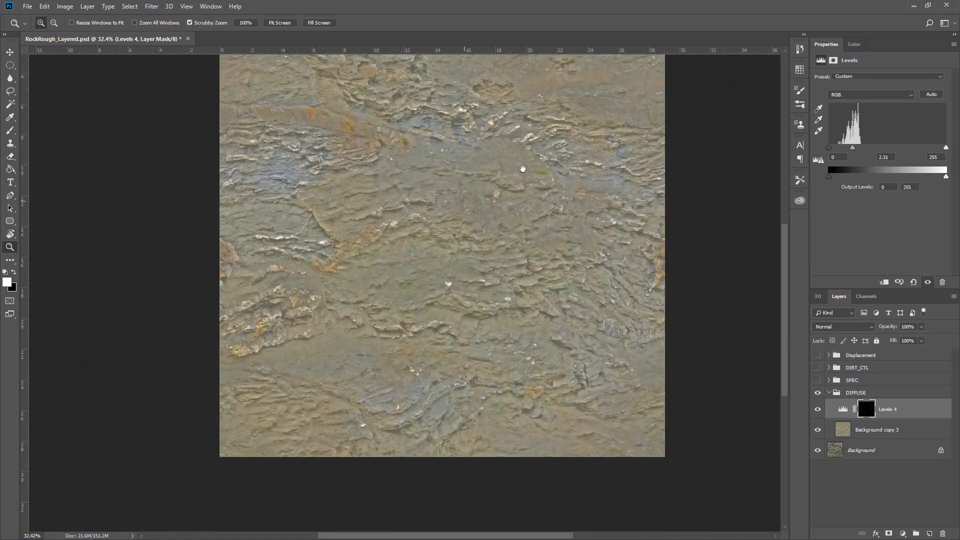
{"action": "left_click_drag", "start_coordinate": [522, 168], "coordinate": [514, 255]}
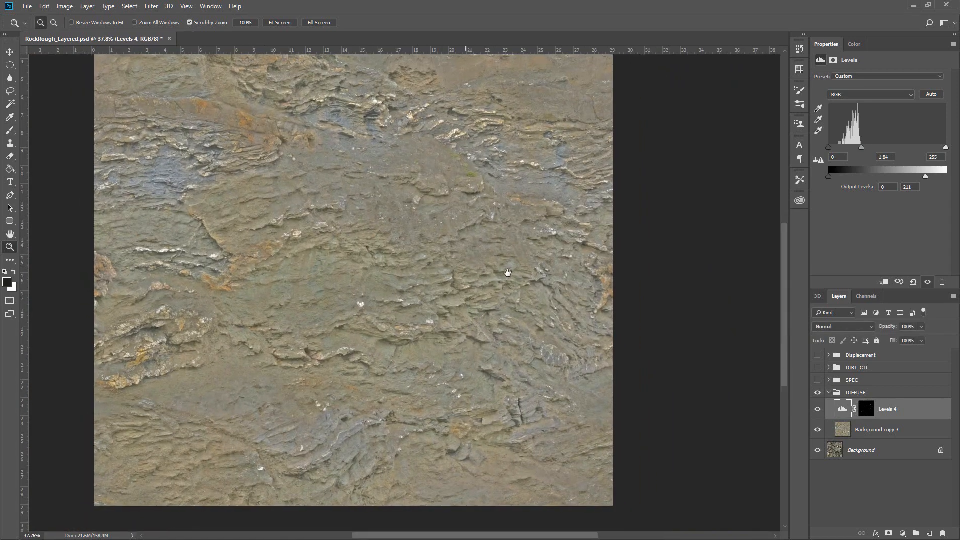
Step: View the whole texture and compare it with the original by toggling the masked Levels layer and the DIFFUSE group
{"action": "left_click_drag", "start_coordinate": [508, 273], "coordinate": [545, 283]}
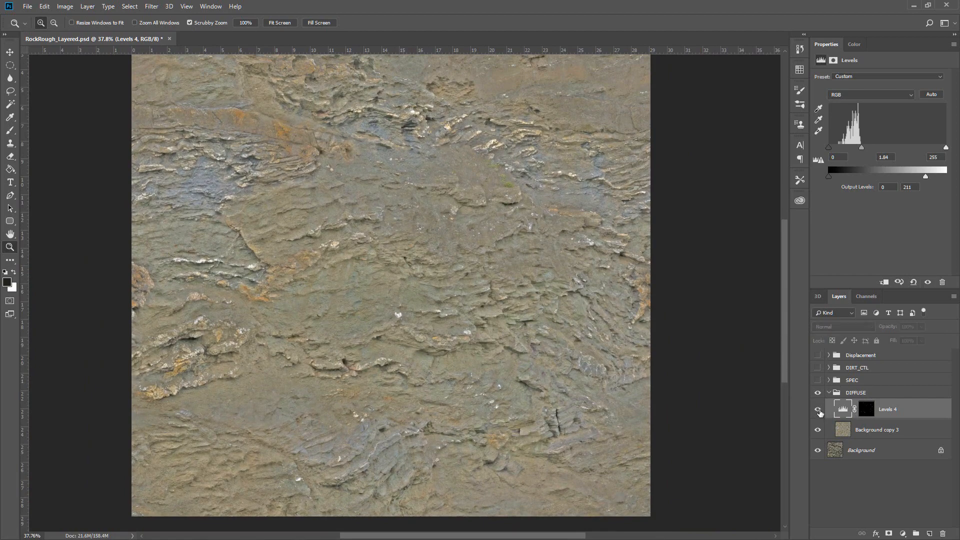
{"action": "mouse_move", "coordinate": [540, 276]}
{"action": "left_mouse_down"}
{"action": "mouse_move", "coordinate": [518, 279]}
{"action": "mouse_move", "coordinate": [530, 279]}
{"action": "left_mouse_up"}
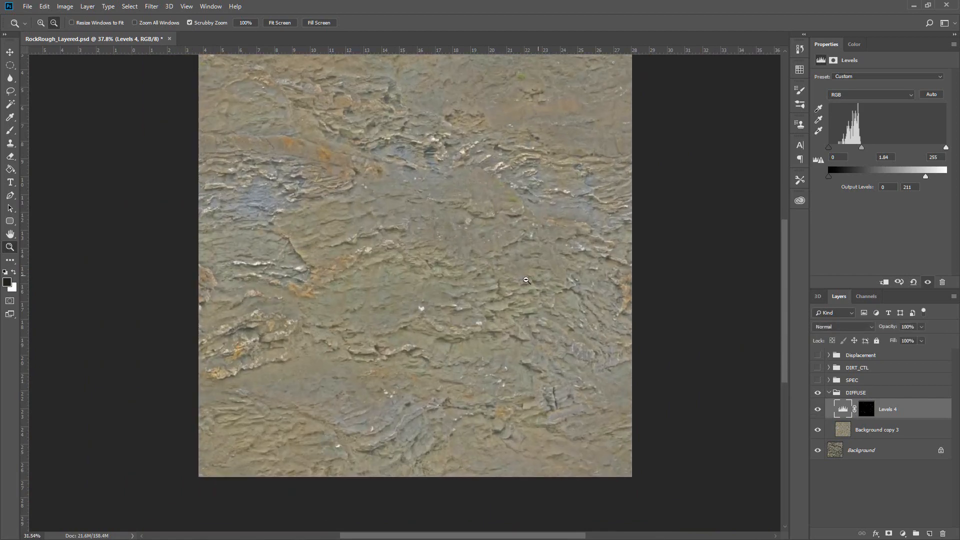
{"action": "left_click_drag", "start_coordinate": [494, 189], "coordinate": [486, 217]}
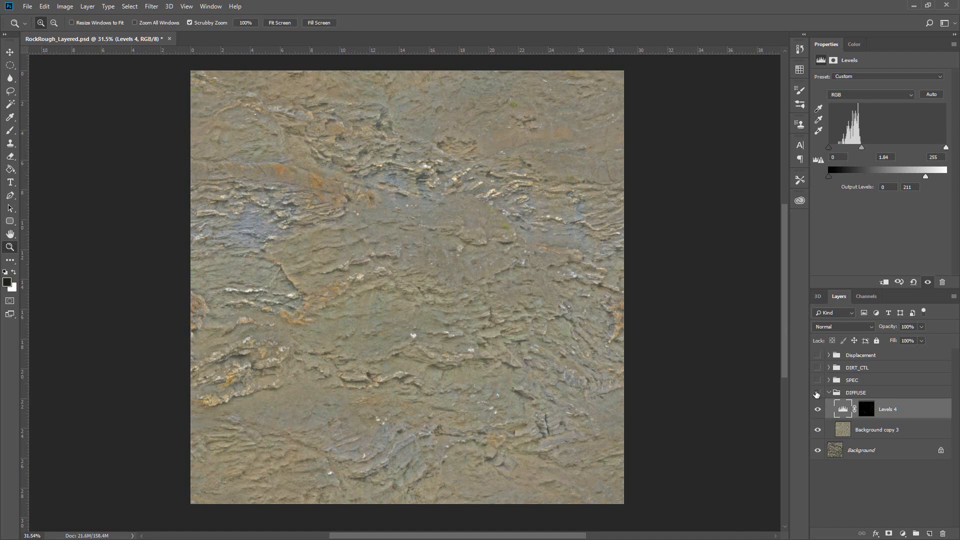
{"action": "left_click", "coordinate": [817, 395]}
{"action": "left_click", "coordinate": [817, 395]}
{"action": "left_click", "coordinate": [818, 395]}
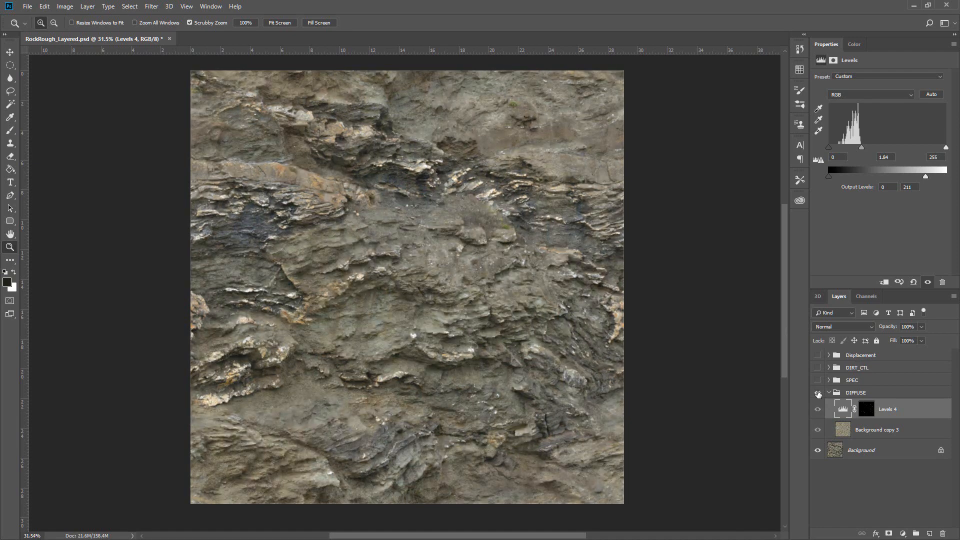
Step: Show the DIFFUSE group again and add an unmasked Levels adjustment layer at its top, with black input 14 and midtone input 0.91
{"action": "left_click", "coordinate": [818, 395]}
{"action": "left_click_drag", "start_coordinate": [359, 284], "coordinate": [751, 361]}
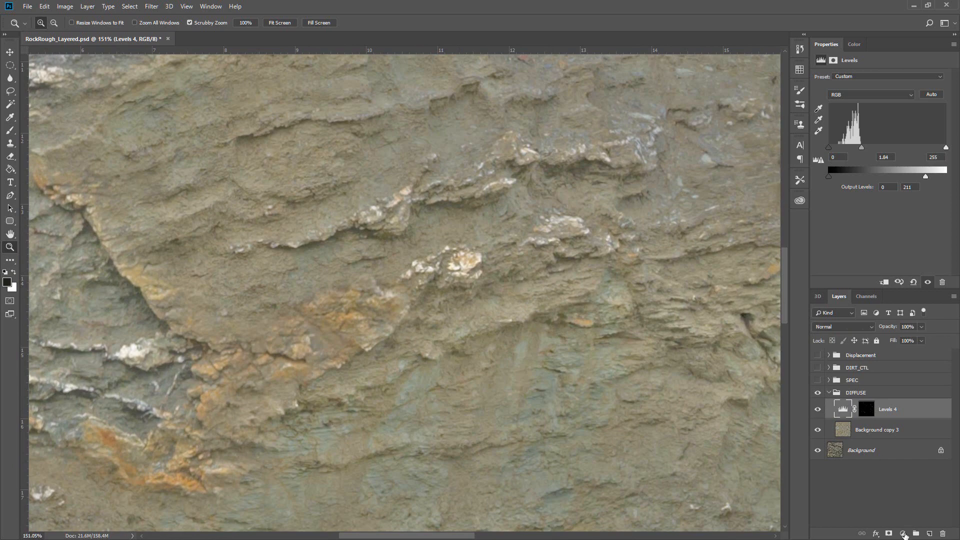
{"action": "left_click", "coordinate": [904, 535]}
{"action": "left_click", "coordinate": [911, 397]}
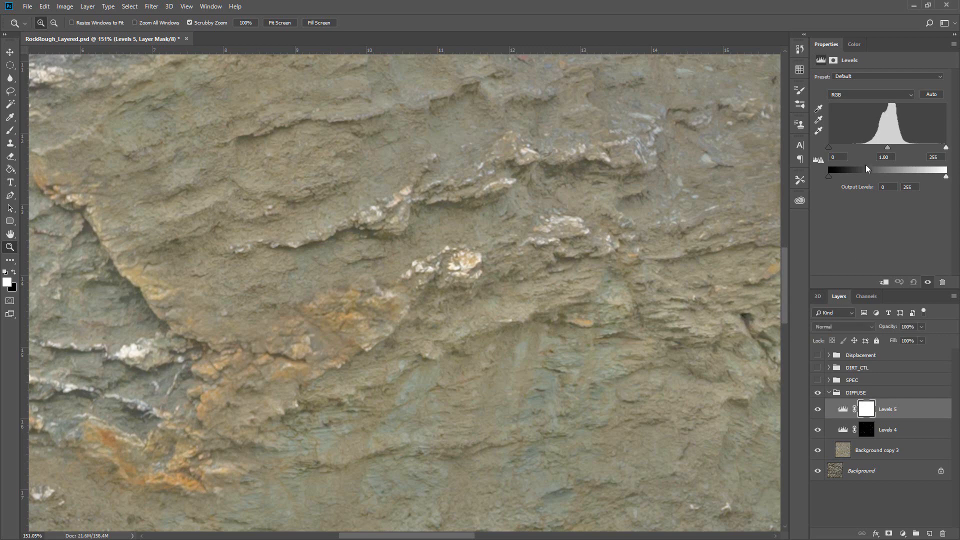
{"action": "left_click_drag", "start_coordinate": [893, 147], "coordinate": [898, 149]}
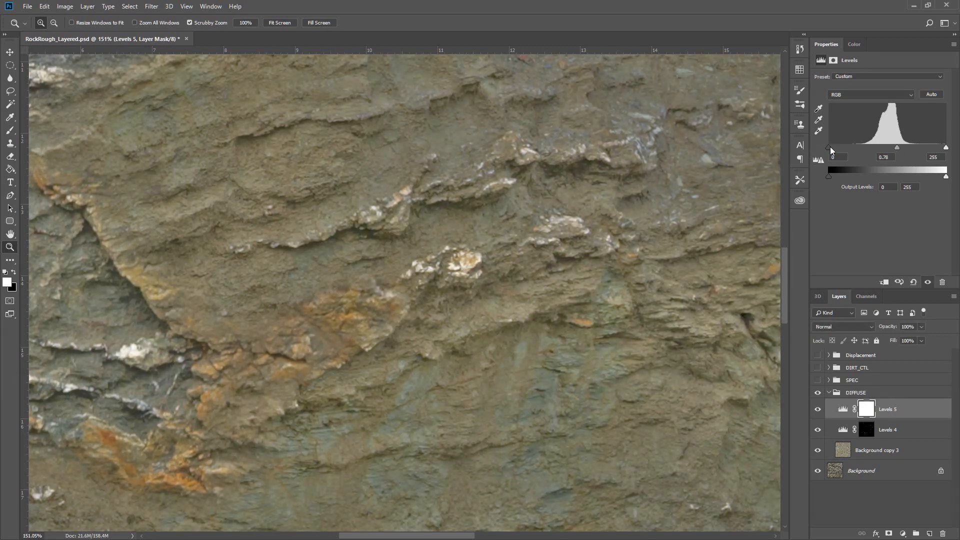
{"action": "left_click_drag", "start_coordinate": [834, 147], "coordinate": [840, 148]}
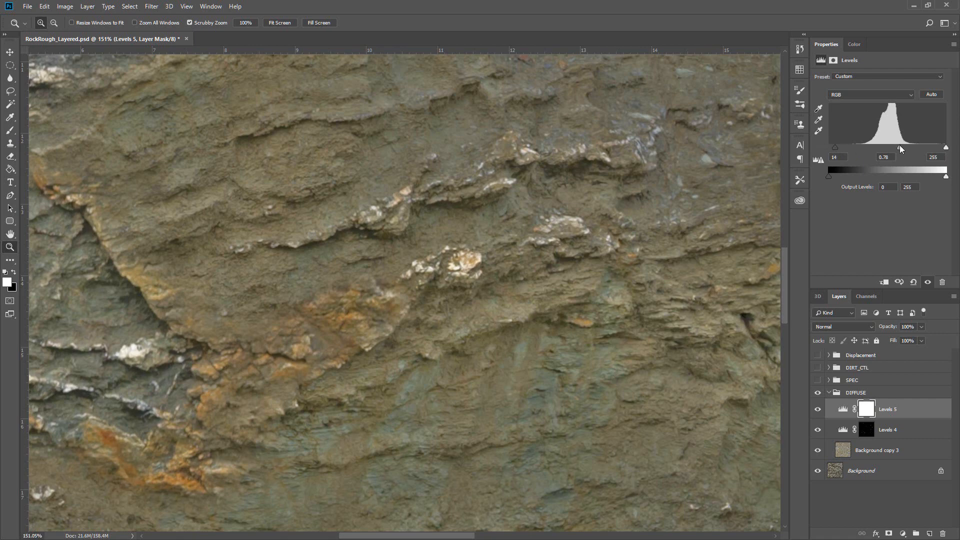
{"action": "left_click_drag", "start_coordinate": [900, 146], "coordinate": [947, 149]}
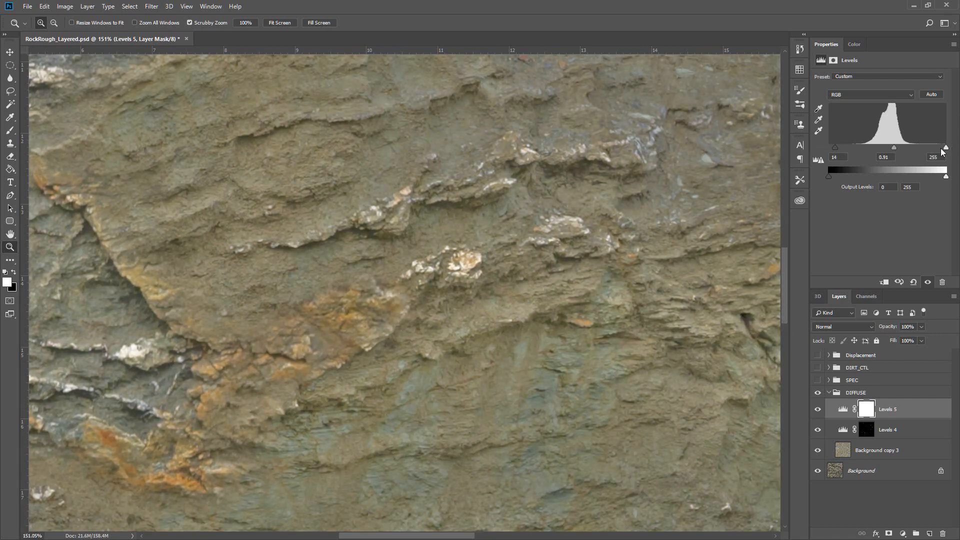
{"action": "left_click_drag", "start_coordinate": [591, 199], "coordinate": [542, 210]}
{"action": "left_click_drag", "start_coordinate": [702, 231], "coordinate": [526, 252]}
{"action": "left_click_drag", "start_coordinate": [584, 206], "coordinate": [486, 263]}
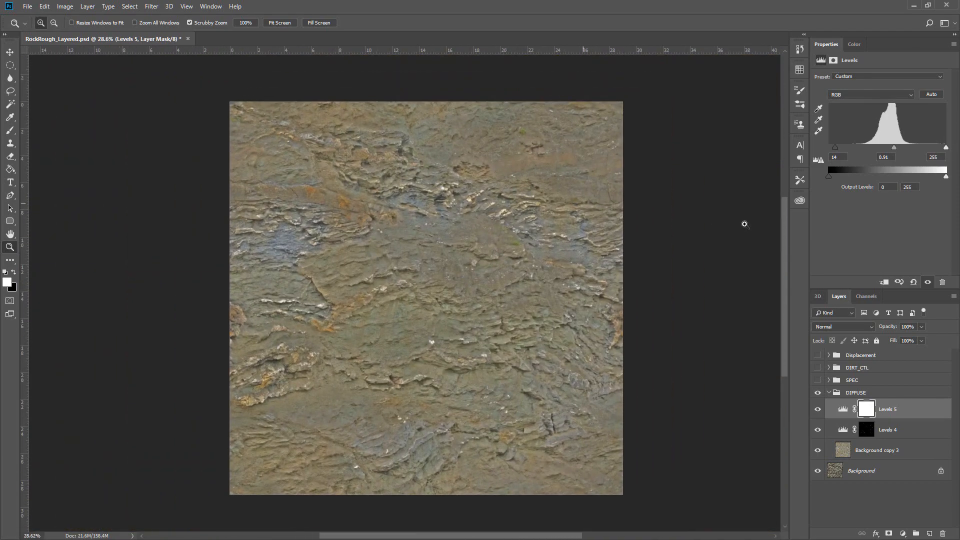
Step: Add a Hue/Saturation adjustment layer with saturation -29 and, above it, a Photo Filter layer using Warming Filter (85) at 14% density
{"action": "left_click", "coordinate": [902, 535]}
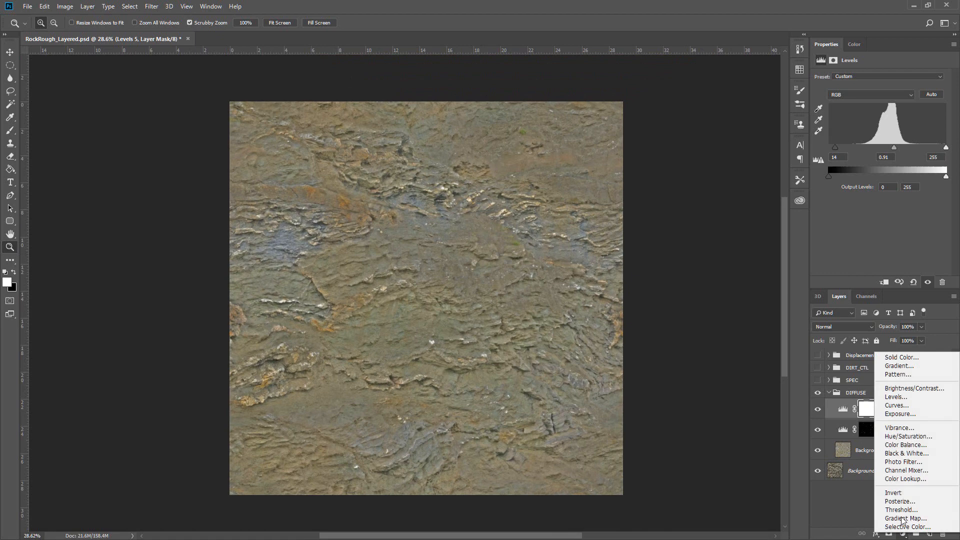
{"action": "left_click", "coordinate": [905, 437]}
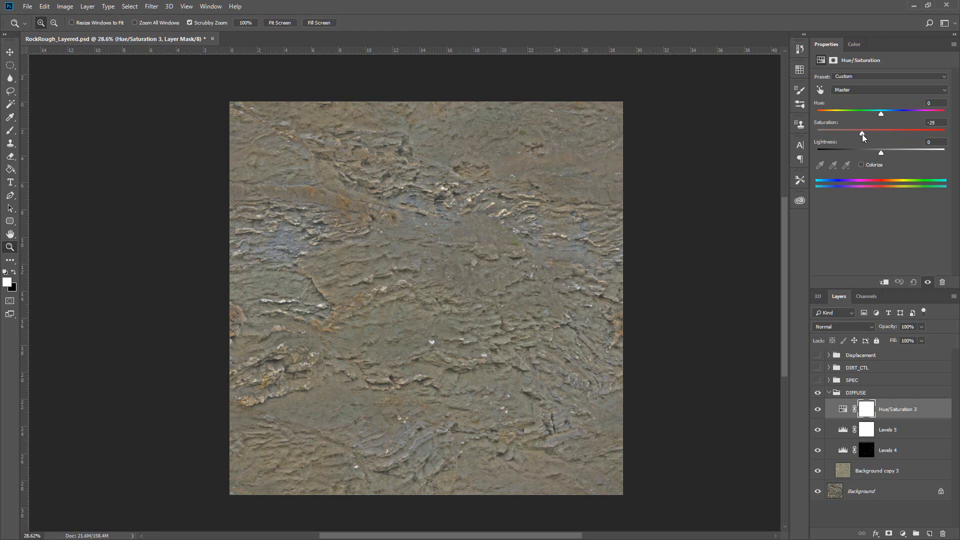
{"action": "left_click", "coordinate": [904, 534]}
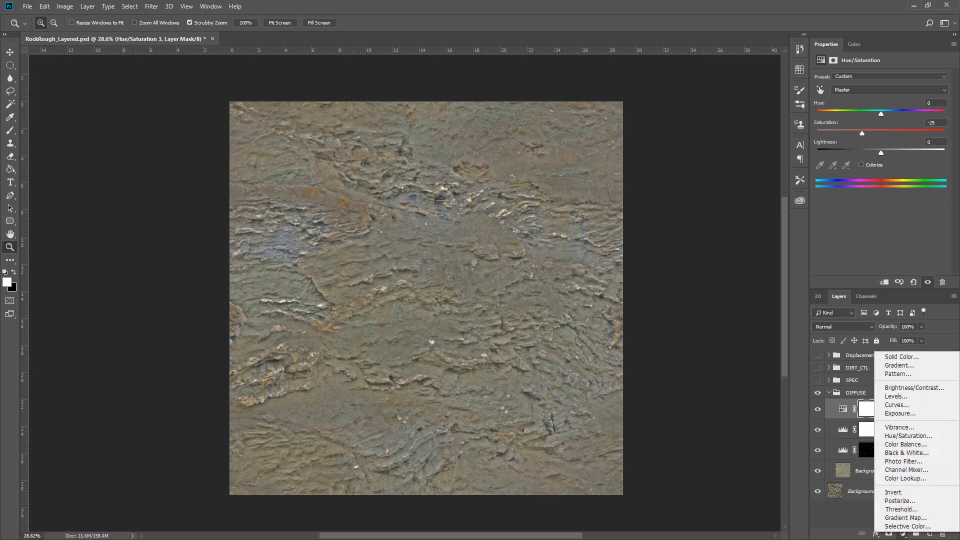
{"action": "left_click", "coordinate": [920, 463]}
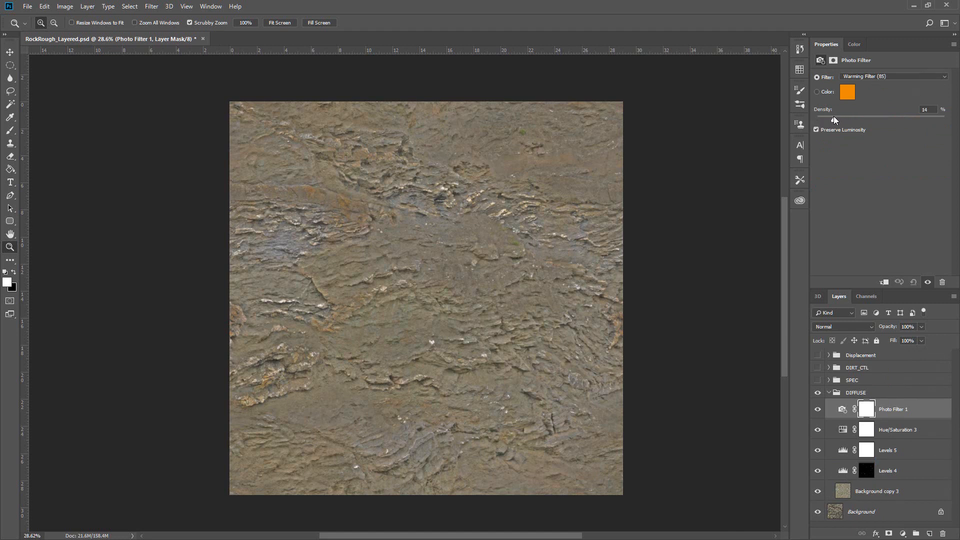
Step: Try Cooling Filter (LBB) and Red on the Photo Filter layer, and settle on Warming Filter (85) at 20% density
{"action": "left_click", "coordinate": [822, 92]}
{"action": "left_click", "coordinate": [820, 76]}
{"action": "left_click", "coordinate": [875, 76]}
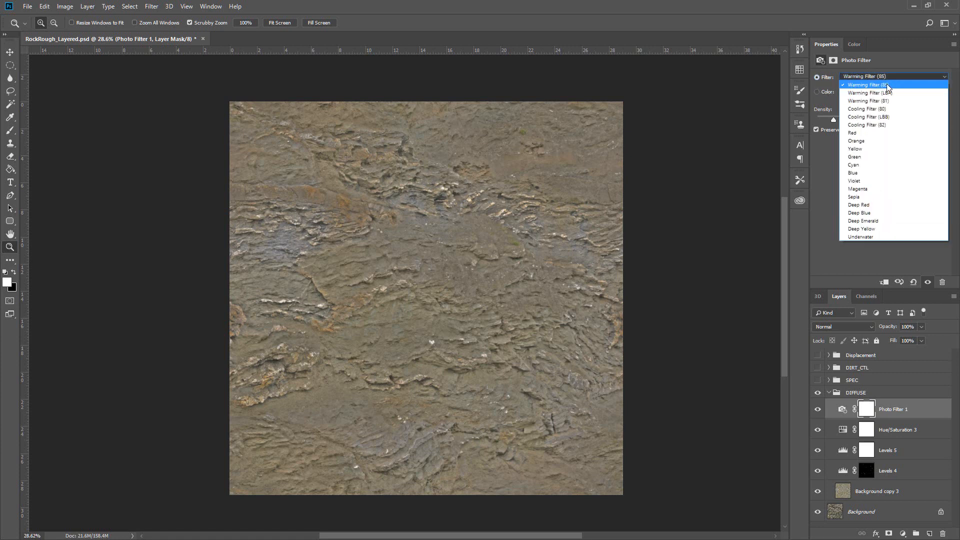
{"action": "left_click", "coordinate": [880, 117]}
{"action": "left_click", "coordinate": [870, 77]}
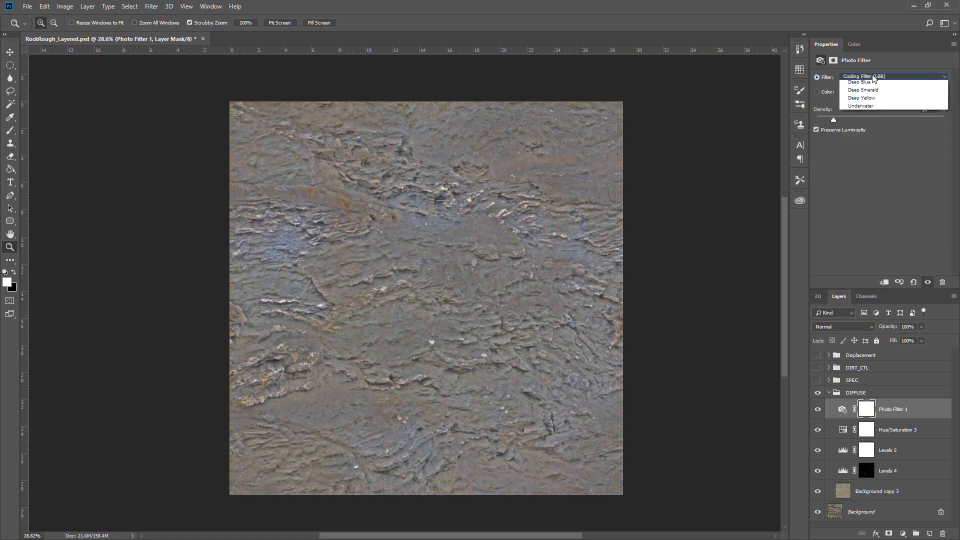
{"action": "left_click", "coordinate": [870, 133]}
{"action": "left_click", "coordinate": [845, 76]}
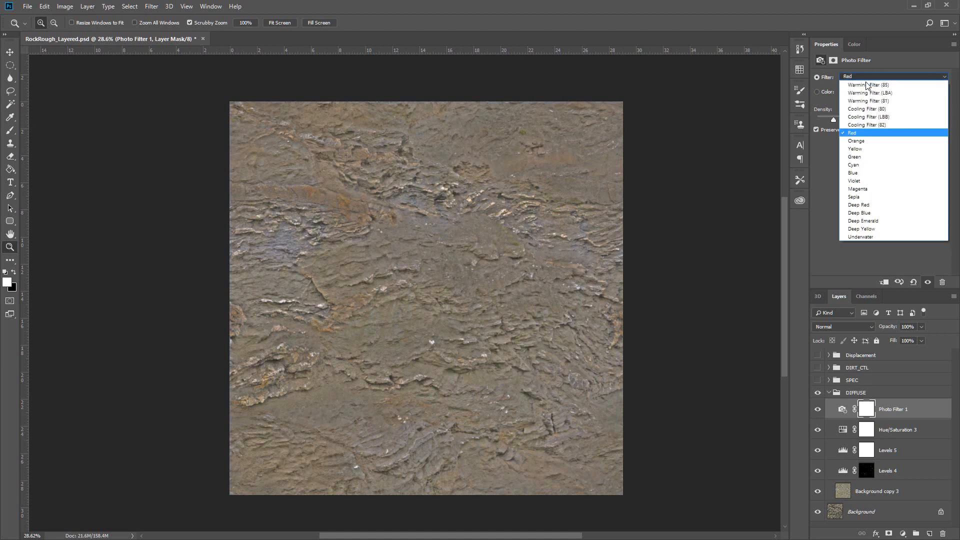
{"action": "left_click", "coordinate": [845, 83]}
{"action": "mouse_move", "coordinate": [834, 120]}
{"action": "left_mouse_down"}
{"action": "mouse_move", "coordinate": [945, 120]}
{"action": "mouse_move", "coordinate": [827, 131]}
{"action": "mouse_move", "coordinate": [817, 123]}
{"action": "left_mouse_up"}
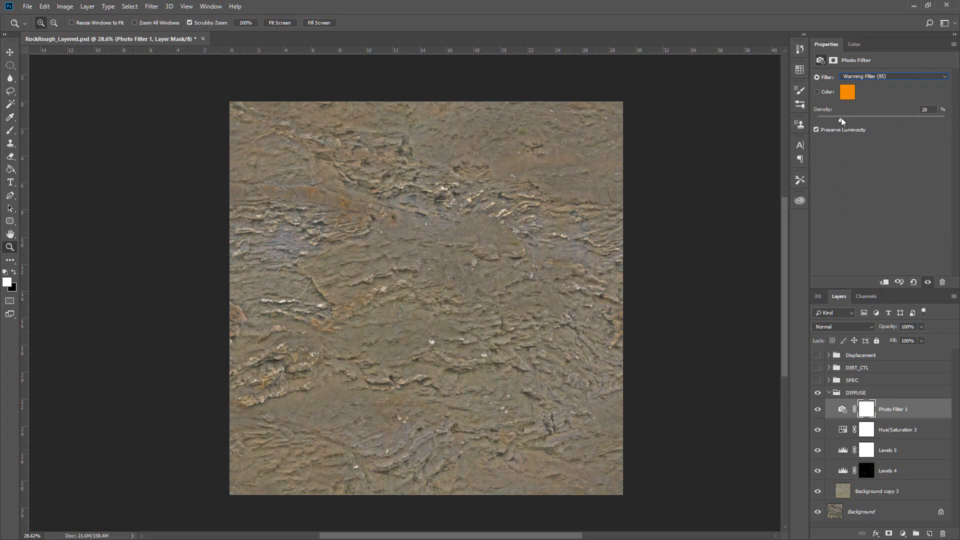
Step: Compare the texture with and without the Photo Filter layer, collapse the DIFFUSE group and toggle it to compare with the original
{"action": "left_click", "coordinate": [817, 409]}
{"action": "left_click", "coordinate": [817, 410]}
{"action": "left_click", "coordinate": [829, 394]}
{"action": "left_click", "coordinate": [818, 393]}
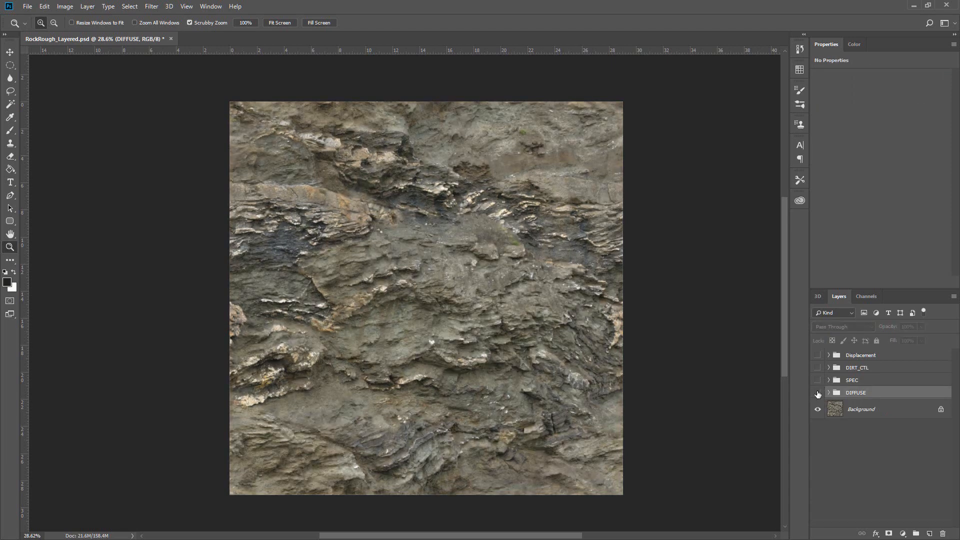
{"action": "left_click", "coordinate": [818, 393]}
{"action": "left_click", "coordinate": [818, 394]}
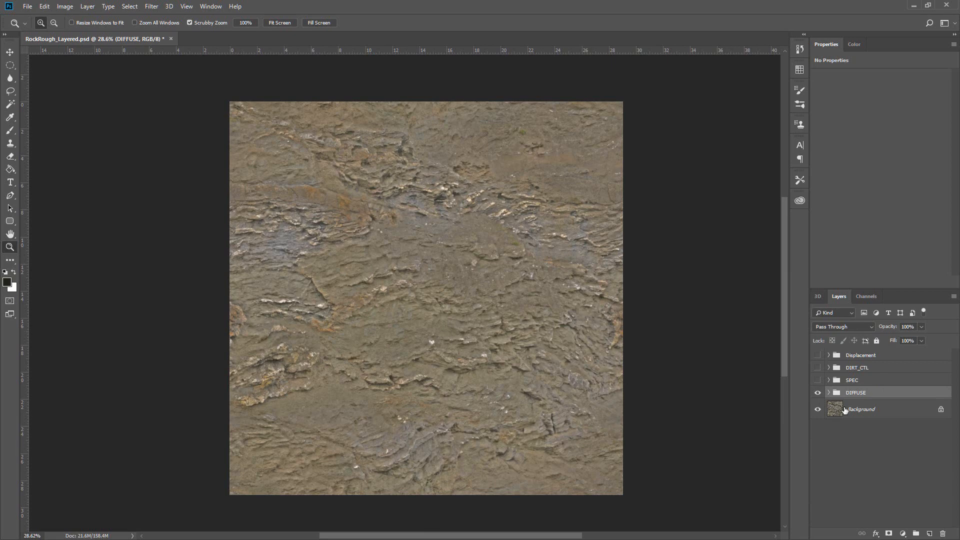
{"action": "left_click", "coordinate": [818, 394]}
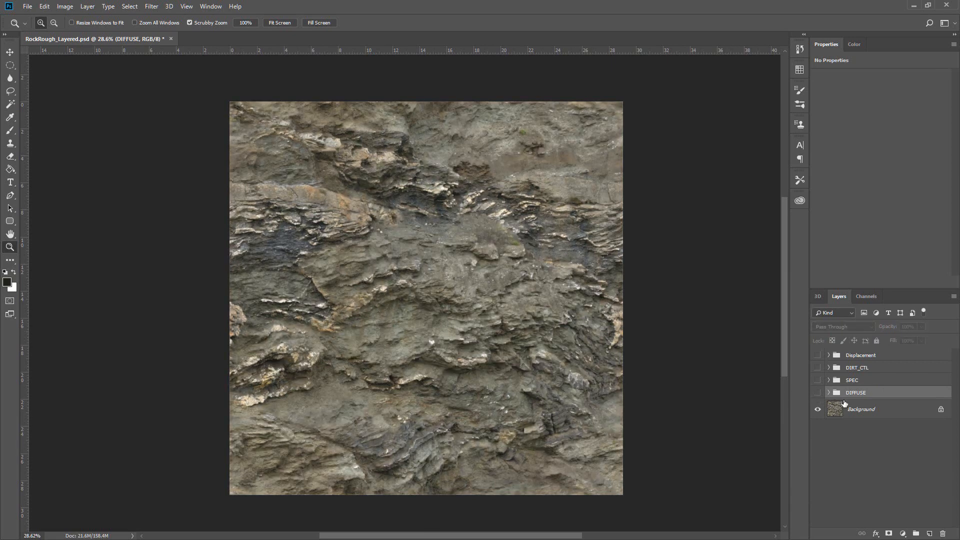
{"action": "left_click", "coordinate": [818, 394]}
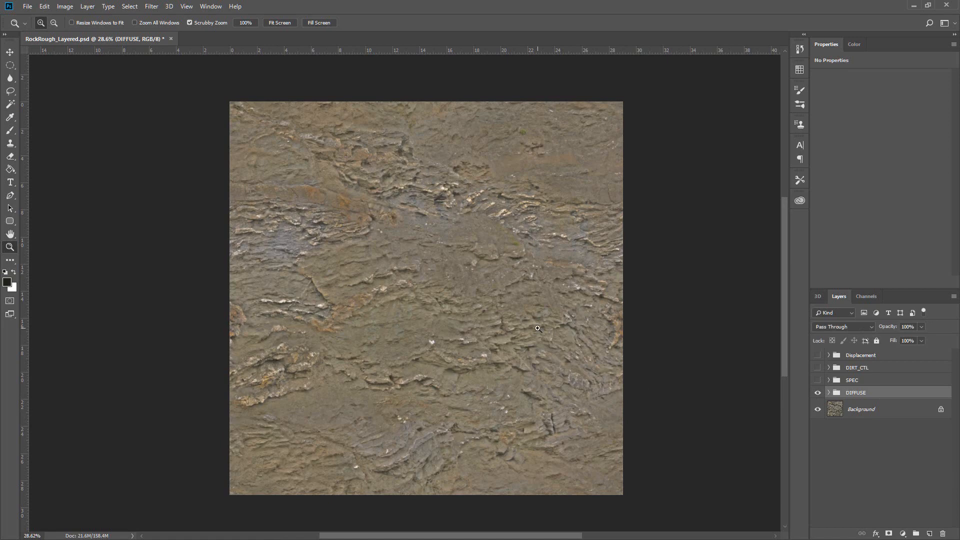
Step: Hide the DIFFUSE group, preview the existing SPEC group in its place, and restore the DIFFUSE view
{"action": "left_click", "coordinate": [818, 392]}
{"action": "left_click", "coordinate": [818, 381]}
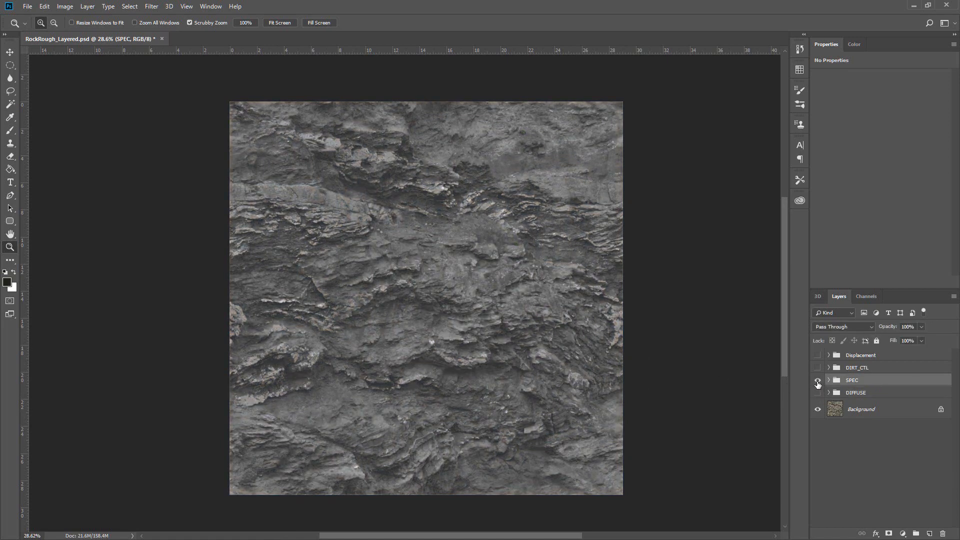
{"action": "left_click", "coordinate": [817, 382]}
{"action": "left_click", "coordinate": [818, 393]}
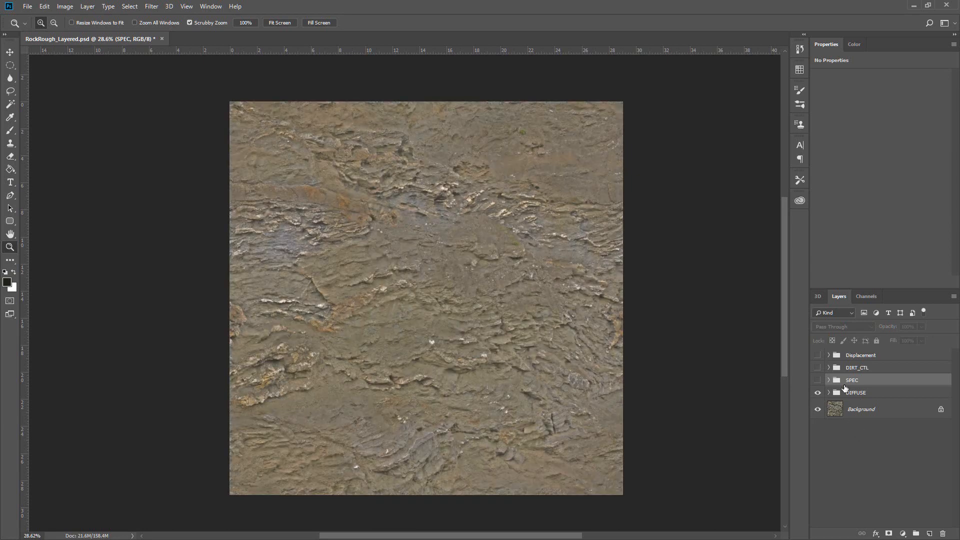
Step: Duplicate the DIFFUSE group and rename the copy SPEC
{"action": "left_click", "coordinate": [846, 393]}
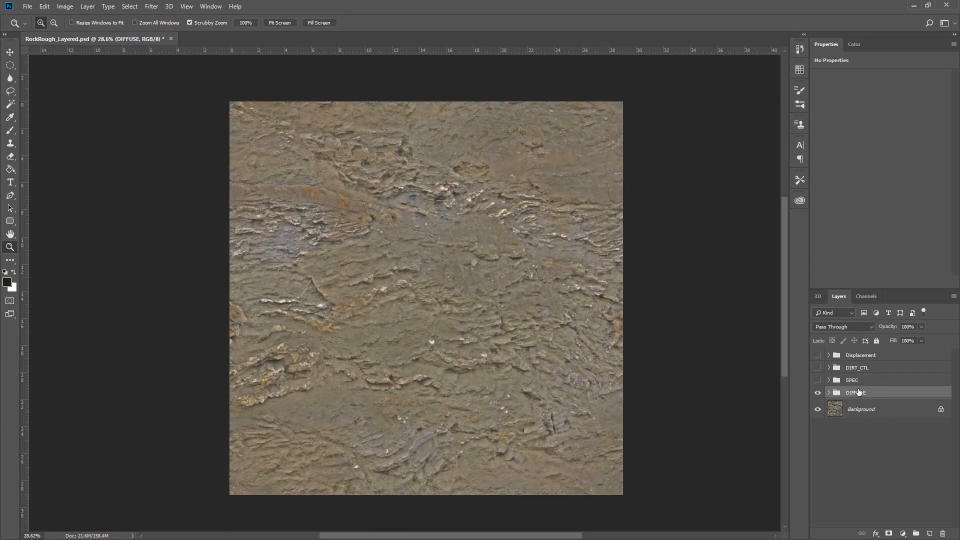
{"action": "left_click_drag", "start_coordinate": [873, 397], "coordinate": [930, 534]}
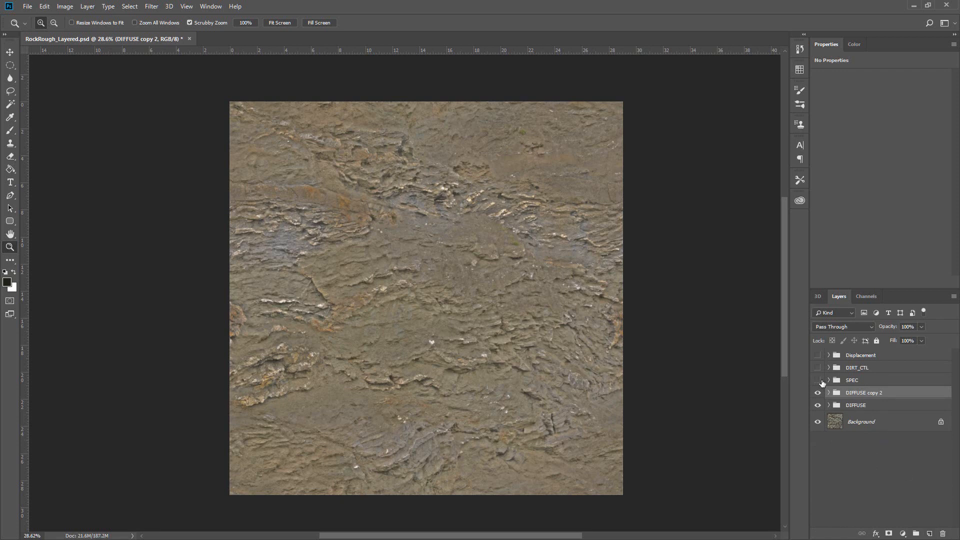
{"action": "double_click", "coordinate": [865, 392]}
{"action": "type", "text": "SPEC"}
{"action": "key", "text": "Return"}
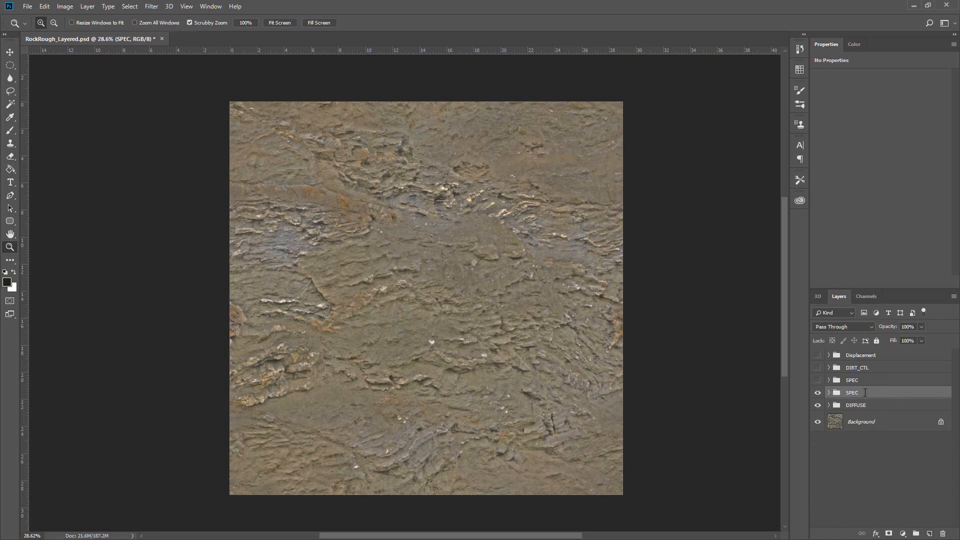
Step: Expand the new SPEC group and delete its Photo Filter layer, including the layer mask
{"action": "left_click", "coordinate": [829, 393]}
{"action": "left_click", "coordinate": [841, 411]}
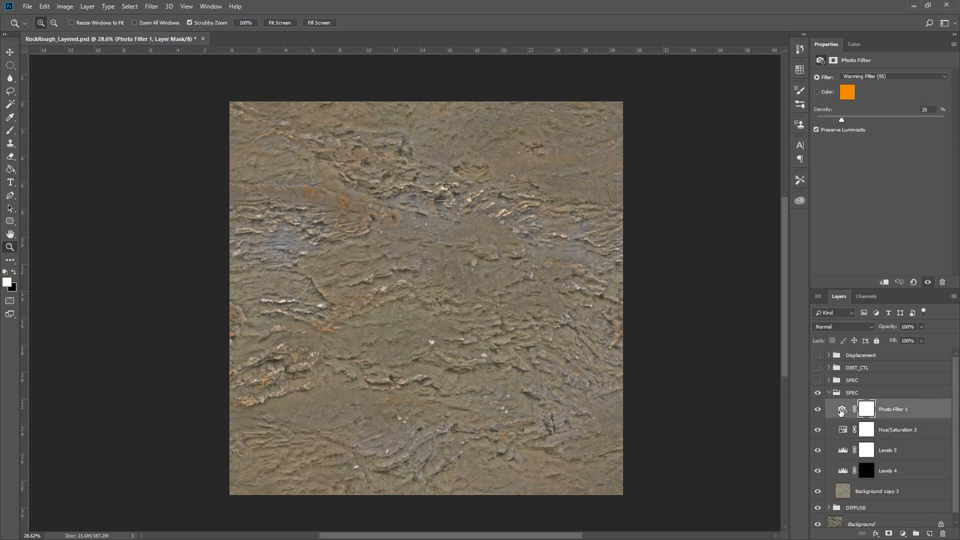
{"action": "left_click_drag", "start_coordinate": [937, 529], "coordinate": [942, 533]}
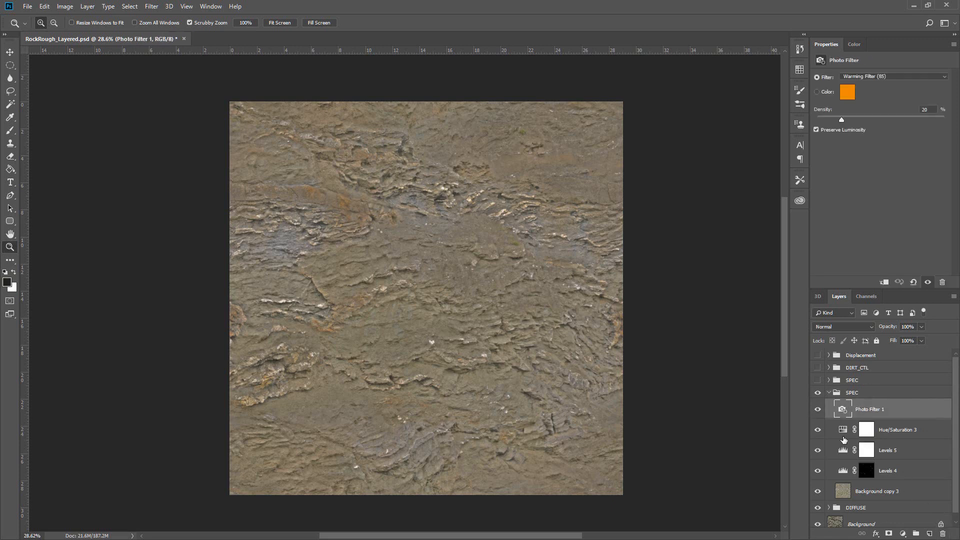
{"action": "left_click", "coordinate": [941, 533]}
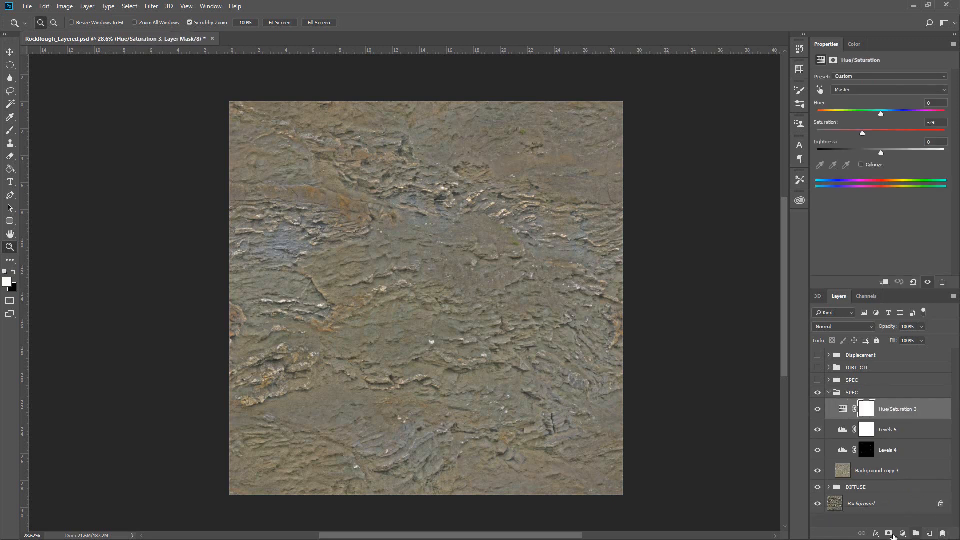
Step: Set the saturation of the new SPEC group's Hue/Saturation layer to -100 and toggle the layer to compare
{"action": "left_click", "coordinate": [843, 409]}
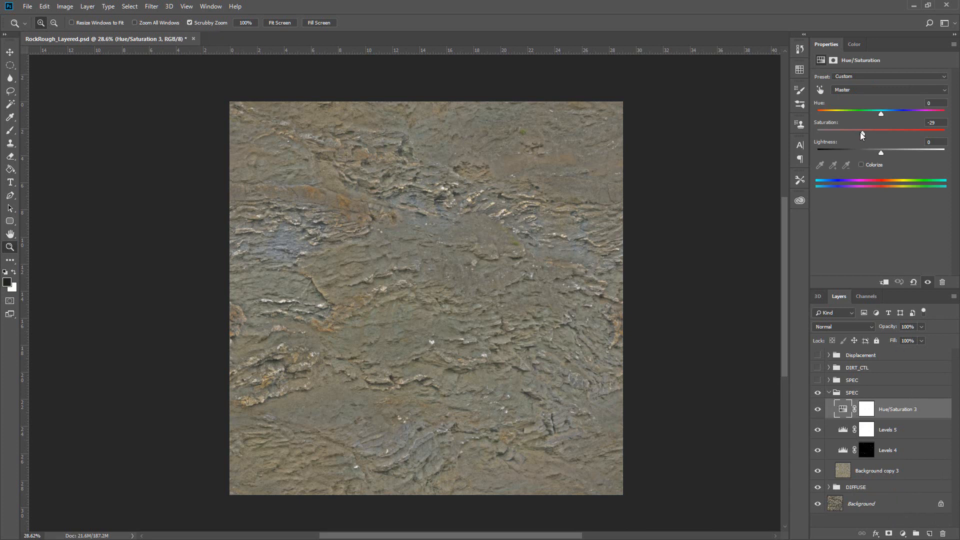
{"action": "left_click_drag", "start_coordinate": [862, 133], "coordinate": [791, 128]}
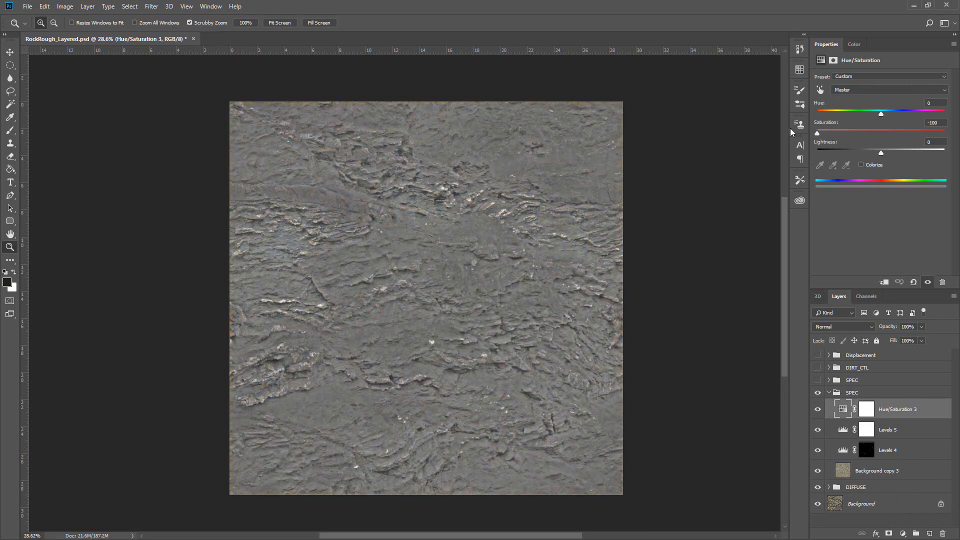
{"action": "left_click", "coordinate": [817, 409]}
{"action": "left_click", "coordinate": [818, 409]}
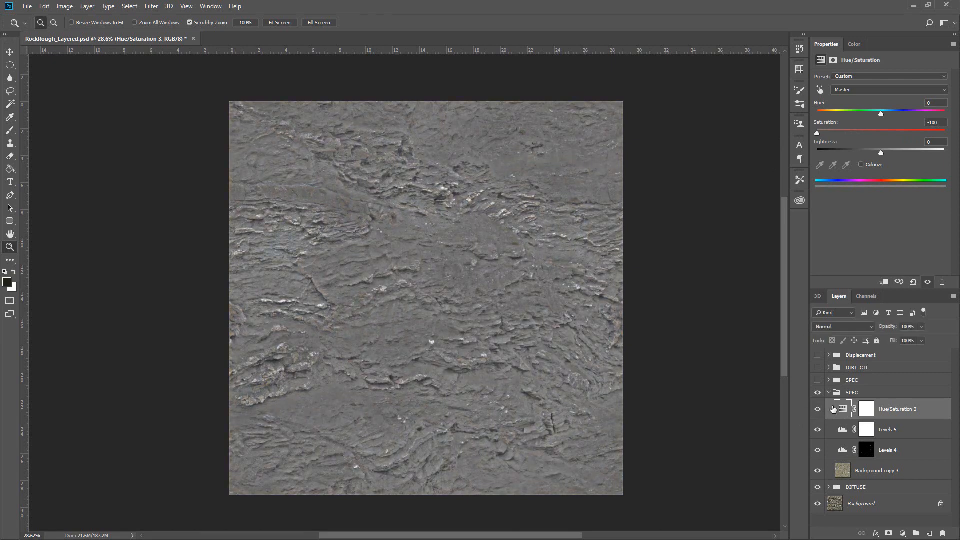
Step: Add a Levels adjustment layer at the top of the new SPEC group with input levels 47, 0.91 and 195
{"action": "left_click", "coordinate": [890, 534]}
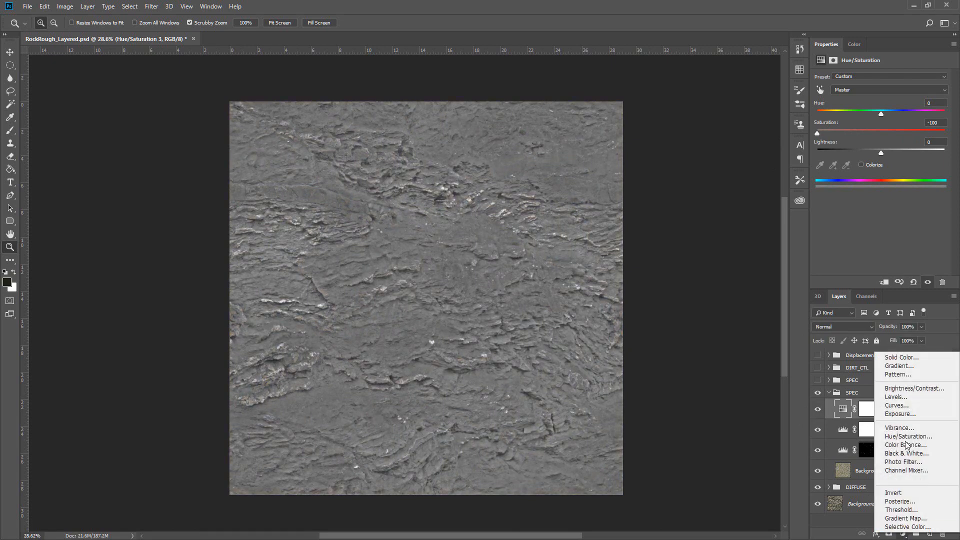
{"action": "left_click", "coordinate": [911, 399]}
{"action": "left_click_drag", "start_coordinate": [887, 147], "coordinate": [898, 148]}
{"action": "left_click_drag", "start_coordinate": [829, 148], "coordinate": [841, 148]}
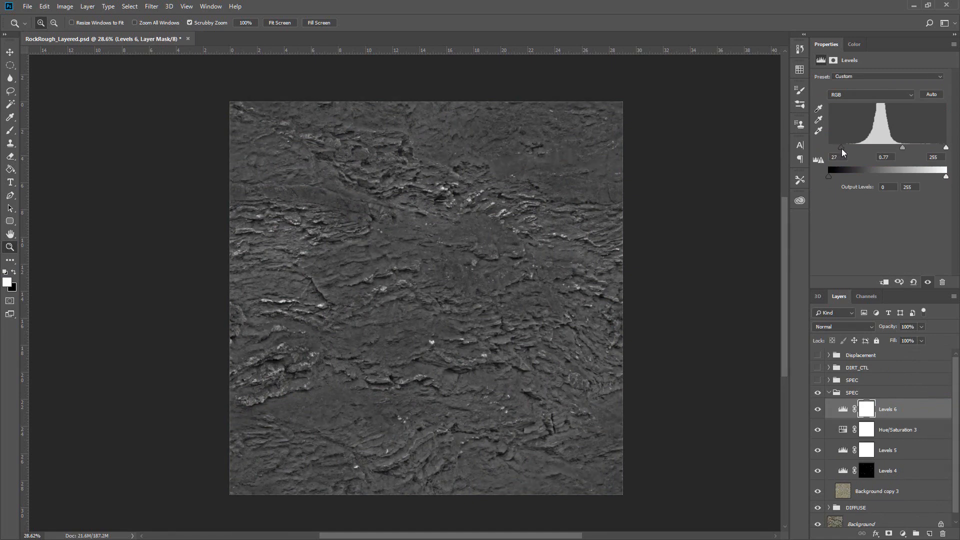
{"action": "mouse_move", "coordinate": [904, 146]}
{"action": "left_mouse_down"}
{"action": "mouse_move", "coordinate": [925, 146]}
{"action": "mouse_move", "coordinate": [850, 149]}
{"action": "mouse_move", "coordinate": [918, 148]}
{"action": "left_mouse_up"}
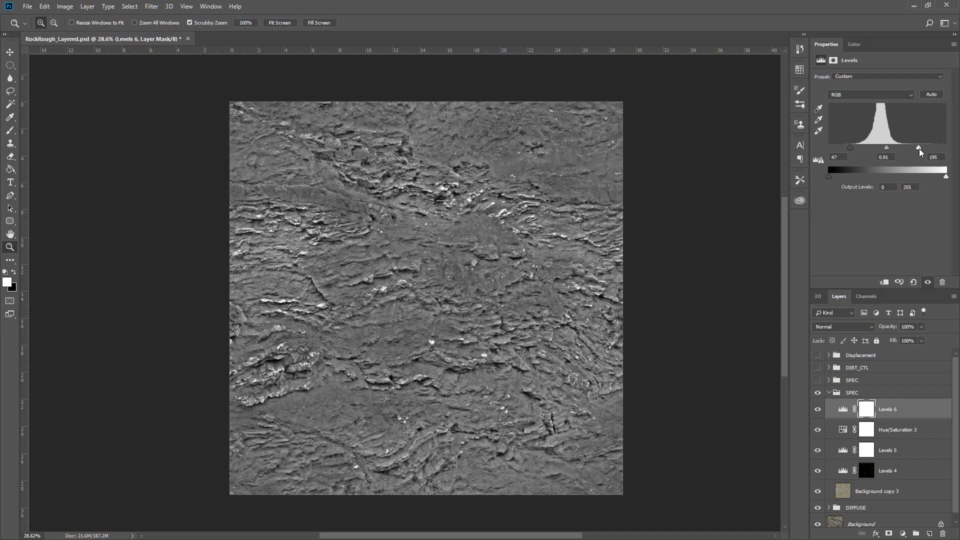
Step: Darken the specular map by setting the top Levels layer's black input to 67 and midtone to 0.69, and inspect the rock detail
{"action": "left_click_drag", "start_coordinate": [387, 340], "coordinate": [530, 320]}
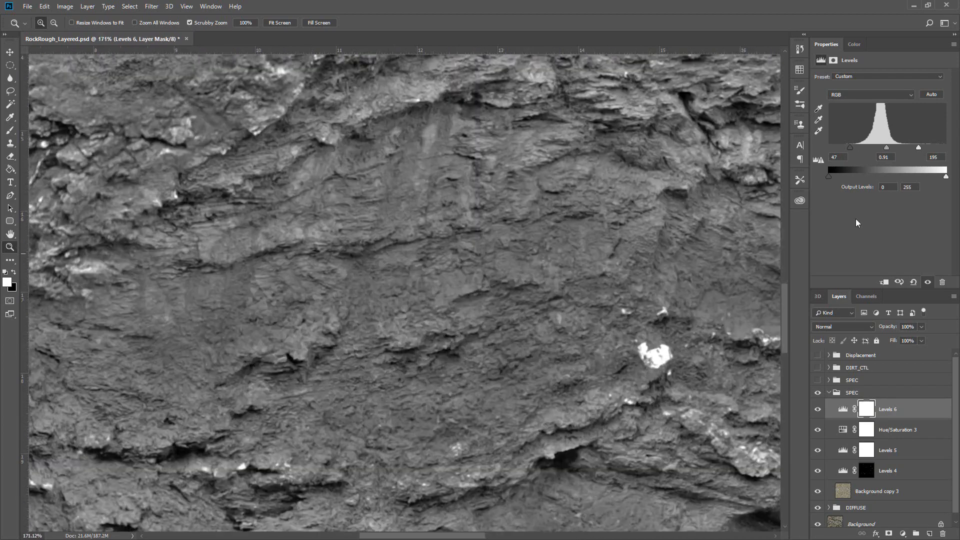
{"action": "left_click_drag", "start_coordinate": [850, 148], "coordinate": [897, 151]}
{"action": "left_click_drag", "start_coordinate": [500, 207], "coordinate": [455, 207]}
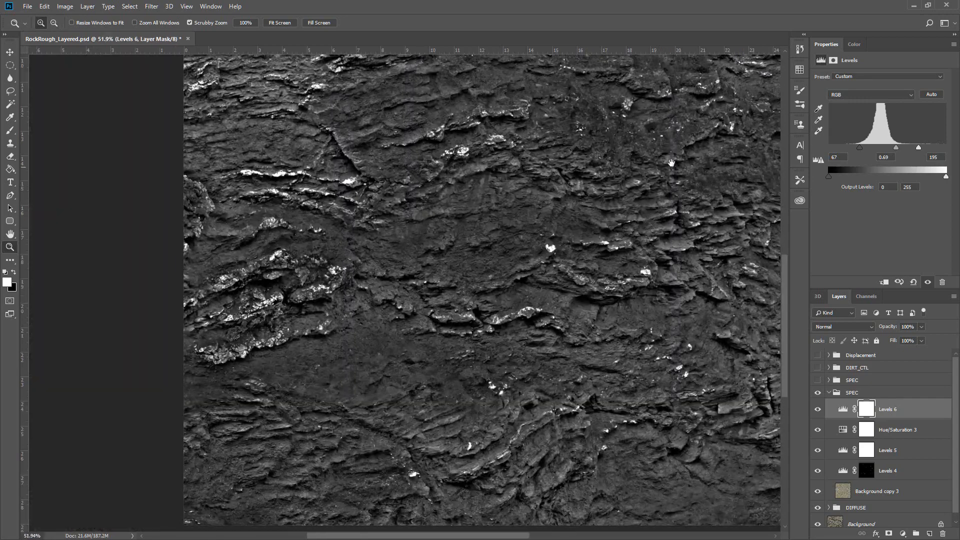
{"action": "left_click_drag", "start_coordinate": [672, 163], "coordinate": [541, 283]}
{"action": "left_click_drag", "start_coordinate": [623, 210], "coordinate": [602, 327]}
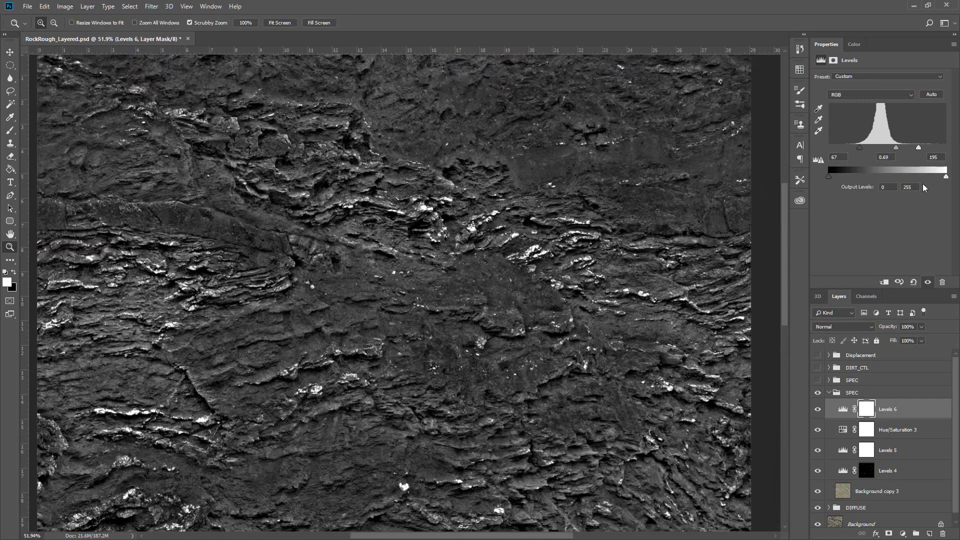
Step: Set the top Levels layer of the new SPEC group to input levels 76, 0.68 and 156 with output range 40 to 125
{"action": "left_click_drag", "start_coordinate": [945, 178], "coordinate": [908, 146]}
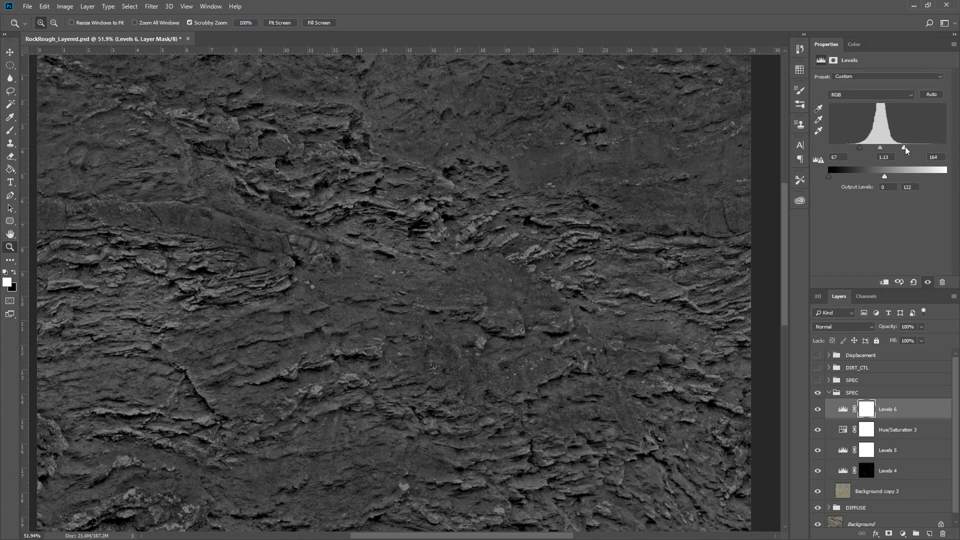
{"action": "mouse_move", "coordinate": [884, 178]}
{"action": "left_mouse_down"}
{"action": "mouse_move", "coordinate": [955, 179]}
{"action": "mouse_move", "coordinate": [884, 172]}
{"action": "mouse_move", "coordinate": [891, 175]}
{"action": "left_mouse_up"}
{"action": "left_click_drag", "start_coordinate": [880, 147], "coordinate": [883, 148]}
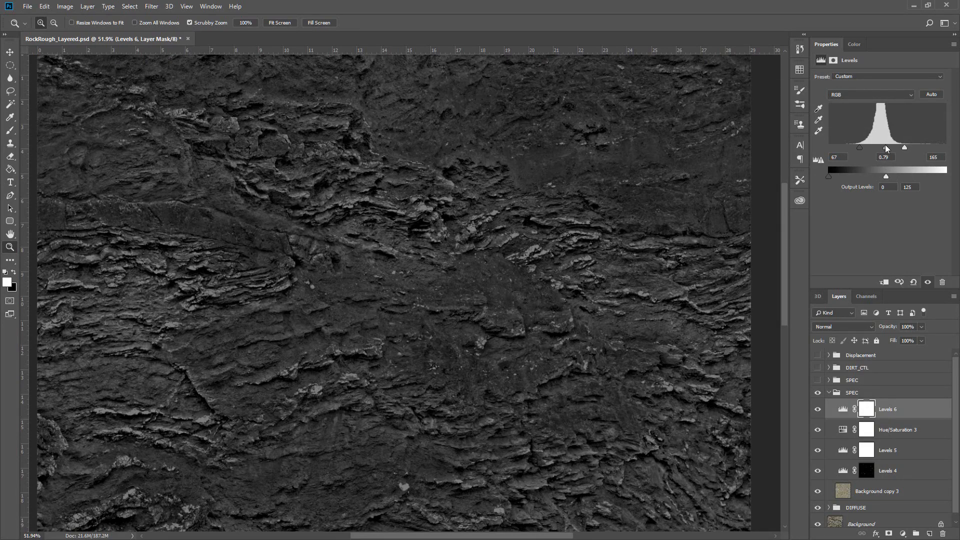
{"action": "left_click_drag", "start_coordinate": [886, 146], "coordinate": [882, 147]}
{"action": "left_click_drag", "start_coordinate": [830, 175], "coordinate": [847, 175]}
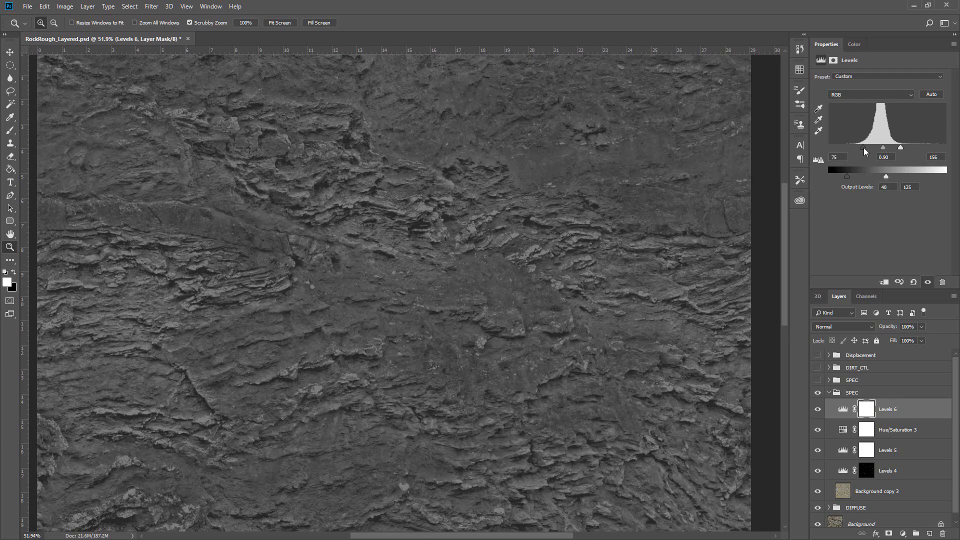
{"action": "left_click_drag", "start_coordinate": [880, 147], "coordinate": [887, 147]}
{"action": "left_click_drag", "start_coordinate": [643, 226], "coordinate": [476, 203]}
{"action": "mouse_move", "coordinate": [419, 221]}
{"action": "left_mouse_down"}
{"action": "mouse_move", "coordinate": [446, 208]}
{"action": "mouse_move", "coordinate": [492, 227]}
{"action": "mouse_move", "coordinate": [435, 231]}
{"action": "left_mouse_up"}
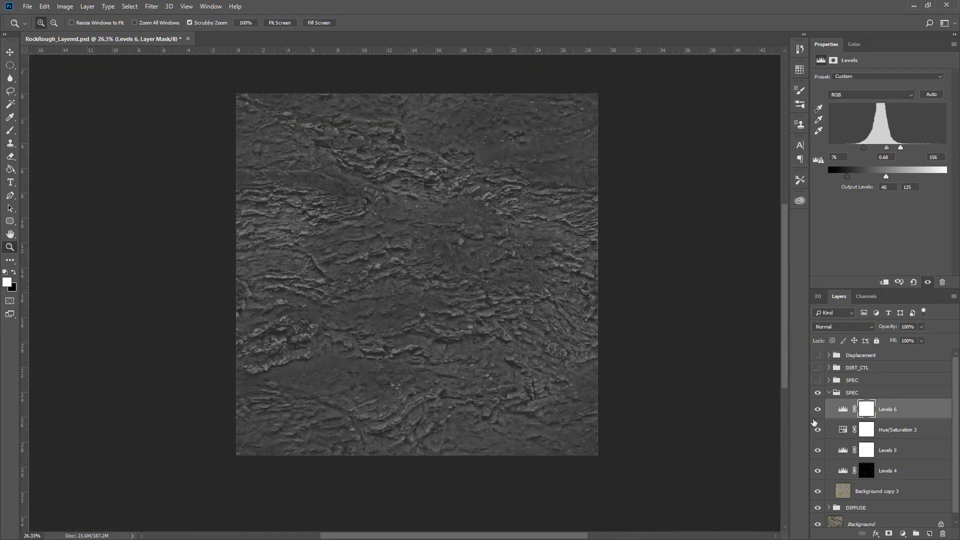
Step: Collapse the new SPEC group and toggle the SPEC and DIFFUSE groups to compare them with the original rock photo
{"action": "left_click", "coordinate": [818, 393]}
{"action": "left_click", "coordinate": [818, 393]}
{"action": "left_click", "coordinate": [828, 392]}
{"action": "left_click", "coordinate": [818, 395]}
{"action": "left_click", "coordinate": [818, 406]}
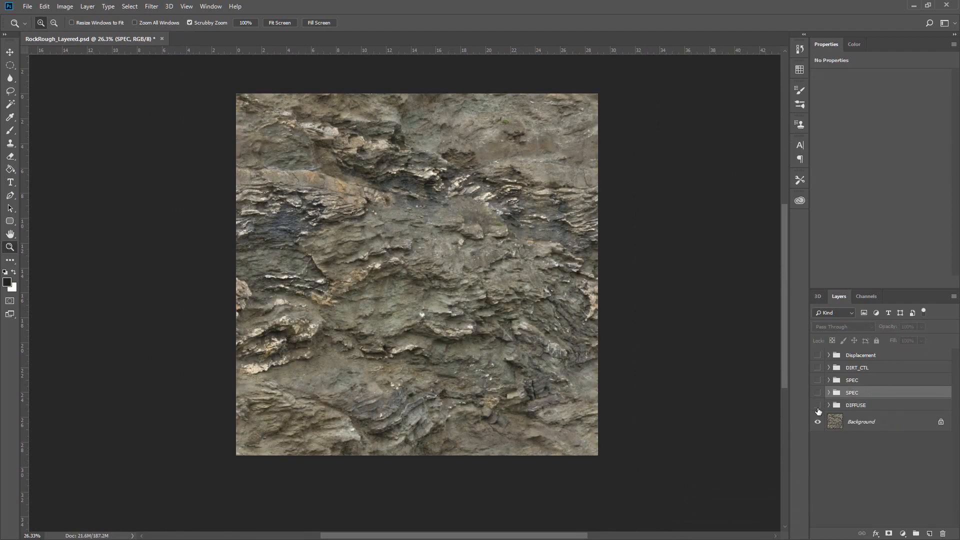
{"action": "left_click", "coordinate": [818, 405]}
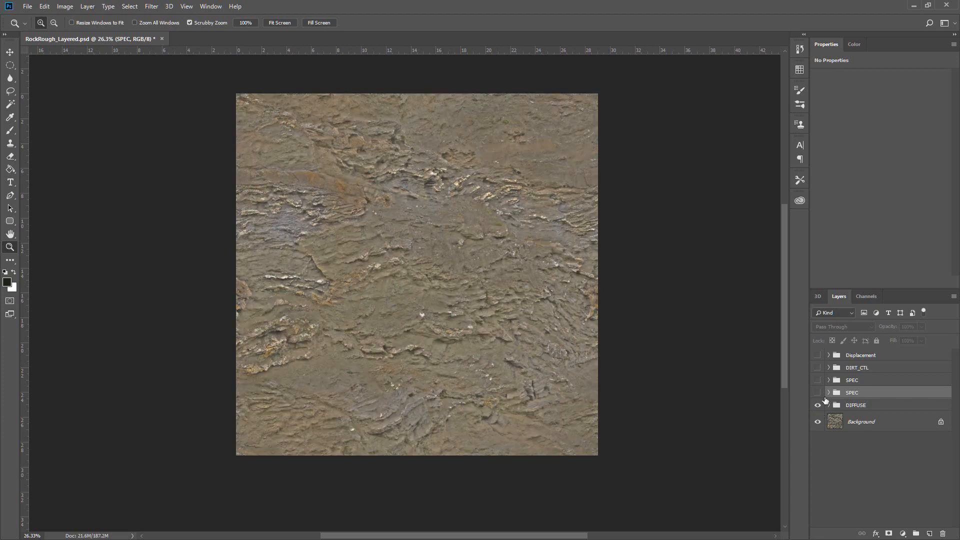
{"action": "left_click", "coordinate": [818, 393]}
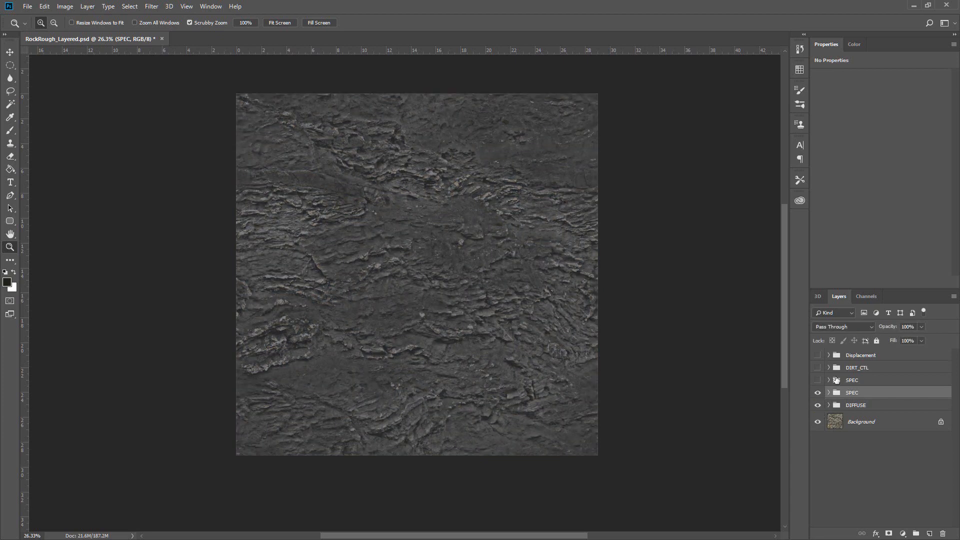
Step: Expand the DIRT_CTL group and hide its Hue/Saturation and Levels adjustment layers
{"action": "left_click", "coordinate": [818, 368]}
{"action": "left_click", "coordinate": [818, 367]}
{"action": "left_click", "coordinate": [835, 368]}
{"action": "left_click", "coordinate": [829, 367]}
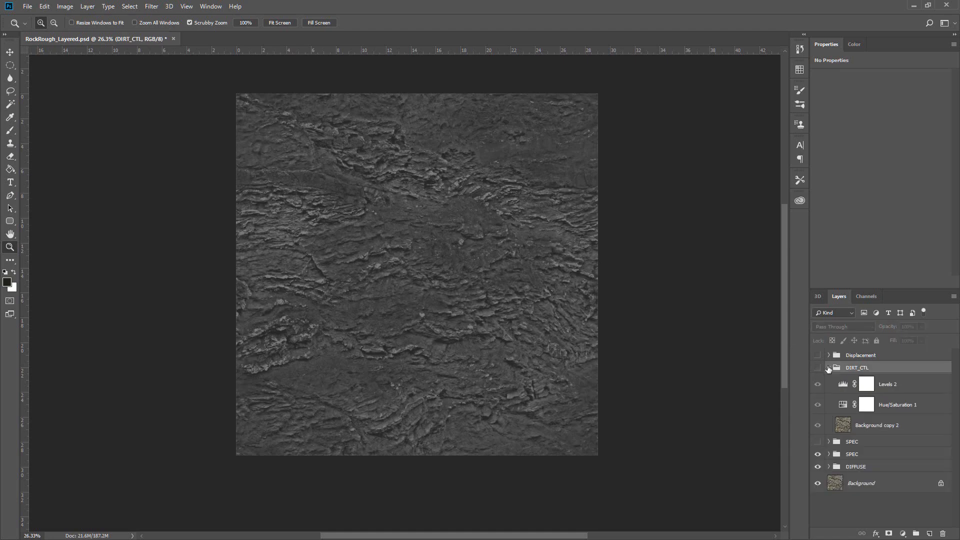
{"action": "left_click", "coordinate": [818, 405]}
{"action": "left_click", "coordinate": [818, 405]}
{"action": "left_click", "coordinate": [818, 384]}
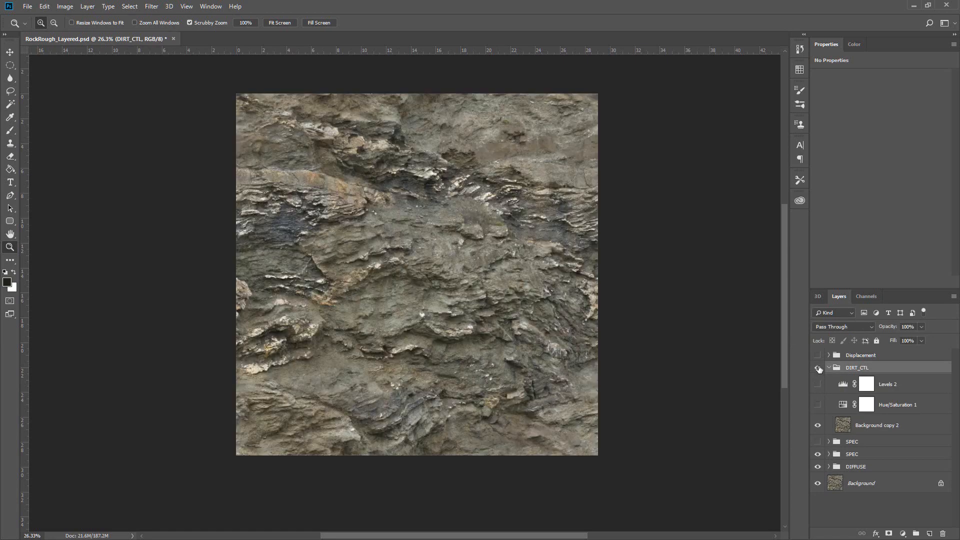
Step: Hide the new SPEC and DIFFUSE groups and leave the DIRT_CTL group visible over the Background
{"action": "left_click", "coordinate": [819, 368]}
{"action": "left_click", "coordinate": [819, 368]}
{"action": "left_click", "coordinate": [818, 454]}
{"action": "left_click", "coordinate": [818, 467]}
{"action": "left_click", "coordinate": [818, 368]}
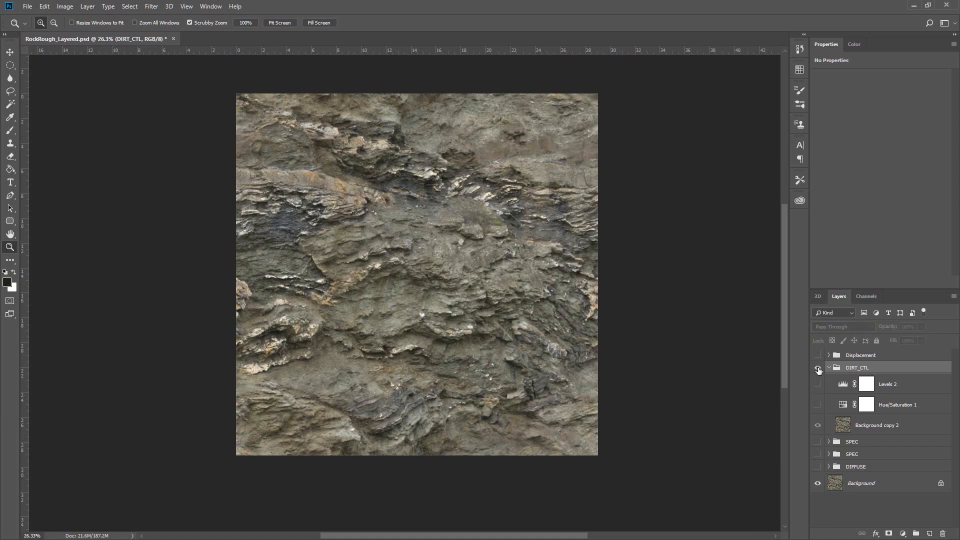
{"action": "left_click", "coordinate": [819, 369]}
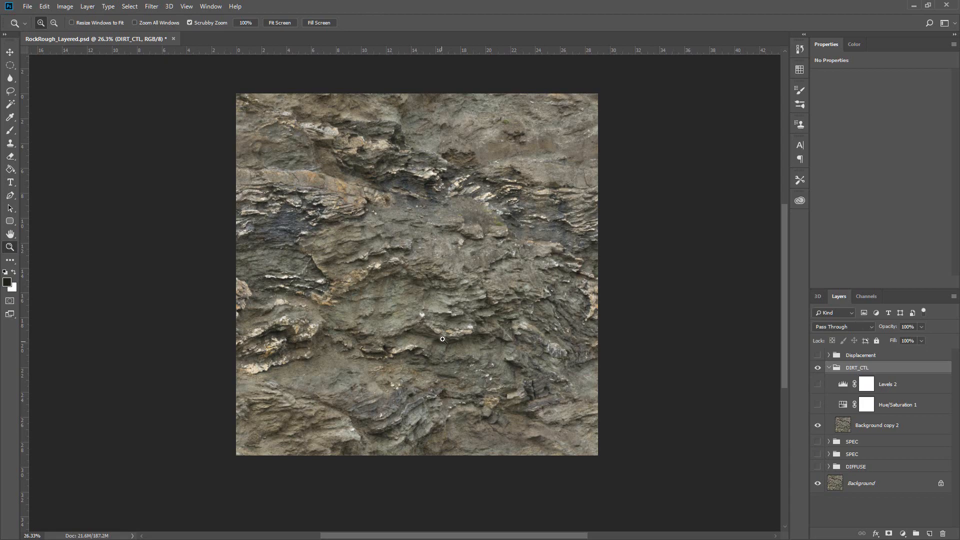
Step: Show both DIRT_CTL adjustment layers, set the Levels inputs to 31, 0.77 and 78, and inspect the crevice mask
{"action": "left_click_drag", "start_coordinate": [442, 340], "coordinate": [461, 347]}
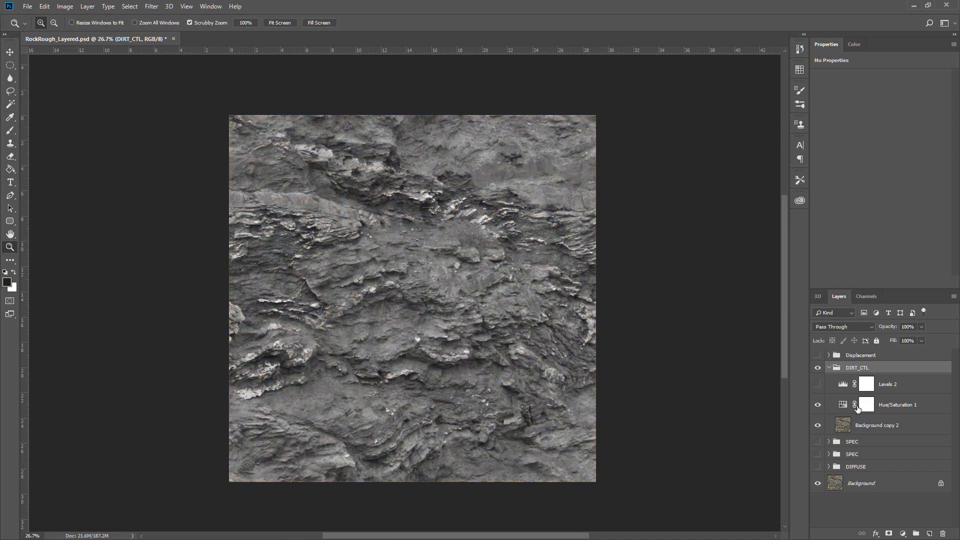
{"action": "left_click", "coordinate": [818, 384]}
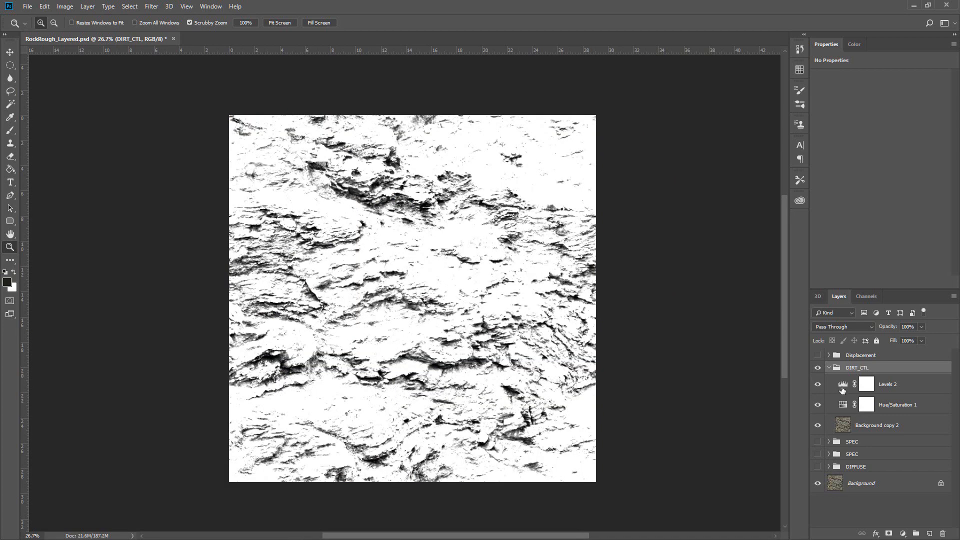
{"action": "left_click", "coordinate": [843, 385]}
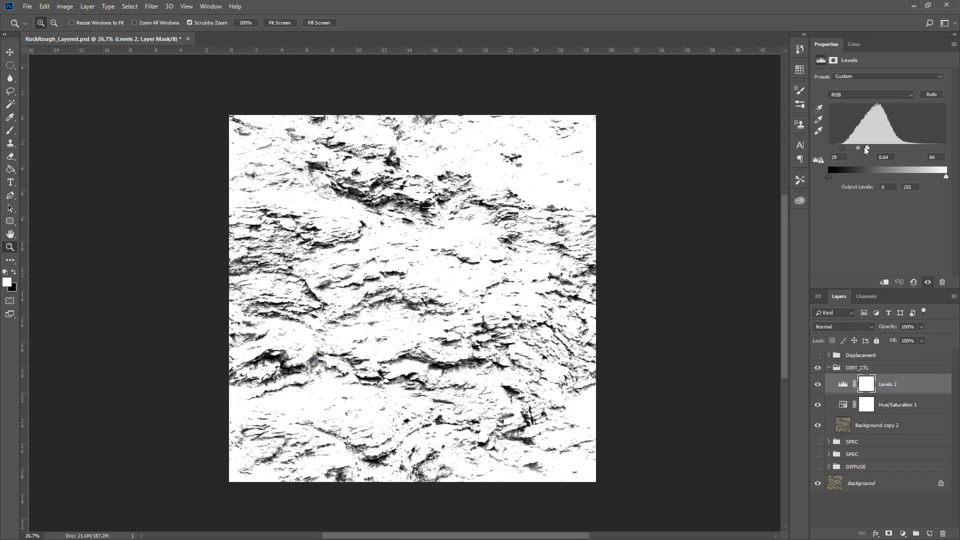
{"action": "left_click_drag", "start_coordinate": [865, 147], "coordinate": [945, 148]}
{"action": "left_click_drag", "start_coordinate": [842, 148], "coordinate": [828, 148]}
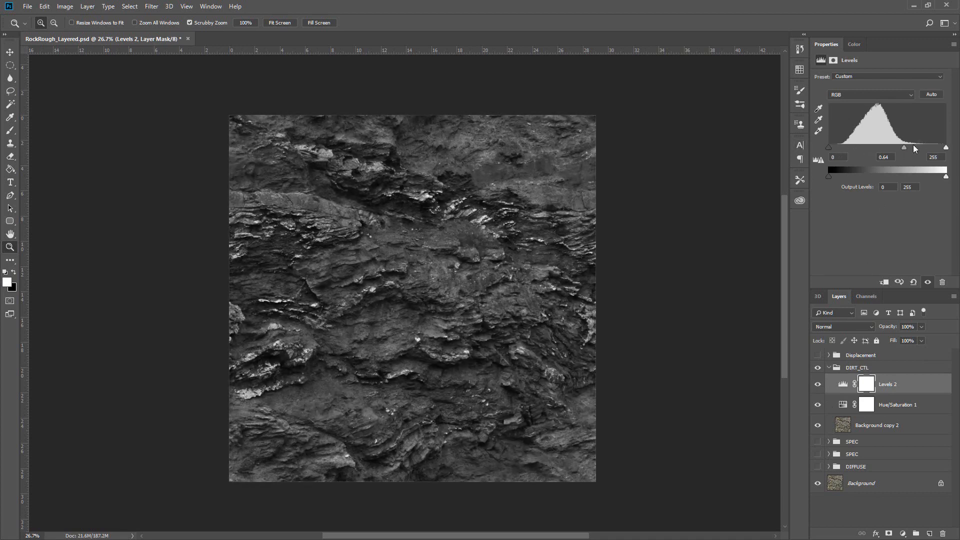
{"action": "mouse_move", "coordinate": [905, 148]}
{"action": "left_mouse_down"}
{"action": "mouse_move", "coordinate": [884, 147]}
{"action": "mouse_move", "coordinate": [939, 147]}
{"action": "mouse_move", "coordinate": [843, 146]}
{"action": "mouse_move", "coordinate": [857, 148]}
{"action": "left_mouse_up"}
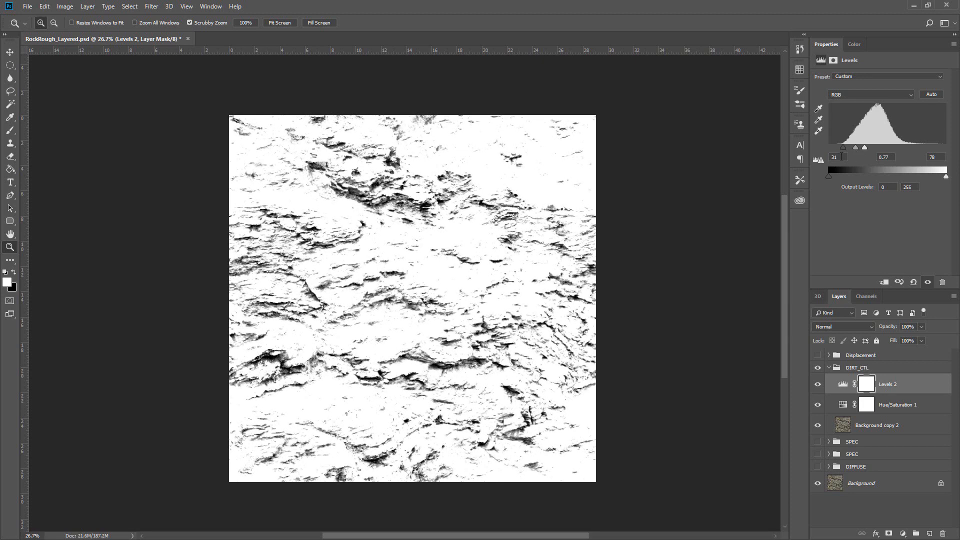
{"action": "left_click", "coordinate": [818, 368]}
{"action": "left_click", "coordinate": [818, 368]}
{"action": "left_click_drag", "start_coordinate": [439, 373], "coordinate": [508, 367]}
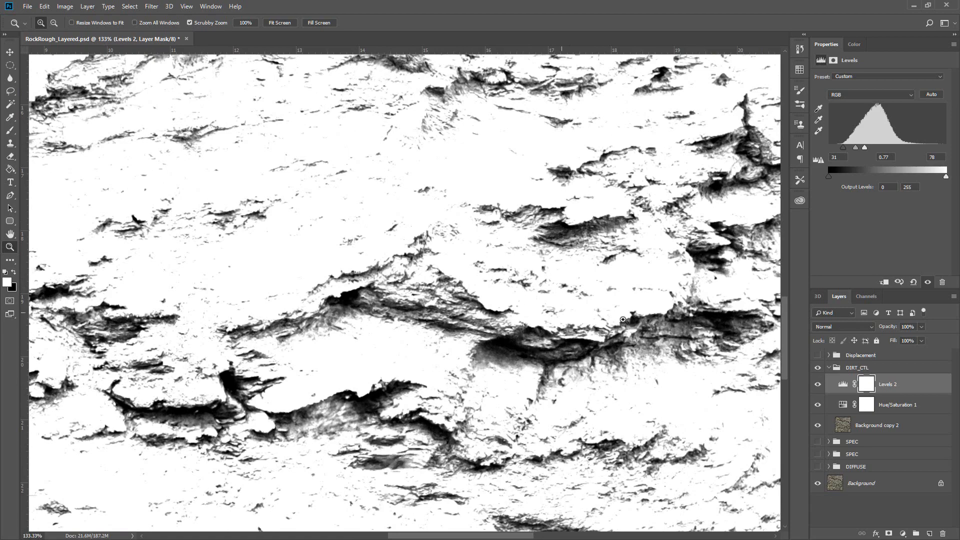
{"action": "left_click_drag", "start_coordinate": [729, 221], "coordinate": [533, 301]}
{"action": "left_click_drag", "start_coordinate": [535, 265], "coordinate": [567, 265]}
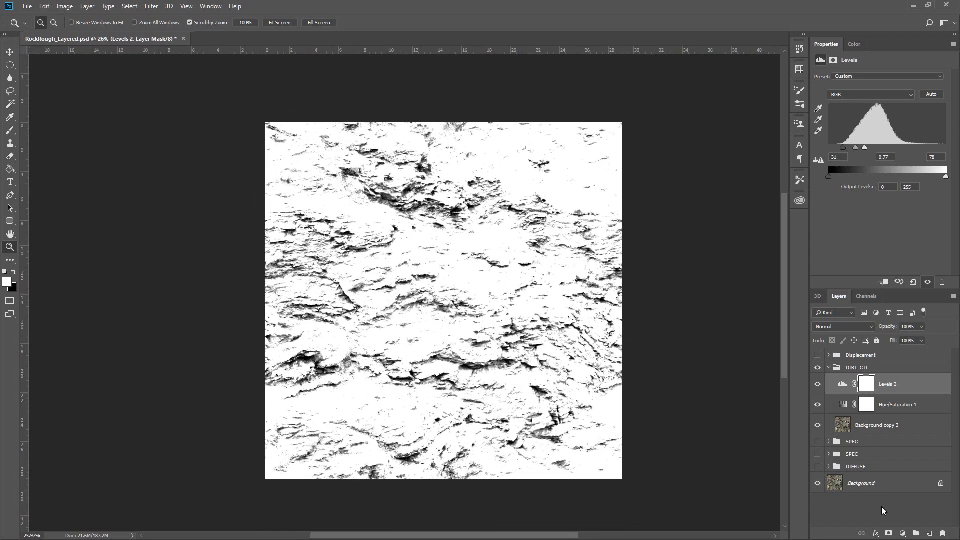
Step: Add an Invert adjustment layer at the top of the DIRT_CTL group, inspect the inverted mask, and hide the layer
{"action": "left_click", "coordinate": [902, 533]}
{"action": "left_click", "coordinate": [895, 493]}
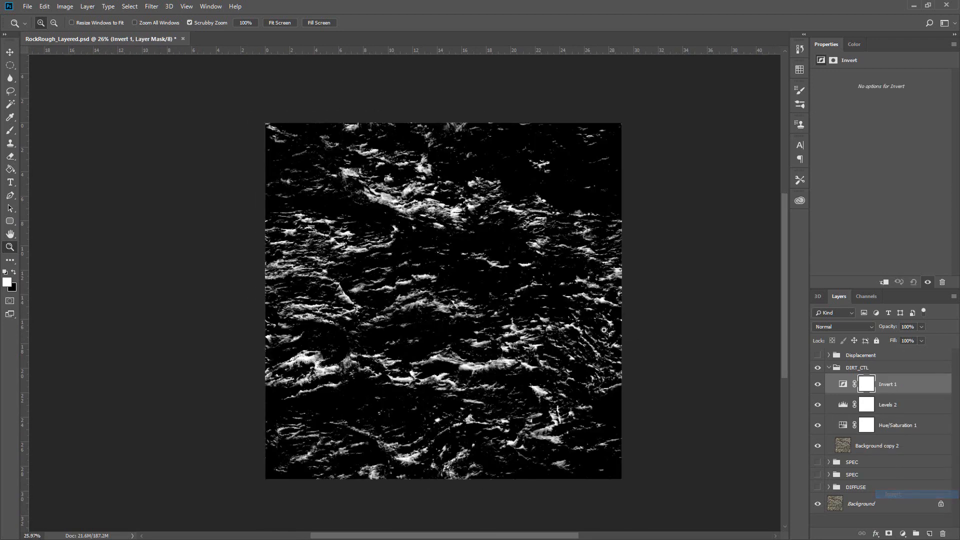
{"action": "left_click_drag", "start_coordinate": [472, 275], "coordinate": [557, 285]}
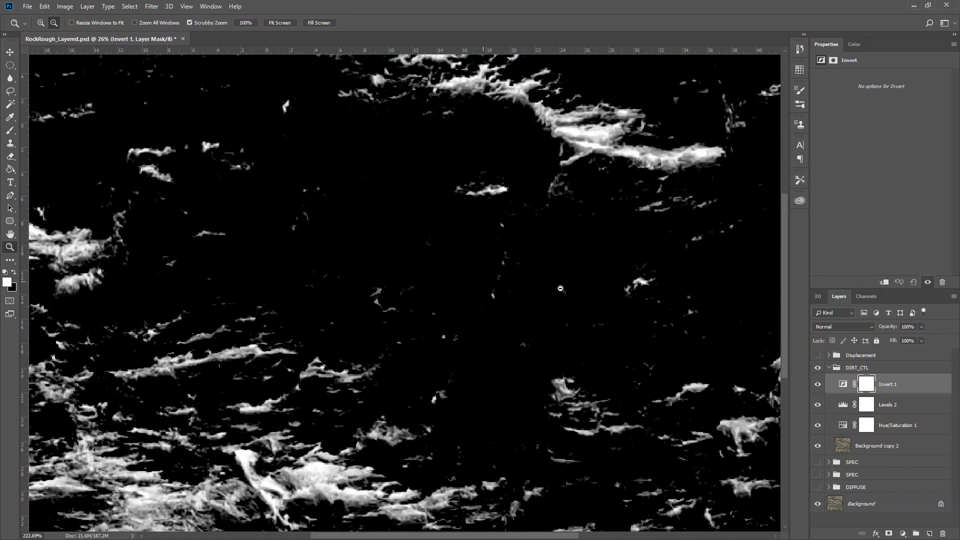
{"action": "left_click_drag", "start_coordinate": [598, 316], "coordinate": [488, 311]}
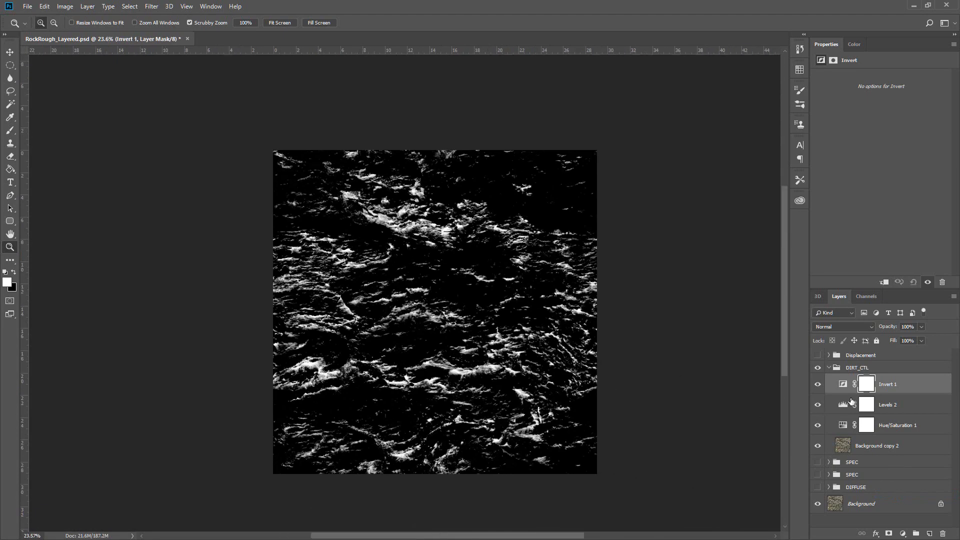
{"action": "left_click", "coordinate": [818, 384]}
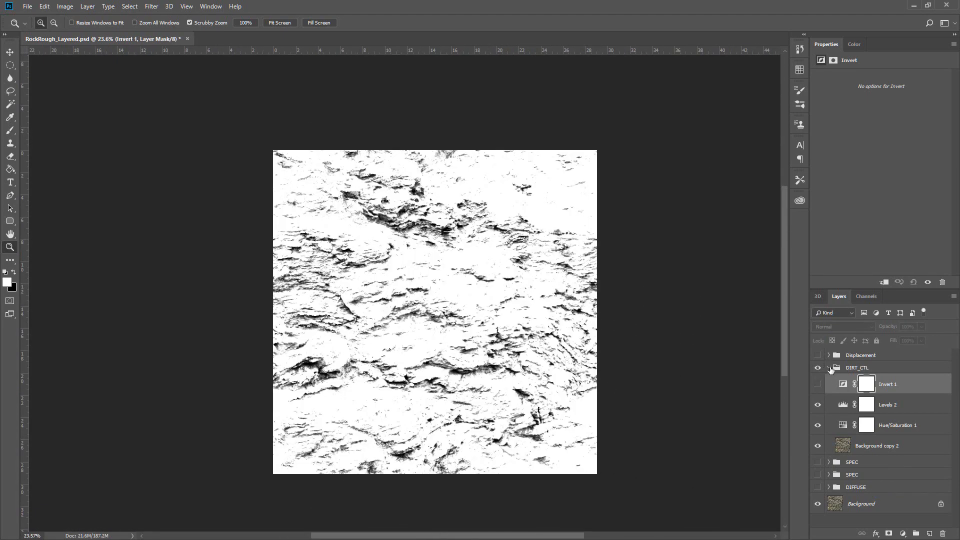
Step: Collapse and hide the DIRT_CTL group, and show the DIFFUSE and new SPEC groups
{"action": "left_click", "coordinate": [830, 368]}
{"action": "left_click", "coordinate": [818, 367]}
{"action": "left_click", "coordinate": [818, 405]}
{"action": "left_click", "coordinate": [818, 393]}
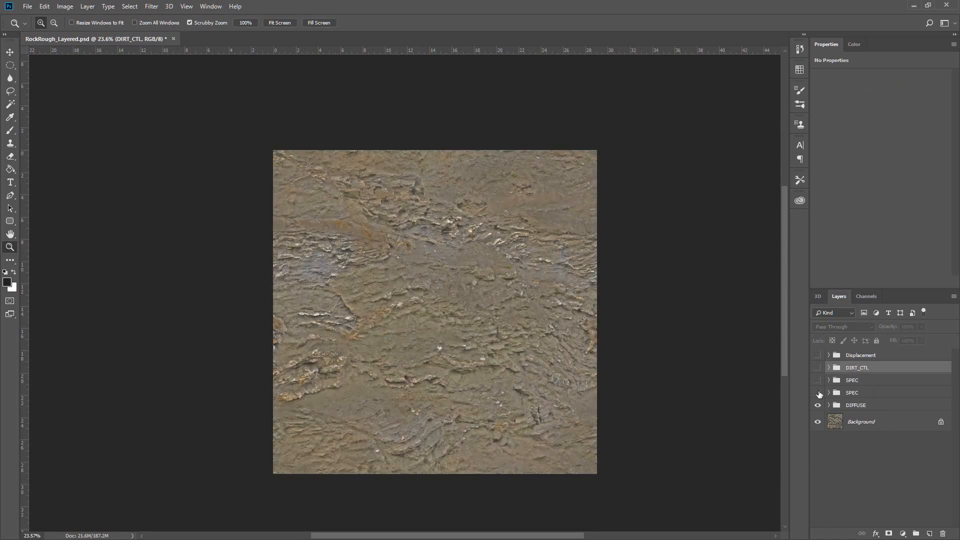
Step: Toggle the old SPEC group on and off to compare it with the new SPEC group
{"action": "left_click", "coordinate": [818, 380]}
{"action": "left_click", "coordinate": [818, 381]}
{"action": "left_click", "coordinate": [818, 382]}
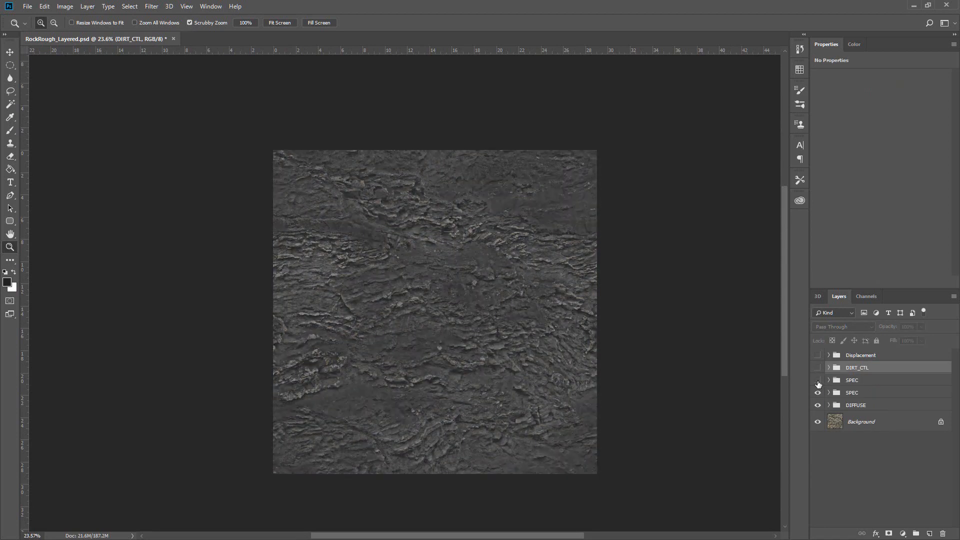
{"action": "left_click", "coordinate": [819, 381]}
{"action": "left_click", "coordinate": [818, 381]}
{"action": "left_click", "coordinate": [818, 382]}
{"action": "left_click", "coordinate": [819, 381]}
{"action": "left_click", "coordinate": [818, 381]}
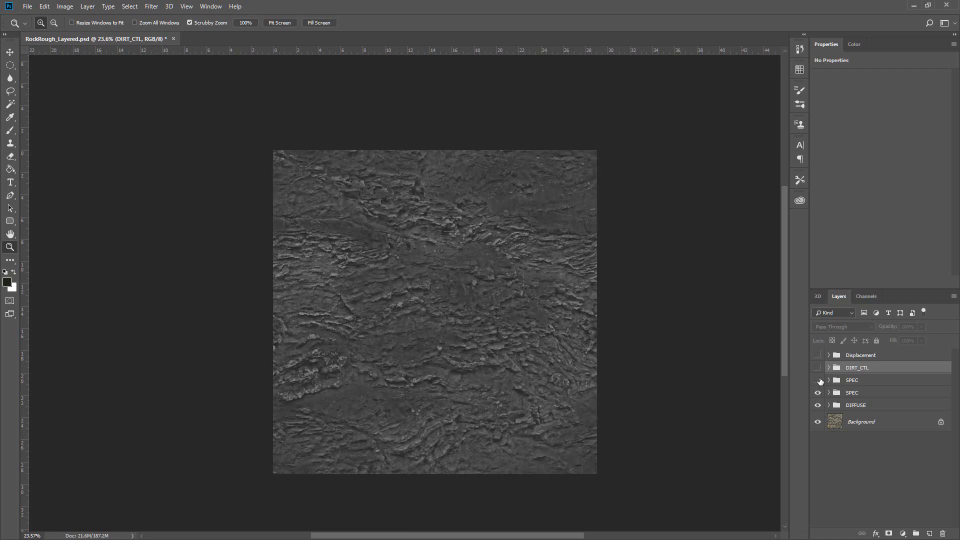
Step: Delete the old SPEC group together with its contents
{"action": "left_click", "coordinate": [849, 381]}
{"action": "left_click", "coordinate": [943, 534]}
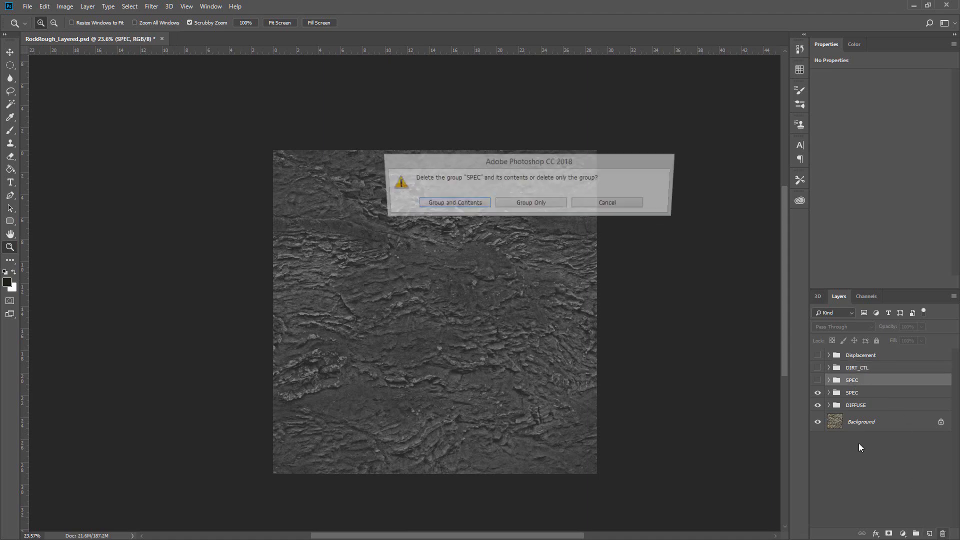
{"action": "left_click", "coordinate": [465, 204]}
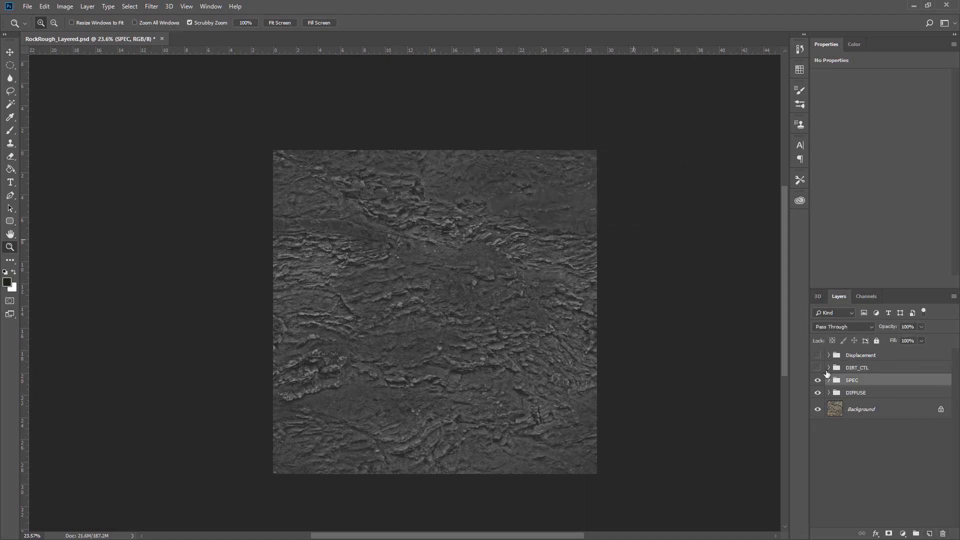
Step: Preview the DIRT_CTL and Displacement groups, hide DIRT_CTL, SPEC and DIFFUSE, and expand the Displacement group
{"action": "left_click", "coordinate": [818, 368]}
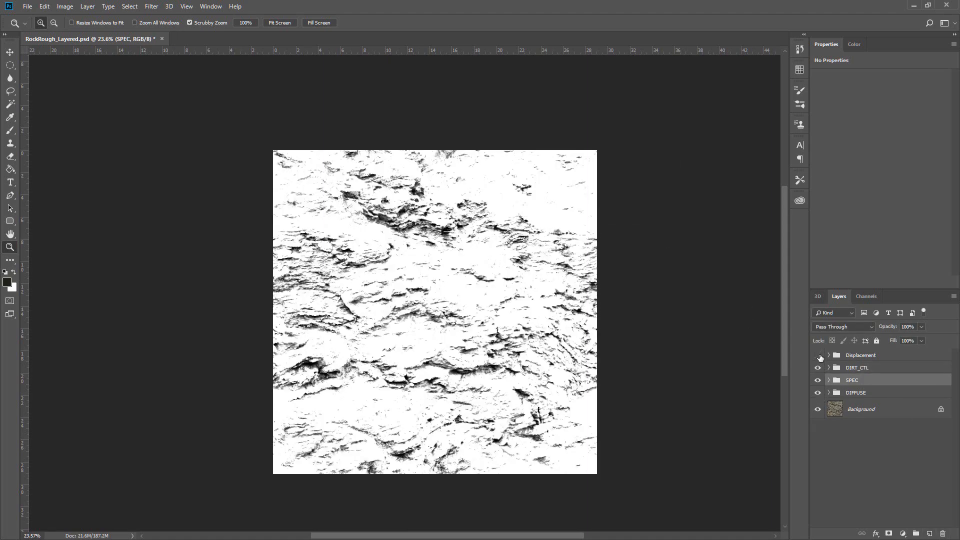
{"action": "left_click", "coordinate": [818, 355]}
{"action": "left_click_drag", "start_coordinate": [819, 369], "coordinate": [819, 393]}
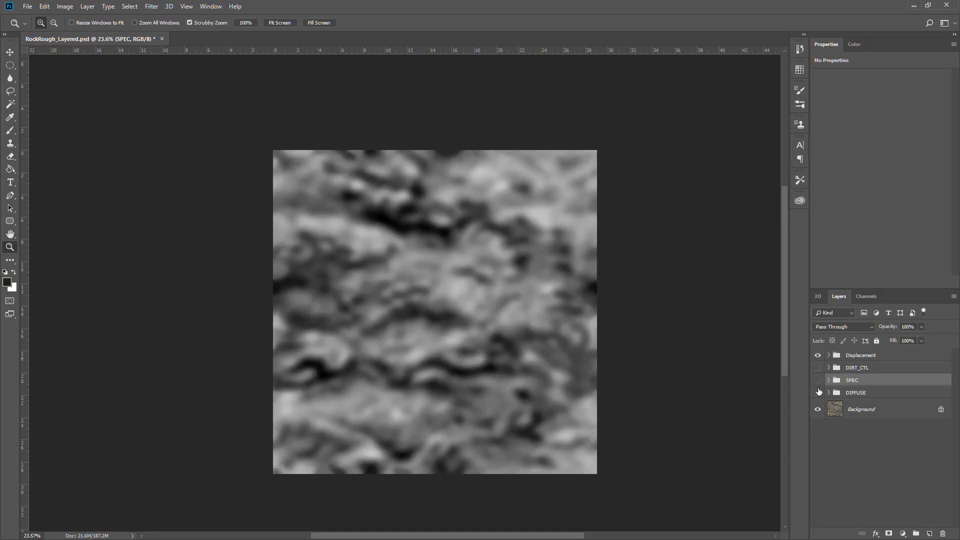
{"action": "left_click", "coordinate": [827, 356]}
{"action": "left_click", "coordinate": [818, 356]}
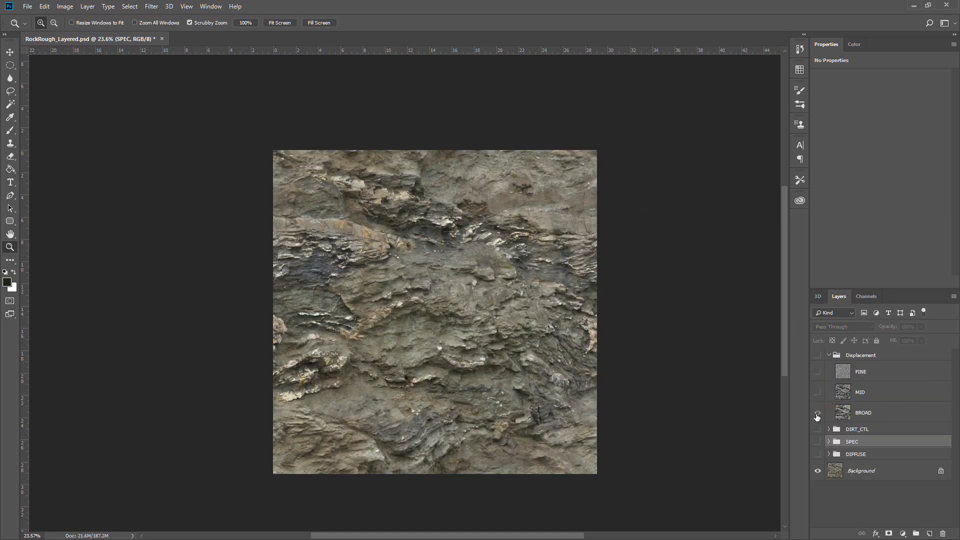
Step: Preview the BROAD, MID and FINE layers of the Displacement group one at a time
{"action": "left_click", "coordinate": [818, 413]}
{"action": "left_click", "coordinate": [818, 413]}
{"action": "left_click", "coordinate": [818, 413]}
{"action": "left_click", "coordinate": [818, 413]}
{"action": "left_click", "coordinate": [819, 392]}
{"action": "left_click", "coordinate": [818, 392]}
{"action": "left_click", "coordinate": [819, 372]}
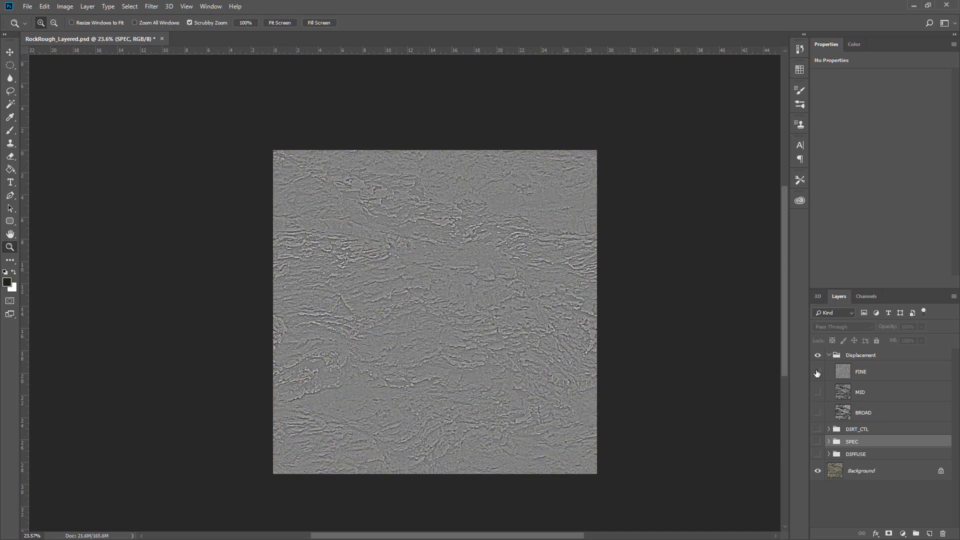
{"action": "left_click", "coordinate": [818, 372]}
{"action": "left_click", "coordinate": [818, 413]}
{"action": "left_click", "coordinate": [818, 413]}
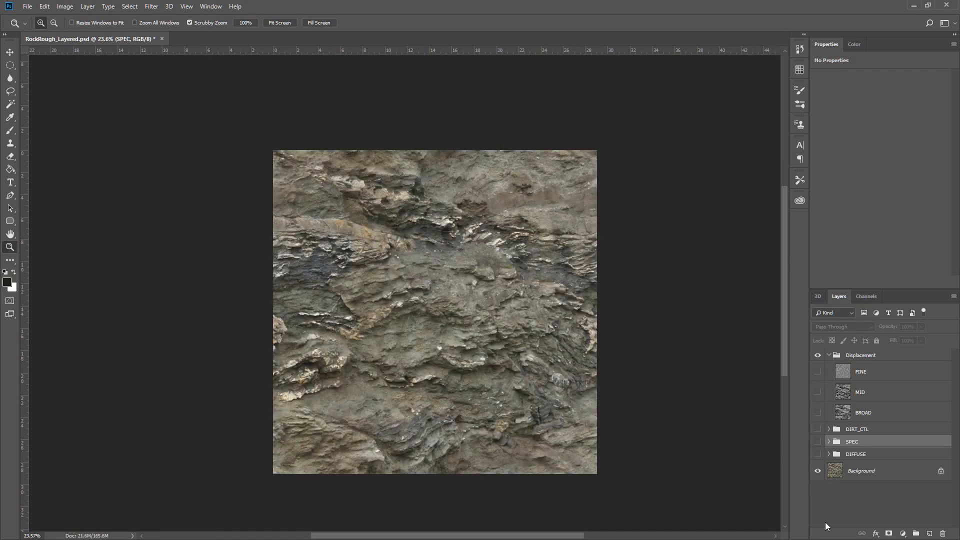
Step: Duplicate the Background layer into the Displacement group beneath BROAD and toggle the layers' visibility to compare
{"action": "left_click", "coordinate": [818, 473]}
{"action": "left_click", "coordinate": [818, 473]}
{"action": "left_click_drag", "start_coordinate": [868, 477], "coordinate": [858, 419]}
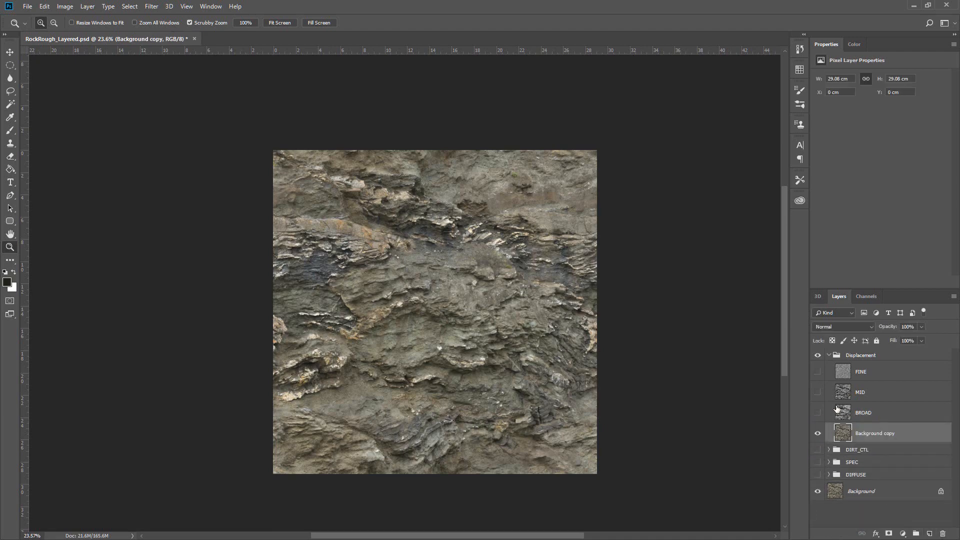
{"action": "left_click", "coordinate": [818, 491]}
{"action": "left_click", "coordinate": [817, 355]}
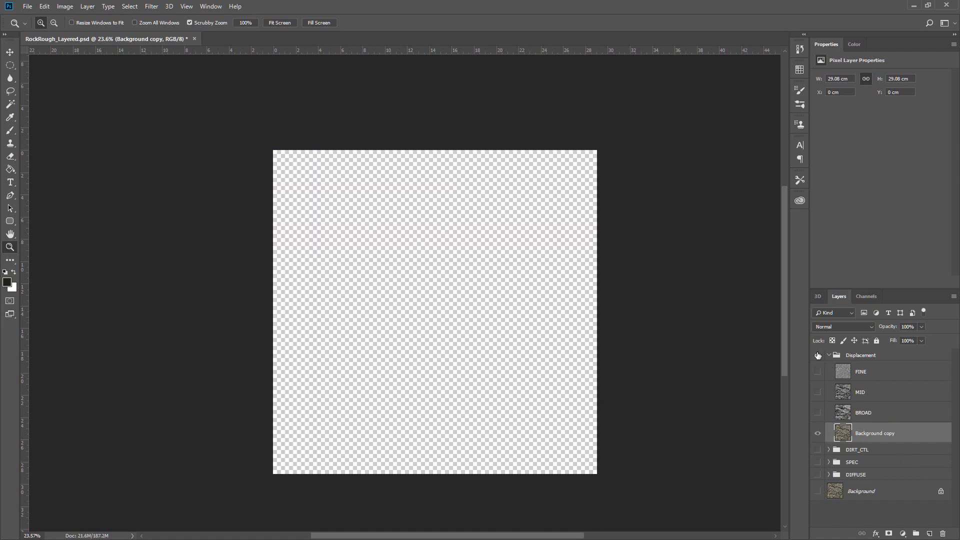
{"action": "left_click", "coordinate": [817, 355]}
{"action": "left_click", "coordinate": [817, 491]}
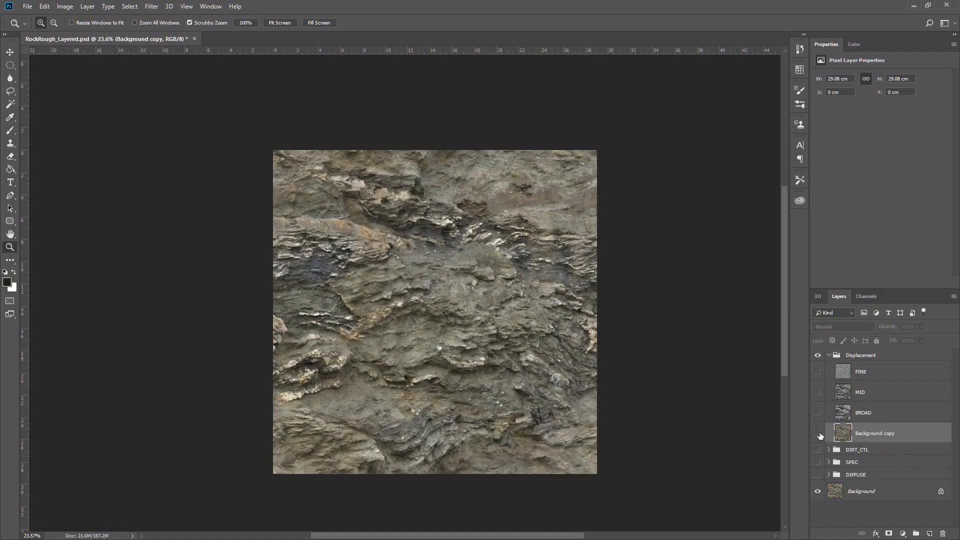
Step: Desaturate the Background copy layer with Hue/Saturation by setting Saturation to -100
{"action": "left_click", "coordinate": [65, 6]}
{"action": "mouse_move", "coordinate": [95, 33]}
{"action": "left_click", "coordinate": [199, 85]}
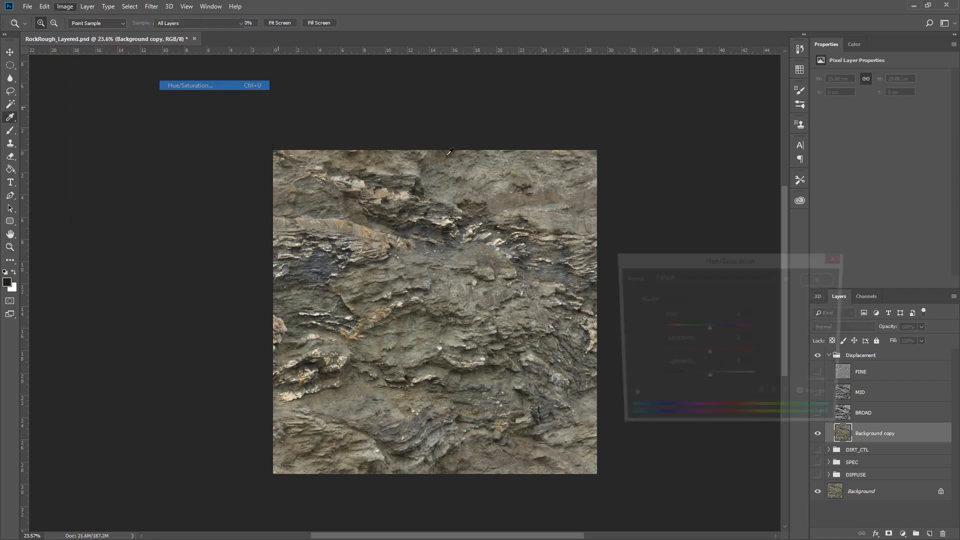
{"action": "left_click_drag", "start_coordinate": [709, 356], "coordinate": [660, 354]}
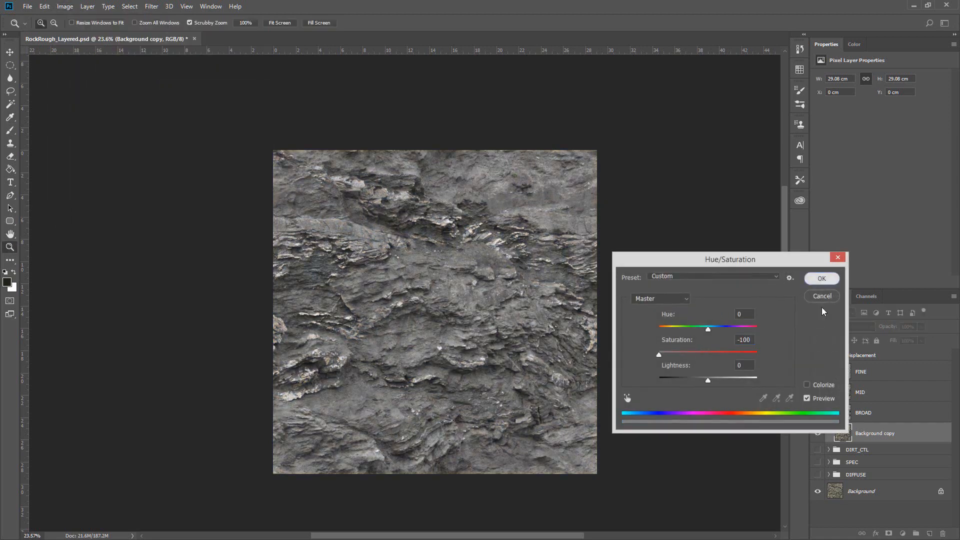
{"action": "left_click", "coordinate": [822, 278]}
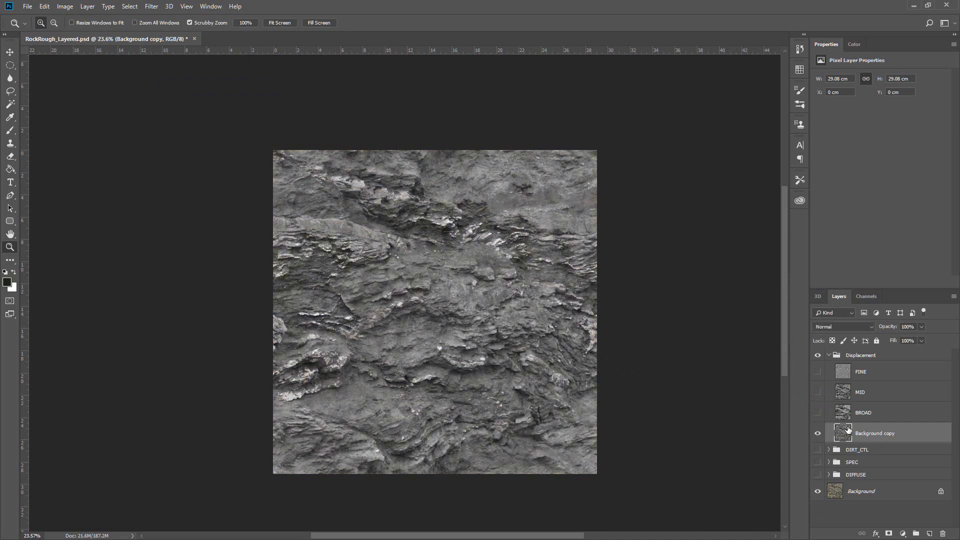
Step: Boost the Background copy's contrast with Levels, setting the input black point to 49 and white point to 152, and compare with BROAD
{"action": "key", "text": "ctrl+l"}
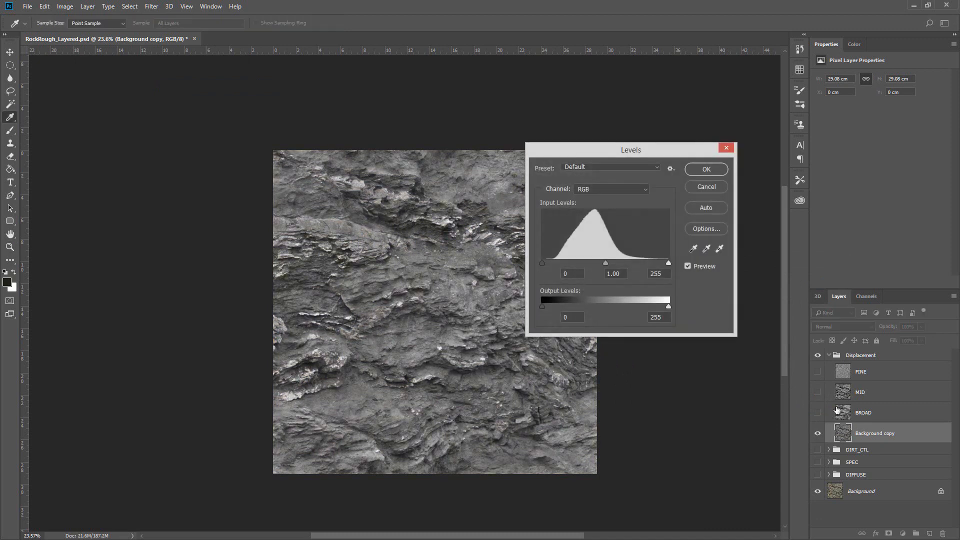
{"action": "left_click_drag", "start_coordinate": [668, 262], "coordinate": [619, 262]}
{"action": "mouse_move", "coordinate": [556, 261]}
{"action": "left_mouse_down"}
{"action": "mouse_move", "coordinate": [617, 262]}
{"action": "mouse_move", "coordinate": [566, 262]}
{"action": "left_mouse_up"}
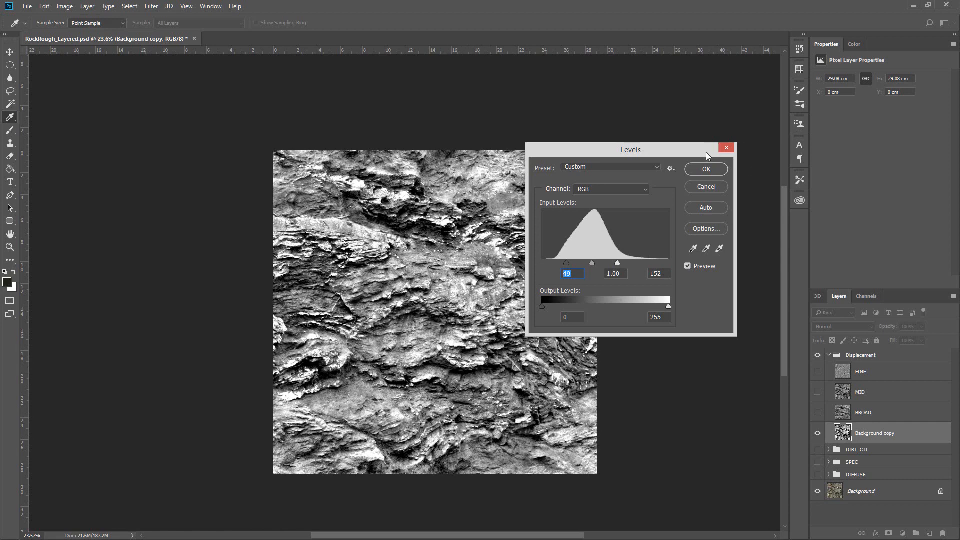
{"action": "left_click", "coordinate": [706, 169]}
{"action": "key", "text": "z"}
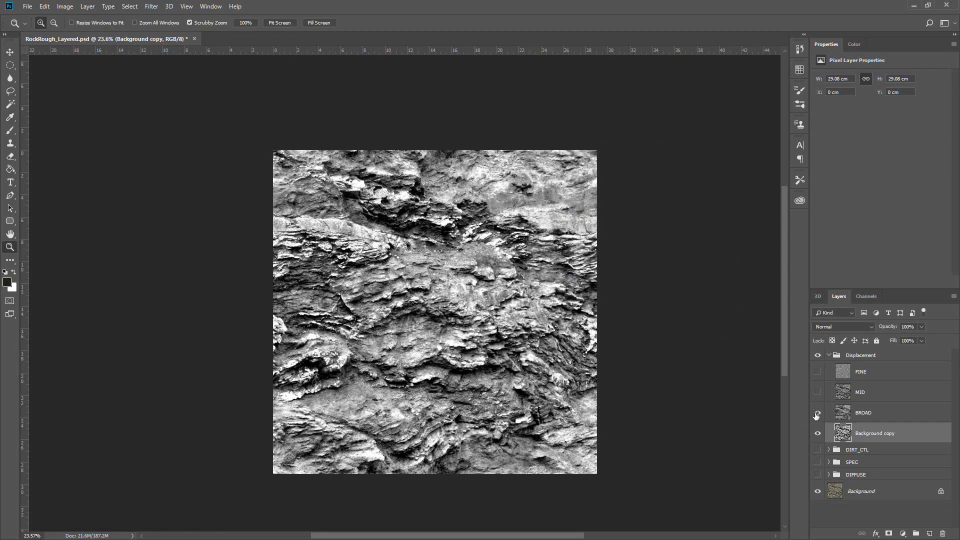
{"action": "left_click", "coordinate": [817, 414]}
Step: Apply a Gaussian Blur with a radius of about 33.2 pixels to the Background copy layer
{"action": "left_click", "coordinate": [151, 6]}
{"action": "mouse_move", "coordinate": [199, 118]}
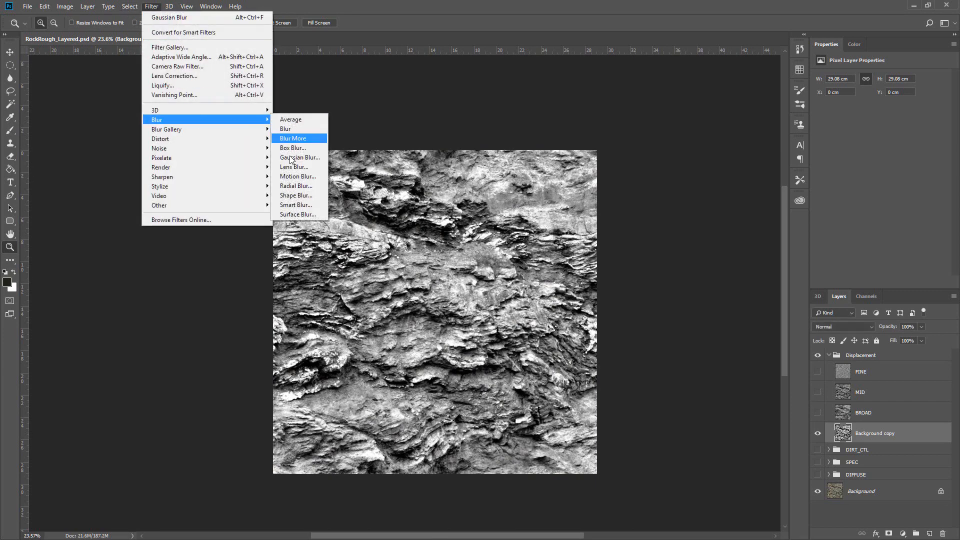
{"action": "left_click", "coordinate": [290, 158]}
{"action": "left_click_drag", "start_coordinate": [684, 364], "coordinate": [712, 362]}
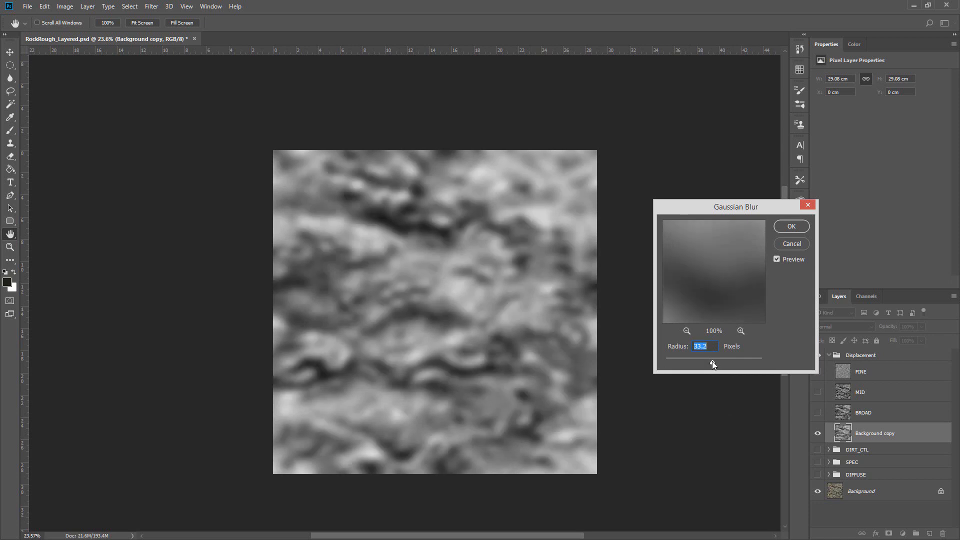
{"action": "left_click", "coordinate": [791, 228]}
Step: Raise the blurred layer's contrast with Levels, setting the input black point to about 38 and white point to about 208
{"action": "key", "text": "ctrl+l"}
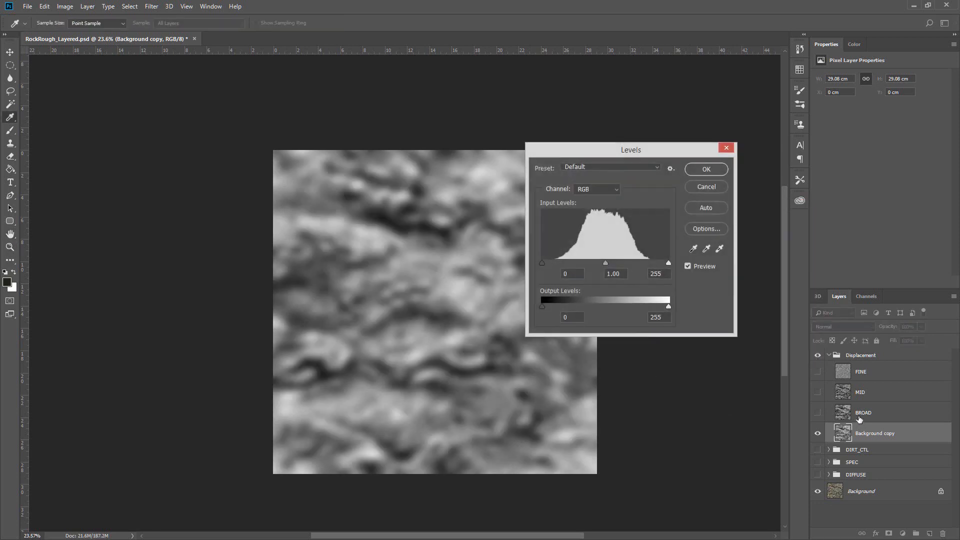
{"action": "left_click_drag", "start_coordinate": [669, 263], "coordinate": [645, 264]}
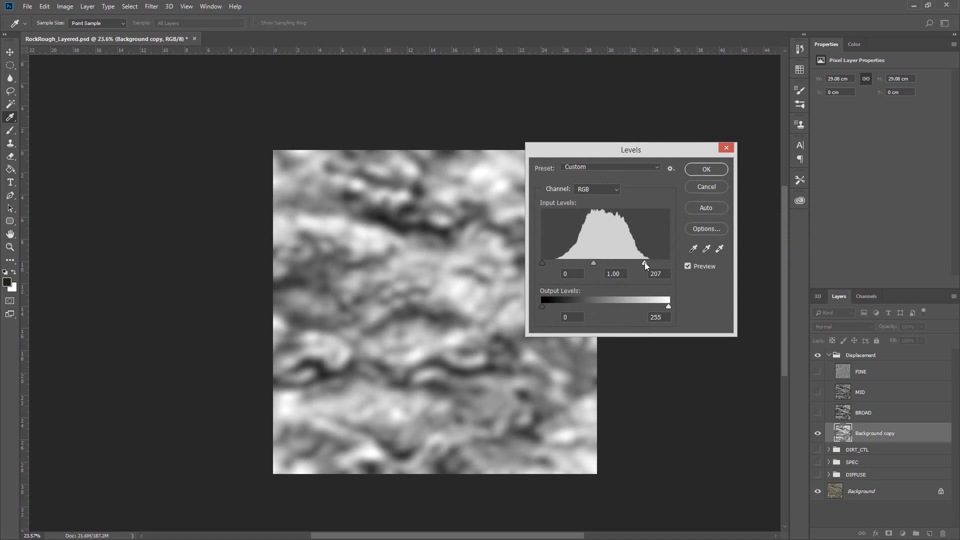
{"action": "left_click_drag", "start_coordinate": [542, 263], "coordinate": [647, 262]}
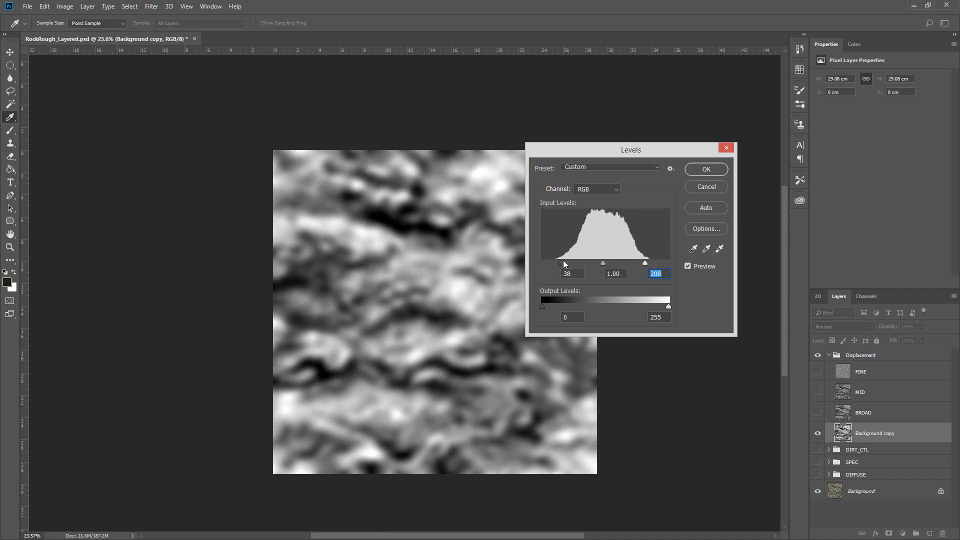
{"action": "left_click", "coordinate": [560, 260]}
{"action": "key", "text": "z"}
{"action": "left_click", "coordinate": [714, 172]}
Step: Compare the blurred Background copy with the BROAD layer by toggling the visibility of each
{"action": "left_click", "coordinate": [818, 413]}
{"action": "left_click", "coordinate": [818, 413]}
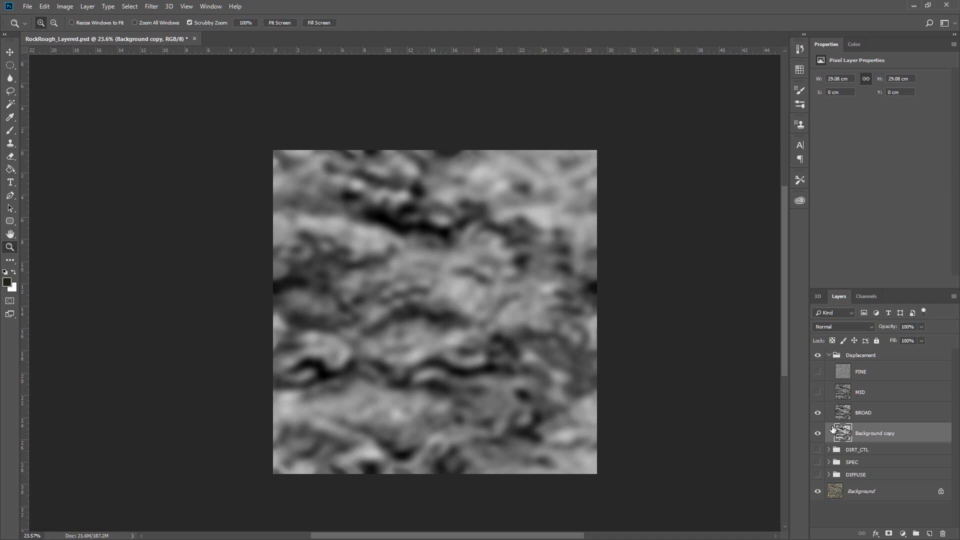
{"action": "left_click", "coordinate": [818, 413]}
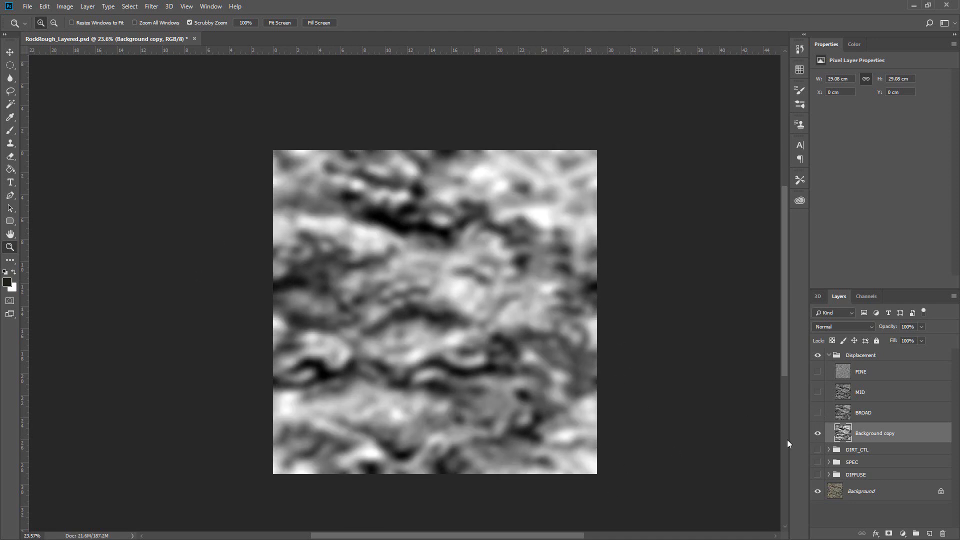
{"action": "left_click", "coordinate": [817, 433]}
{"action": "left_click", "coordinate": [818, 433]}
{"action": "left_click", "coordinate": [818, 433]}
{"action": "left_click", "coordinate": [818, 433]}
Step: Offset the Background copy by 0 pixels horizontally and -1000 pixels vertically with Wrap Around, previewing the effect
{"action": "left_click", "coordinate": [151, 6]}
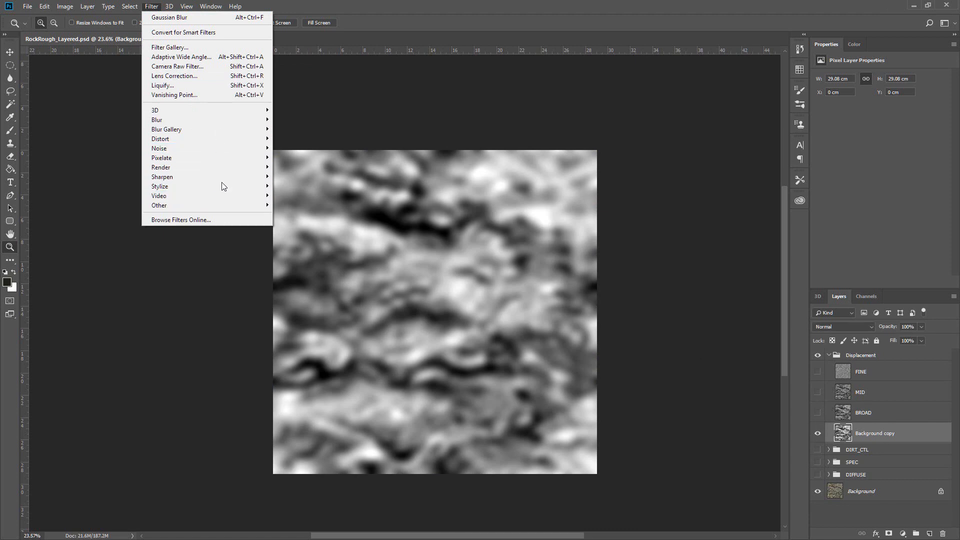
{"action": "mouse_move", "coordinate": [224, 204]}
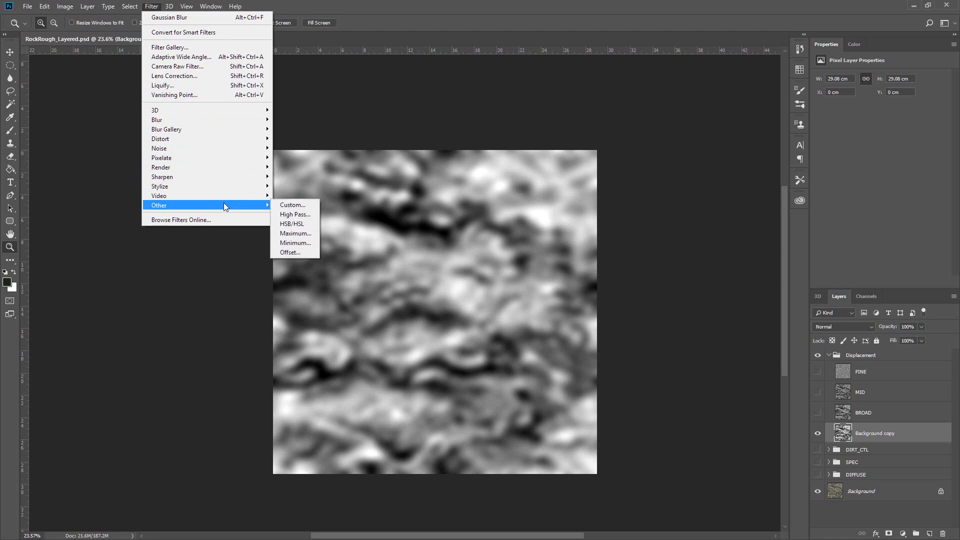
{"action": "left_click", "coordinate": [290, 252]}
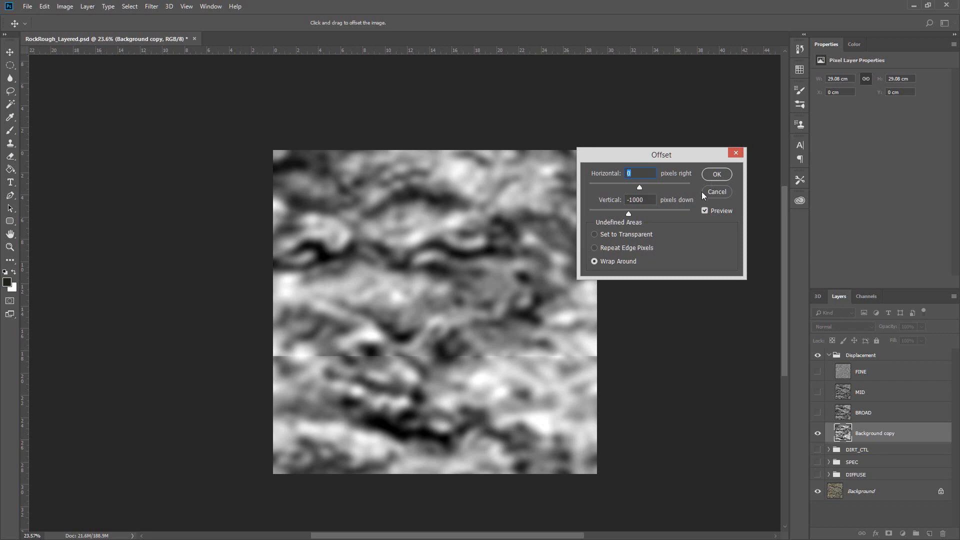
{"action": "left_click_drag", "start_coordinate": [628, 214], "coordinate": [629, 212]}
{"action": "type", "text": "-1000"}
{"action": "left_click", "coordinate": [705, 211]}
{"action": "left_click", "coordinate": [707, 211]}
{"action": "key", "text": "z"}
{"action": "left_click", "coordinate": [716, 174]}
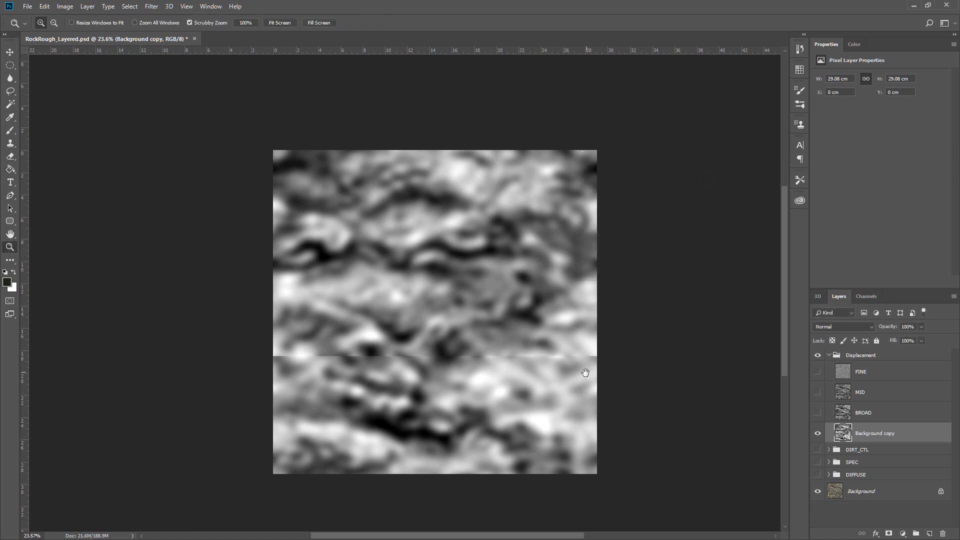
Step: Switch to the Brush tool for the horizontal seam and enlarge its hard round tip to 200 px
{"action": "left_click_drag", "start_coordinate": [586, 373], "coordinate": [558, 344]}
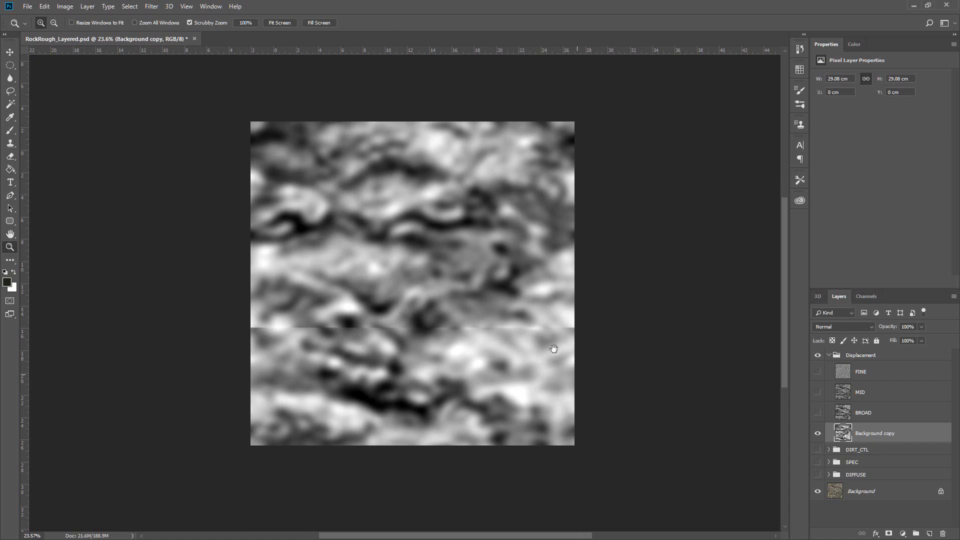
{"action": "left_click", "coordinate": [12, 145]}
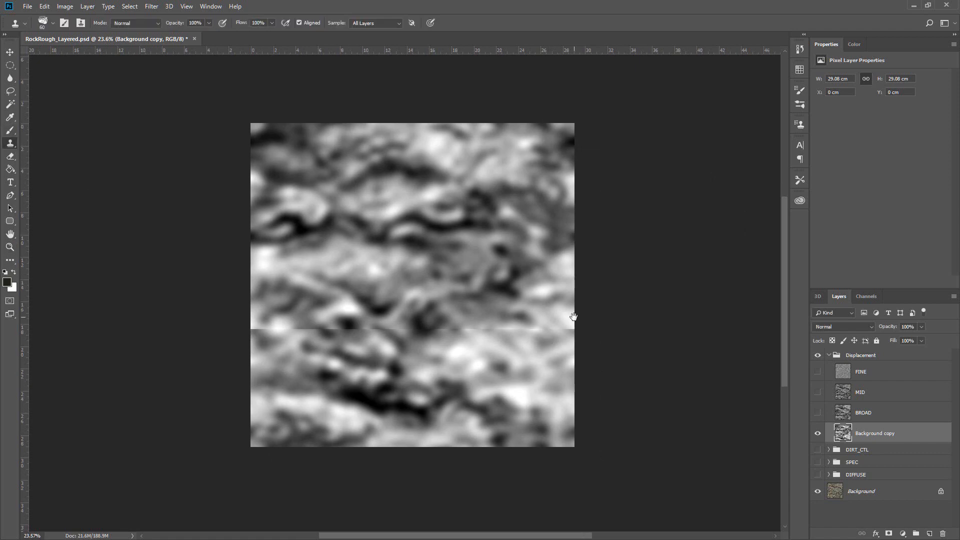
{"action": "left_click_drag", "start_coordinate": [573, 316], "coordinate": [511, 290]}
{"action": "key", "text": "b"}
{"action": "scroll", "coordinate": [488, 295], "scroll_direction": "up", "scroll_amount": 4, "text": "alt"}
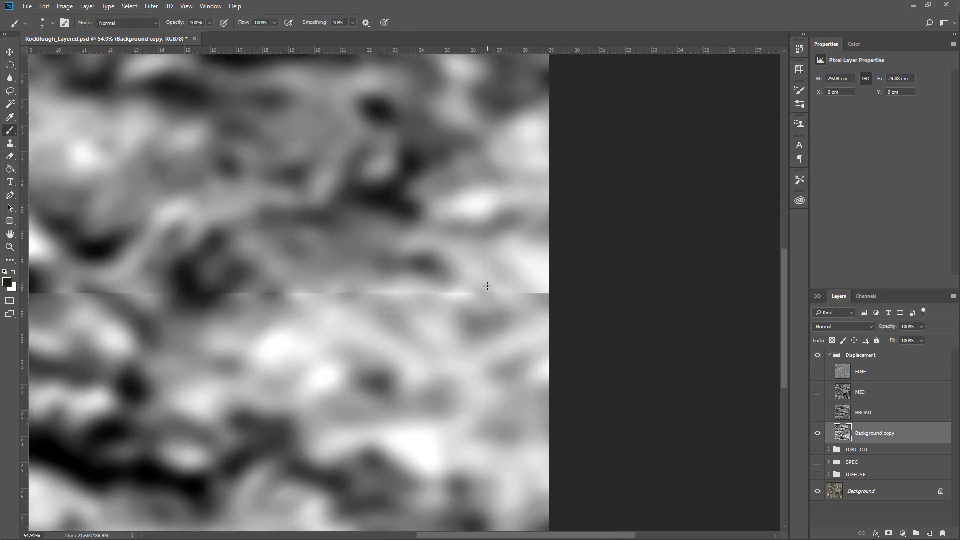
{"action": "left_click_drag", "start_coordinate": [448, 263], "coordinate": [455, 281]}
{"action": "key", "text": "bracketright"}
{"action": "key", "text": "bracketright"}
{"action": "key", "text": "bracketright"}
{"action": "key", "text": "bracketright"}
{"action": "key", "text": "bracketright"}
{"action": "key", "text": "bracketright"}
{"action": "key", "text": "bracketright"}
{"action": "key", "text": "bracketright"}
{"action": "key", "text": "bracketright"}
{"action": "key", "text": "bracketright"}
{"action": "key", "text": "bracketright"}
{"action": "key", "text": "bracketright"}
{"action": "key", "text": "bracketright"}
{"action": "key", "text": "bracketright"}
{"action": "key", "text": "bracketright"}
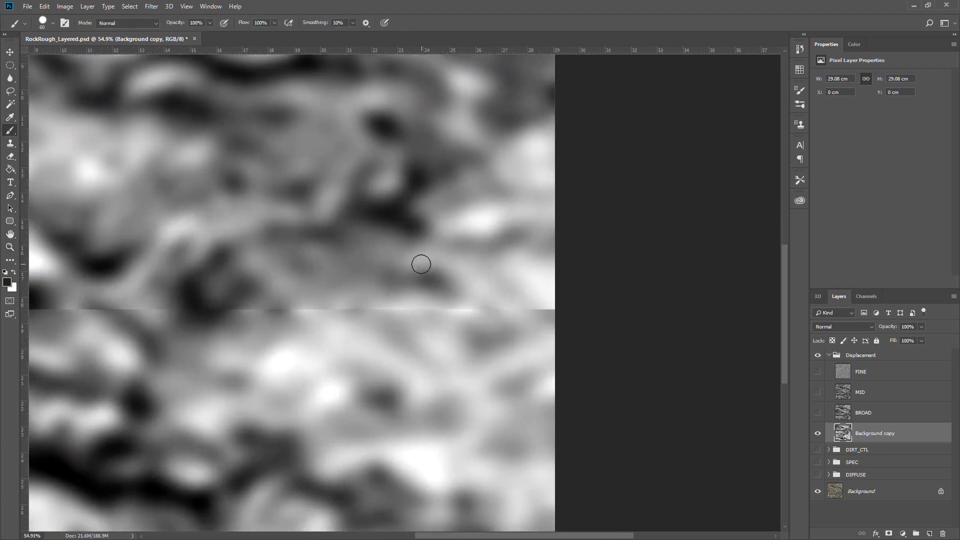
Step: Choose the Smoke preset for the Brush tool from the enlarged brush library and reduce its size to 300 px
{"action": "left_click", "coordinate": [42, 23]}
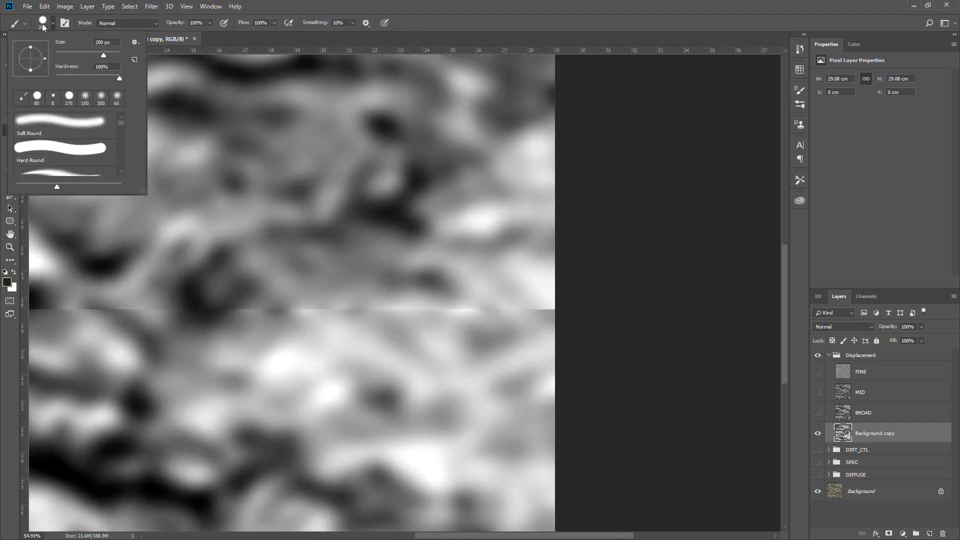
{"action": "scroll", "coordinate": [121, 121], "scroll_direction": "down", "scroll_amount": 5}
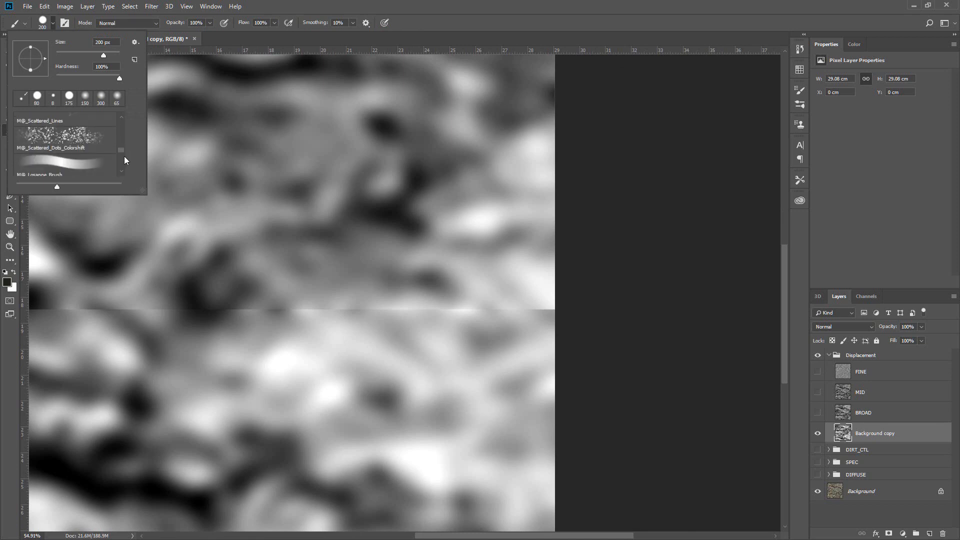
{"action": "left_click_drag", "start_coordinate": [142, 191], "coordinate": [430, 307]}
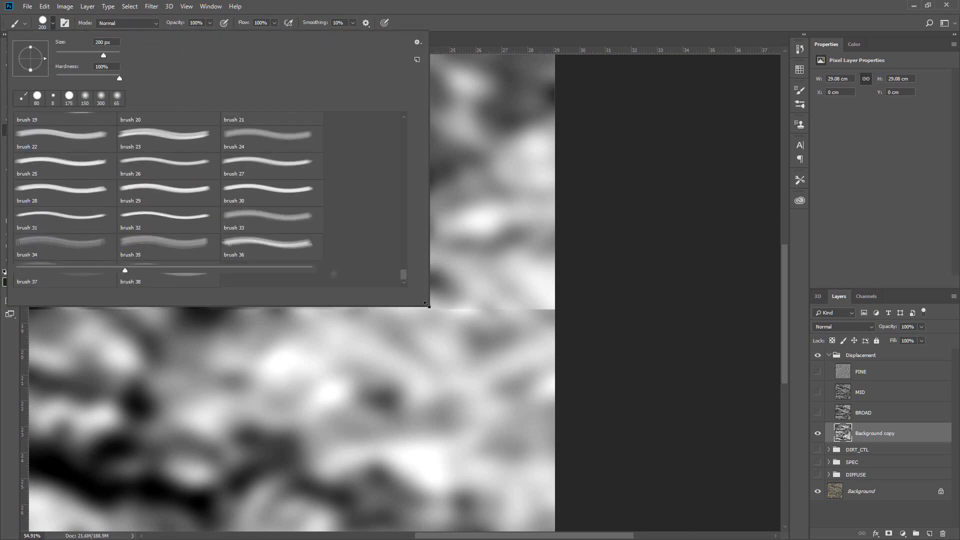
{"action": "mouse_move", "coordinate": [407, 276]}
{"action": "left_mouse_down"}
{"action": "mouse_move", "coordinate": [411, 124]}
{"action": "mouse_move", "coordinate": [407, 173]}
{"action": "mouse_move", "coordinate": [402, 165]}
{"action": "left_mouse_up"}
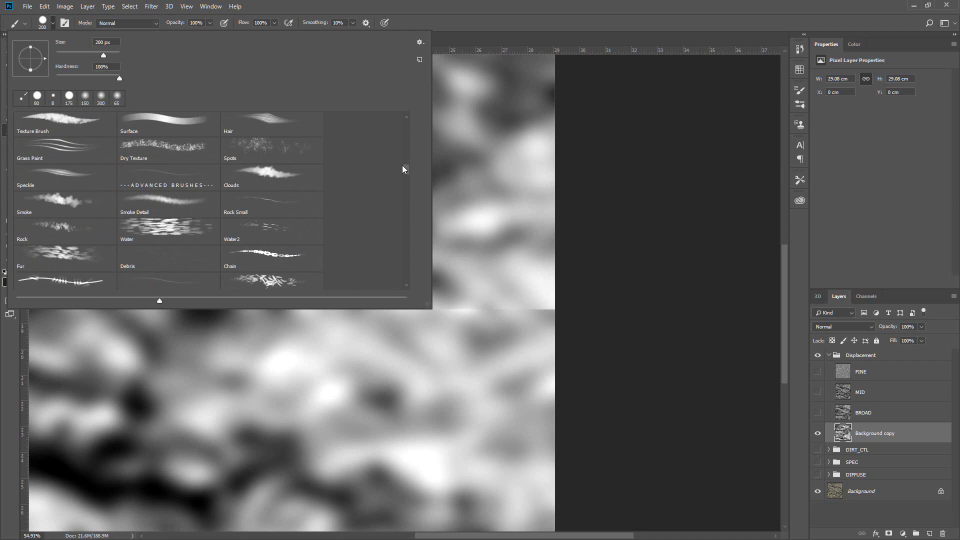
{"action": "left_click", "coordinate": [86, 202]}
{"action": "left_click", "coordinate": [626, 253]}
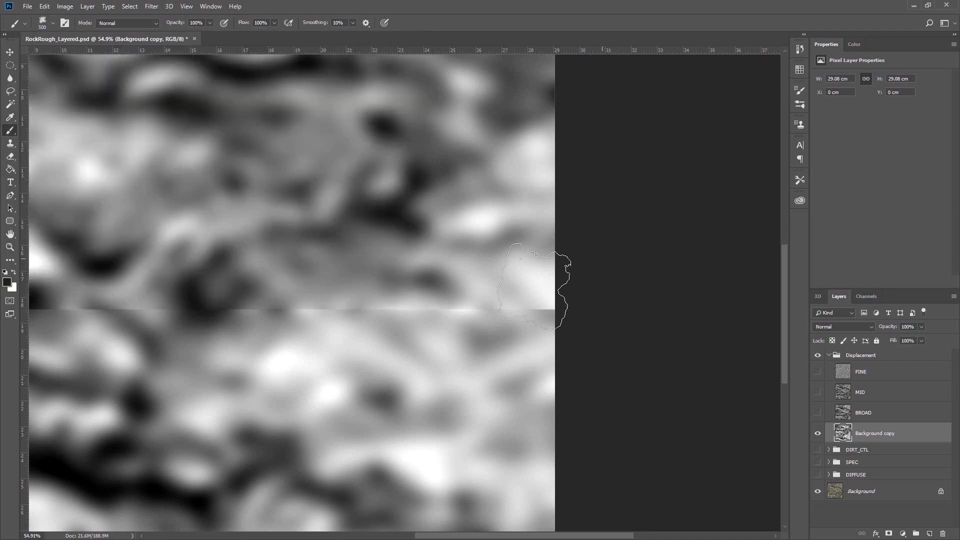
{"action": "key", "text": "bracketleft"}
{"action": "key", "text": "bracketleft"}
{"action": "key", "text": "bracketleft"}
{"action": "key", "text": "bracketleft"}
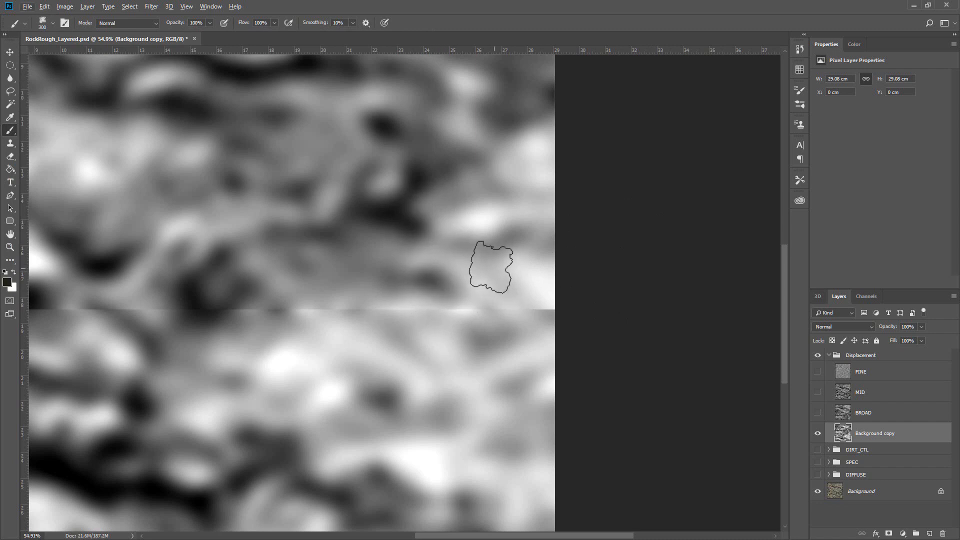
Step: Switch to the Clone Stamp tool and give it the Smoke brush preset at 500 px
{"action": "left_click", "coordinate": [10, 144]}
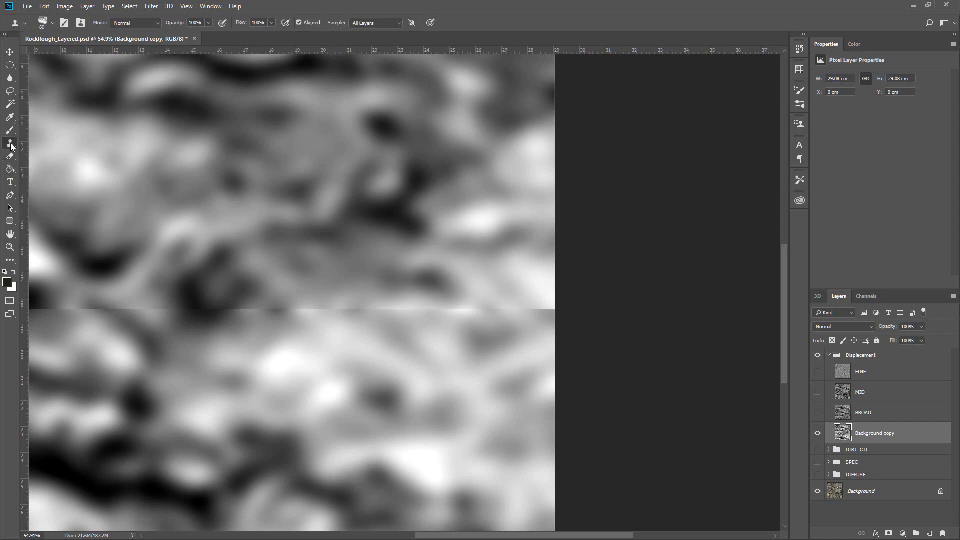
{"action": "key", "text": "bracketright"}
{"action": "key", "text": "bracketright"}
{"action": "key", "text": "bracketright"}
{"action": "key", "text": "bracketright"}
{"action": "key", "text": "bracketright"}
{"action": "left_click", "coordinate": [48, 29]}
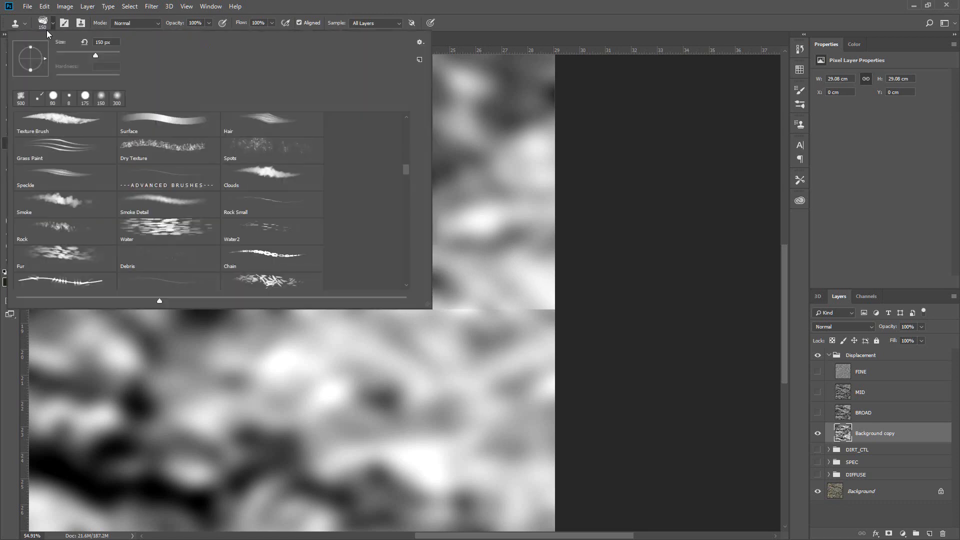
{"action": "left_click", "coordinate": [75, 203]}
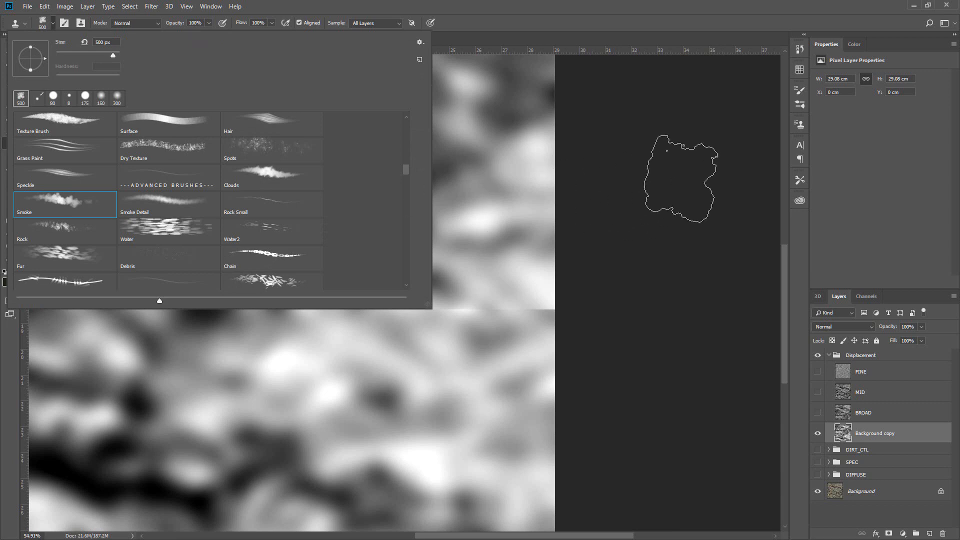
{"action": "left_click", "coordinate": [488, 289]}
Step: Try cloning nearby texture over the horizontal seam close to the image's right edge, reduce the tip to 200 px and undo the stamp
{"action": "left_click", "coordinate": [485, 214]}
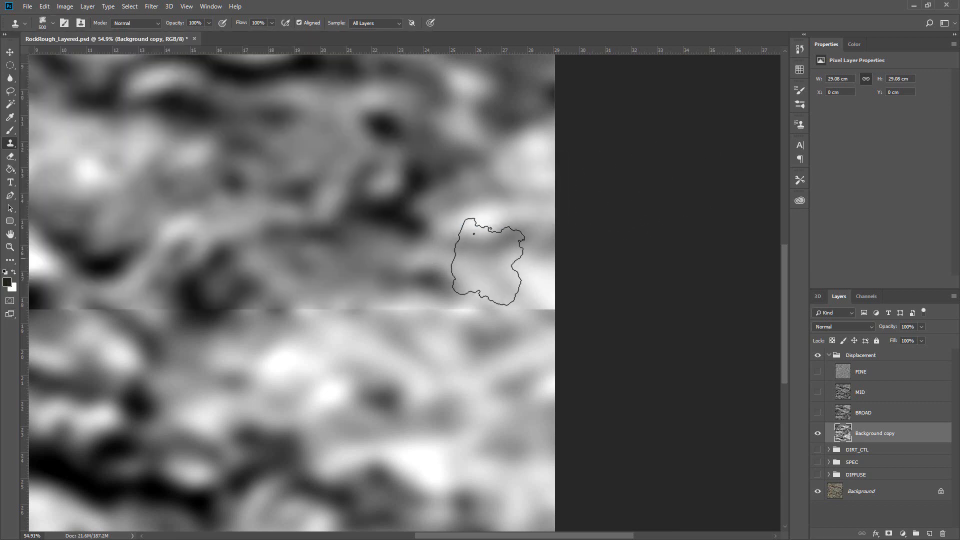
{"action": "left_click", "coordinate": [489, 248], "text": "alt"}
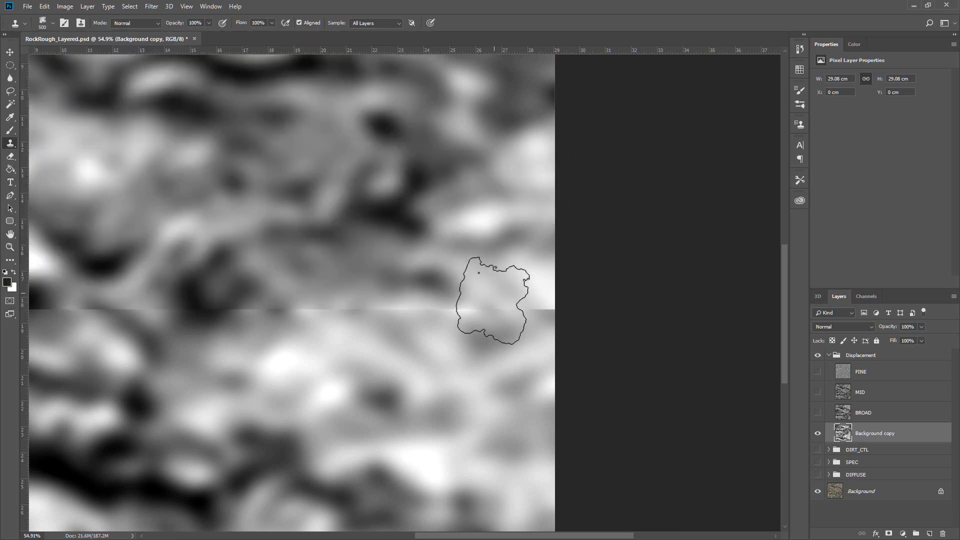
{"action": "left_click", "coordinate": [493, 303]}
{"action": "key", "text": "bracketleft"}
{"action": "key", "text": "bracketleft"}
{"action": "key", "text": "bracketleft"}
{"action": "key", "text": "ctrl+z"}
Step: Add a new empty layer above Background copy for the cloning, with the Clone Stamp sampling All Layers
{"action": "left_click", "coordinate": [520, 249], "text": "alt"}
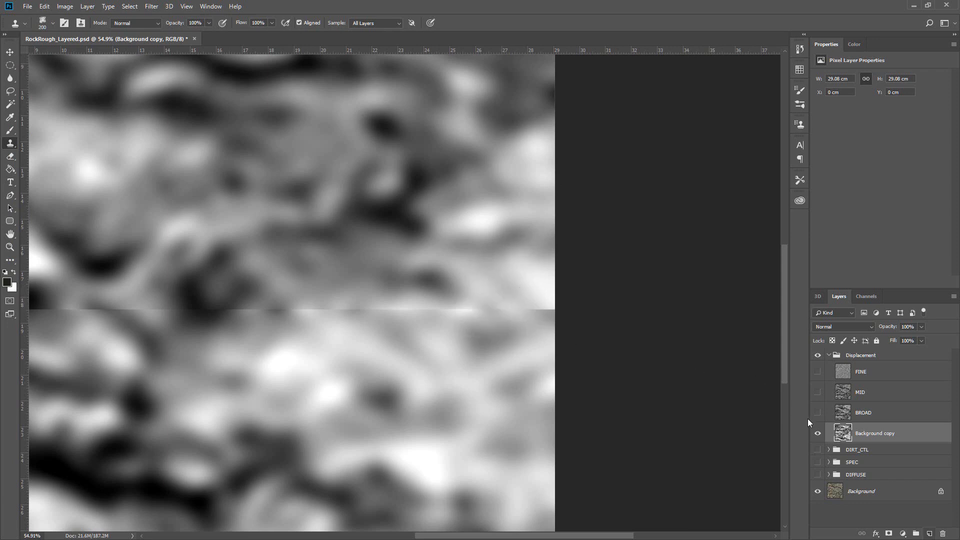
{"action": "key", "text": "ctrl+shift+alt+n"}
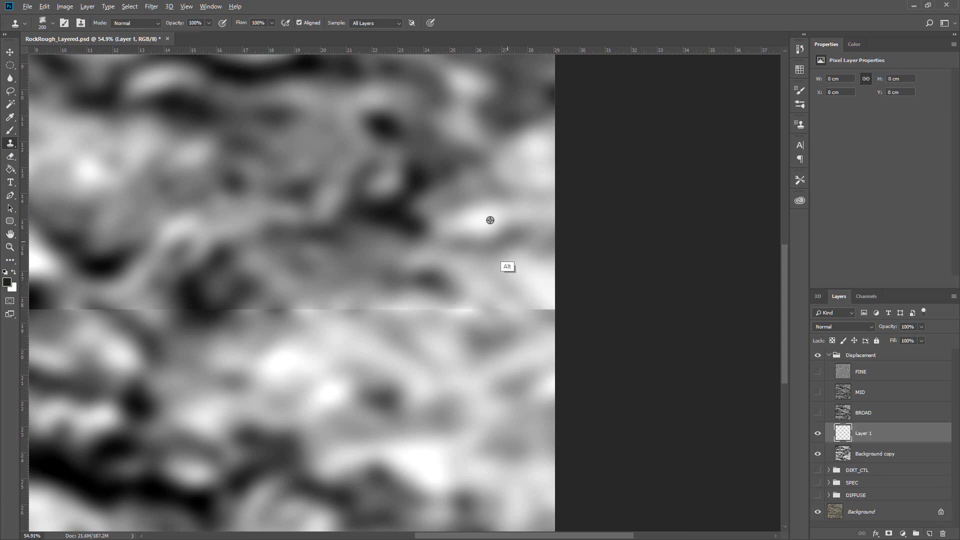
{"action": "left_click", "coordinate": [360, 23]}
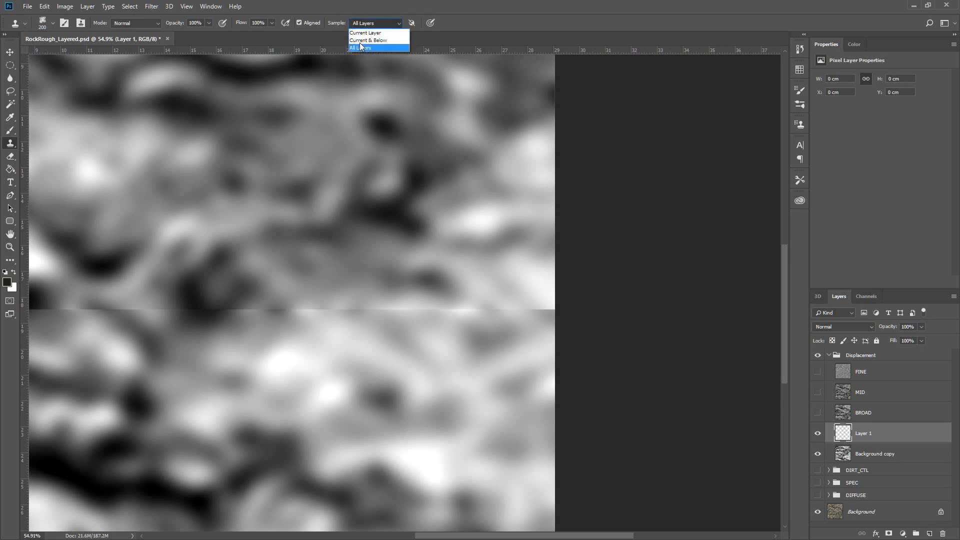
{"action": "left_click", "coordinate": [364, 47]}
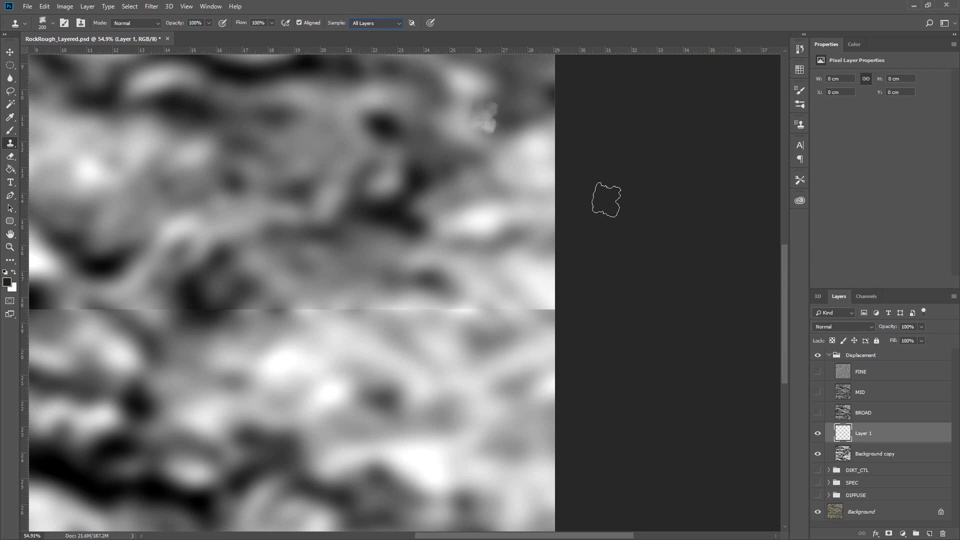
{"action": "left_click", "coordinate": [818, 433]}
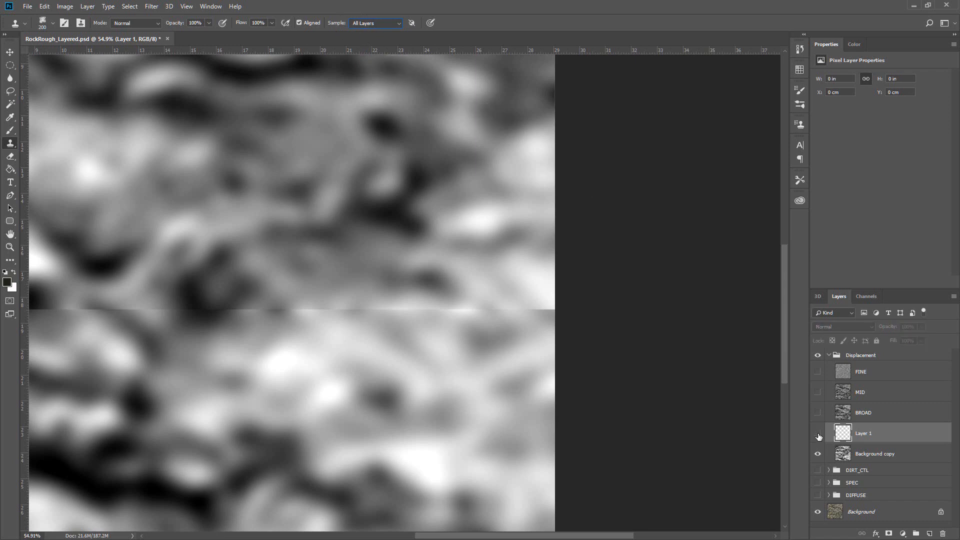
{"action": "left_click", "coordinate": [818, 433]}
Step: Clone nearby texture over the horizontal seam near the image's right edge on Layer 1 using the 200 px Smoke tip
{"action": "left_click", "coordinate": [534, 270]}
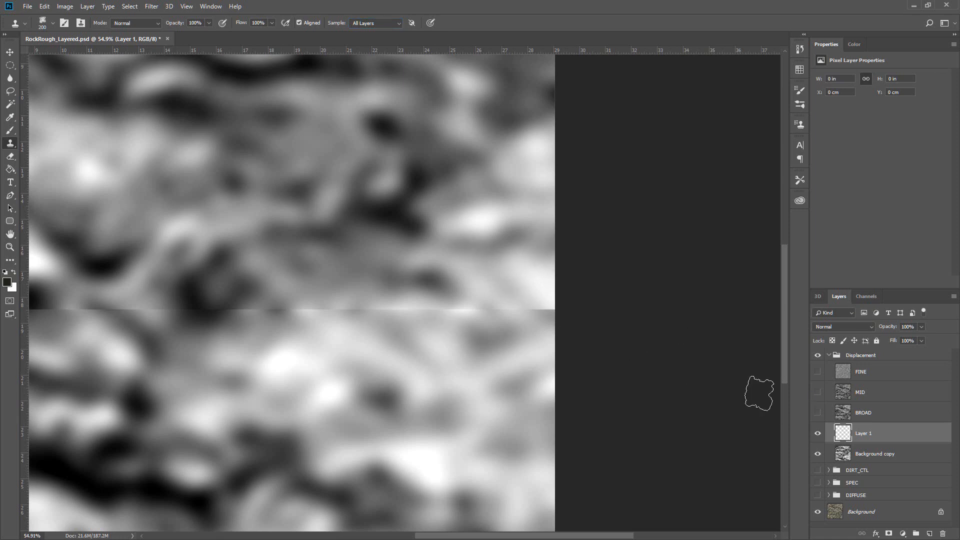
{"action": "mouse_move", "coordinate": [525, 311]}
{"action": "left_mouse_down"}
{"action": "mouse_move", "coordinate": [539, 293]}
{"action": "mouse_move", "coordinate": [508, 303]}
{"action": "mouse_move", "coordinate": [517, 268]}
{"action": "mouse_move", "coordinate": [532, 278]}
{"action": "left_mouse_up"}
{"action": "left_click", "coordinate": [464, 256], "text": "alt"}
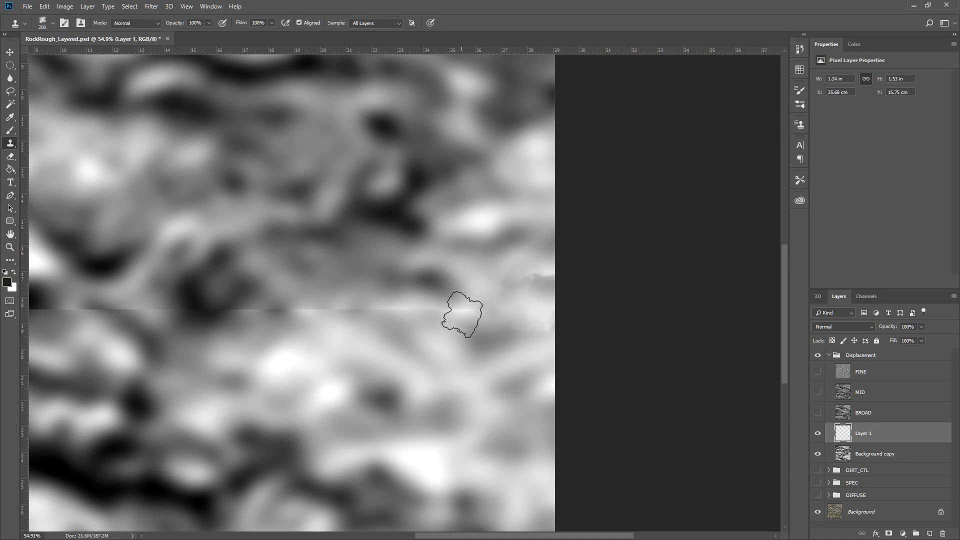
{"action": "mouse_move", "coordinate": [460, 313]}
{"action": "left_mouse_down"}
{"action": "mouse_move", "coordinate": [422, 310]}
{"action": "mouse_move", "coordinate": [435, 313]}
{"action": "left_mouse_up"}
{"action": "mouse_move", "coordinate": [477, 280]}
{"action": "left_mouse_down"}
{"action": "mouse_move", "coordinate": [472, 324]}
{"action": "mouse_move", "coordinate": [441, 335]}
{"action": "mouse_move", "coordinate": [443, 318]}
{"action": "left_mouse_up"}
Step: Give the Clone Stamp a soft round tip with Scattering and Shape Dynamics off, enlarged to 175 px
{"action": "key", "text": "F5"}
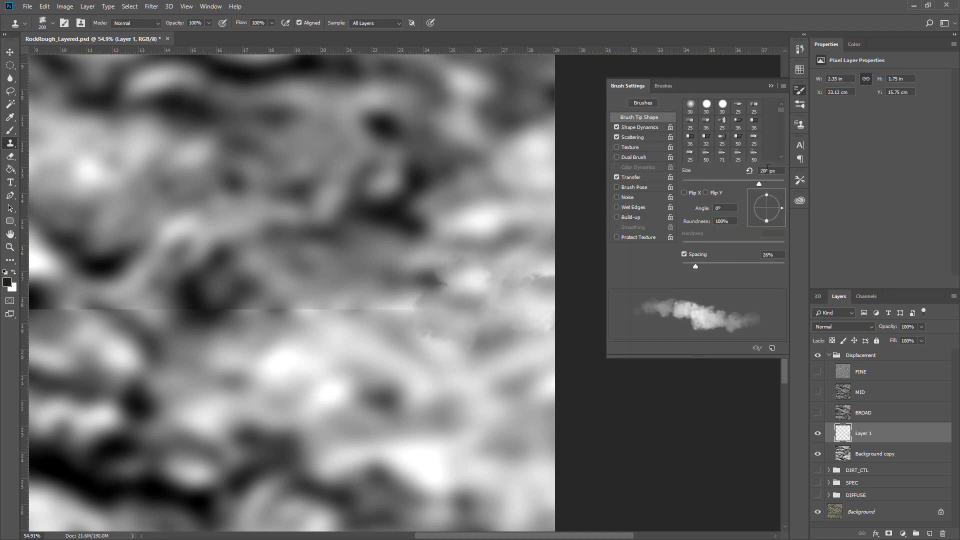
{"action": "left_click", "coordinate": [690, 106]}
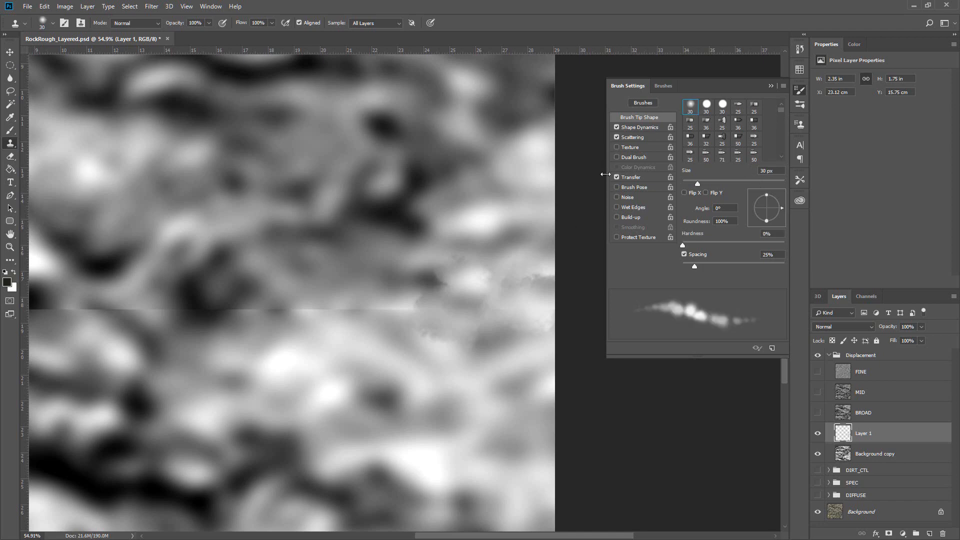
{"action": "left_click", "coordinate": [617, 137]}
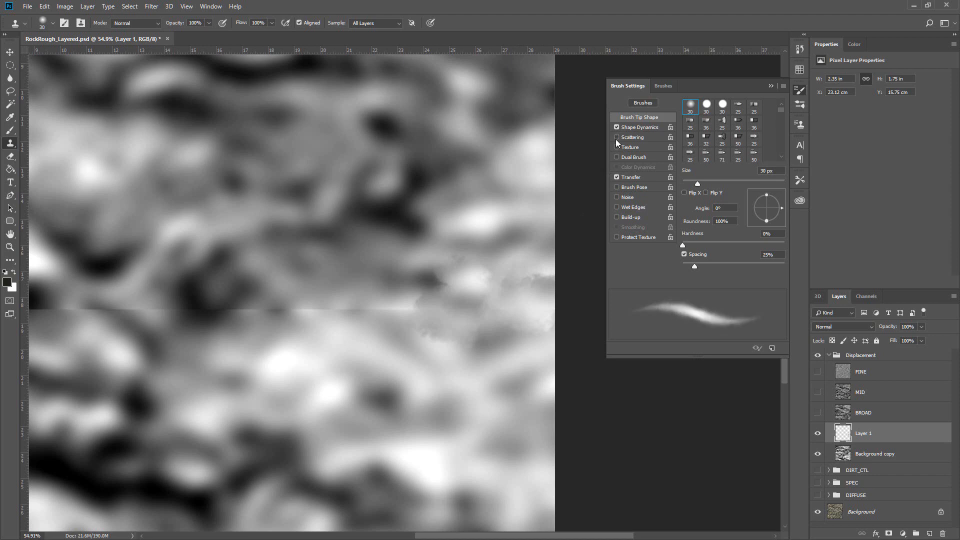
{"action": "left_click", "coordinate": [617, 127]}
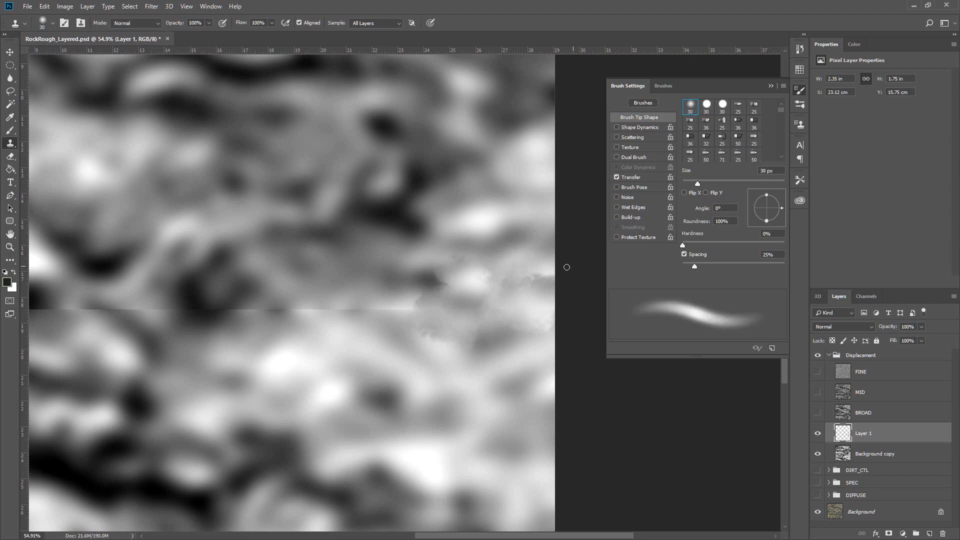
{"action": "key", "text": "bracketright"}
{"action": "key", "text": "bracketright"}
{"action": "key", "text": "bracketright"}
{"action": "key", "text": "bracketright"}
{"action": "key", "text": "bracketright"}
{"action": "key", "text": "bracketright"}
{"action": "key", "text": "bracketright"}
{"action": "key", "text": "bracketright"}
{"action": "key", "text": "bracketright"}
{"action": "key", "text": "bracketright"}
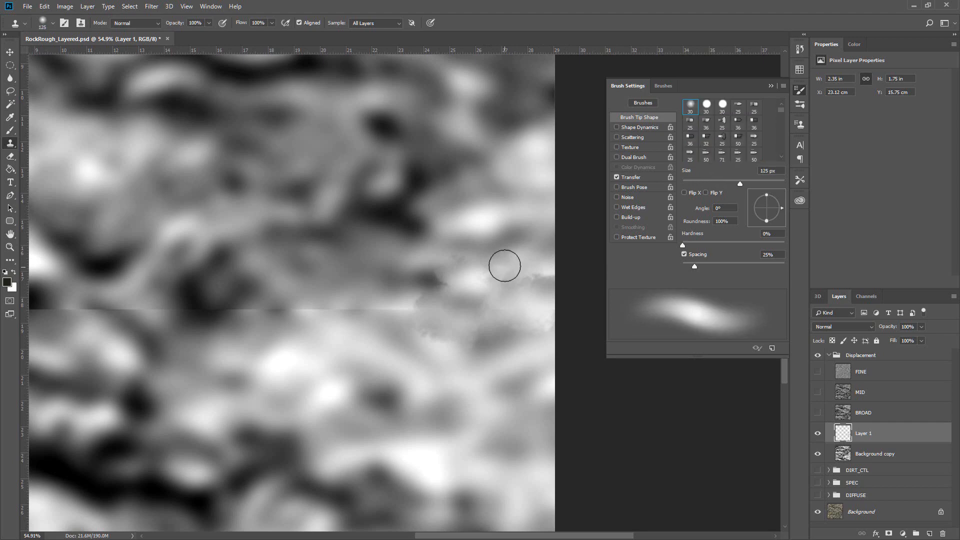
{"action": "key", "text": "F5"}
Step: Clone over the rough smoke-brush patches and the adjoining horizontal seam in the image's right part with the soft tip
{"action": "left_click", "coordinate": [487, 216], "text": "alt"}
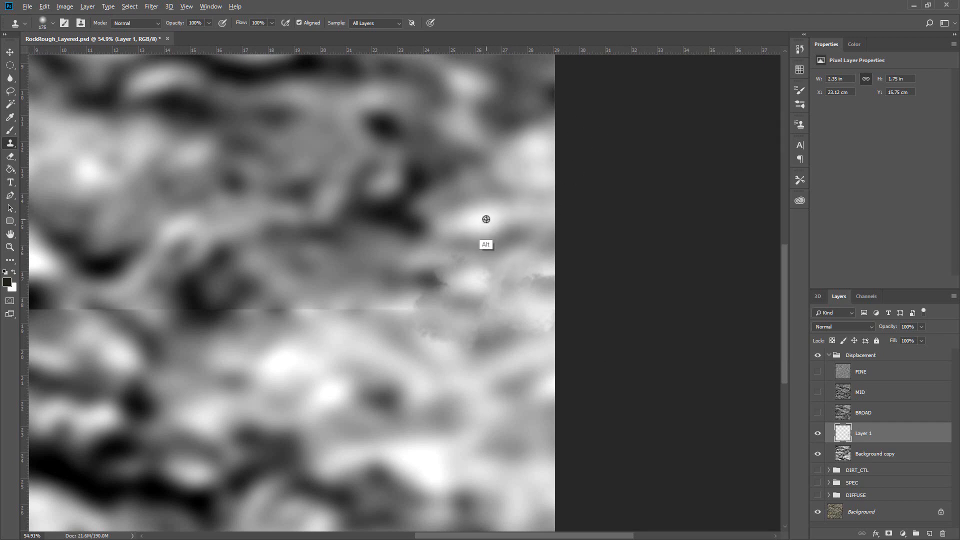
{"action": "left_click", "coordinate": [516, 301]}
{"action": "mouse_move", "coordinate": [516, 301]}
{"action": "left_mouse_down"}
{"action": "mouse_move", "coordinate": [514, 272]}
{"action": "mouse_move", "coordinate": [533, 275]}
{"action": "mouse_move", "coordinate": [452, 287]}
{"action": "mouse_move", "coordinate": [420, 281]}
{"action": "mouse_move", "coordinate": [468, 272]}
{"action": "left_mouse_up"}
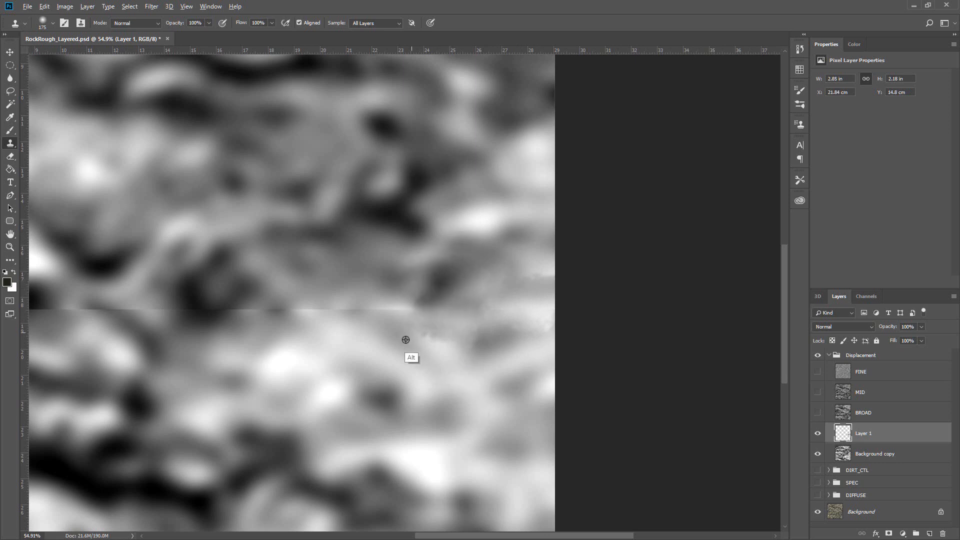
{"action": "mouse_move", "coordinate": [374, 310]}
{"action": "left_mouse_down"}
{"action": "mouse_move", "coordinate": [336, 300]}
{"action": "mouse_move", "coordinate": [413, 317]}
{"action": "mouse_move", "coordinate": [475, 355]}
{"action": "left_mouse_up"}
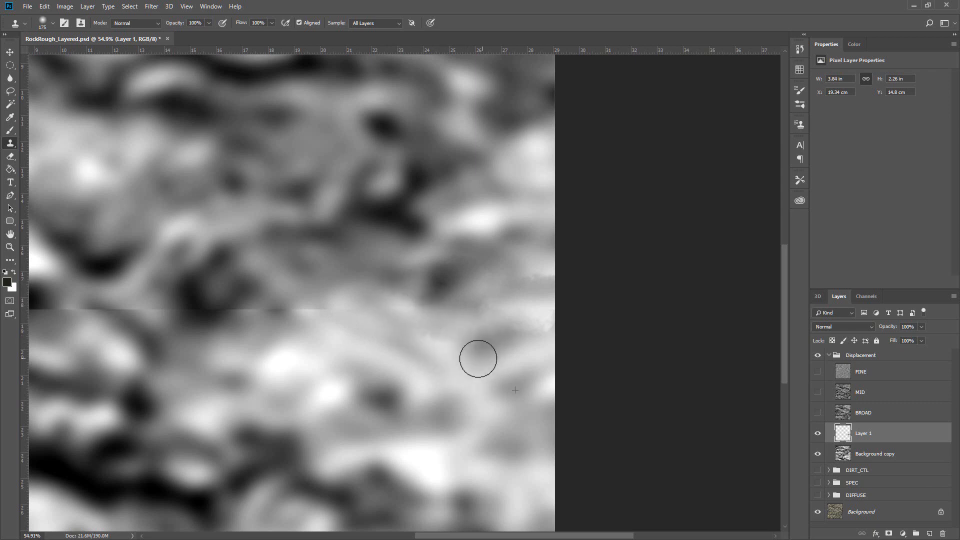
Step: Continue cloning soft texture over the horizontal seam leftward to the dark patch around the image's middle
{"action": "mouse_move", "coordinate": [335, 319]}
{"action": "left_mouse_down"}
{"action": "mouse_move", "coordinate": [454, 319]}
{"action": "mouse_move", "coordinate": [413, 300]}
{"action": "mouse_move", "coordinate": [431, 324]}
{"action": "mouse_move", "coordinate": [411, 298]}
{"action": "left_mouse_up"}
{"action": "left_click", "coordinate": [406, 279], "text": "alt"}
{"action": "left_click", "coordinate": [452, 346], "text": "alt"}
{"action": "left_click_drag", "start_coordinate": [383, 332], "coordinate": [453, 313]}
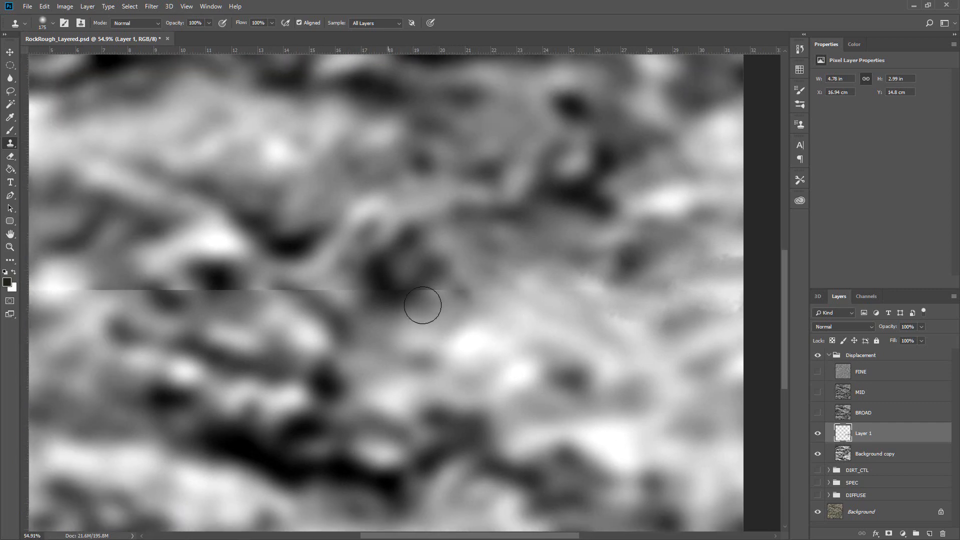
{"action": "left_click", "coordinate": [375, 263], "text": "alt"}
{"action": "mouse_move", "coordinate": [384, 291]}
{"action": "left_mouse_down"}
{"action": "mouse_move", "coordinate": [401, 281]}
{"action": "mouse_move", "coordinate": [430, 290]}
{"action": "mouse_move", "coordinate": [465, 281]}
{"action": "mouse_move", "coordinate": [460, 263]}
{"action": "mouse_move", "coordinate": [433, 328]}
{"action": "mouse_move", "coordinate": [421, 333]}
{"action": "left_mouse_up"}
{"action": "left_click", "coordinate": [435, 339], "text": "alt"}
Step: Compare the whole image with the clone layer and Background copy shown and hidden
{"action": "key", "text": "z"}
{"action": "left_click_drag", "start_coordinate": [487, 259], "coordinate": [460, 312]}
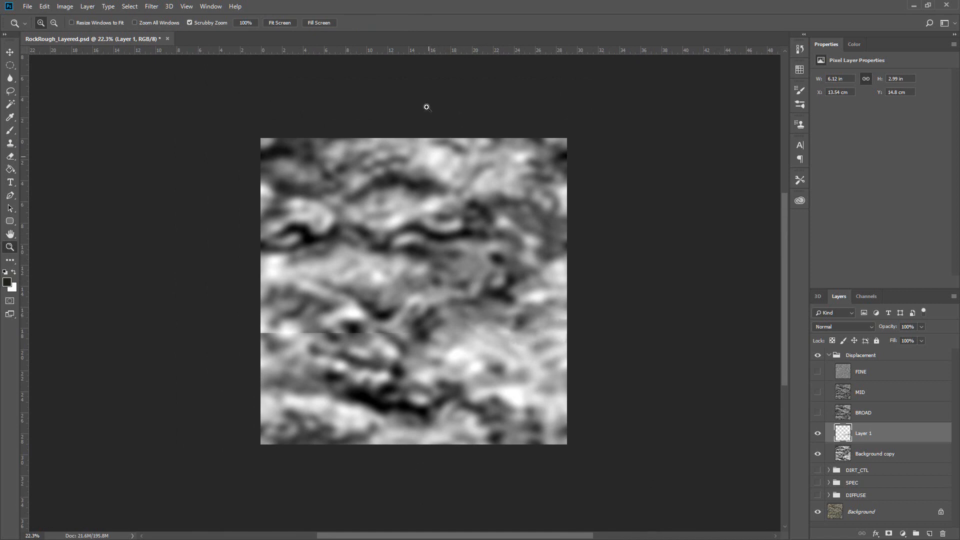
{"action": "left_click", "coordinate": [818, 432]}
{"action": "left_click", "coordinate": [819, 435]}
{"action": "left_click", "coordinate": [819, 436]}
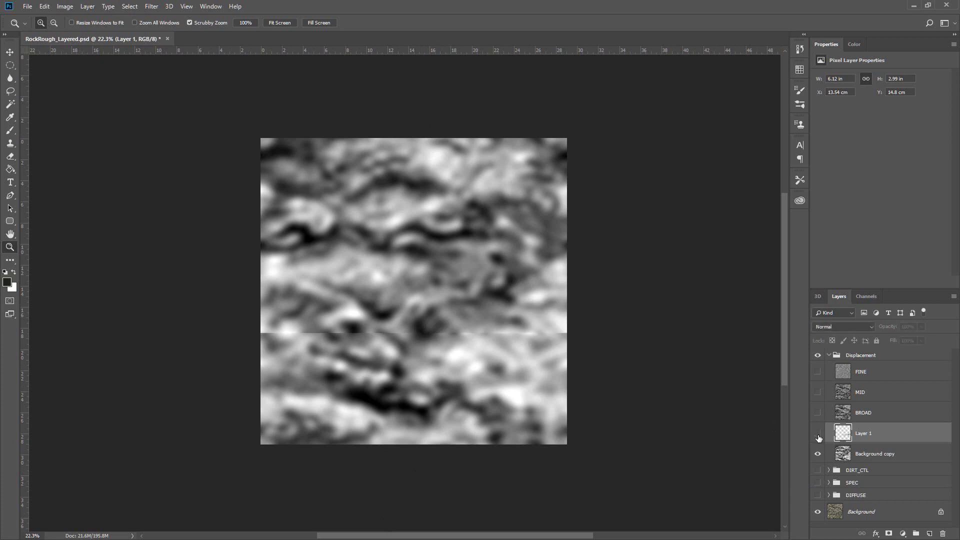
{"action": "left_click", "coordinate": [819, 437]}
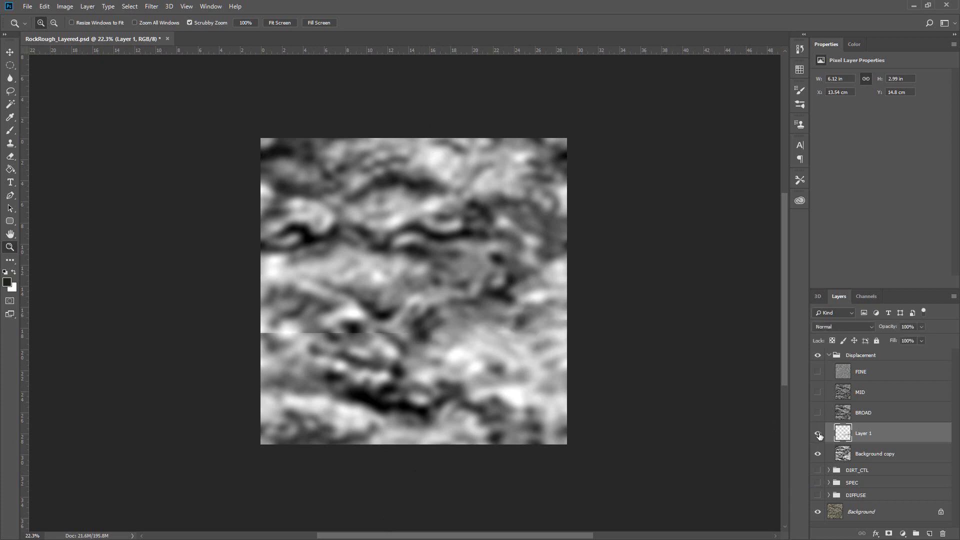
{"action": "left_click", "coordinate": [843, 455], "text": "shift"}
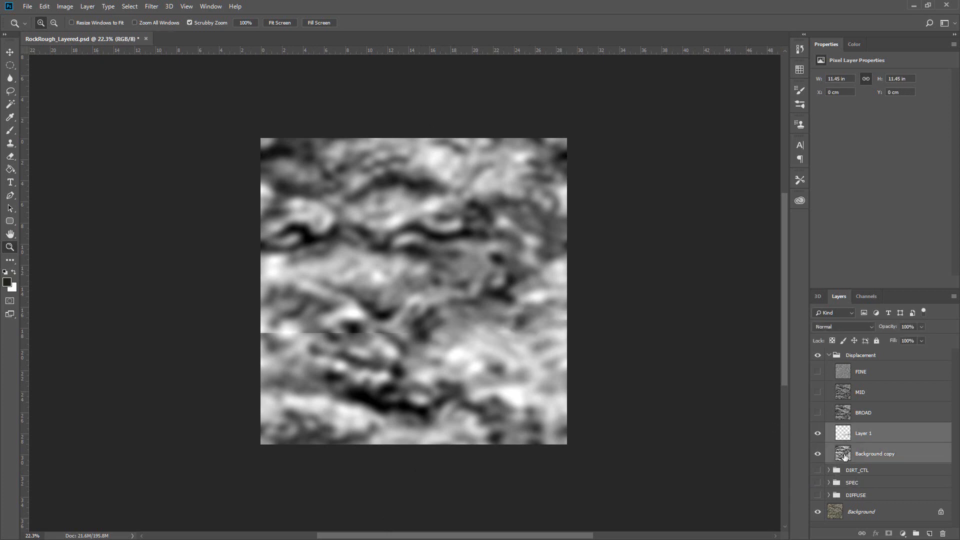
{"action": "left_click", "coordinate": [817, 434]}
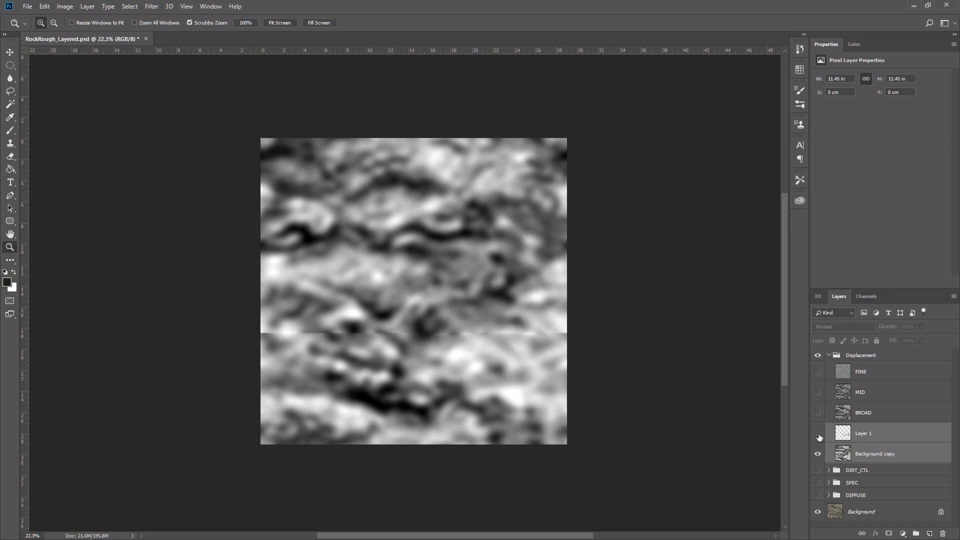
{"action": "left_click", "coordinate": [818, 454]}
{"action": "left_click", "coordinate": [819, 455]}
{"action": "left_click", "coordinate": [818, 434]}
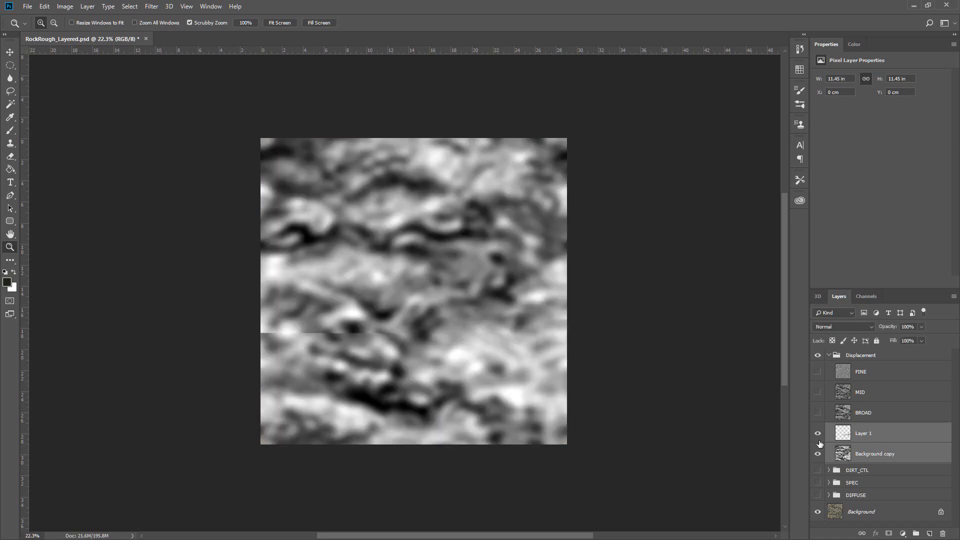
Step: Merge Layer 1 and Background copy into one layer and check it against the photo beneath
{"action": "left_click", "coordinate": [847, 456]}
{"action": "left_click", "coordinate": [847, 438], "text": "shift"}
{"action": "key", "text": "ctrl+e"}
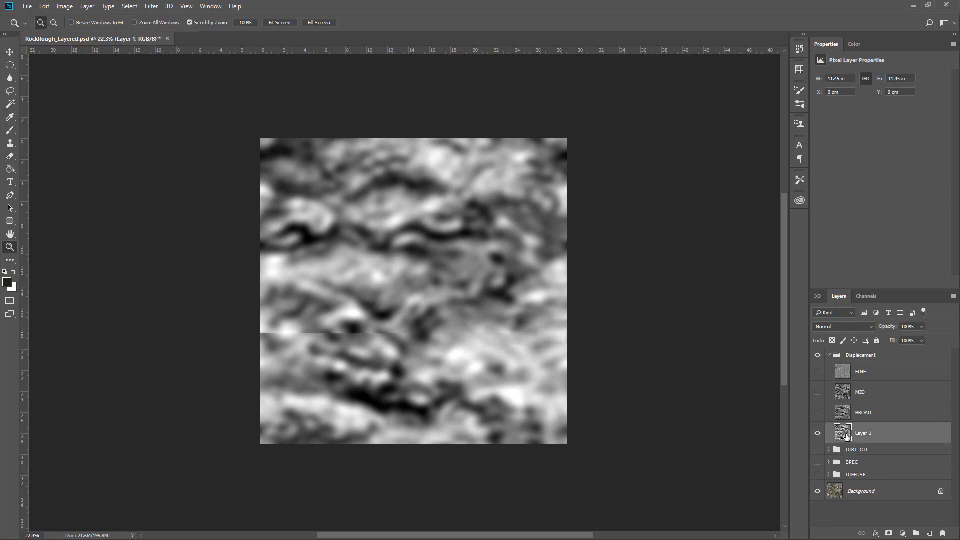
{"action": "left_click", "coordinate": [818, 434]}
{"action": "left_click", "coordinate": [818, 434]}
Step: Offset the merged layer vertically by +1000 px with 0 px horizontal, wrapping around
{"action": "left_click", "coordinate": [145, 6]}
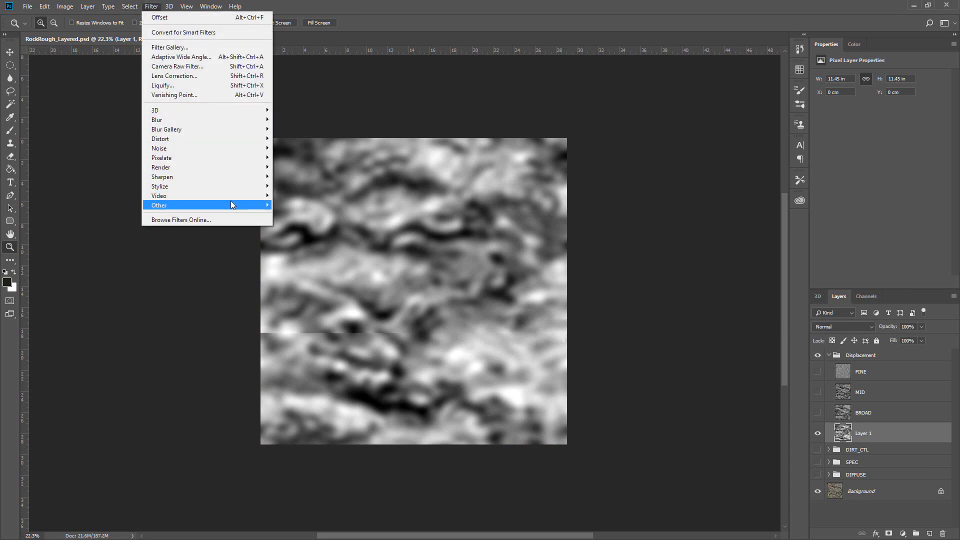
{"action": "mouse_move", "coordinate": [239, 204]}
{"action": "left_click", "coordinate": [290, 252]}
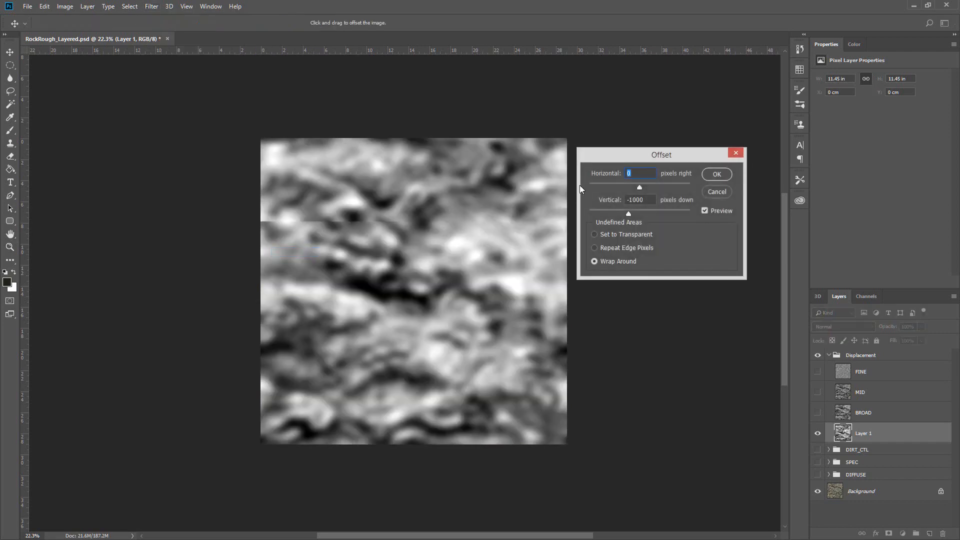
{"action": "left_click_drag", "start_coordinate": [629, 200], "coordinate": [619, 202]}
{"action": "type", "text": "+"}
{"action": "key", "text": "Return"}
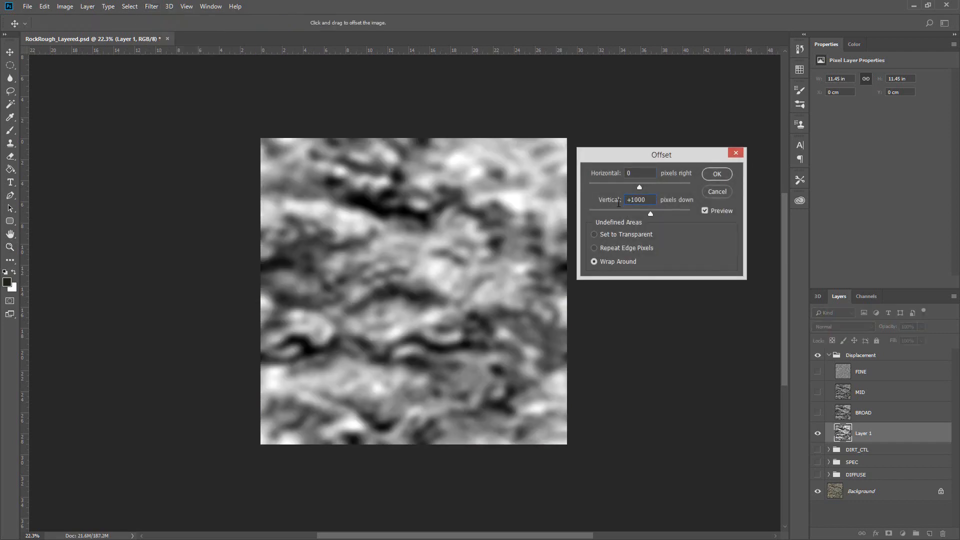
Step: Compare the offset blurred layer with the original rock photo by hiding and showing it
{"action": "key", "text": "z"}
{"action": "left_click_drag", "start_coordinate": [889, 327], "coordinate": [953, 331]}
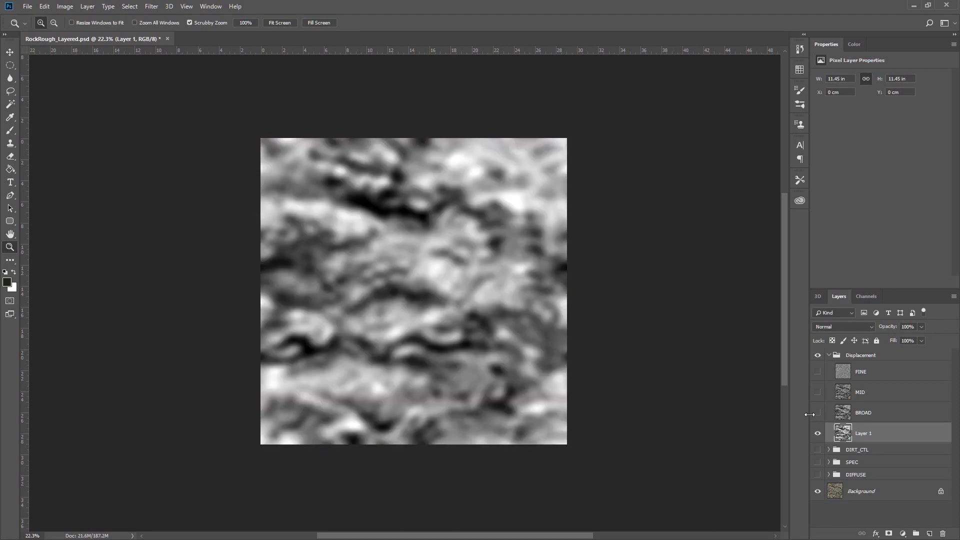
{"action": "left_click", "coordinate": [818, 434]}
{"action": "left_click", "coordinate": [818, 434]}
{"action": "left_click", "coordinate": [818, 434]}
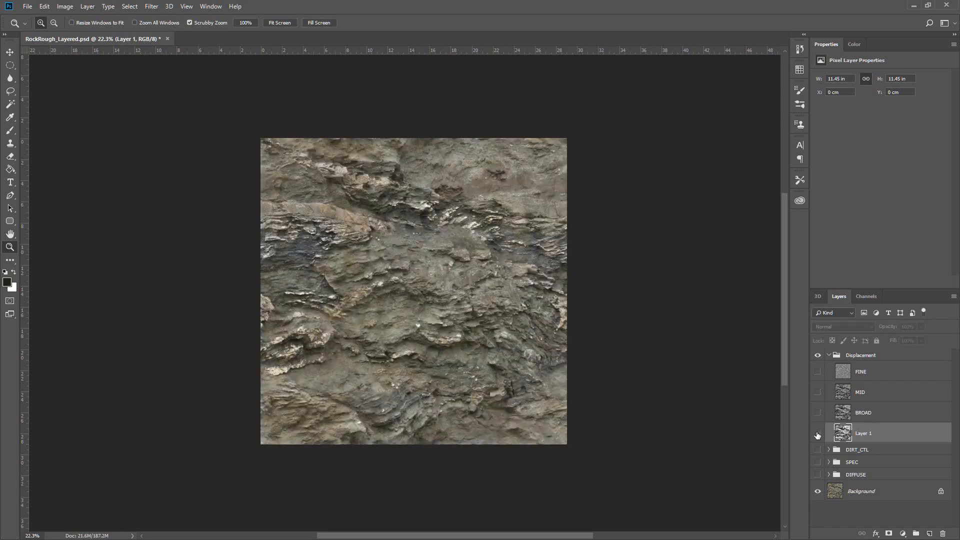
{"action": "left_click", "coordinate": [819, 435]}
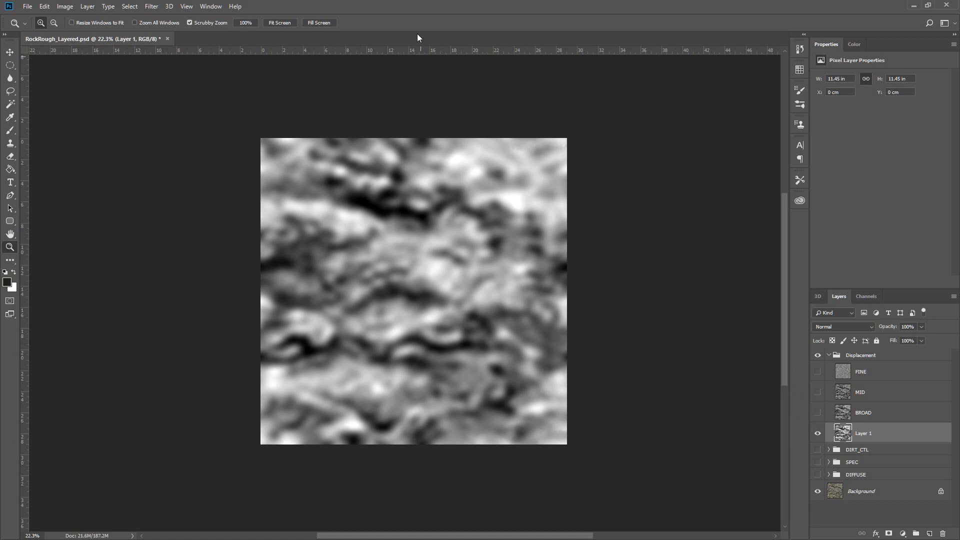
Step: Try offsetting Layer 1 horizontally by 1000 px with 0 px vertical to reveal its vertical seam
{"action": "left_click", "coordinate": [151, 6]}
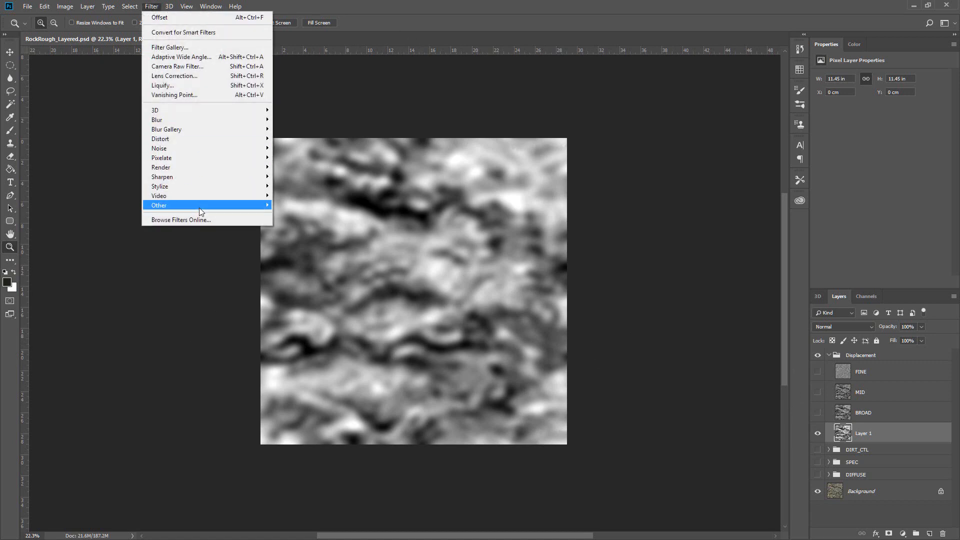
{"action": "mouse_move", "coordinate": [199, 206]}
{"action": "left_click", "coordinate": [304, 252]}
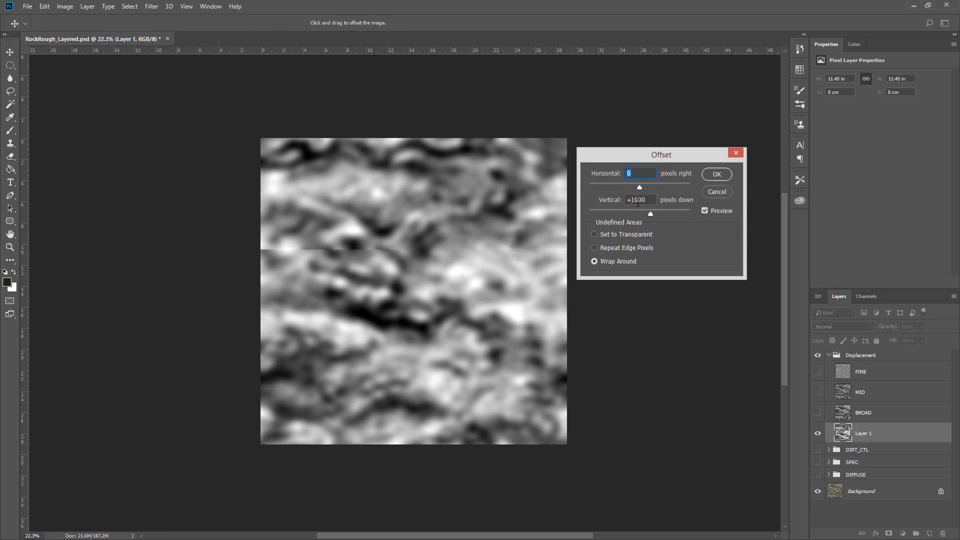
{"action": "key", "text": "Tab"}
{"action": "type", "text": "0"}
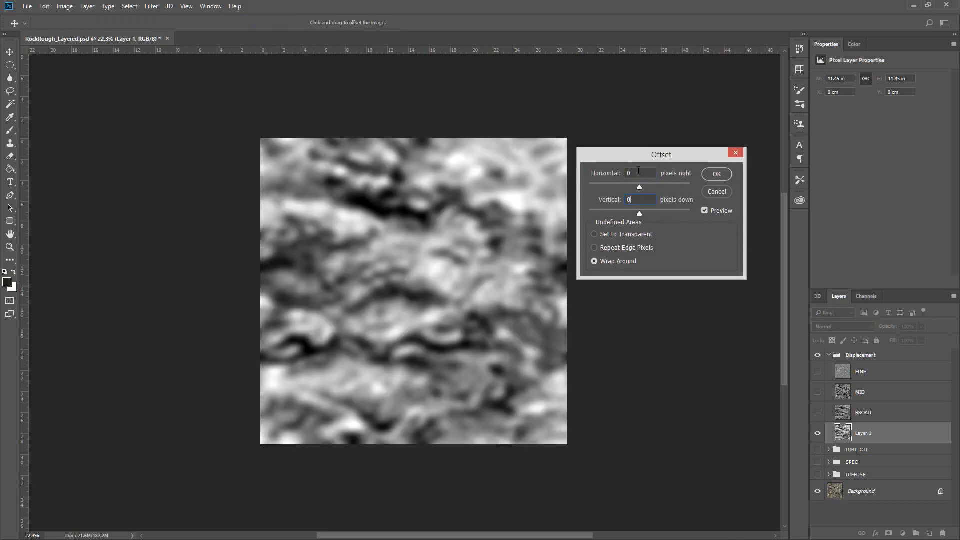
{"action": "left_click", "coordinate": [619, 174]}
{"action": "type", "text": "1000"}
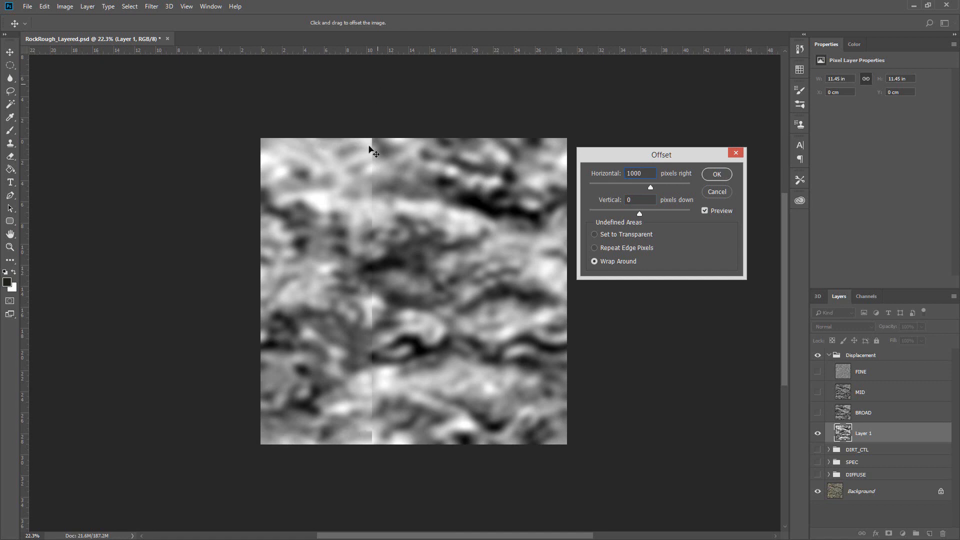
{"action": "left_click", "coordinate": [717, 191]}
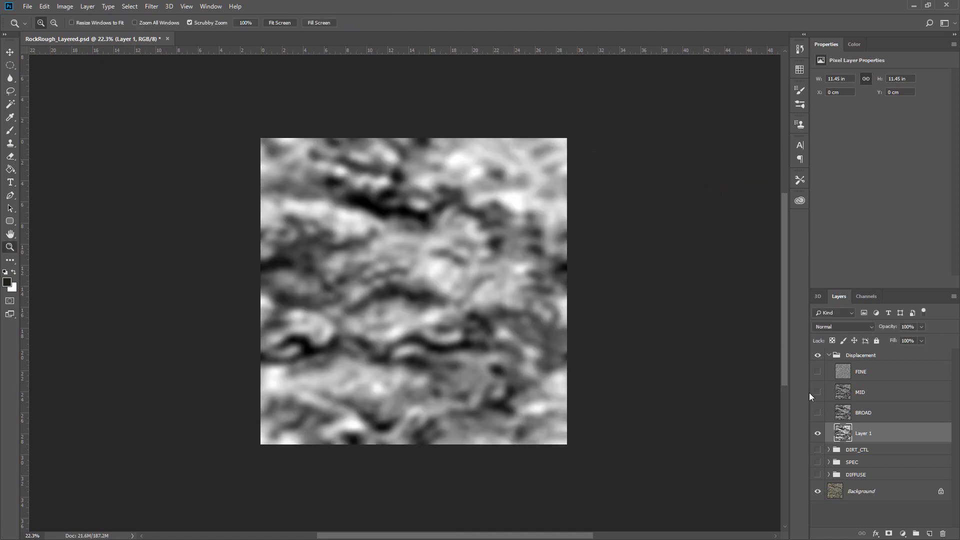
Step: Delete the merged Layer 1 from the Displacement group
{"action": "left_click", "coordinate": [943, 534]}
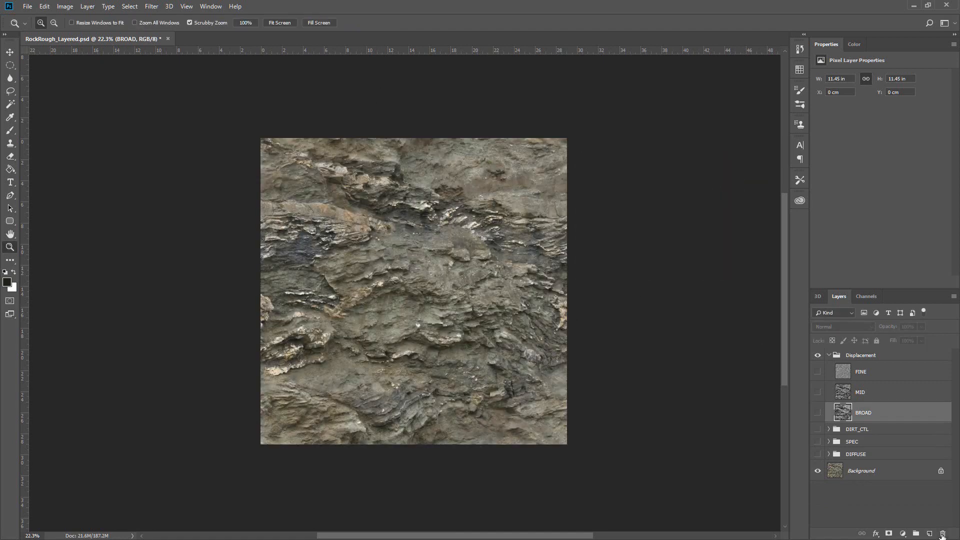
Step: Show the BROAD layer, duplicate the Background layer directly above it in the Displacement group, and keep the MID layer hidden
{"action": "left_click", "coordinate": [819, 413]}
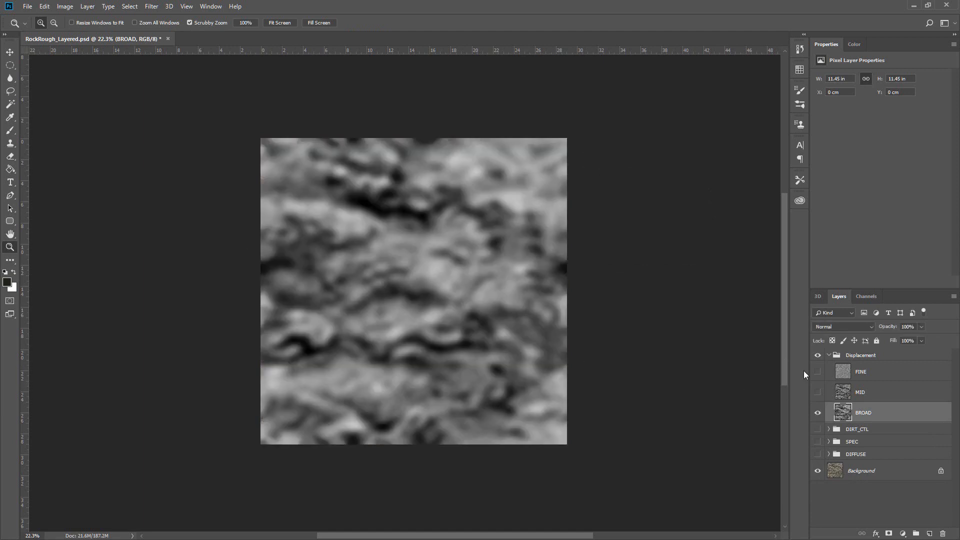
{"action": "left_click", "coordinate": [818, 393]}
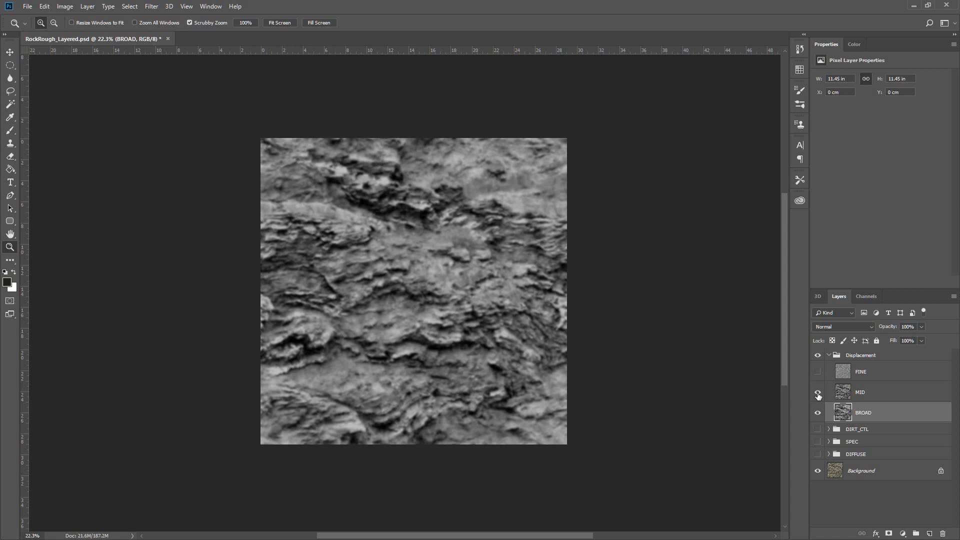
{"action": "left_click_drag", "start_coordinate": [861, 471], "coordinate": [929, 534]}
{"action": "left_click_drag", "start_coordinate": [840, 472], "coordinate": [807, 385]}
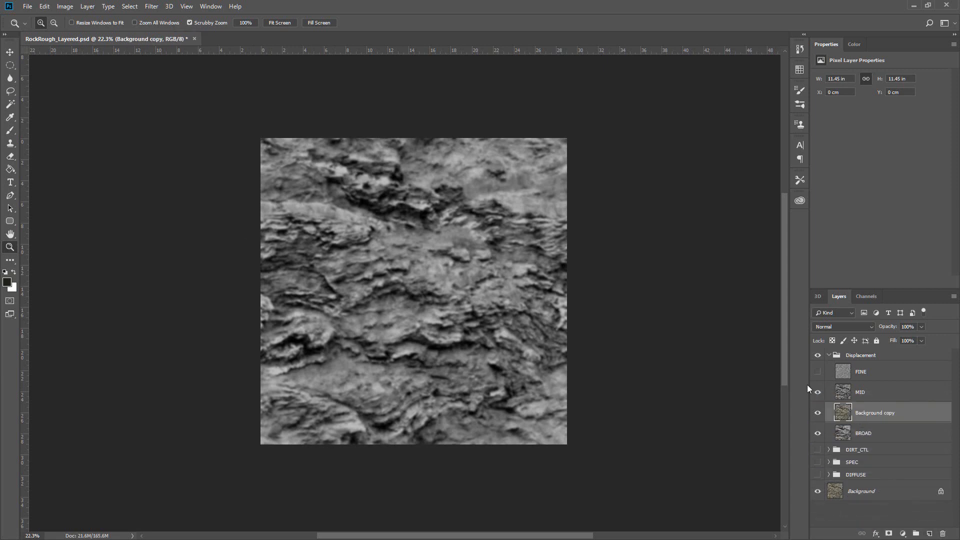
{"action": "left_click", "coordinate": [818, 392]}
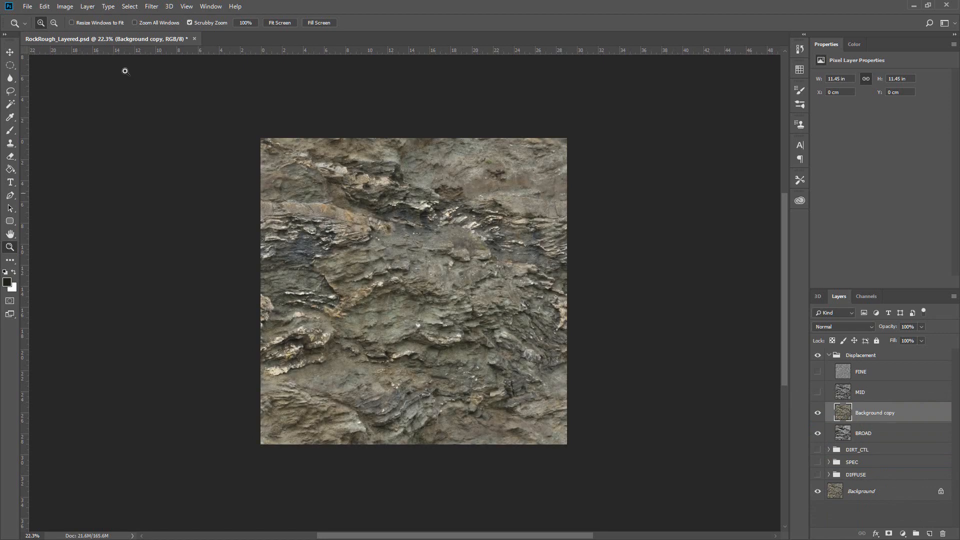
Step: Fully desaturate the Background copy layer with a Hue/Saturation adjustment and compare it with the BROAD layer
{"action": "left_click", "coordinate": [43, 7]}
{"action": "mouse_move", "coordinate": [65, 6]}
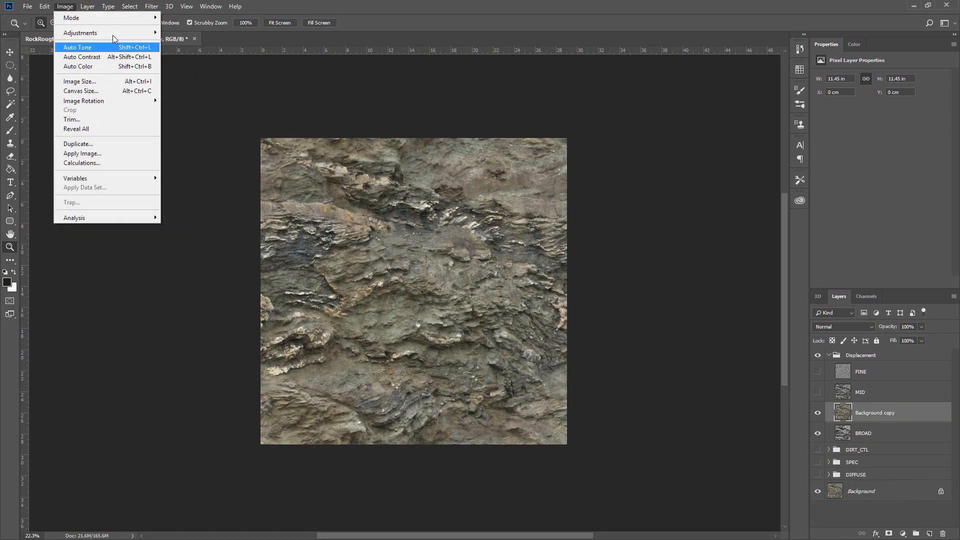
{"action": "mouse_move", "coordinate": [145, 36]}
{"action": "left_click", "coordinate": [205, 85]}
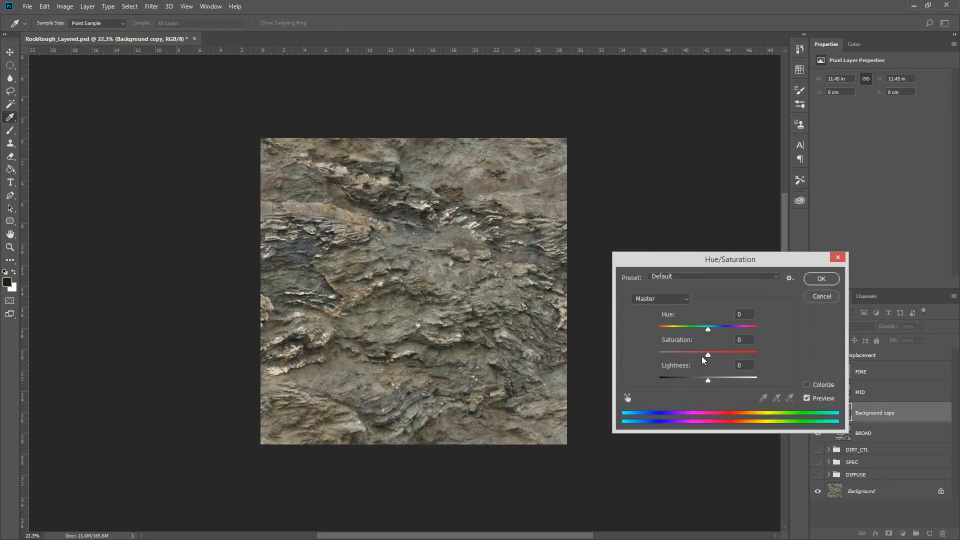
{"action": "left_click_drag", "start_coordinate": [708, 354], "coordinate": [660, 355]}
{"action": "left_click", "coordinate": [822, 278]}
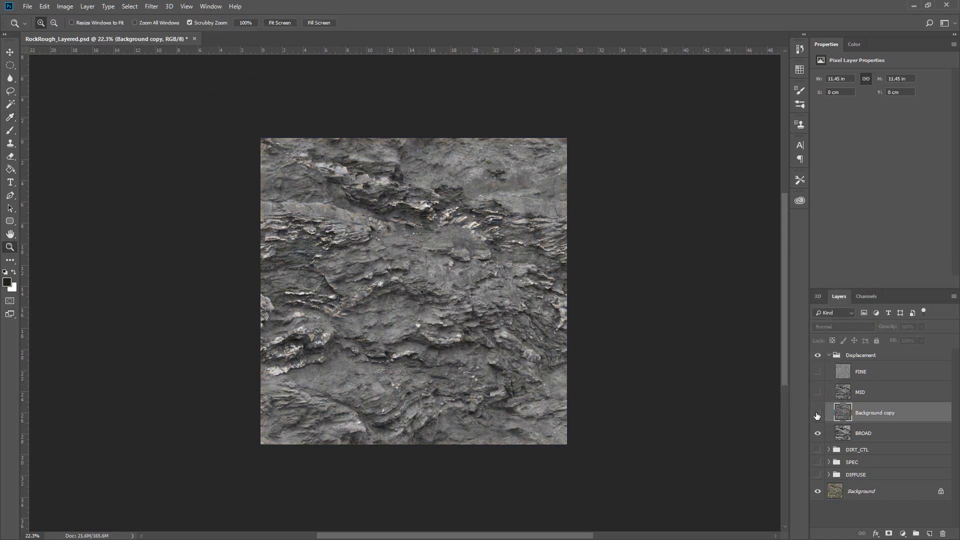
{"action": "left_click", "coordinate": [817, 414]}
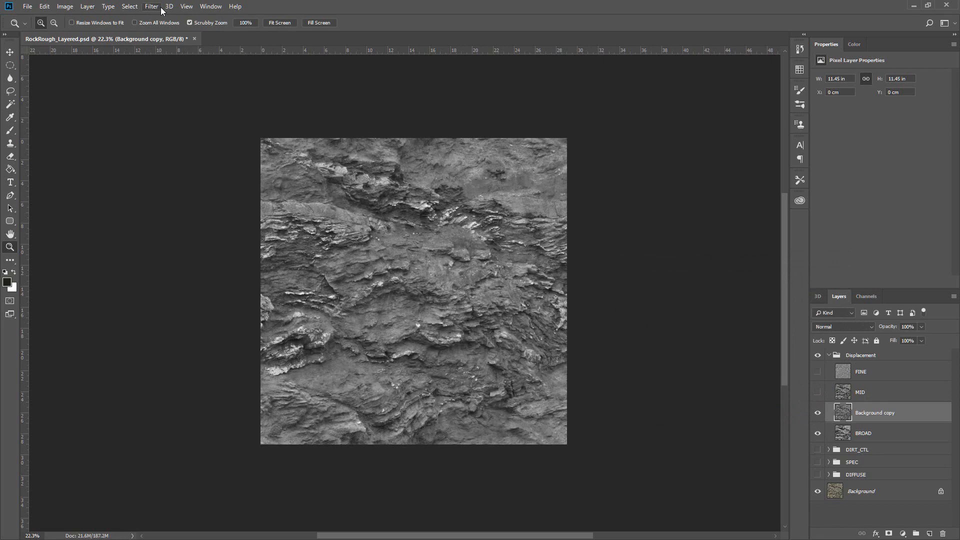
Step: Apply a Gaussian Blur with a 7.4 px radius to the desaturated Background copy
{"action": "key", "text": "ctrl+l"}
{"action": "left_click", "coordinate": [704, 192]}
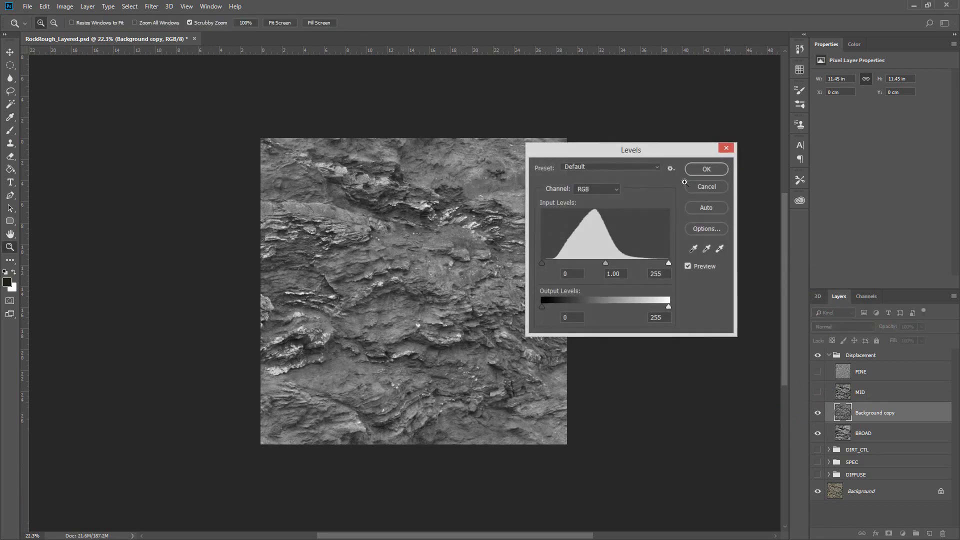
{"action": "left_click", "coordinate": [130, 6]}
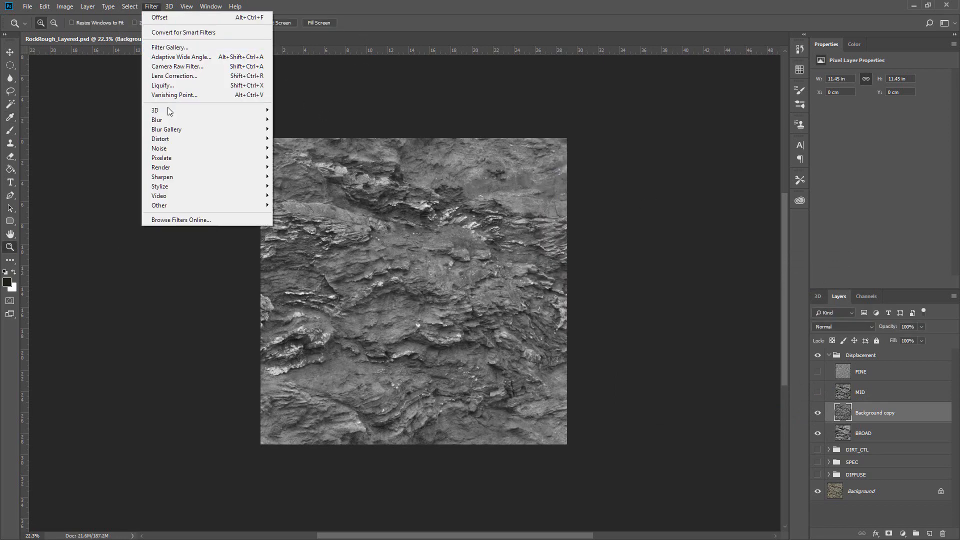
{"action": "mouse_move", "coordinate": [175, 120]}
{"action": "left_click", "coordinate": [299, 157]}
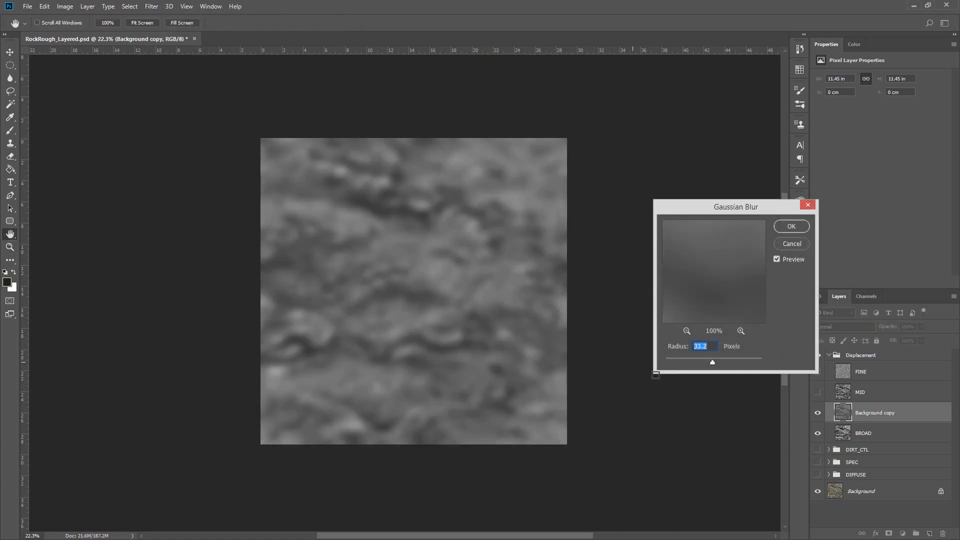
{"action": "left_click_drag", "start_coordinate": [683, 357], "coordinate": [676, 359]}
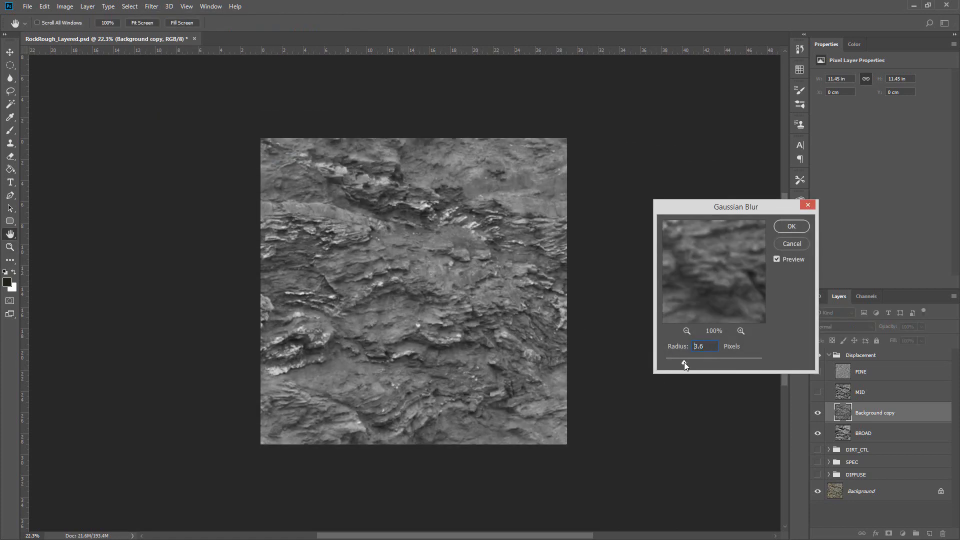
{"action": "left_click_drag", "start_coordinate": [690, 361], "coordinate": [697, 361]}
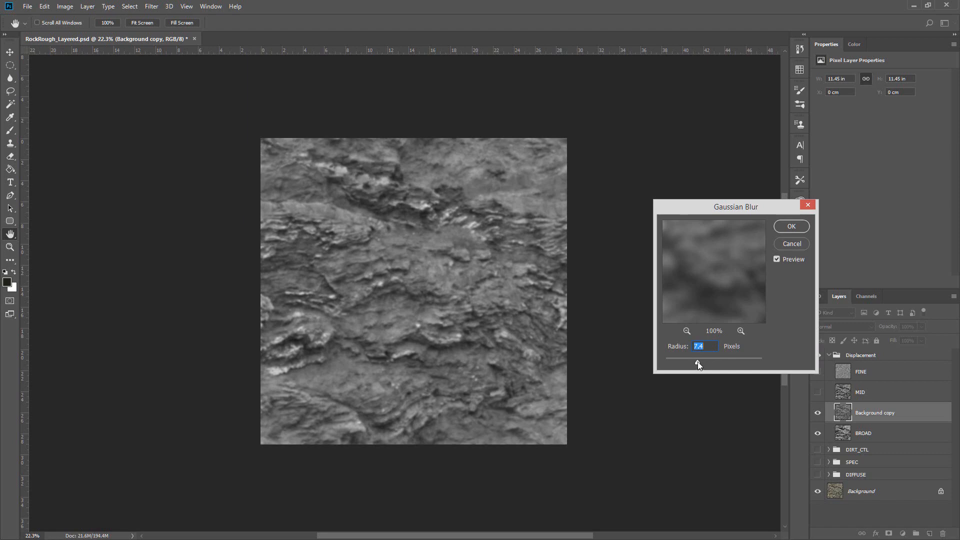
{"action": "left_click", "coordinate": [802, 225]}
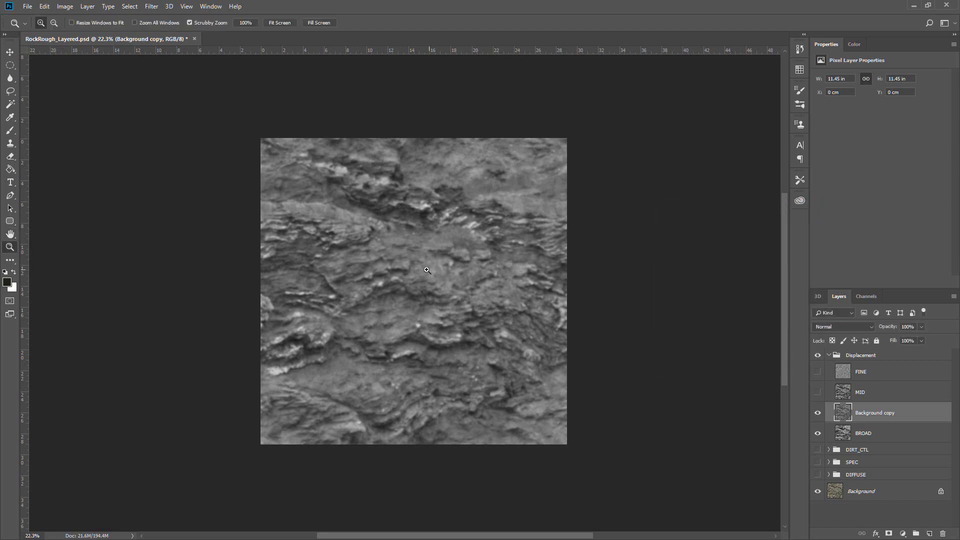
Step: Inspect the blurred Background copy up close and compare it with the BROAD and existing MID layers
{"action": "left_click_drag", "start_coordinate": [427, 269], "coordinate": [500, 279]}
{"action": "left_click_drag", "start_coordinate": [468, 315], "coordinate": [406, 314]}
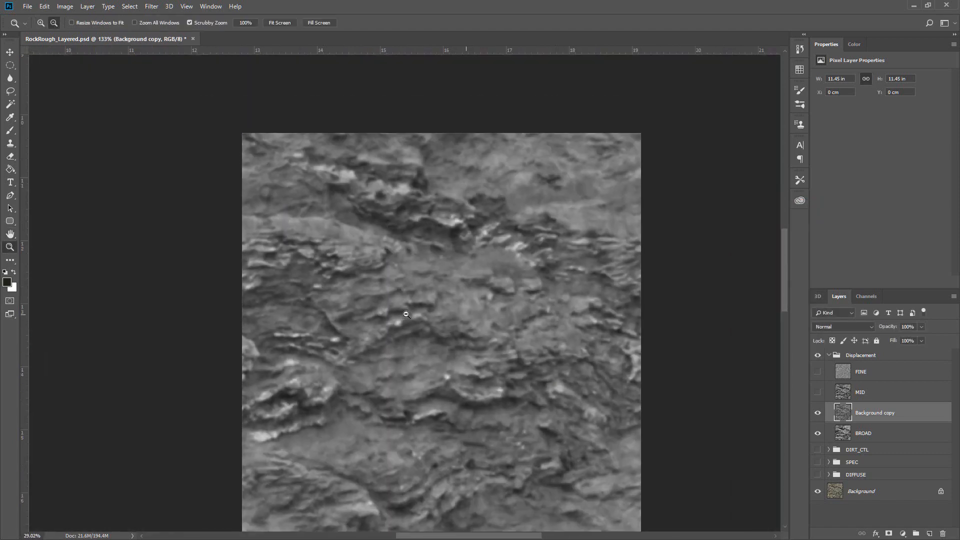
{"action": "left_click_drag", "start_coordinate": [506, 328], "coordinate": [476, 261]}
{"action": "left_click", "coordinate": [818, 412]}
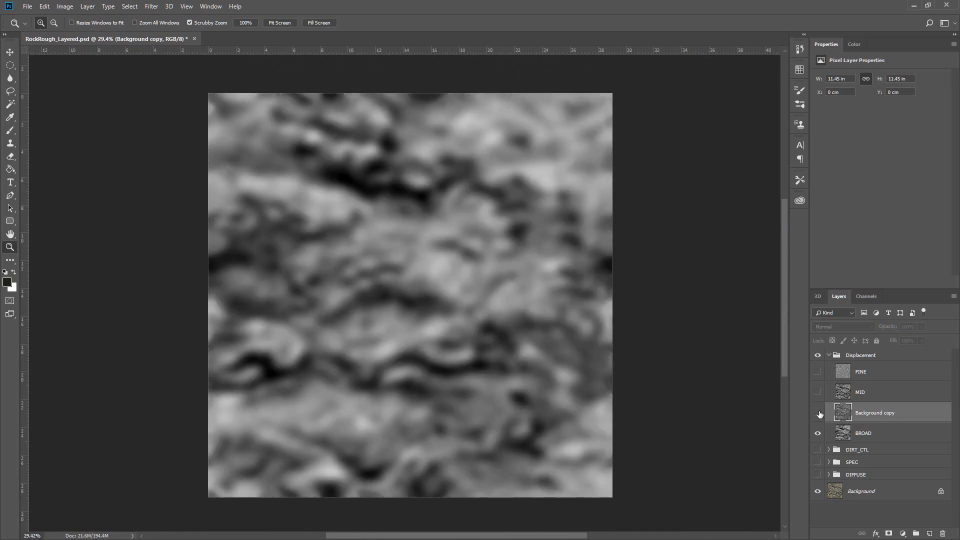
{"action": "left_click", "coordinate": [817, 413]}
{"action": "left_click", "coordinate": [818, 392]}
{"action": "left_click", "coordinate": [817, 393]}
{"action": "left_click", "coordinate": [817, 392]}
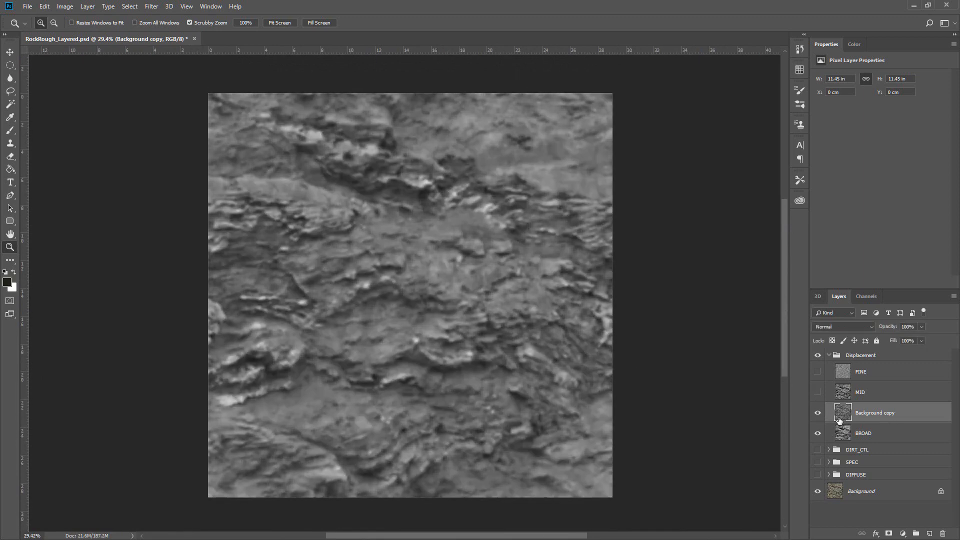
Step: Add a Levels adjustment layer above Background copy with input levels 39, 1.13 and 169 and output white 167
{"action": "left_click", "coordinate": [904, 535]}
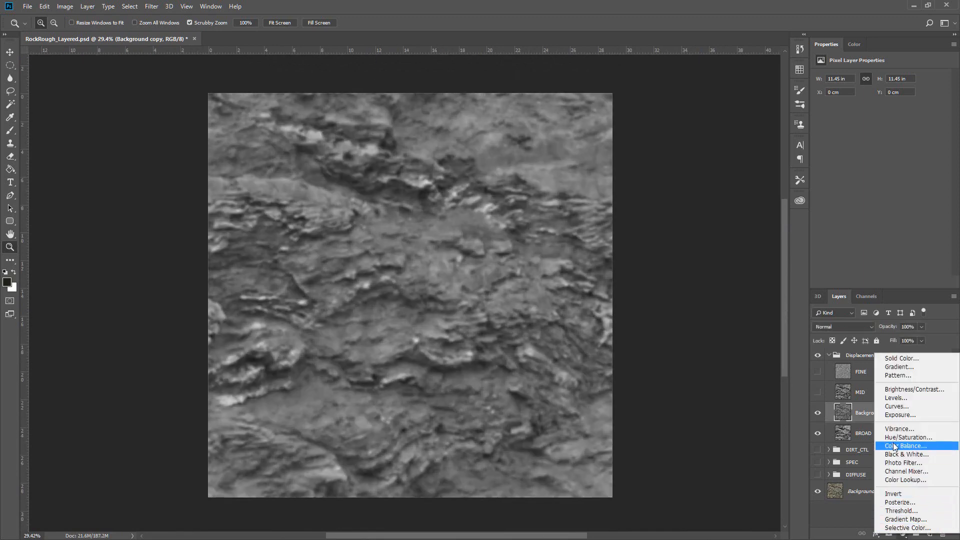
{"action": "left_click", "coordinate": [896, 397]}
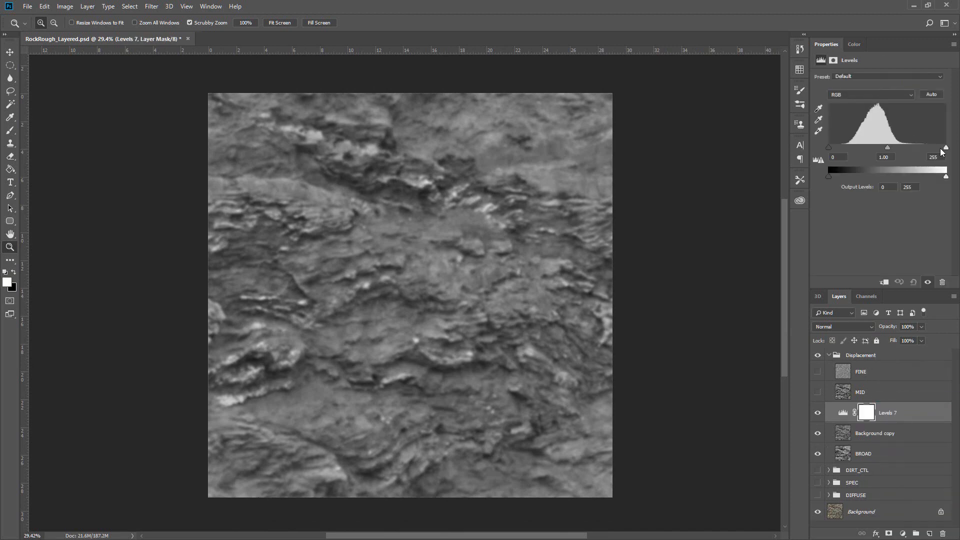
{"action": "left_click_drag", "start_coordinate": [944, 149], "coordinate": [929, 149]}
{"action": "left_click_drag", "start_coordinate": [829, 147], "coordinate": [844, 153]}
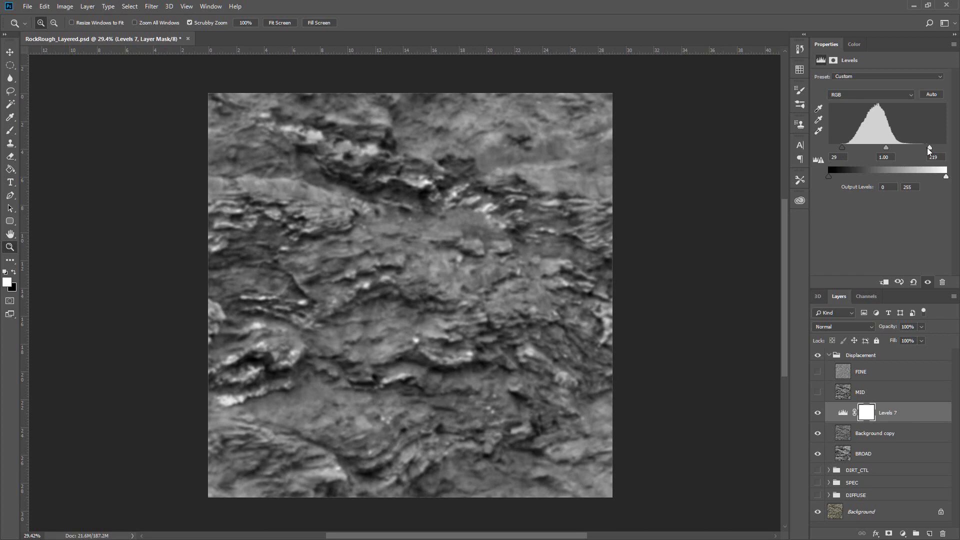
{"action": "left_click_drag", "start_coordinate": [929, 149], "coordinate": [883, 148]}
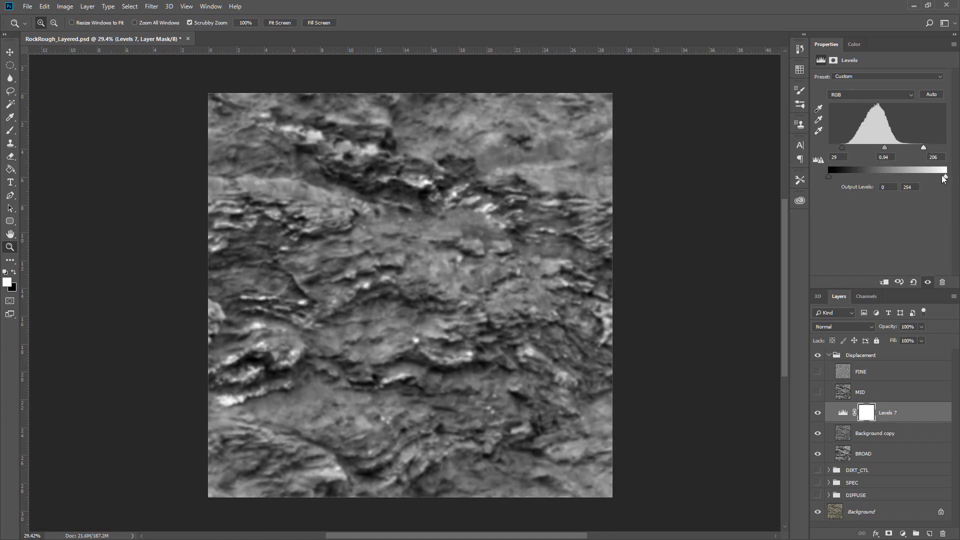
{"action": "left_click_drag", "start_coordinate": [944, 178], "coordinate": [917, 177]}
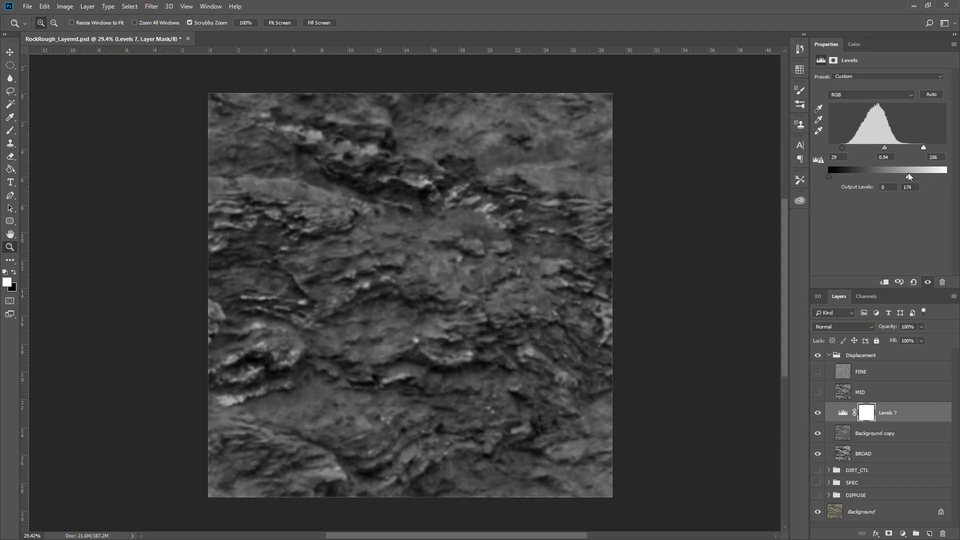
{"action": "left_click_drag", "start_coordinate": [884, 148], "coordinate": [906, 148]}
{"action": "left_click_drag", "start_coordinate": [843, 147], "coordinate": [847, 148]}
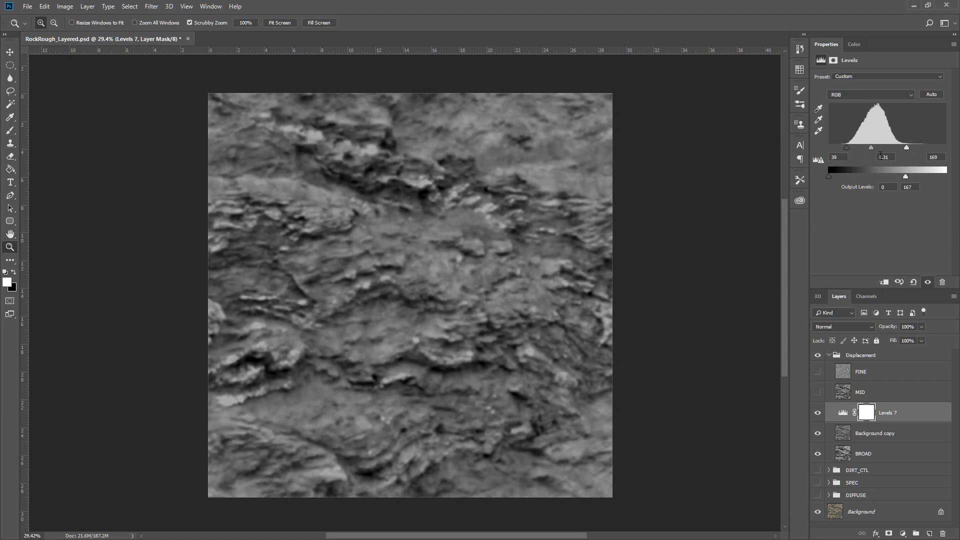
{"action": "left_click_drag", "start_coordinate": [872, 149], "coordinate": [874, 149]}
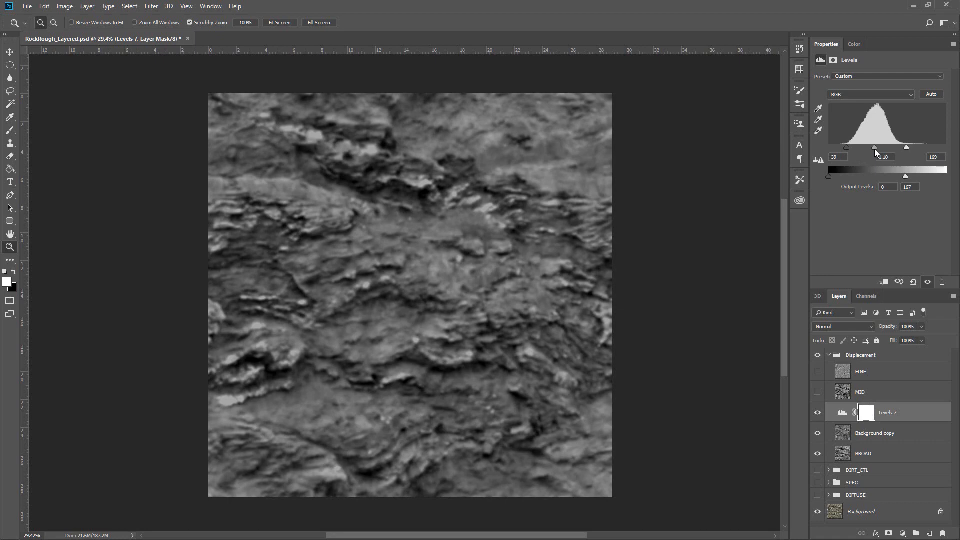
Step: Compare the blurred copy with and without the Levels adjustment, and against the existing MID layer
{"action": "left_click", "coordinate": [818, 413]}
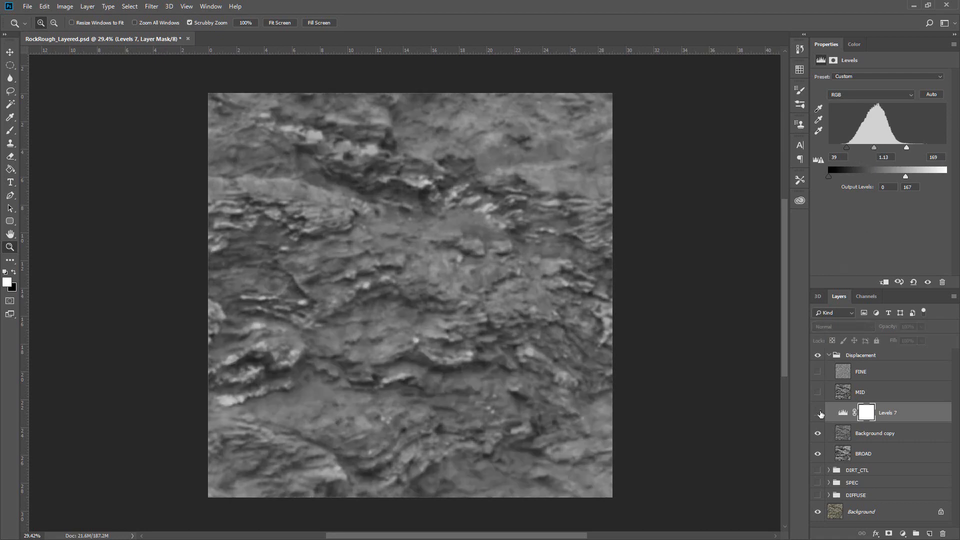
{"action": "left_click", "coordinate": [818, 413]}
{"action": "left_click", "coordinate": [819, 414]}
{"action": "left_click", "coordinate": [818, 413]}
{"action": "left_click", "coordinate": [818, 394]}
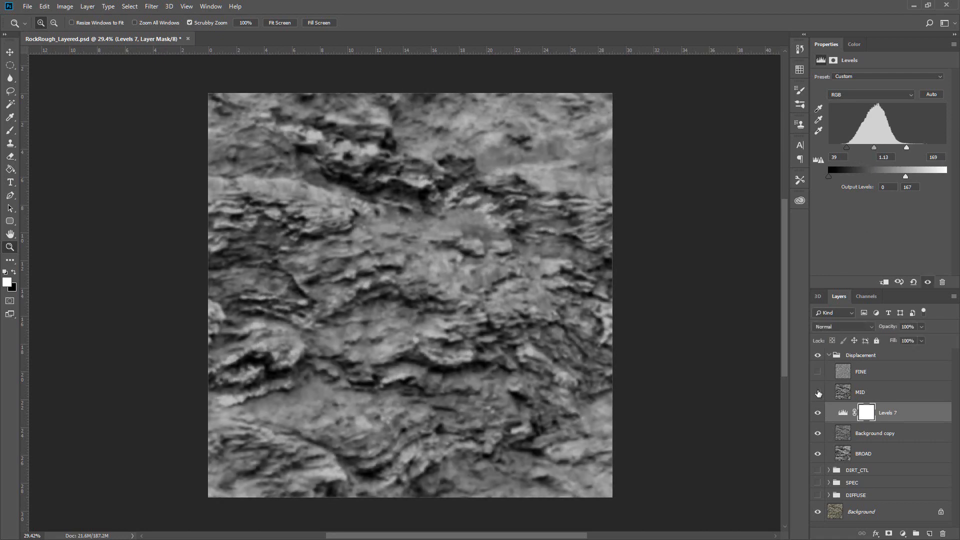
{"action": "left_click", "coordinate": [818, 394]}
Step: Merge the Levels adjustment with Background copy and replace the old MID layer with the merged layer, renamed MID
{"action": "left_click", "coordinate": [868, 434], "text": "shift"}
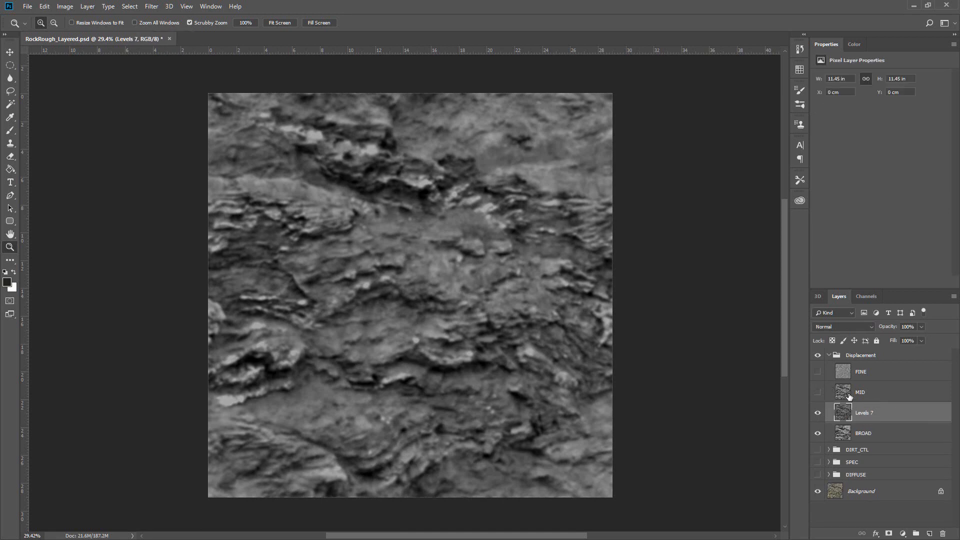
{"action": "left_click_drag", "start_coordinate": [847, 396], "coordinate": [943, 533]}
{"action": "double_click", "coordinate": [864, 394]}
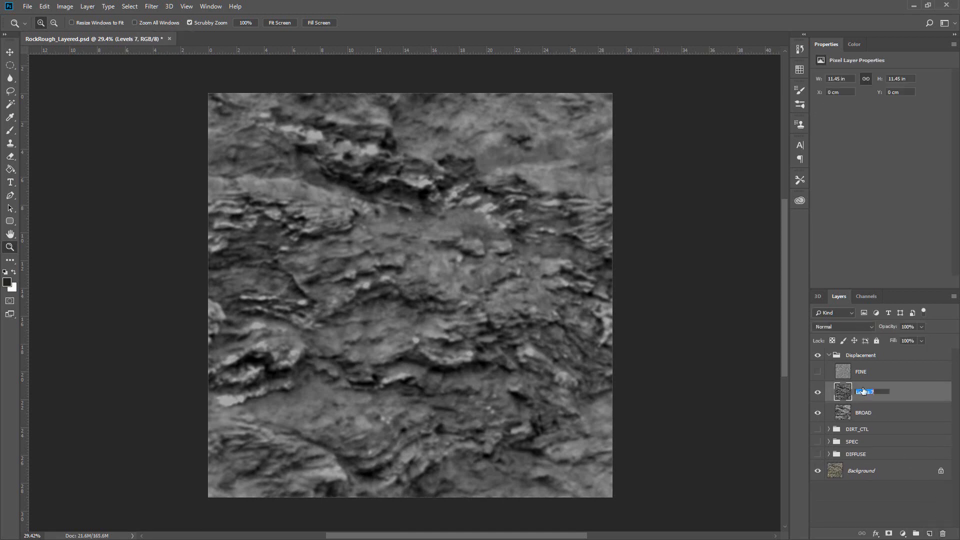
{"action": "type", "text": "MID"}
{"action": "key", "text": "Return"}
Step: Preview the FINE layer, then place a duplicate of the Background layer between FINE and MID in the Displacement group
{"action": "left_click", "coordinate": [813, 373]}
{"action": "left_click", "coordinate": [814, 373]}
{"action": "left_click", "coordinate": [887, 472]}
{"action": "left_click_drag", "start_coordinate": [893, 479], "coordinate": [930, 534]}
{"action": "left_click_drag", "start_coordinate": [840, 472], "coordinate": [873, 383]}
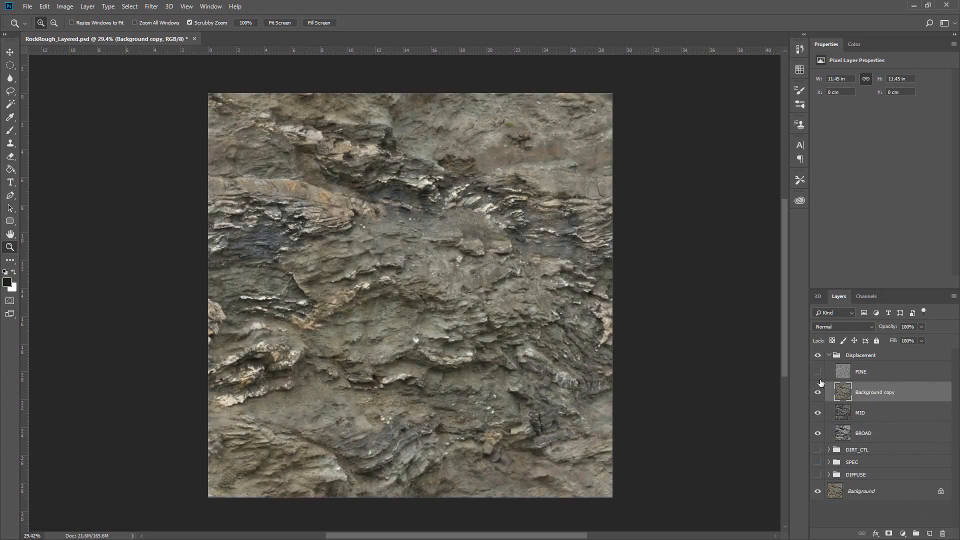
Step: Desaturate the Background copy above MID with a Hue/Saturation adjustment at Saturation -100
{"action": "left_click", "coordinate": [64, 6]}
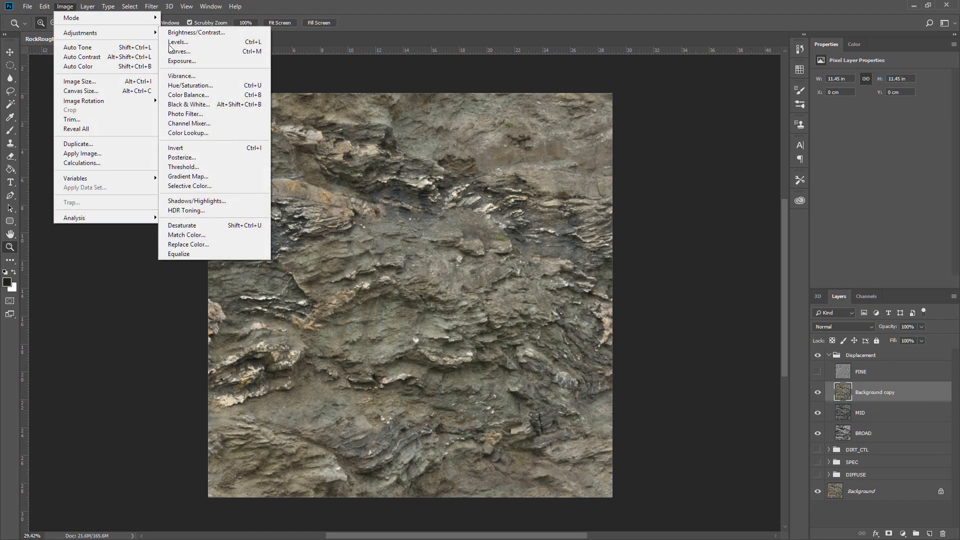
{"action": "mouse_move", "coordinate": [141, 39]}
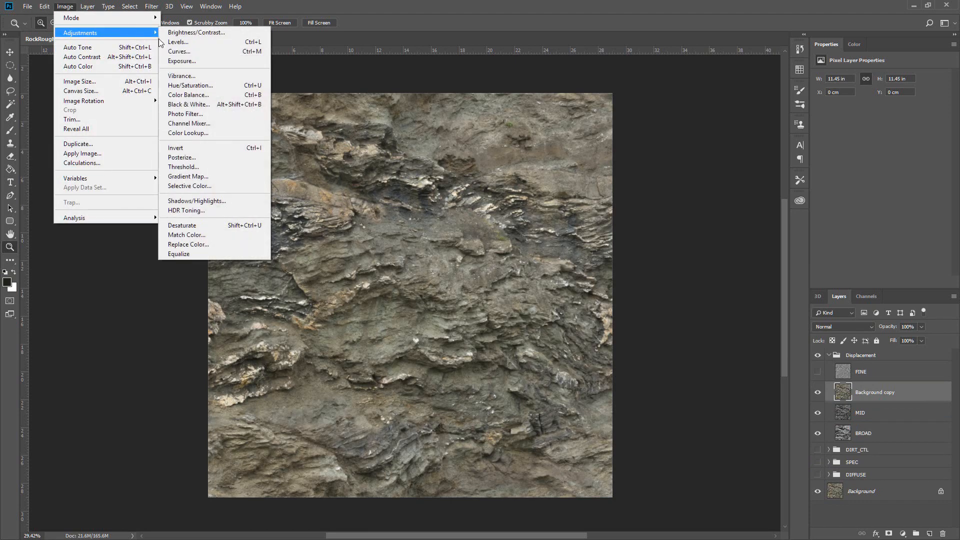
{"action": "left_click", "coordinate": [230, 85]}
{"action": "left_click_drag", "start_coordinate": [700, 350], "coordinate": [615, 348]}
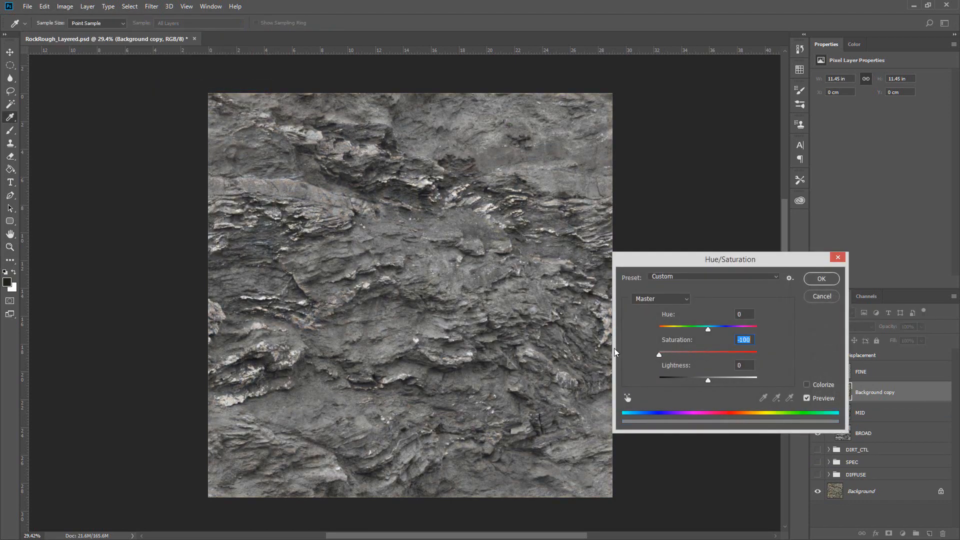
{"action": "left_click", "coordinate": [821, 278]}
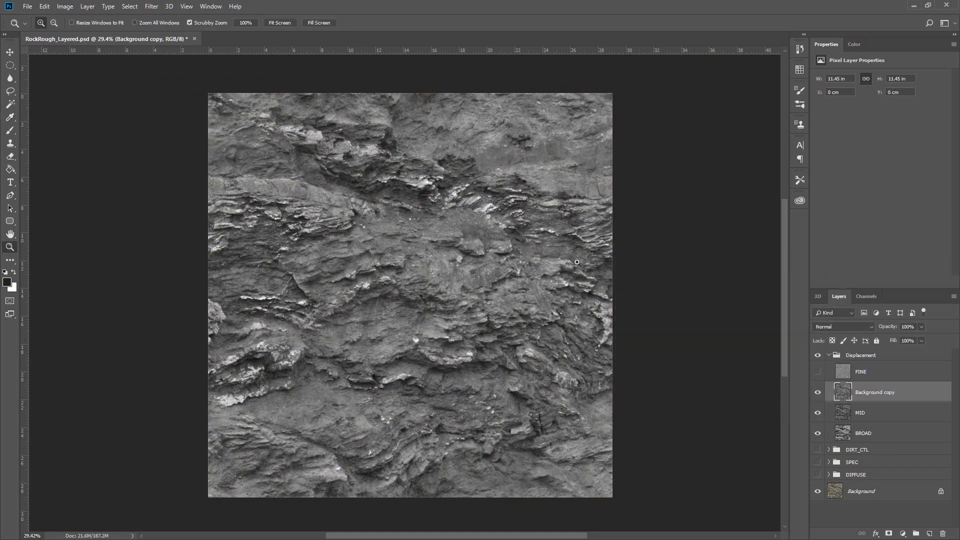
Step: Apply a High Pass filter with a radius of 8.2 pixels to Background copy and compare it with the layer beneath
{"action": "left_click", "coordinate": [158, 10]}
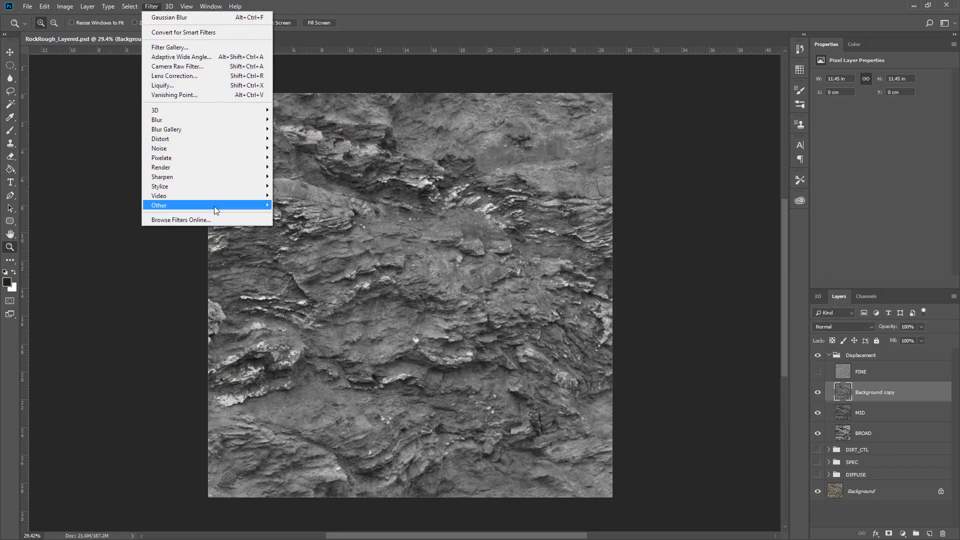
{"action": "mouse_move", "coordinate": [214, 206]}
{"action": "left_click", "coordinate": [295, 214]}
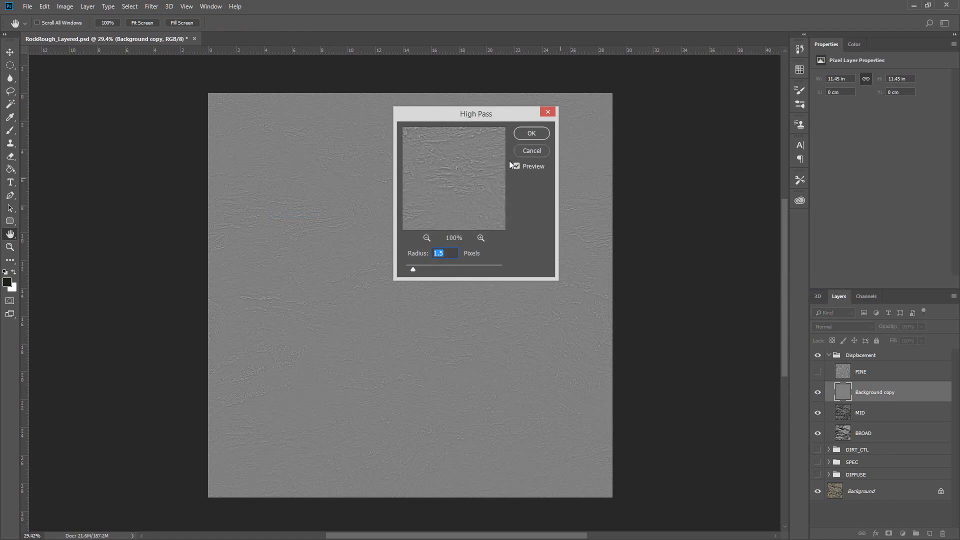
{"action": "left_click_drag", "start_coordinate": [460, 119], "coordinate": [723, 142]}
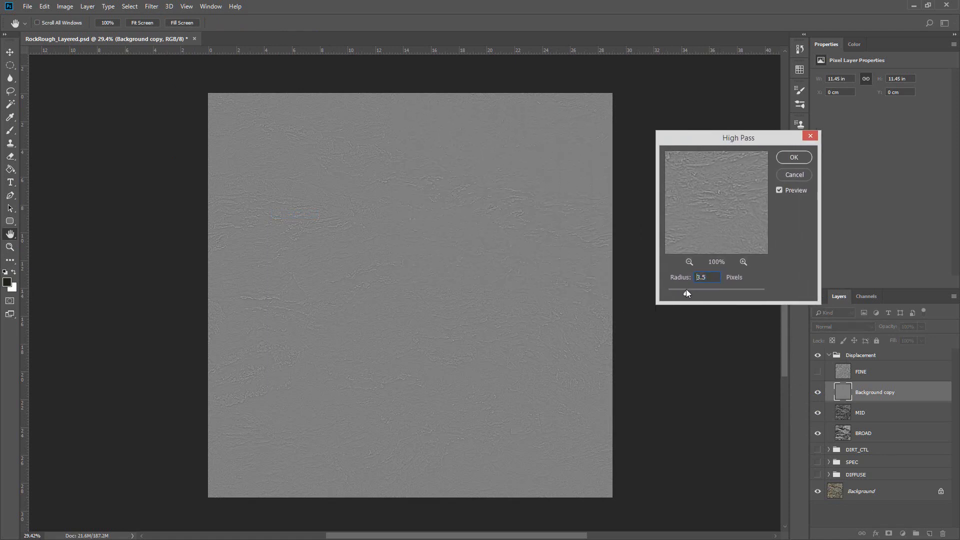
{"action": "left_click_drag", "start_coordinate": [687, 290], "coordinate": [706, 291]}
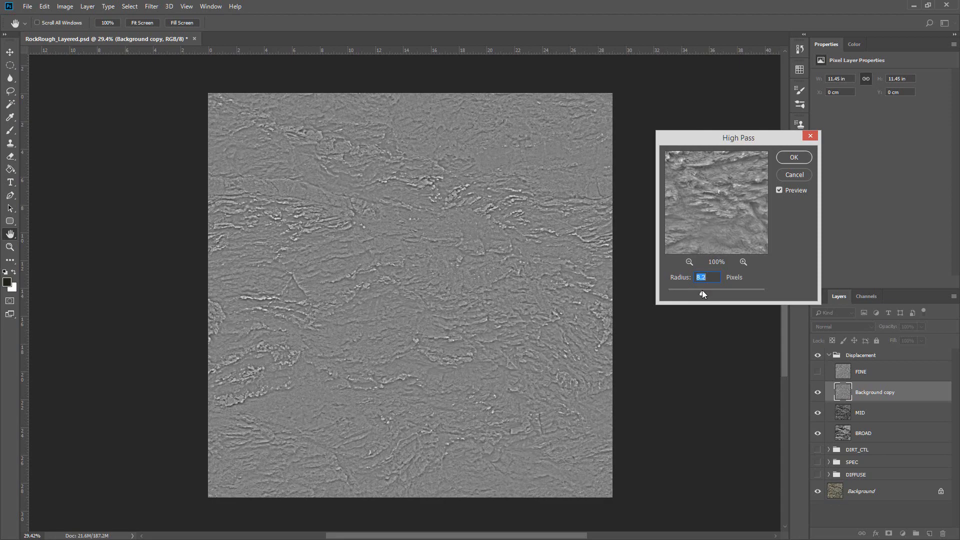
{"action": "left_click", "coordinate": [799, 159]}
{"action": "left_click_drag", "start_coordinate": [447, 187], "coordinate": [493, 187]}
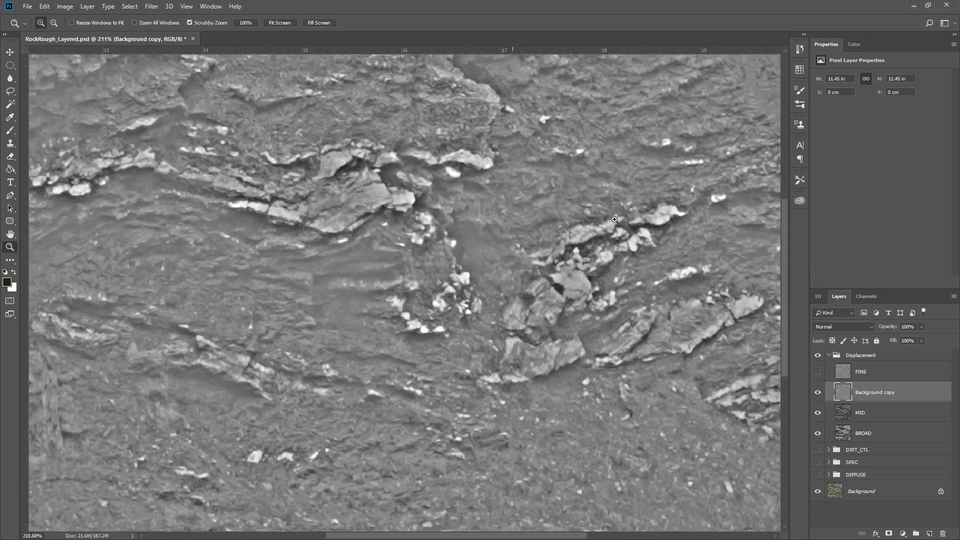
{"action": "left_click", "coordinate": [818, 392]}
{"action": "left_click", "coordinate": [819, 393]}
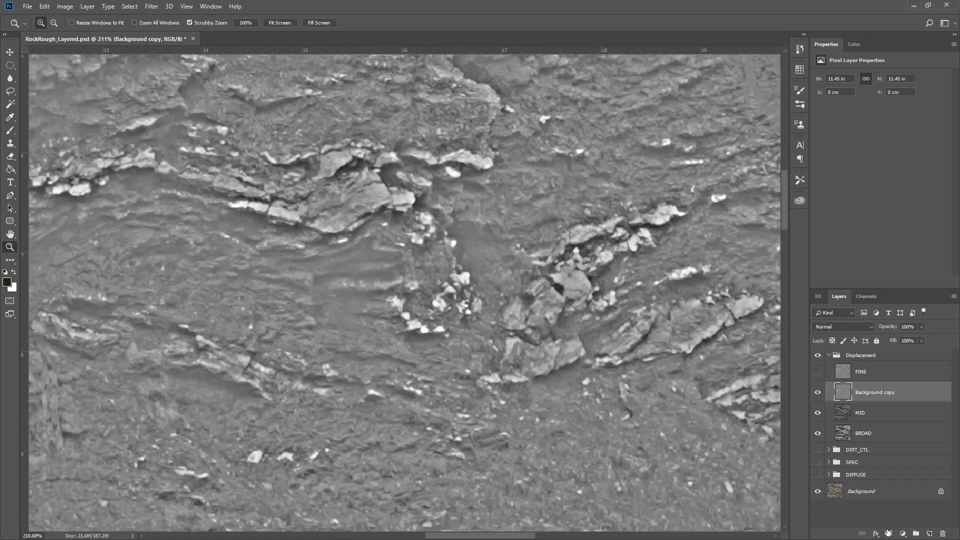
Step: Add a Levels adjustment above Background copy with input black 75, input white 170 and output levels 21 to 161
{"action": "left_click_drag", "start_coordinate": [504, 231], "coordinate": [447, 231]}
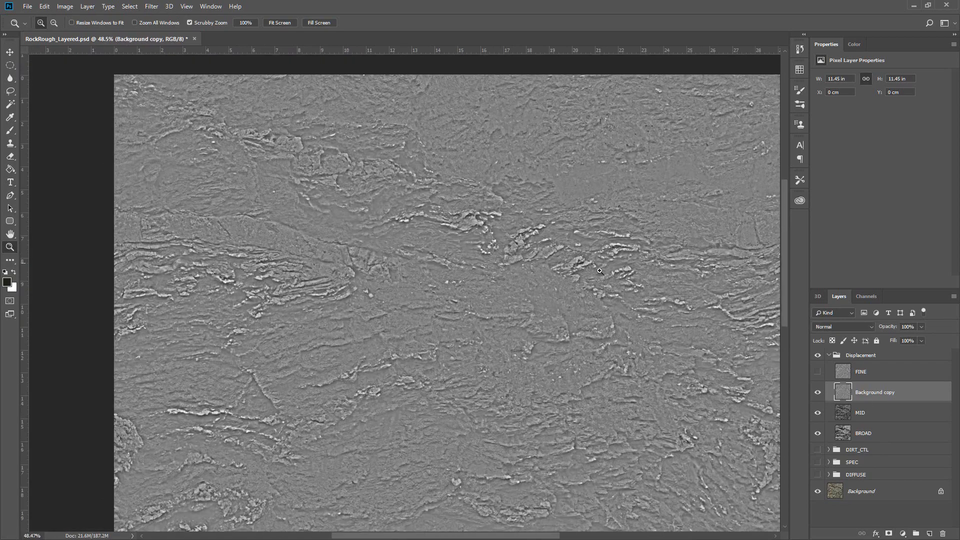
{"action": "left_click_drag", "start_coordinate": [556, 241], "coordinate": [606, 253]}
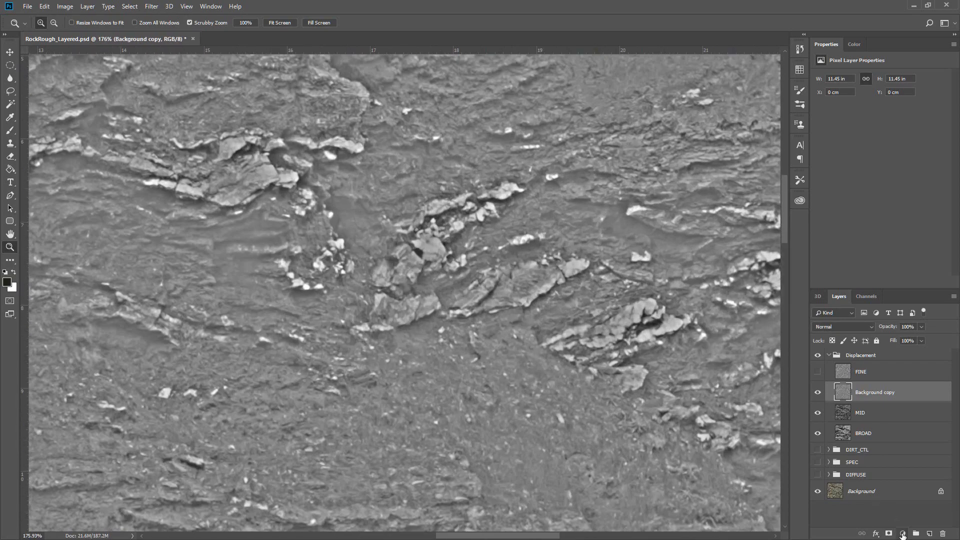
{"action": "left_click", "coordinate": [903, 533]}
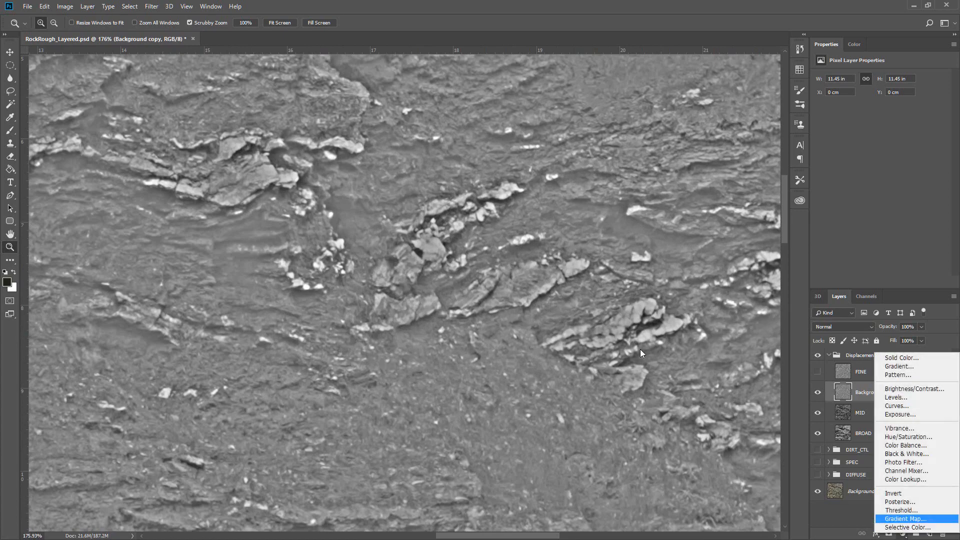
{"action": "left_click", "coordinate": [895, 397]}
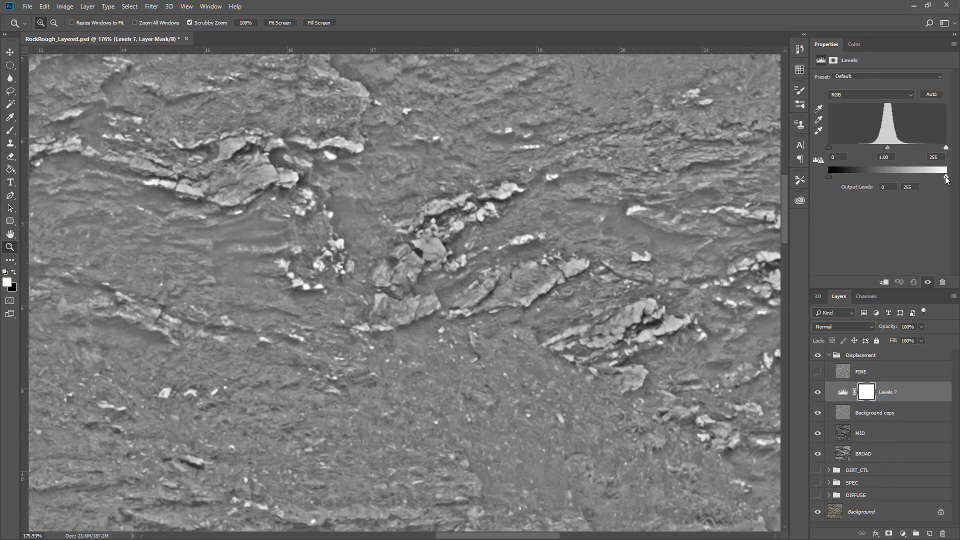
{"action": "left_click_drag", "start_coordinate": [946, 177], "coordinate": [885, 149]}
{"action": "left_click_drag", "start_coordinate": [946, 148], "coordinate": [919, 148]}
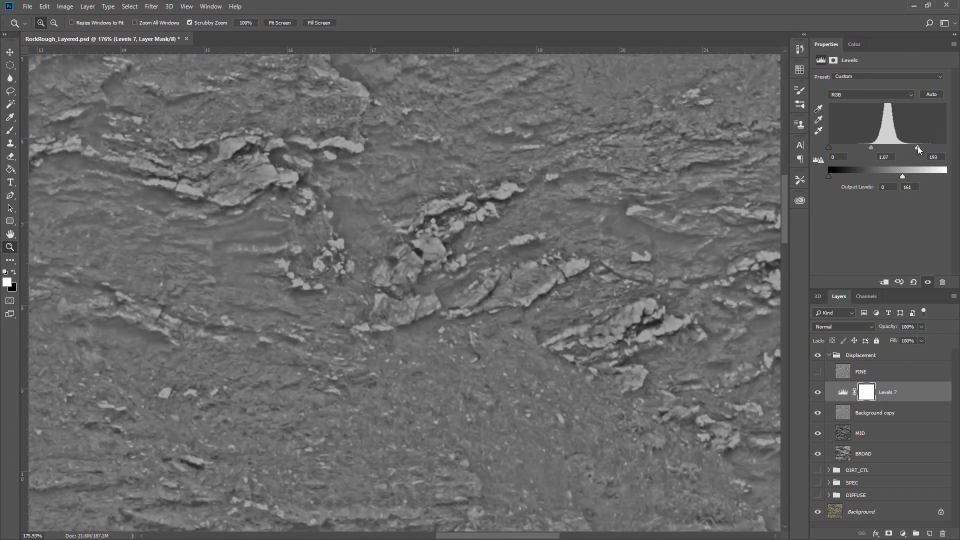
{"action": "left_click_drag", "start_coordinate": [829, 148], "coordinate": [843, 148]}
{"action": "scroll", "coordinate": [640, 208], "scroll_direction": "down", "scroll_amount": 8, "text": "alt"}
{"action": "left_click_drag", "start_coordinate": [634, 330], "coordinate": [517, 266]}
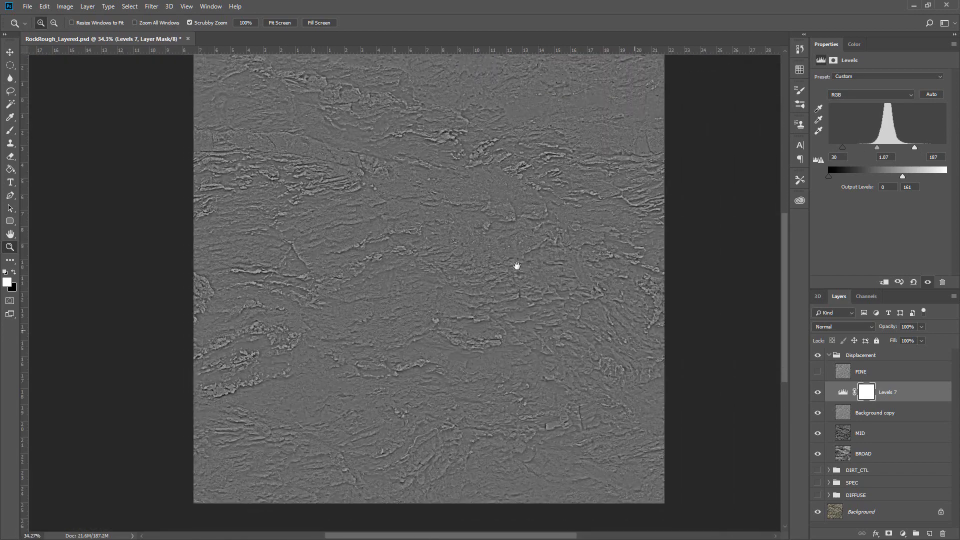
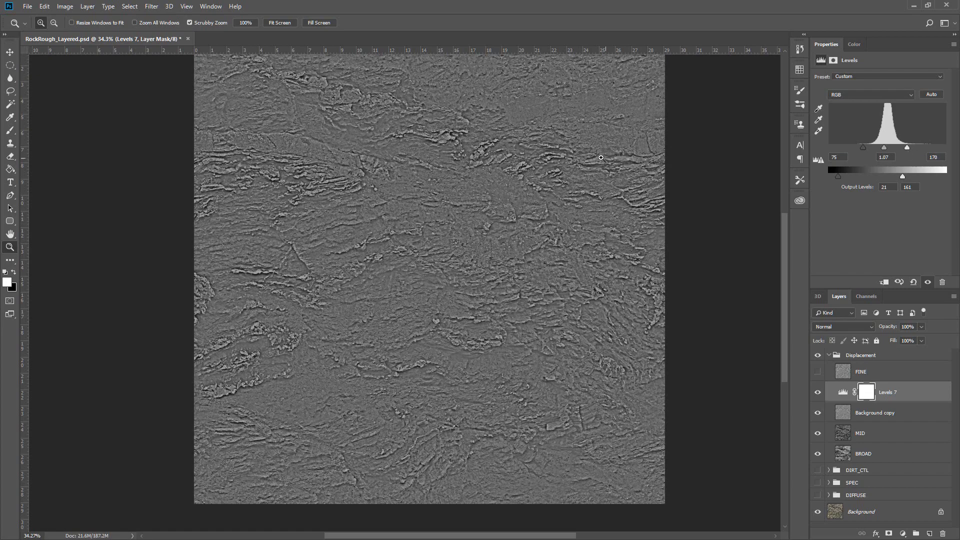
Step: Refine the Levels adjustment to a midtone of 0.84 and output levels 27 to 174
{"action": "left_click_drag", "start_coordinate": [601, 157], "coordinate": [645, 159]}
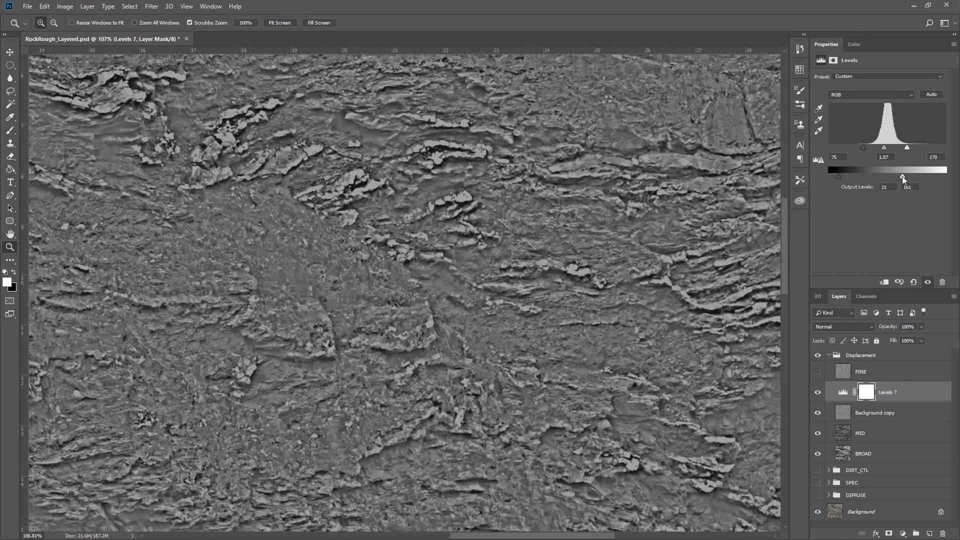
{"action": "mouse_move", "coordinate": [902, 176]}
{"action": "left_mouse_down"}
{"action": "mouse_move", "coordinate": [945, 177]}
{"action": "mouse_move", "coordinate": [901, 172]}
{"action": "mouse_move", "coordinate": [910, 175]}
{"action": "left_mouse_up"}
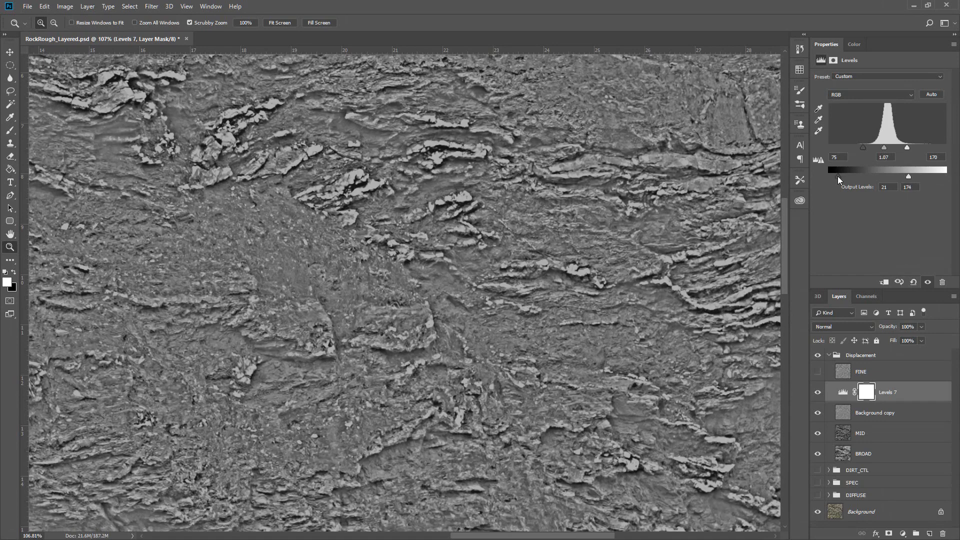
{"action": "left_click_drag", "start_coordinate": [839, 178], "coordinate": [846, 178]}
{"action": "left_click_drag", "start_coordinate": [884, 148], "coordinate": [887, 148]}
Step: Inspect the high-pass detail up close with and without the Levels adjustment and Background copy
{"action": "left_click_drag", "start_coordinate": [564, 189], "coordinate": [465, 120]}
{"action": "left_click_drag", "start_coordinate": [382, 260], "coordinate": [449, 318]}
{"action": "left_click_drag", "start_coordinate": [703, 315], "coordinate": [657, 318]}
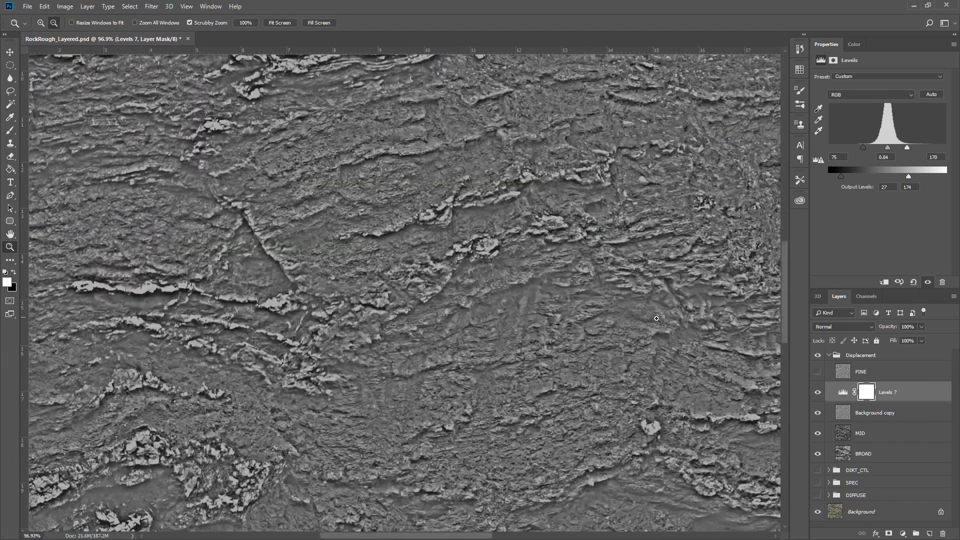
{"action": "left_click_drag", "start_coordinate": [545, 295], "coordinate": [584, 296]}
{"action": "left_click", "coordinate": [818, 393]}
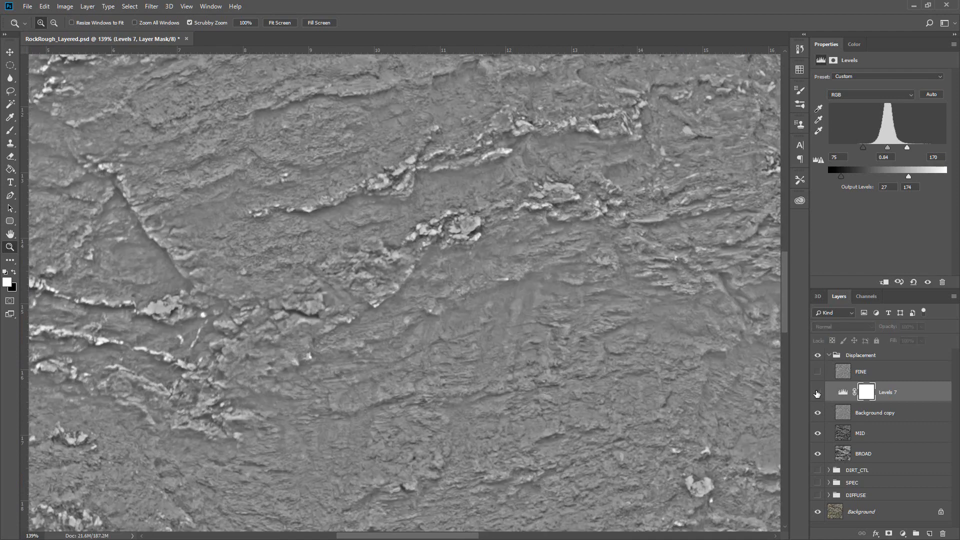
{"action": "left_click", "coordinate": [817, 393]}
{"action": "left_click", "coordinate": [818, 413]}
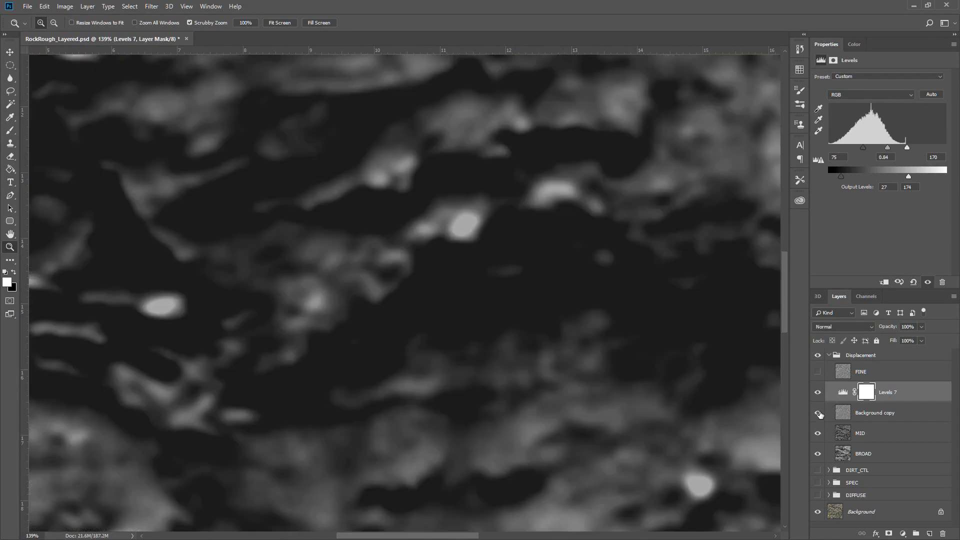
{"action": "left_click", "coordinate": [818, 413]}
Step: Merge the Levels adjustment with Background copy and compare the merged layer with the MID and old FINE layers
{"action": "left_click", "coordinate": [845, 411], "text": "shift"}
{"action": "key", "text": "ctrl+e"}
{"action": "left_click", "coordinate": [818, 393]}
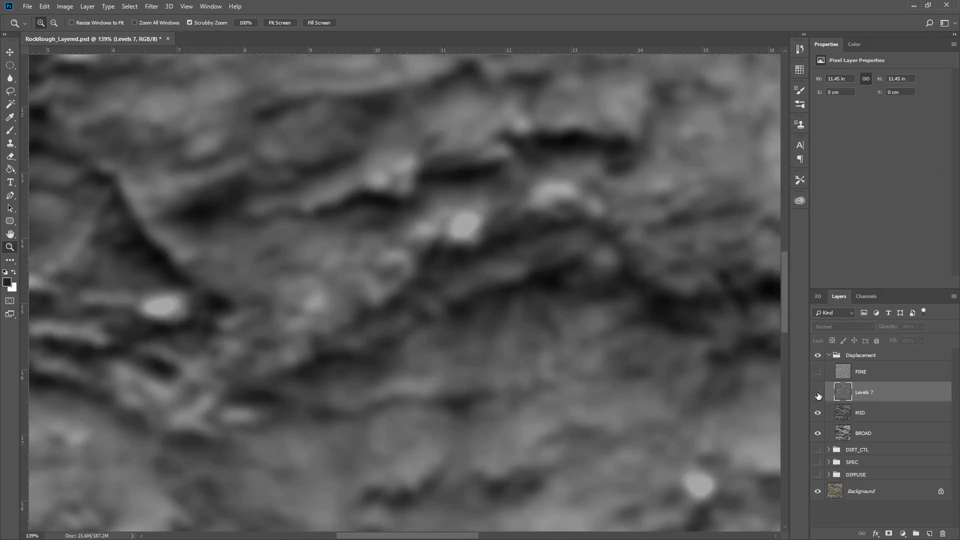
{"action": "left_click", "coordinate": [818, 393]}
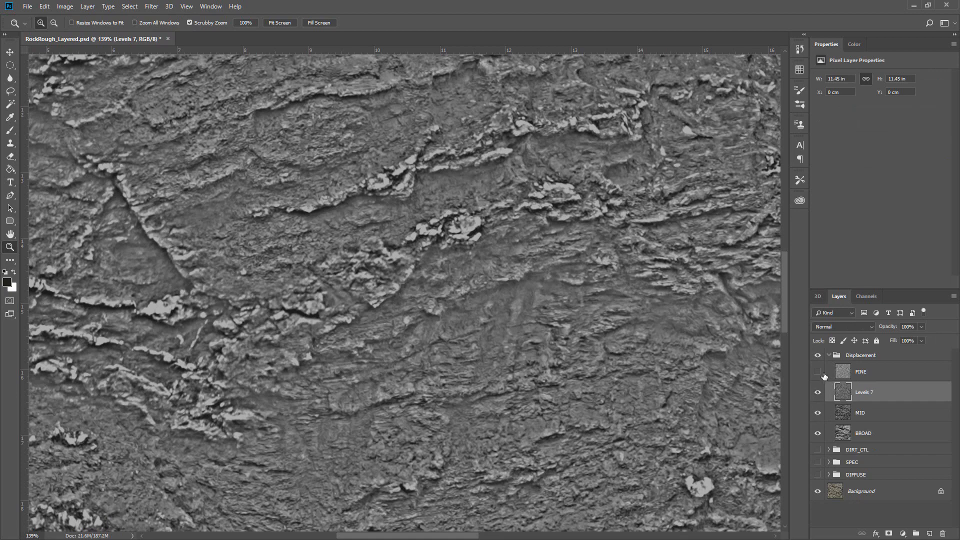
{"action": "left_click", "coordinate": [818, 372]}
{"action": "left_click", "coordinate": [818, 372]}
{"action": "left_click_drag", "start_coordinate": [556, 309], "coordinate": [586, 311]}
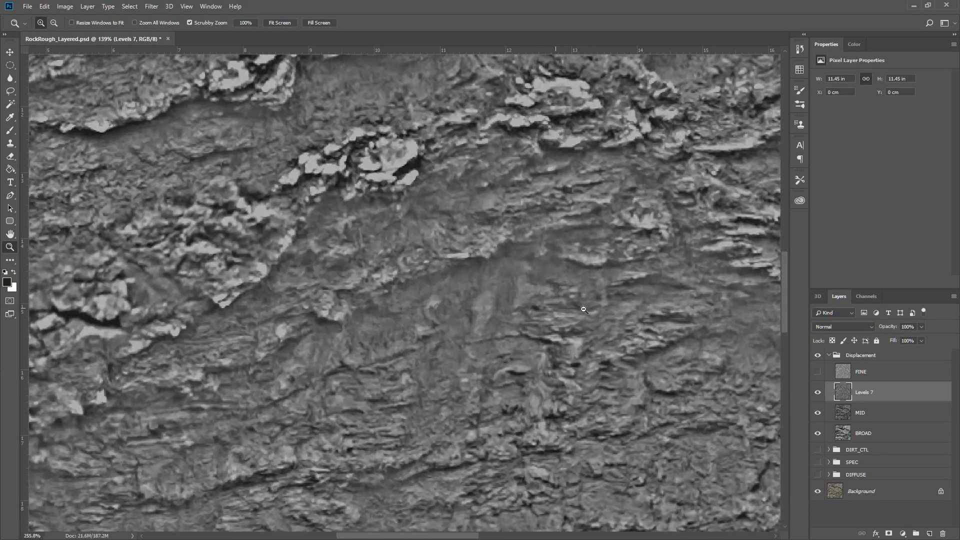
{"action": "left_click", "coordinate": [818, 393]}
{"action": "left_click", "coordinate": [819, 393]}
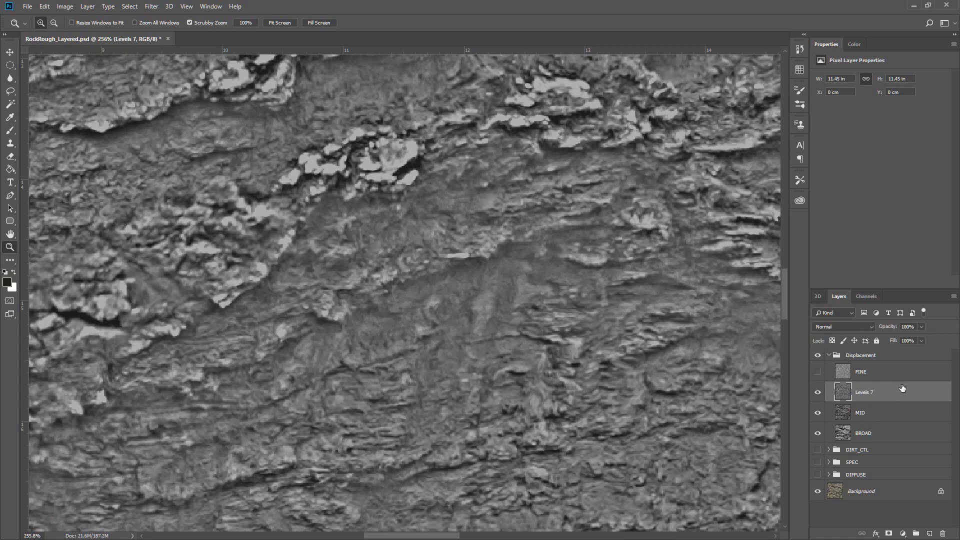
Step: Rename the merged layer FINE, delete the old FINE layer above it, and check the new one against MID
{"action": "double_click", "coordinate": [868, 393]}
{"action": "type", "text": "FINE"}
{"action": "key", "text": "Return"}
{"action": "left_click", "coordinate": [893, 375]}
{"action": "left_click", "coordinate": [818, 372]}
{"action": "left_click", "coordinate": [818, 373]}
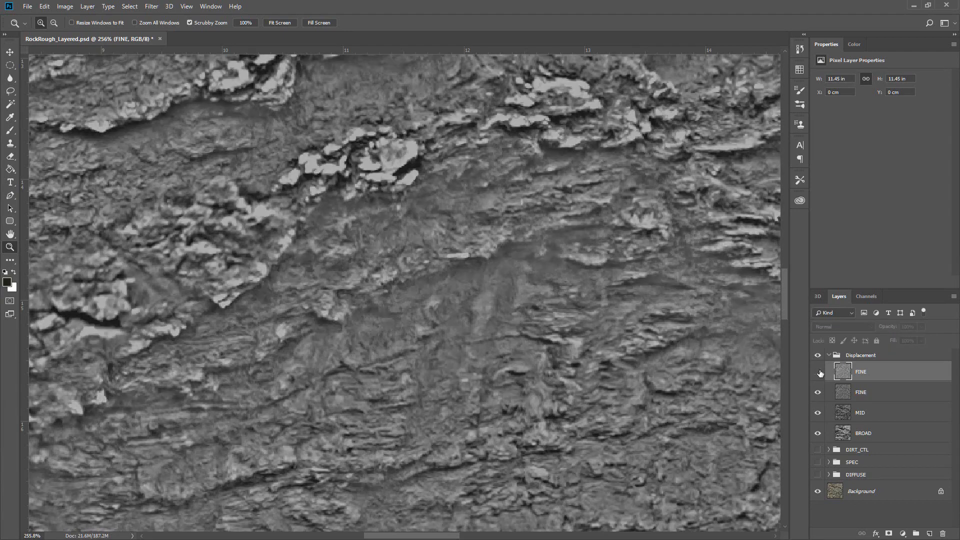
{"action": "left_click", "coordinate": [819, 373]}
{"action": "left_click", "coordinate": [819, 372]}
{"action": "left_click", "coordinate": [942, 533]}
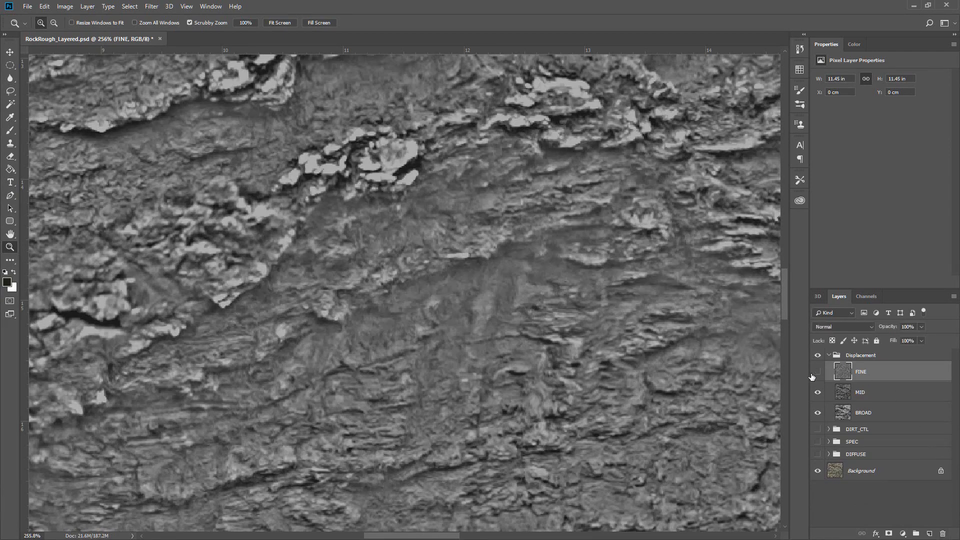
{"action": "left_click", "coordinate": [817, 373]}
{"action": "left_click", "coordinate": [818, 373]}
Step: Add 3% uniform monochromatic noise to the FINE layer
{"action": "left_click_drag", "start_coordinate": [580, 307], "coordinate": [593, 217], "text": "alt"}
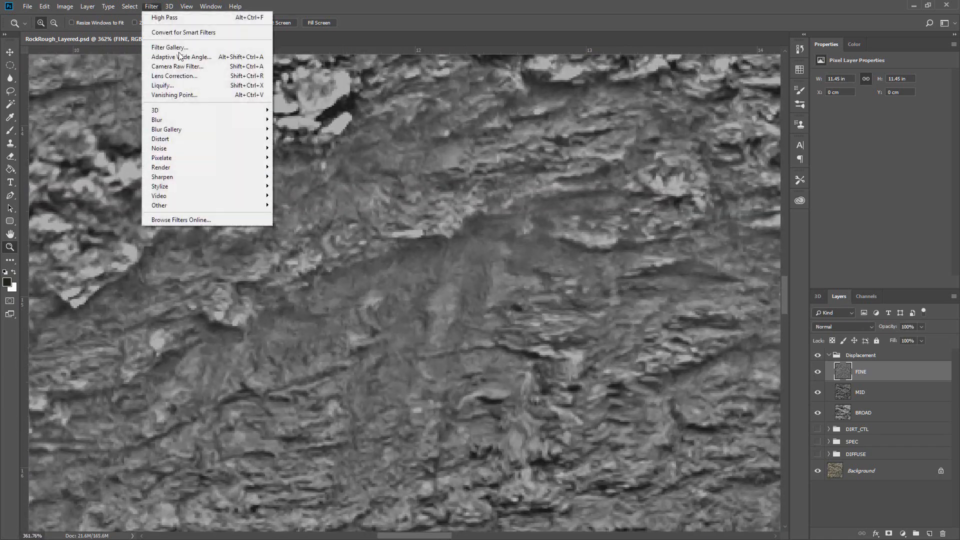
{"action": "left_click", "coordinate": [154, 7]}
{"action": "mouse_move", "coordinate": [222, 148]}
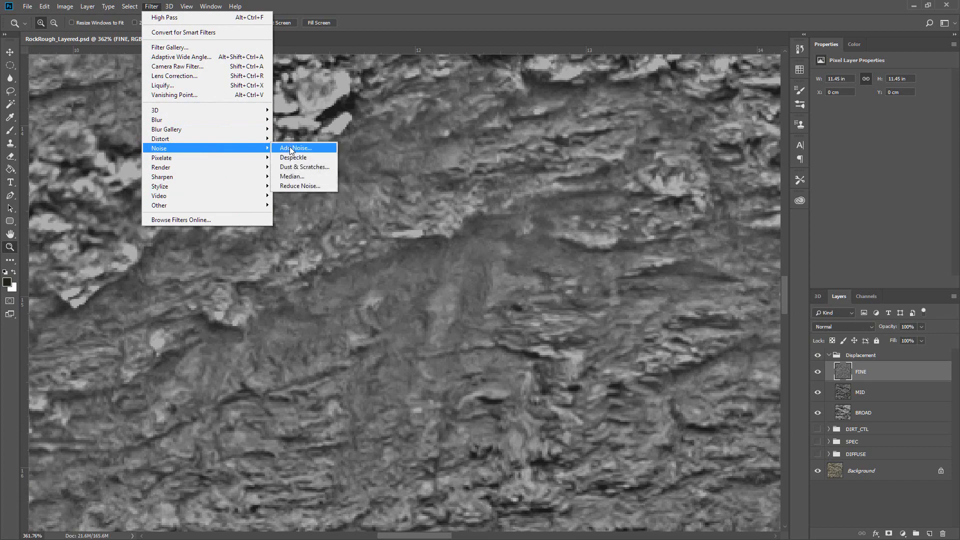
{"action": "left_click", "coordinate": [290, 147]}
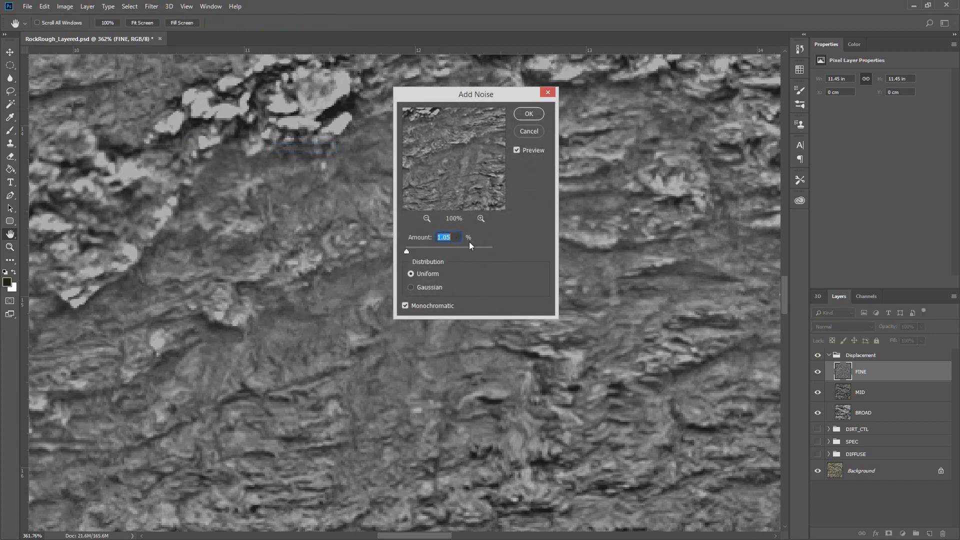
{"action": "type", "text": "2"}
{"action": "left_click", "coordinate": [524, 114]}
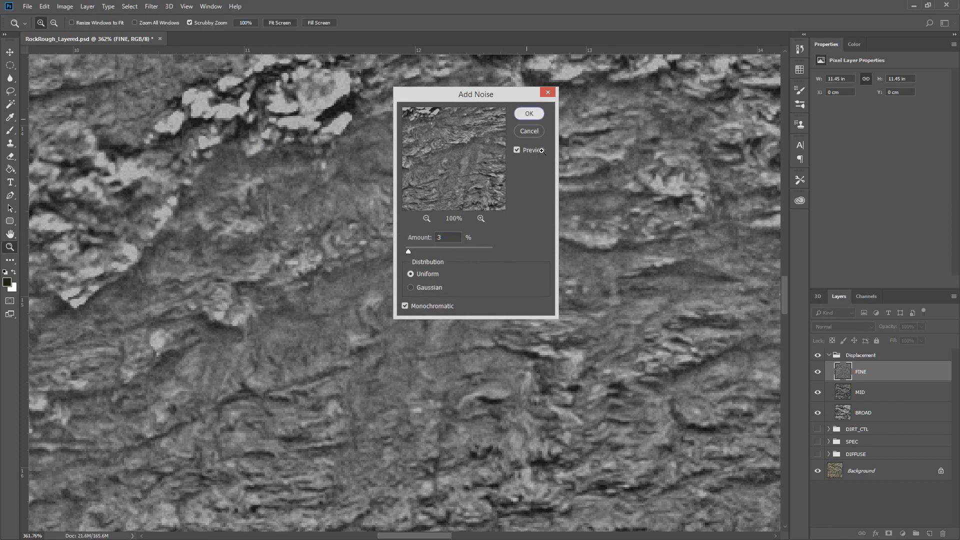
Step: Review the whole texture as FINE, MID and BROAD by hiding and restoring the displacement layers one after another
{"action": "left_click_drag", "start_coordinate": [556, 189], "coordinate": [475, 193]}
{"action": "left_click_drag", "start_coordinate": [514, 271], "coordinate": [496, 303]}
{"action": "left_click_drag", "start_coordinate": [624, 344], "coordinate": [445, 324]}
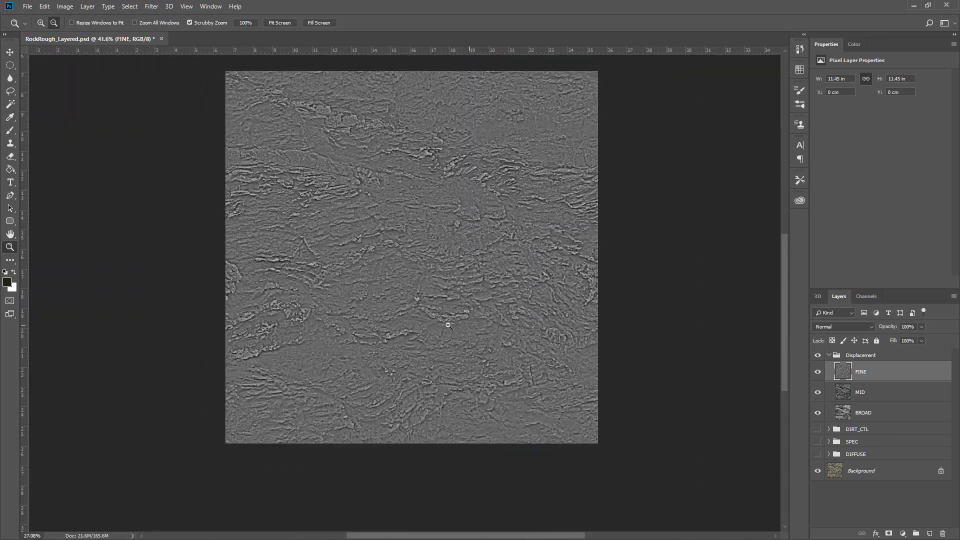
{"action": "left_click_drag", "start_coordinate": [467, 254], "coordinate": [478, 281]}
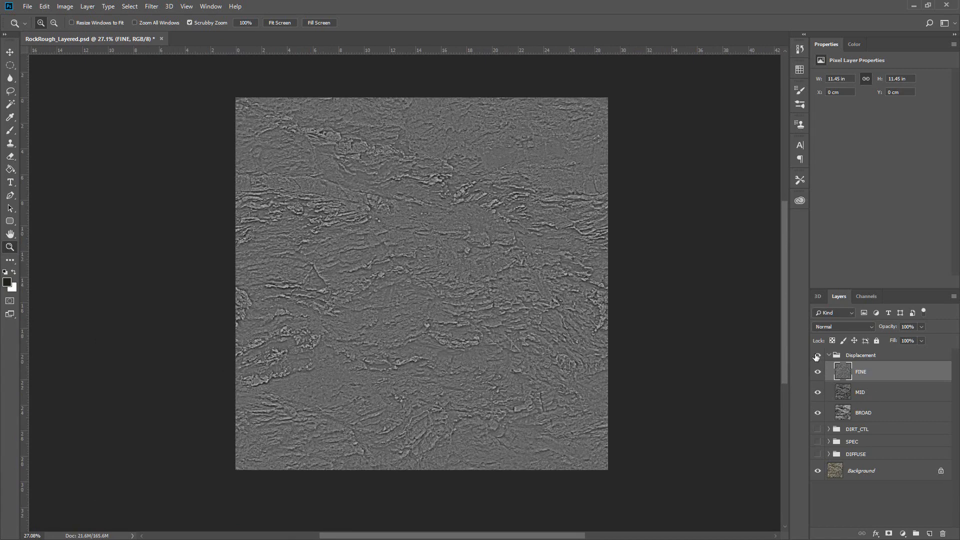
{"action": "left_click", "coordinate": [818, 375]}
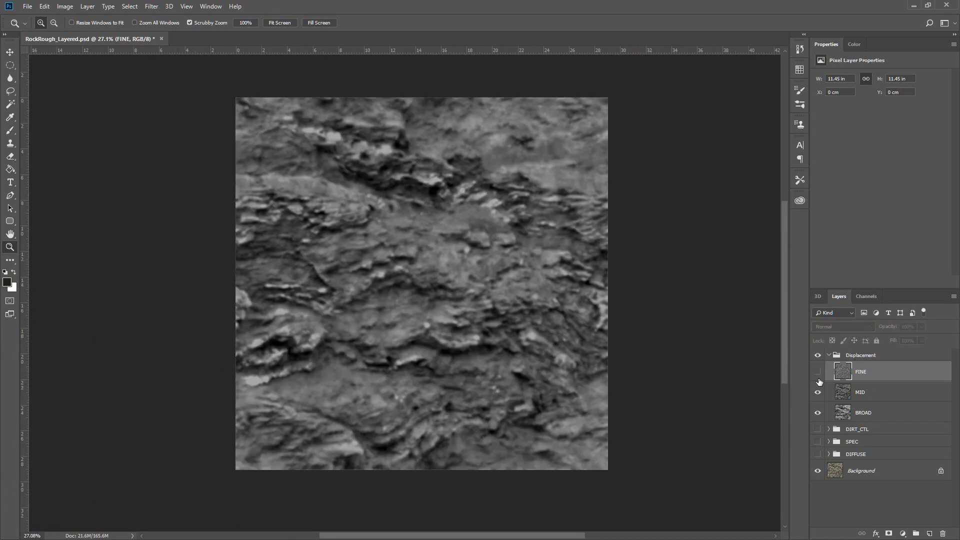
{"action": "left_click", "coordinate": [818, 392]}
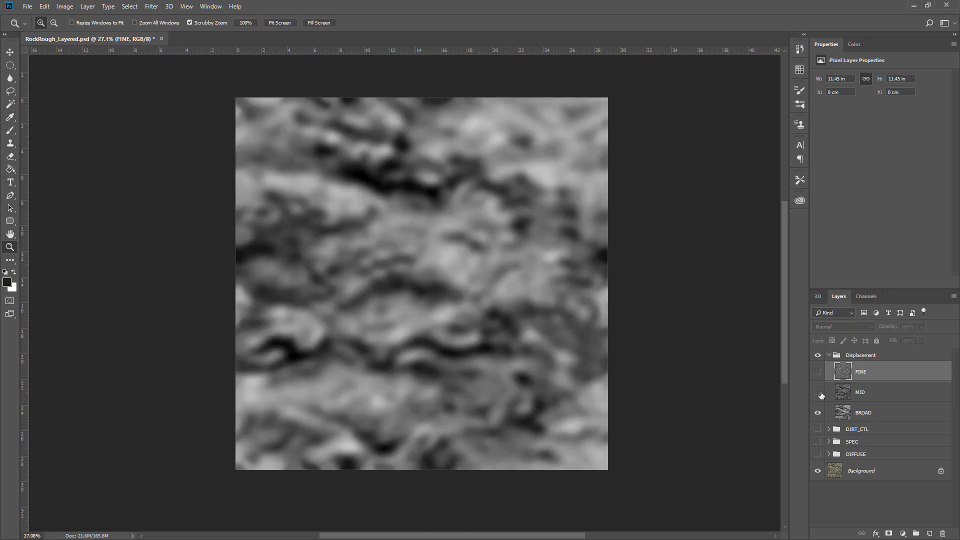
{"action": "left_click", "coordinate": [819, 413]}
{"action": "left_click", "coordinate": [819, 413]}
{"action": "left_click", "coordinate": [816, 393]}
{"action": "left_click", "coordinate": [817, 372]}
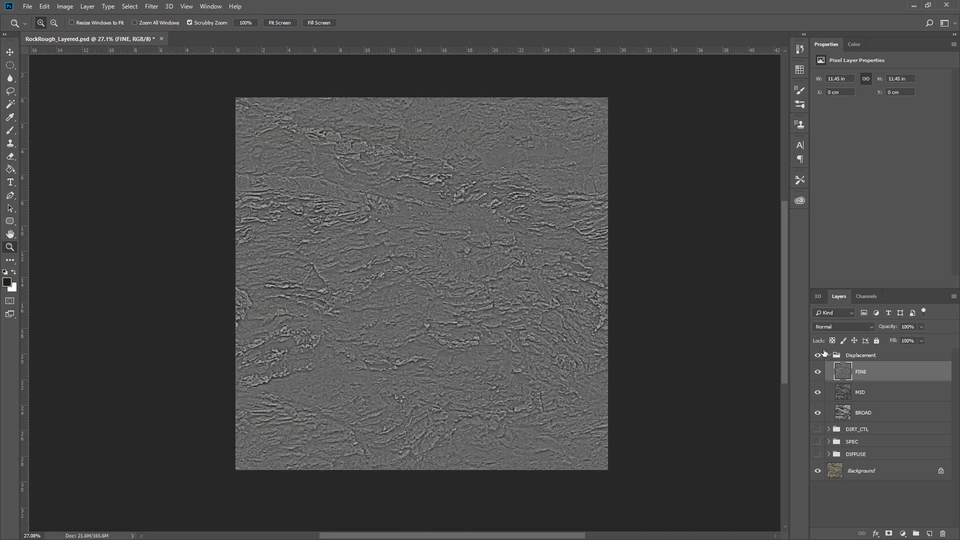
Step: Hide and collapse the Displacement group, and preview the DIRT_CTL, SPEC and DIFFUSE groups one at a time
{"action": "left_click", "coordinate": [816, 355]}
{"action": "left_click", "coordinate": [829, 355]}
{"action": "left_click", "coordinate": [818, 368]}
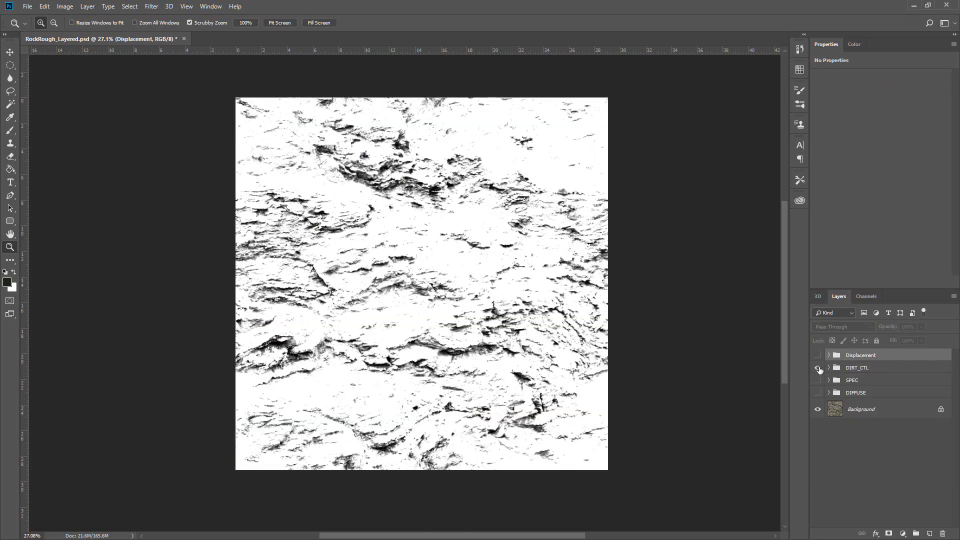
{"action": "left_click", "coordinate": [818, 368]}
{"action": "left_click", "coordinate": [819, 380]}
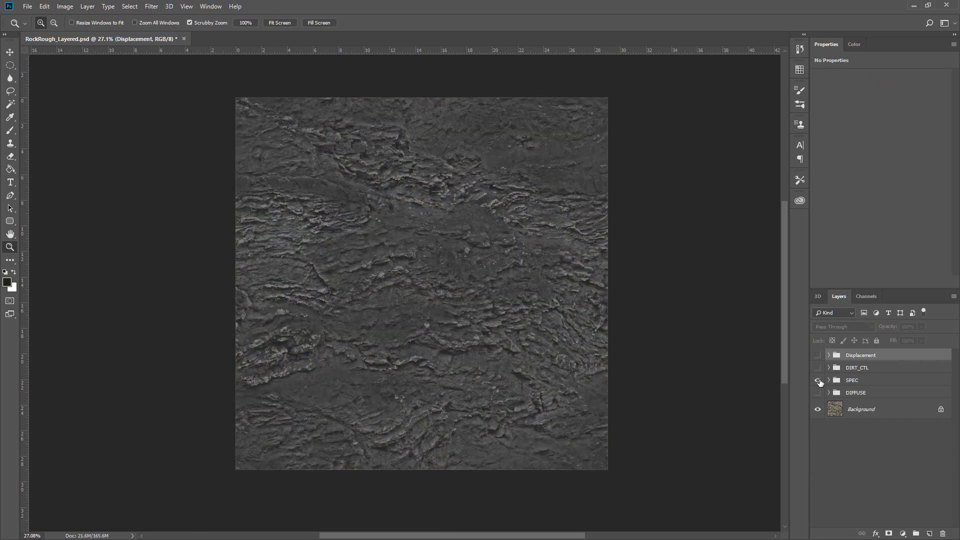
{"action": "left_click", "coordinate": [818, 380]}
{"action": "left_click", "coordinate": [817, 393]}
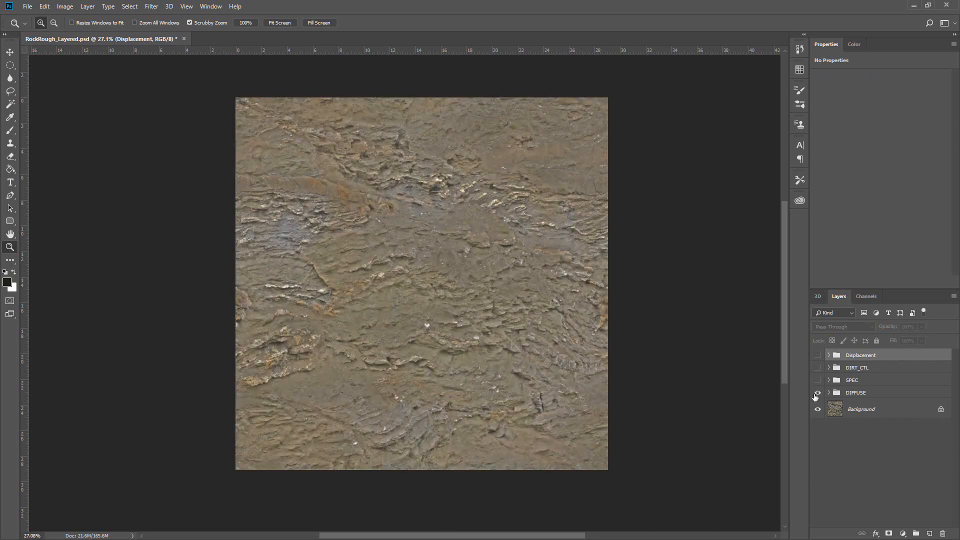
{"action": "left_click", "coordinate": [818, 393]}
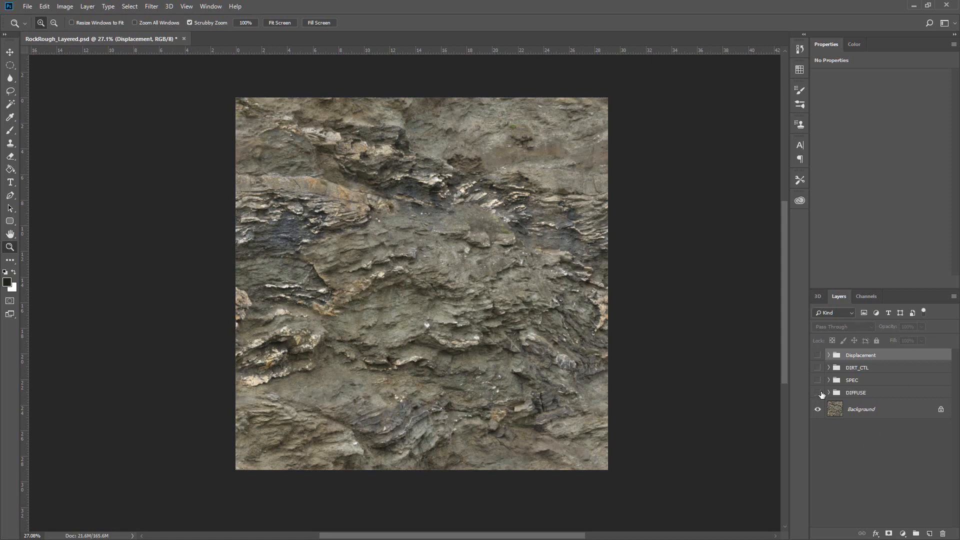
Step: Show the DIFFUSE group, start saving the document under a new name, and create a DEMO folder inside sourceimages
{"action": "left_click", "coordinate": [817, 393]}
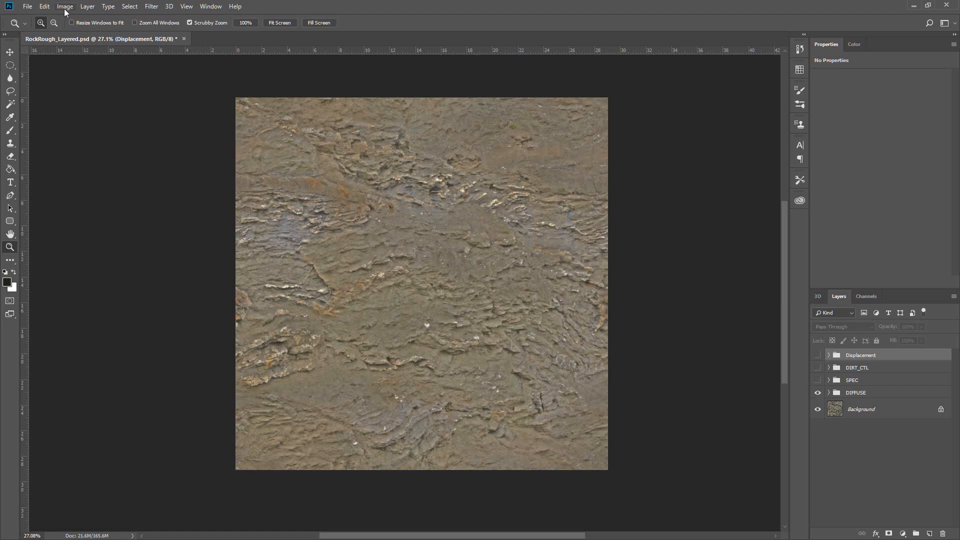
{"action": "left_click", "coordinate": [26, 7]}
{"action": "left_click", "coordinate": [120, 118]}
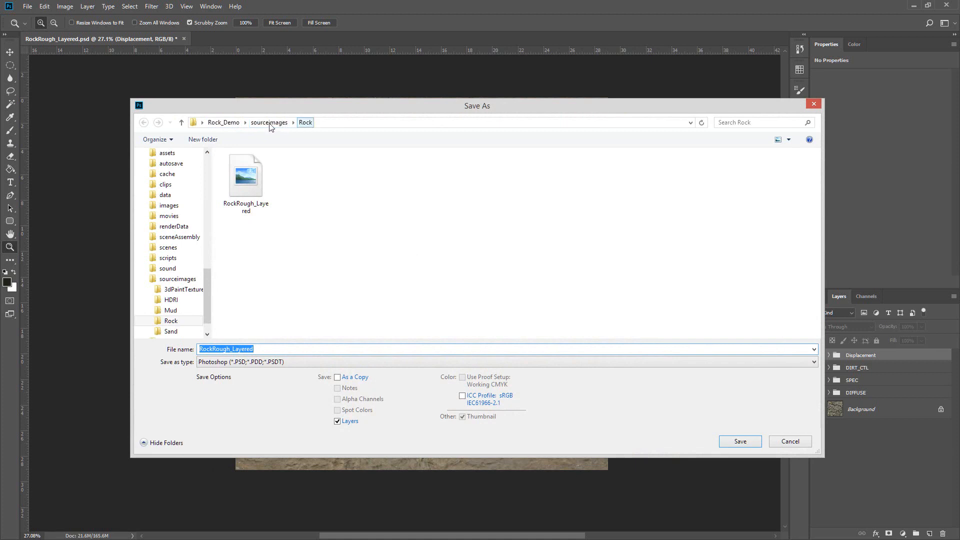
{"action": "left_click", "coordinate": [266, 362]}
{"action": "left_click", "coordinate": [301, 244]}
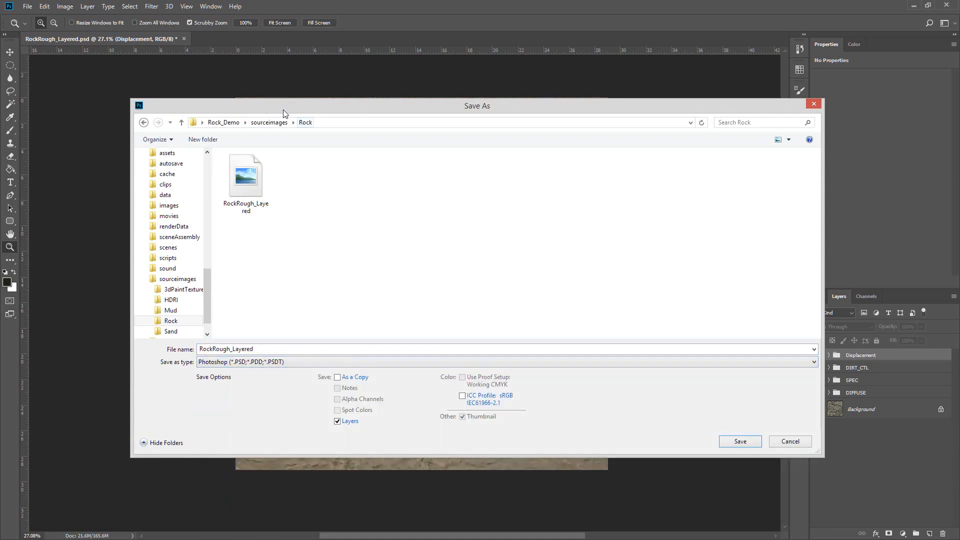
{"action": "left_click", "coordinate": [270, 123]}
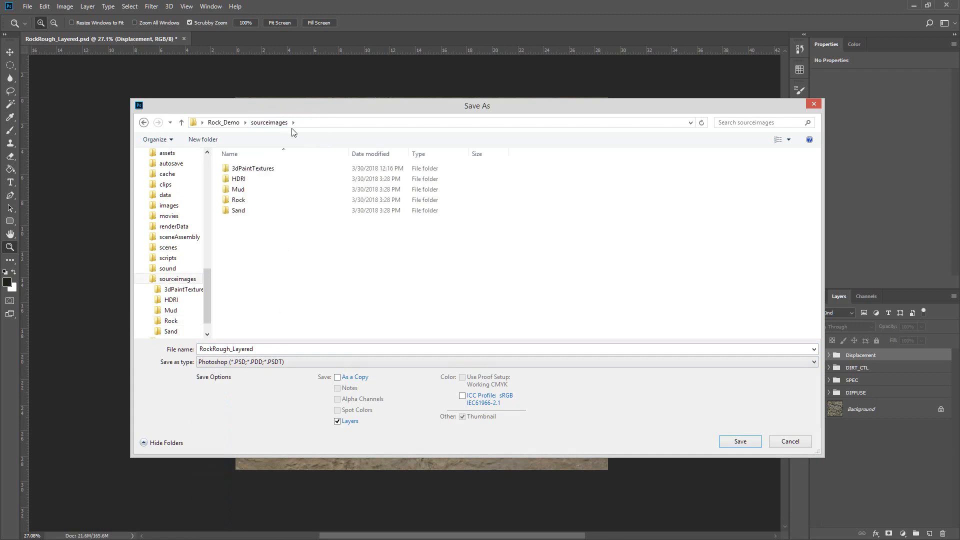
{"action": "left_click", "coordinate": [203, 139]}
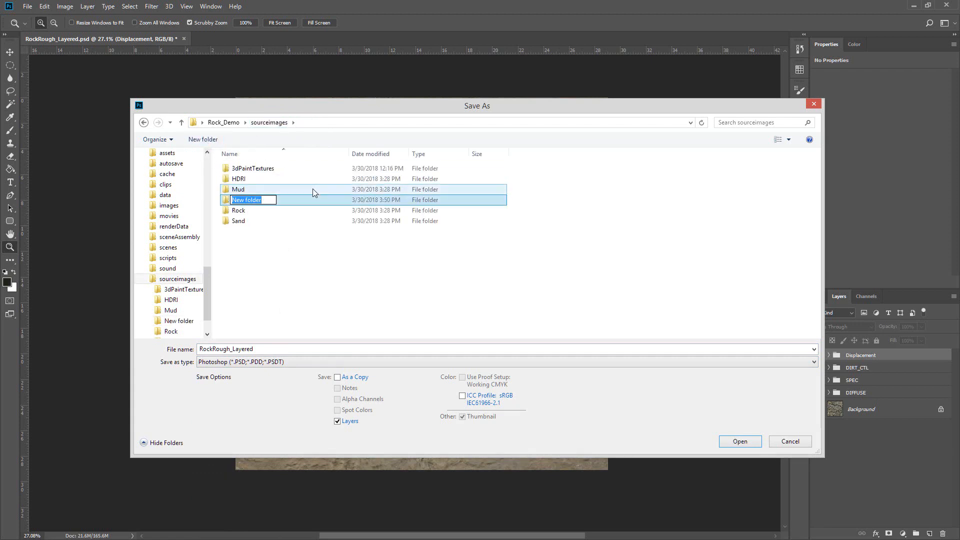
{"action": "type", "text": "DEMO"}
{"action": "key", "text": "Return"}
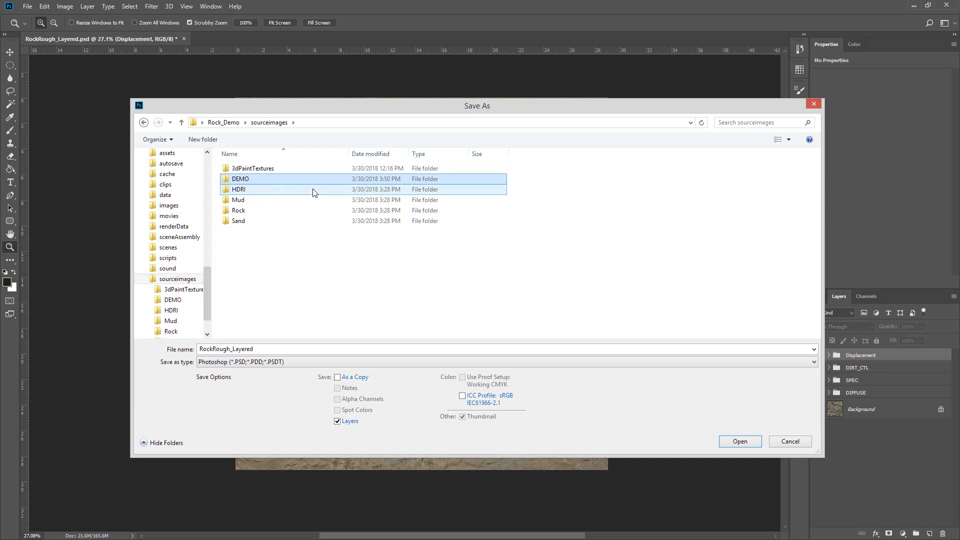
Step: Save the diffuse texture in the DEMO folder as an uncompressed TIFF copy named RockRough_DIFFUSE, without layers
{"action": "double_click", "coordinate": [268, 179]}
{"action": "left_click", "coordinate": [292, 362]}
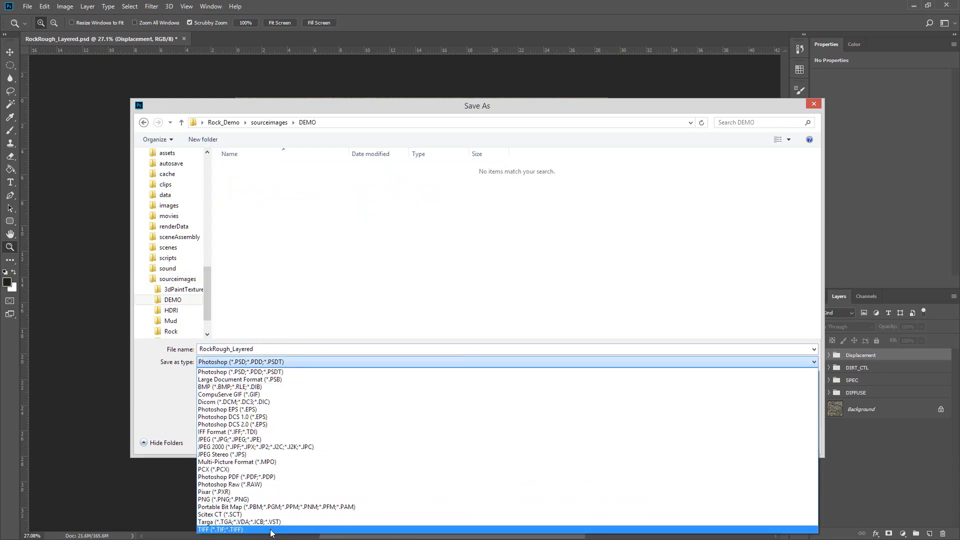
{"action": "left_click", "coordinate": [284, 529]}
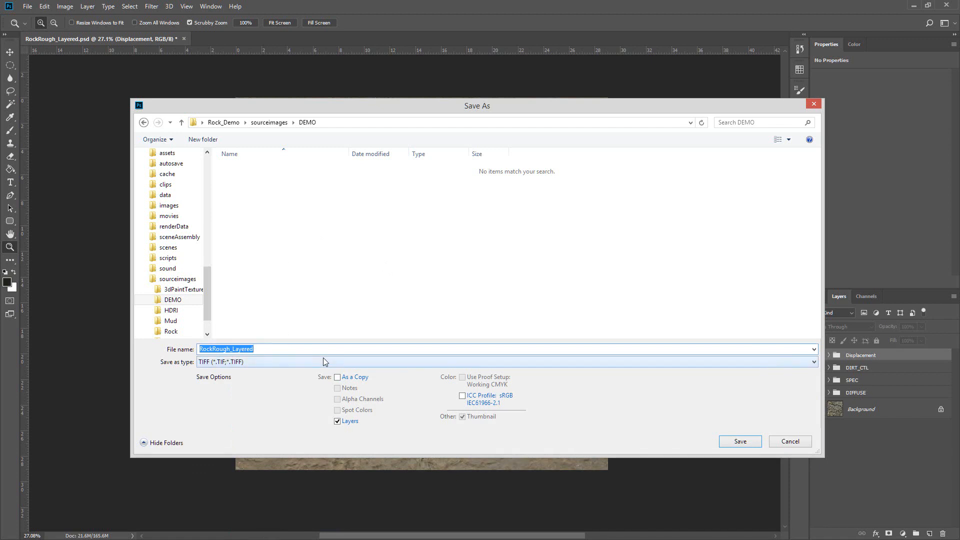
{"action": "type", "text": "R"}
{"action": "left_click", "coordinate": [337, 422]}
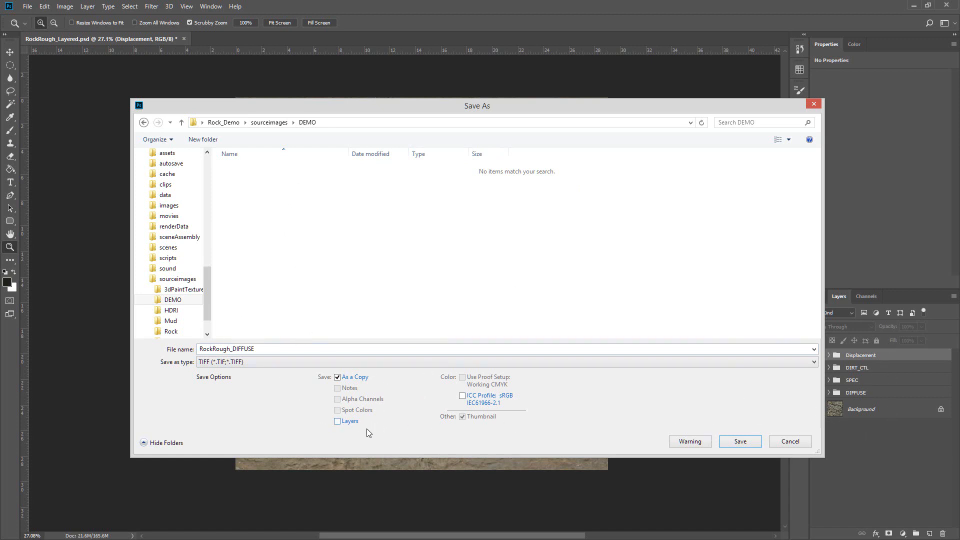
{"action": "double_click", "coordinate": [235, 349]}
{"action": "left_click", "coordinate": [269, 350]}
{"action": "left_click", "coordinate": [740, 442]}
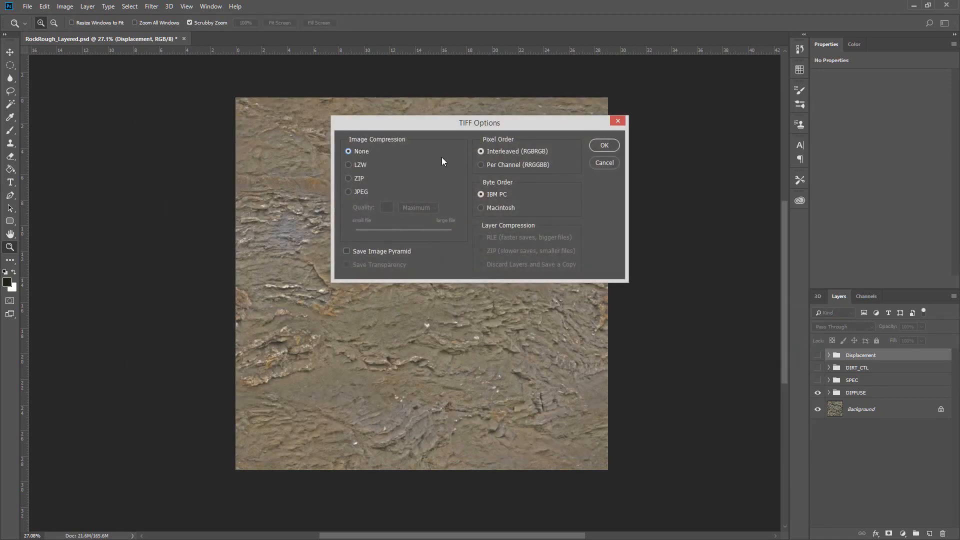
{"action": "left_click", "coordinate": [603, 146]}
Step: Show the SPEC group and set up a save in TIFF format to the sourceimages DEMO folder
{"action": "left_click", "coordinate": [818, 381]}
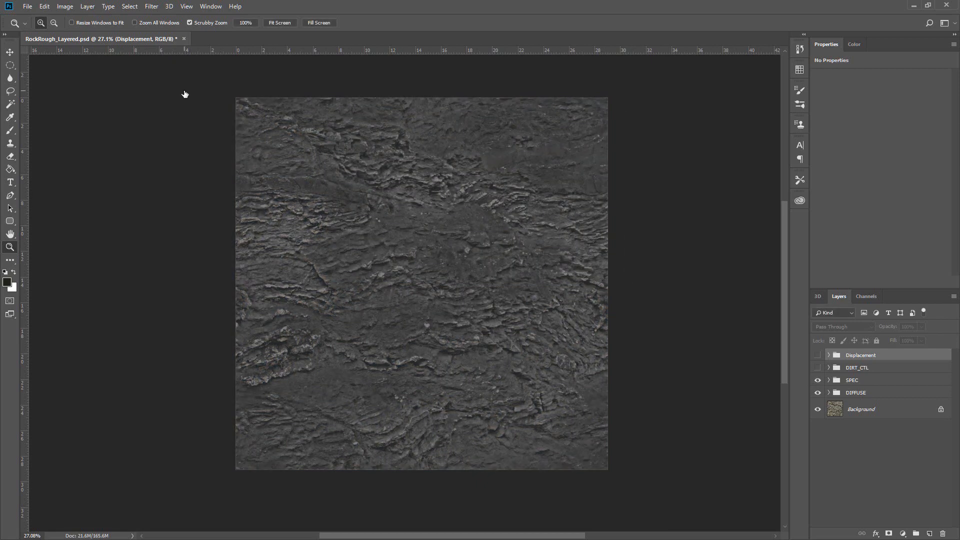
{"action": "left_click", "coordinate": [27, 6]}
{"action": "left_click", "coordinate": [69, 119]}
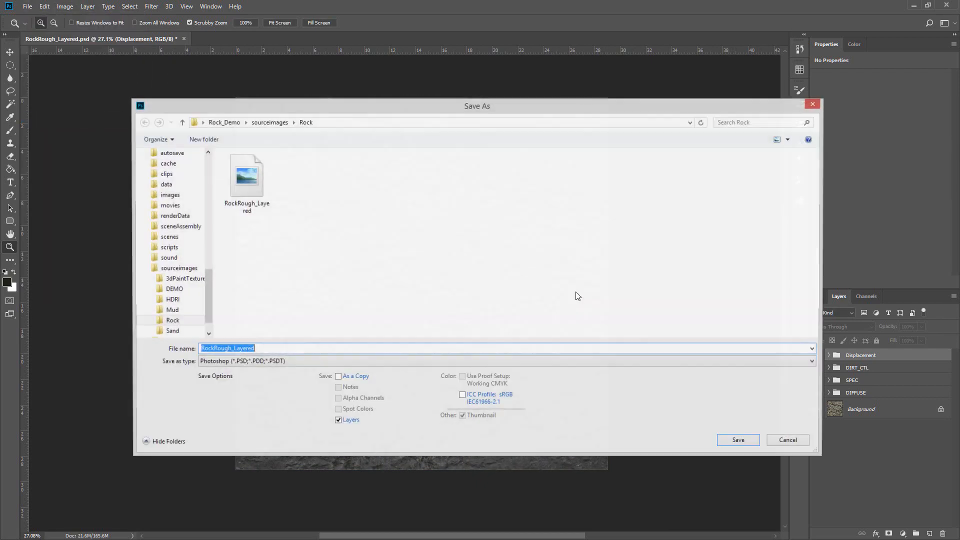
{"action": "left_click", "coordinate": [288, 362]}
{"action": "left_click", "coordinate": [251, 530]}
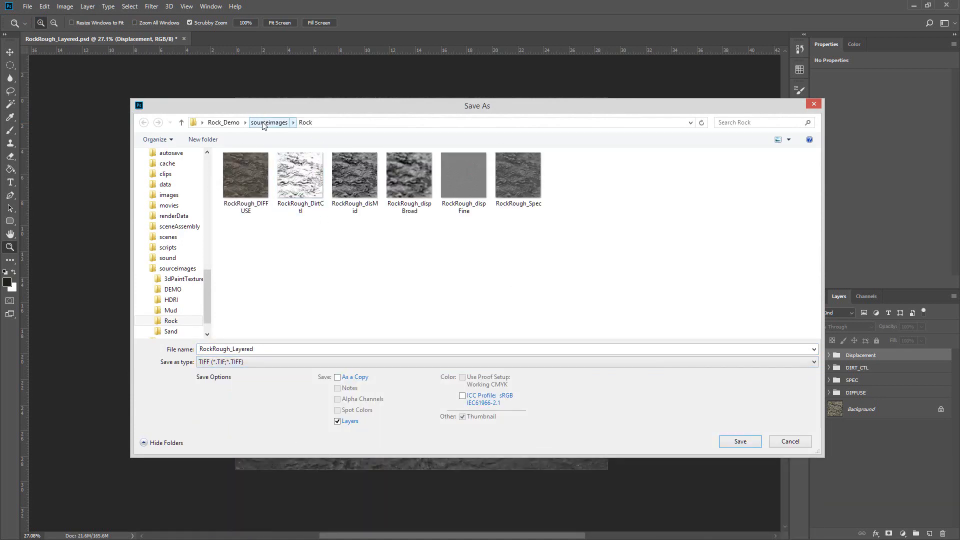
{"action": "left_click", "coordinate": [264, 123]}
{"action": "double_click", "coordinate": [240, 181]}
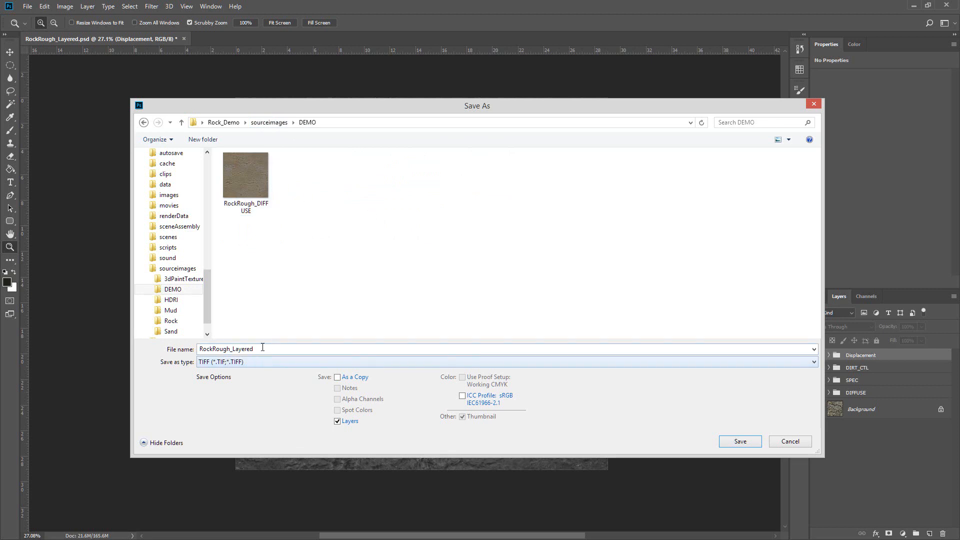
Step: Exclude layers, name the copy RockRough_SPEC, and save it with the default TIFF options
{"action": "double_click", "coordinate": [262, 348]}
{"action": "left_click", "coordinate": [349, 422]}
{"action": "left_click", "coordinate": [300, 354]}
{"action": "left_click", "coordinate": [301, 357]}
{"action": "left_click", "coordinate": [301, 353]}
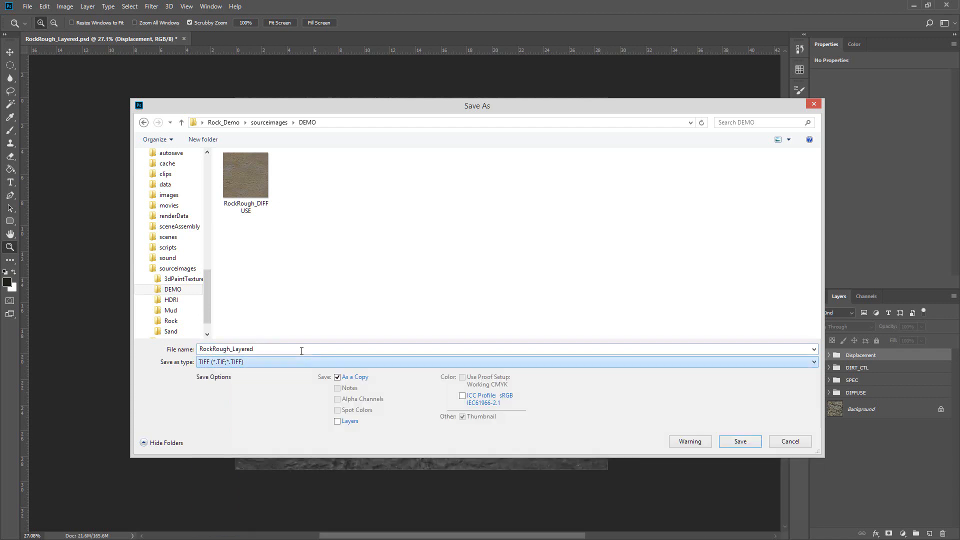
{"action": "left_click", "coordinate": [302, 350]}
{"action": "key", "text": "Right"}
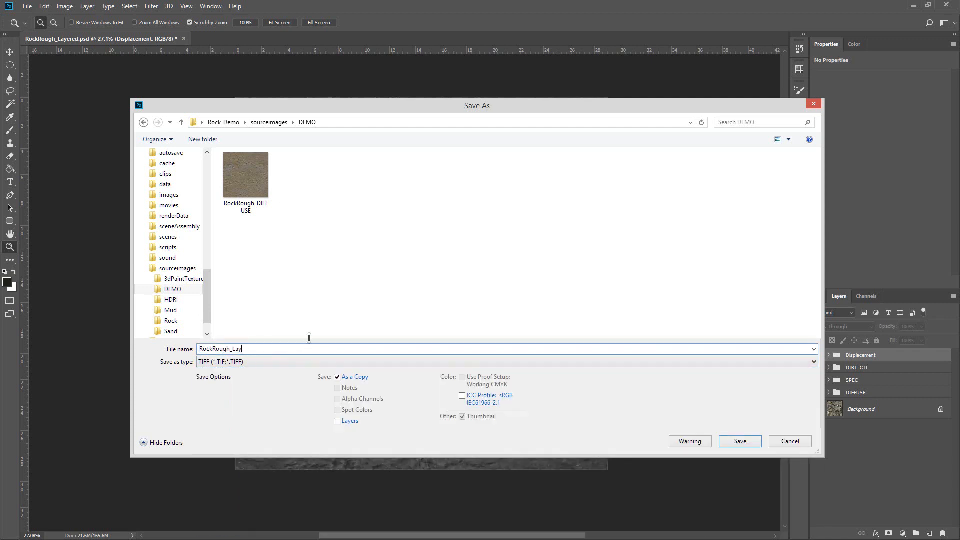
{"action": "key", "text": "BackSpace"}
{"action": "type", "text": "SPEC"}
{"action": "key", "text": "Return"}
{"action": "key", "text": "Return"}
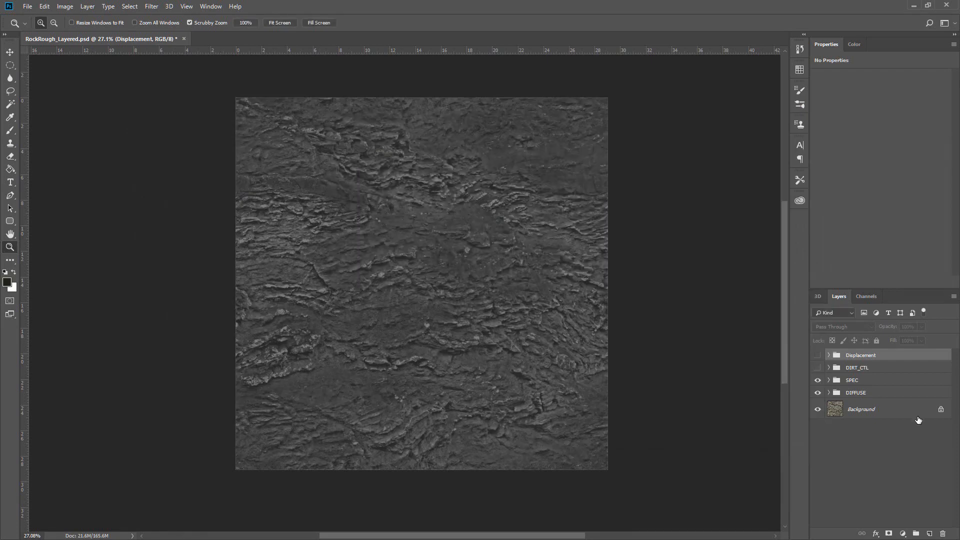
Step: Show the DIRT_CTL group and set up a TIFF save to the DEMO folder
{"action": "left_click", "coordinate": [818, 368]}
{"action": "left_click", "coordinate": [27, 6]}
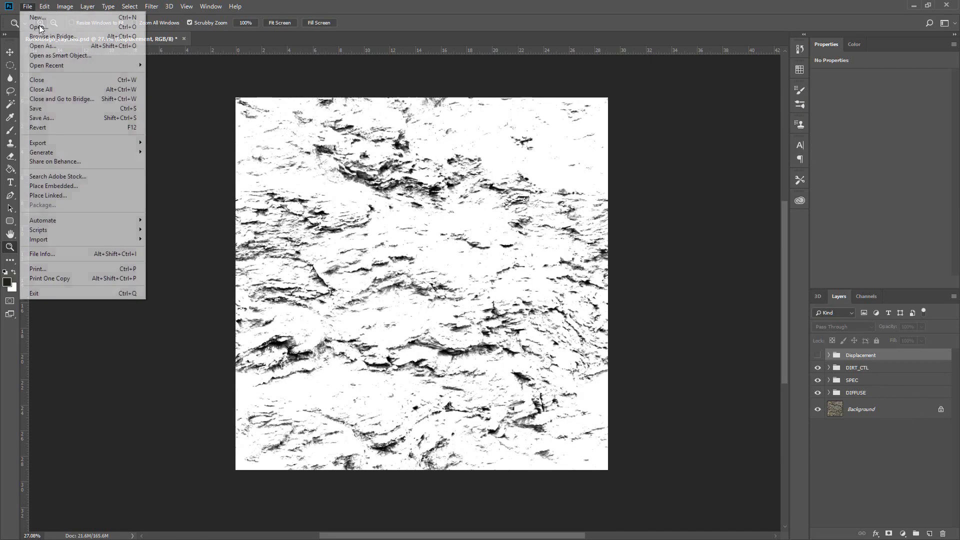
{"action": "left_click", "coordinate": [68, 118]}
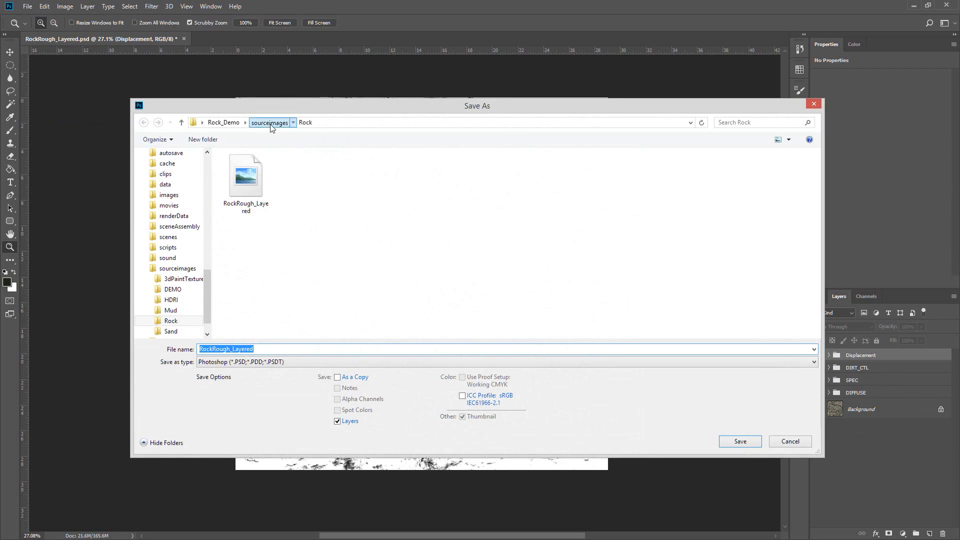
{"action": "double_click", "coordinate": [264, 180]}
{"action": "left_click", "coordinate": [260, 362]}
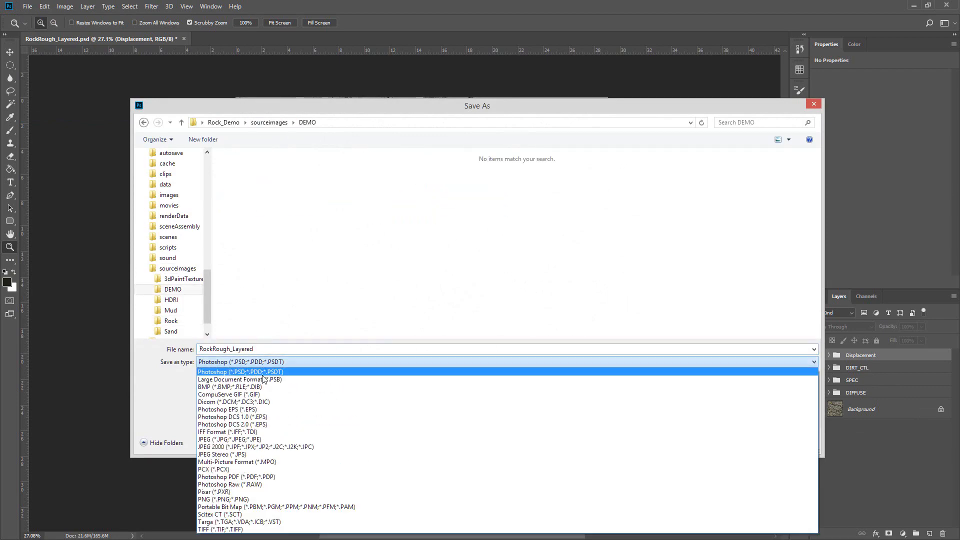
{"action": "left_click", "coordinate": [262, 529]}
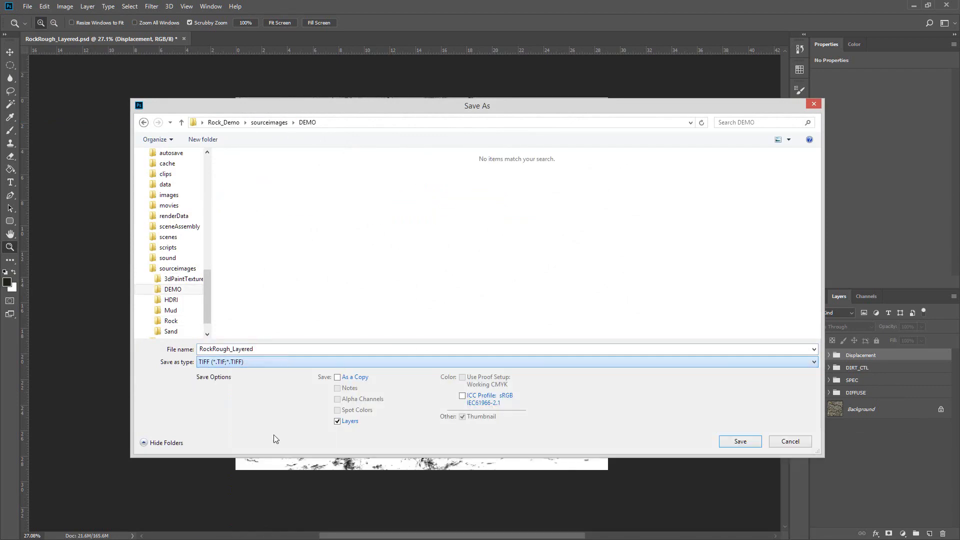
Step: Name the copy RockRough_DIRT_CTL, exclude layers, and save it as an uncompressed TIFF
{"action": "left_click", "coordinate": [288, 350]}
{"action": "left_click_drag", "start_coordinate": [288, 350], "coordinate": [237, 349]}
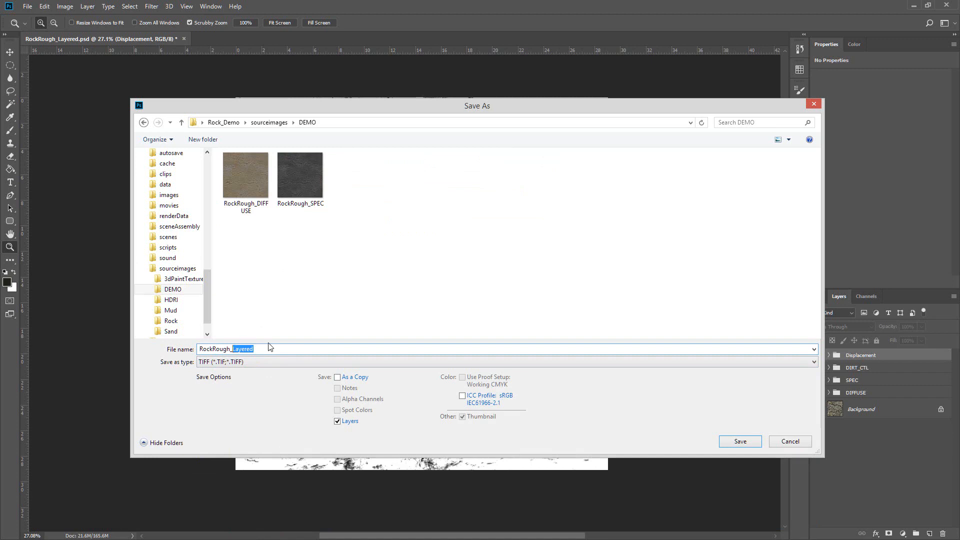
{"action": "type", "text": "DIRTCT"}
{"action": "left_click", "coordinate": [350, 421]}
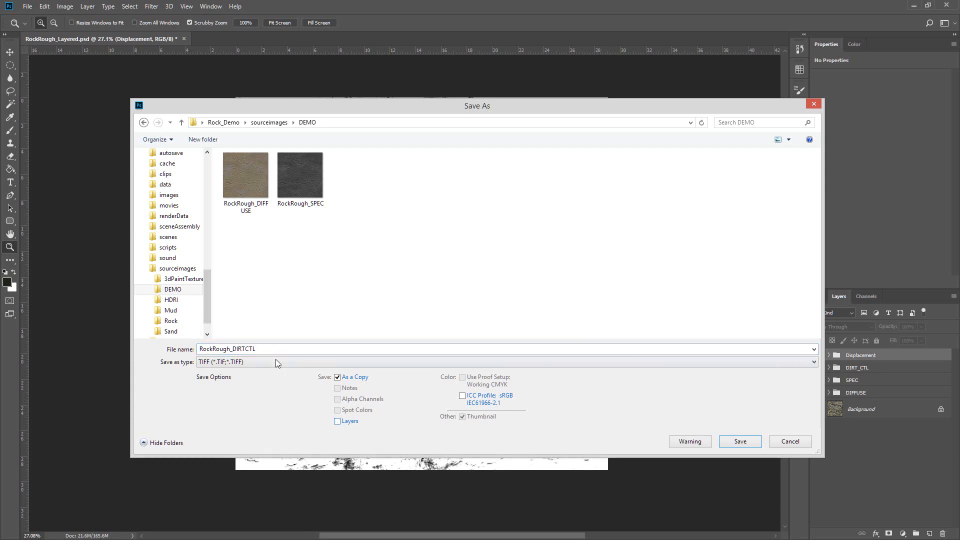
{"action": "double_click", "coordinate": [291, 348]}
{"action": "left_click", "coordinate": [291, 348]}
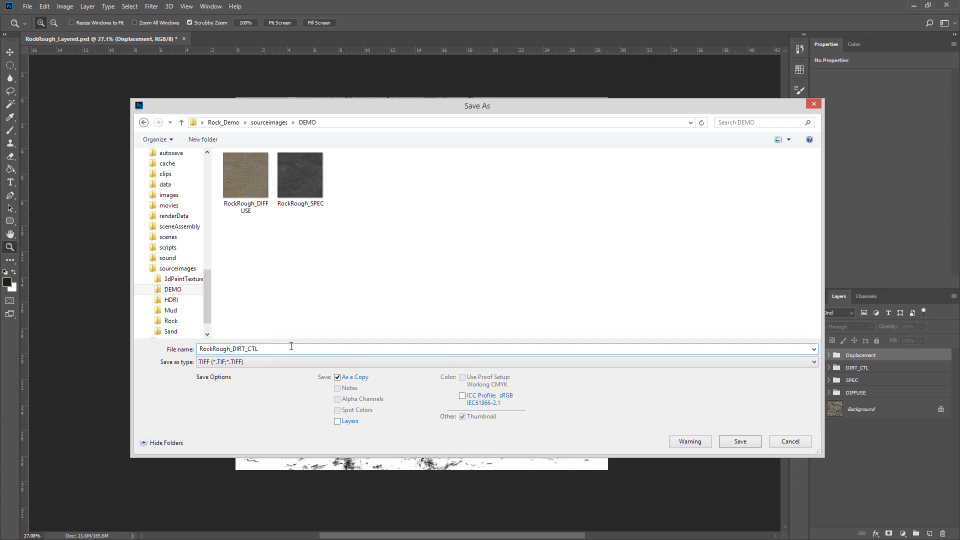
{"action": "left_click", "coordinate": [740, 441]}
{"action": "left_click", "coordinate": [609, 143]}
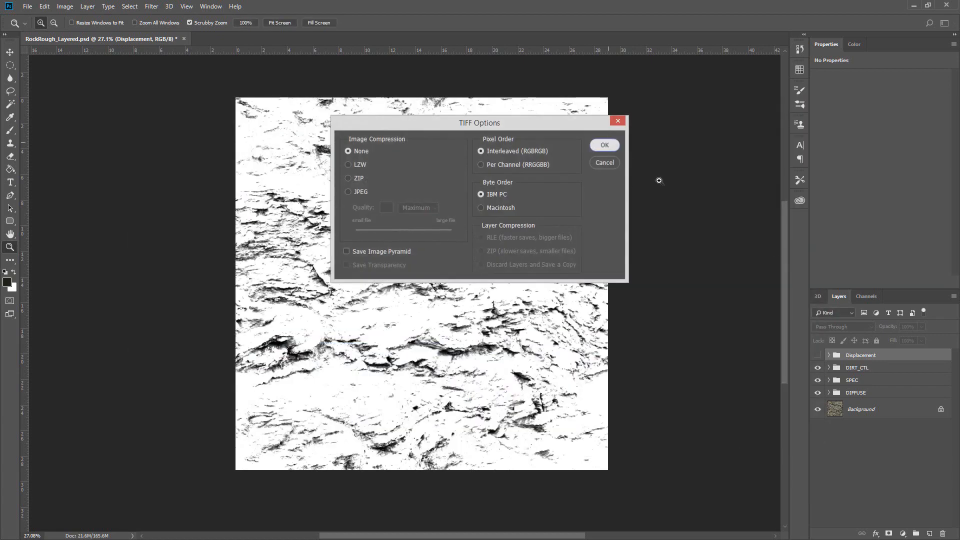
Step: Show and expand the Displacement group, and hide its FINE and MID layers to leave only BROAD visible
{"action": "left_click", "coordinate": [818, 355]}
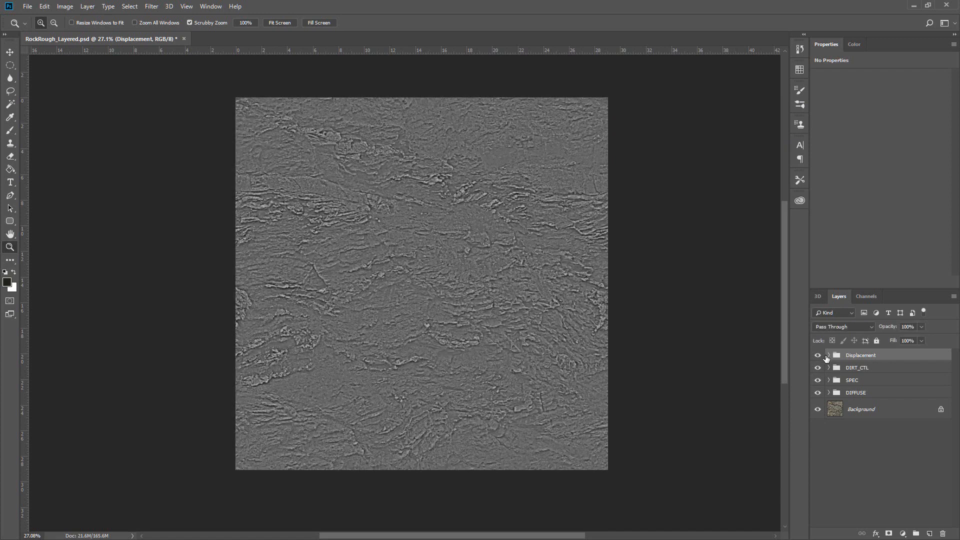
{"action": "left_click", "coordinate": [829, 356]}
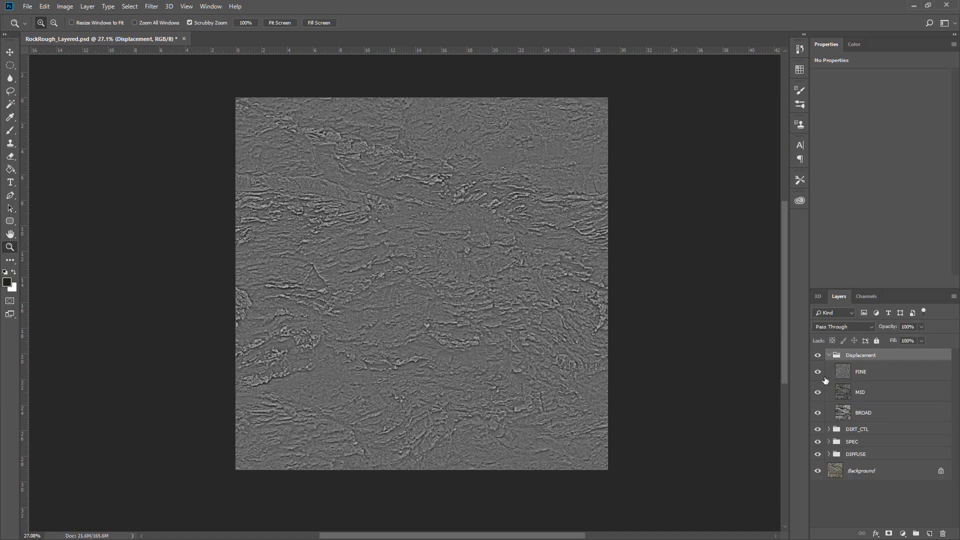
{"action": "left_click", "coordinate": [819, 372]}
{"action": "left_click", "coordinate": [818, 392]}
Step: Set up a save of the broad displacement map in TIFF format to the sourceimages DEMO folder
{"action": "left_click", "coordinate": [28, 7]}
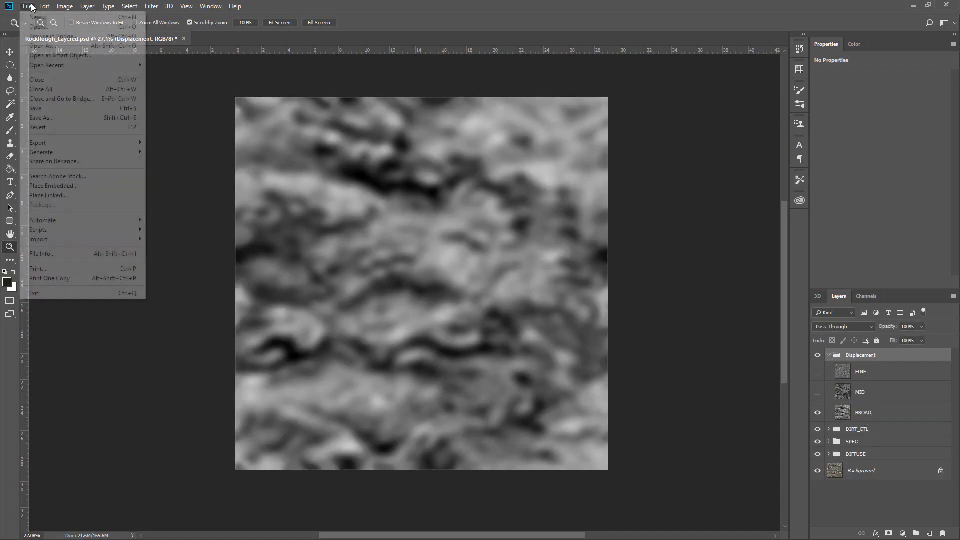
{"action": "left_click", "coordinate": [56, 118]}
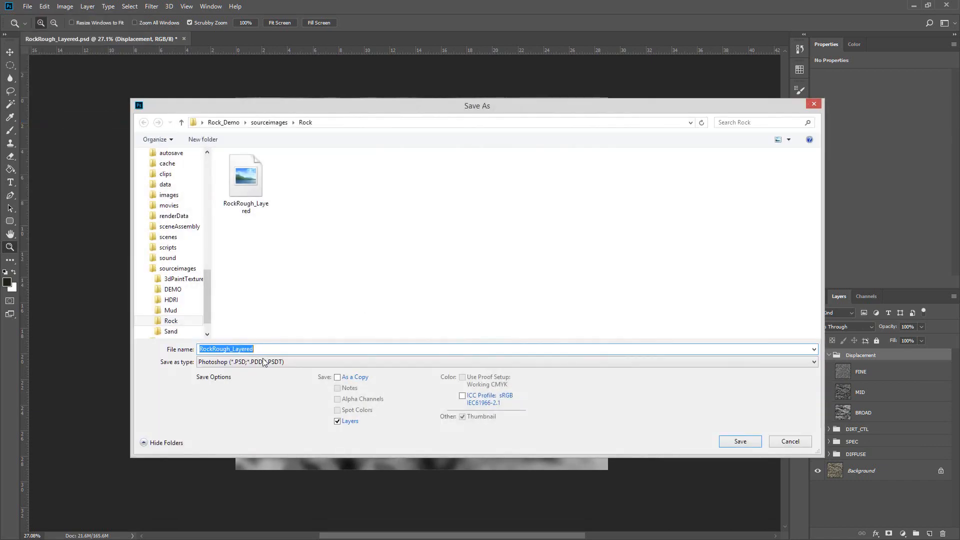
{"action": "left_click", "coordinate": [264, 362]}
{"action": "left_click", "coordinate": [250, 532]}
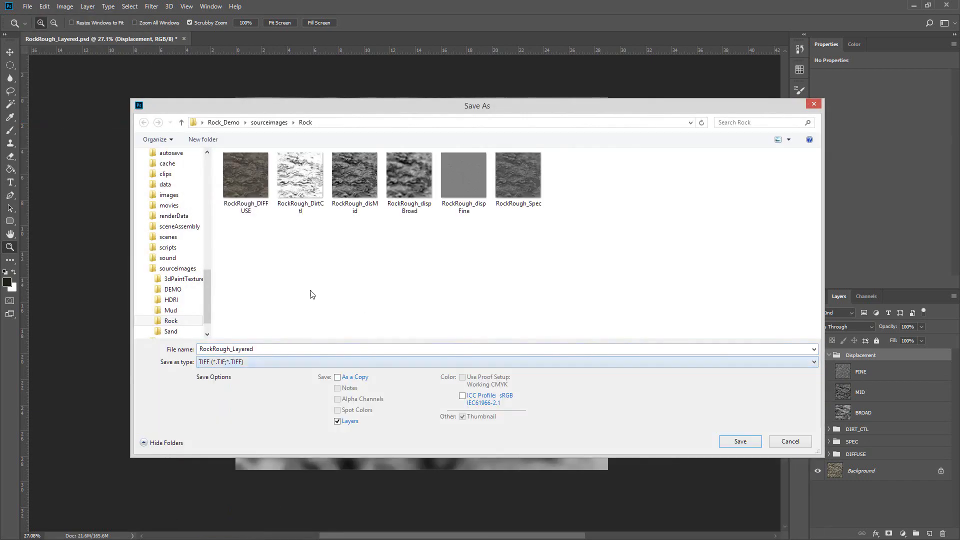
{"action": "left_click", "coordinate": [270, 123]}
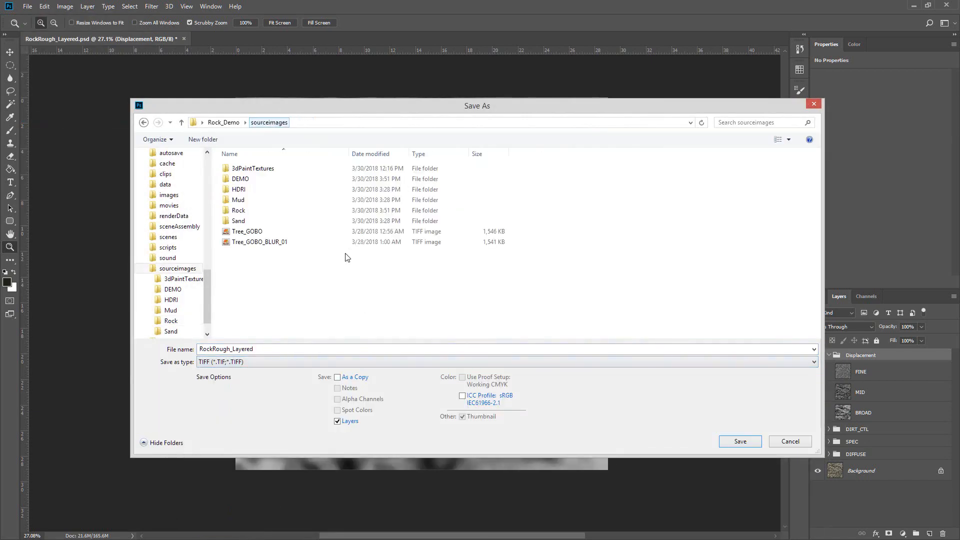
{"action": "double_click", "coordinate": [264, 180]}
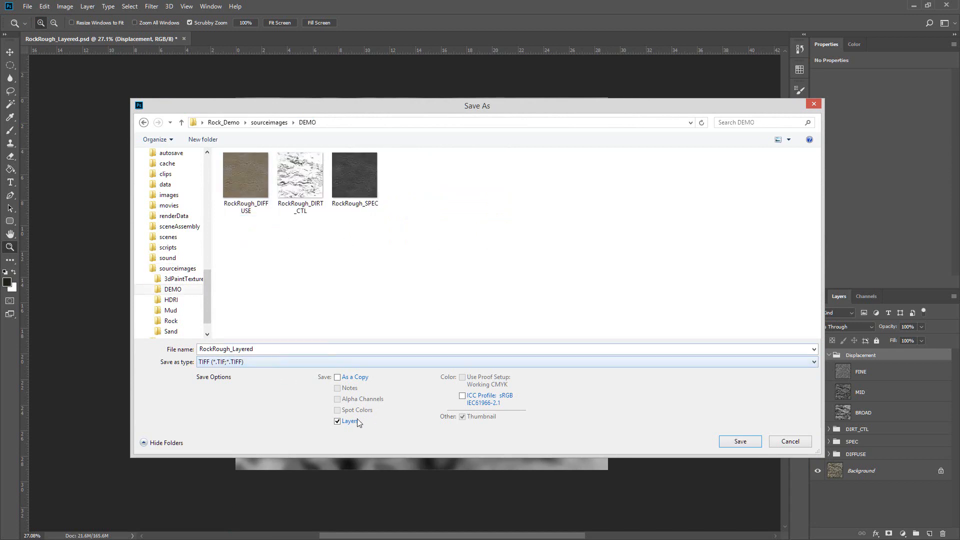
Step: Exclude layers, name the copy RockRough_dispBroad, and save it as a TIFF with the default TIFF options
{"action": "left_click", "coordinate": [338, 421]}
{"action": "left_click", "coordinate": [255, 349]}
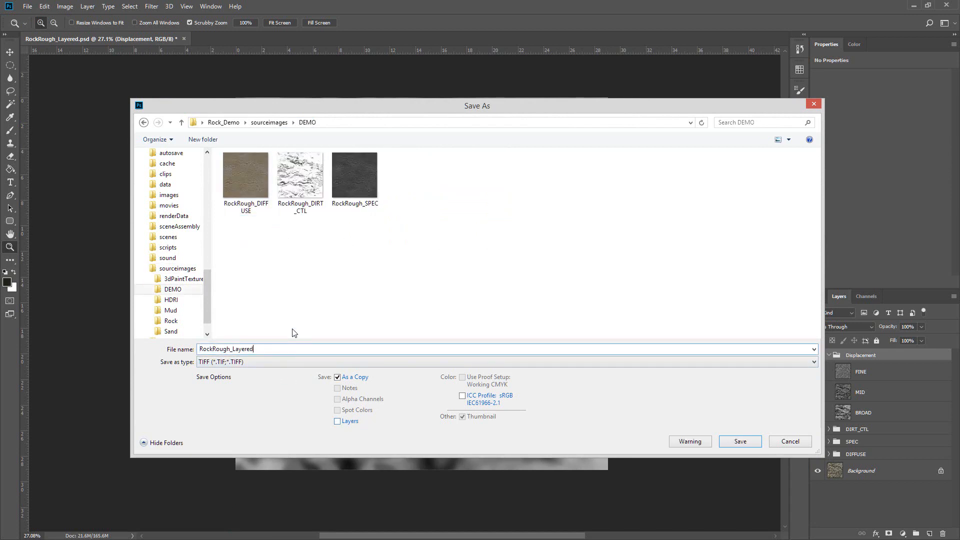
{"action": "key", "text": "BackSpace"}
{"action": "type", "text": "DISP"}
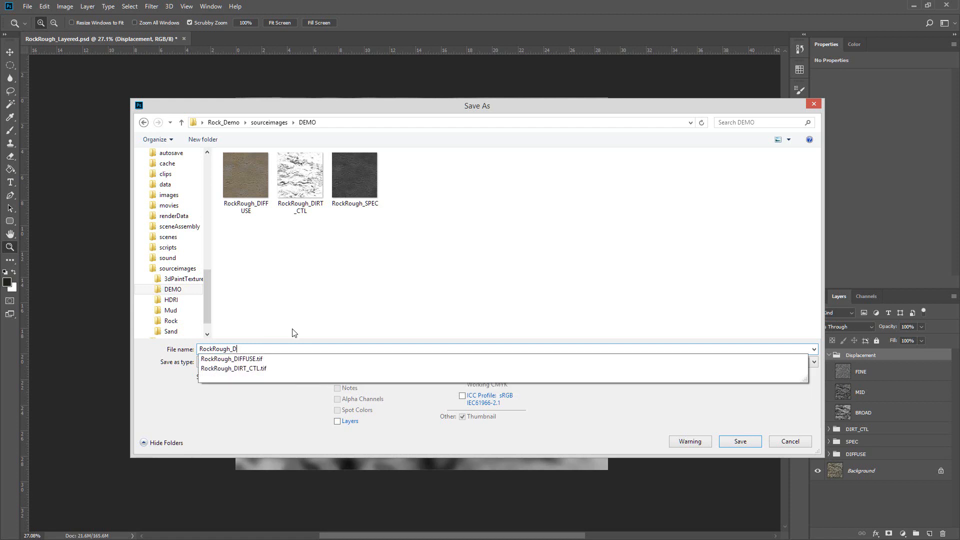
{"action": "key", "text": "BackSpace"}
{"action": "key", "text": "BackSpace"}
{"action": "key", "text": "BackSpace"}
{"action": "key", "text": "BackSpace"}
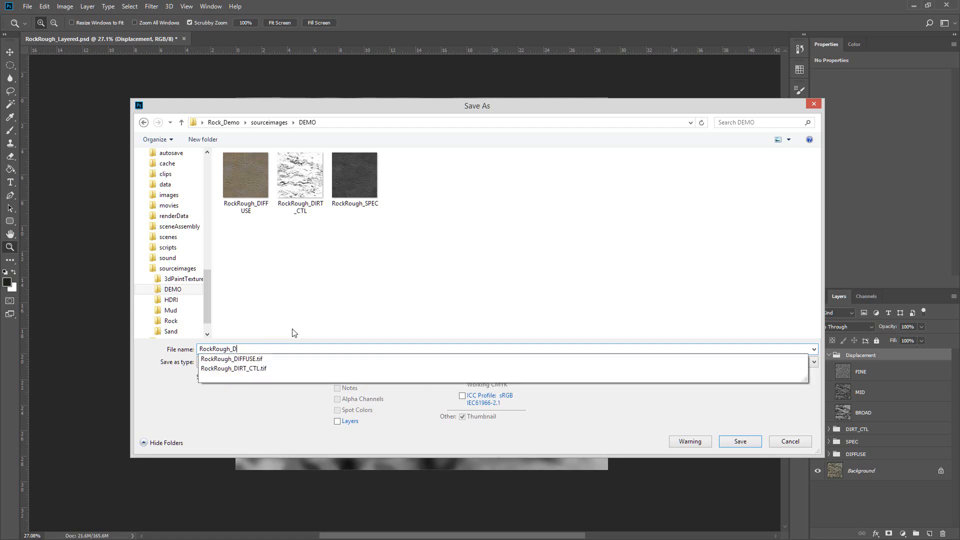
{"action": "type", "text": "dispBroad"}
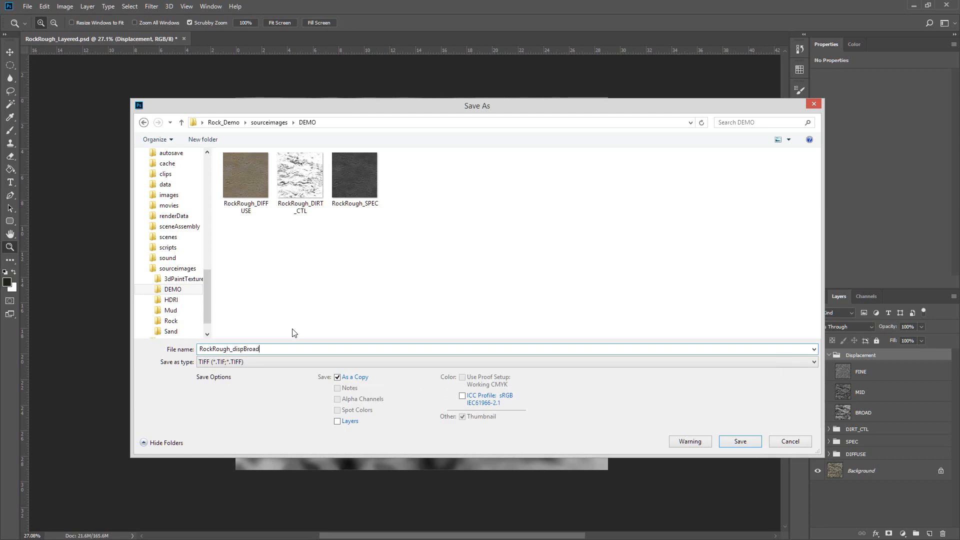
{"action": "key", "text": "Return"}
{"action": "key", "text": "Return"}
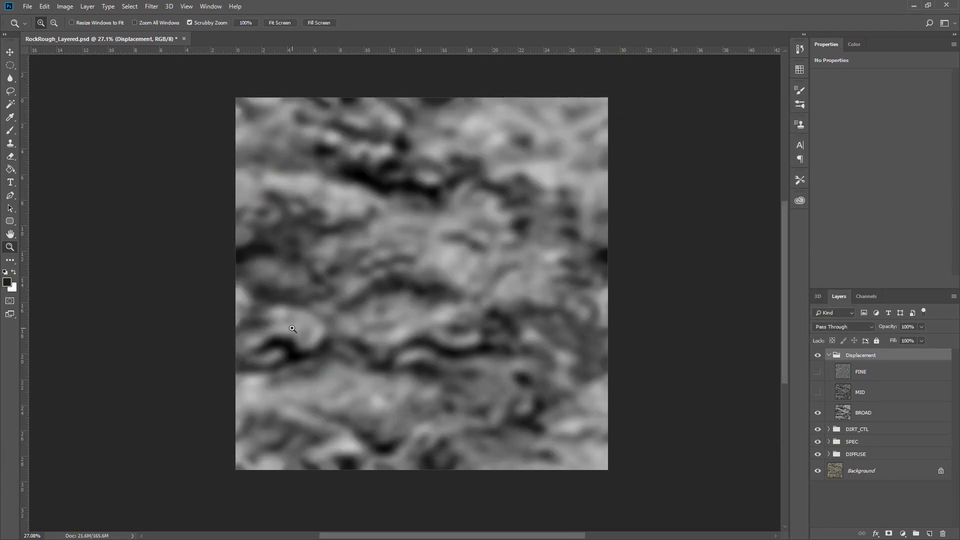
Step: Show the MID displacement layer and set up a TIFF save to the sourceimages DEMO folder
{"action": "left_click", "coordinate": [817, 392]}
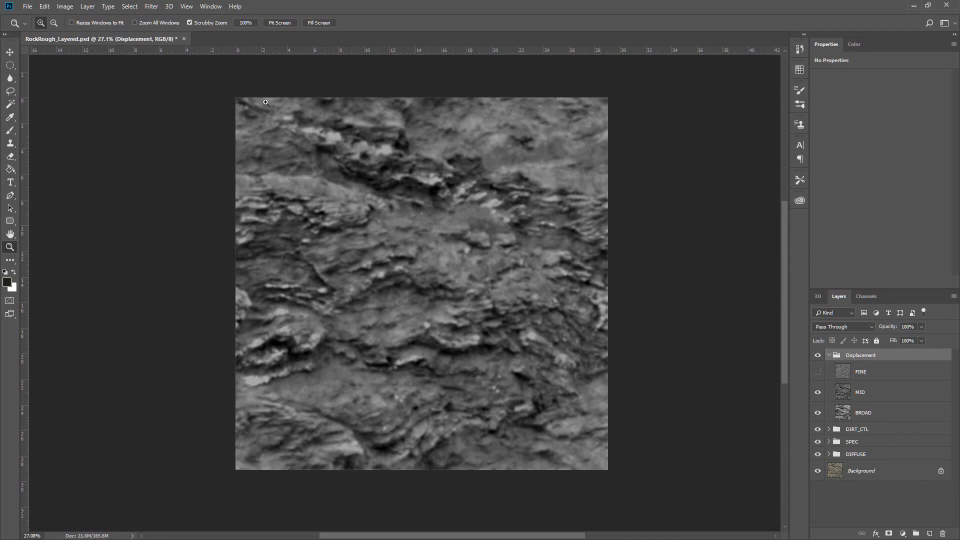
{"action": "left_click", "coordinate": [28, 7]}
{"action": "left_click", "coordinate": [41, 118]}
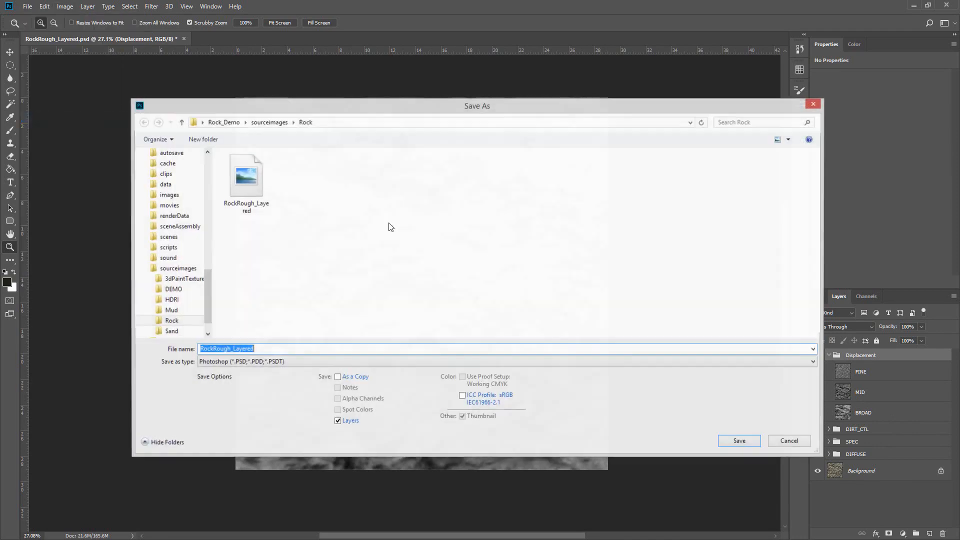
{"action": "left_click", "coordinate": [269, 122]}
{"action": "double_click", "coordinate": [252, 179]}
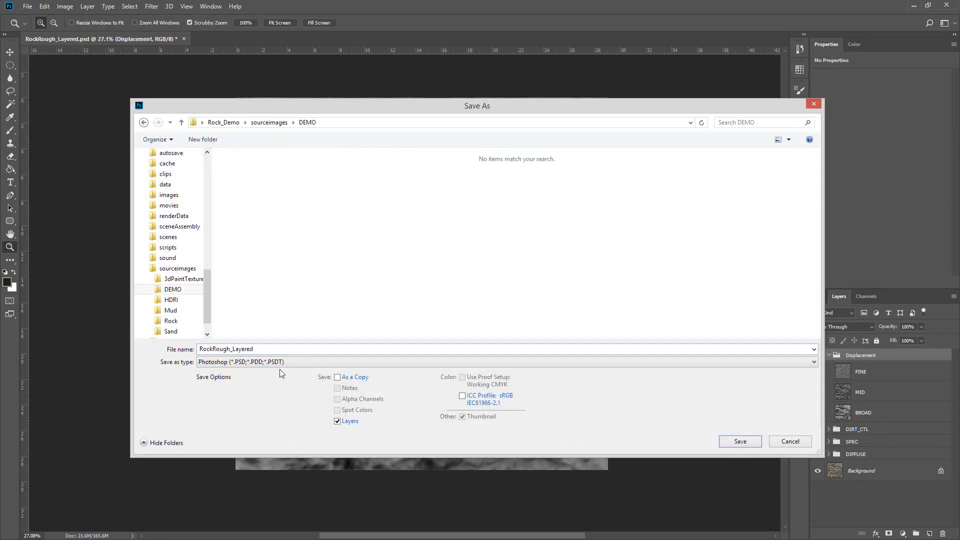
{"action": "left_click", "coordinate": [270, 362]}
{"action": "left_click", "coordinate": [244, 529]}
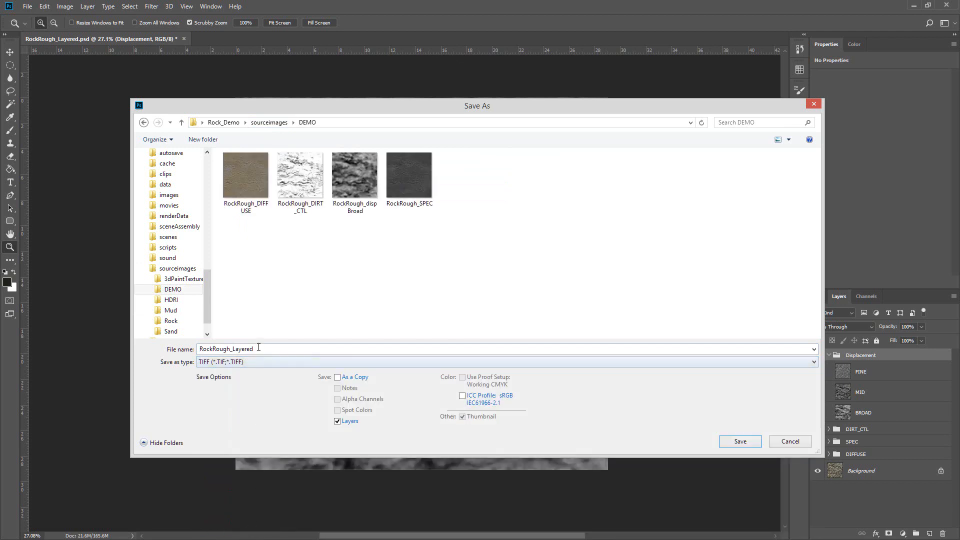
Step: Name the copy RockRough_dispMID, exclude layers, and save it as an uncompressed TIFF
{"action": "left_click", "coordinate": [354, 183]}
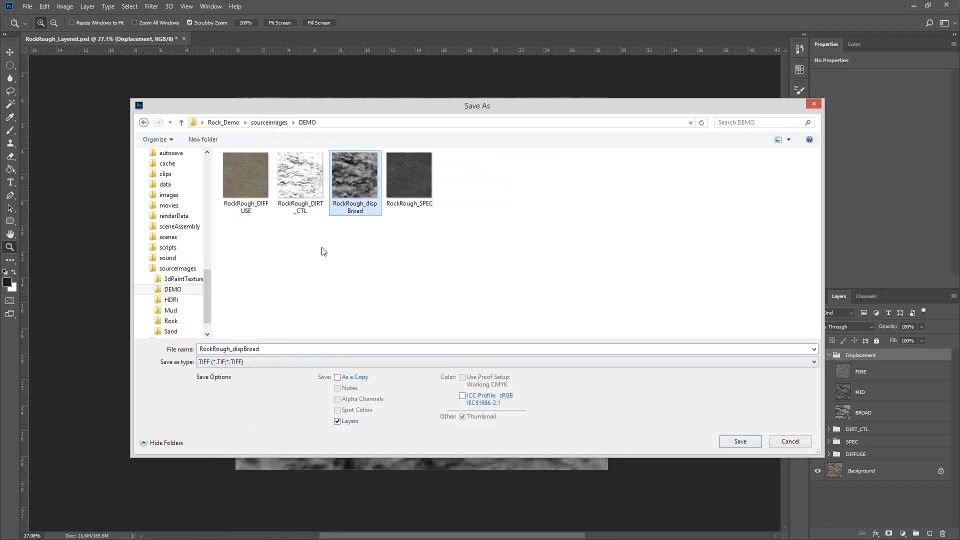
{"action": "left_click", "coordinate": [270, 347]}
{"action": "key", "text": "BackSpace"}
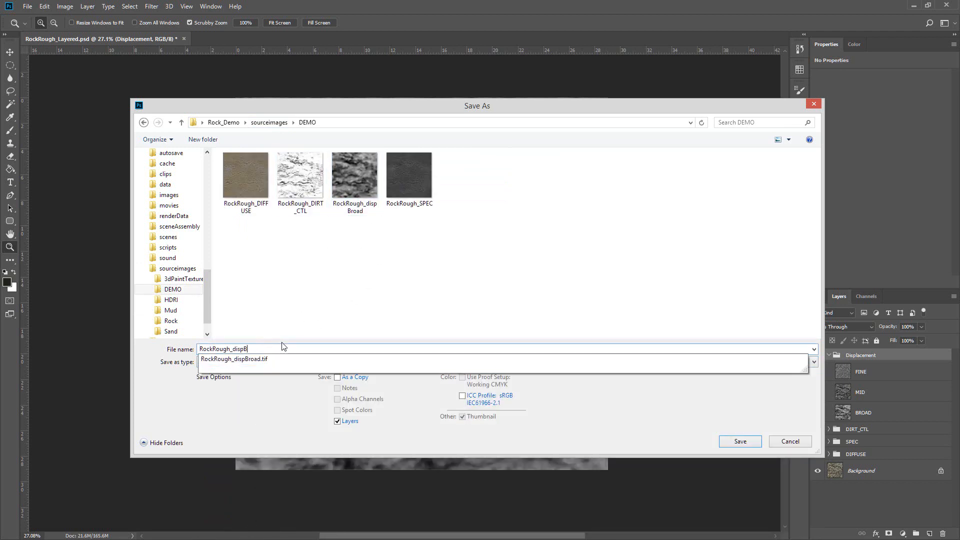
{"action": "key", "text": "BackSpace"}
{"action": "type", "text": "MID"}
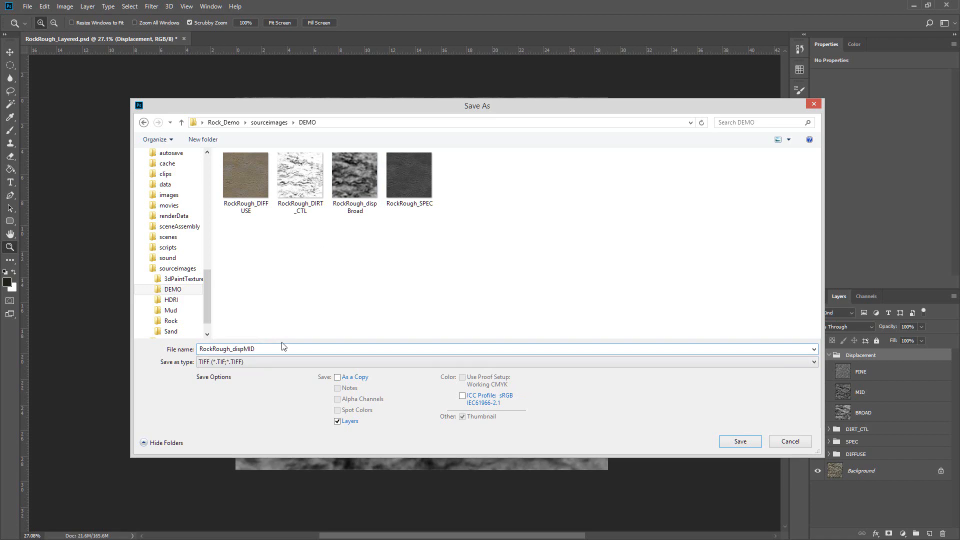
{"action": "left_click", "coordinate": [350, 423]}
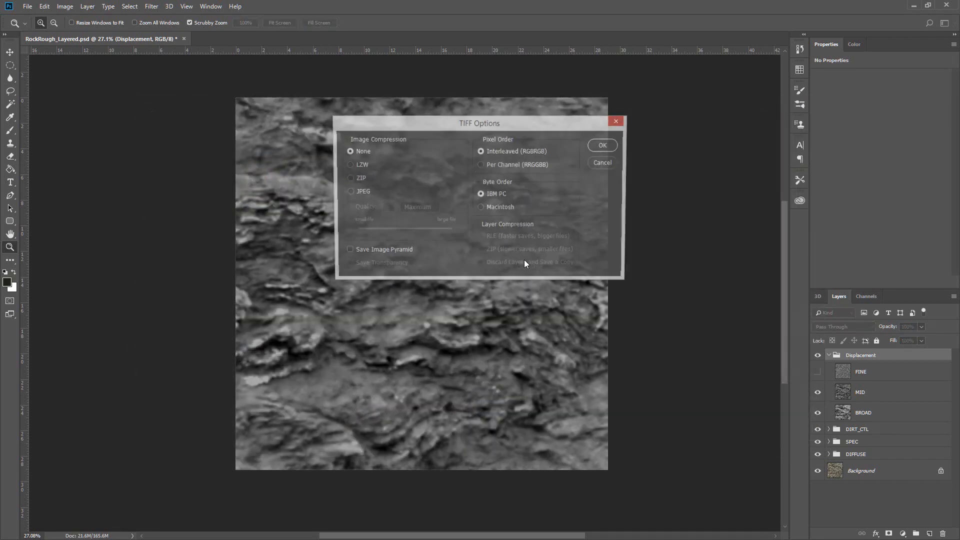
{"action": "left_click", "coordinate": [731, 440]}
{"action": "left_click", "coordinate": [604, 145]}
Step: Show the FINE displacement layer and set up a TIFF save without layers to the sourceimages DEMO folder
{"action": "left_click", "coordinate": [817, 371]}
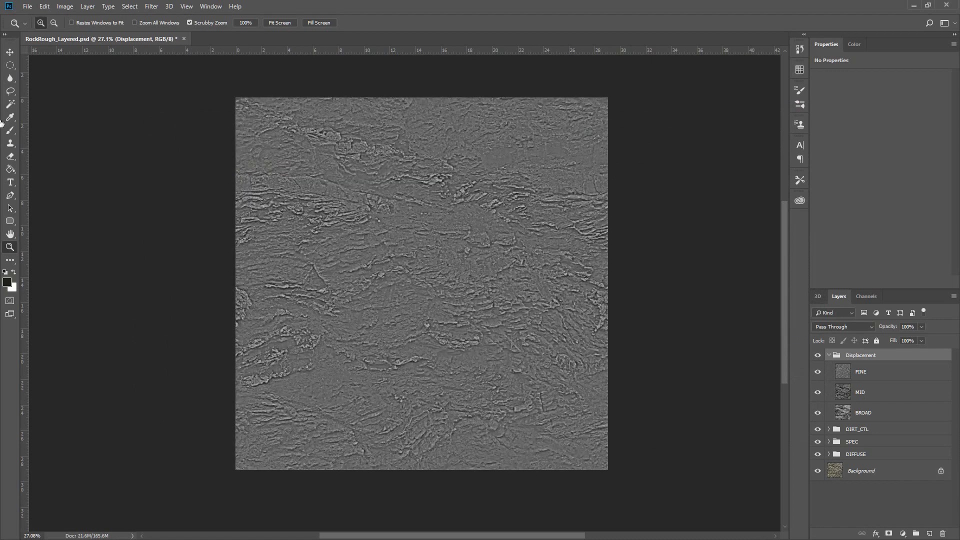
{"action": "left_click", "coordinate": [29, 7]}
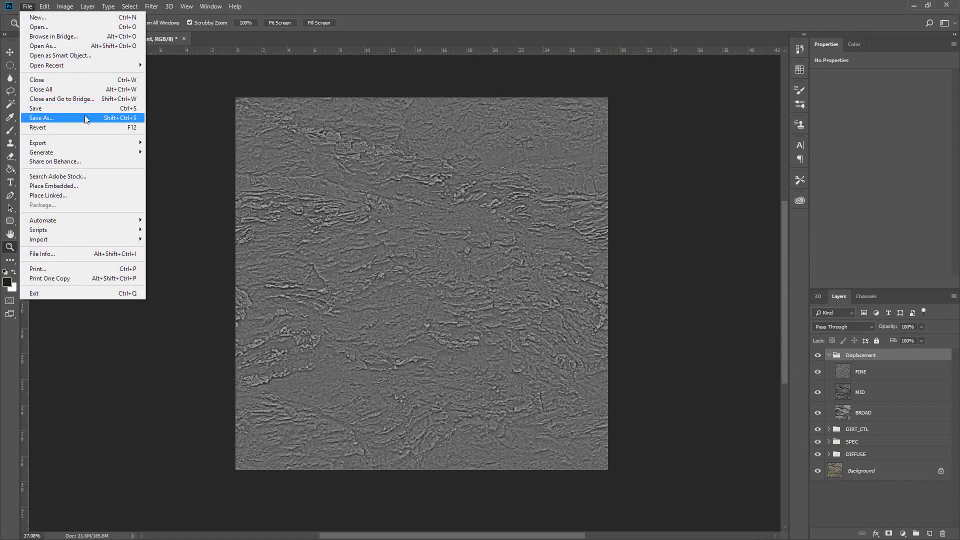
{"action": "left_click", "coordinate": [85, 116]}
{"action": "left_click", "coordinate": [250, 361]}
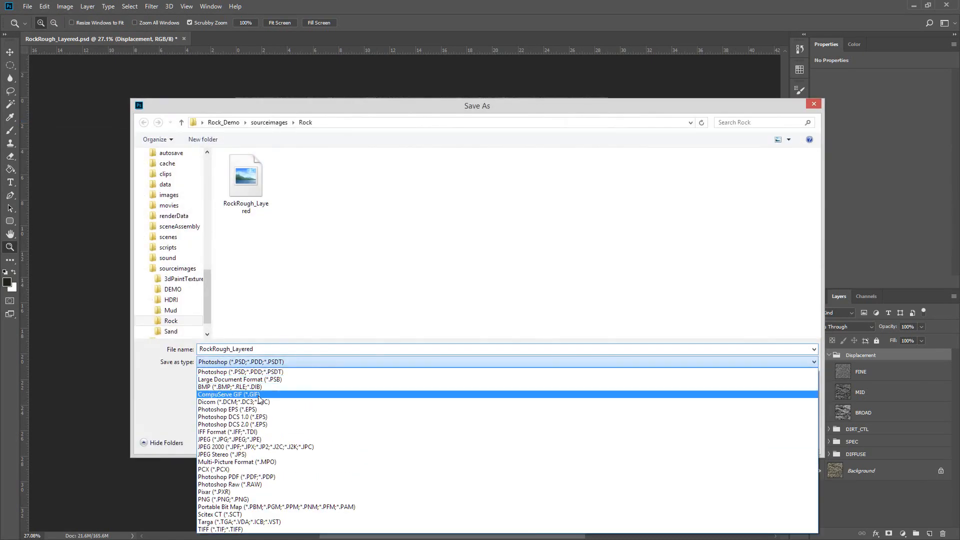
{"action": "left_click", "coordinate": [253, 530]}
{"action": "left_click", "coordinate": [269, 123]}
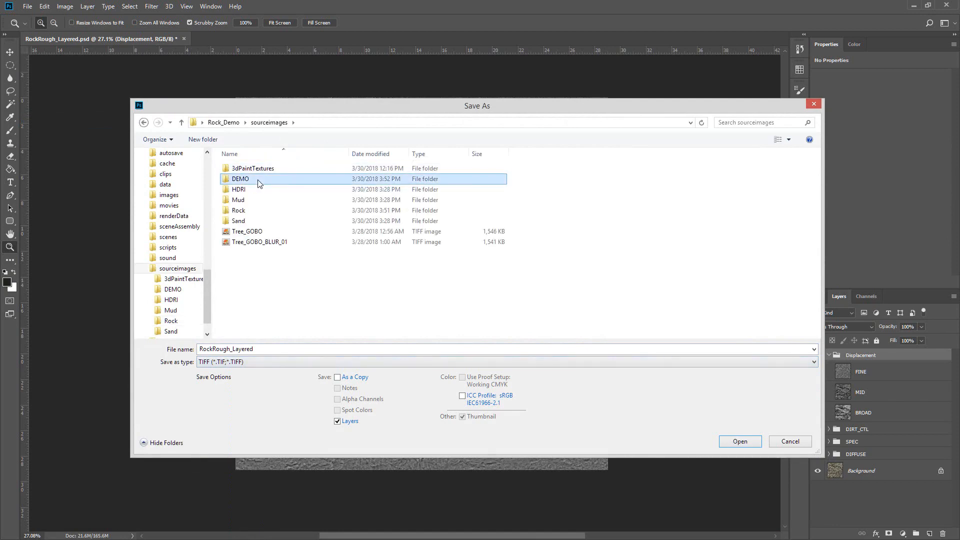
{"action": "double_click", "coordinate": [265, 183]}
{"action": "left_click", "coordinate": [350, 419]}
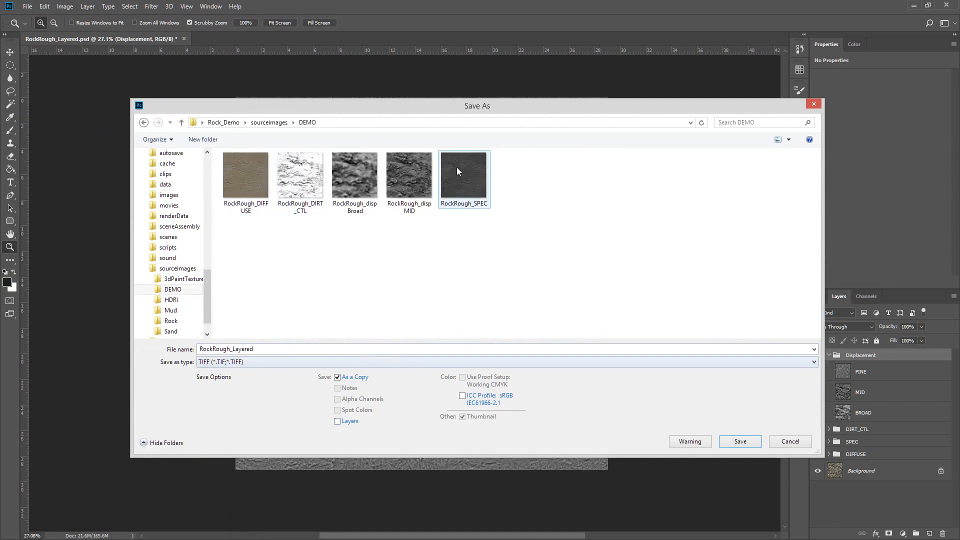
Step: Name the copy RockRough_dispFINE and save it as a TIFF with the default TIFF options
{"action": "left_click", "coordinate": [403, 184]}
{"action": "left_click", "coordinate": [311, 349]}
{"action": "left_click", "coordinate": [311, 349]}
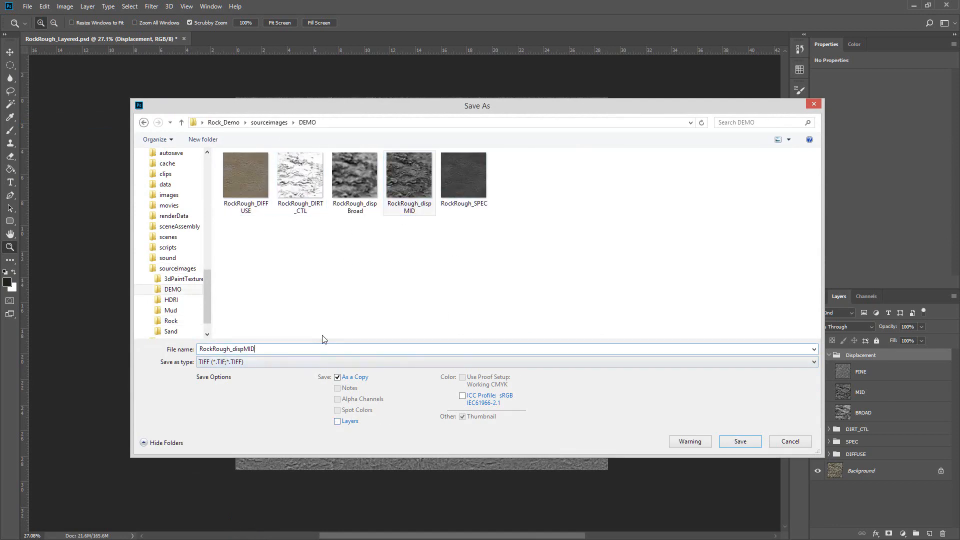
{"action": "key", "text": "BackSpace"}
{"action": "key", "text": "BackSpace"}
{"action": "key", "text": "BackSpace"}
{"action": "type", "text": "FINE"}
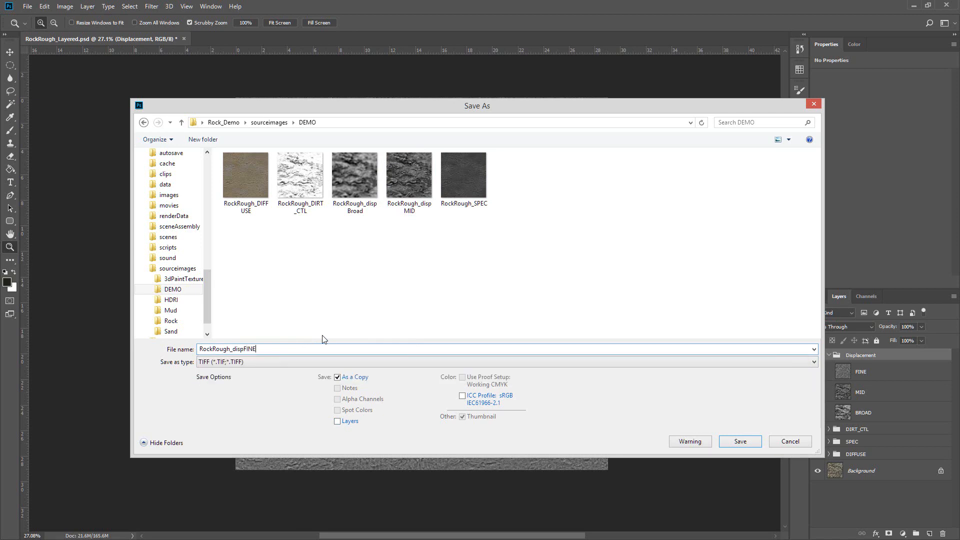
{"action": "key", "text": "Return"}
{"action": "key", "text": "Return"}
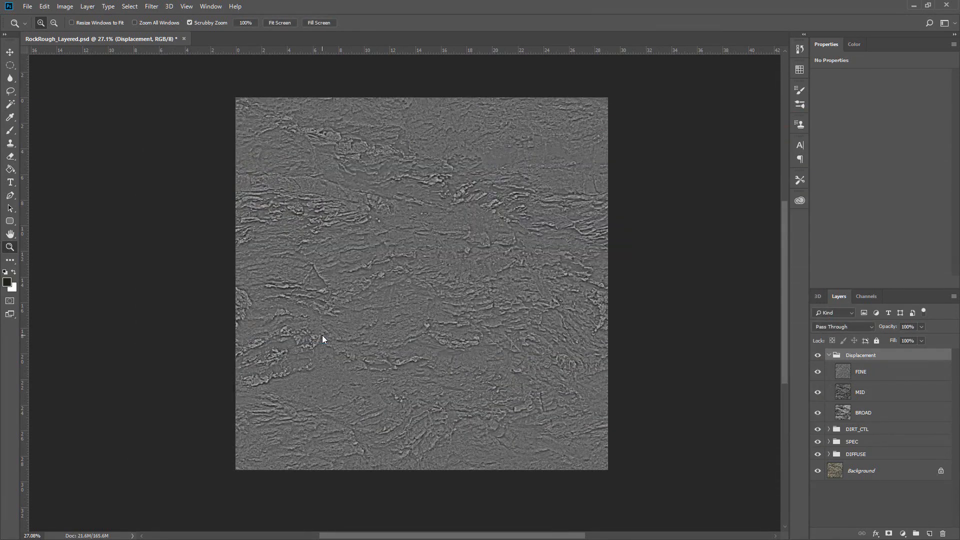
Step: Switch to Maya, select the Rock_01 mesh, and bring the Hypershade and Attribute Editor windows into view
{"action": "left_click", "coordinate": [913, 6]}
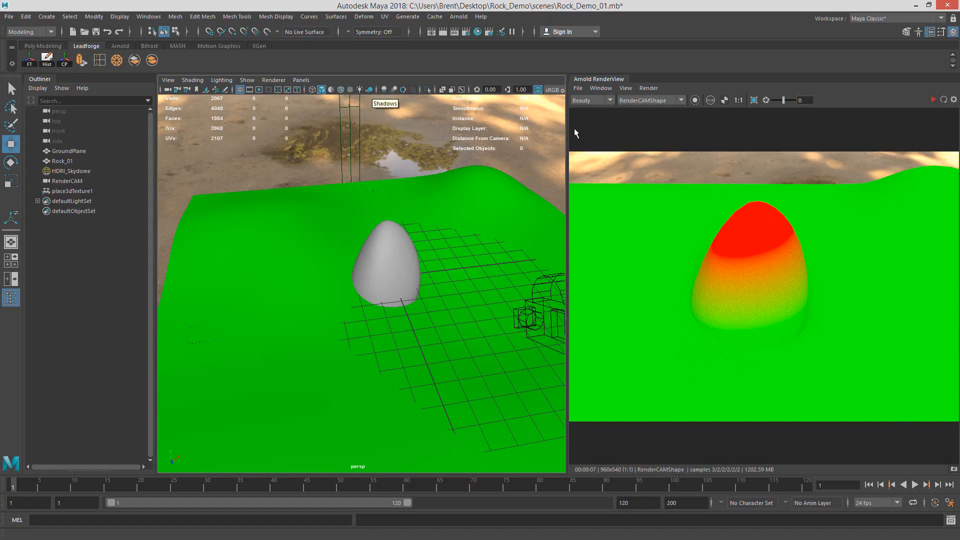
{"action": "left_click_drag", "start_coordinate": [432, 220], "coordinate": [440, 231], "text": "alt"}
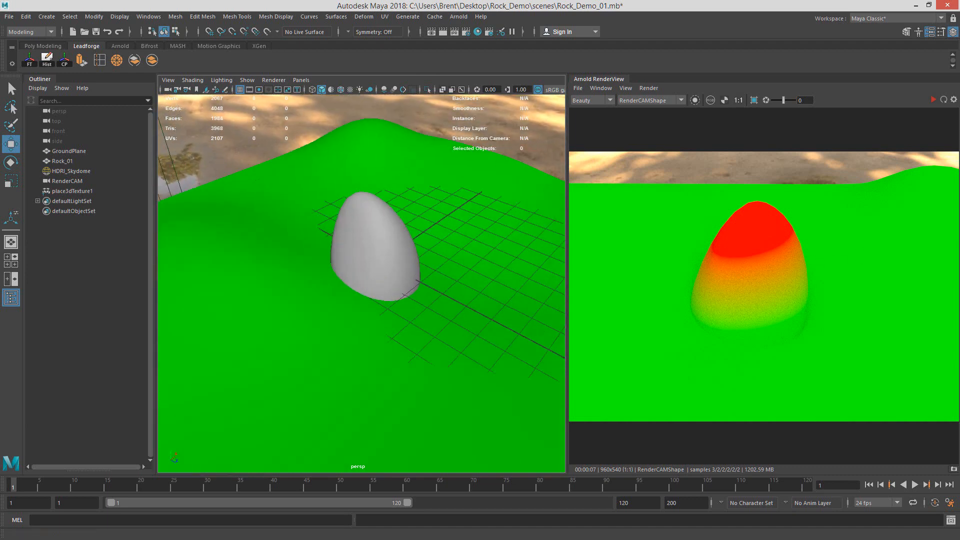
{"action": "left_click", "coordinate": [359, 220]}
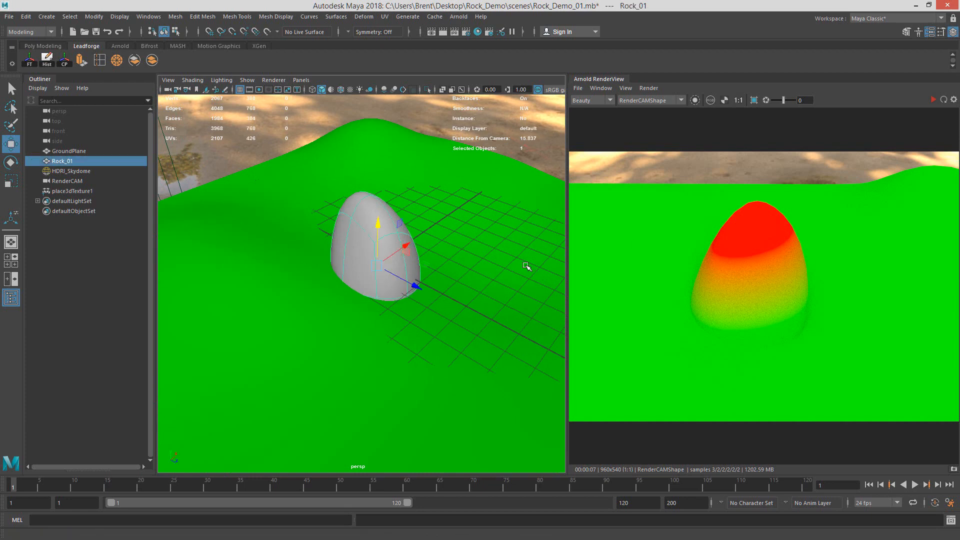
{"action": "left_click_drag", "start_coordinate": [959, 107], "coordinate": [155, 13]}
{"action": "left_click_drag", "start_coordinate": [959, 50], "coordinate": [775, 13]}
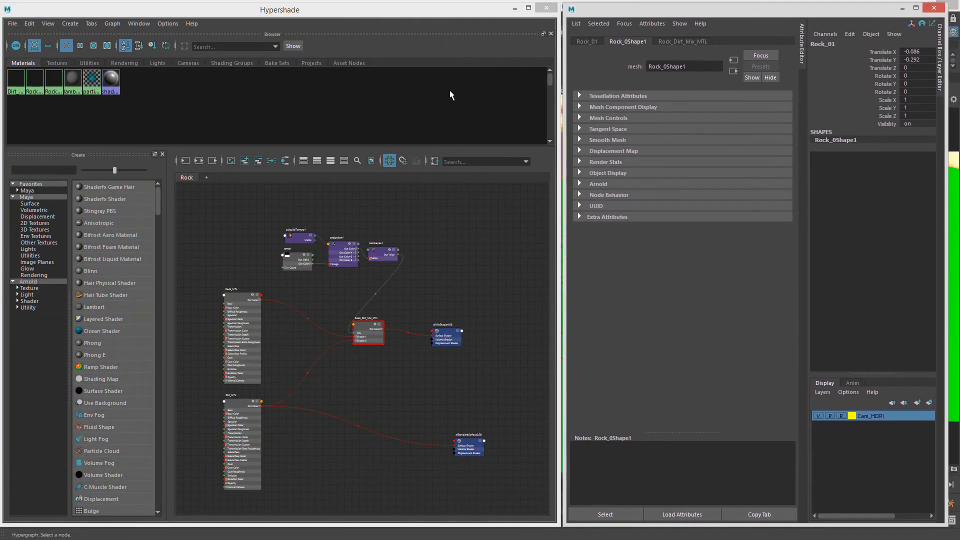
Step: Select the Rock_MTL material in the node graph and set its base weight to 1
{"action": "scroll", "coordinate": [407, 311], "scroll_direction": "up", "scroll_amount": 3}
{"action": "mouse_move", "coordinate": [318, 278]}
{"action": "middle_mouse_down", "text": "alt"}
{"action": "mouse_move", "coordinate": [403, 283]}
{"action": "mouse_move", "coordinate": [410, 261]}
{"action": "mouse_move", "coordinate": [319, 286]}
{"action": "middle_mouse_up", "text": "alt"}
{"action": "left_click", "coordinate": [274, 295]}
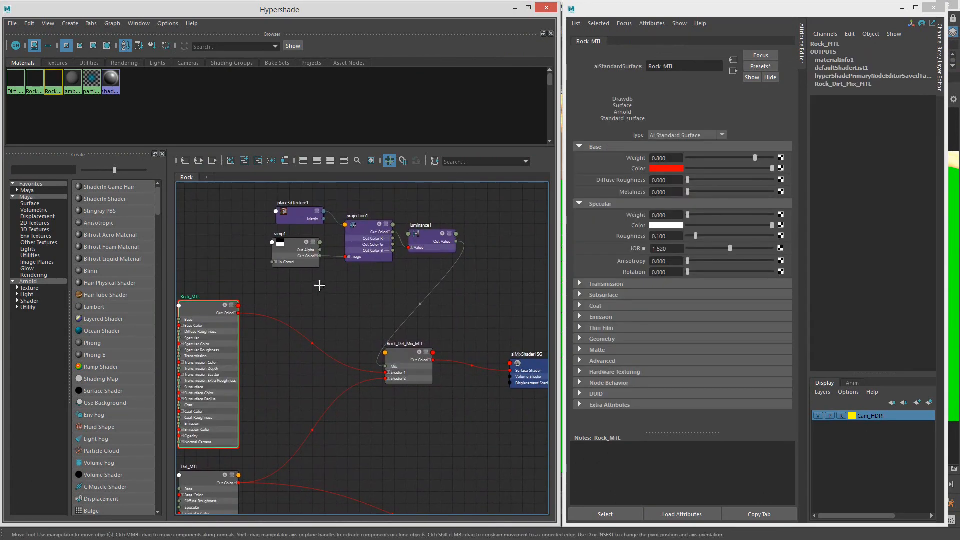
{"action": "left_click", "coordinate": [760, 159]}
{"action": "left_click_drag", "start_coordinate": [797, 162], "coordinate": [794, 162]}
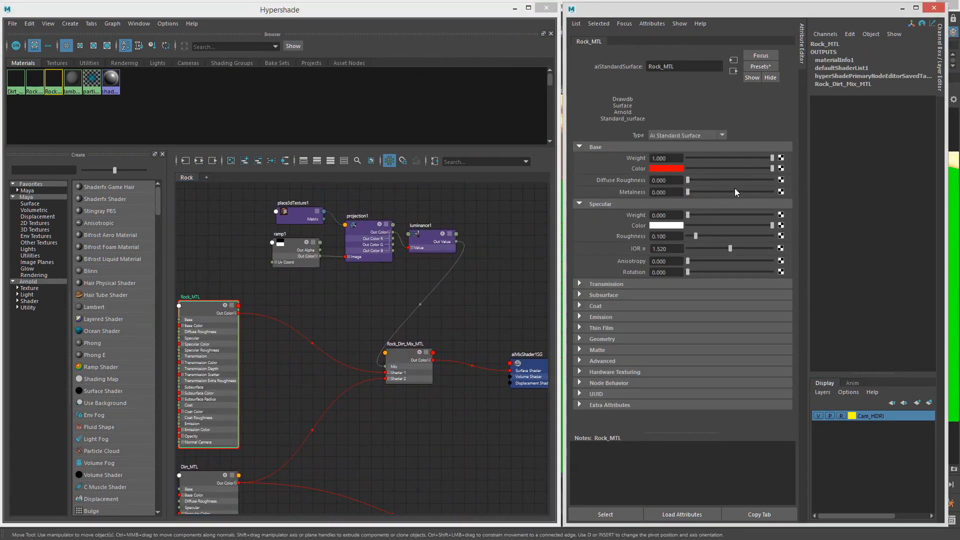
Step: Connect a new File texture to the base color of Rock_MTL and move the file node slightly away from the material
{"action": "left_click", "coordinate": [780, 169]}
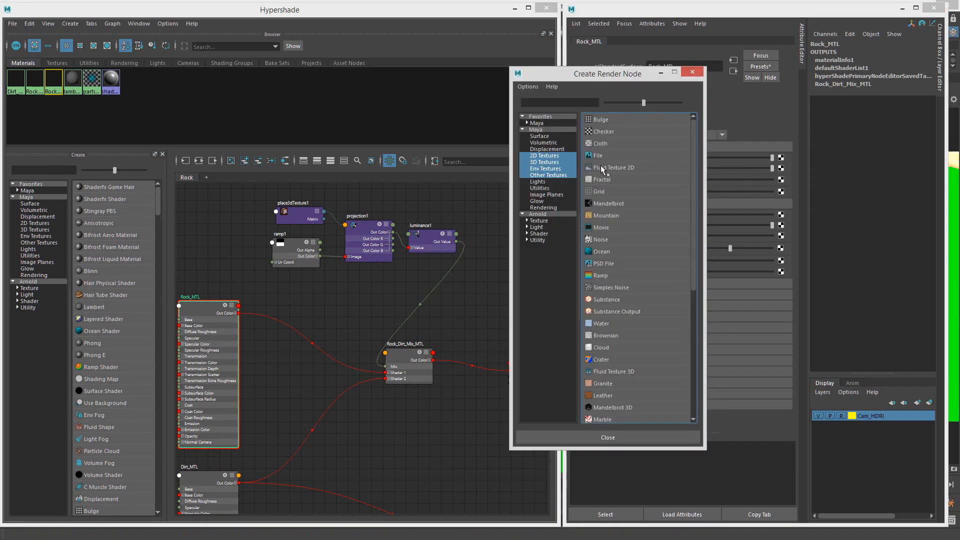
{"action": "left_click", "coordinate": [598, 156]}
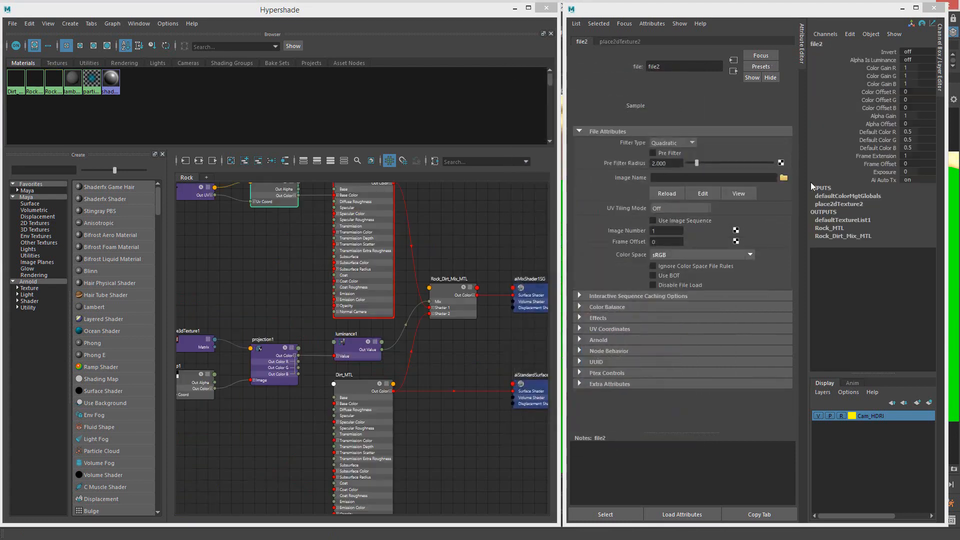
{"action": "middle_click_drag", "start_coordinate": [433, 225], "coordinate": [474, 307], "text": "alt"}
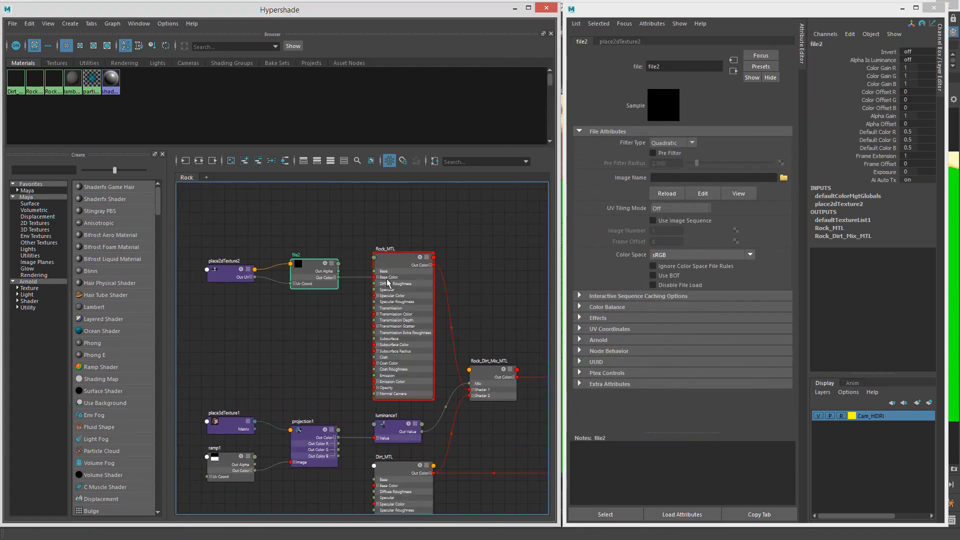
{"action": "left_click_drag", "start_coordinate": [320, 261], "coordinate": [298, 265]}
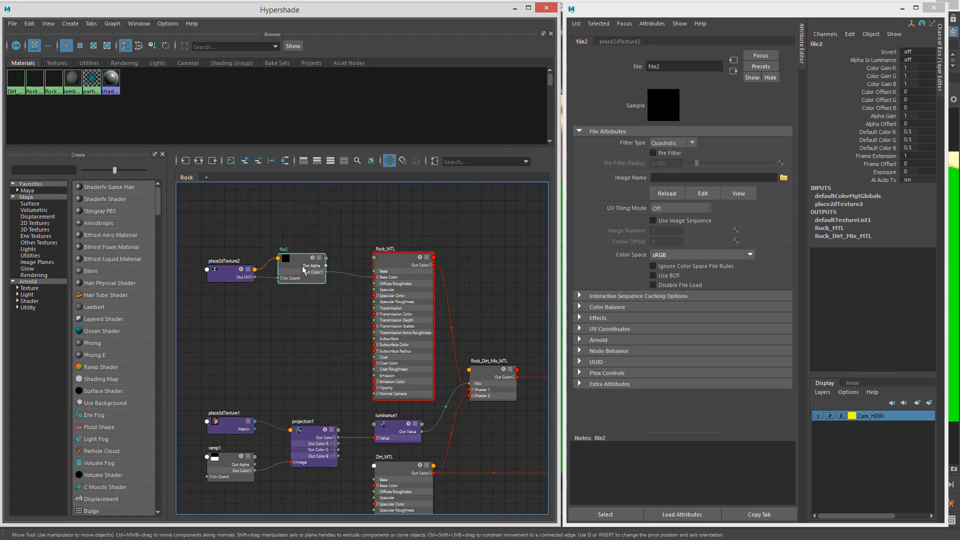
{"action": "left_click", "coordinate": [783, 178]}
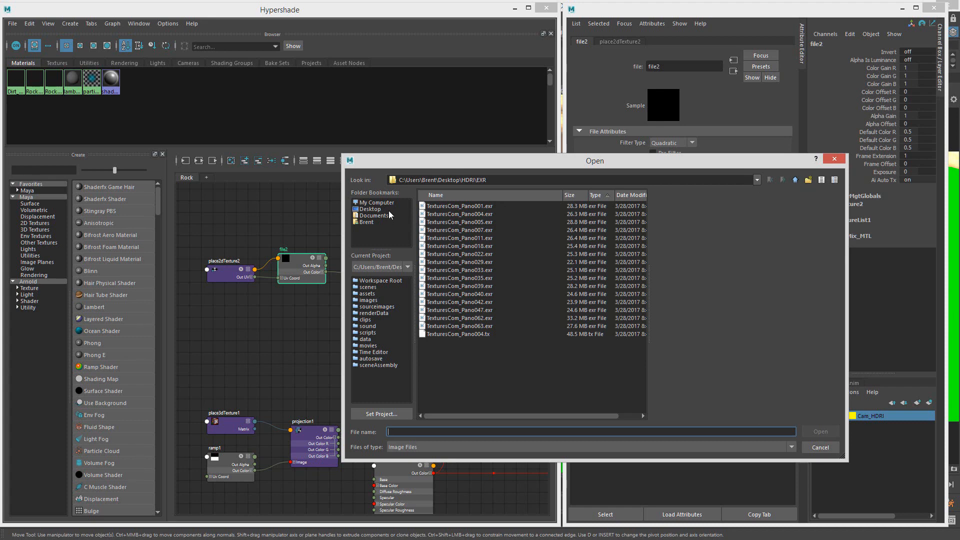
{"action": "left_click", "coordinate": [820, 448]}
{"action": "left_click", "coordinate": [12, 24]}
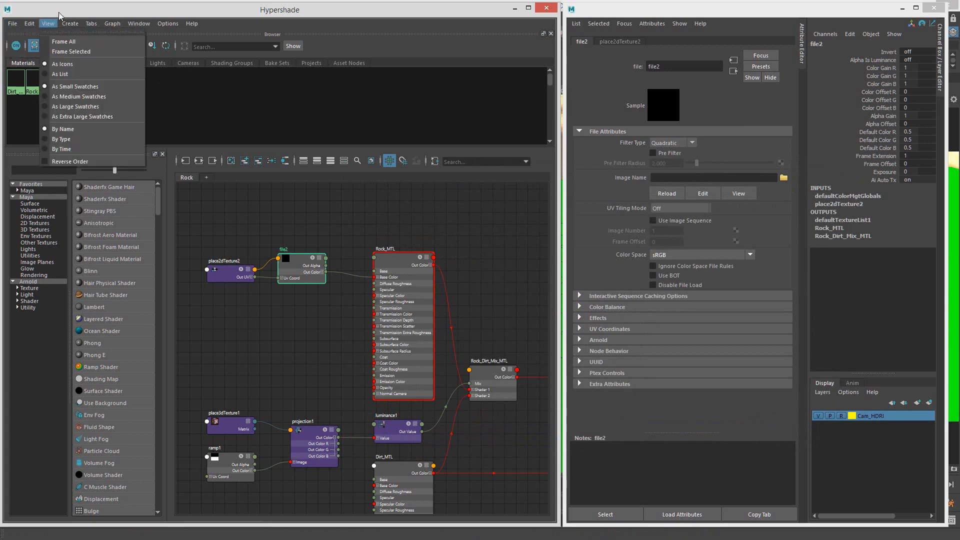
Step: Set the Maya project to the Rock_Demo folder on the Desktop and put the Hypershade window back beside the Attribute Editor
{"action": "left_click_drag", "start_coordinate": [73, 11], "coordinate": [114, 15]}
{"action": "left_click", "coordinate": [8, 17]}
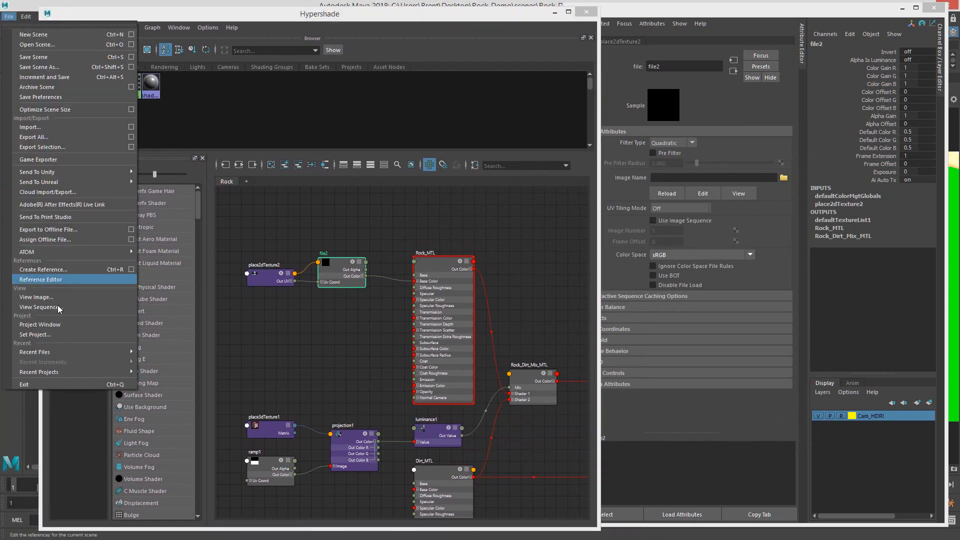
{"action": "left_click", "coordinate": [56, 335]}
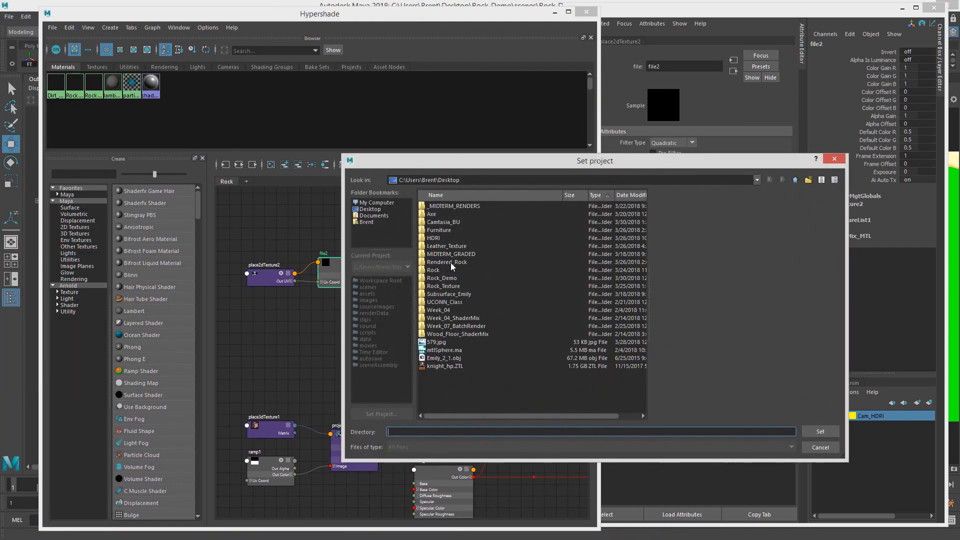
{"action": "double_click", "coordinate": [450, 278]}
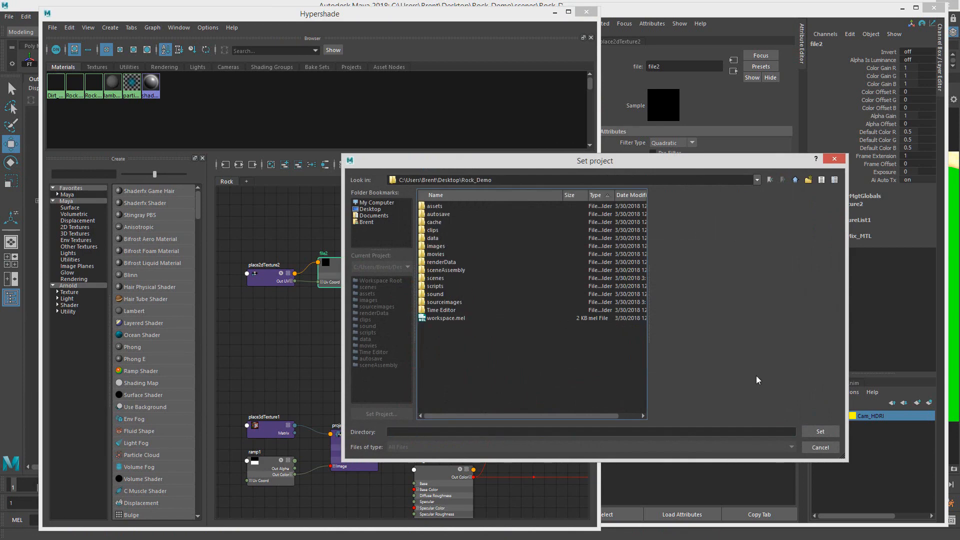
{"action": "left_click", "coordinate": [820, 432]}
{"action": "left_click_drag", "start_coordinate": [311, 18], "coordinate": [277, 17]}
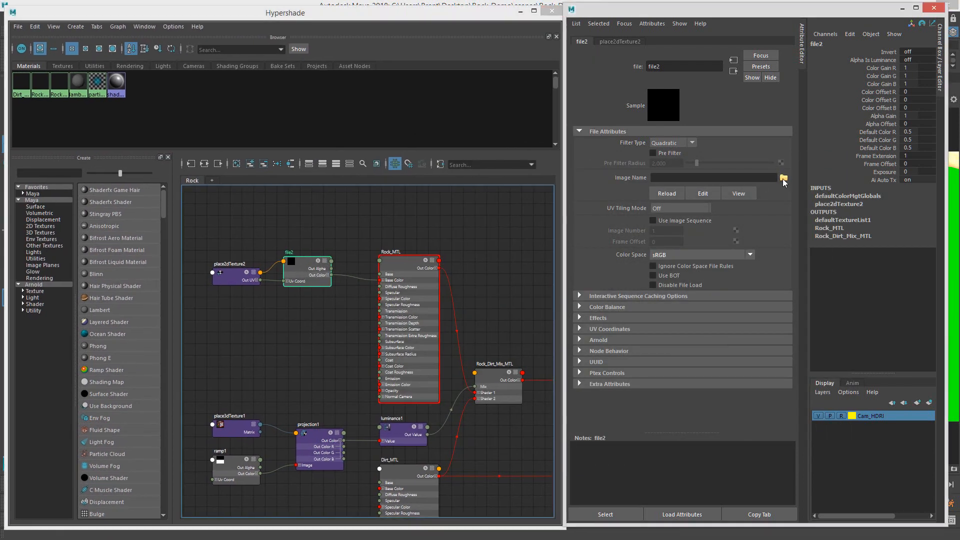
Step: Load RockRough_DIFFUSE.tif from the DEMO folder in sourceimages as the image of the file2 texture node
{"action": "left_click", "coordinate": [784, 179]}
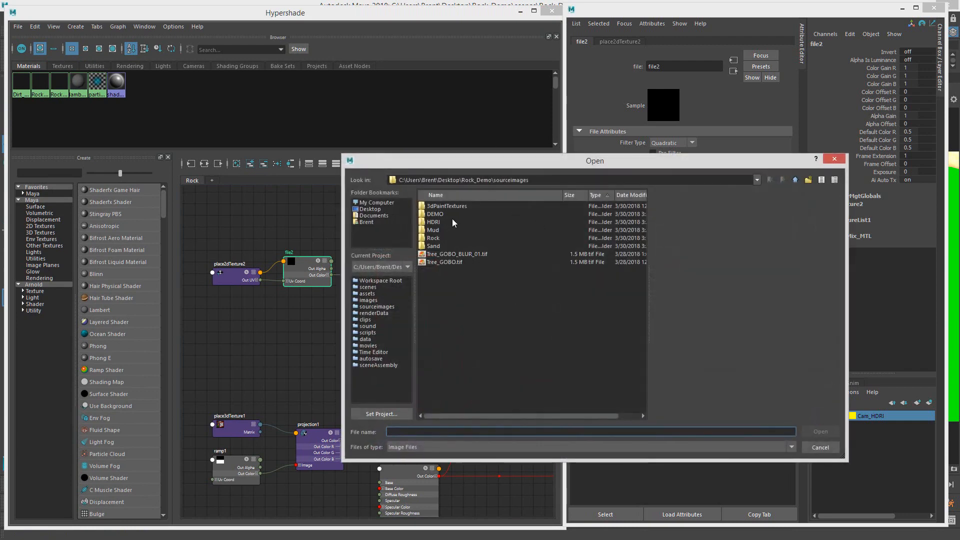
{"action": "left_click", "coordinate": [440, 214]}
{"action": "double_click", "coordinate": [439, 214]}
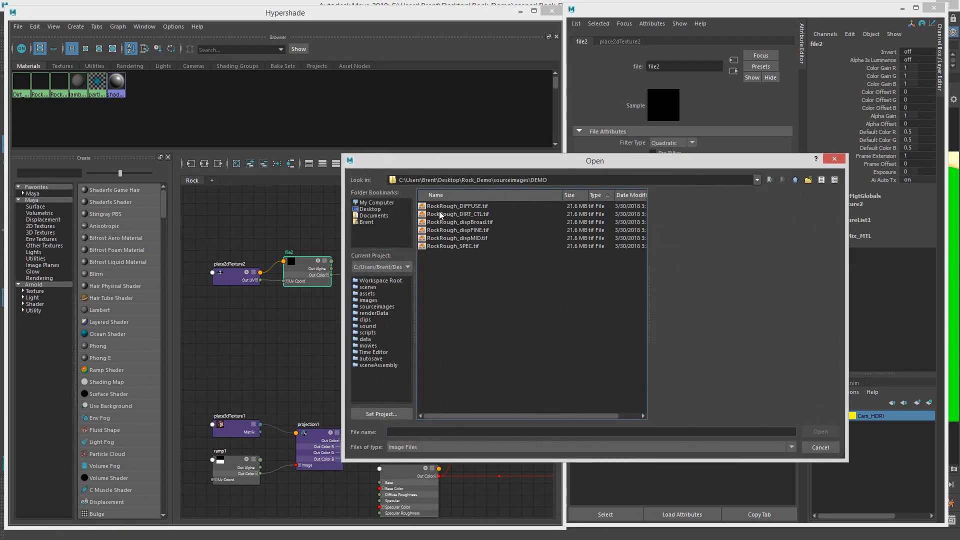
{"action": "left_click", "coordinate": [471, 206]}
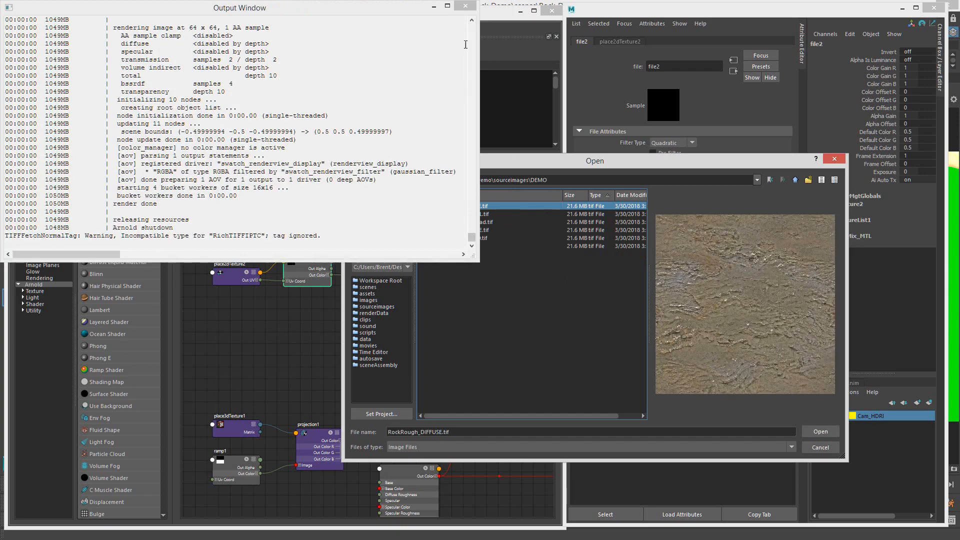
{"action": "left_click", "coordinate": [434, 6]}
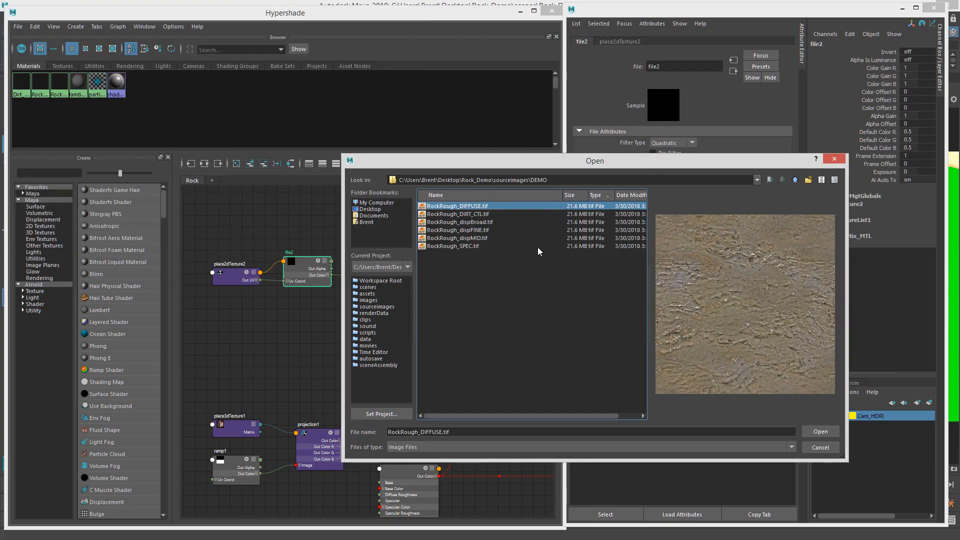
{"action": "left_click", "coordinate": [830, 432]}
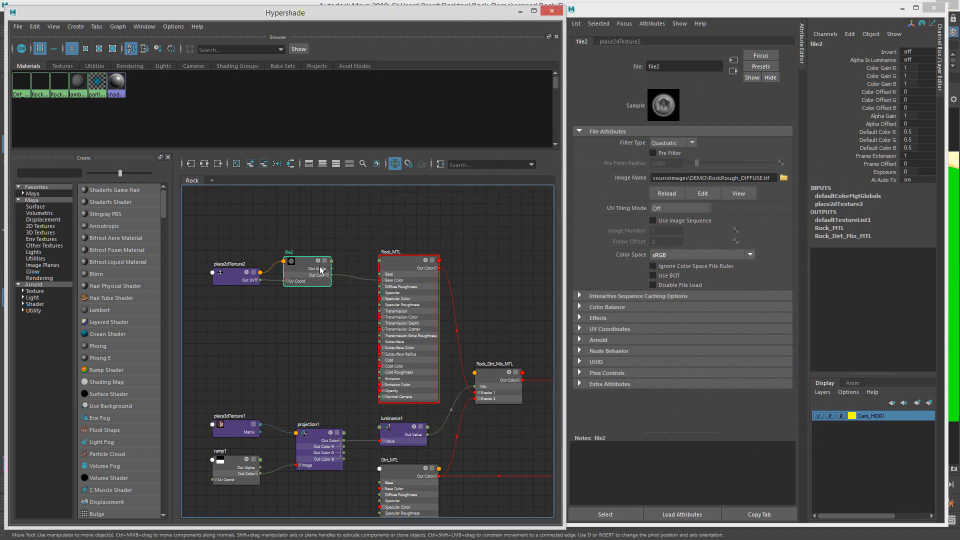
Step: Rename the file2 texture node to RockRough_DIFFUSE and nudge it slightly in the node graph
{"action": "left_click_drag", "start_coordinate": [300, 255], "coordinate": [302, 256]}
{"action": "left_click_drag", "start_coordinate": [304, 259], "coordinate": [304, 260]}
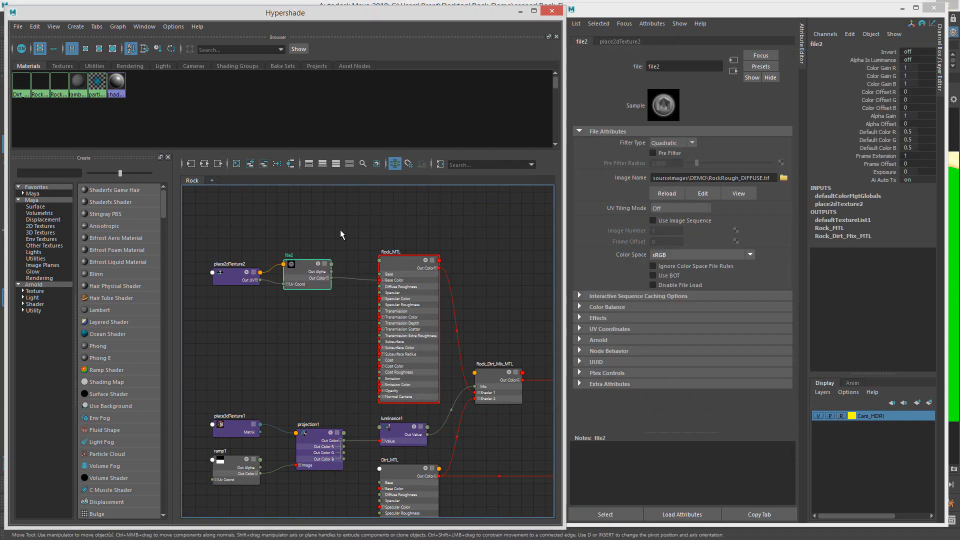
{"action": "left_click", "coordinate": [341, 233]}
{"action": "left_click", "coordinate": [301, 272]}
{"action": "left_click_drag", "start_coordinate": [667, 67], "coordinate": [632, 65]}
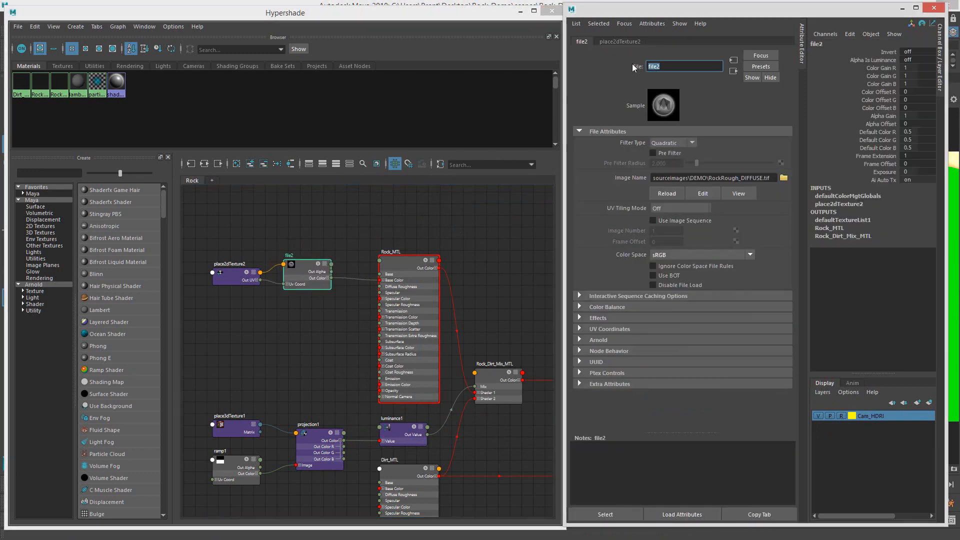
{"action": "type", "text": "RockRough_DIFFUSE"}
{"action": "key", "text": "Return"}
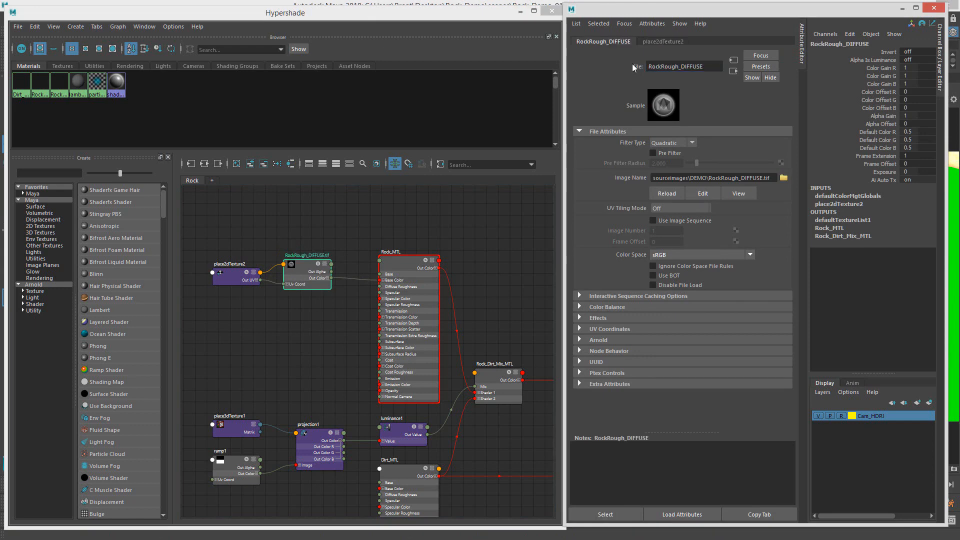
{"action": "left_click", "coordinate": [277, 224]}
{"action": "left_click_drag", "start_coordinate": [305, 276], "coordinate": [302, 273]}
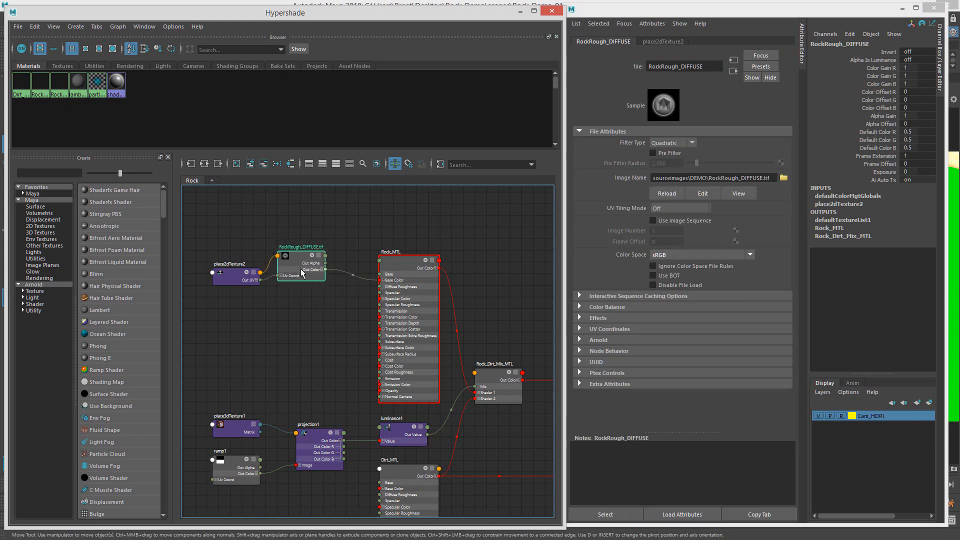
Step: Cycle the node titles in the graph through node types, hidden titles and node names, ending with the names shown
{"action": "left_click", "coordinate": [353, 207]}
{"action": "scroll", "coordinate": [410, 257], "scroll_direction": "down", "scroll_amount": 2}
{"action": "middle_click_drag", "start_coordinate": [395, 261], "coordinate": [445, 287], "text": "alt"}
{"action": "scroll", "coordinate": [445, 287], "scroll_direction": "up", "scroll_amount": 5}
{"action": "middle_click_drag", "start_coordinate": [345, 283], "coordinate": [364, 254], "text": "alt"}
{"action": "scroll", "coordinate": [380, 292], "scroll_direction": "down", "scroll_amount": 1}
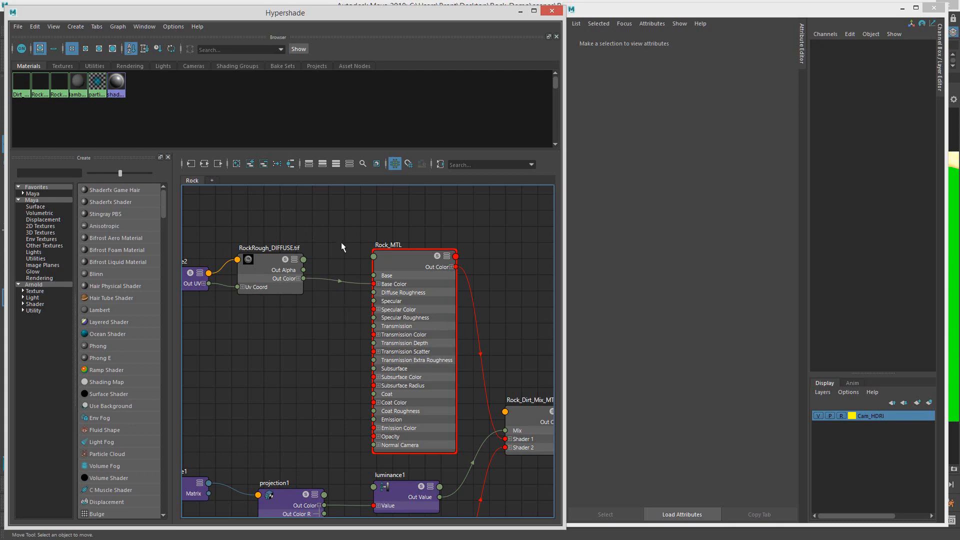
{"action": "key", "text": "t"}
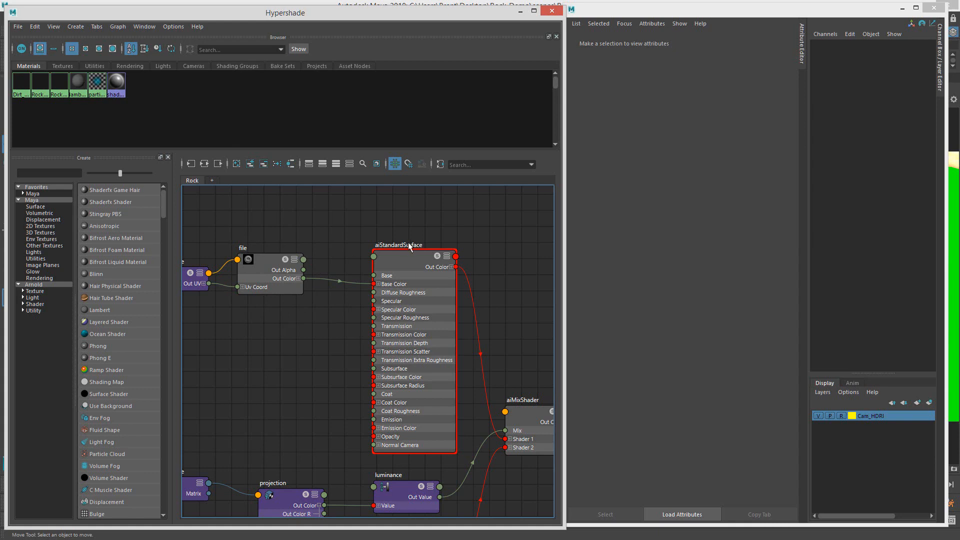
{"action": "key", "text": "t"}
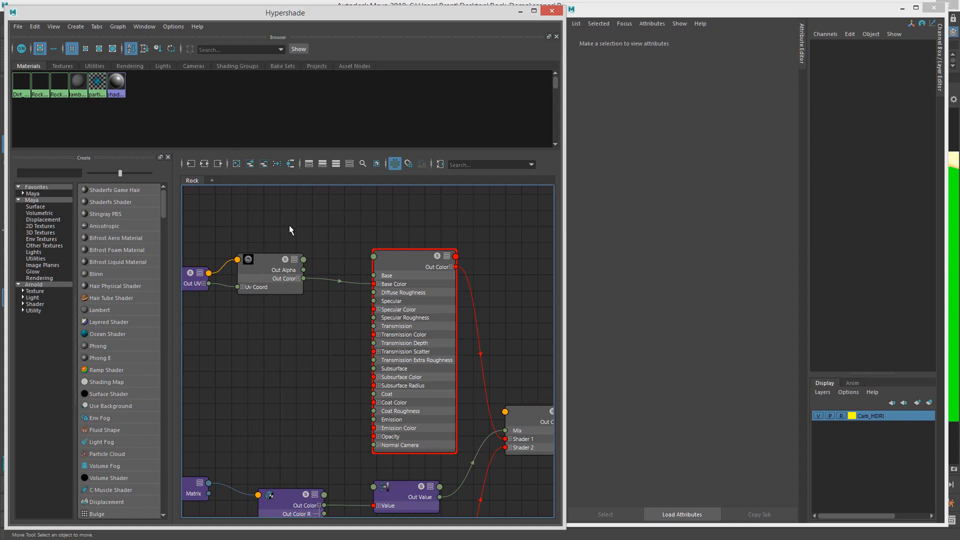
{"action": "key", "text": "t"}
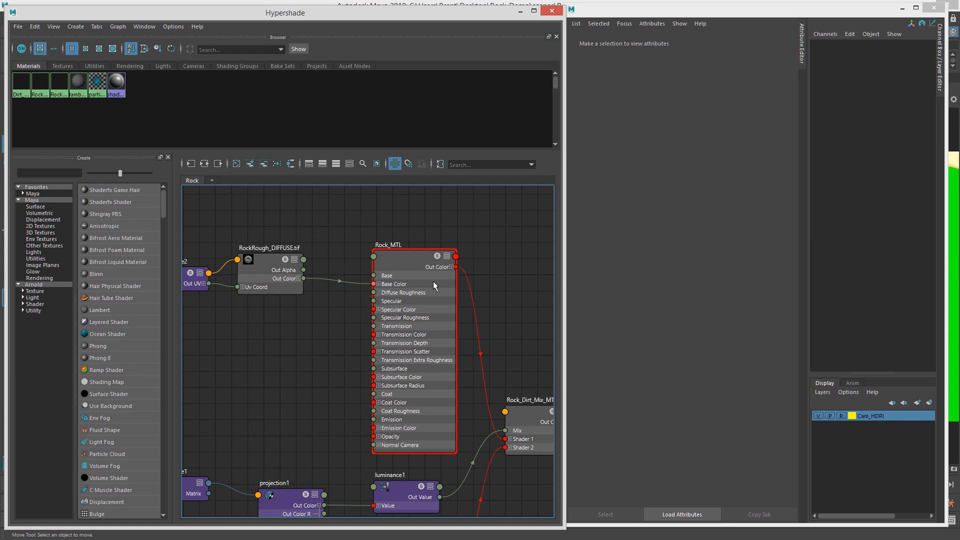
{"action": "key", "text": "t"}
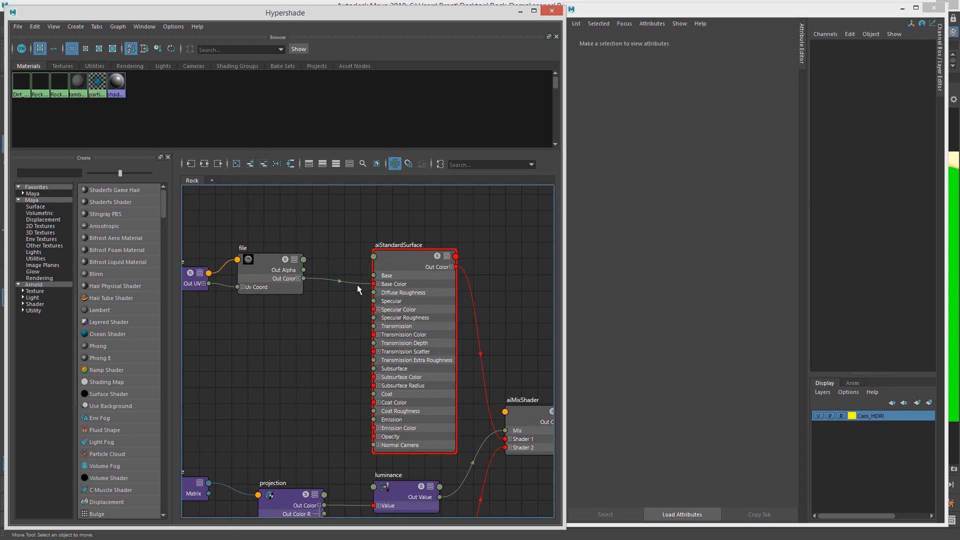
{"action": "key", "text": "t"}
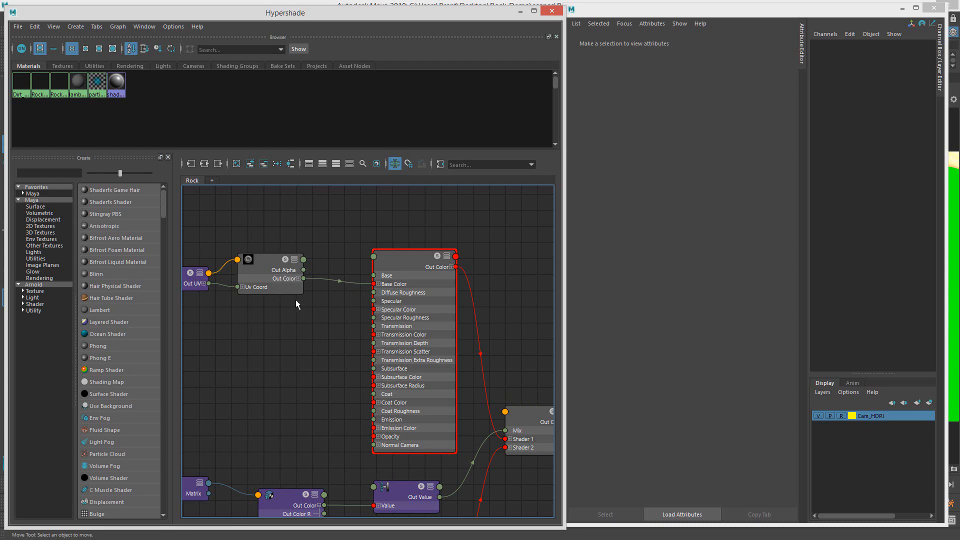
{"action": "middle_click_drag", "start_coordinate": [280, 304], "coordinate": [336, 300], "text": "alt"}
{"action": "scroll", "coordinate": [360, 313], "scroll_direction": "down", "scroll_amount": 3}
{"action": "scroll", "coordinate": [326, 290], "scroll_direction": "up", "scroll_amount": 1}
{"action": "scroll", "coordinate": [329, 308], "scroll_direction": "up", "scroll_amount": 1}
{"action": "scroll", "coordinate": [370, 300], "scroll_direction": "down", "scroll_amount": 3}
{"action": "scroll", "coordinate": [348, 303], "scroll_direction": "up", "scroll_amount": 1}
{"action": "middle_click_drag", "start_coordinate": [428, 253], "coordinate": [384, 247], "text": "alt"}
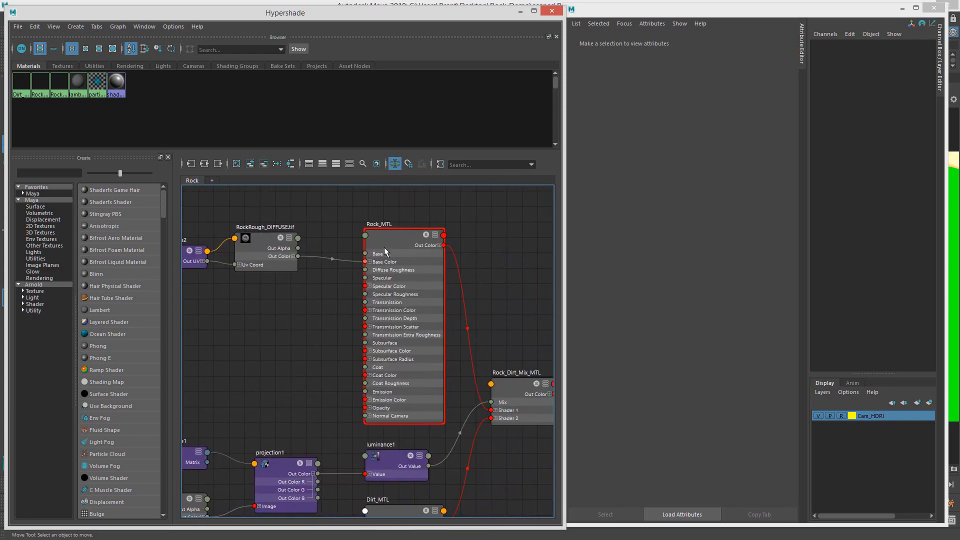
Step: Collapse the Rock_MTL node to its header only and expand it back to its attribute list
{"action": "left_click", "coordinate": [384, 239]}
{"action": "left_click_drag", "start_coordinate": [394, 240], "coordinate": [394, 246]}
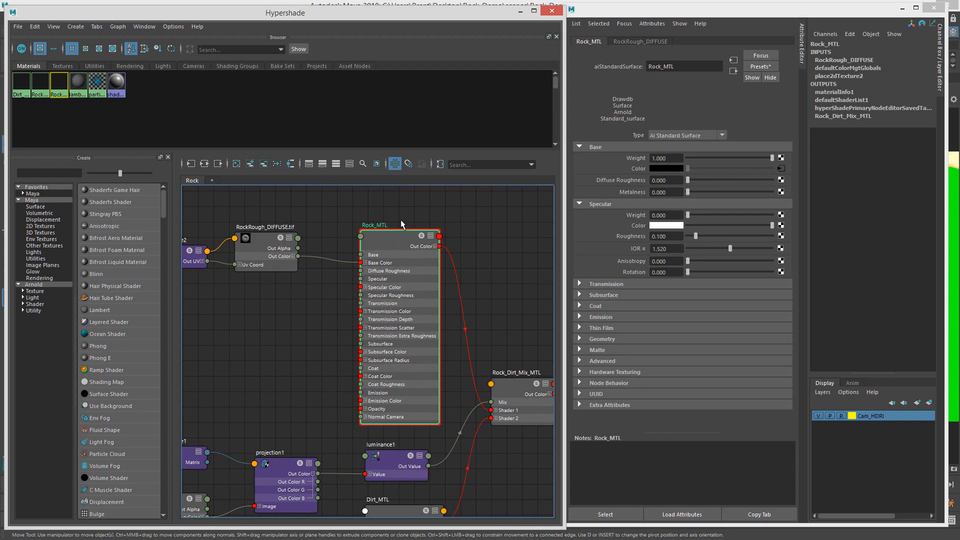
{"action": "left_click", "coordinate": [393, 247]}
{"action": "key", "text": "1"}
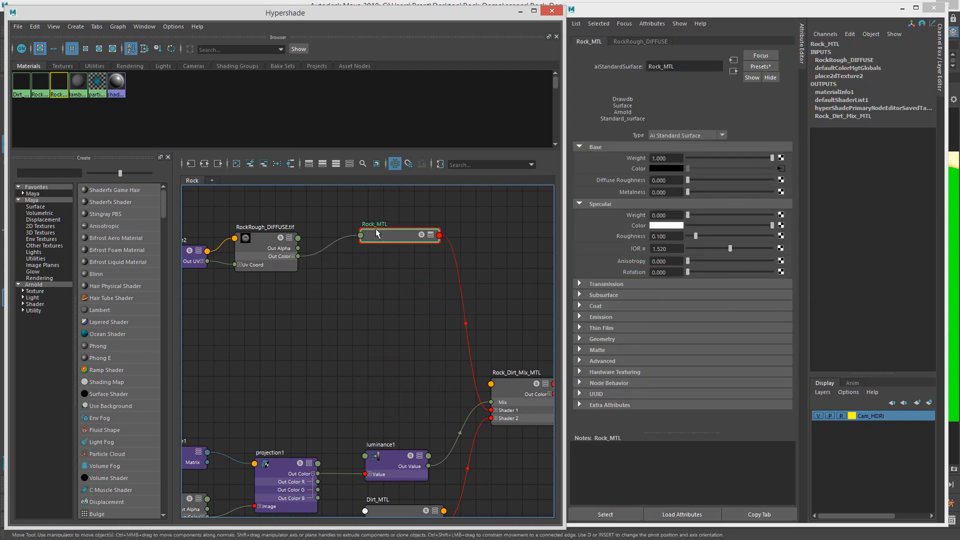
{"action": "key", "text": "3"}
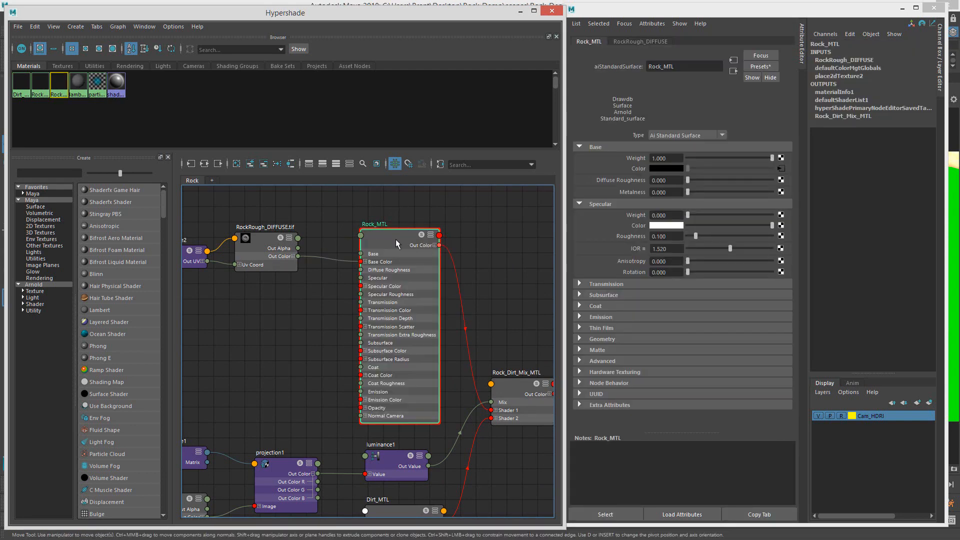
{"action": "mouse_move", "coordinate": [386, 233]}
{"action": "left_mouse_down"}
{"action": "mouse_move", "coordinate": [374, 226]}
{"action": "mouse_move", "coordinate": [392, 235]}
{"action": "left_mouse_up"}
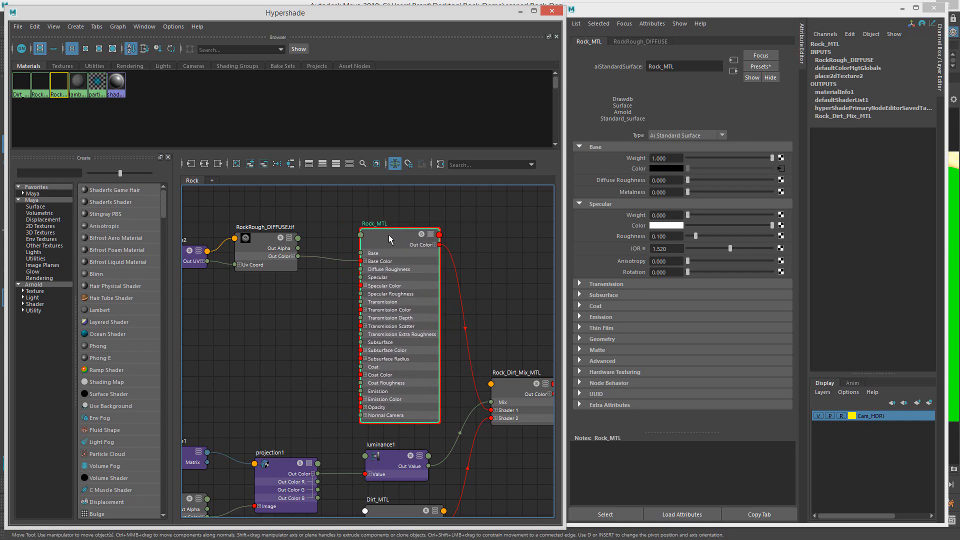
Step: Switch the Rock_MTL node through its simple, connected and full display modes, ending with the custom attribute list
{"action": "left_click", "coordinate": [370, 215]}
{"action": "left_click", "coordinate": [388, 232]}
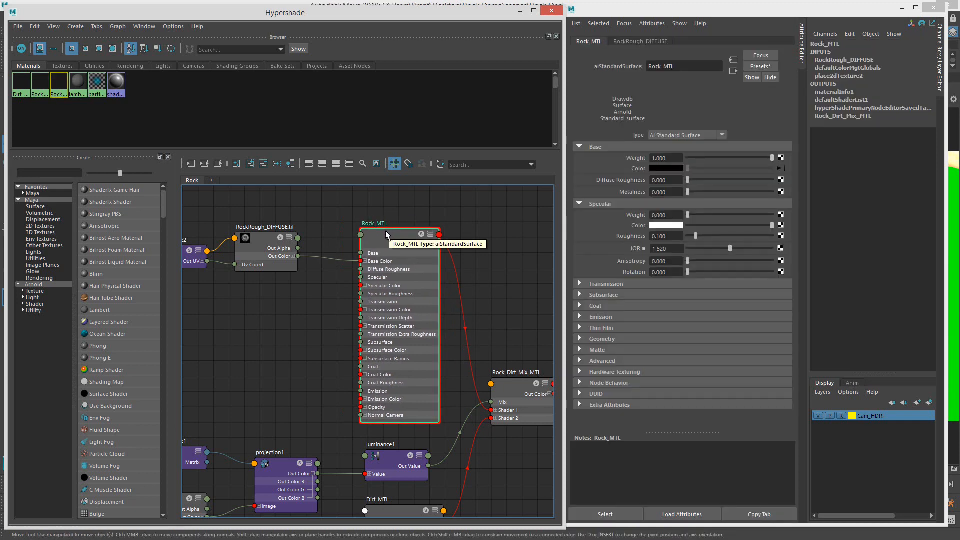
{"action": "key", "text": "1"}
{"action": "left_click_drag", "start_coordinate": [395, 249], "coordinate": [384, 232]}
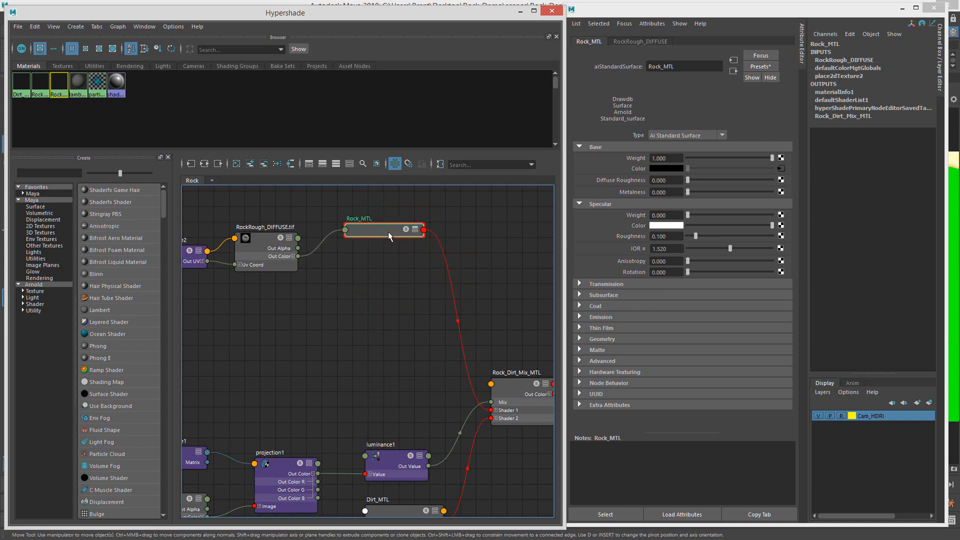
{"action": "key", "text": "2"}
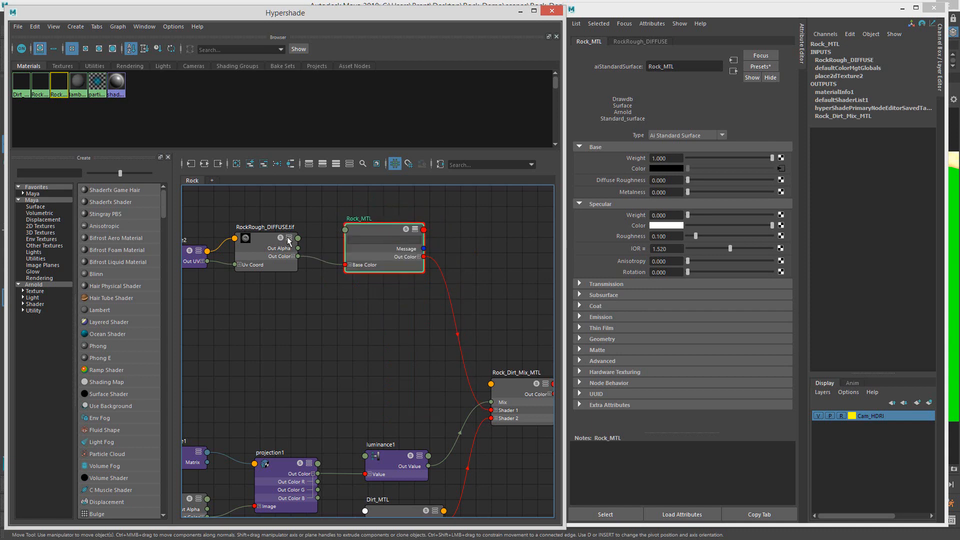
{"action": "mouse_move", "coordinate": [380, 229]}
{"action": "left_mouse_down"}
{"action": "mouse_move", "coordinate": [385, 255]}
{"action": "mouse_move", "coordinate": [381, 233]}
{"action": "left_mouse_up"}
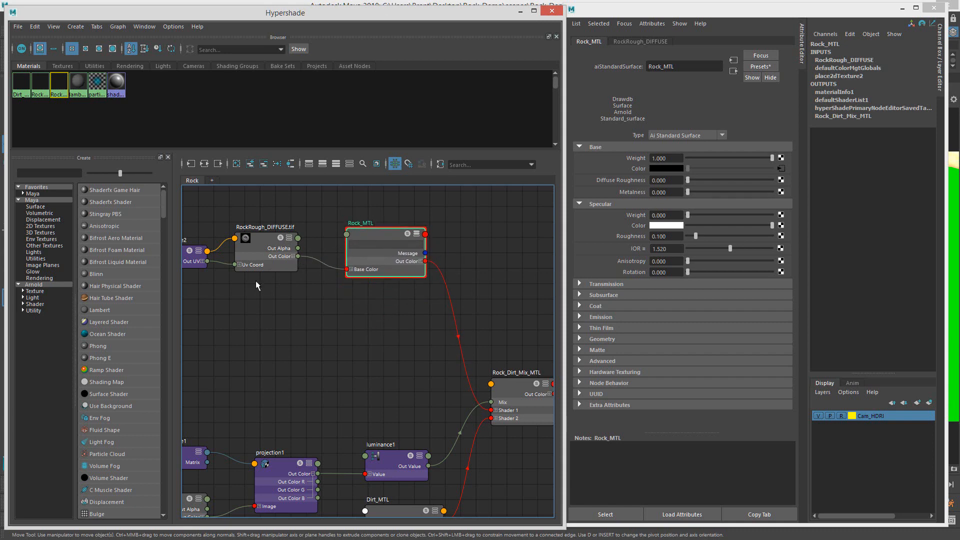
{"action": "mouse_move", "coordinate": [378, 239]}
{"action": "left_mouse_down"}
{"action": "mouse_move", "coordinate": [400, 250]}
{"action": "mouse_move", "coordinate": [371, 227]}
{"action": "mouse_move", "coordinate": [376, 234]}
{"action": "left_mouse_up"}
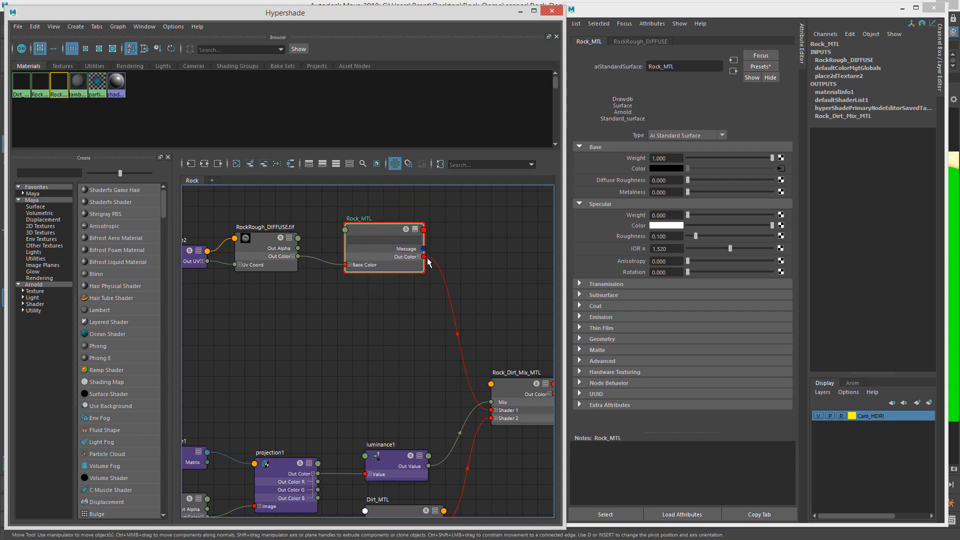
{"action": "key", "text": "3"}
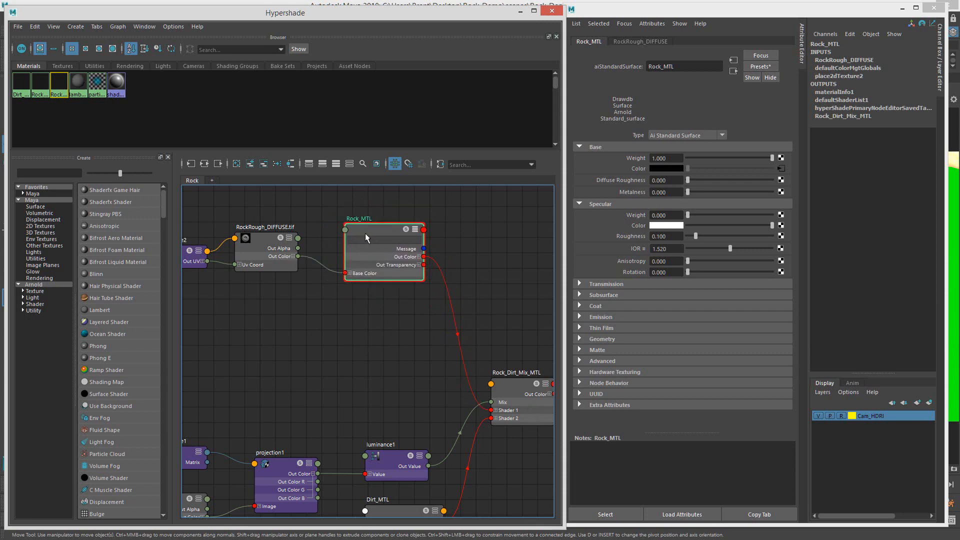
{"action": "left_click_drag", "start_coordinate": [385, 224], "coordinate": [379, 219]}
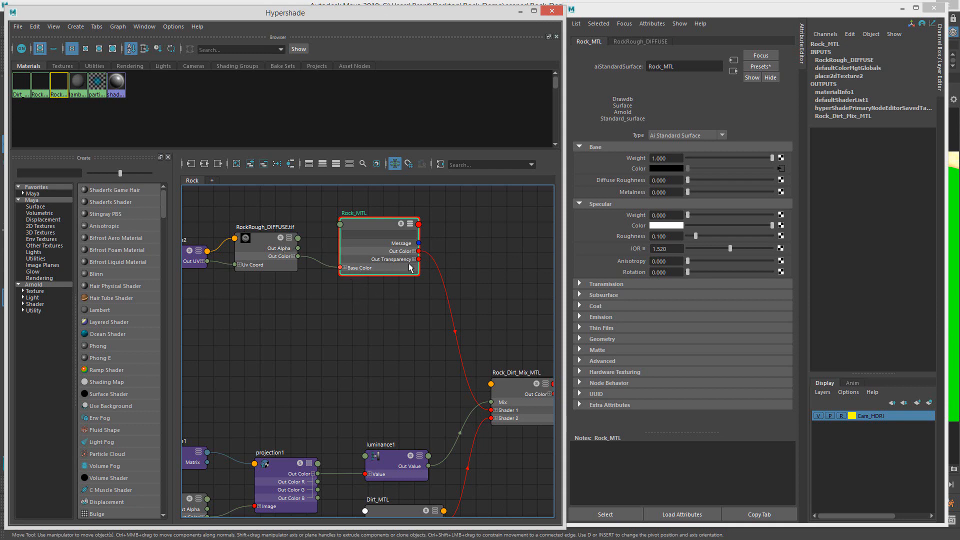
{"action": "key", "text": "4"}
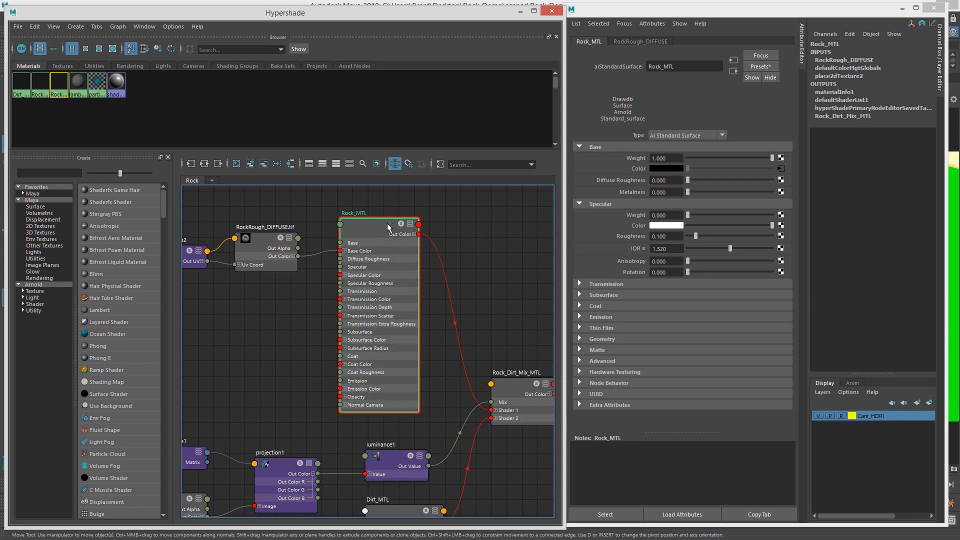
{"action": "left_click_drag", "start_coordinate": [381, 222], "coordinate": [395, 227]}
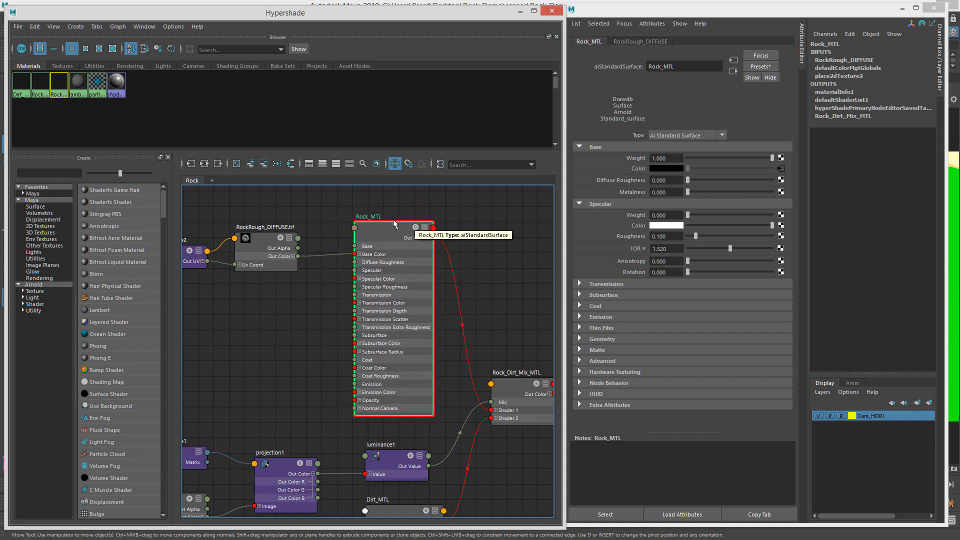
Step: Select the RockRough_DIFFUSE node and cycle its display modes, ending with the custom attribute view
{"action": "left_click", "coordinate": [328, 300]}
{"action": "scroll", "coordinate": [316, 285], "scroll_direction": "down", "scroll_amount": 1}
{"action": "middle_click_drag", "start_coordinate": [325, 287], "coordinate": [380, 278], "text": "alt"}
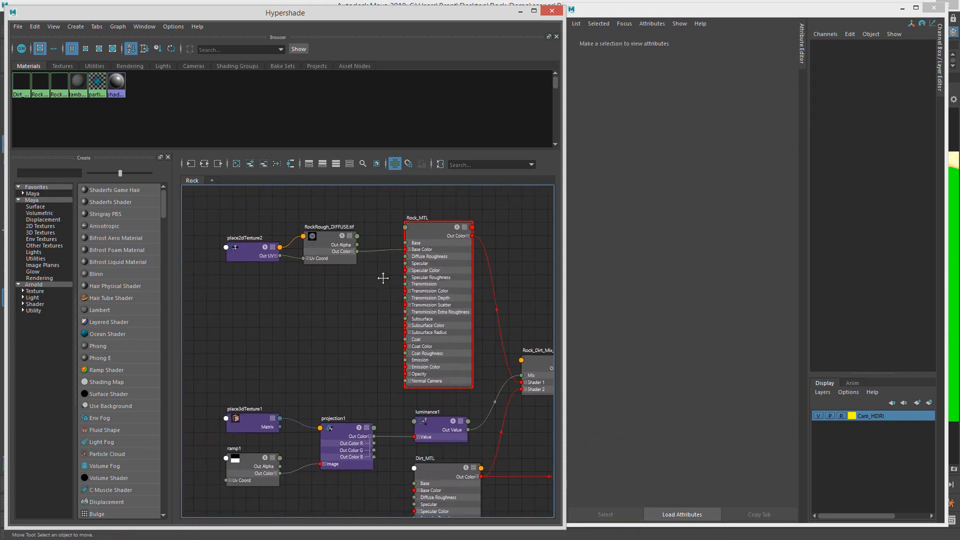
{"action": "left_click", "coordinate": [328, 232]}
{"action": "key", "text": "1"}
{"action": "key", "text": "3"}
{"action": "key", "text": "4"}
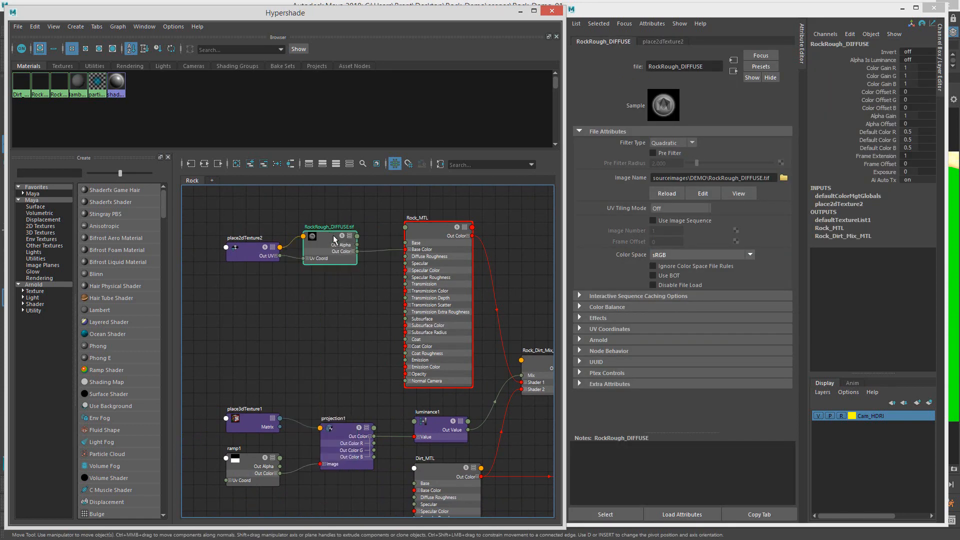
Step: Collapse the RockRough_DIFFUSE node to its header only and expand it to its connected attributes
{"action": "key", "text": "3"}
{"action": "key", "text": "2"}
{"action": "key", "text": "1"}
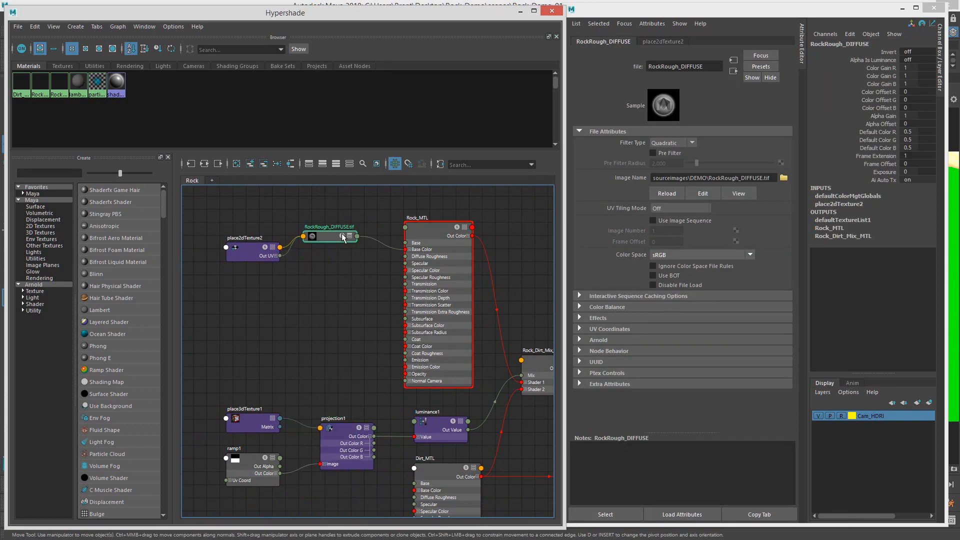
{"action": "key", "text": "3"}
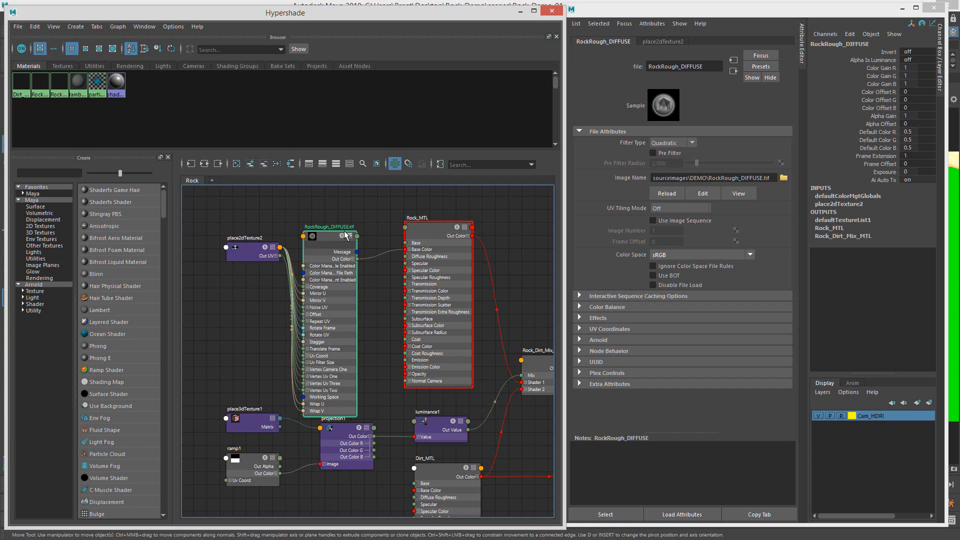
Step: Move the RockRough_DIFFUSE and place2dTexture2 nodes up in the graph and expand RockRough_DIFFUSE to its full attribute list
{"action": "left_click_drag", "start_coordinate": [328, 225], "coordinate": [330, 206]}
{"action": "left_click_drag", "start_coordinate": [247, 248], "coordinate": [238, 232]}
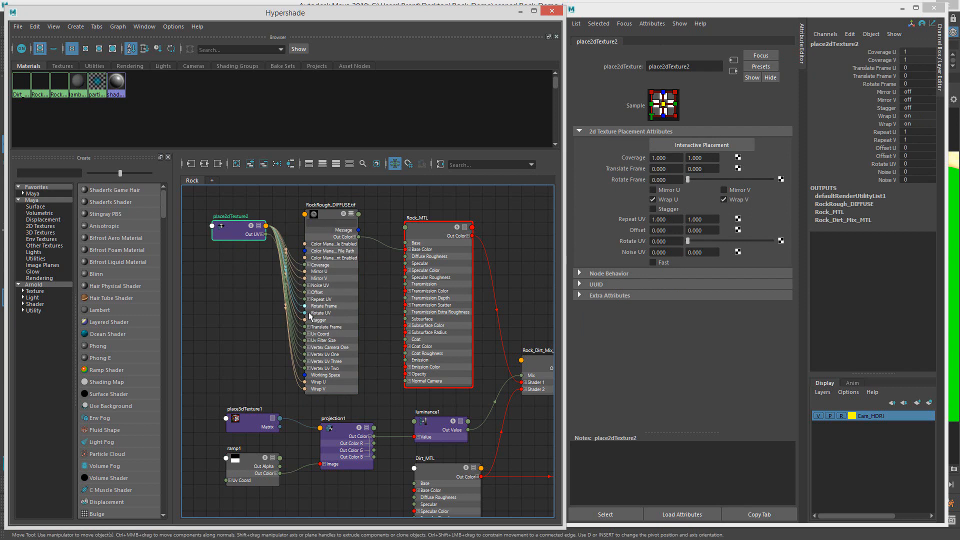
{"action": "left_click", "coordinate": [323, 222]}
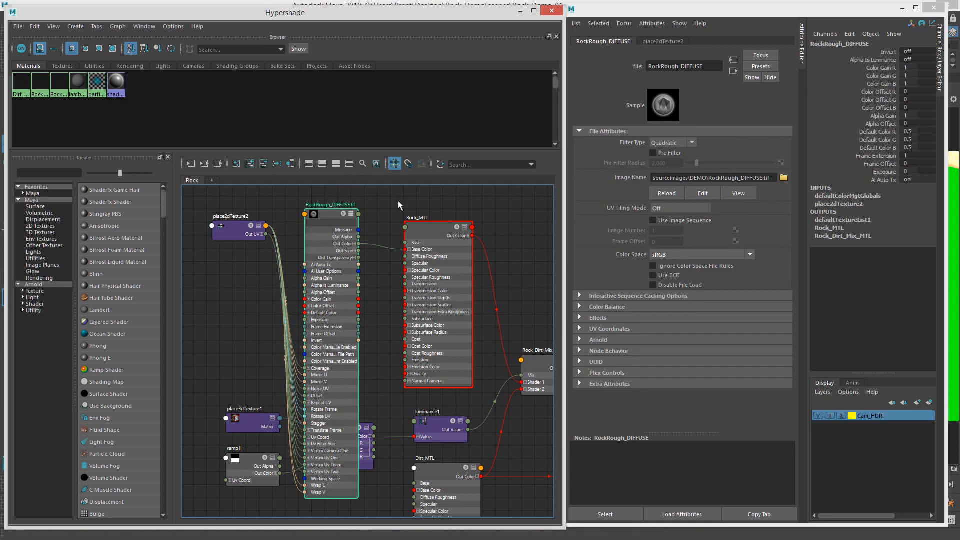
{"action": "mouse_move", "coordinate": [324, 217]}
{"action": "left_mouse_down"}
{"action": "mouse_move", "coordinate": [327, 231]}
{"action": "mouse_move", "coordinate": [317, 218]}
{"action": "left_mouse_up"}
Step: Toggle the Rock_MTL node between its connected attributes and its shader attribute list, ending with the shader attribute list
{"action": "left_click", "coordinate": [438, 224]}
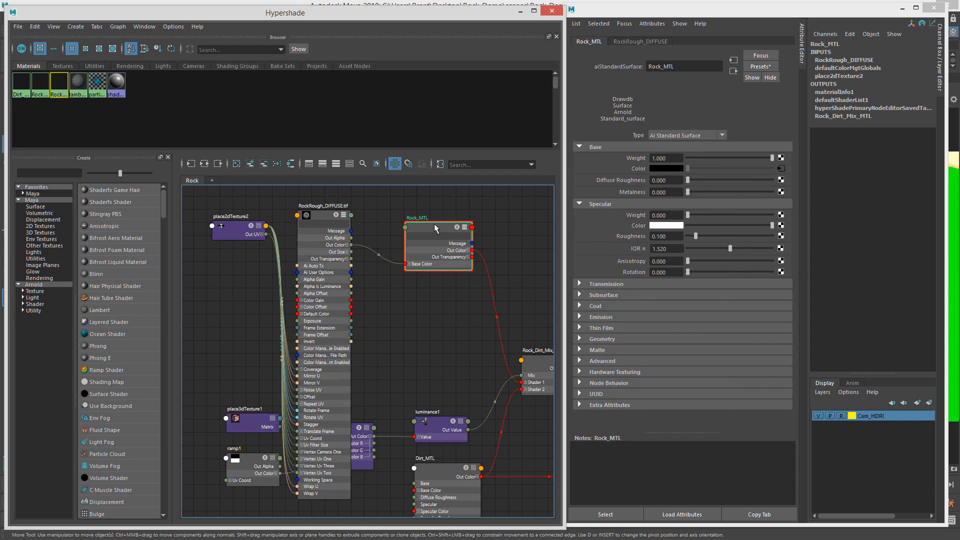
{"action": "key", "text": "3"}
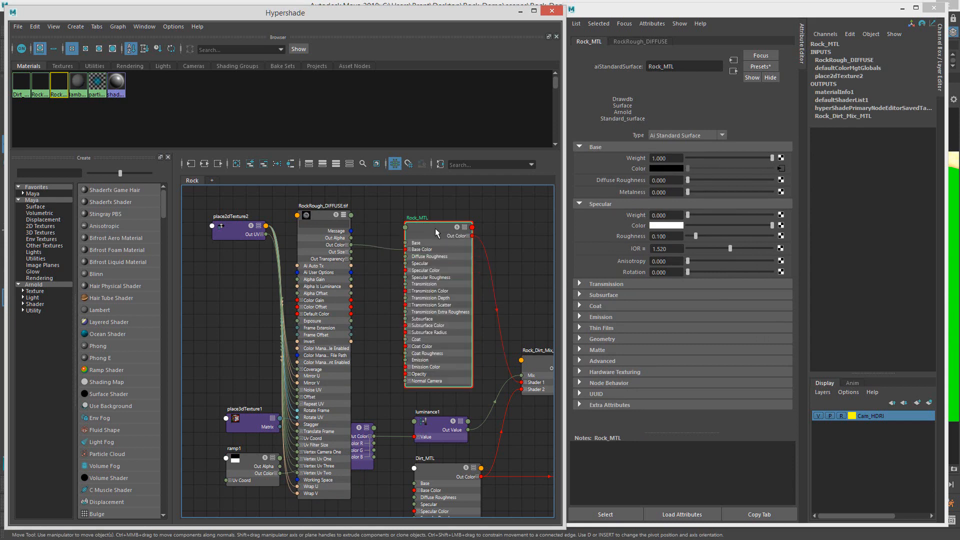
{"action": "key", "text": "2"}
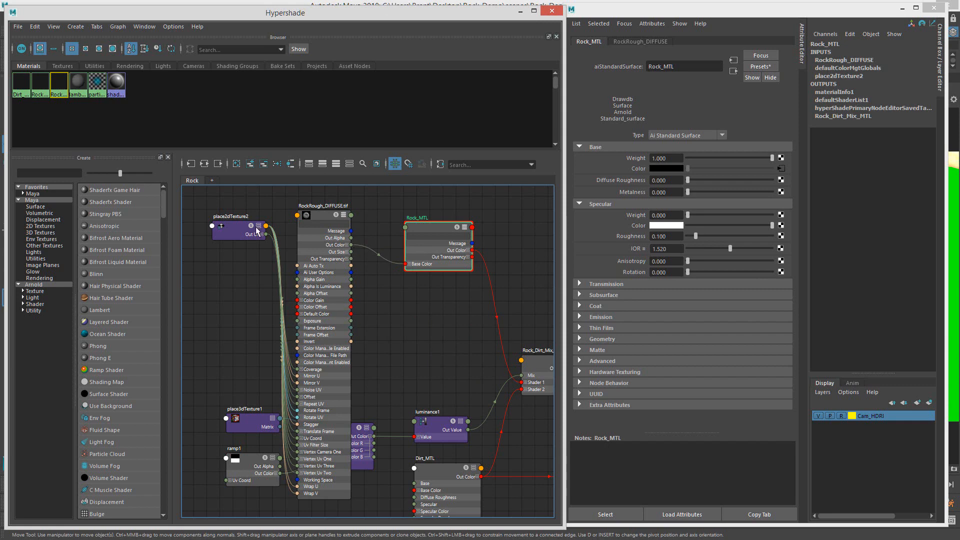
{"action": "key", "text": "3"}
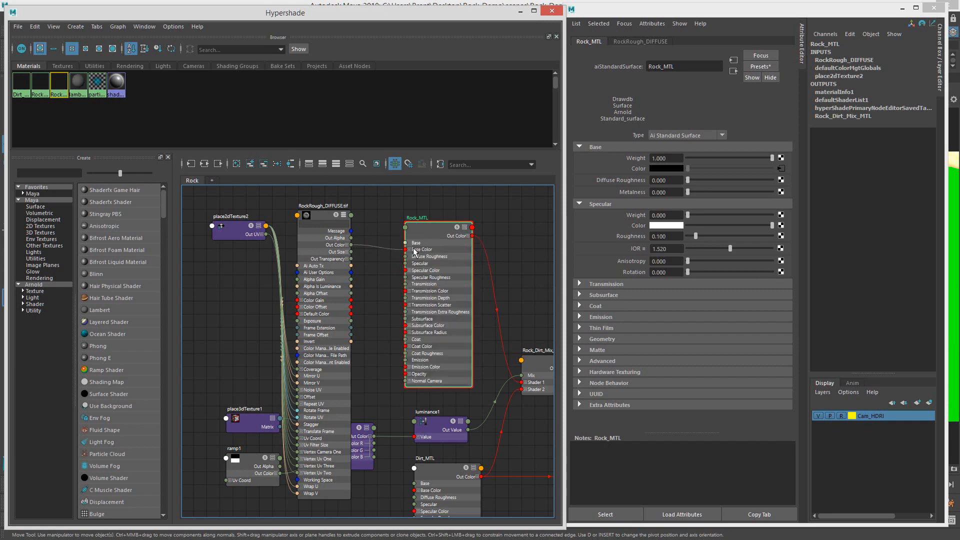
Step: Return the RockRough_DIFFUSE node to its short attribute view with the alpha, color and UV ports, and select place2dTexture2
{"action": "left_click", "coordinate": [315, 214]}
{"action": "key", "text": "2"}
{"action": "left_click_drag", "start_coordinate": [324, 219], "coordinate": [322, 225]}
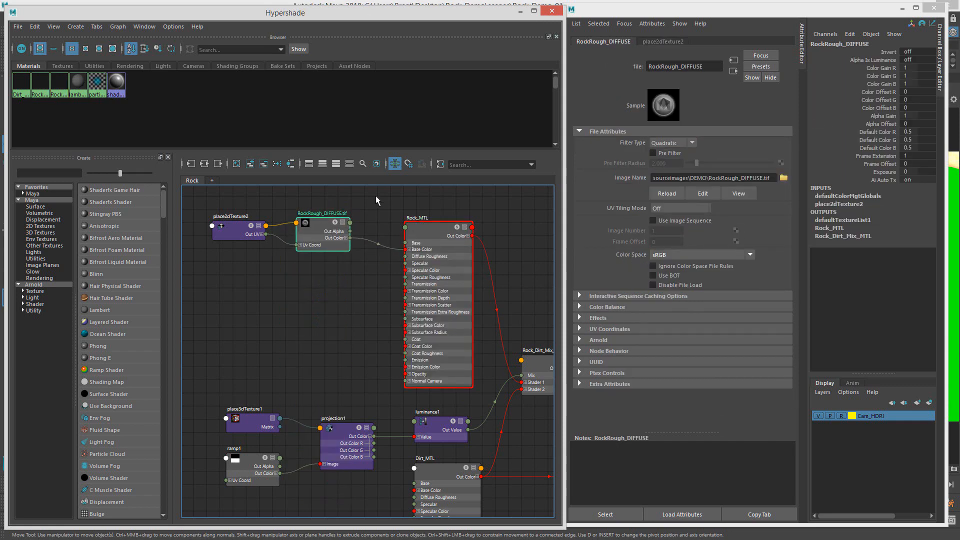
{"action": "left_click", "coordinate": [376, 196]}
{"action": "scroll", "coordinate": [405, 243], "scroll_direction": "down", "scroll_amount": 2}
{"action": "left_click", "coordinate": [269, 238]}
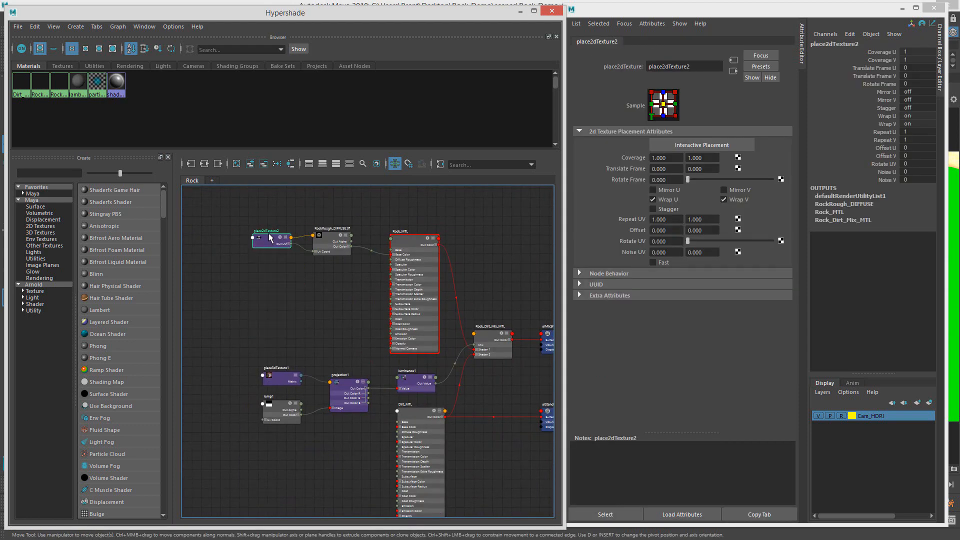
Step: Collapse the luminance1 and projection1 nodes to their headers and lower luminance1 slightly
{"action": "scroll", "coordinate": [381, 316], "scroll_direction": "up", "scroll_amount": 4}
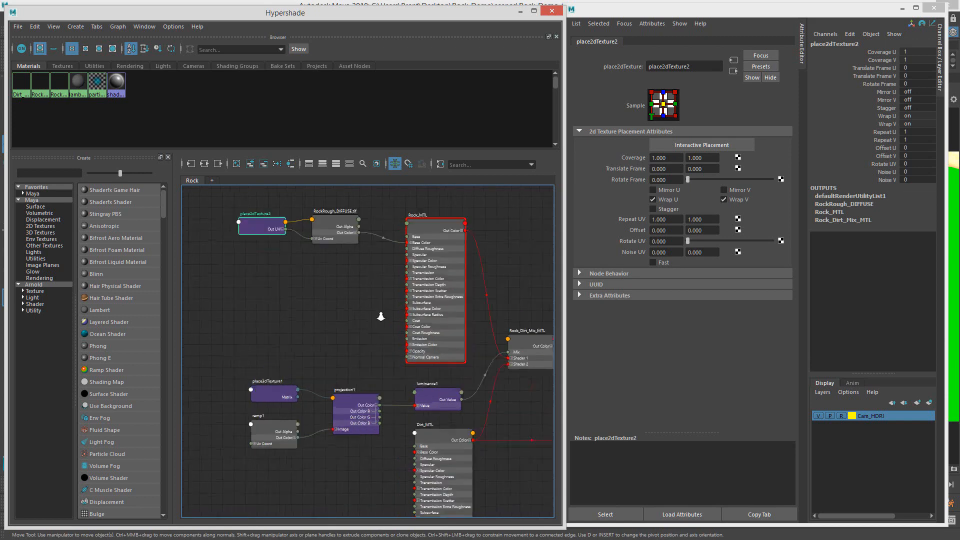
{"action": "left_click", "coordinate": [416, 415]}
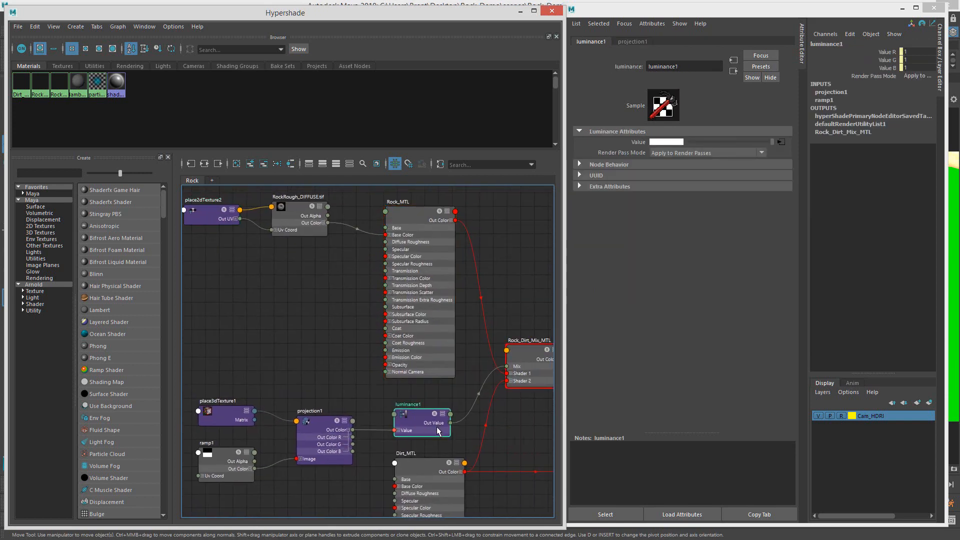
{"action": "key", "text": "1"}
{"action": "left_click_drag", "start_coordinate": [420, 413], "coordinate": [423, 425]}
{"action": "middle_click_drag", "start_coordinate": [363, 403], "coordinate": [387, 388], "text": "alt"}
{"action": "left_click", "coordinate": [344, 413]}
{"action": "key", "text": "1"}
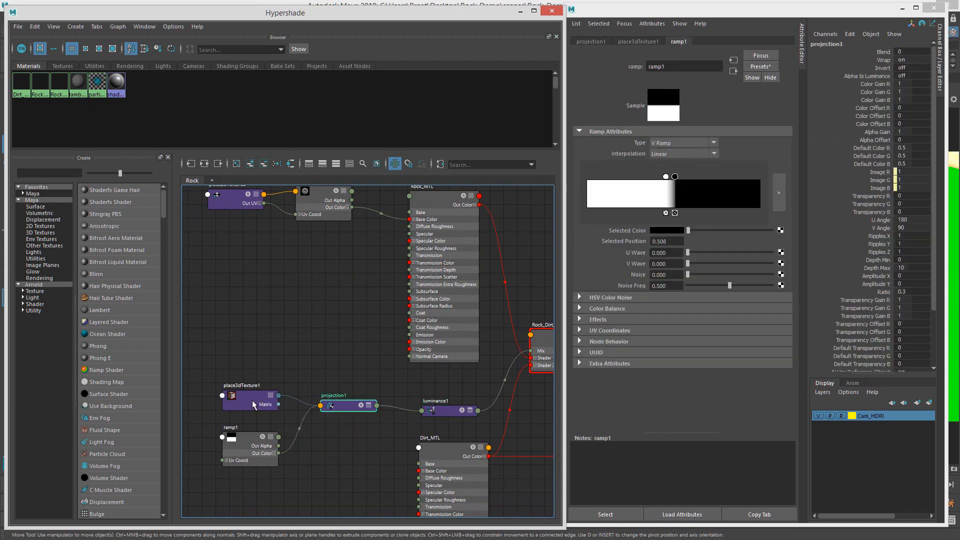
Step: Collapse place3dTexture1 and ramp1 to their headers and stack them directly above and below projection1
{"action": "left_click", "coordinate": [255, 400]}
{"action": "key", "text": "1"}
{"action": "left_click_drag", "start_coordinate": [256, 398], "coordinate": [367, 394]}
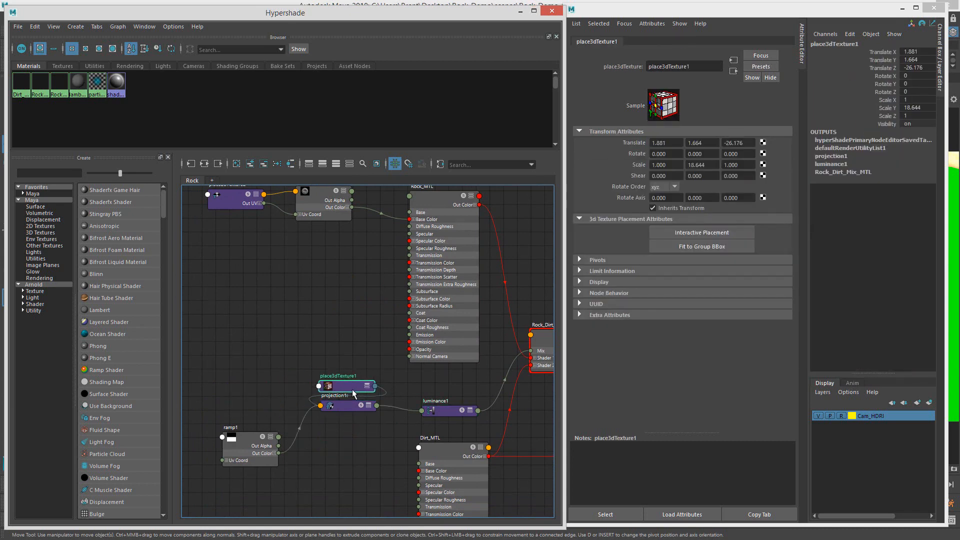
{"action": "left_click", "coordinate": [241, 434]}
{"action": "key", "text": "1"}
{"action": "left_click_drag", "start_coordinate": [254, 436], "coordinate": [348, 424]}
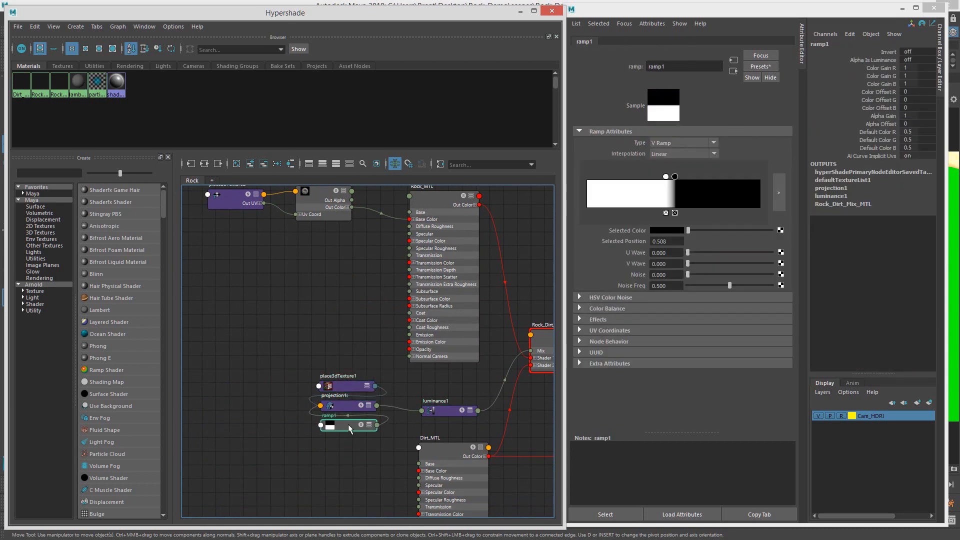
Step: Move the stacked place3dTexture1, projection1 and ramp1 nodes together closer to luminance1 and clear the selection
{"action": "left_click_drag", "start_coordinate": [340, 364], "coordinate": [371, 428]}
{"action": "left_click", "coordinate": [321, 338]}
{"action": "key", "text": "a"}
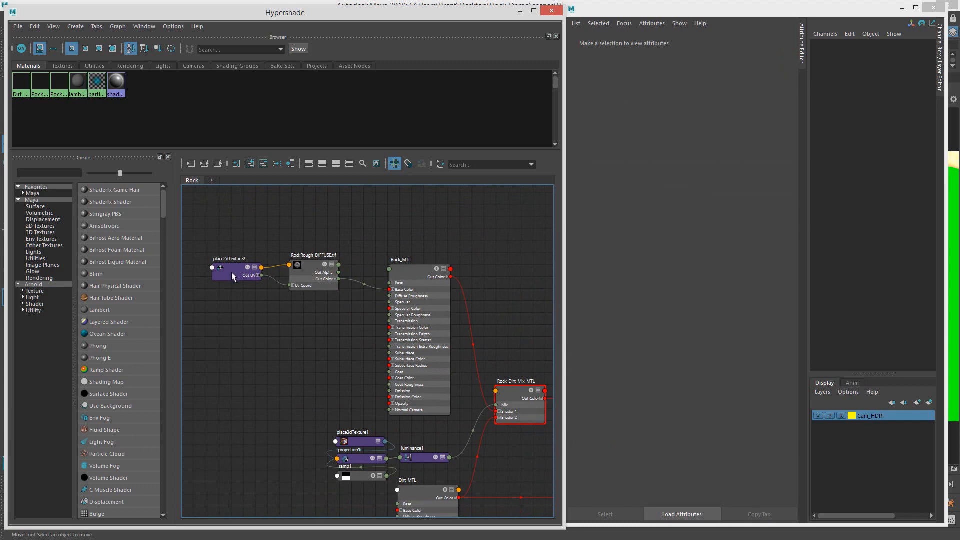
Step: Move place2dTexture2 down and away from RockRough_DIFFUSE, and raise RockRough_DIFFUSE slightly so their connections spread apart
{"action": "mouse_move", "coordinate": [232, 273]}
{"action": "left_mouse_down"}
{"action": "mouse_move", "coordinate": [243, 290]}
{"action": "mouse_move", "coordinate": [227, 288]}
{"action": "left_mouse_up"}
{"action": "middle_click_drag", "start_coordinate": [309, 293], "coordinate": [434, 302], "text": "alt"}
{"action": "left_click_drag", "start_coordinate": [366, 298], "coordinate": [336, 296]}
{"action": "middle_click_drag", "start_coordinate": [407, 302], "coordinate": [334, 295], "text": "alt"}
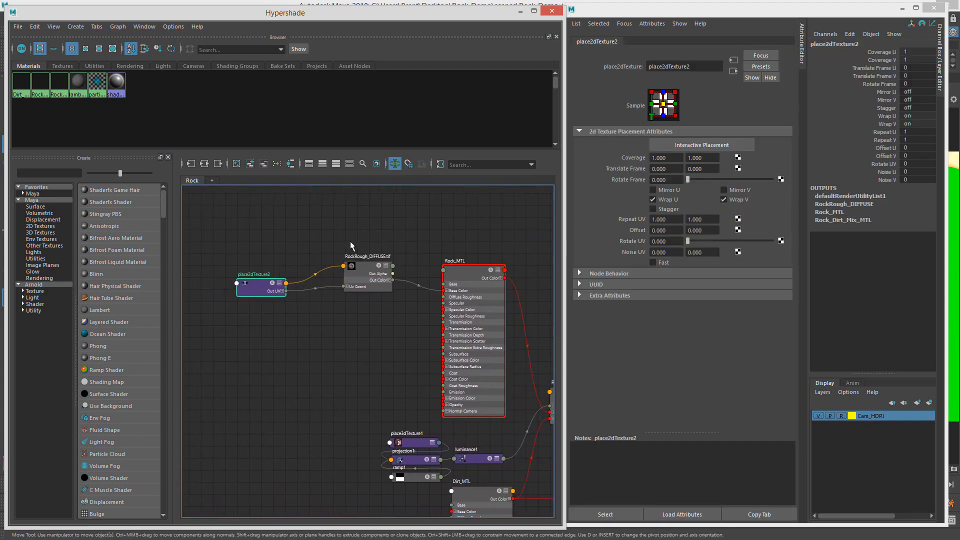
{"action": "left_click_drag", "start_coordinate": [362, 266], "coordinate": [362, 258]}
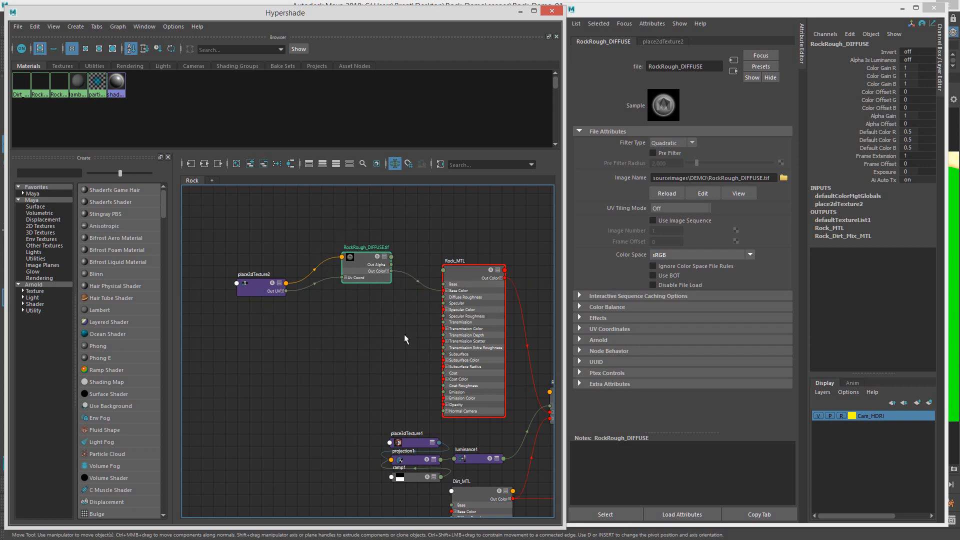
Step: Review the 2D texture placement attributes of the place2dTexture2 node and clear the selection
{"action": "middle_click_drag", "start_coordinate": [395, 338], "coordinate": [421, 334], "text": "alt"}
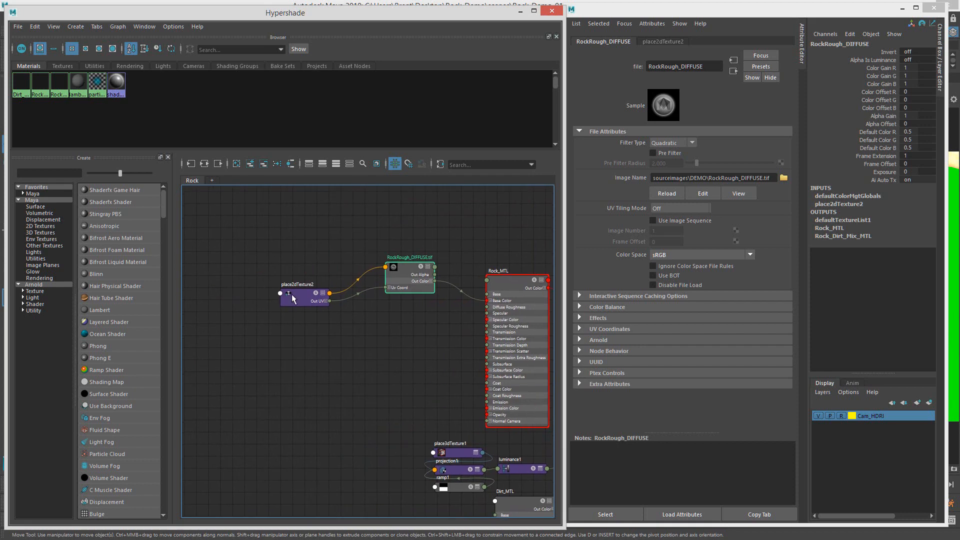
{"action": "left_click", "coordinate": [295, 298]}
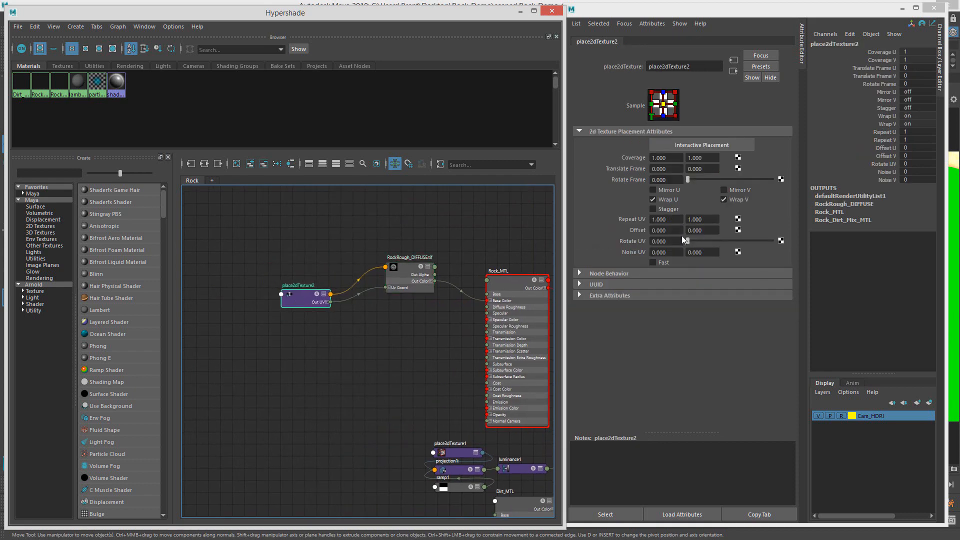
{"action": "middle_click_drag", "start_coordinate": [440, 331], "coordinate": [420, 315], "text": "alt"}
{"action": "left_click", "coordinate": [373, 326]}
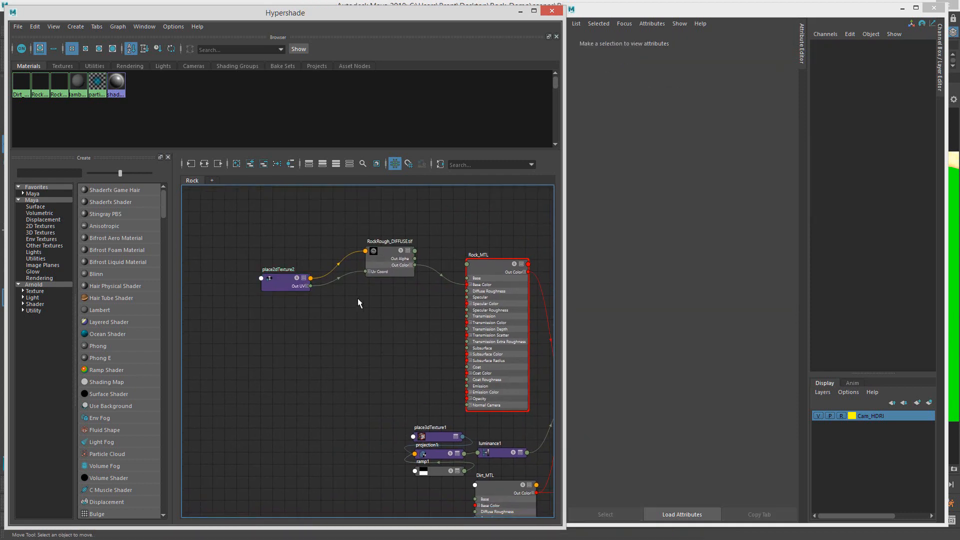
Step: Reposition place2dTexture2 beside and slightly lower than RockRough_DIFFUSE, and select the Rock_MTL node
{"action": "left_click", "coordinate": [268, 277]}
{"action": "left_click_drag", "start_coordinate": [285, 283], "coordinate": [295, 303]}
{"action": "left_click", "coordinate": [440, 319]}
{"action": "middle_click_drag", "start_coordinate": [440, 319], "coordinate": [387, 315], "text": "alt"}
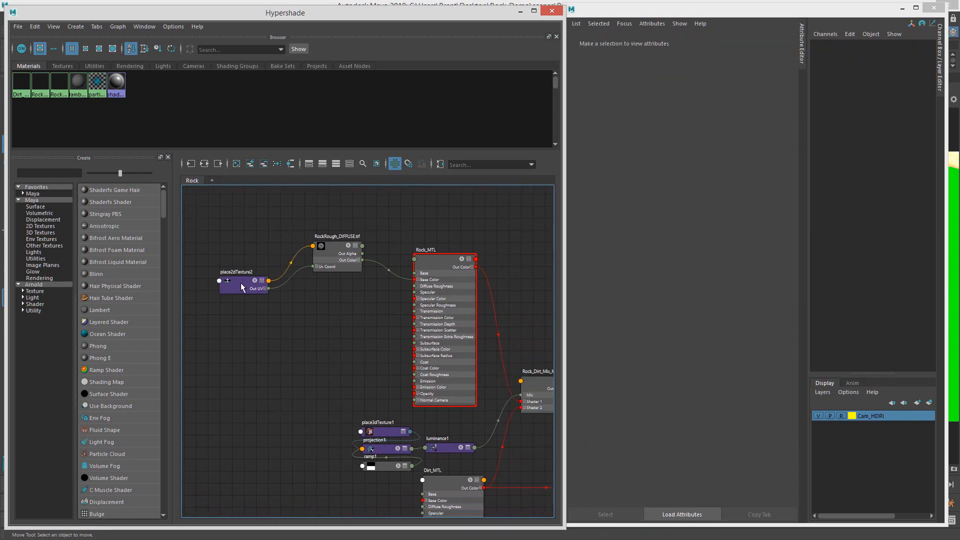
{"action": "left_click_drag", "start_coordinate": [241, 283], "coordinate": [237, 257]}
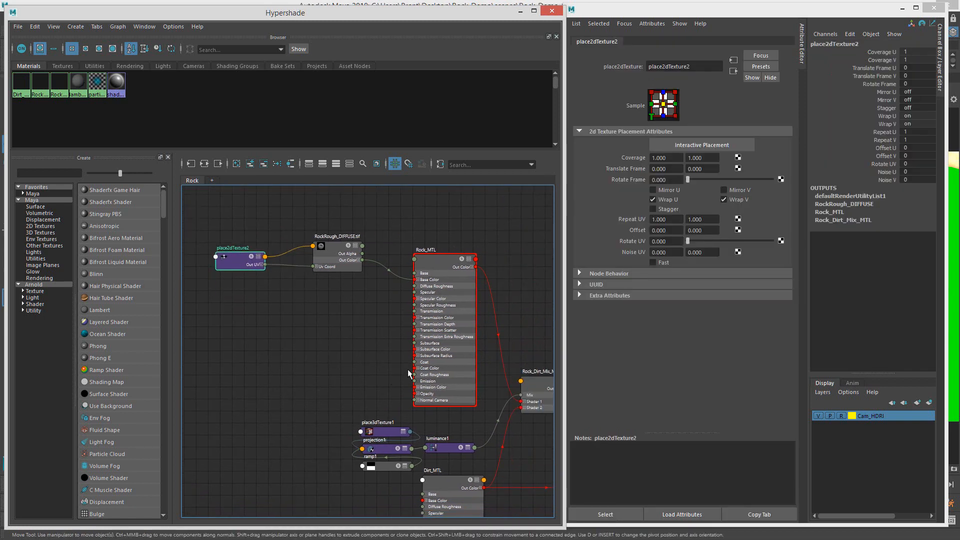
{"action": "left_click", "coordinate": [438, 262]}
{"action": "left_click_drag", "start_coordinate": [240, 264], "coordinate": [248, 274]}
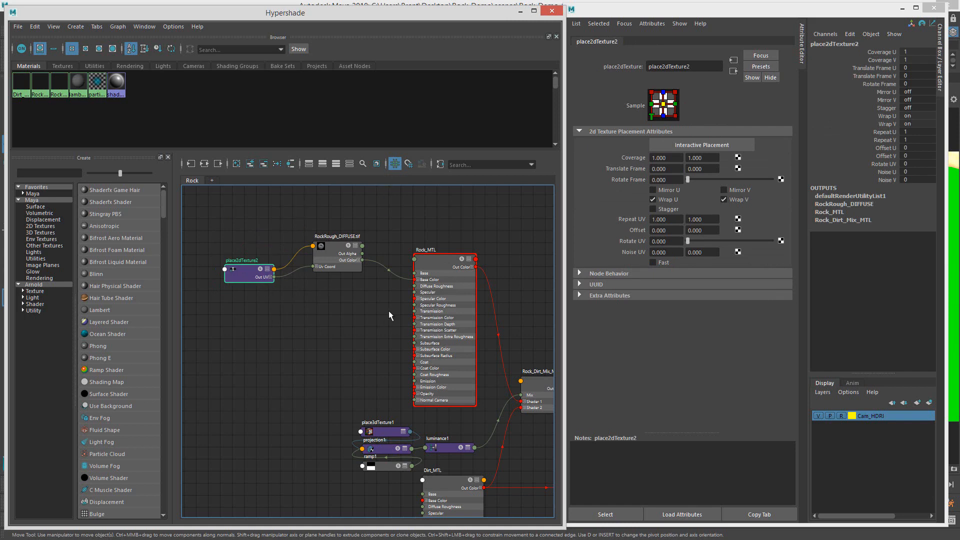
{"action": "left_click", "coordinate": [432, 262]}
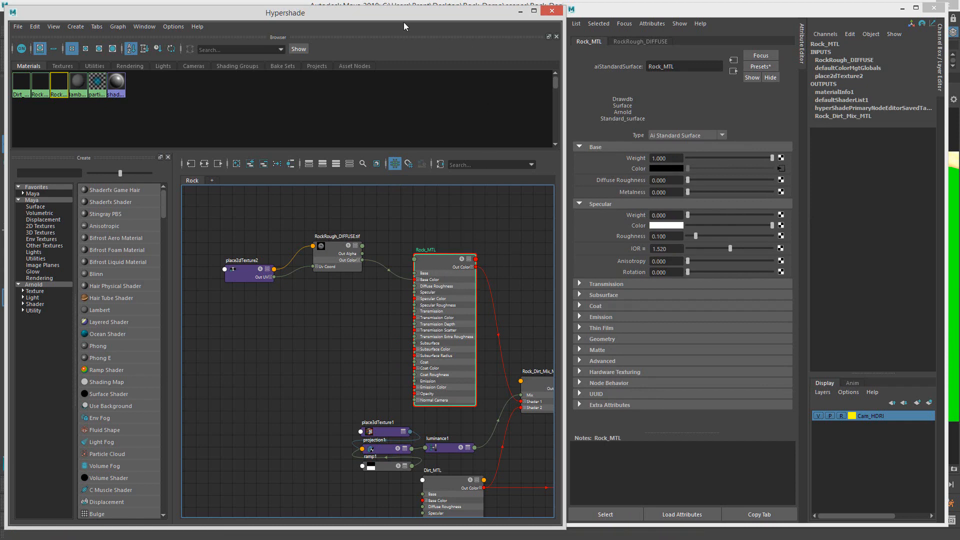
Step: Move the Hypershade and Attribute Editor windows out of the way and start an IPR render in the Arnold RenderView
{"action": "left_click_drag", "start_coordinate": [393, 14], "coordinate": [959, 90]}
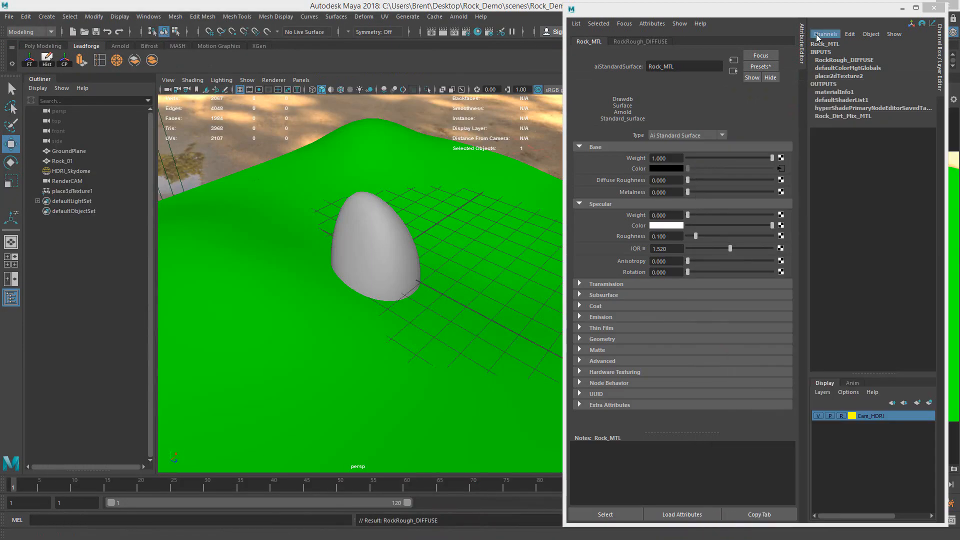
{"action": "left_click_drag", "start_coordinate": [715, 10], "coordinate": [959, 38]}
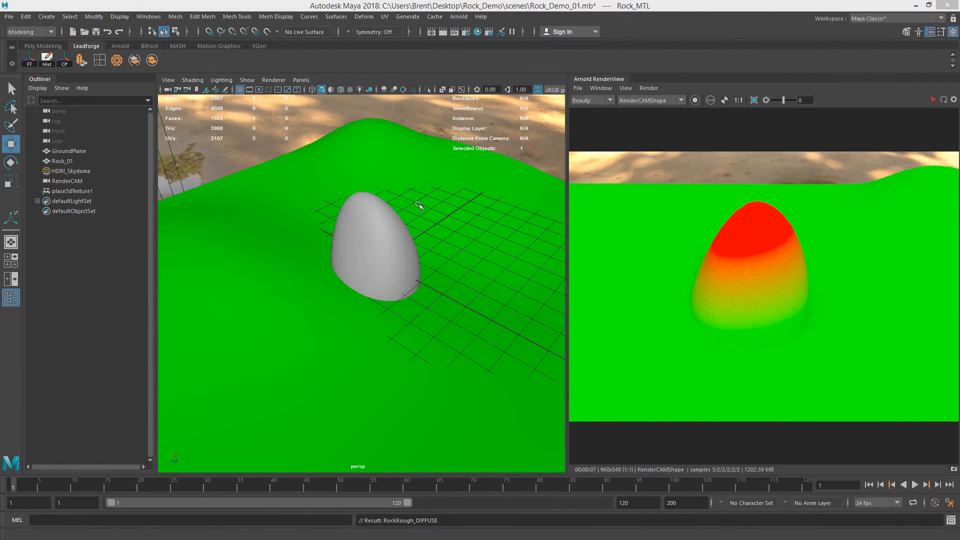
{"action": "left_click", "coordinate": [648, 88]}
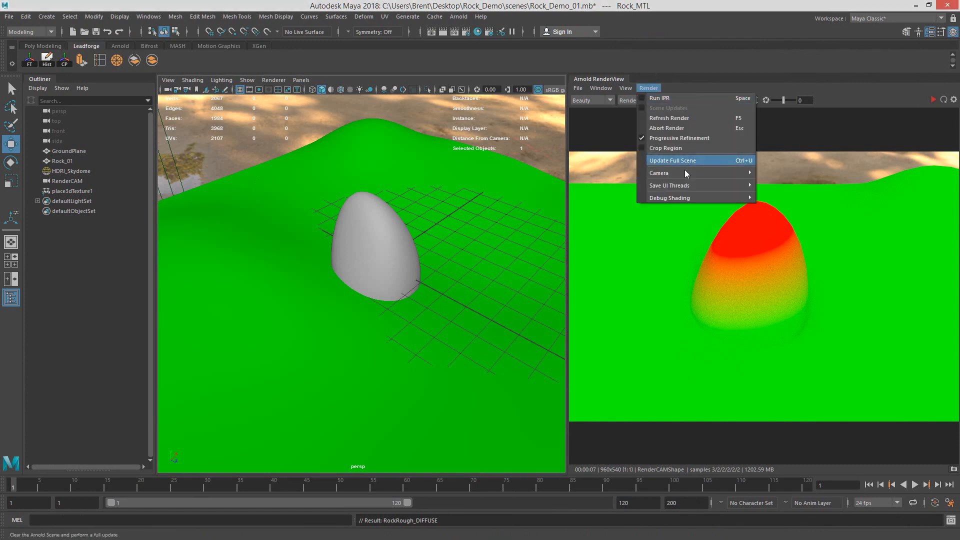
{"action": "left_click", "coordinate": [655, 98]}
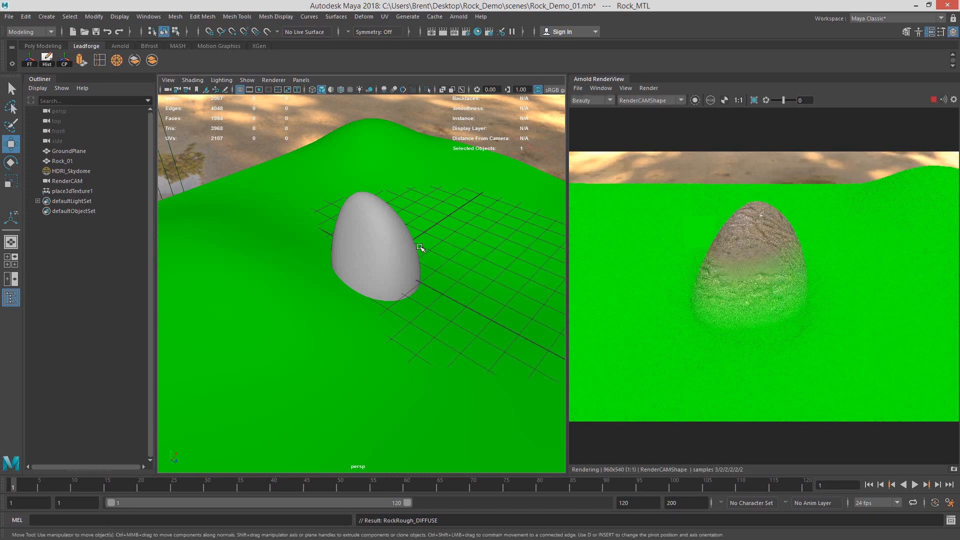
Step: Switch the perspective viewport to look through the RenderCAM camera
{"action": "left_click_drag", "start_coordinate": [418, 242], "coordinate": [450, 241], "text": "alt"}
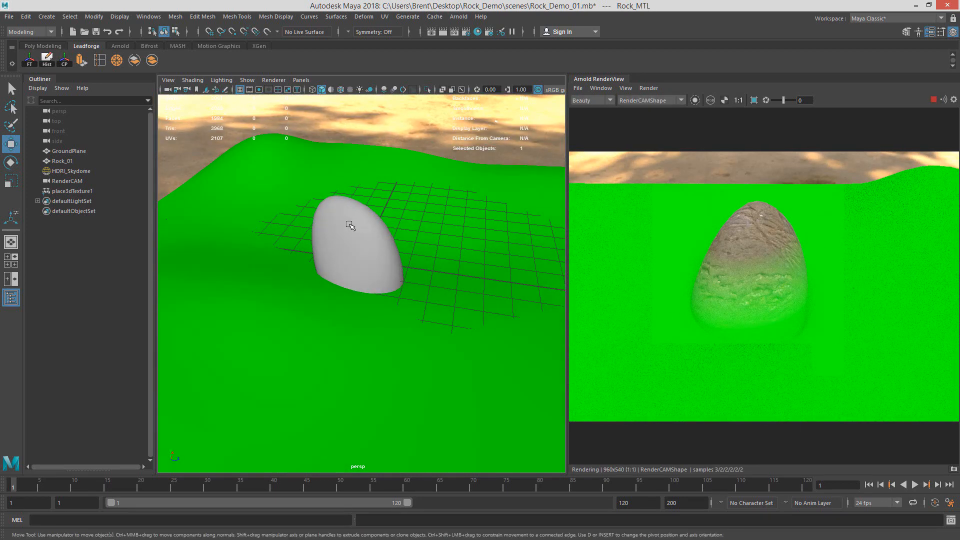
{"action": "right_click_drag", "start_coordinate": [350, 225], "coordinate": [403, 226], "text": "alt"}
{"action": "middle_click_drag", "start_coordinate": [403, 226], "coordinate": [414, 237], "text": "alt"}
{"action": "left_click", "coordinate": [301, 80]}
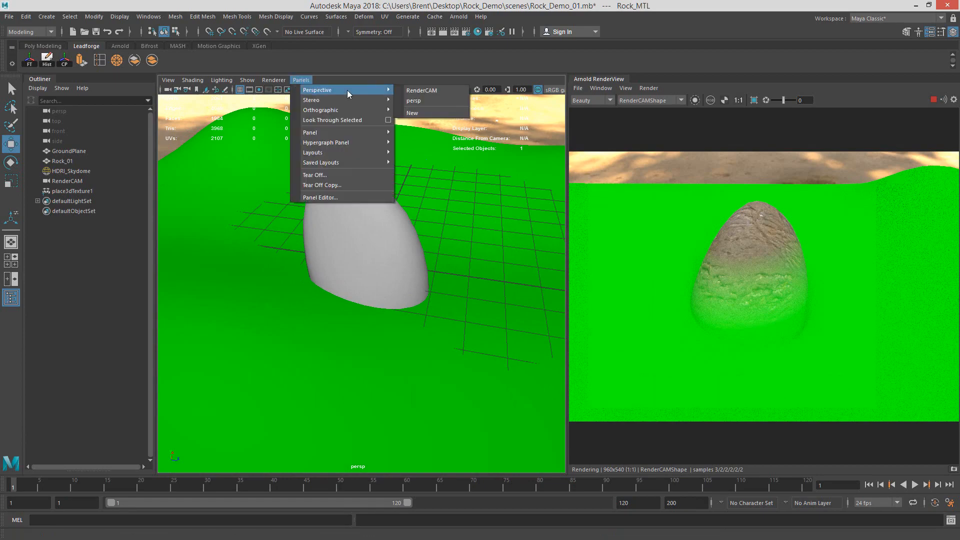
{"action": "left_click", "coordinate": [430, 107]}
Step: Orbit RenderCAM around the rock and move it closer so the rock fills more of the frame
{"action": "left_click_drag", "start_coordinate": [359, 227], "coordinate": [348, 245], "text": "alt"}
{"action": "right_click_drag", "start_coordinate": [349, 245], "coordinate": [372, 238], "text": "alt"}
{"action": "left_click_drag", "start_coordinate": [388, 240], "coordinate": [375, 233], "text": "alt"}
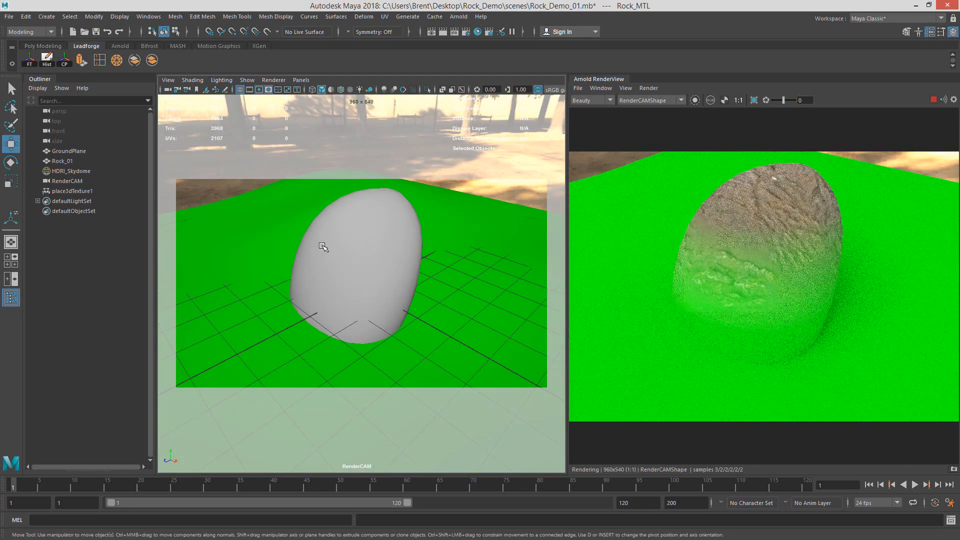
{"action": "left_click_drag", "start_coordinate": [324, 248], "coordinate": [371, 246], "text": "alt"}
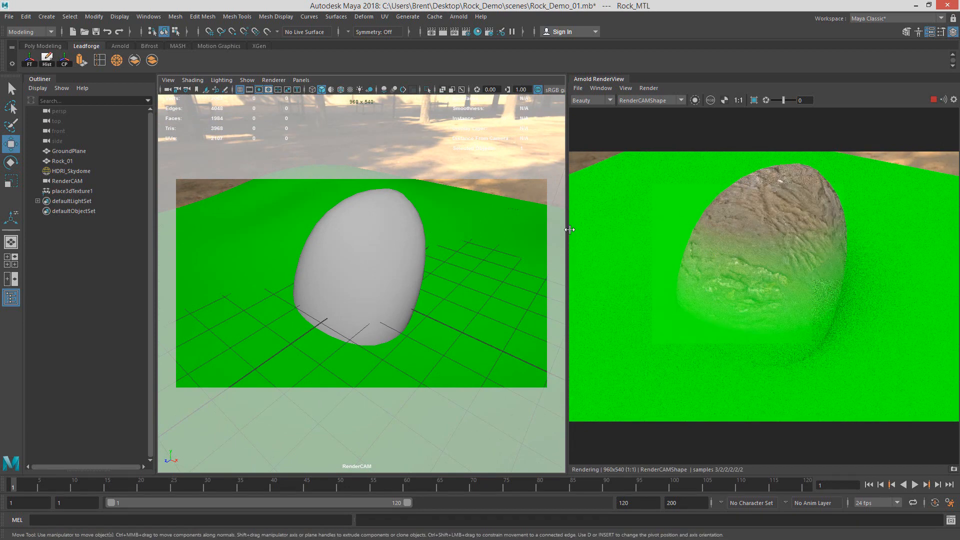
Step: Bring the Hypershade window back beside the render and isolate the selected Rock_MTL shader in the Arnold RenderView
{"action": "left_click_drag", "start_coordinate": [959, 43], "coordinate": [397, 15]}
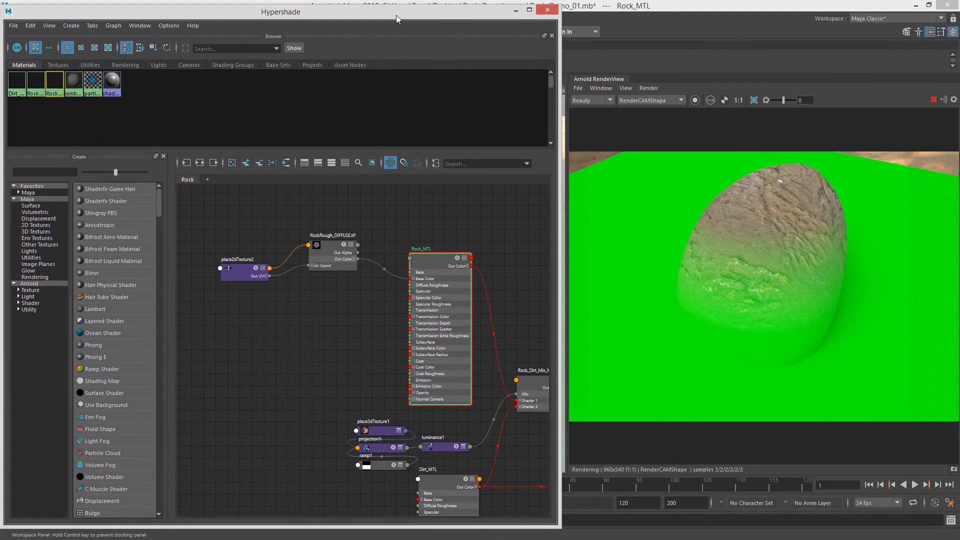
{"action": "left_click", "coordinate": [695, 100]}
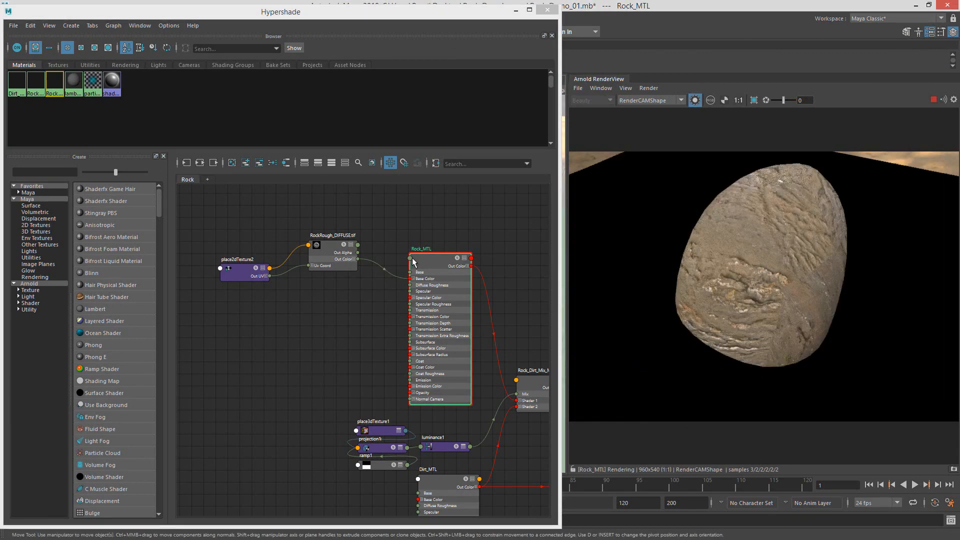
Step: Compare the isolated renders of the Rock_Dirt_Mix_MTL, Rock_MTL and Dirt_MTL shaders in the Arnold RenderView
{"action": "right_click_drag", "start_coordinate": [458, 303], "coordinate": [437, 296], "text": "alt"}
{"action": "middle_click_drag", "start_coordinate": [435, 295], "coordinate": [290, 246], "text": "alt"}
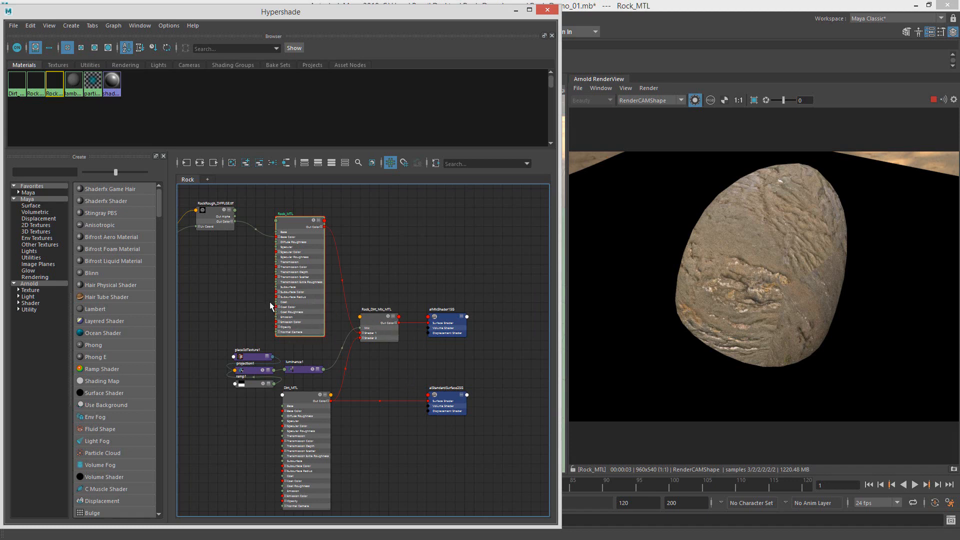
{"action": "middle_click_drag", "start_coordinate": [256, 309], "coordinate": [345, 311], "text": "alt"}
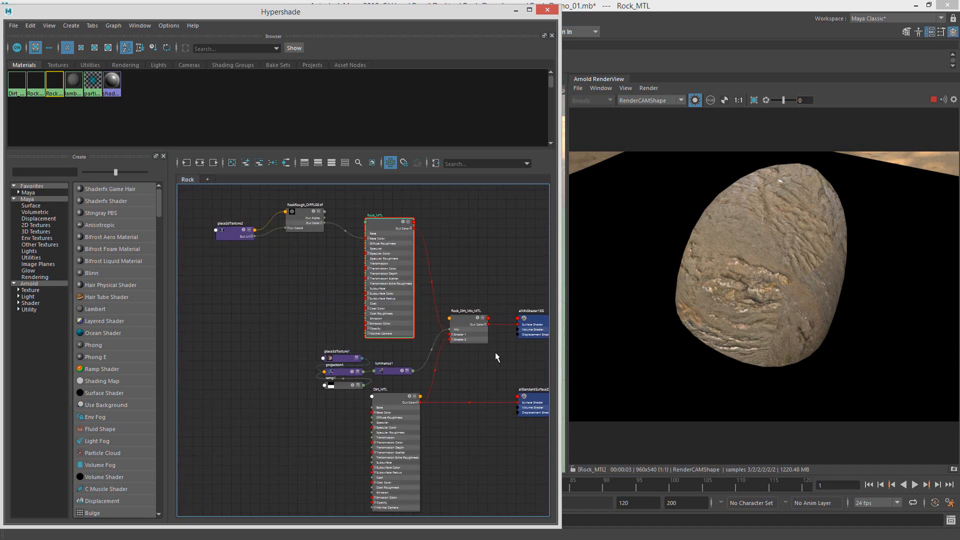
{"action": "middle_click_drag", "start_coordinate": [461, 353], "coordinate": [402, 350], "text": "alt"}
{"action": "scroll", "coordinate": [391, 354], "scroll_direction": "up", "scroll_amount": 2}
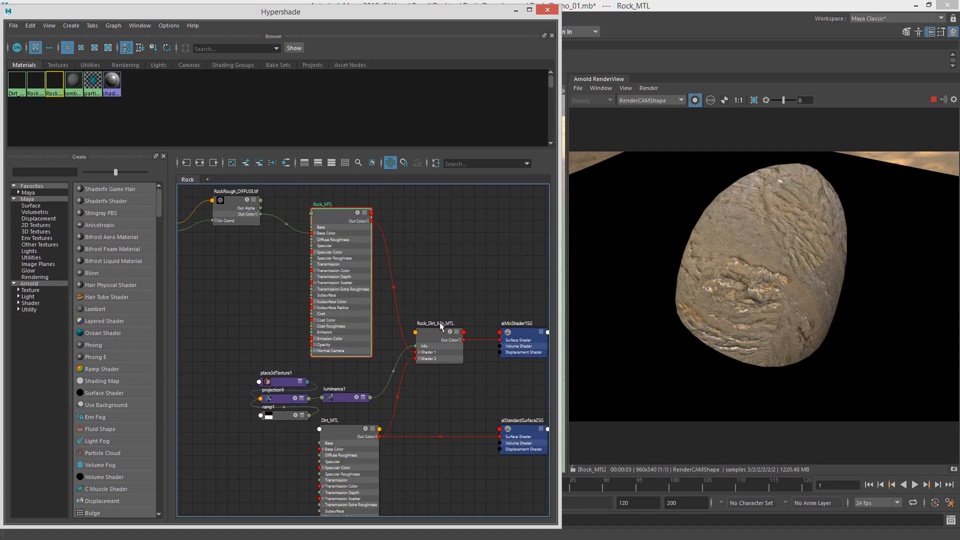
{"action": "left_click", "coordinate": [435, 339]}
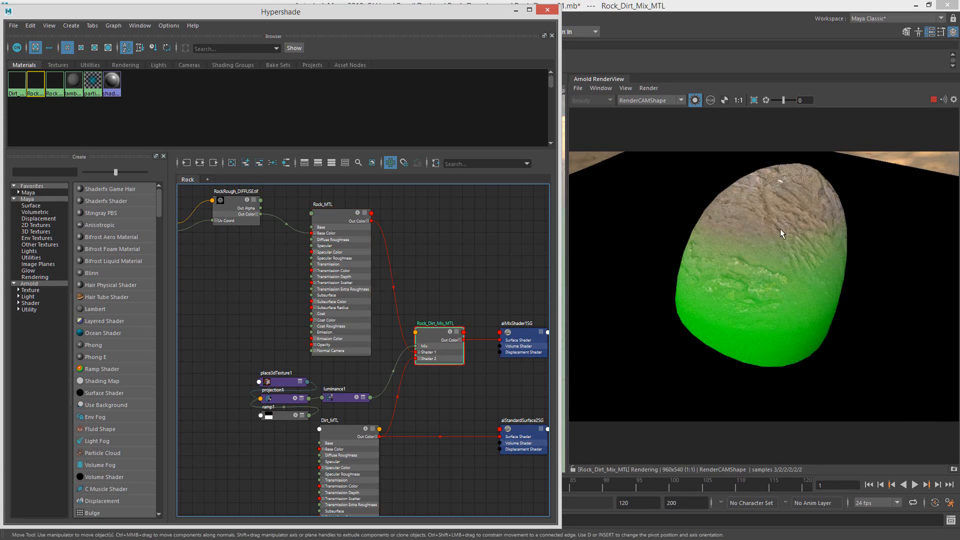
{"action": "left_click", "coordinate": [334, 222]}
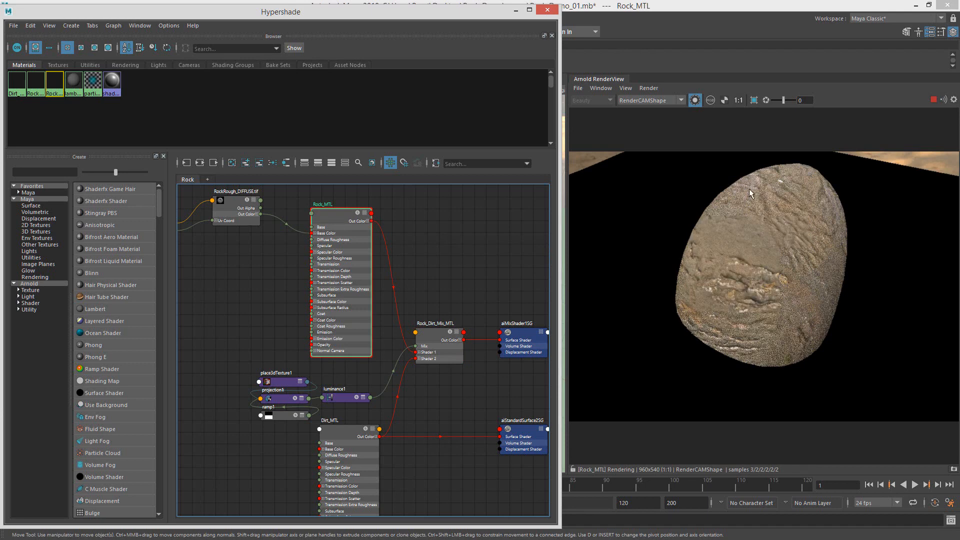
{"action": "mouse_move", "coordinate": [385, 371]}
{"action": "middle_mouse_down", "text": "alt"}
{"action": "mouse_move", "coordinate": [378, 294]}
{"action": "mouse_move", "coordinate": [360, 315]}
{"action": "mouse_move", "coordinate": [351, 384]}
{"action": "middle_mouse_up", "text": "alt"}
{"action": "left_click", "coordinate": [340, 357]}
{"action": "middle_click_drag", "start_coordinate": [359, 313], "coordinate": [412, 325], "text": "alt"}
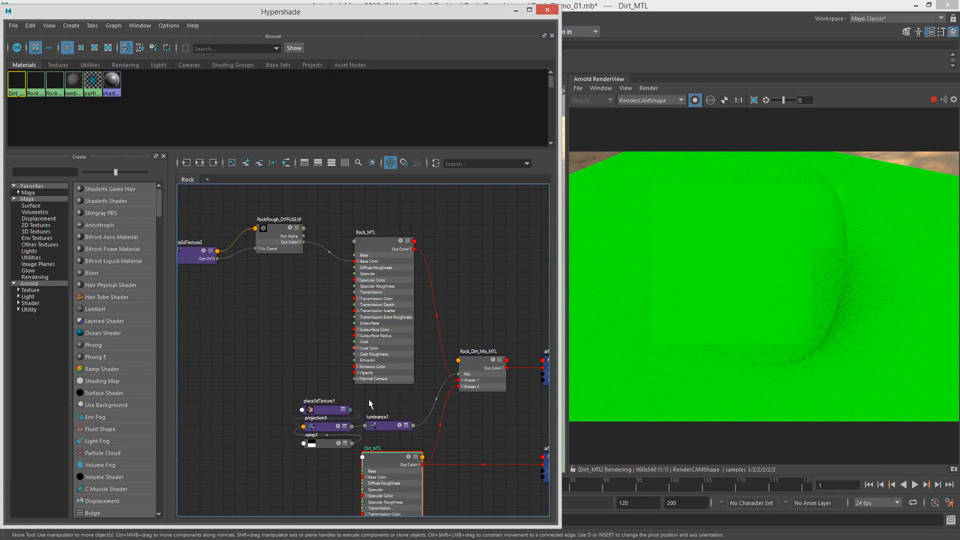
Step: Examine the dirt mask nodes one by one in isolation: luminance1, projection1, place3dTexture1 and ramp1
{"action": "left_click", "coordinate": [378, 426]}
{"action": "left_click", "coordinate": [324, 427]}
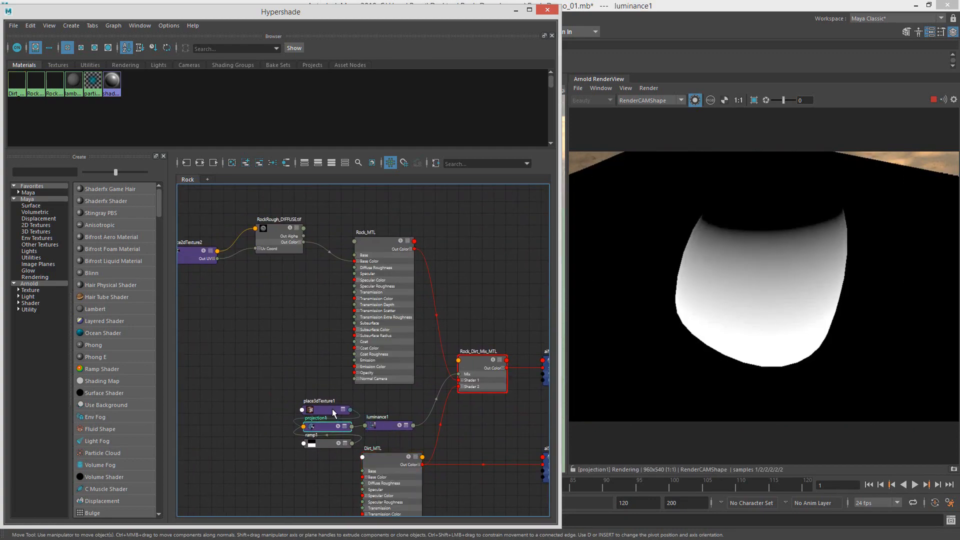
{"action": "left_click", "coordinate": [332, 411]}
{"action": "left_click", "coordinate": [330, 445]}
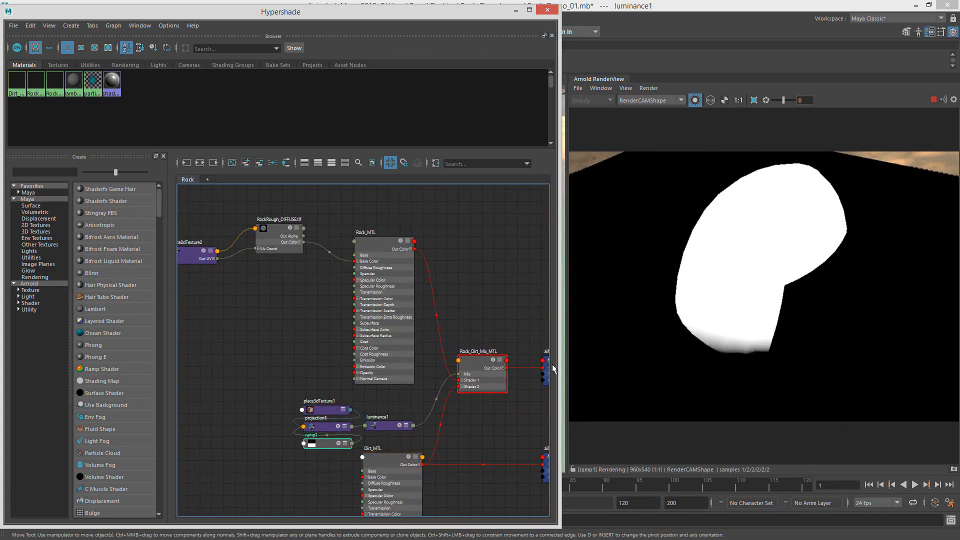
{"action": "left_click", "coordinate": [392, 426]}
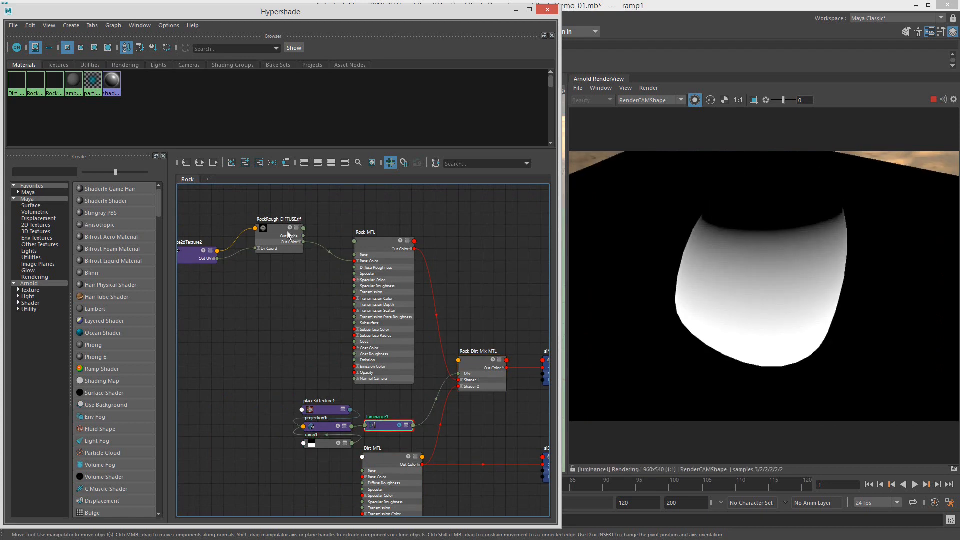
Step: Compare the isolated RockRough_DIFFUSE texture with the fully shaded Rock_MTL in the render
{"action": "middle_click_drag", "start_coordinate": [287, 231], "coordinate": [319, 239], "text": "alt"}
{"action": "left_click", "coordinate": [325, 240]}
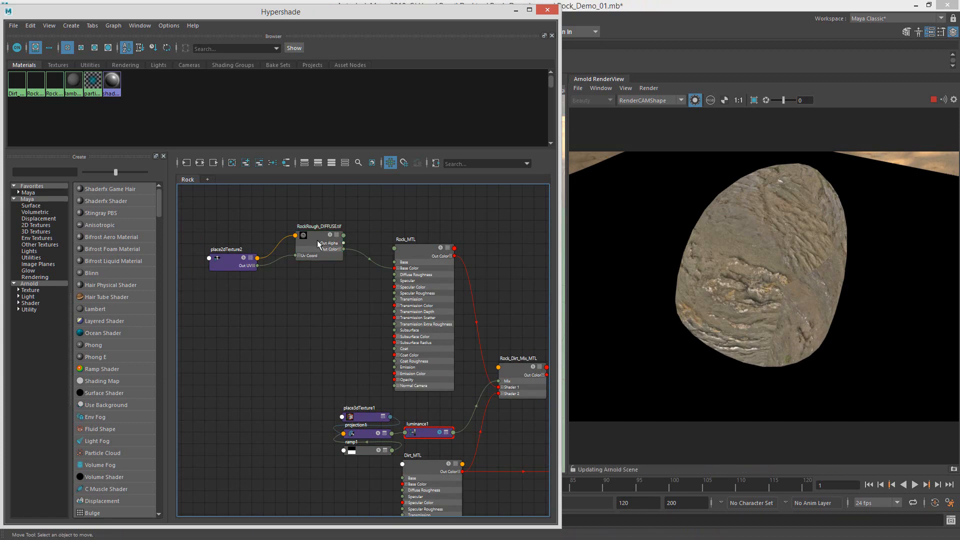
{"action": "left_click", "coordinate": [413, 255]}
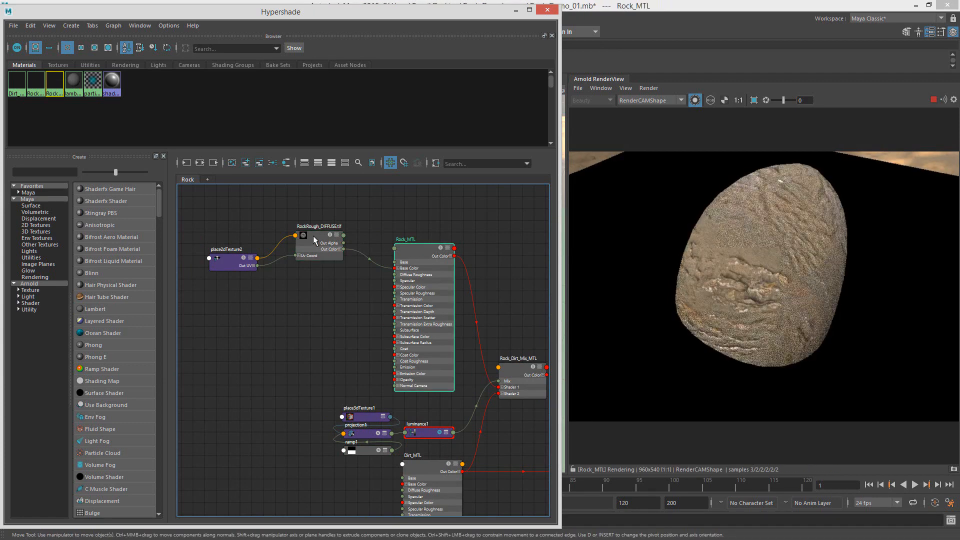
{"action": "left_click", "coordinate": [319, 234]}
{"action": "left_click", "coordinate": [424, 255]}
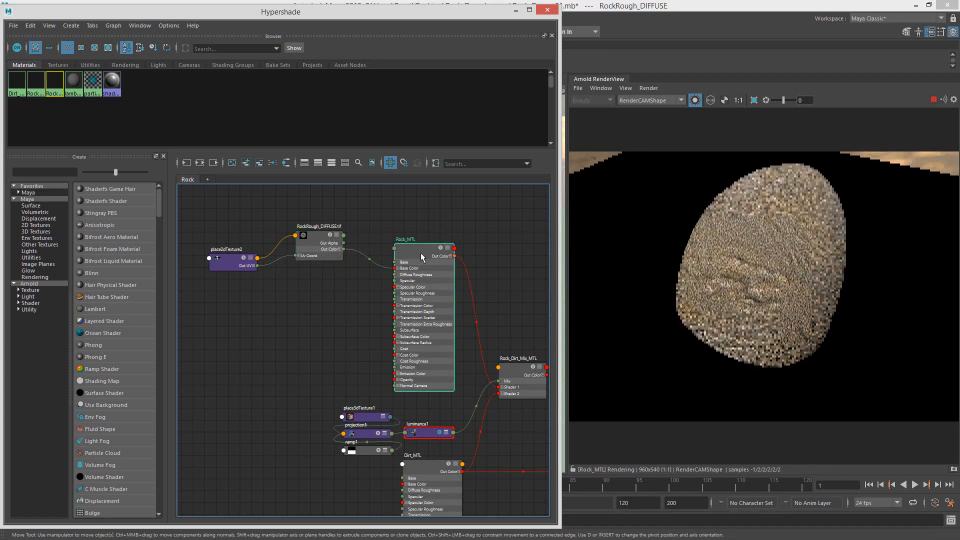
{"action": "left_click", "coordinate": [315, 233]}
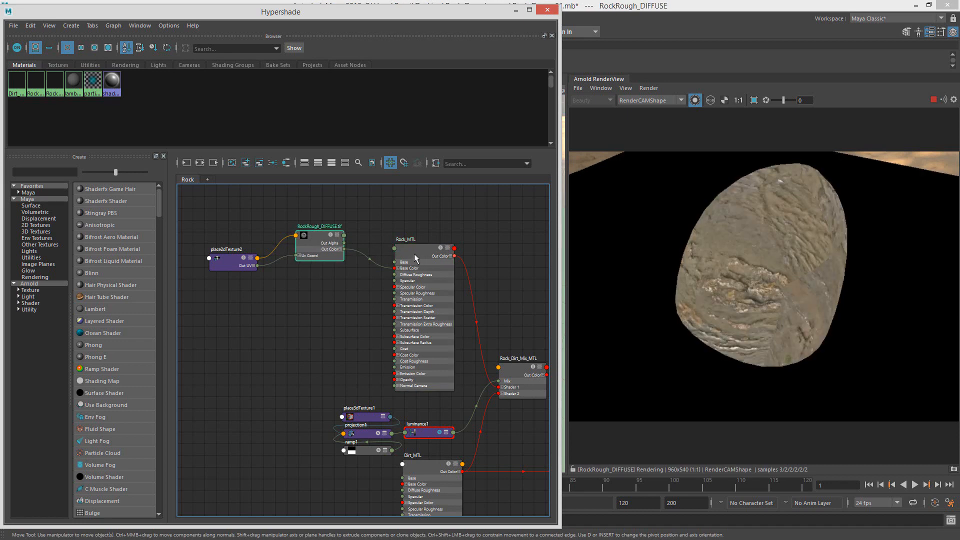
{"action": "left_click", "coordinate": [414, 254]}
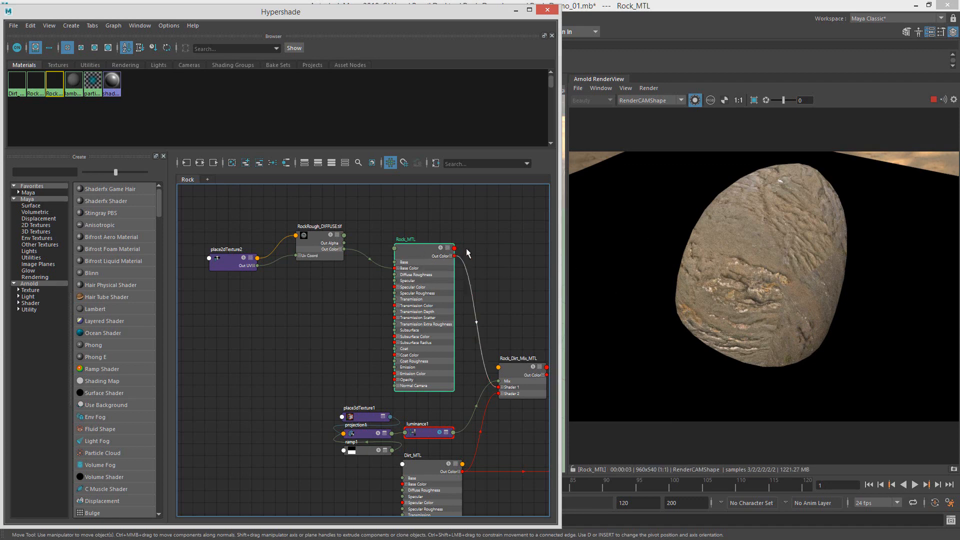
Step: Turn off shader isolation in the Arnold RenderView and stop the IPR render
{"action": "left_click", "coordinate": [692, 100]}
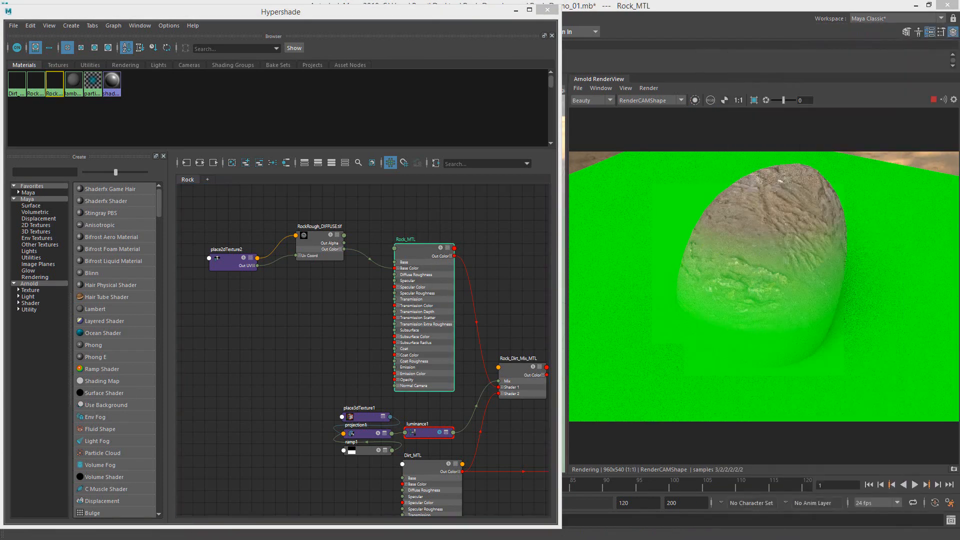
{"action": "left_click", "coordinate": [933, 100]}
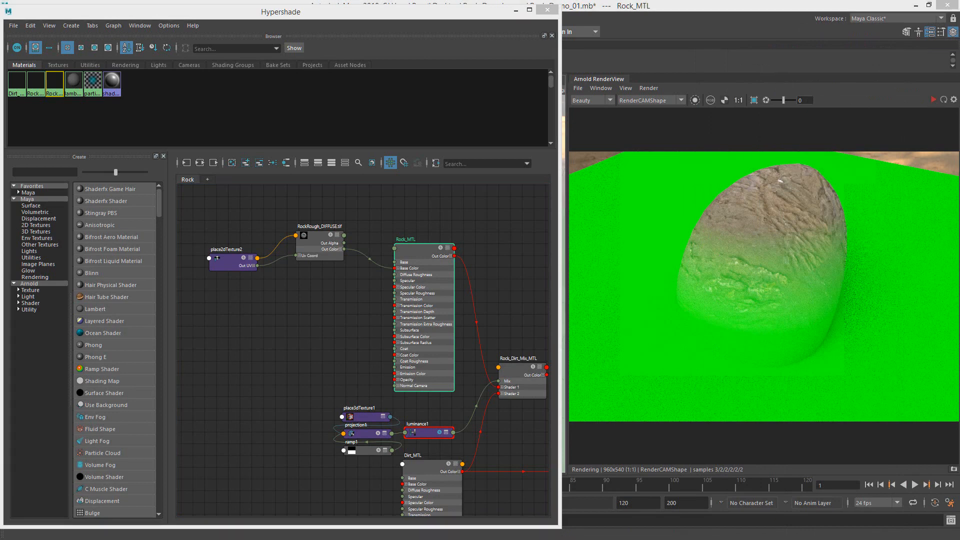
Step: Connect a File texture to Rock_MTL's Specular Color and load RockRough_SPEC.tif into it
{"action": "left_click_drag", "start_coordinate": [959, 22], "coordinate": [728, 20]}
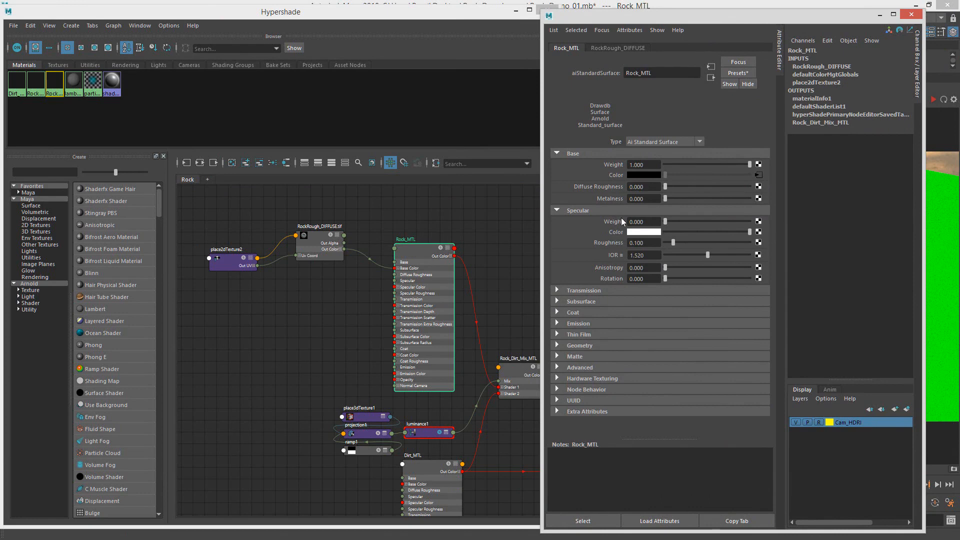
{"action": "left_click", "coordinate": [759, 232]}
{"action": "left_click", "coordinate": [600, 156]}
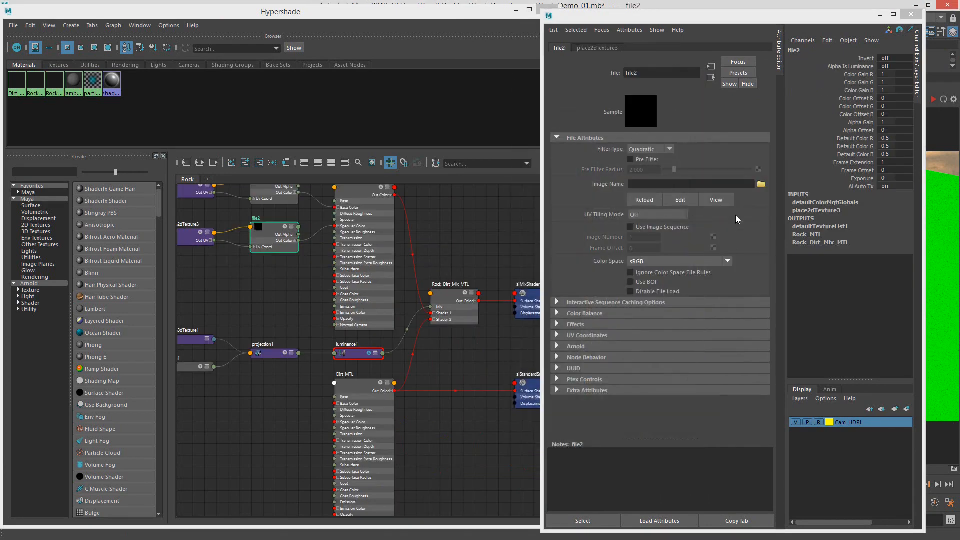
{"action": "left_click", "coordinate": [761, 182]}
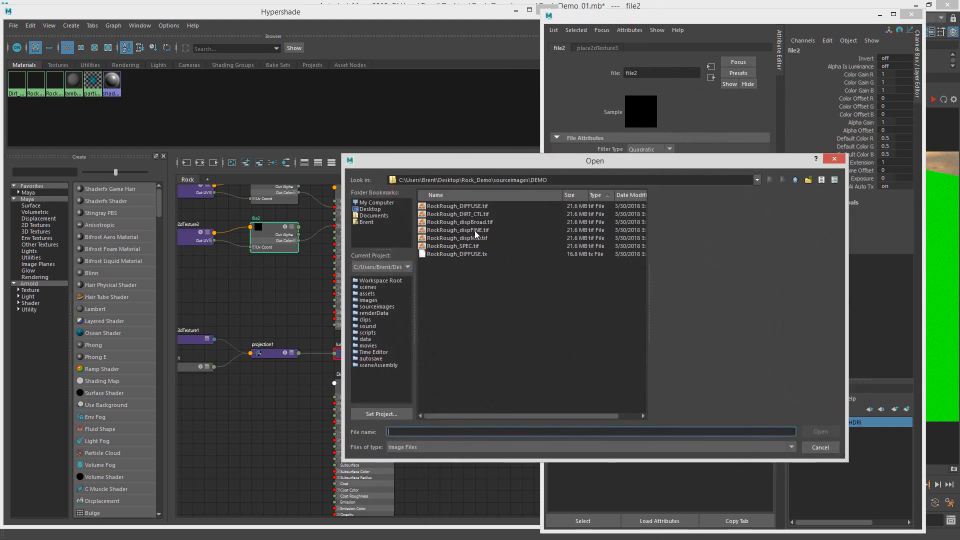
{"action": "left_click", "coordinate": [471, 246]}
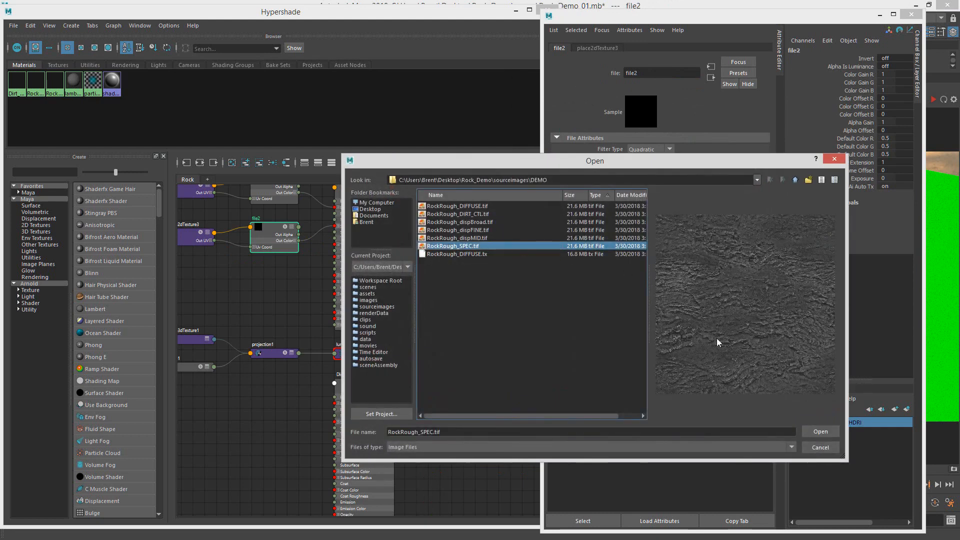
{"action": "left_click", "coordinate": [821, 432]}
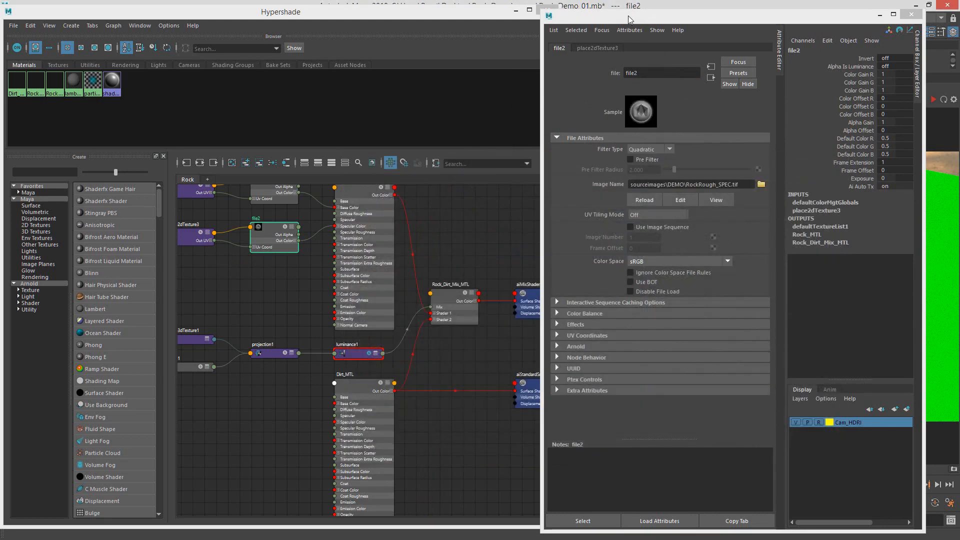
Step: Move the Attribute Editor out of the way and spread the two place2dTexture nodes apart, further from their file textures
{"action": "left_click_drag", "start_coordinate": [627, 16], "coordinate": [959, 15]}
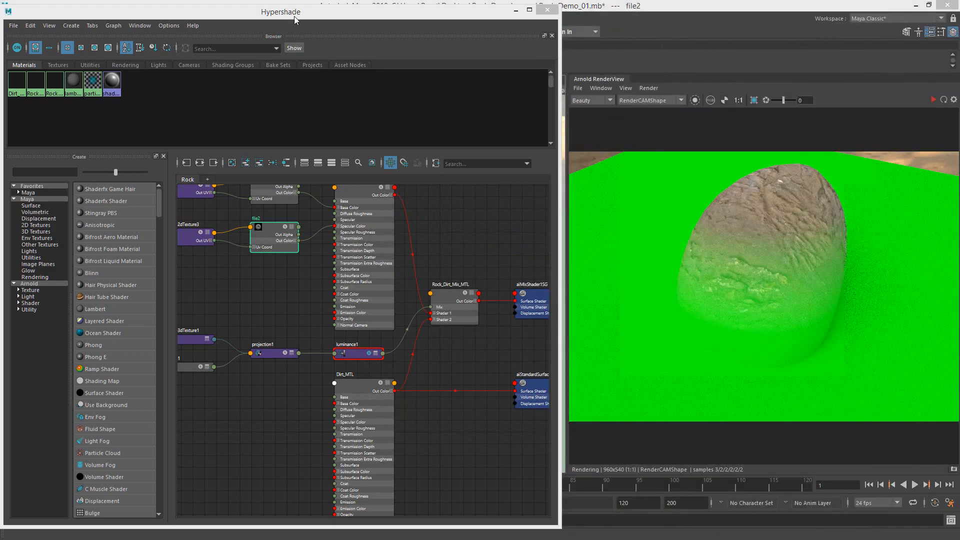
{"action": "left_click_drag", "start_coordinate": [296, 12], "coordinate": [368, 6]}
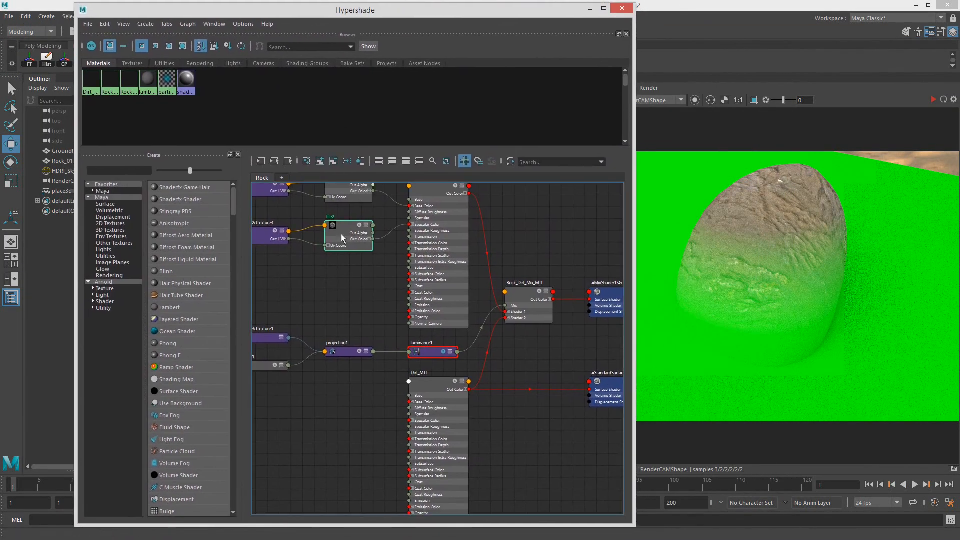
{"action": "middle_click_drag", "start_coordinate": [333, 245], "coordinate": [453, 306], "text": "alt"}
{"action": "right_click_drag", "start_coordinate": [453, 306], "coordinate": [473, 313], "text": "alt"}
{"action": "middle_click_drag", "start_coordinate": [474, 313], "coordinate": [443, 343], "text": "alt"}
{"action": "left_click_drag", "start_coordinate": [353, 339], "coordinate": [342, 357]}
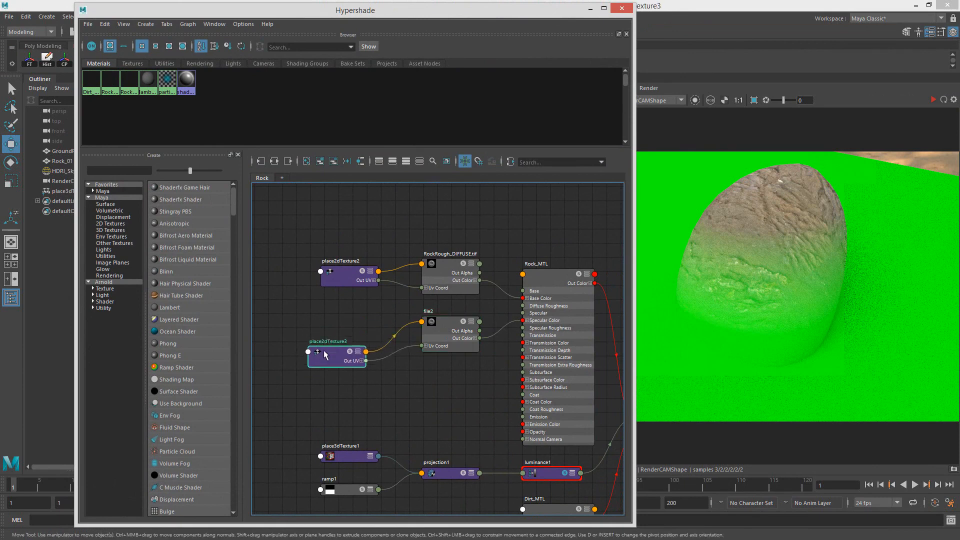
{"action": "left_click_drag", "start_coordinate": [345, 275], "coordinate": [327, 243]}
{"action": "left_click_drag", "start_coordinate": [349, 342], "coordinate": [331, 343]}
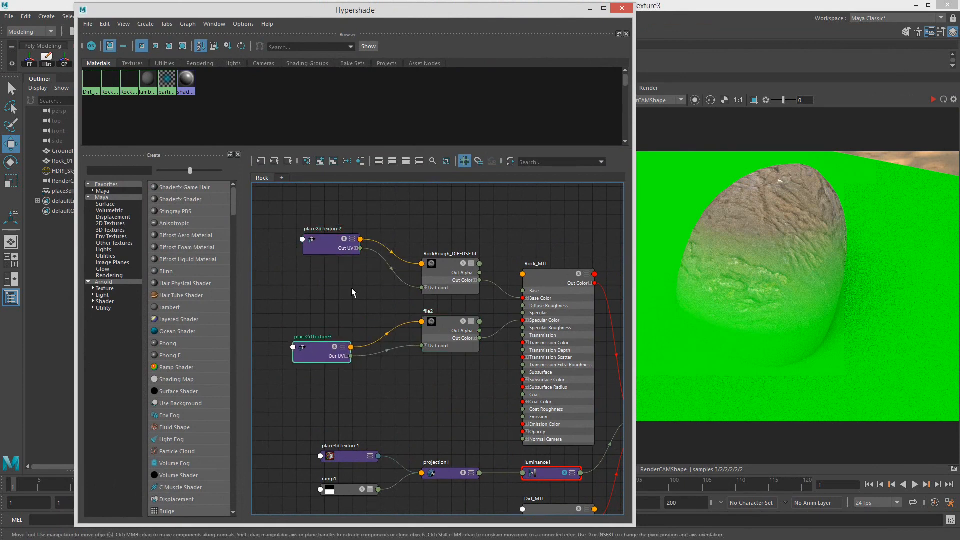
Step: Connect place2dTexture2's Out UV to file2's Uv Coord, delete place2dTexture3 and reposition the shared placement node
{"action": "left_click_drag", "start_coordinate": [373, 306], "coordinate": [426, 346]}
{"action": "key", "text": "Delete"}
{"action": "left_click_drag", "start_coordinate": [328, 245], "coordinate": [335, 226]}
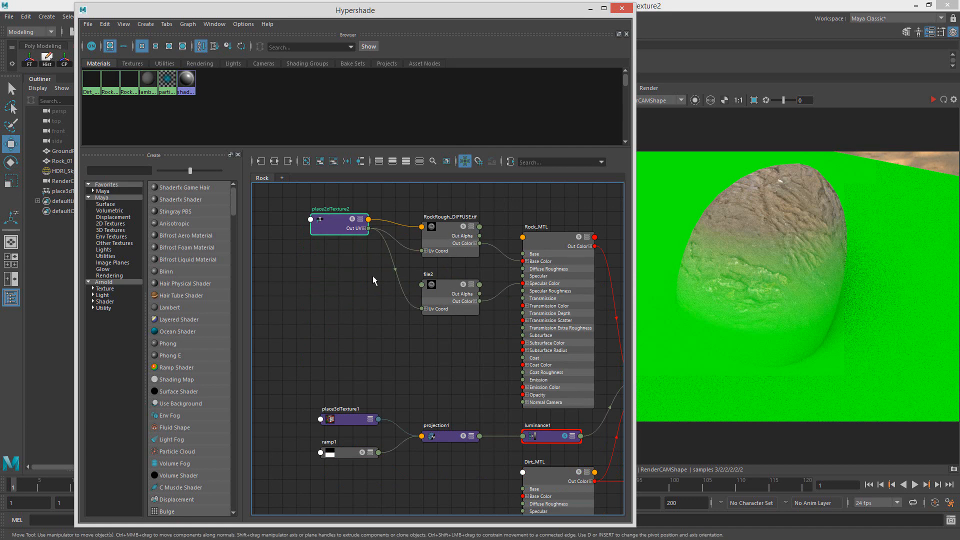
{"action": "middle_click_drag", "start_coordinate": [418, 256], "coordinate": [371, 281], "text": "alt"}
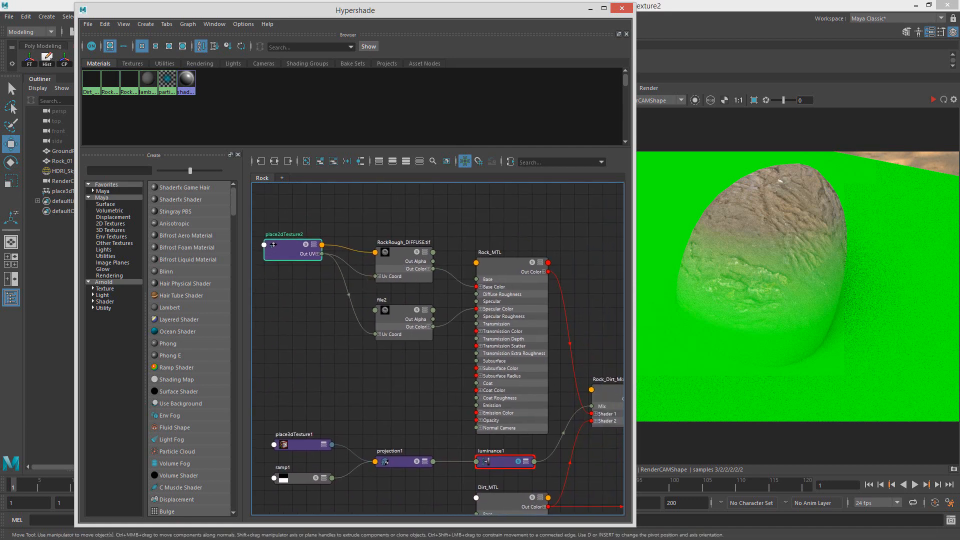
Step: Uncover the Arnold RenderView, restart the IPR render and isolate the Rock_MTL shader
{"action": "left_click_drag", "start_coordinate": [959, 55], "coordinate": [543, 27]}
{"action": "left_click_drag", "start_coordinate": [419, 14], "coordinate": [337, 14]}
{"action": "left_click", "coordinate": [945, 133]}
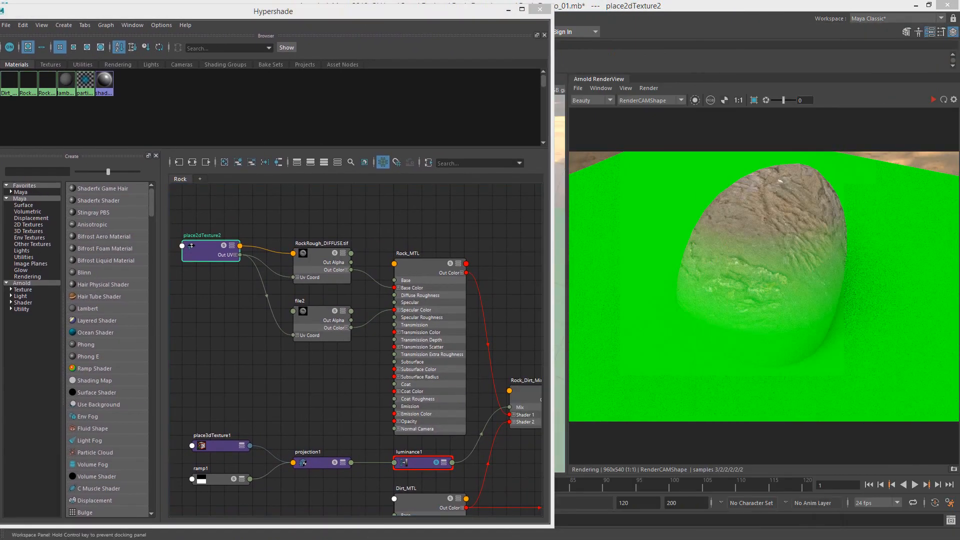
{"action": "left_click", "coordinate": [933, 100]}
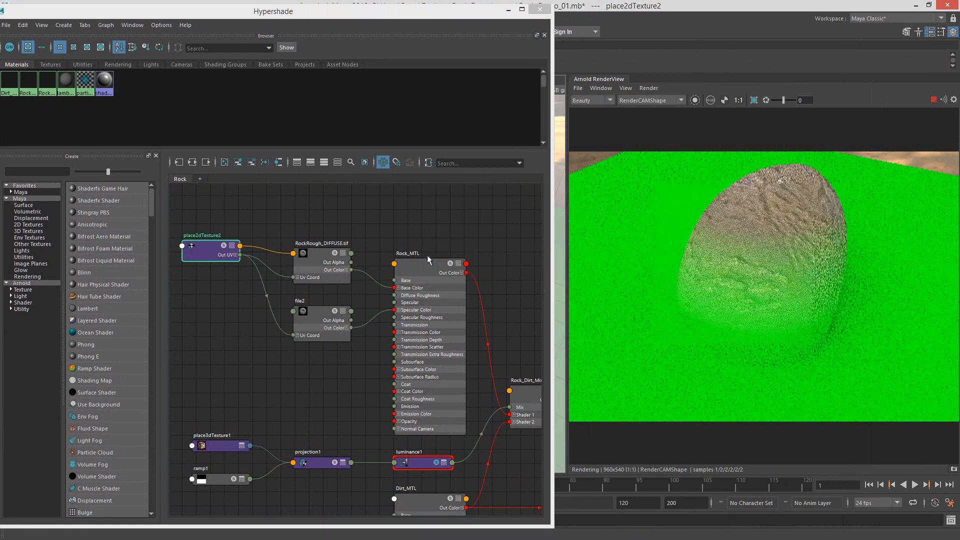
{"action": "left_click", "coordinate": [696, 101]}
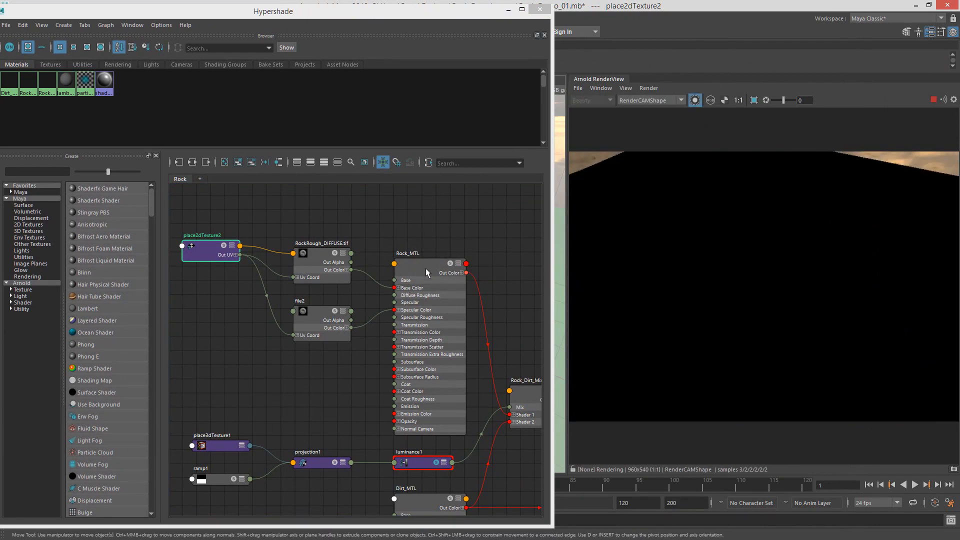
{"action": "left_click", "coordinate": [459, 339]}
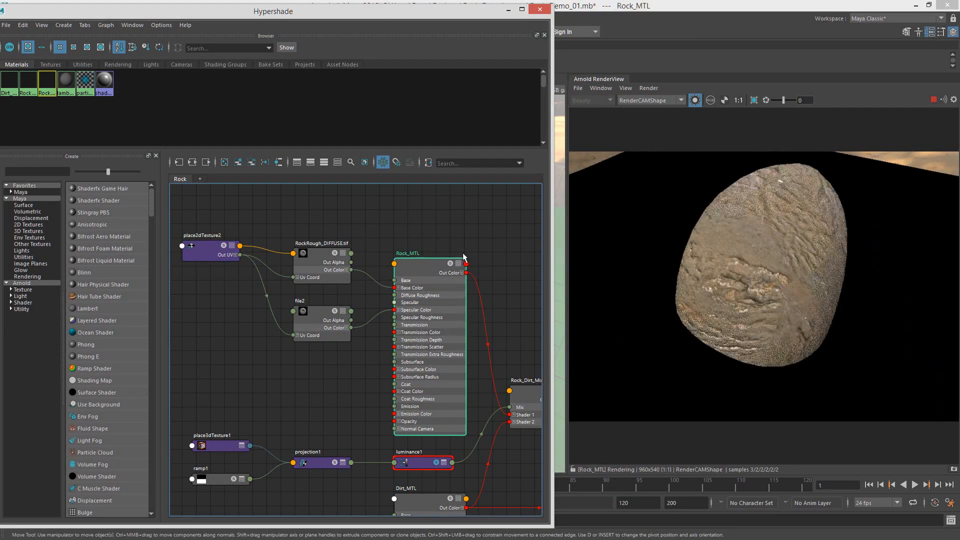
Step: Compare the isolated specular texture file2 with the RockRough_DIFFUSE texture on the rock
{"action": "left_click", "coordinate": [318, 321]}
{"action": "left_click", "coordinate": [323, 254]}
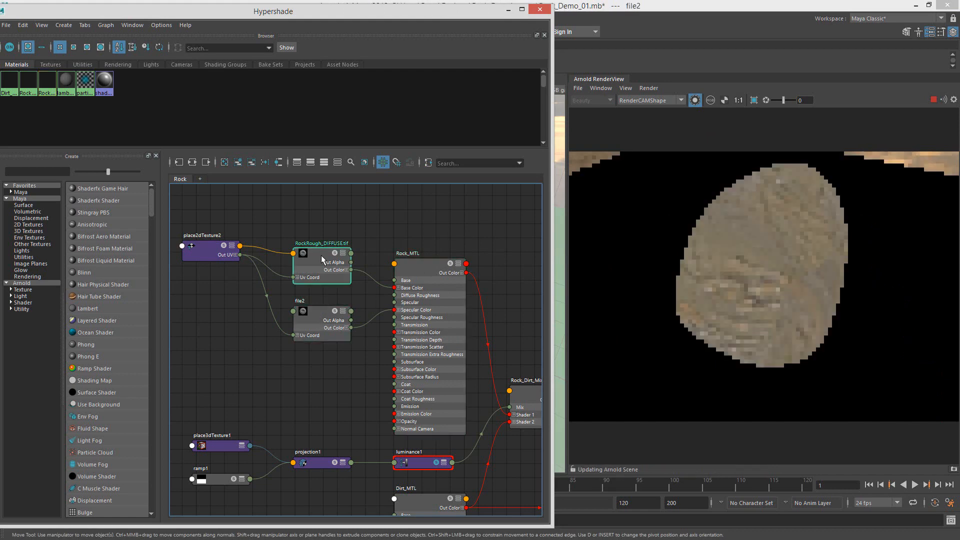
{"action": "left_click", "coordinate": [318, 314]}
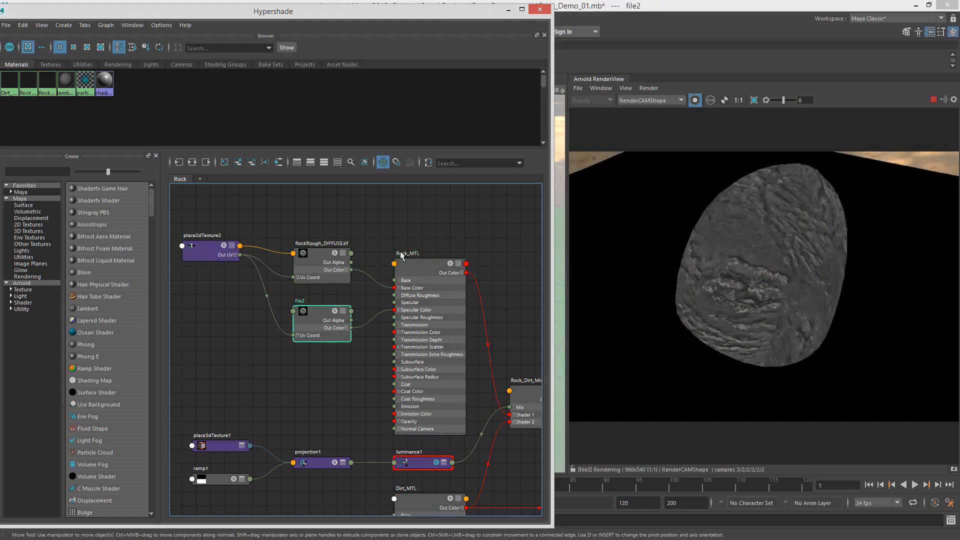
{"action": "left_click", "coordinate": [318, 264]}
{"action": "left_click", "coordinate": [317, 319]}
Step: Set place2dTexture2's Repeat UV to 2 and 2, moving the Attribute Editor clear of the render
{"action": "left_click", "coordinate": [211, 249]}
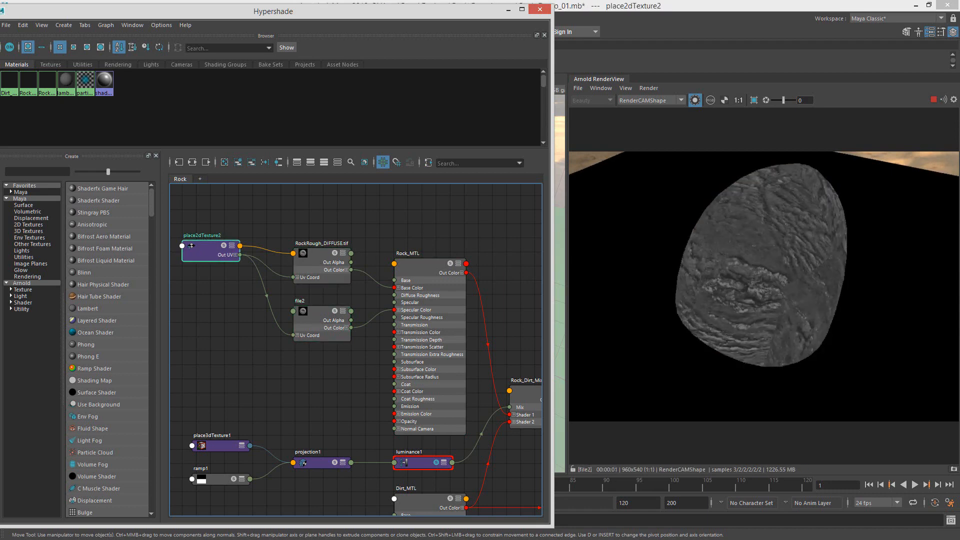
{"action": "left_click_drag", "start_coordinate": [959, 37], "coordinate": [434, 24]}
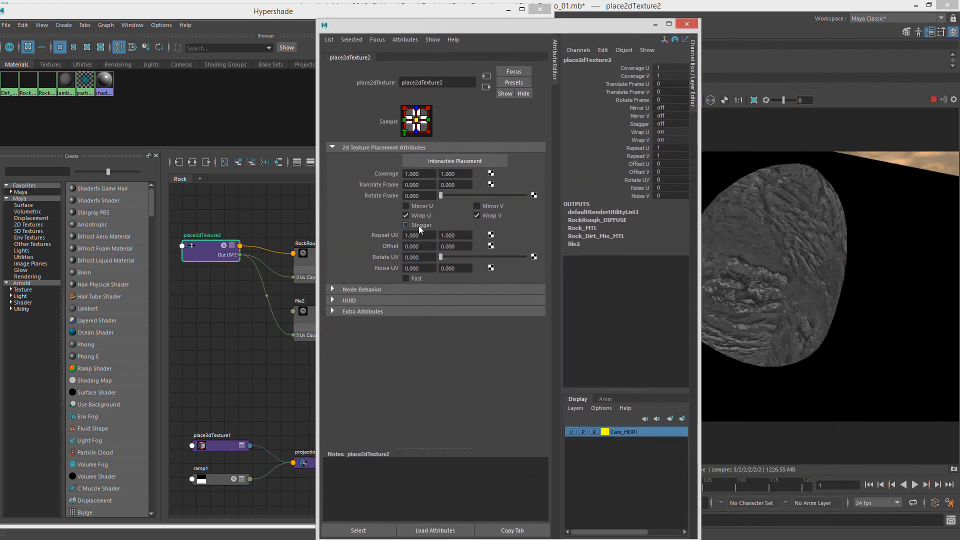
{"action": "left_click_drag", "start_coordinate": [420, 235], "coordinate": [383, 235]}
{"action": "type", "text": "20"}
{"action": "key", "text": "Tab"}
{"action": "type", "text": "2"}
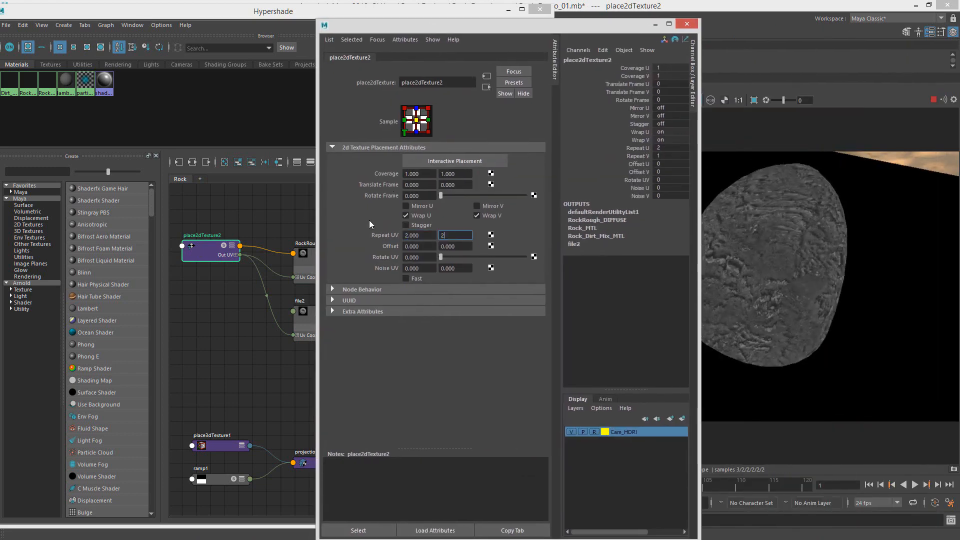
{"action": "key", "text": "Return"}
{"action": "left_click_drag", "start_coordinate": [461, 29], "coordinate": [959, 75]}
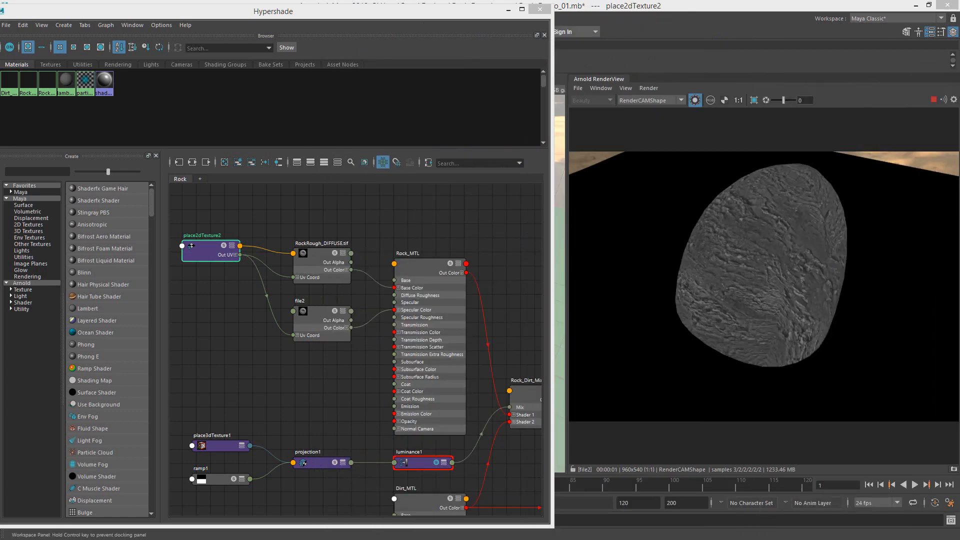
Step: Compare the tiling of the isolated RockRough_DIFFUSE and file2 textures on the rock
{"action": "left_click", "coordinate": [319, 264]}
{"action": "left_click", "coordinate": [321, 318]}
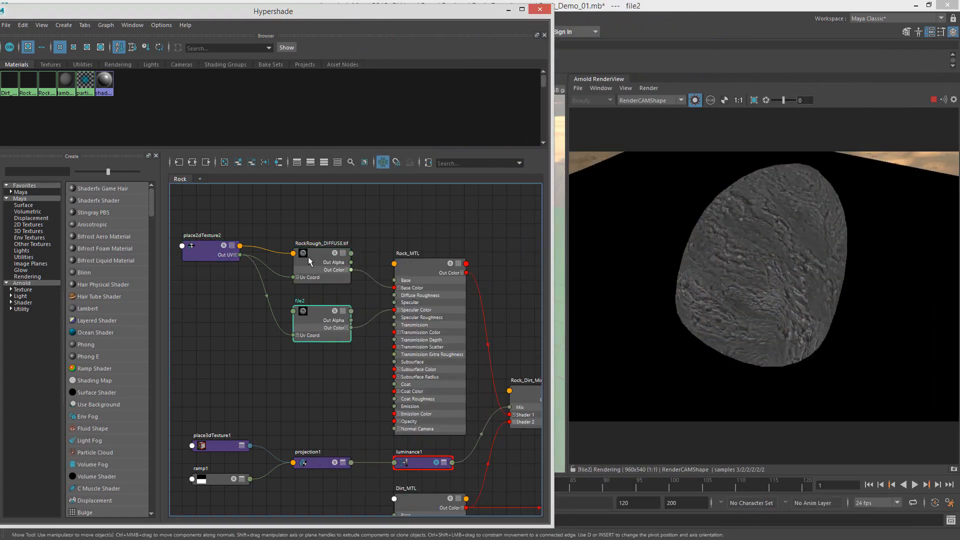
{"action": "left_click", "coordinate": [314, 267]}
{"action": "left_click", "coordinate": [320, 311]}
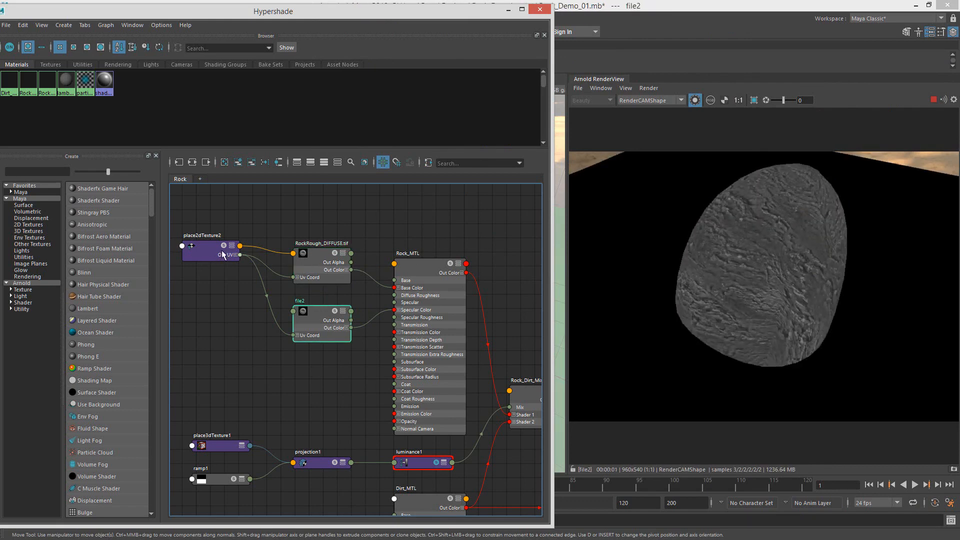
Step: Rotate place2dTexture2's UVs to about 92.7 and move the Attribute Editor off the render
{"action": "left_click", "coordinate": [200, 249]}
{"action": "left_click_drag", "start_coordinate": [959, 12], "coordinate": [340, 25]}
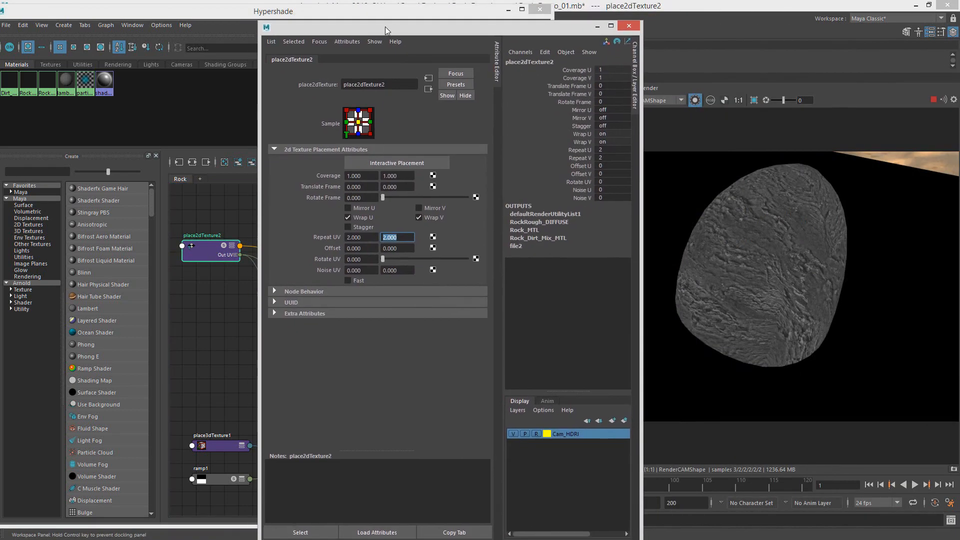
{"action": "mouse_move", "coordinate": [383, 258]}
{"action": "left_mouse_down"}
{"action": "mouse_move", "coordinate": [424, 255]}
{"action": "mouse_move", "coordinate": [400, 260]}
{"action": "left_mouse_up"}
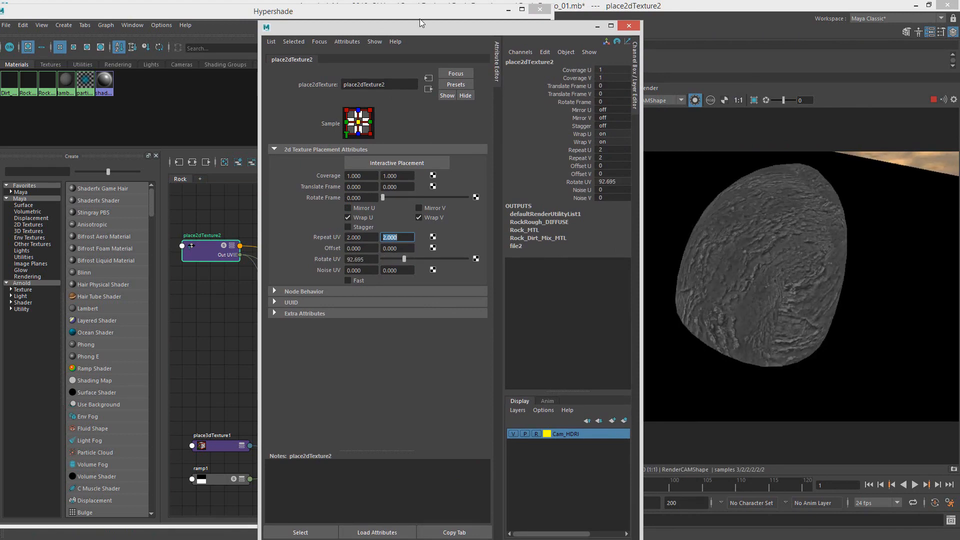
{"action": "left_click_drag", "start_coordinate": [418, 30], "coordinate": [959, 50]}
Step: Check the UV rotation on the isolated file2 and RockRough_DIFFUSE textures
{"action": "left_click", "coordinate": [317, 254]}
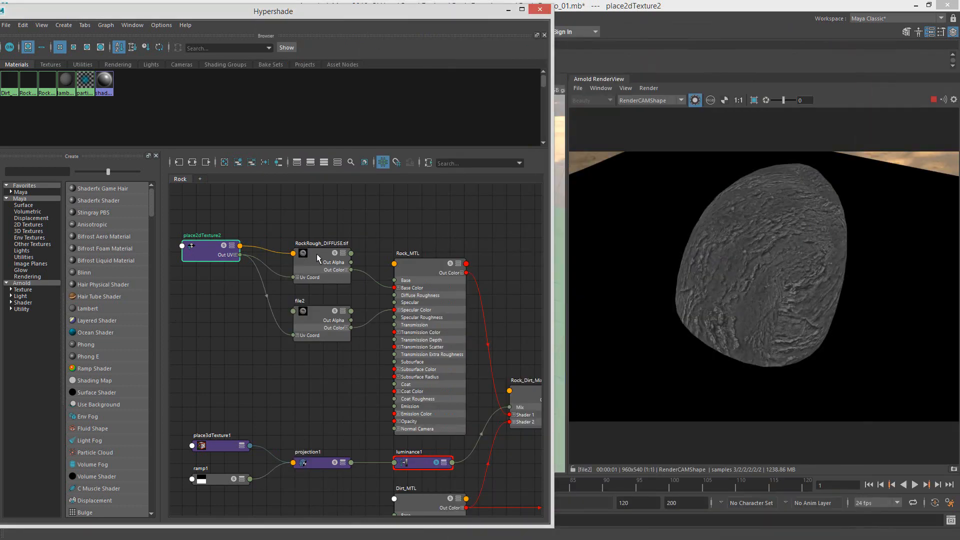
{"action": "left_click", "coordinate": [317, 258]}
{"action": "left_click", "coordinate": [317, 318]}
{"action": "left_click", "coordinate": [328, 260]}
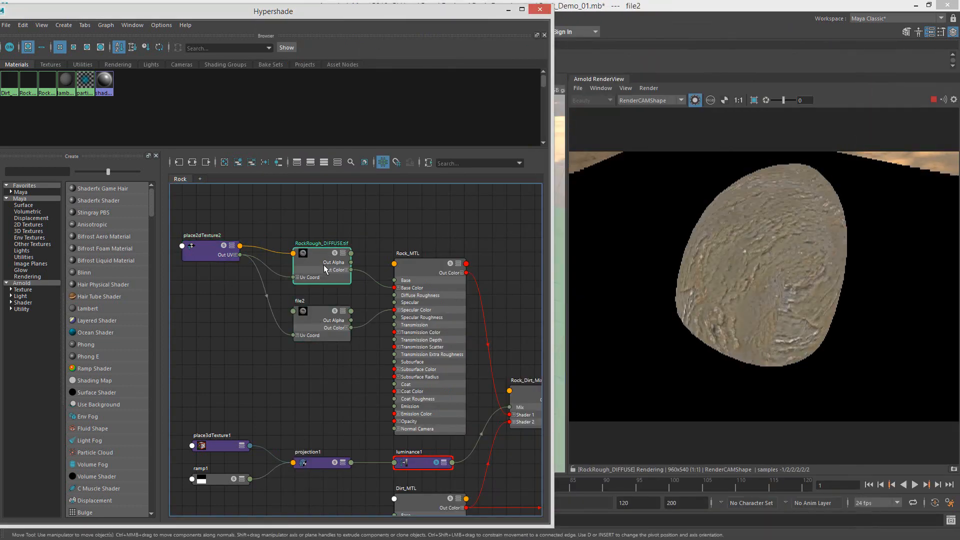
Step: Deselect the nodes and turn off the isolated shader preview to return to the full beauty render
{"action": "left_click", "coordinate": [352, 202]}
{"action": "scroll", "coordinate": [455, 244], "scroll_direction": "down", "scroll_amount": 1}
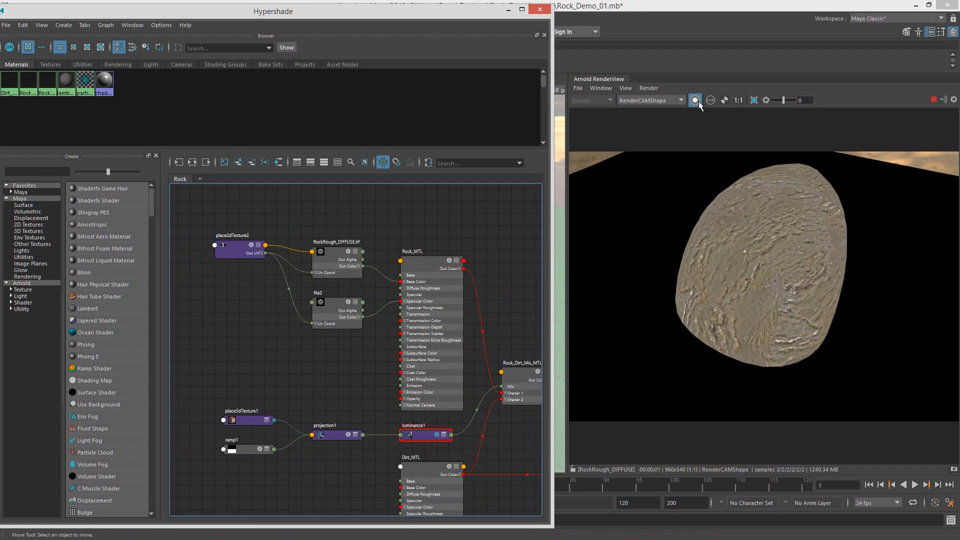
{"action": "left_click", "coordinate": [695, 100]}
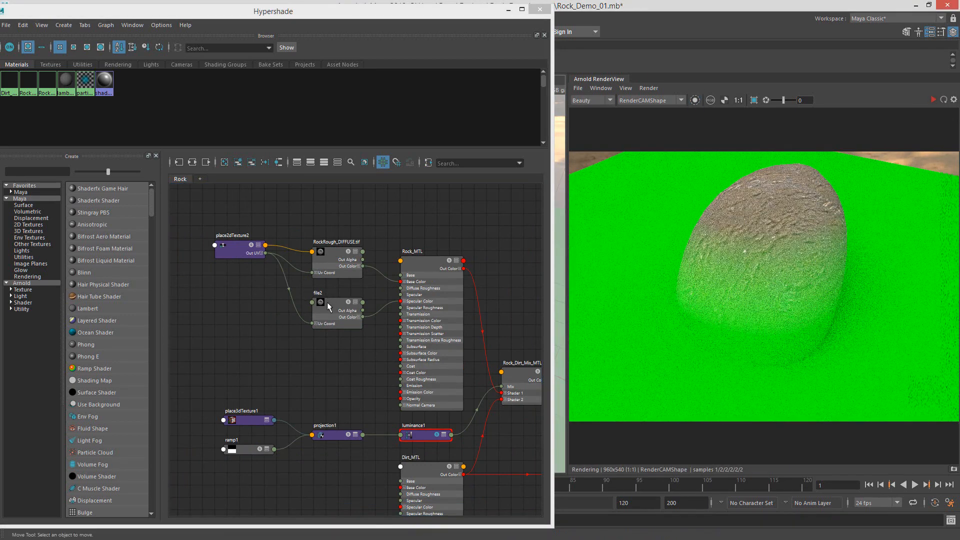
Step: Move the specular file2 node closer to the diffuse texture and rename it RockRough_SPEC
{"action": "left_click_drag", "start_coordinate": [328, 306], "coordinate": [330, 299]}
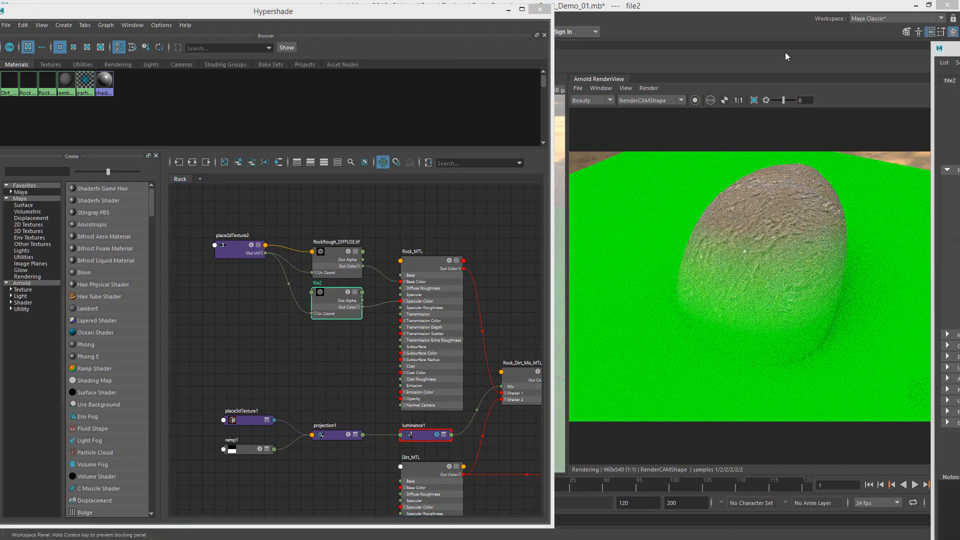
{"action": "key", "text": "ctrl+a"}
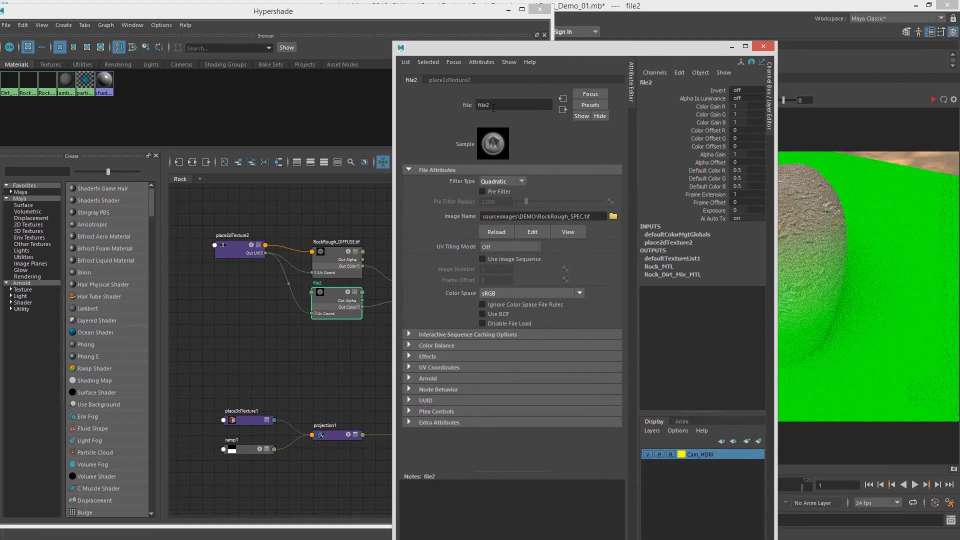
{"action": "left_click_drag", "start_coordinate": [497, 105], "coordinate": [452, 106]}
{"action": "type", "text": "Ro"}
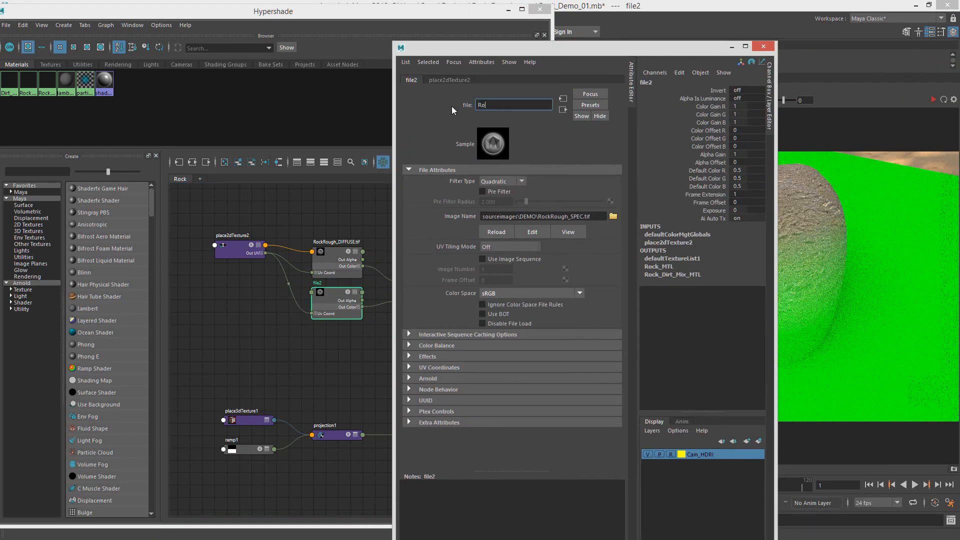
{"action": "type", "text": "ckRough_SPEC"}
{"action": "key", "text": "Return"}
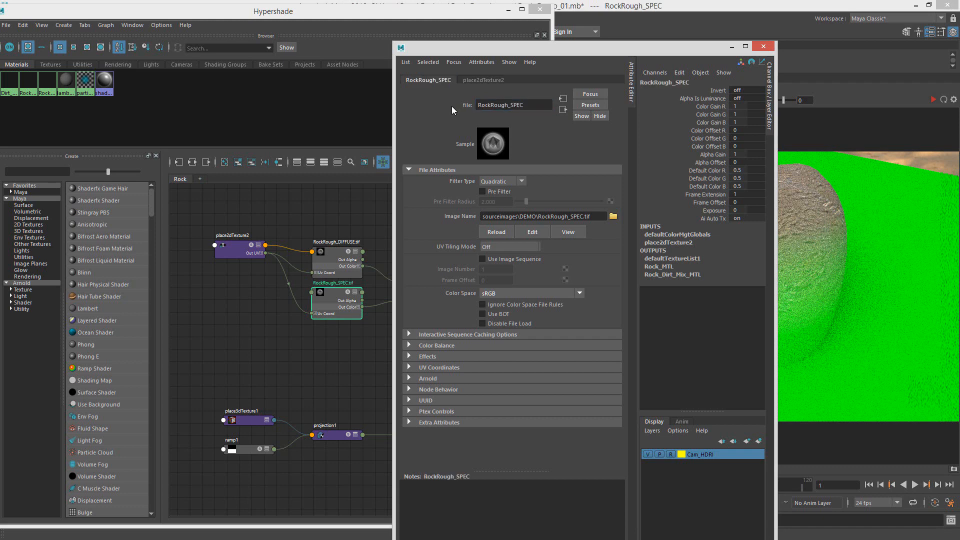
{"action": "left_click_drag", "start_coordinate": [530, 46], "coordinate": [959, 81]}
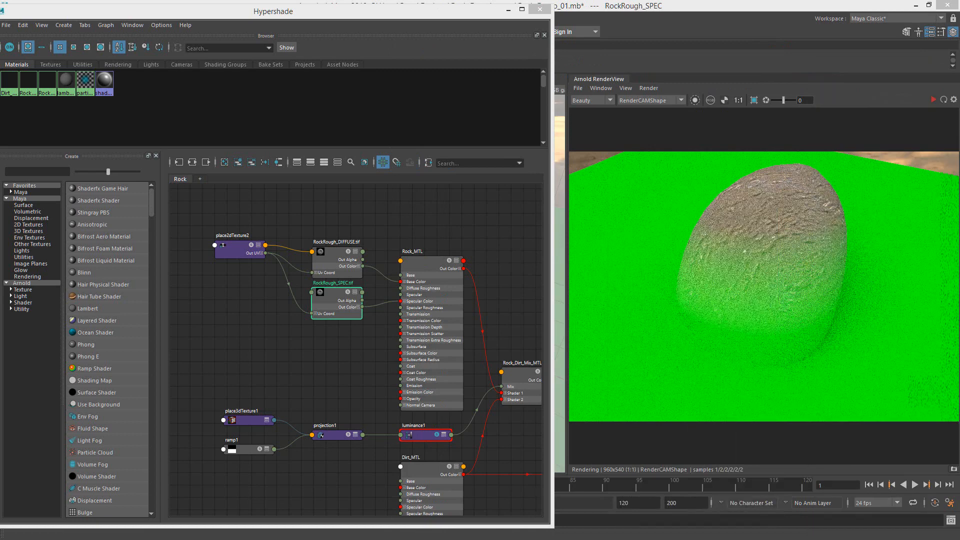
Step: Reposition the aiMixShader1SG node above and beyond Rock_Dirt_Mix_MTL in the graph
{"action": "scroll", "coordinate": [457, 314], "scroll_direction": "down", "scroll_amount": 1}
{"action": "middle_click_drag", "start_coordinate": [449, 302], "coordinate": [386, 294], "text": "alt"}
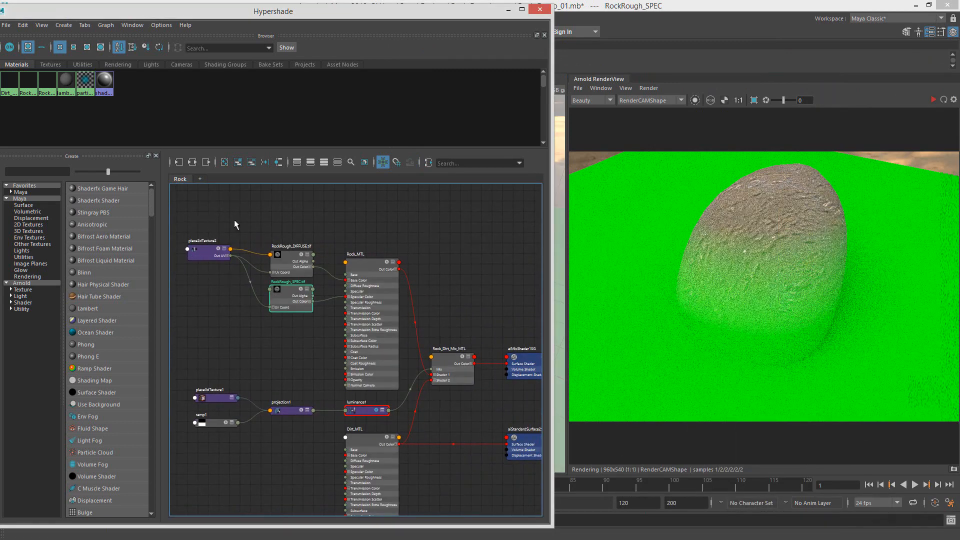
{"action": "middle_click_drag", "start_coordinate": [466, 399], "coordinate": [362, 384], "text": "alt"}
{"action": "left_click_drag", "start_coordinate": [433, 346], "coordinate": [435, 284]}
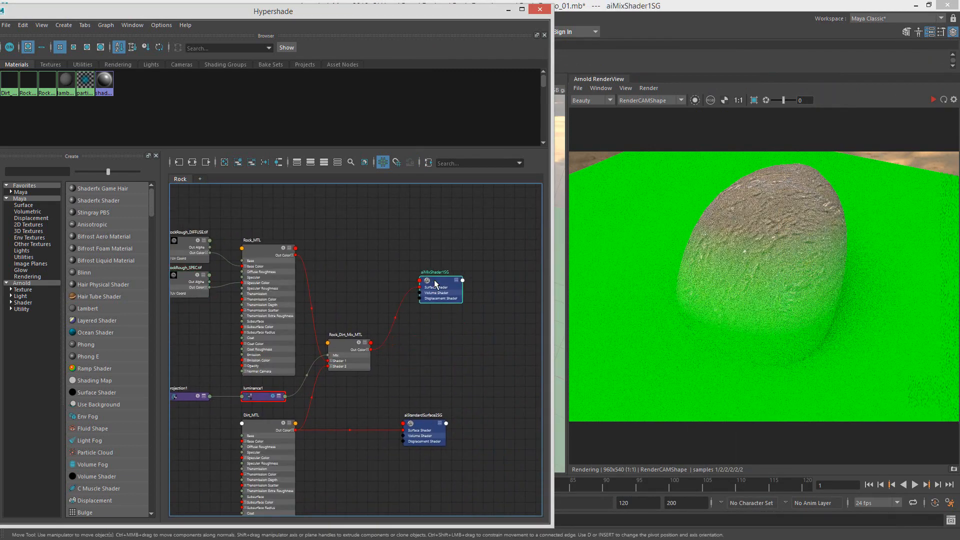
{"action": "middle_click_drag", "start_coordinate": [375, 368], "coordinate": [477, 380], "text": "alt"}
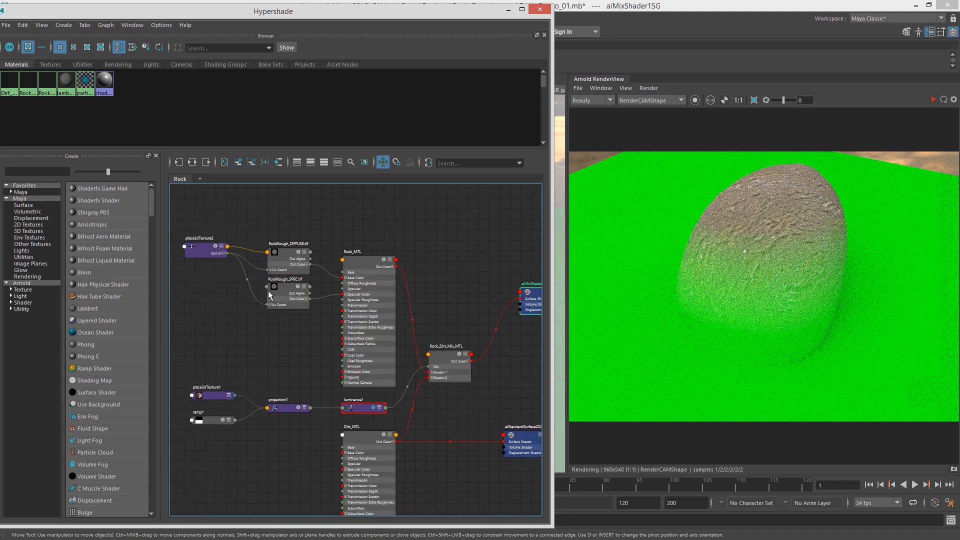
{"action": "middle_click_drag", "start_coordinate": [465, 322], "coordinate": [453, 345], "text": "alt"}
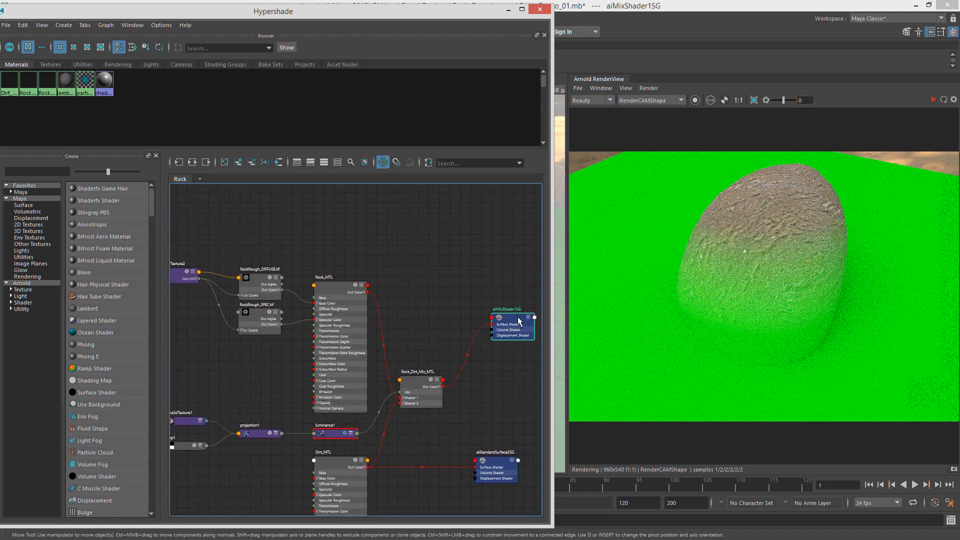
{"action": "mouse_move", "coordinate": [517, 322]}
{"action": "left_mouse_down"}
{"action": "mouse_move", "coordinate": [514, 292]}
{"action": "mouse_move", "coordinate": [513, 328]}
{"action": "left_mouse_up"}
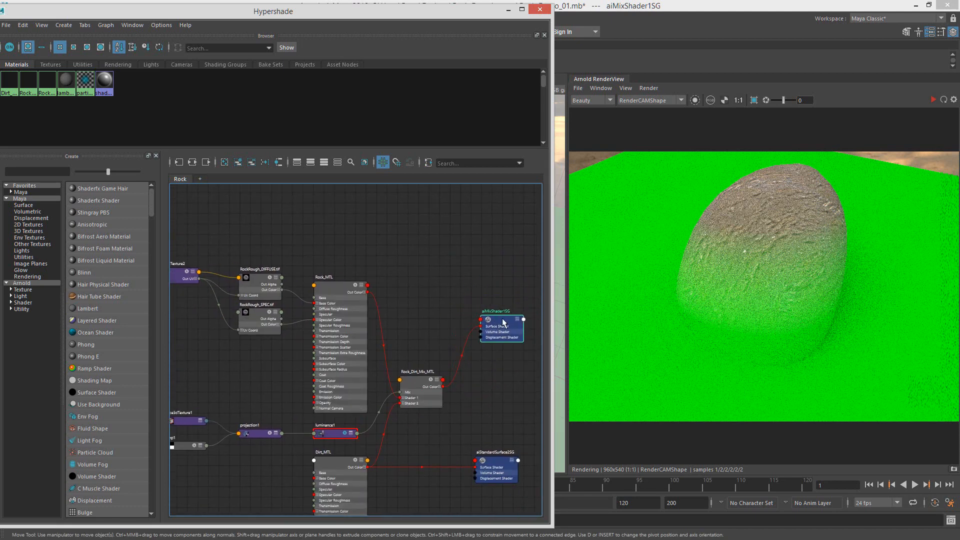
Step: Bring up the attributes of aiMixShader1SG and rename the shading group Rock_Dirt_ShadingGroup
{"action": "left_click_drag", "start_coordinate": [853, 118], "coordinate": [658, 12]}
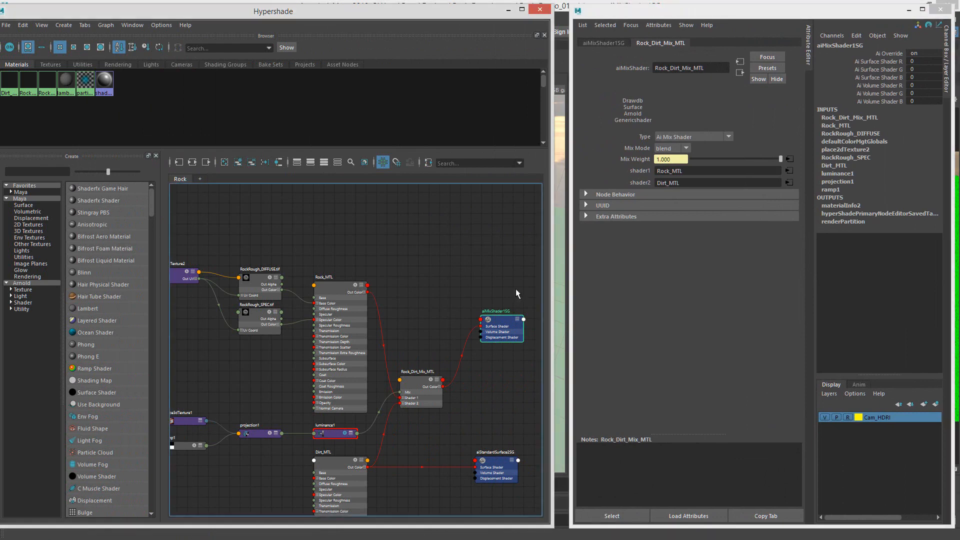
{"action": "left_click", "coordinate": [500, 314]}
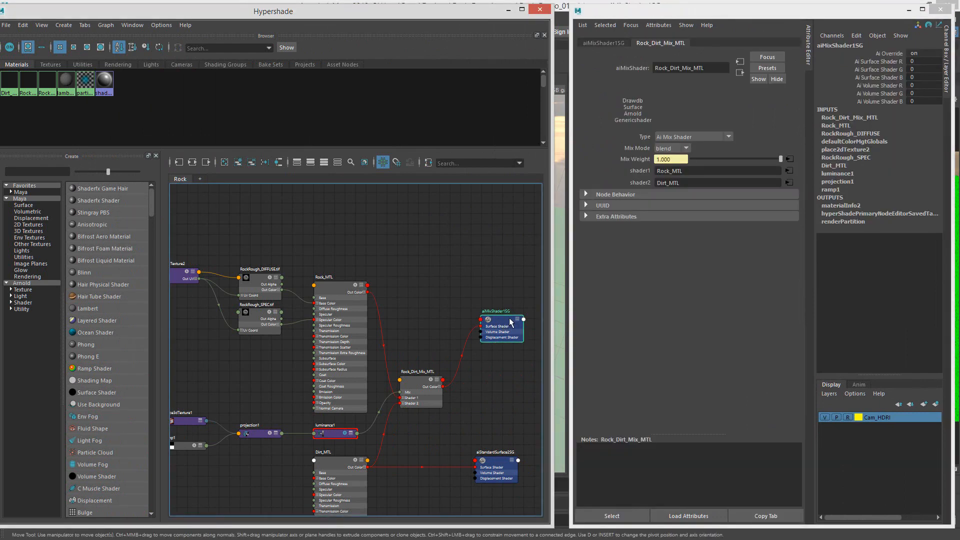
{"action": "left_click", "coordinate": [619, 43]}
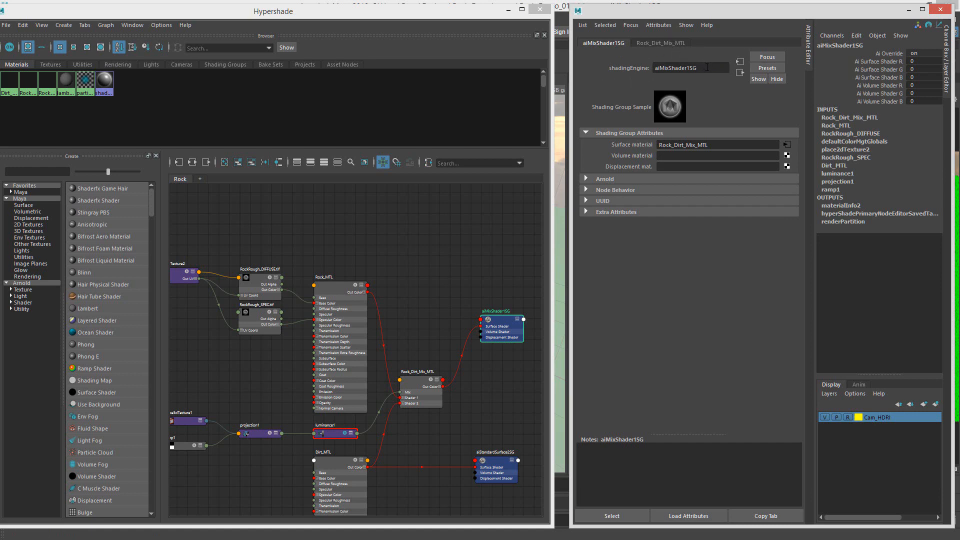
{"action": "left_click_drag", "start_coordinate": [707, 66], "coordinate": [643, 65]}
{"action": "type", "text": "Rock_Dirt_ShadingGroup"}
{"action": "key", "text": "Return"}
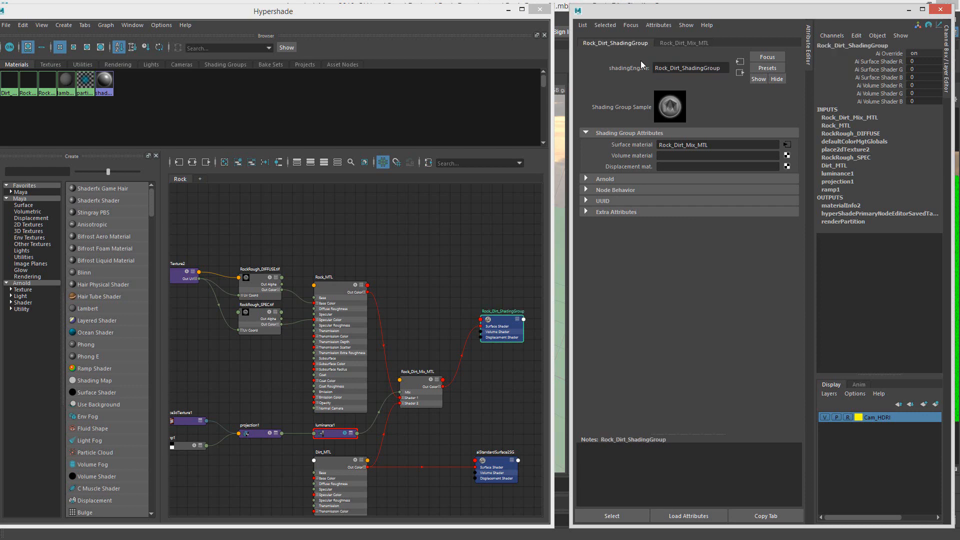
Step: Move Rock_Dirt_ShadingGroup nearer the mix shader and assign a new File texture to its displacement material
{"action": "left_click", "coordinate": [469, 302]}
{"action": "left_click_drag", "start_coordinate": [503, 323], "coordinate": [487, 344]}
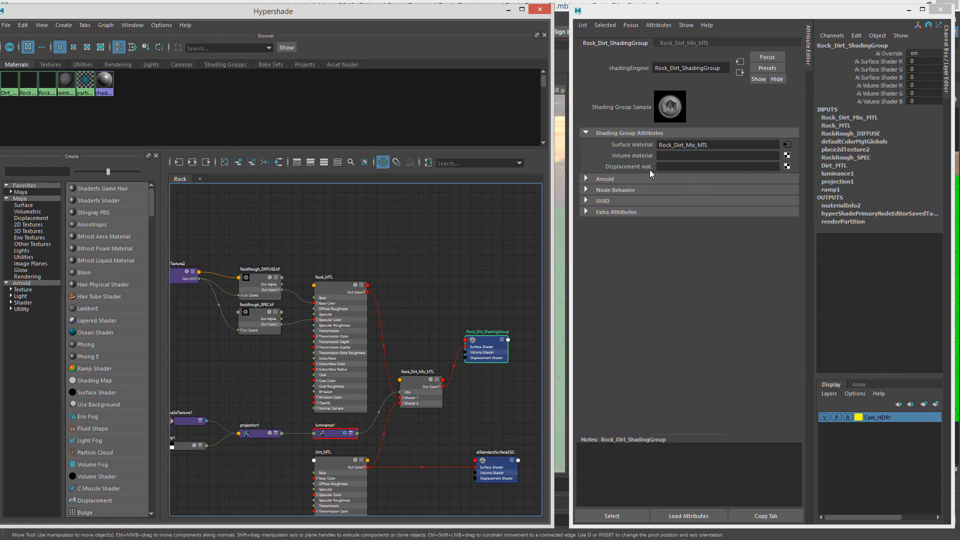
{"action": "left_click", "coordinate": [787, 170]}
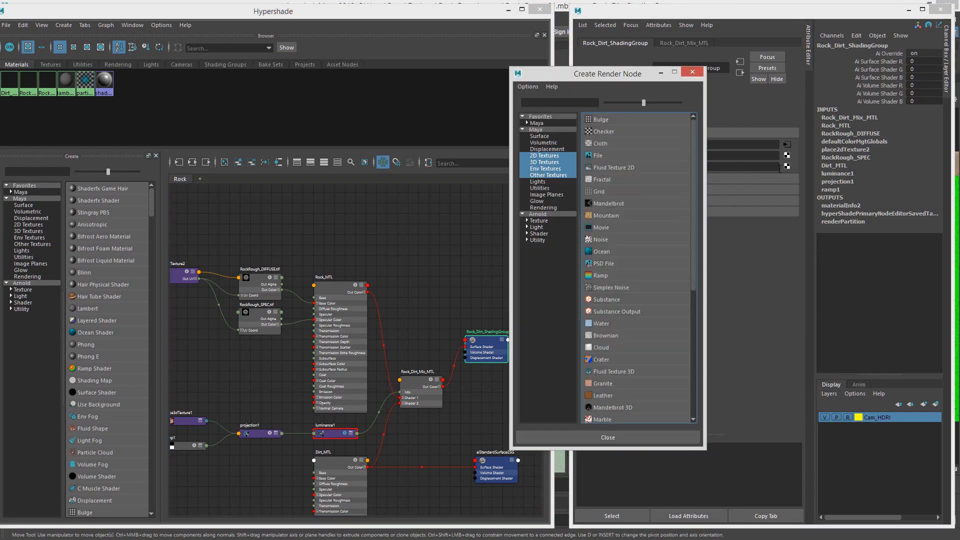
{"action": "left_click", "coordinate": [616, 156]}
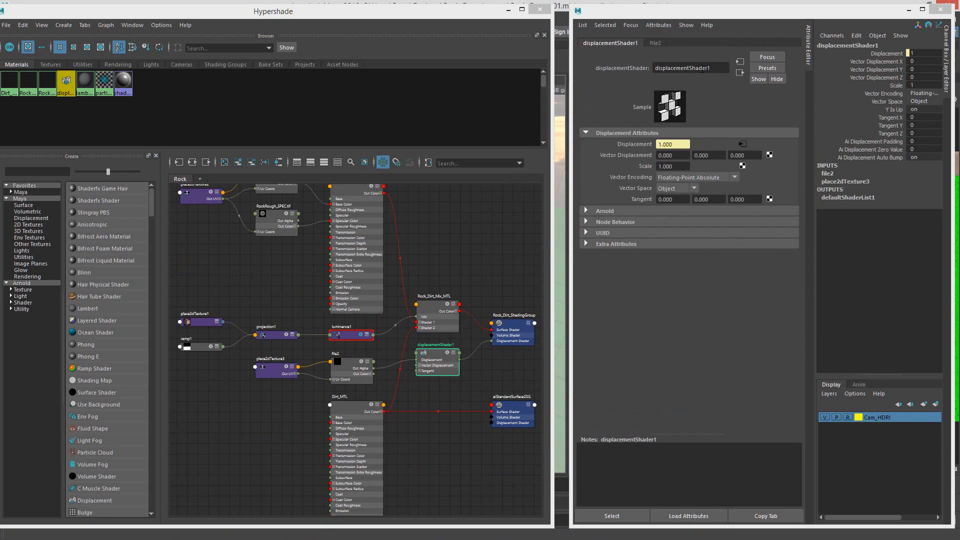
Step: Rename the new displacement shader Rock_Dirt_DispShader
{"action": "left_click_drag", "start_coordinate": [716, 68], "coordinate": [608, 59]}
{"action": "type", "text": "Rock"}
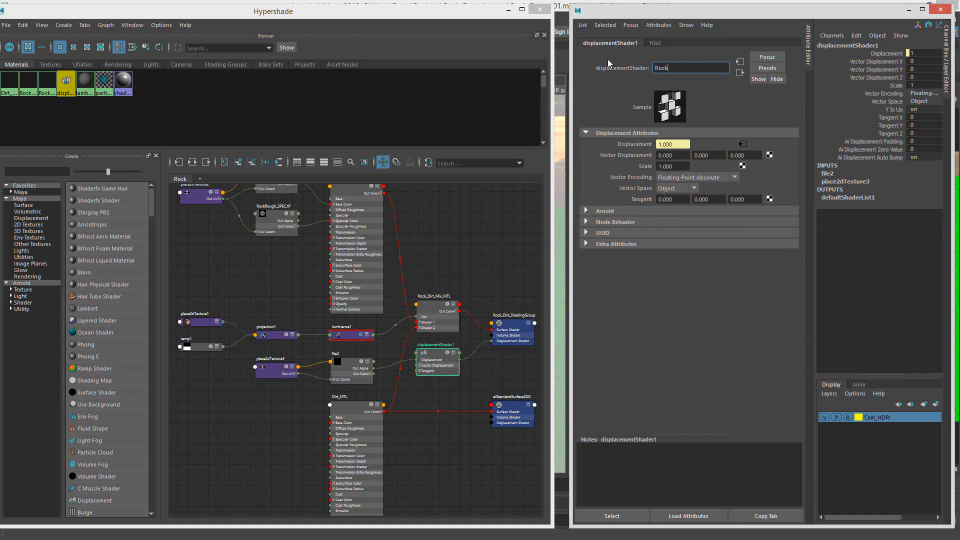
{"action": "type", "text": "_Dirt_DispShader"}
{"action": "key", "text": "Return"}
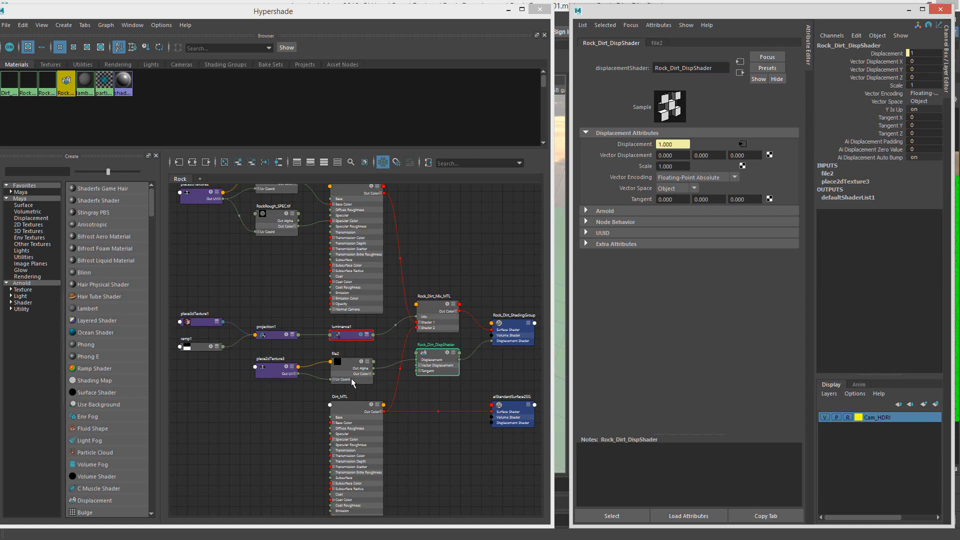
Step: Reposition the Rock_Dirt_ShadingGroup node beside Rock_Dirt_Mix_MTL and Rock_Dirt_DispShader
{"action": "scroll", "coordinate": [352, 354], "scroll_direction": "up", "scroll_amount": 2}
{"action": "left_click_drag", "start_coordinate": [465, 360], "coordinate": [467, 365]}
{"action": "middle_click_drag", "start_coordinate": [429, 352], "coordinate": [334, 373], "text": "alt"}
{"action": "left_click_drag", "start_coordinate": [466, 338], "coordinate": [480, 330]}
{"action": "middle_click_drag", "start_coordinate": [354, 330], "coordinate": [411, 332], "text": "alt"}
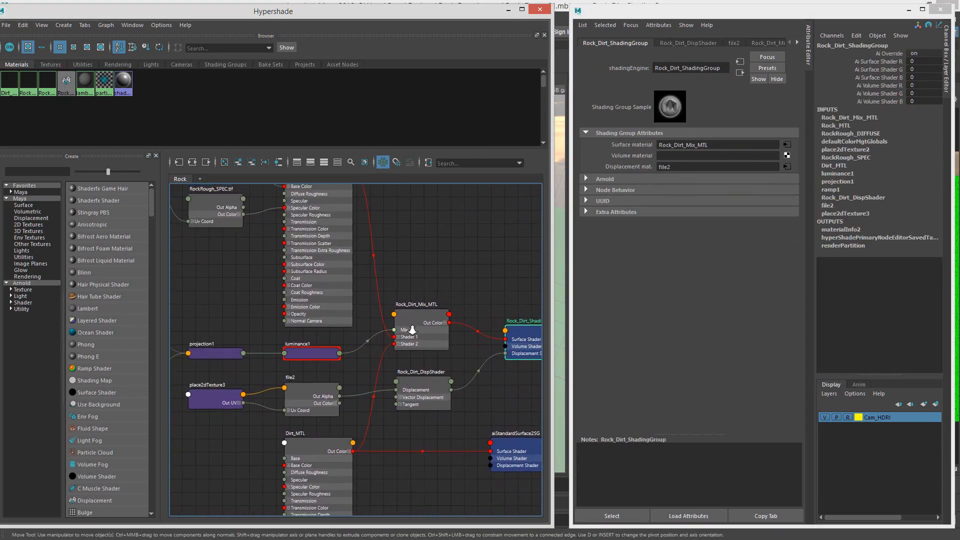
{"action": "scroll", "coordinate": [411, 332], "scroll_direction": "down", "scroll_amount": 2}
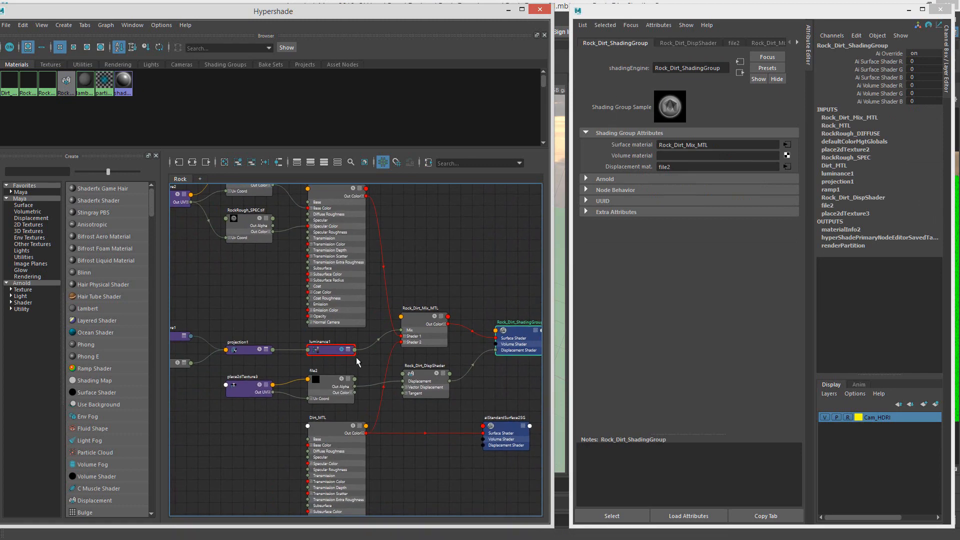
Step: Load RockRough_dispBroad.tif from the DEMO folder into the file2 texture feeding Rock_Dirt_DispShader
{"action": "left_click", "coordinate": [426, 376]}
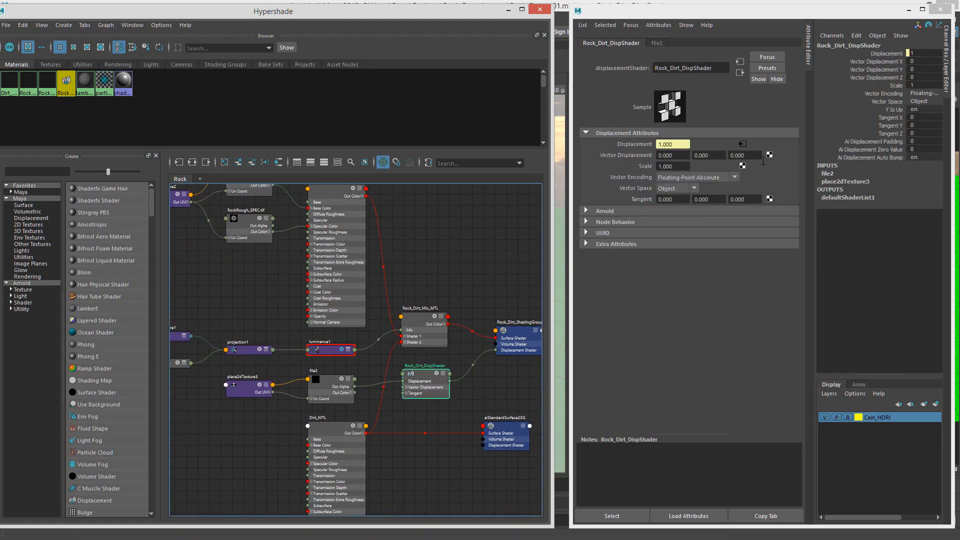
{"action": "left_click", "coordinate": [661, 44]}
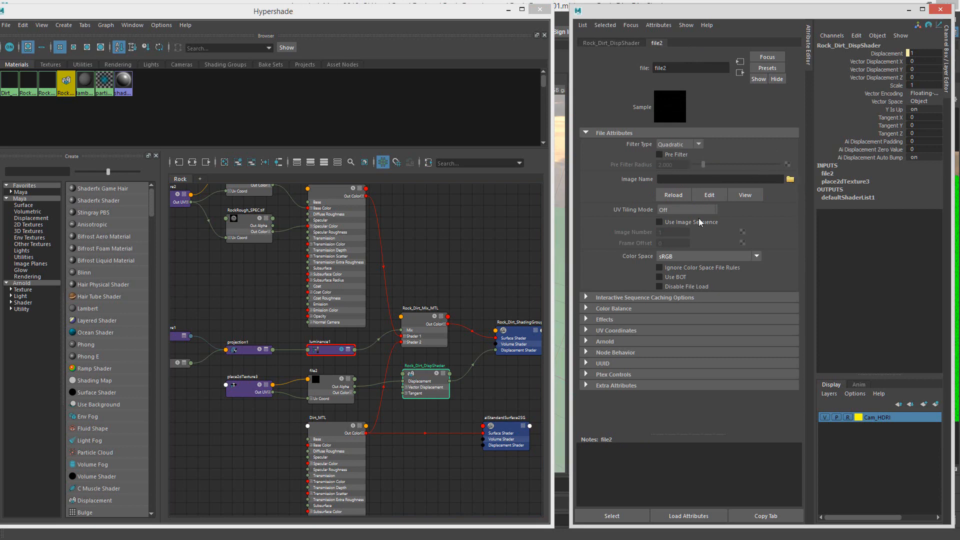
{"action": "left_click", "coordinate": [790, 179]}
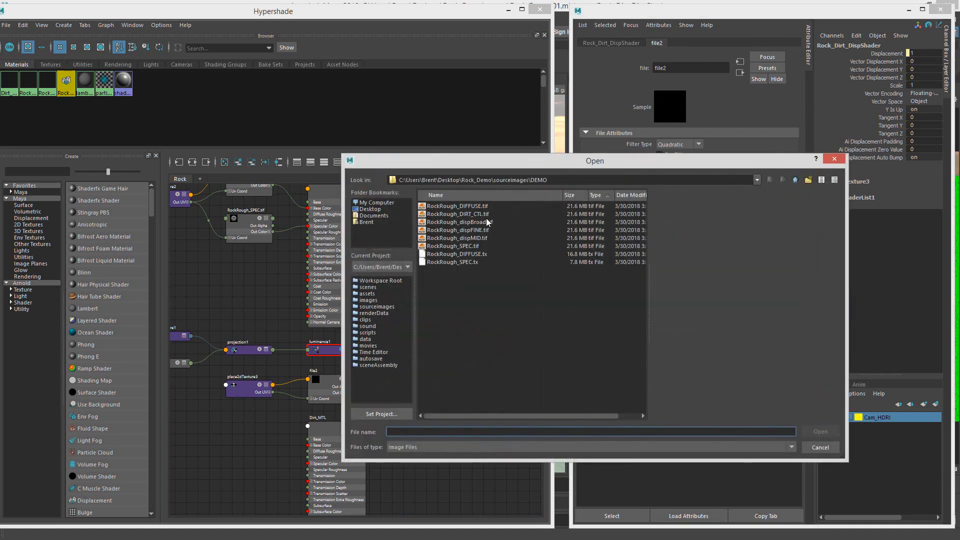
{"action": "left_click_drag", "start_coordinate": [753, 160], "coordinate": [712, 104]}
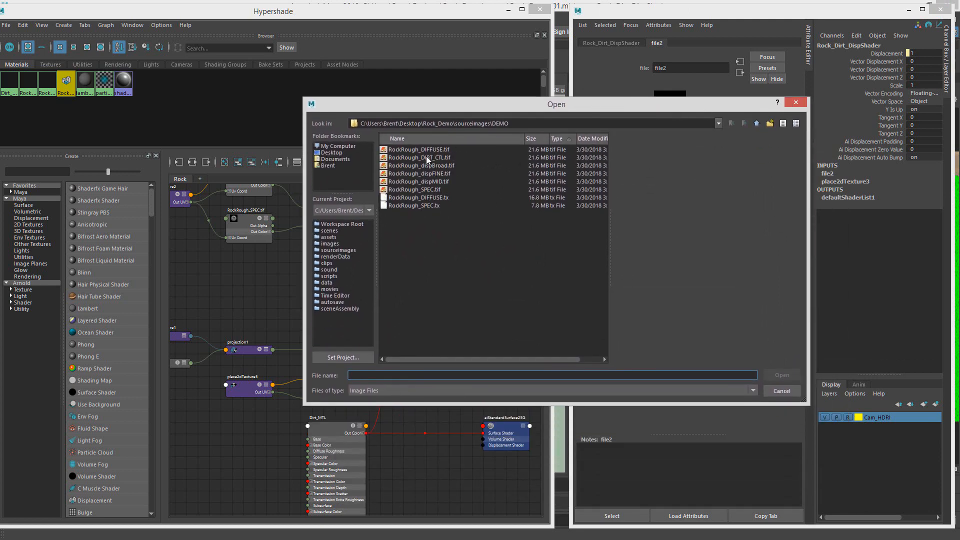
{"action": "left_click", "coordinate": [441, 166]}
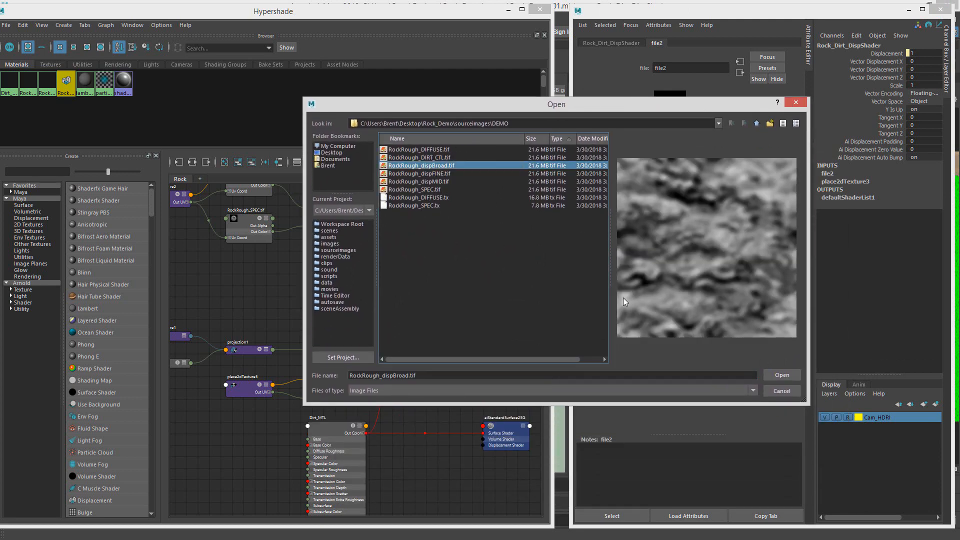
{"action": "left_click", "coordinate": [782, 375]}
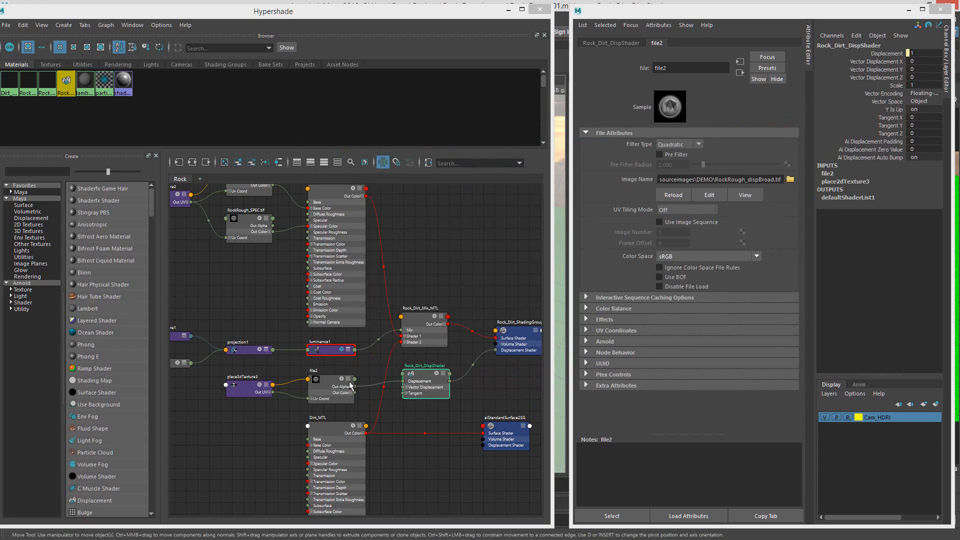
Step: Rename the file2 texture node RockRough_DispBroad
{"action": "double_click", "coordinate": [661, 68]}
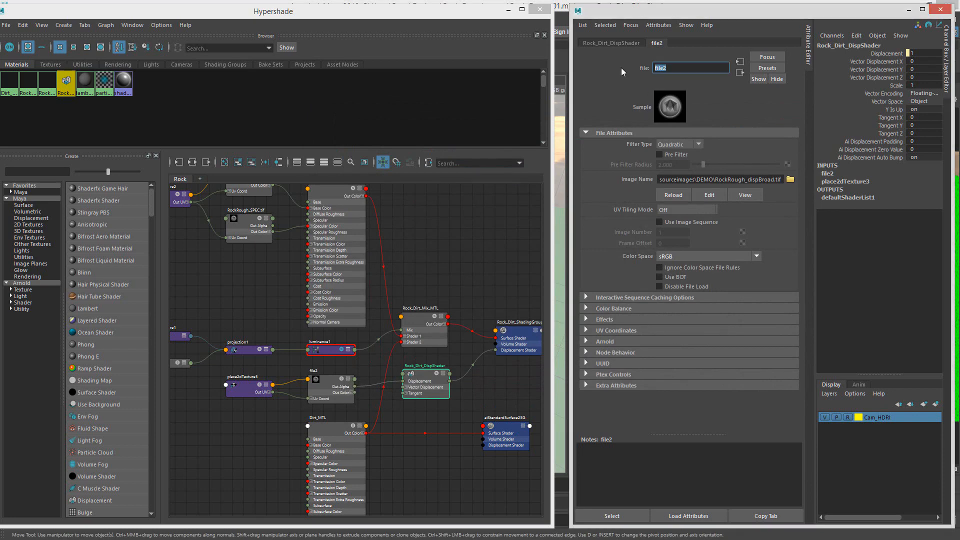
{"action": "type", "text": "RockRough_DispBroad"}
{"action": "key", "text": "Return"}
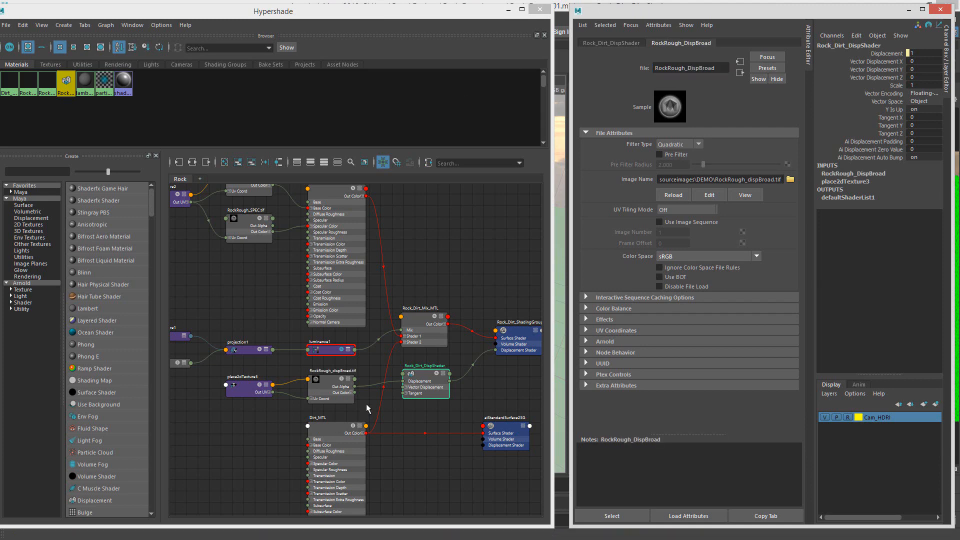
Step: Connect place2dTexture2's Out UV to the UV Coord of RockRough_DispBroad and delete the redundant place2dTexture3 node
{"action": "middle_click_drag", "start_coordinate": [360, 356], "coordinate": [431, 393], "text": "alt"}
{"action": "left_click", "coordinate": [428, 354]}
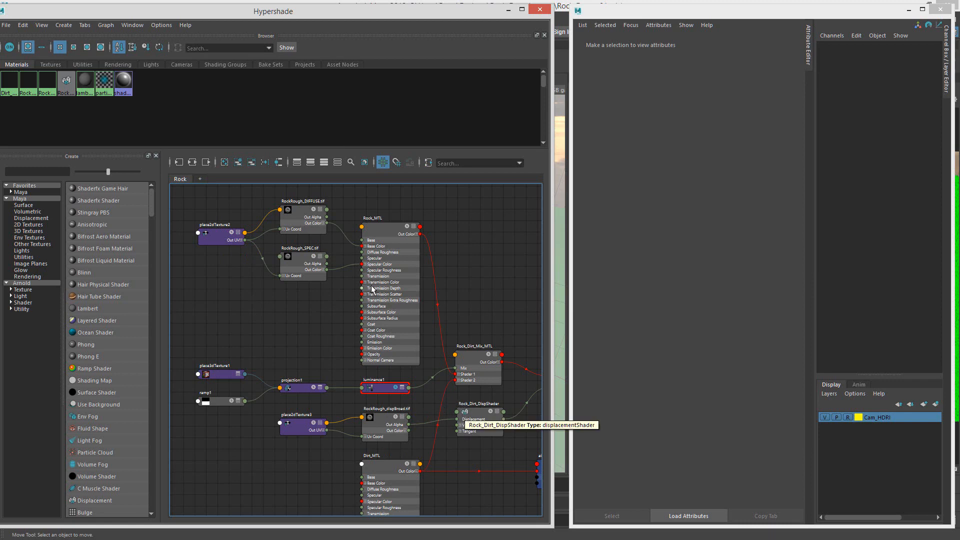
{"action": "scroll", "coordinate": [219, 236], "scroll_direction": "up", "scroll_amount": 1}
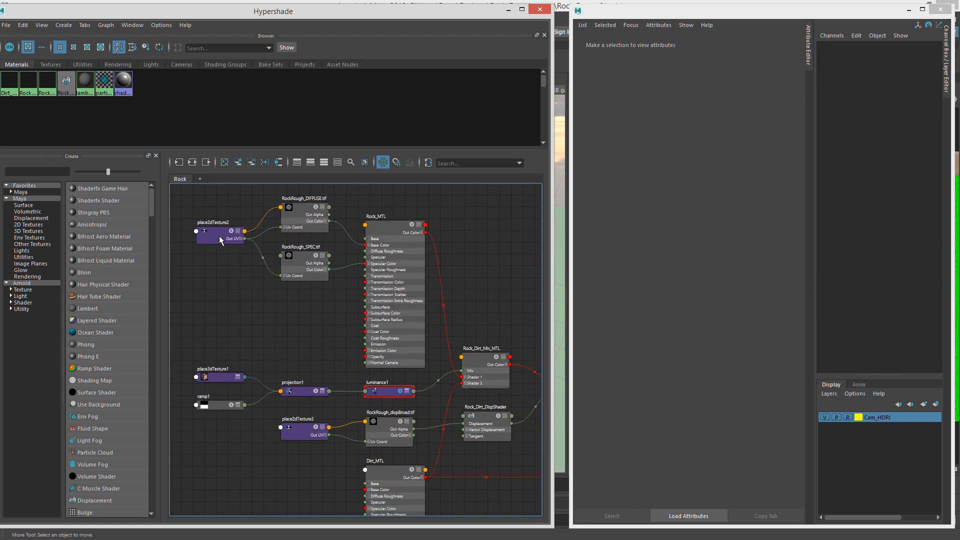
{"action": "left_click", "coordinate": [218, 233]}
{"action": "left_click_drag", "start_coordinate": [243, 239], "coordinate": [371, 444]}
{"action": "left_click", "coordinate": [390, 426]}
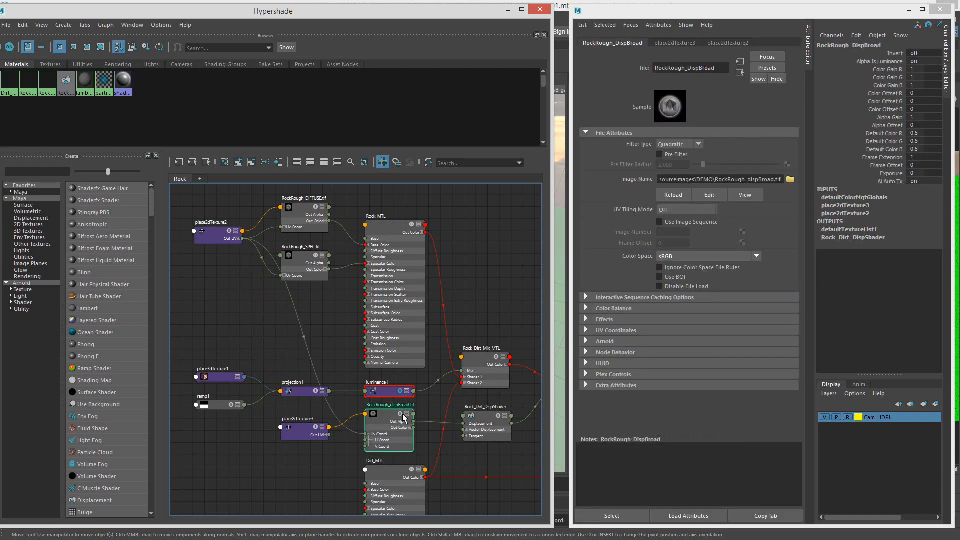
{"action": "left_click", "coordinate": [294, 430]}
{"action": "key", "text": "Delete"}
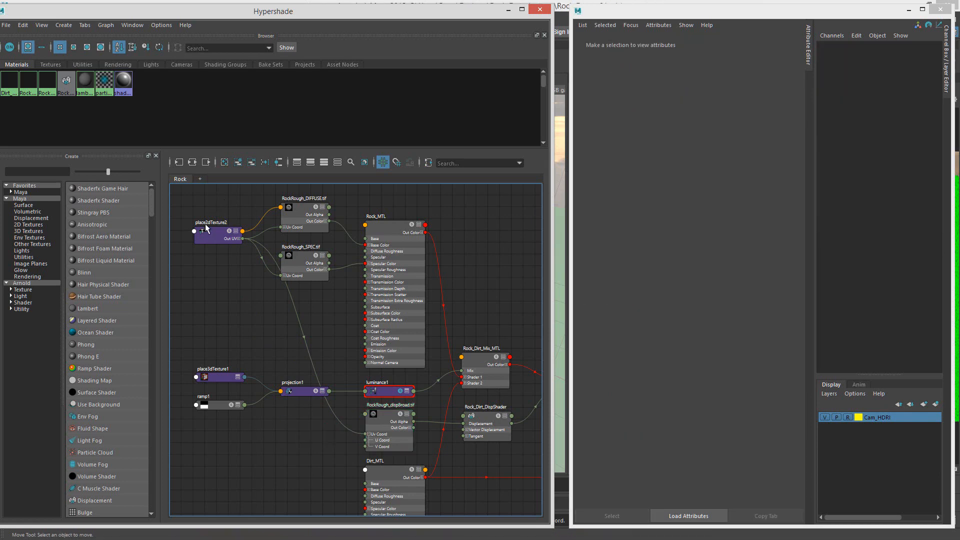
Step: Rename place2dTexture2 as RockRough_2DPlacement and nudge the node slightly down in the graph
{"action": "left_click", "coordinate": [206, 229]}
{"action": "left_click", "coordinate": [582, 63]}
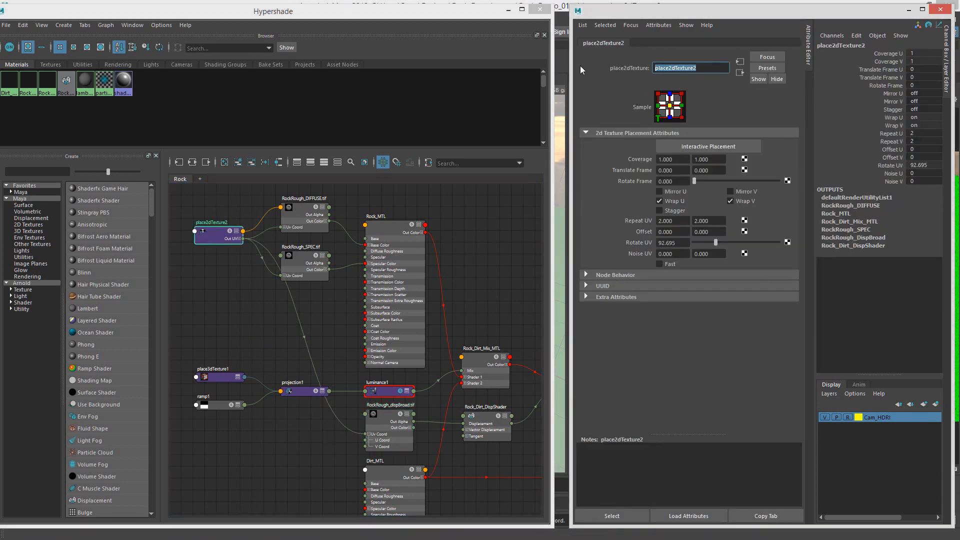
{"action": "type", "text": "RockRough_2DTexture"}
{"action": "key", "text": "BackSpace"}
{"action": "key", "text": "BackSpace"}
{"action": "key", "text": "BackSpace"}
{"action": "key", "text": "BackSpace"}
{"action": "key", "text": "BackSpace"}
{"action": "key", "text": "BackSpace"}
{"action": "type", "text": "Placement"}
{"action": "key", "text": "Return"}
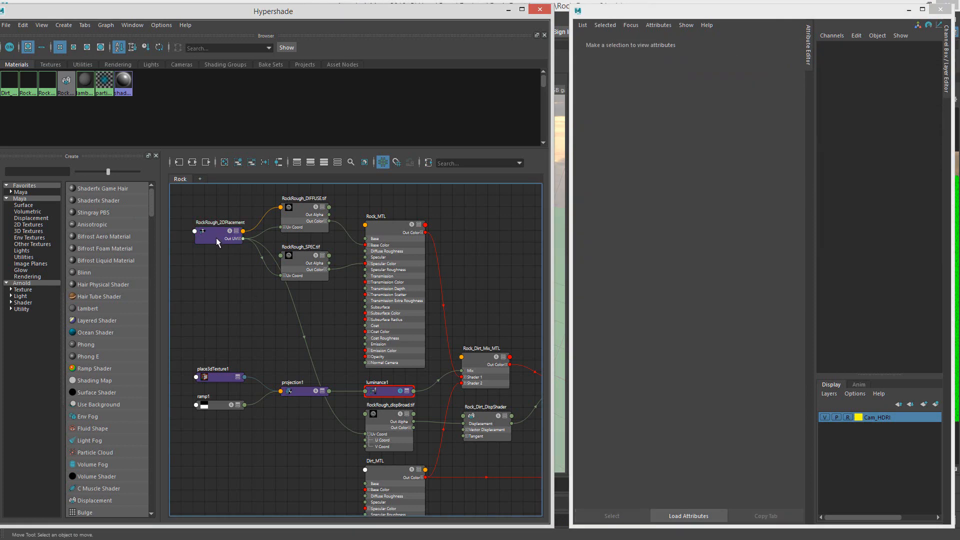
{"action": "left_click_drag", "start_coordinate": [216, 238], "coordinate": [214, 244]}
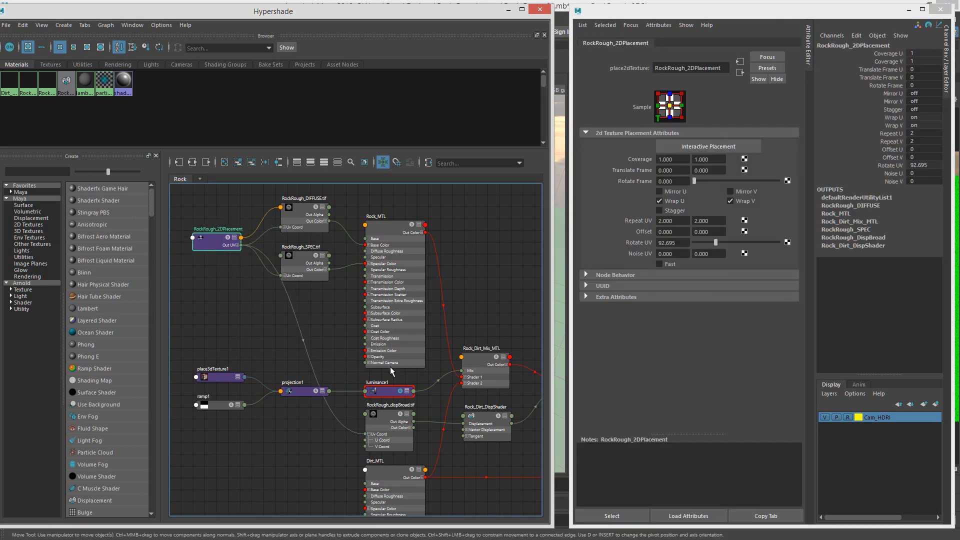
Step: Frame the whole shading network, move the Hypershade window off the main view, and shift the Attribute Editor window aside
{"action": "key", "text": "a"}
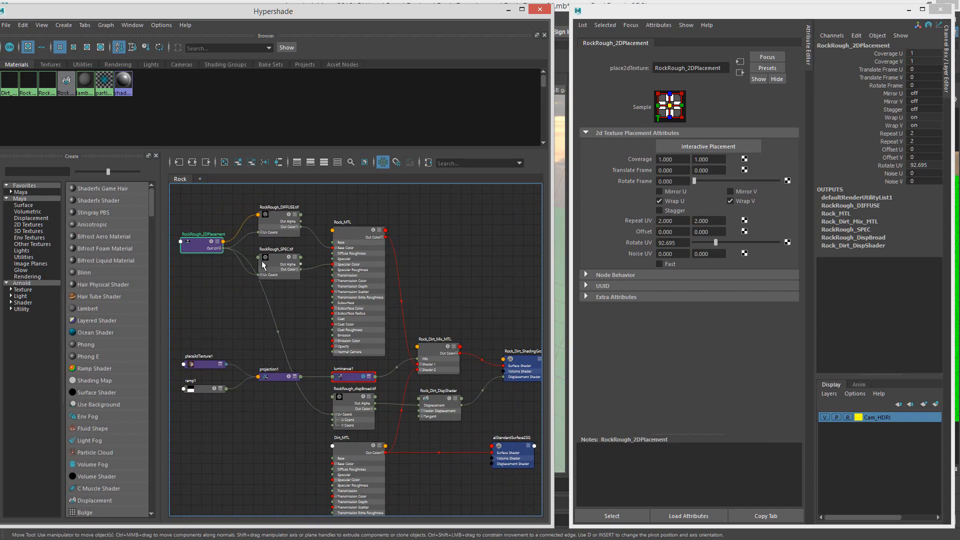
{"action": "left_click_drag", "start_coordinate": [295, 11], "coordinate": [959, 82]}
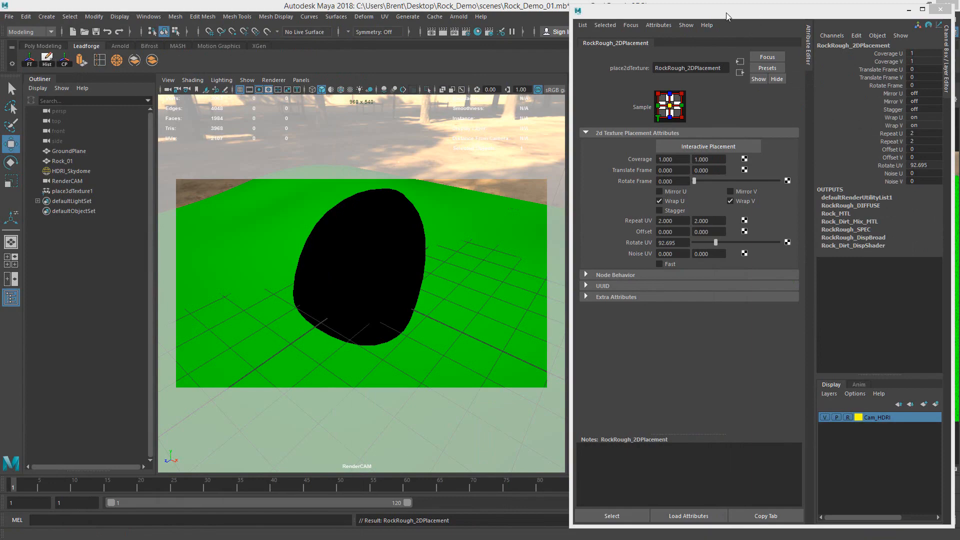
{"action": "mouse_move", "coordinate": [726, 13]}
{"action": "left_mouse_down"}
{"action": "mouse_move", "coordinate": [349, 23]}
{"action": "mouse_move", "coordinate": [732, 15]}
{"action": "mouse_move", "coordinate": [736, 5]}
{"action": "mouse_move", "coordinate": [718, 12]}
{"action": "left_mouse_up"}
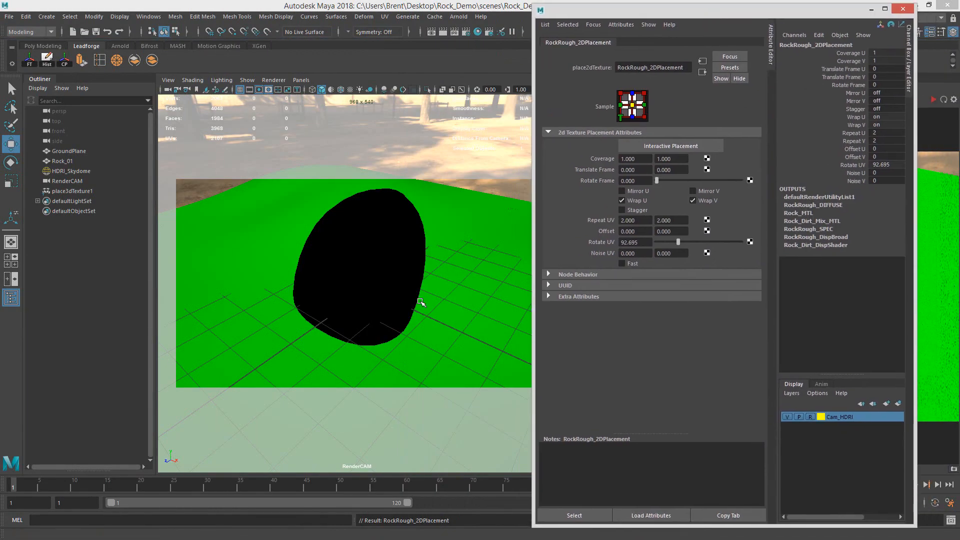
Step: Expand the Arnold displacement attributes of the Rock_01 shape and set its subdivision type to catclark
{"action": "left_click", "coordinate": [377, 231]}
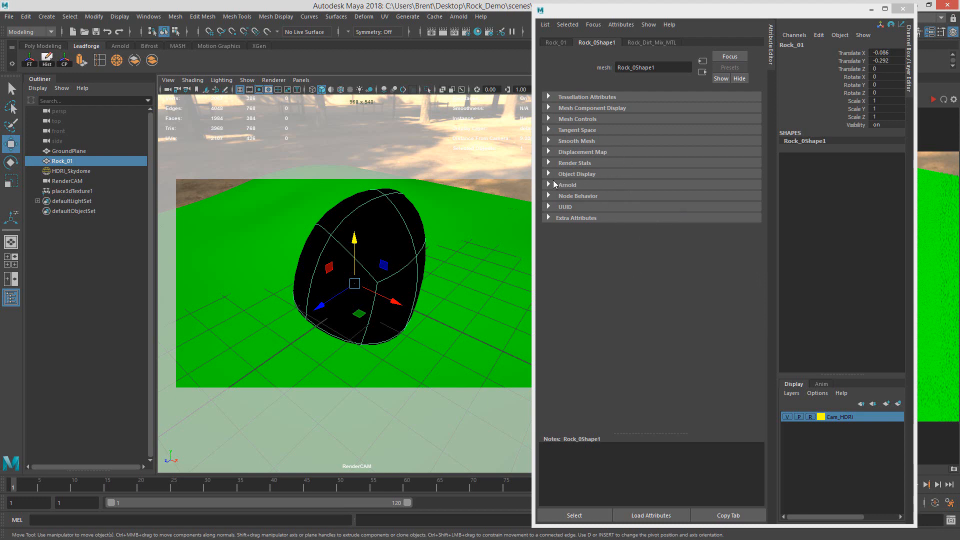
{"action": "left_click", "coordinate": [563, 44]}
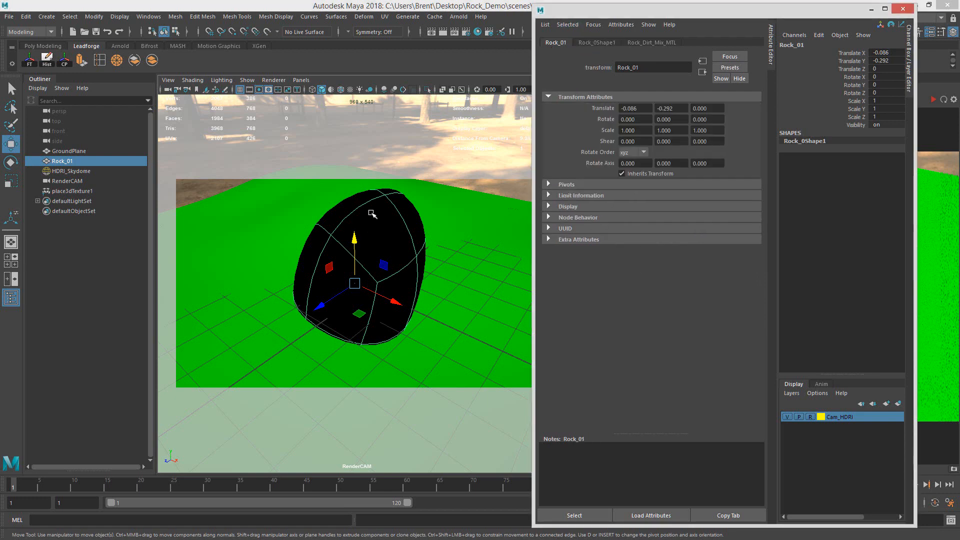
{"action": "left_click", "coordinate": [598, 43]}
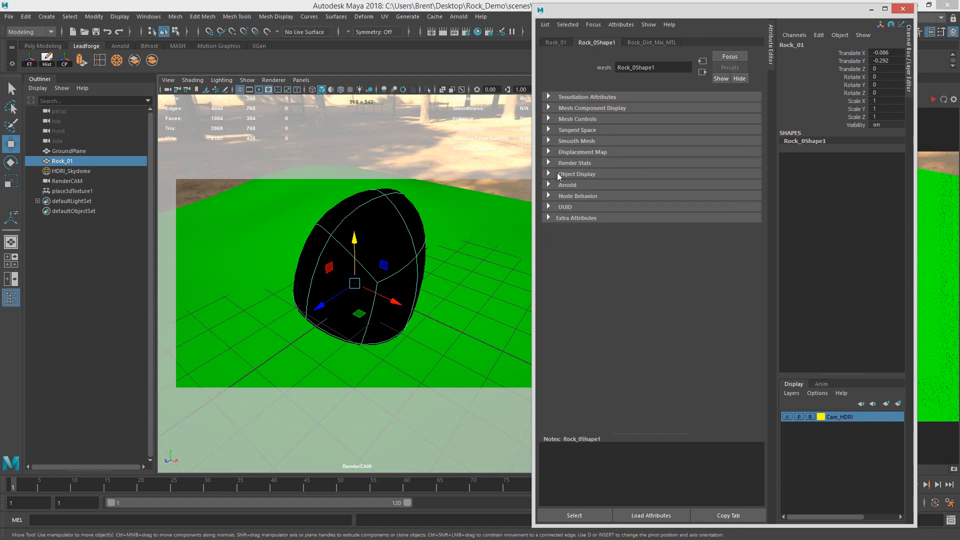
{"action": "left_click", "coordinate": [549, 185]}
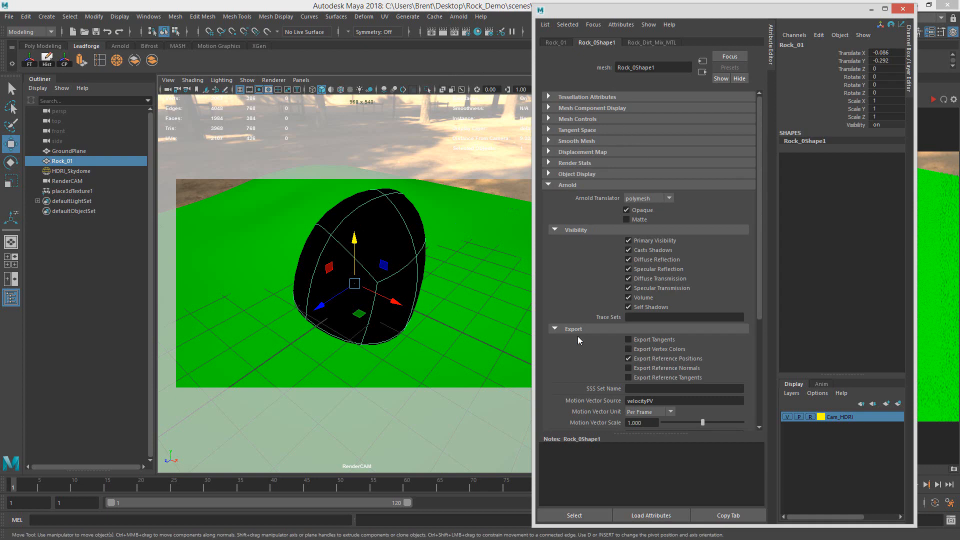
{"action": "left_click_drag", "start_coordinate": [760, 183], "coordinate": [751, 320]}
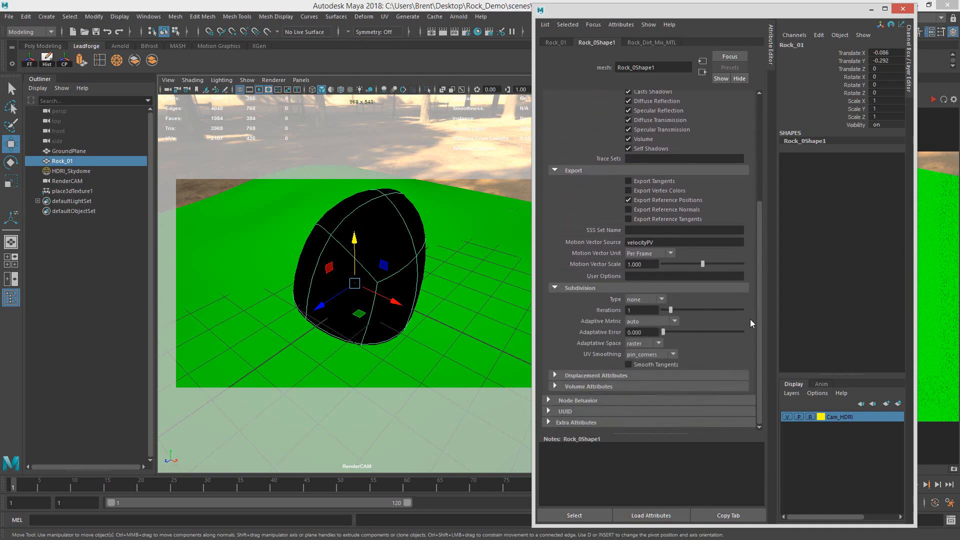
{"action": "left_click", "coordinate": [571, 377]}
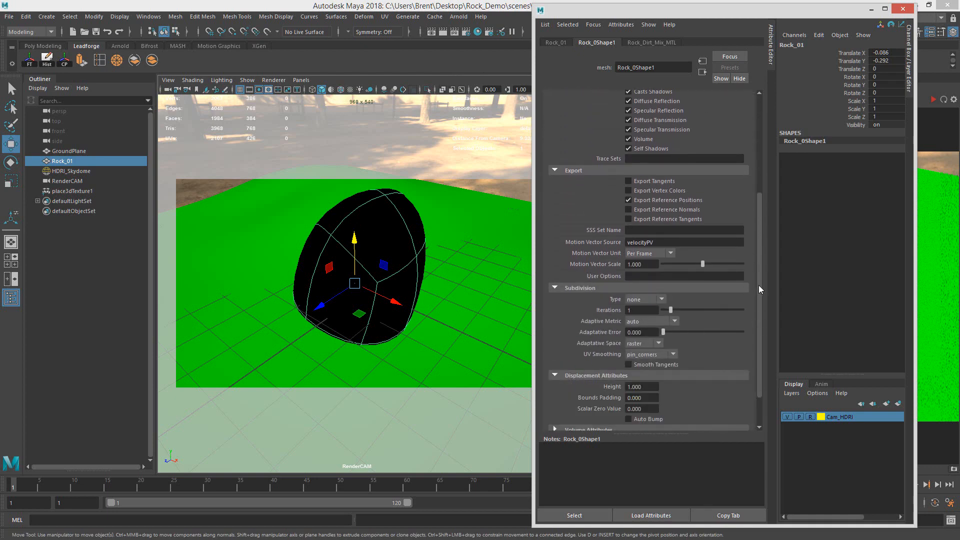
{"action": "scroll", "coordinate": [697, 290], "scroll_direction": "down", "scroll_amount": 2}
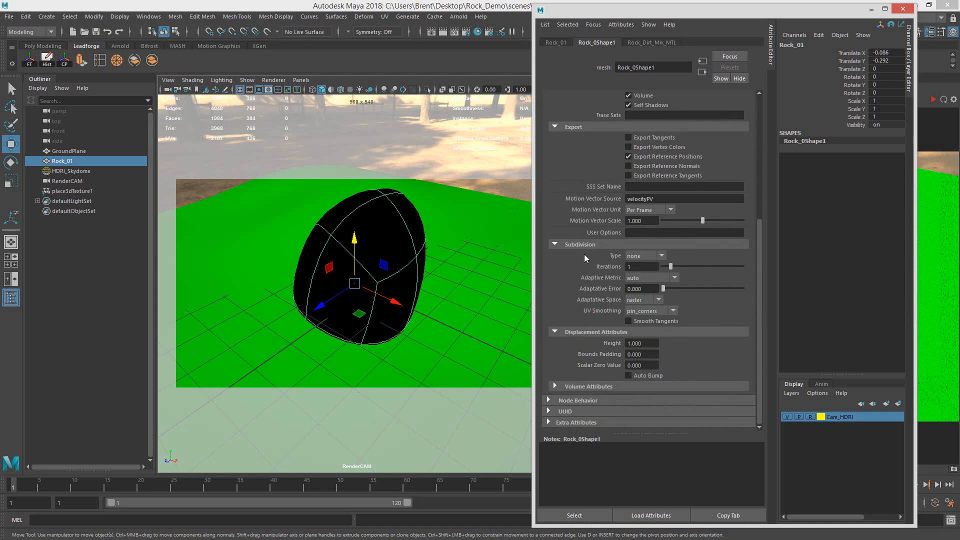
{"action": "left_click", "coordinate": [634, 256]}
Step: Uncover the Arnold RenderView, set its debug shading to Wireframe, and start the render
{"action": "left_click_drag", "start_coordinate": [759, 14], "coordinate": [332, 18]}
{"action": "left_click", "coordinate": [640, 88]}
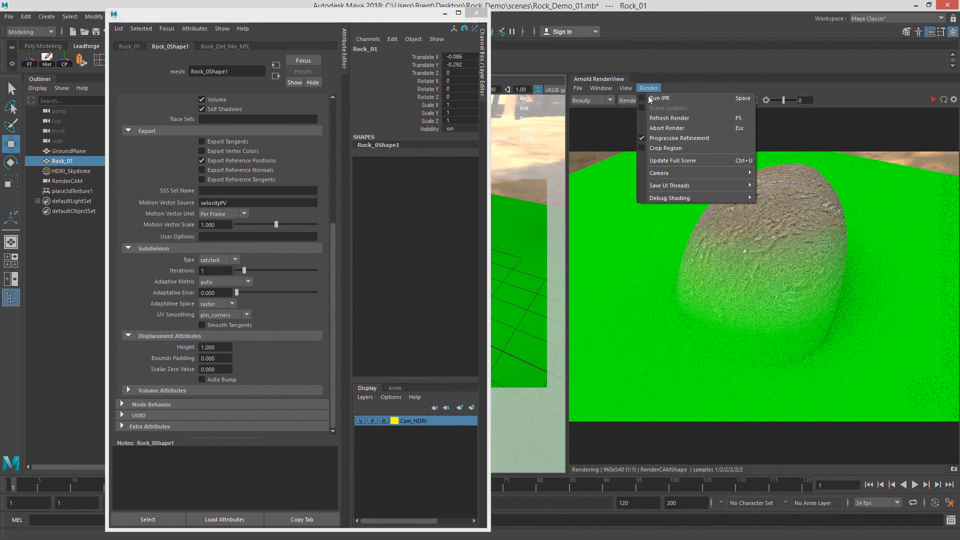
{"action": "mouse_move", "coordinate": [702, 196]}
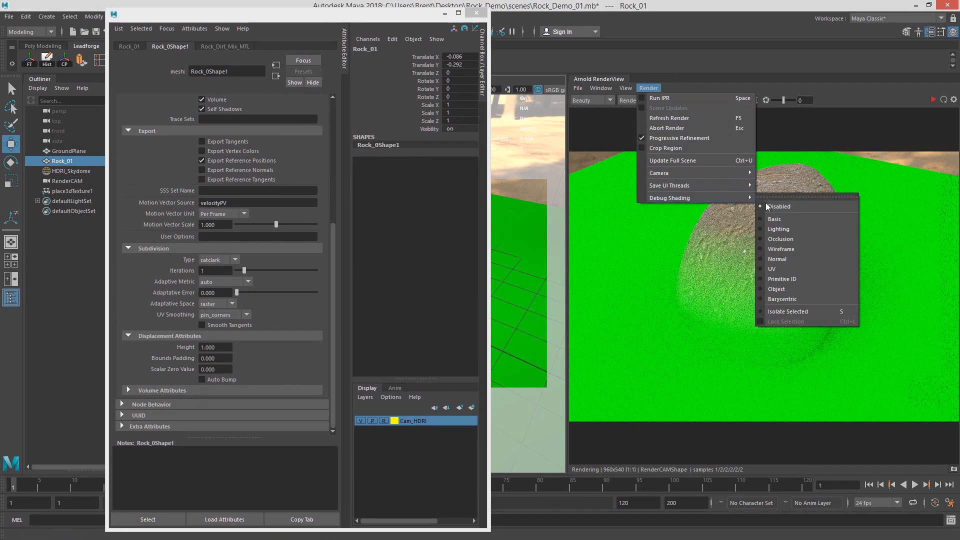
{"action": "left_click", "coordinate": [781, 249]}
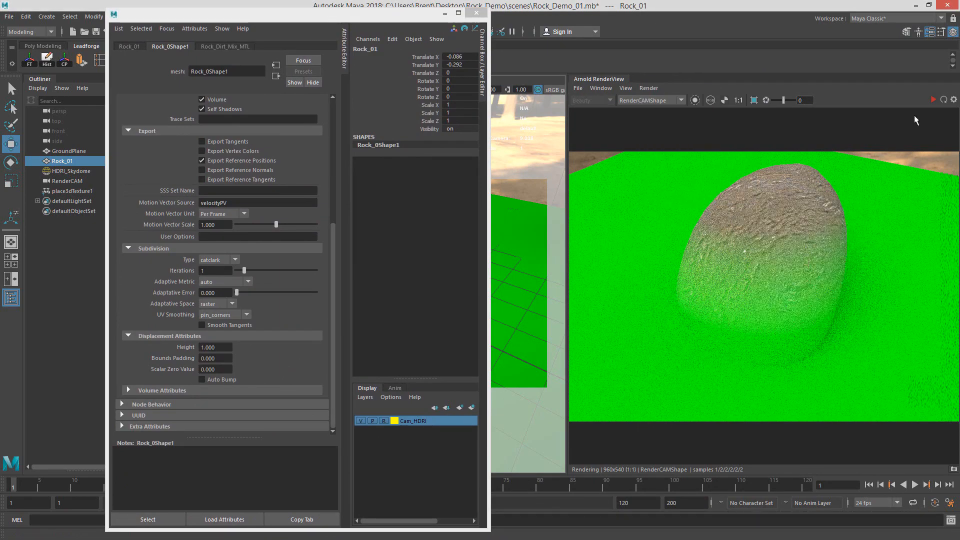
{"action": "left_click", "coordinate": [934, 100]}
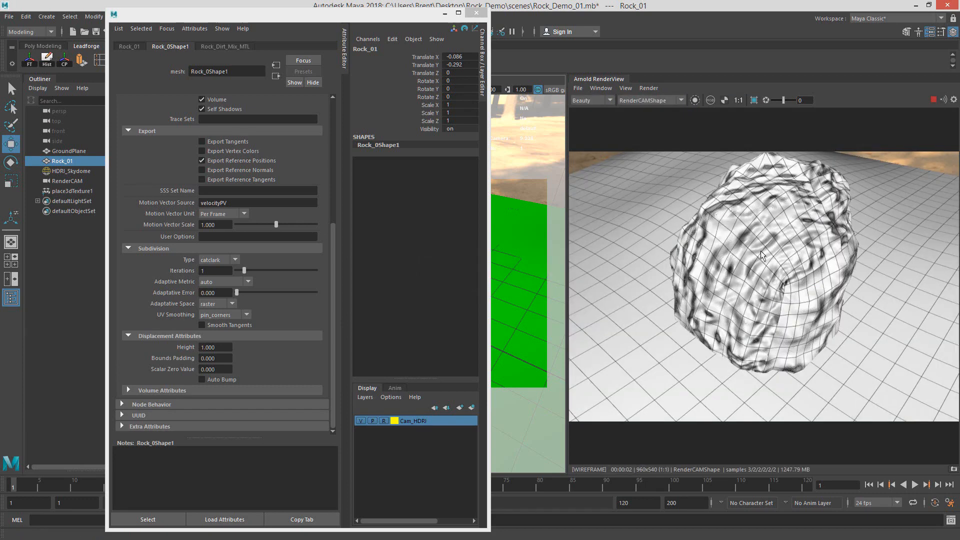
Step: Compare the rock's wireframe at 0 and 2 subdivision iterations, finishing with iterations set to 3
{"action": "double_click", "coordinate": [212, 270]}
{"action": "type", "text": "0"}
{"action": "key", "text": "Return"}
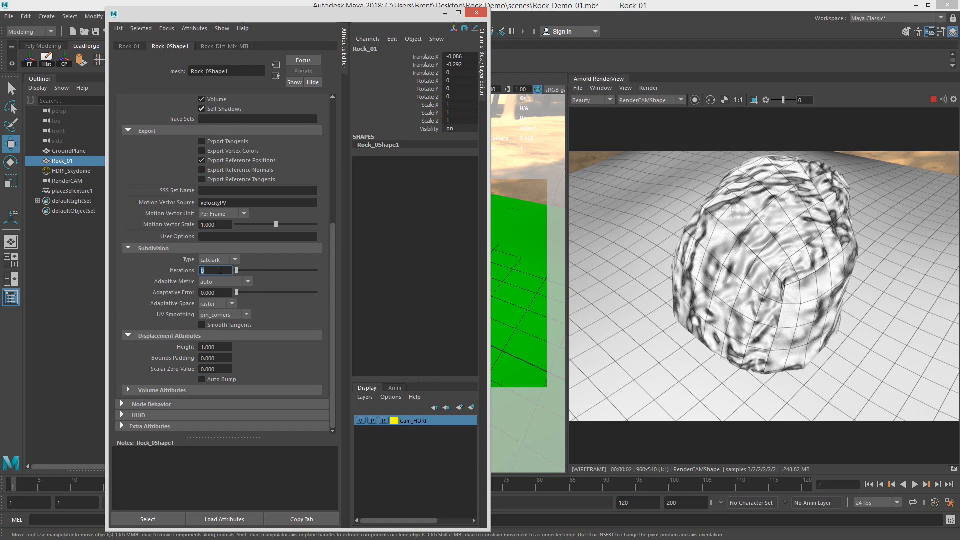
{"action": "key", "text": "Return"}
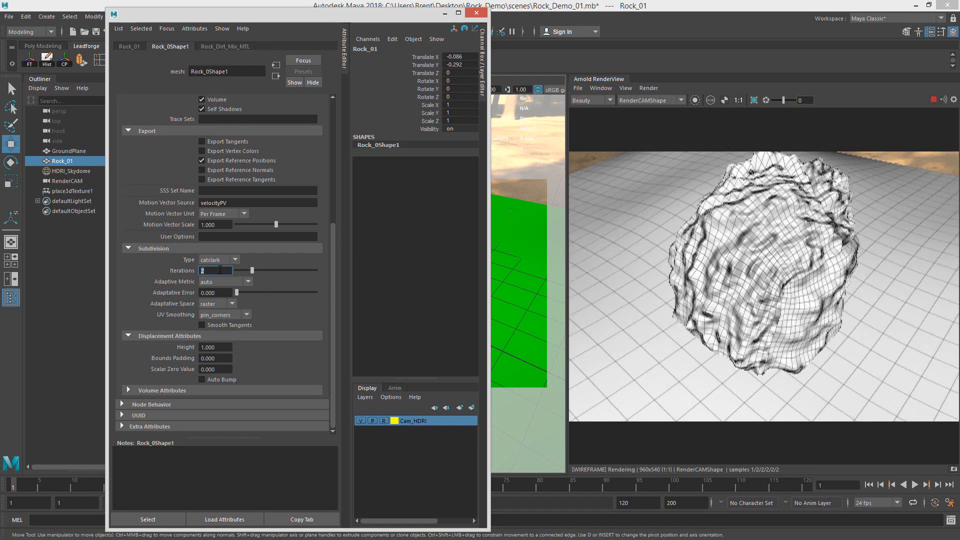
{"action": "type", "text": "3"}
{"action": "key", "text": "Return"}
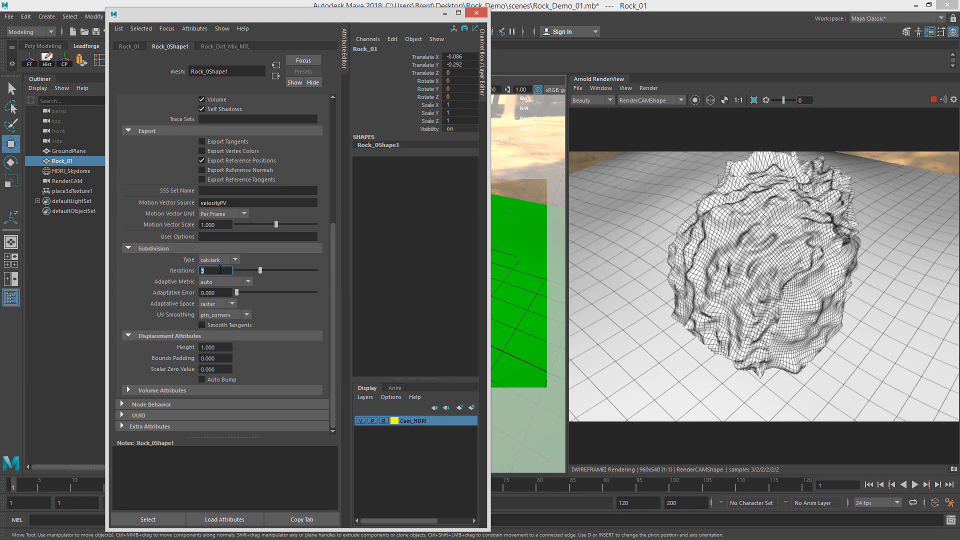
Step: Compare the none and catclark subdivision types on the rock, finishing with the type set to linear
{"action": "left_click", "coordinate": [218, 260]}
{"action": "left_click", "coordinate": [224, 262]}
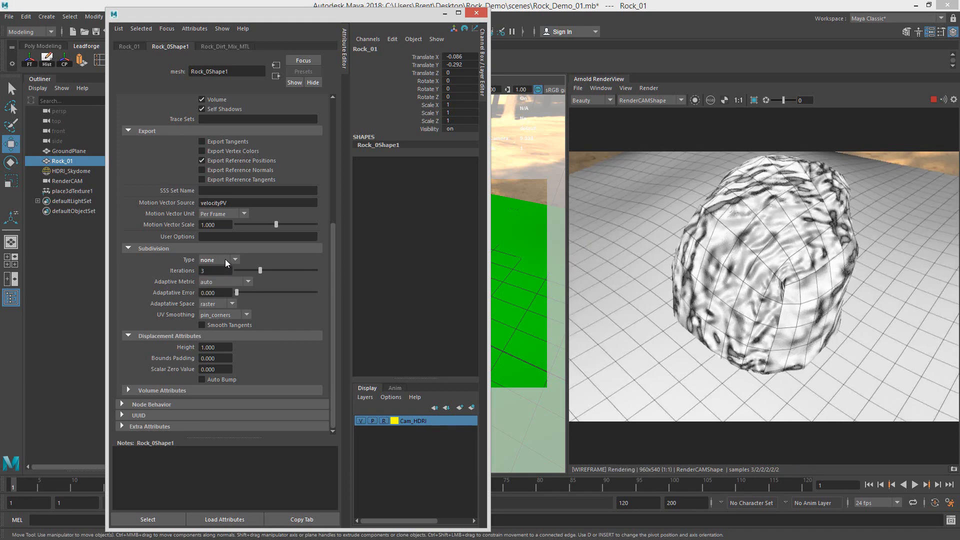
{"action": "left_click", "coordinate": [219, 280]}
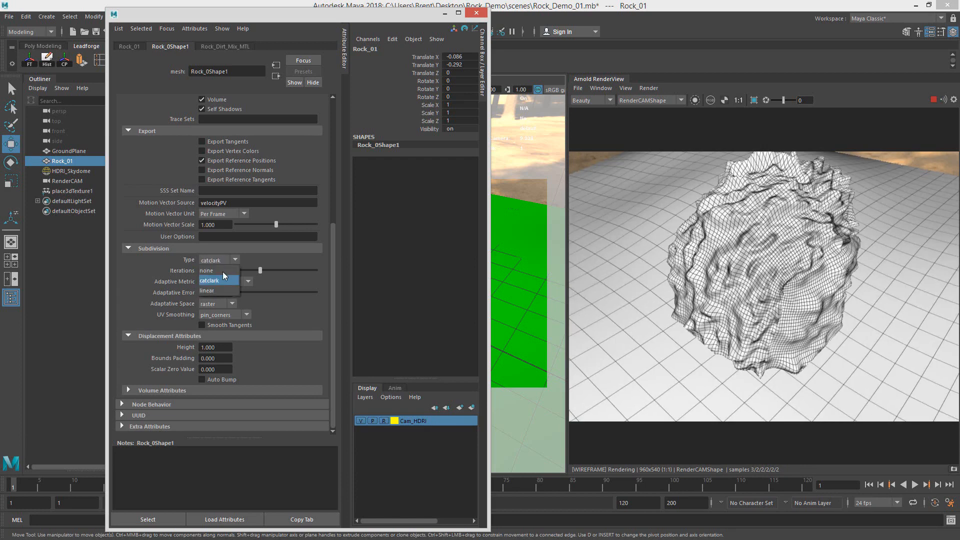
{"action": "left_click", "coordinate": [221, 290]}
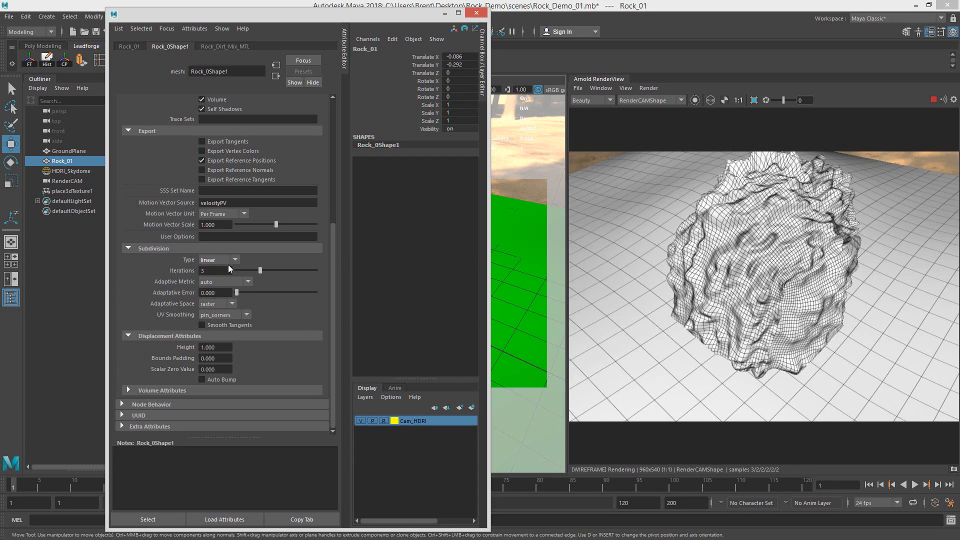
Step: Set the Rock_01 subdivision type to catclark, then clear the attribute window out of the way and stop the render
{"action": "left_click", "coordinate": [223, 280]}
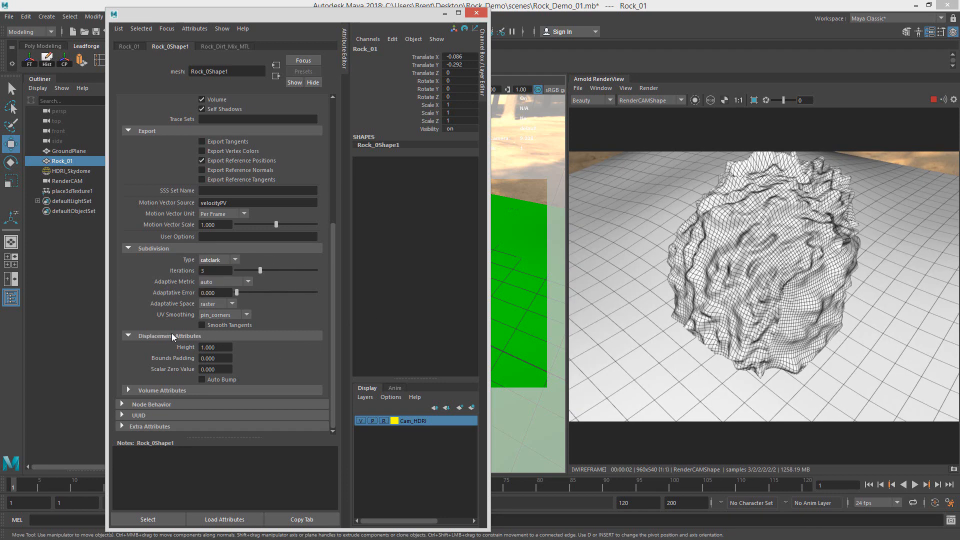
{"action": "left_click", "coordinate": [202, 347]}
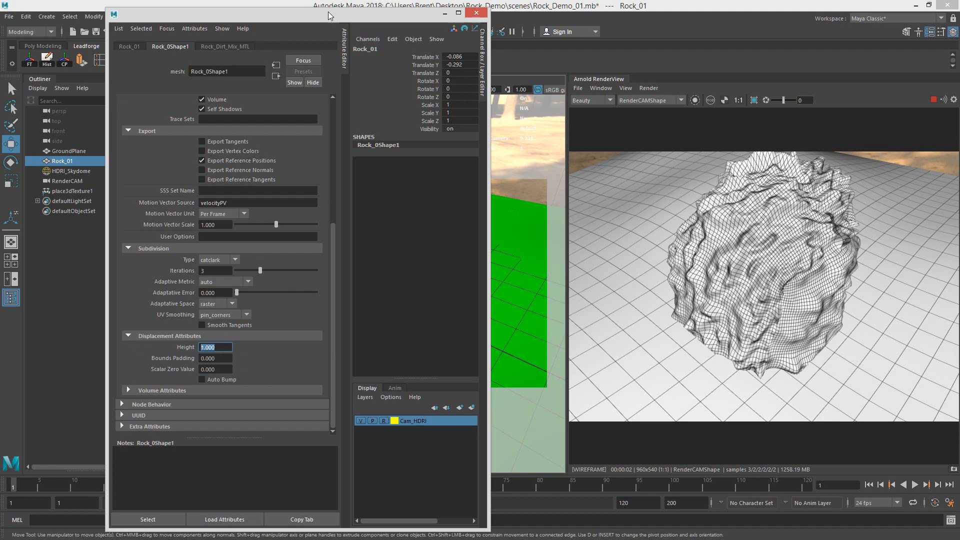
{"action": "left_click_drag", "start_coordinate": [316, 17], "coordinate": [559, 46]}
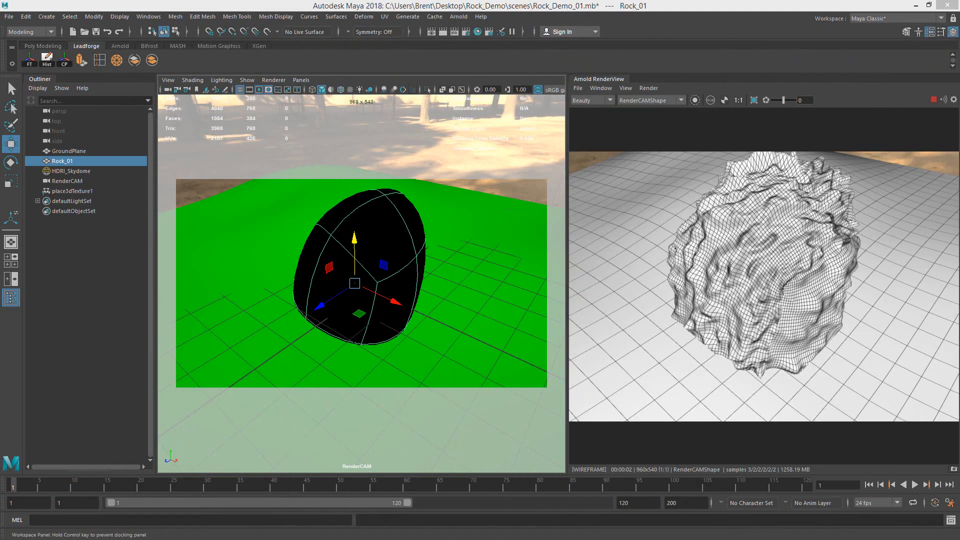
{"action": "left_click", "coordinate": [933, 100]}
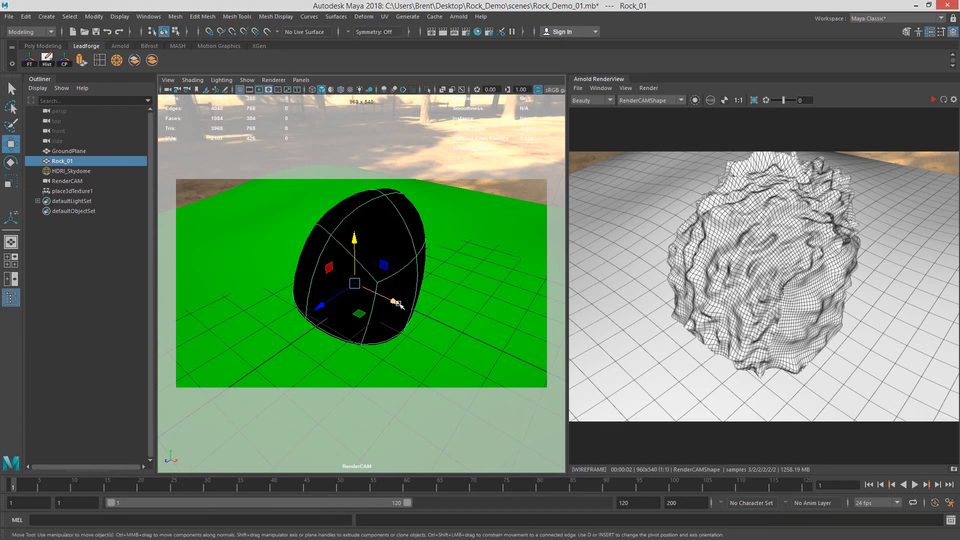
Step: Put GroundPlane on a new display layer named Ground with a brown colour and set the layer to reference
{"action": "left_click", "coordinate": [452, 326]}
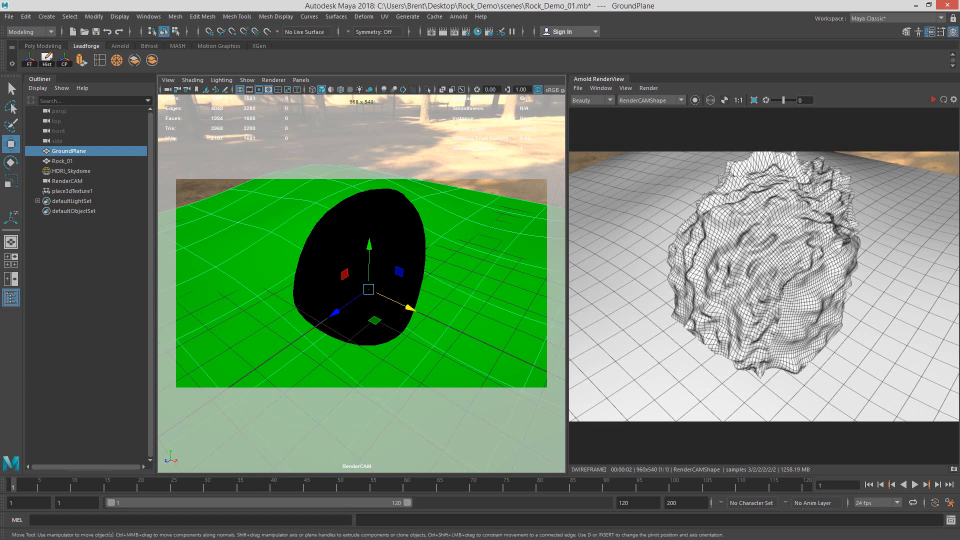
{"action": "key", "text": "ctrl+a"}
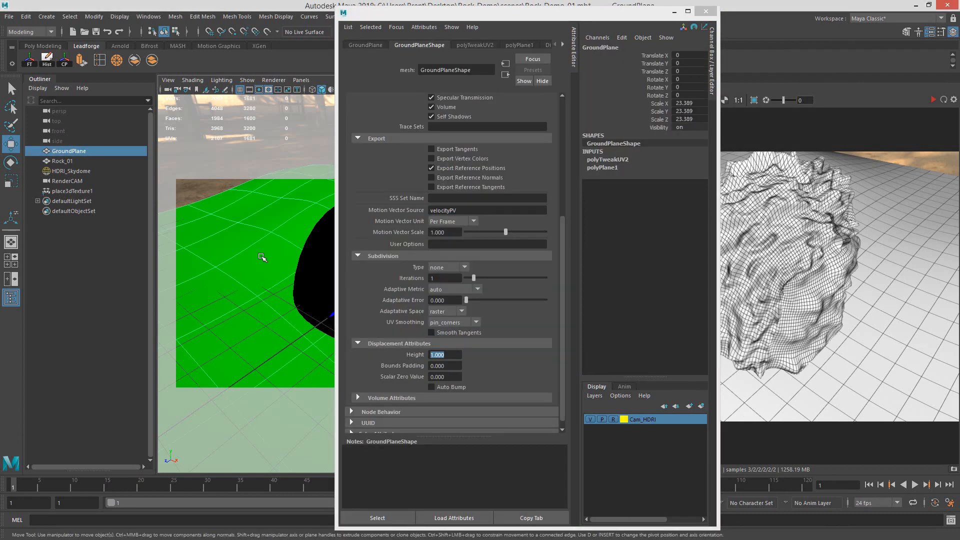
{"action": "left_click", "coordinate": [701, 406]}
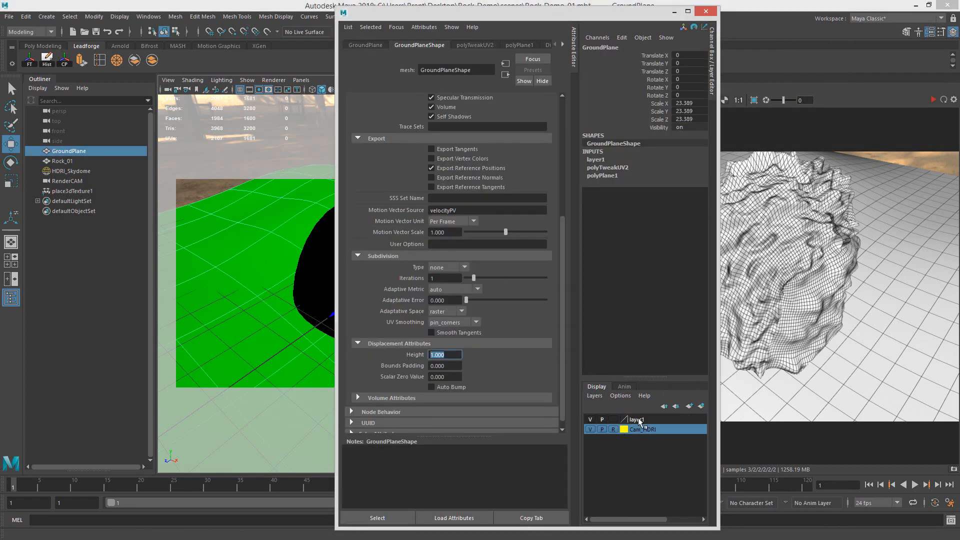
{"action": "double_click", "coordinate": [637, 420]}
{"action": "left_click_drag", "start_coordinate": [400, 207], "coordinate": [311, 200]}
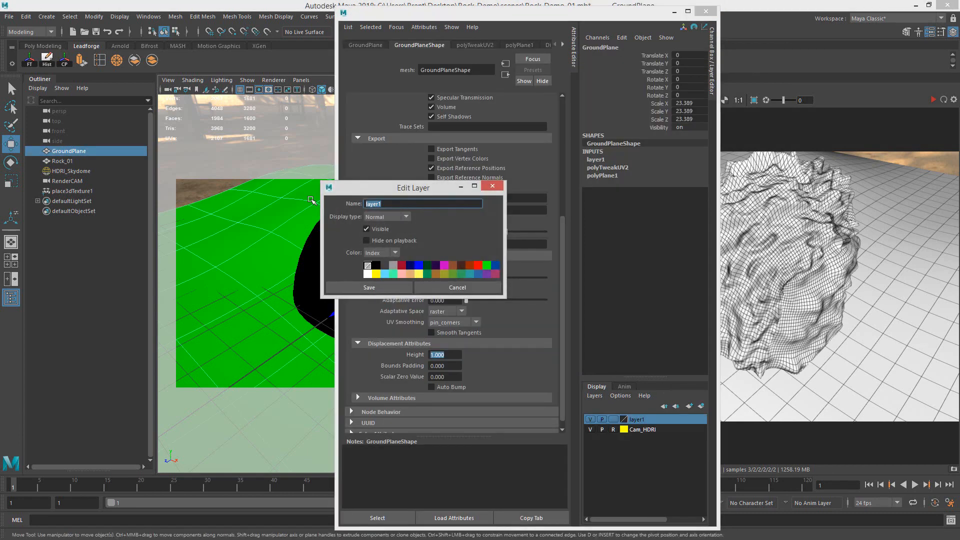
{"action": "type", "text": "Ground"}
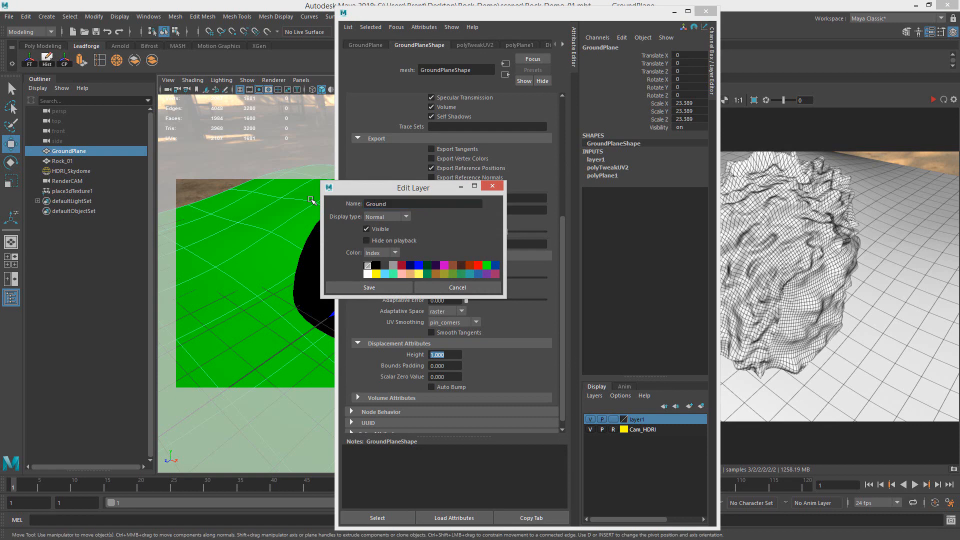
{"action": "left_click", "coordinate": [434, 273]}
{"action": "left_click", "coordinate": [369, 287]}
{"action": "left_click", "coordinate": [613, 420]}
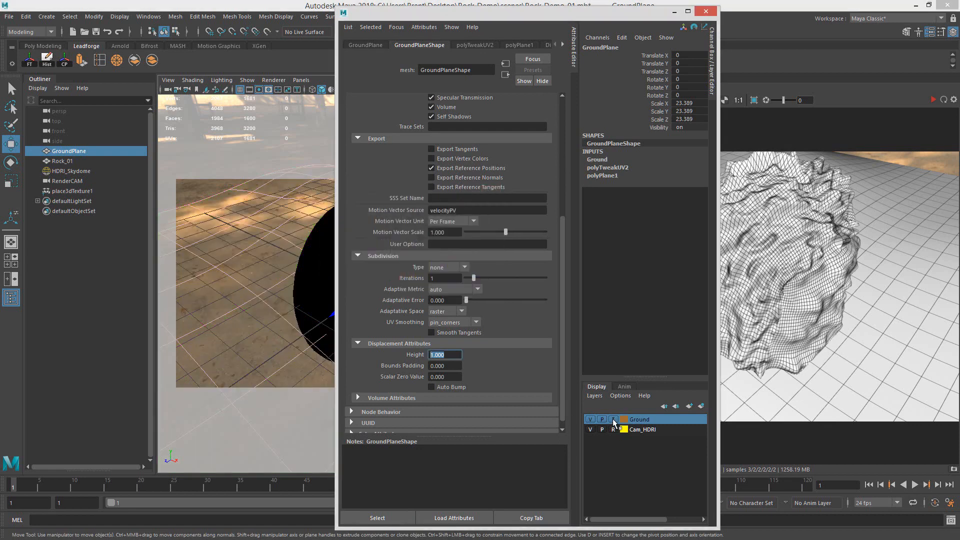
{"action": "left_click", "coordinate": [614, 419]}
Step: Duplicate Rock_01, move the copy out along X and scale it uniformly to about 0.5
{"action": "left_click", "coordinate": [319, 315]}
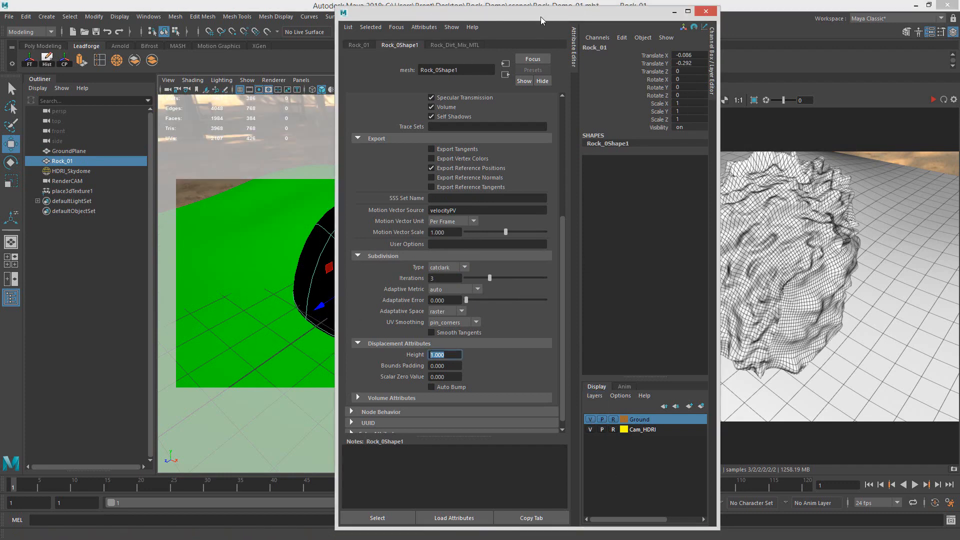
{"action": "left_click_drag", "start_coordinate": [542, 16], "coordinate": [959, 22]}
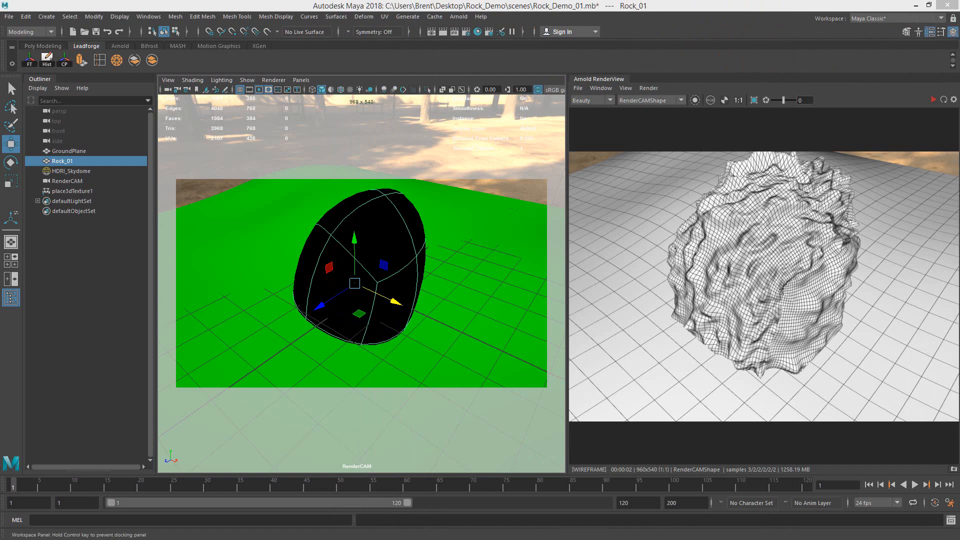
{"action": "left_click", "coordinate": [444, 227]}
{"action": "key", "text": "ctrl+z"}
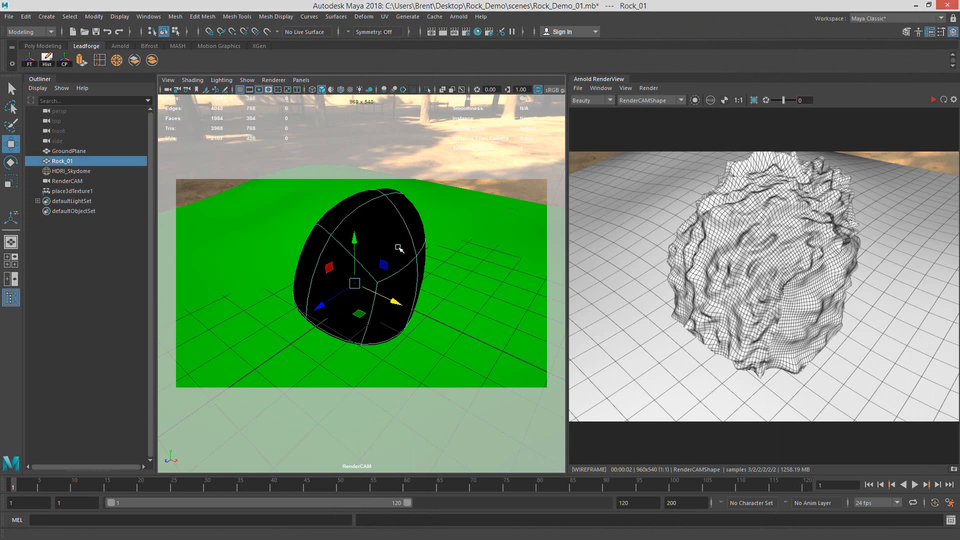
{"action": "left_click_drag", "start_coordinate": [460, 248], "coordinate": [390, 310], "text": "alt"}
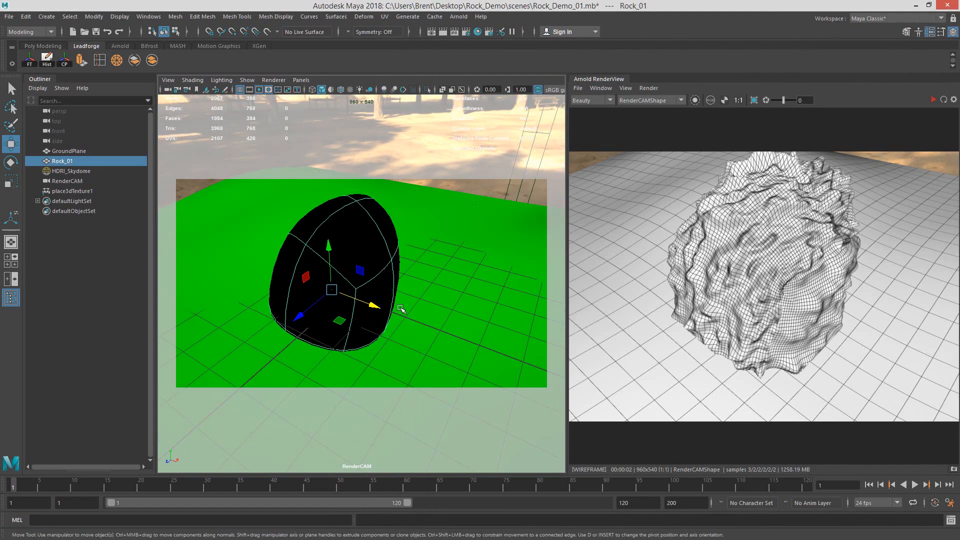
{"action": "key", "text": "ctrl+d"}
{"action": "left_click_drag", "start_coordinate": [375, 306], "coordinate": [518, 327]}
{"action": "key", "text": "r"}
{"action": "left_click_drag", "start_coordinate": [440, 333], "coordinate": [360, 341]}
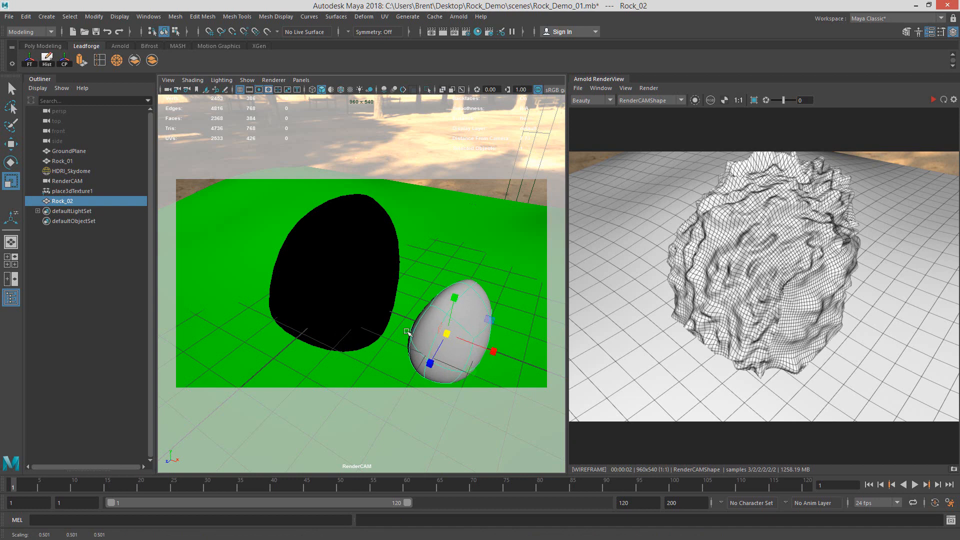
Step: Move the smaller rock closer to the large one, reframe the render camera on both and start the wireframe render
{"action": "key", "text": "w"}
{"action": "left_click_drag", "start_coordinate": [497, 350], "coordinate": [450, 334]}
{"action": "left_click_drag", "start_coordinate": [362, 338], "coordinate": [379, 331]}
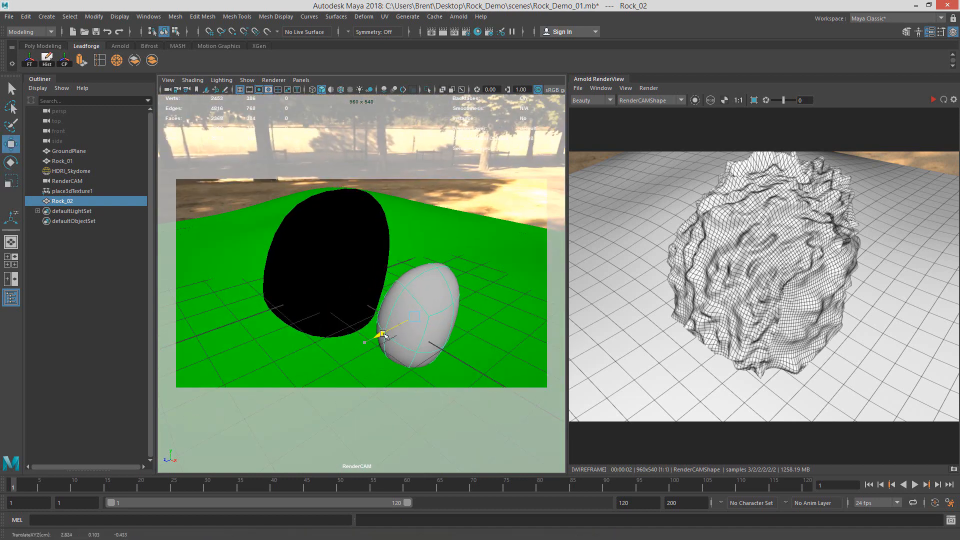
{"action": "key", "text": "e"}
{"action": "left_click", "coordinate": [450, 261]}
{"action": "left_click_drag", "start_coordinate": [448, 260], "coordinate": [486, 276], "text": "alt"}
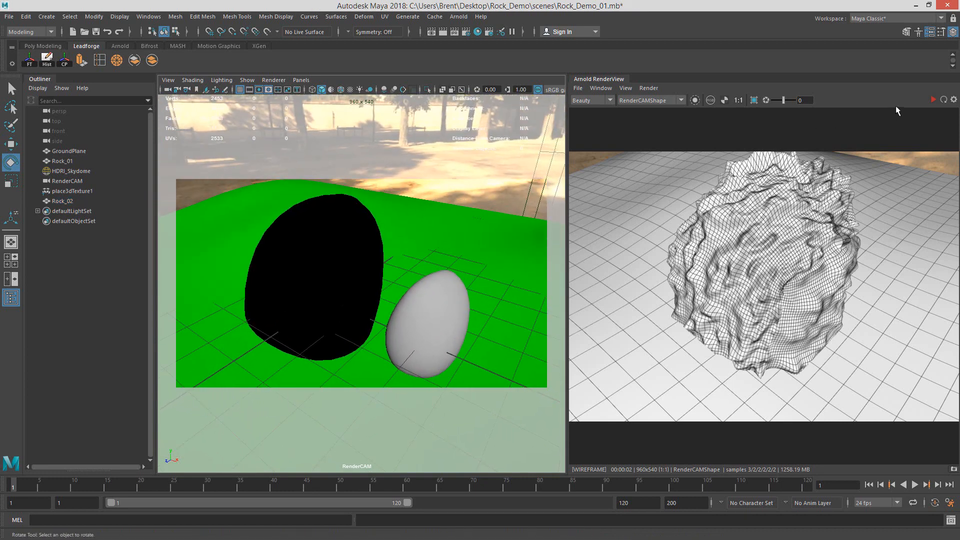
{"action": "left_click", "coordinate": [933, 99]}
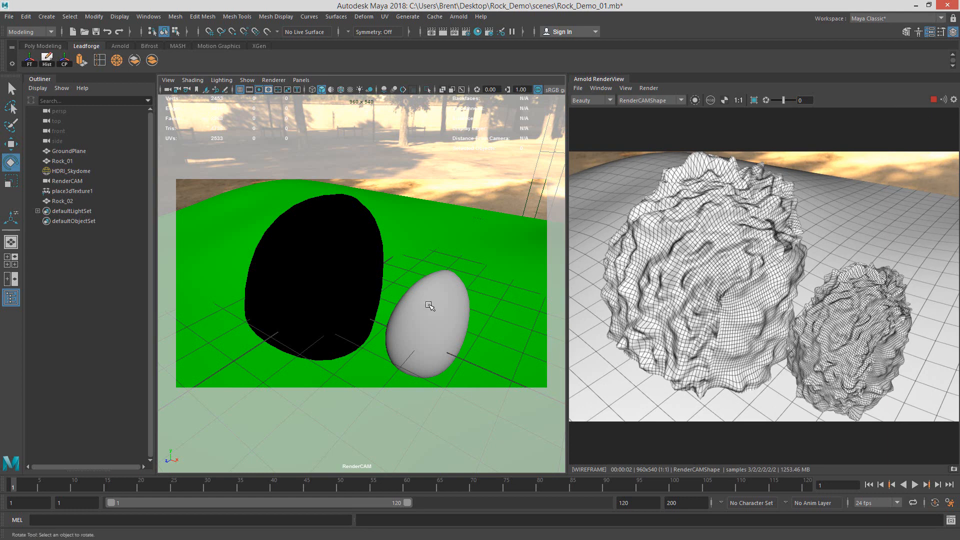
Step: Nudge Rock_02 away from the large rock to about 3.38 on X and bring its shape attributes into view
{"action": "left_click", "coordinate": [331, 279]}
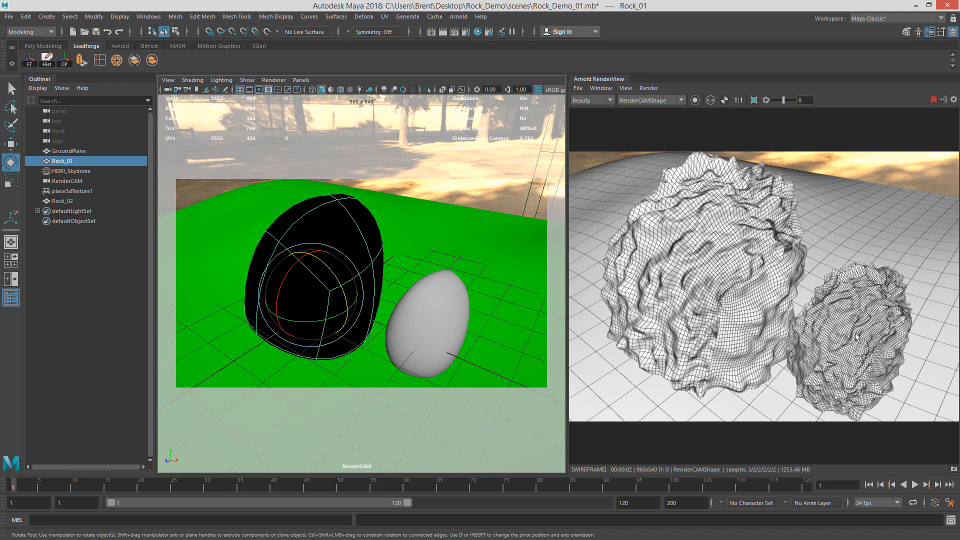
{"action": "left_click", "coordinate": [429, 309]}
{"action": "key", "text": "w"}
{"action": "left_click_drag", "start_coordinate": [465, 349], "coordinate": [478, 346]}
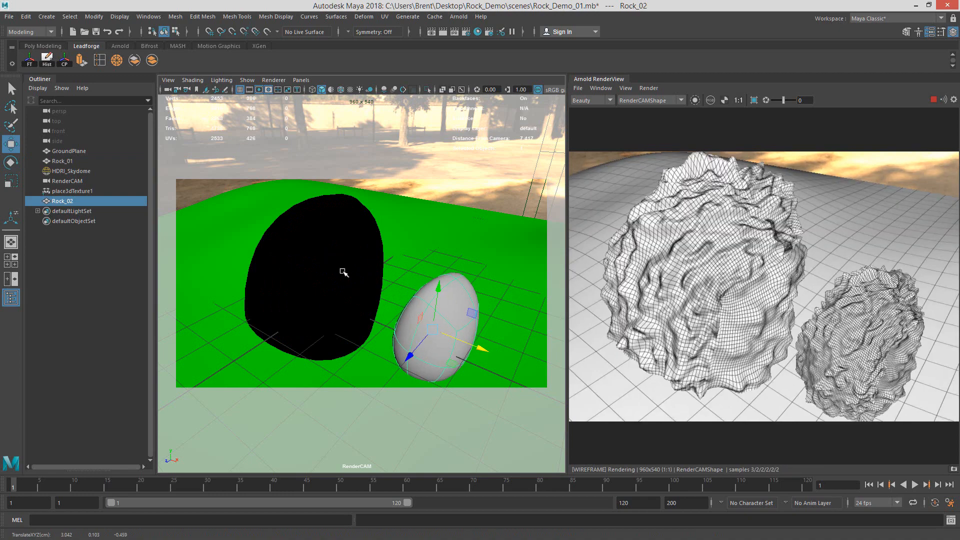
{"action": "left_click_drag", "start_coordinate": [959, 22], "coordinate": [239, 17]}
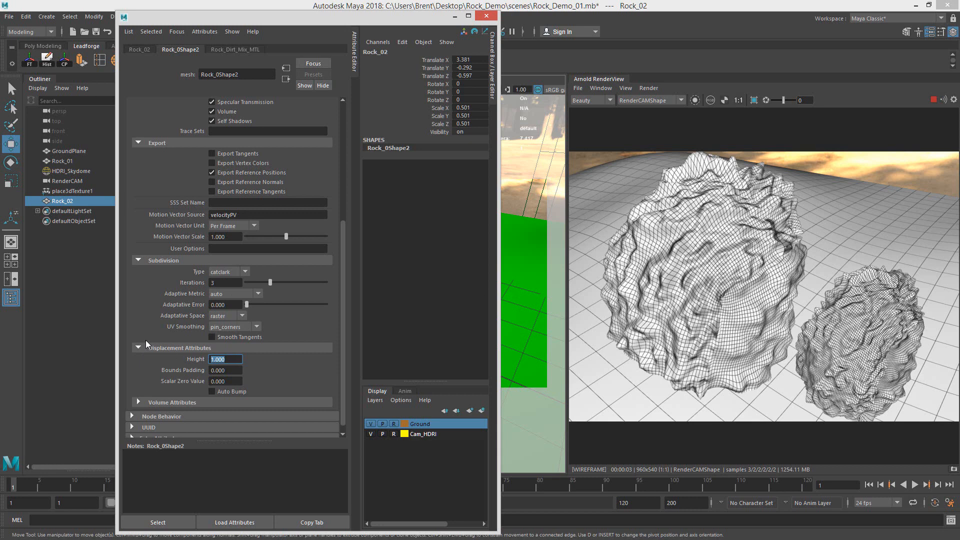
Step: Try a displacement height of 0.5 with 2 subdivision iterations on Rock_02
{"action": "type", "text": "0.5"}
{"action": "key", "text": "Return"}
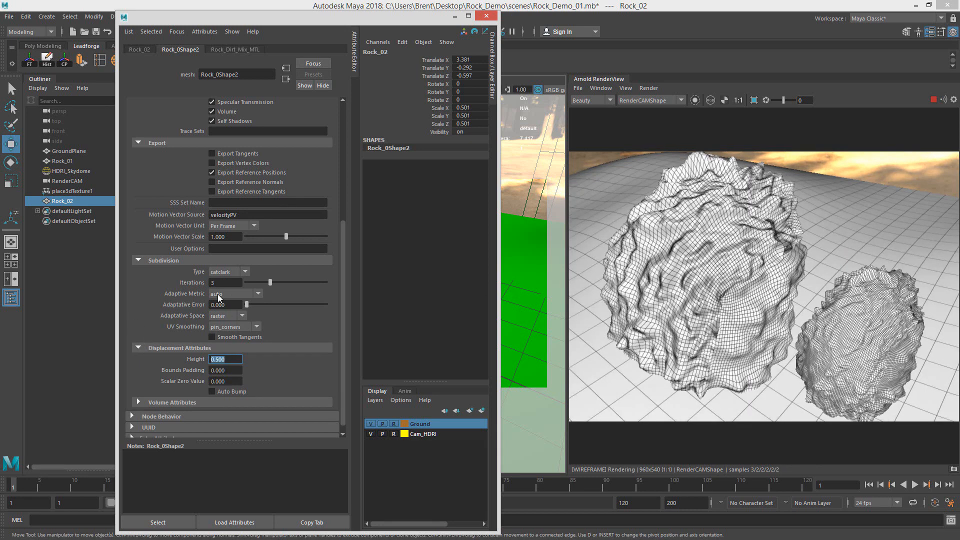
{"action": "left_click_drag", "start_coordinate": [220, 283], "coordinate": [141, 280]}
{"action": "type", "text": "2"}
{"action": "key", "text": "Return"}
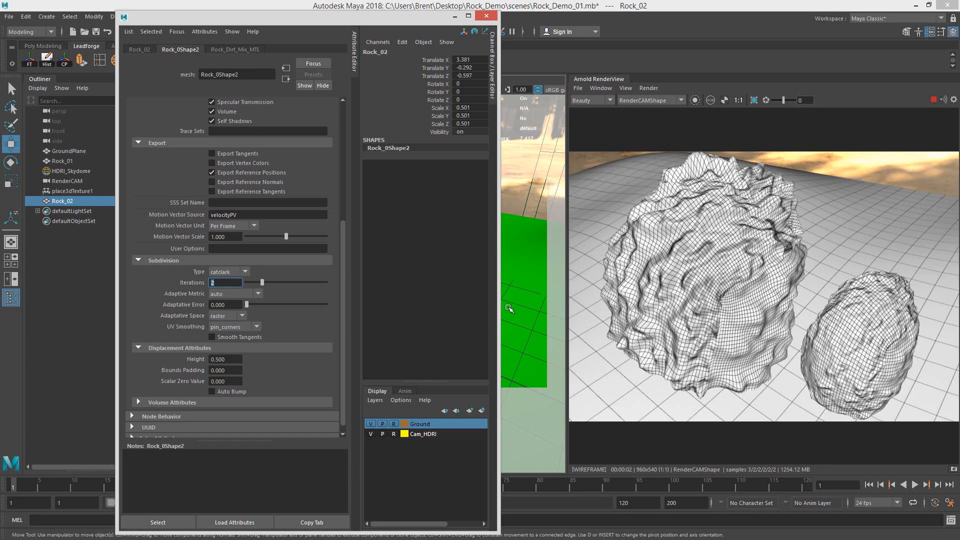
Step: Try a displacement height of 1 with 3 subdivision iterations on Rock_02
{"action": "left_click", "coordinate": [232, 361]}
{"action": "type", "text": "1"}
{"action": "key", "text": "Return"}
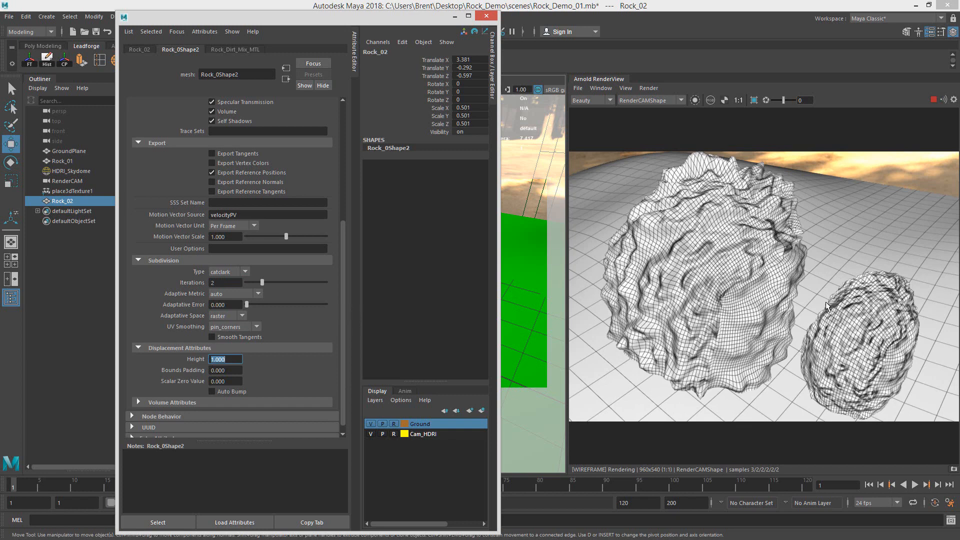
{"action": "left_click", "coordinate": [225, 282]}
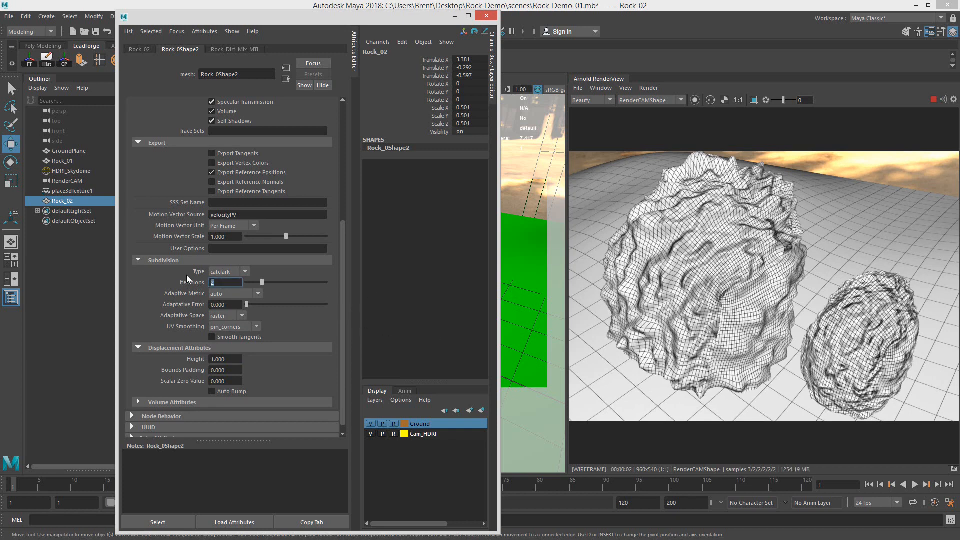
{"action": "type", "text": "3"}
{"action": "key", "text": "Return"}
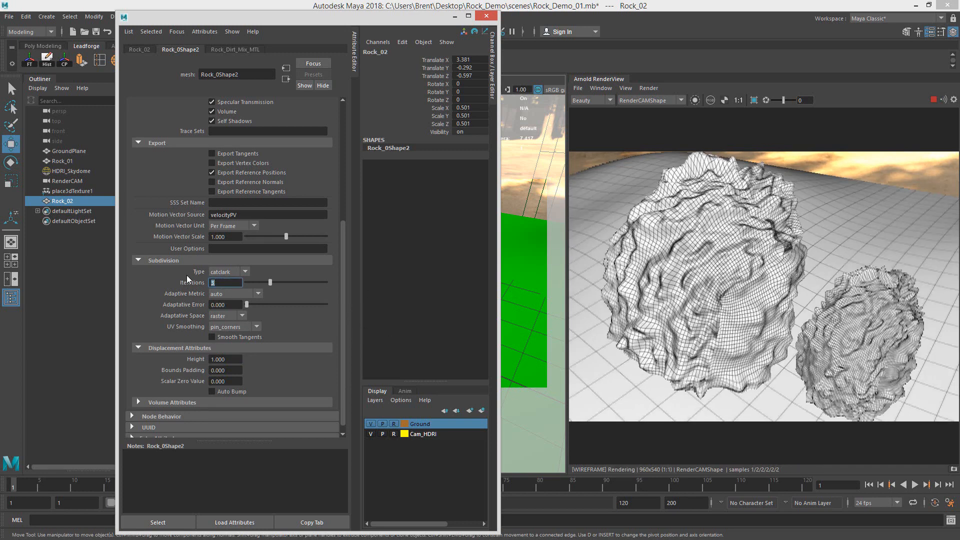
Step: Reduce the displacement height of Rock_02, trying 0.8 and finishing with 0.7
{"action": "left_click_drag", "start_coordinate": [228, 359], "coordinate": [182, 354]}
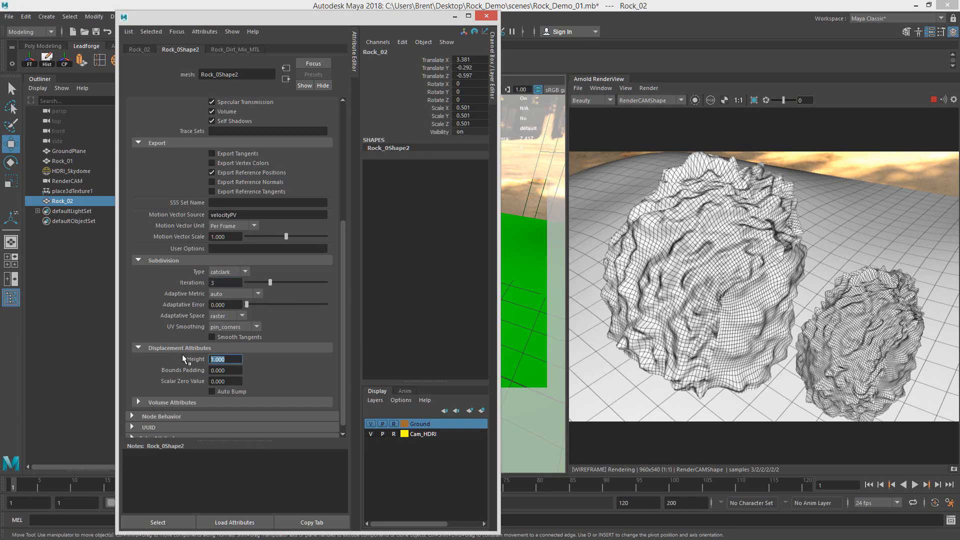
{"action": "type", "text": ".8"}
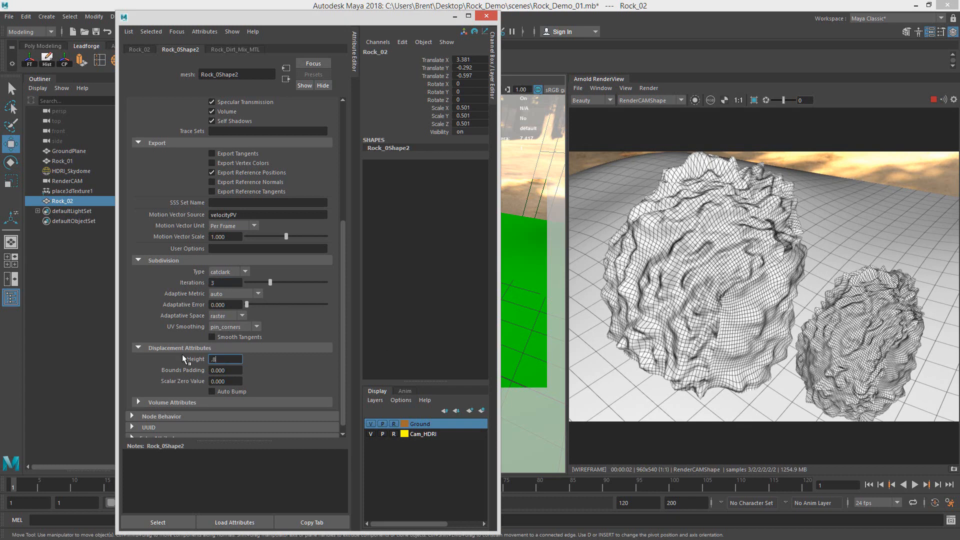
{"action": "key", "text": "Return"}
{"action": "type", "text": ".7"}
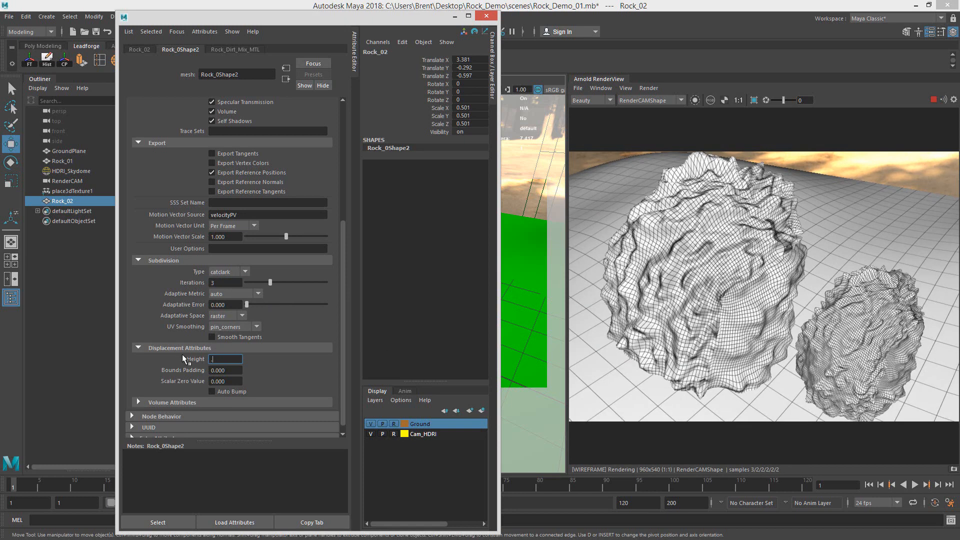
{"action": "key", "text": "Return"}
Step: Pick the small rock in the render and set its subdivision iterations to 2
{"action": "left_click", "coordinate": [858, 211]}
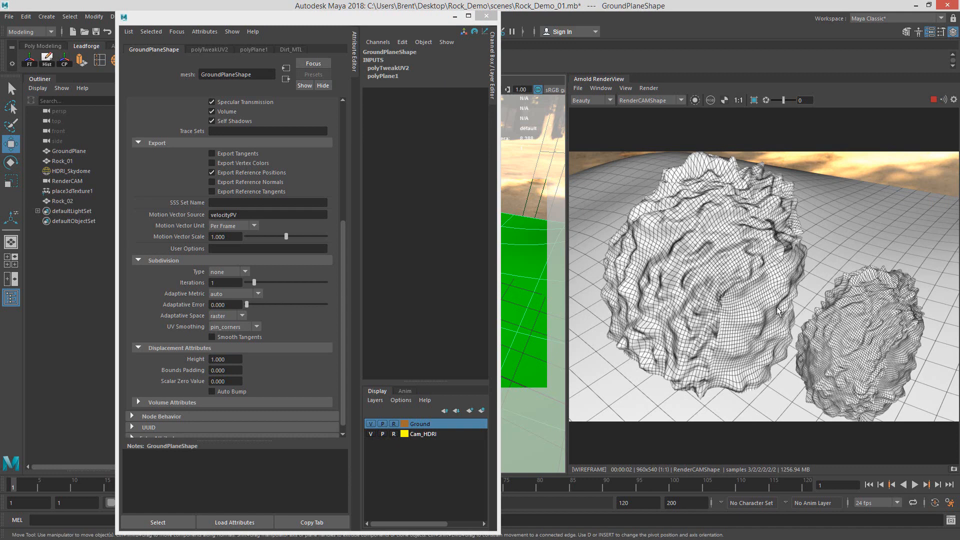
{"action": "left_click", "coordinate": [863, 330]}
{"action": "double_click", "coordinate": [225, 283]}
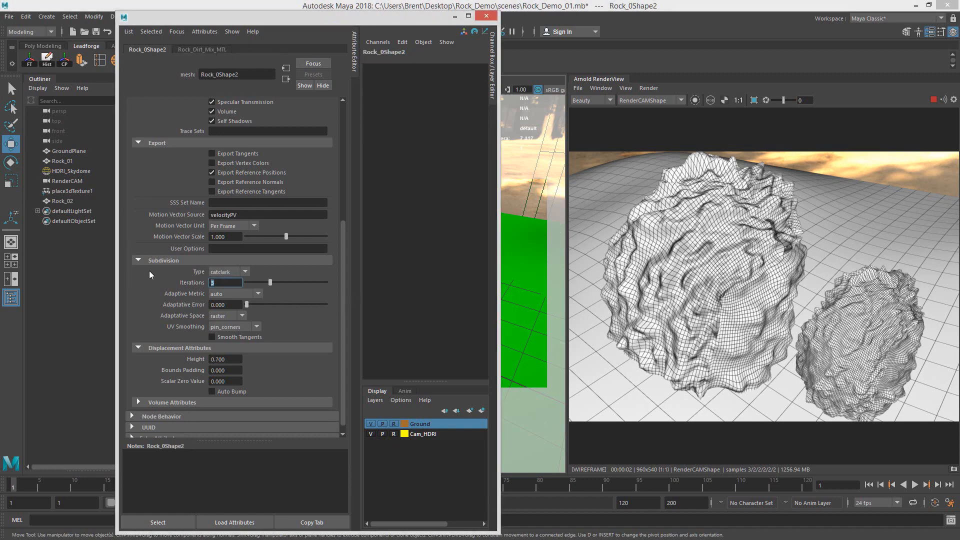
{"action": "type", "text": "2"}
{"action": "key", "text": "Return"}
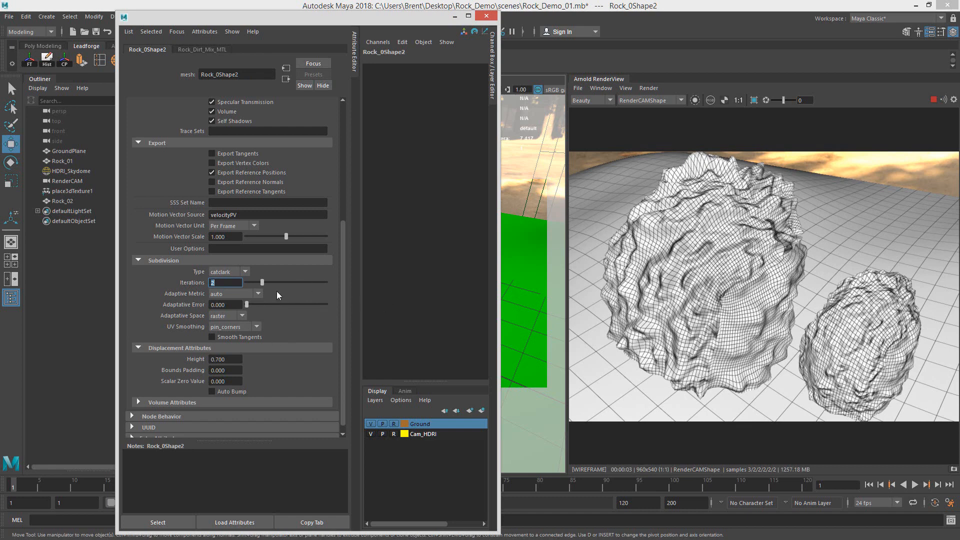
Step: Clear the attribute window away, switch the render's debug shading from Wireframe to Basic and restart the render
{"action": "left_click_drag", "start_coordinate": [338, 21], "coordinate": [959, 75]}
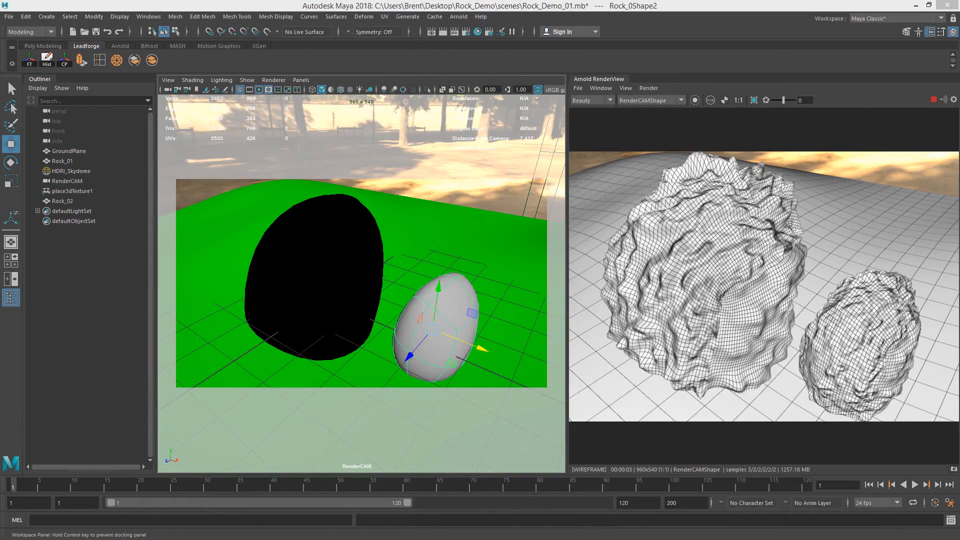
{"action": "left_click", "coordinate": [933, 100]}
{"action": "left_click", "coordinate": [649, 88]}
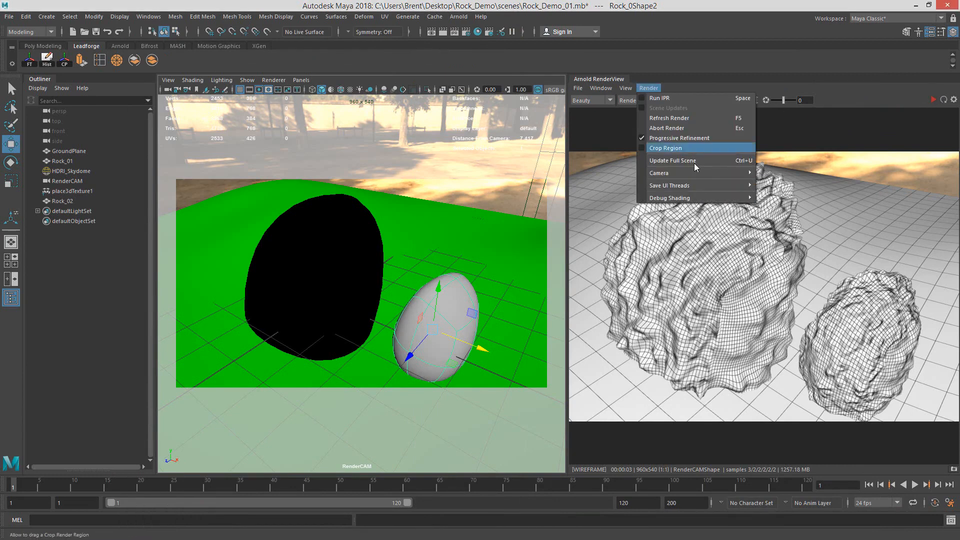
{"action": "mouse_move", "coordinate": [694, 200]}
{"action": "left_click", "coordinate": [827, 226]}
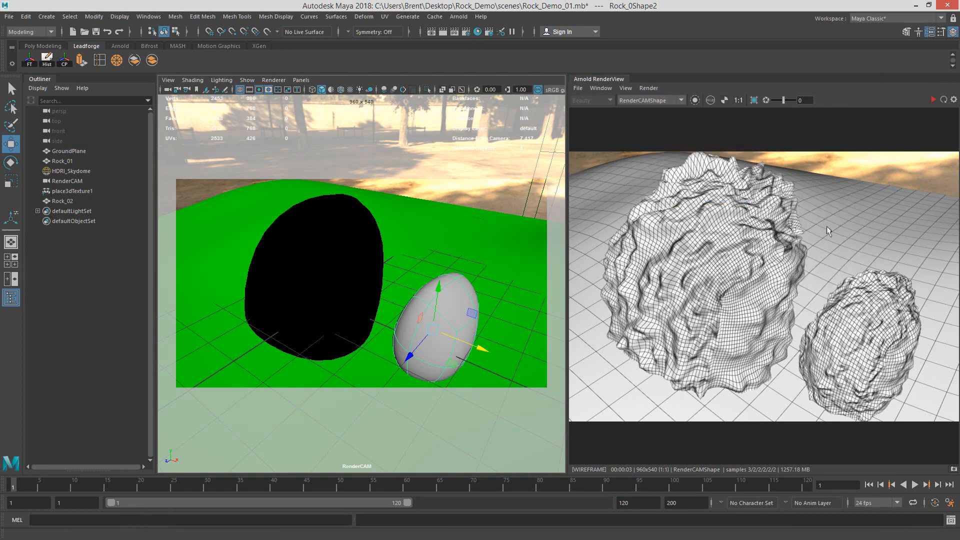
{"action": "left_click", "coordinate": [933, 100]}
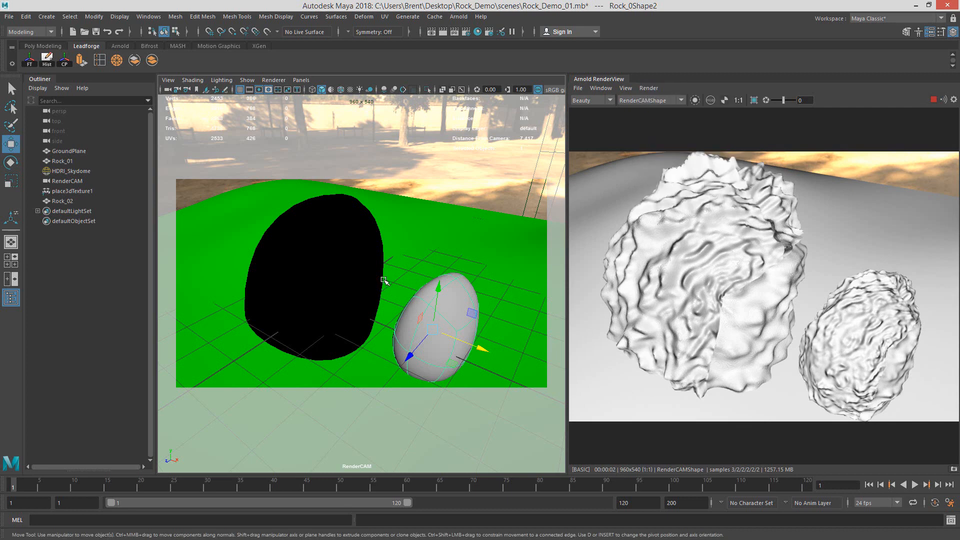
Step: Select Rock_01 in the viewport and activate the Rotate tool on it
{"action": "left_click", "coordinate": [286, 265]}
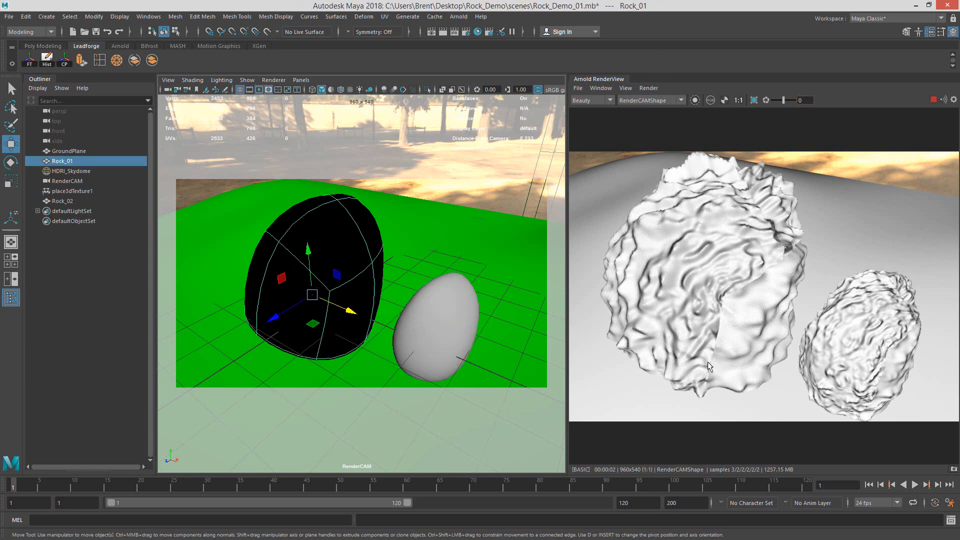
{"action": "key", "text": "e"}
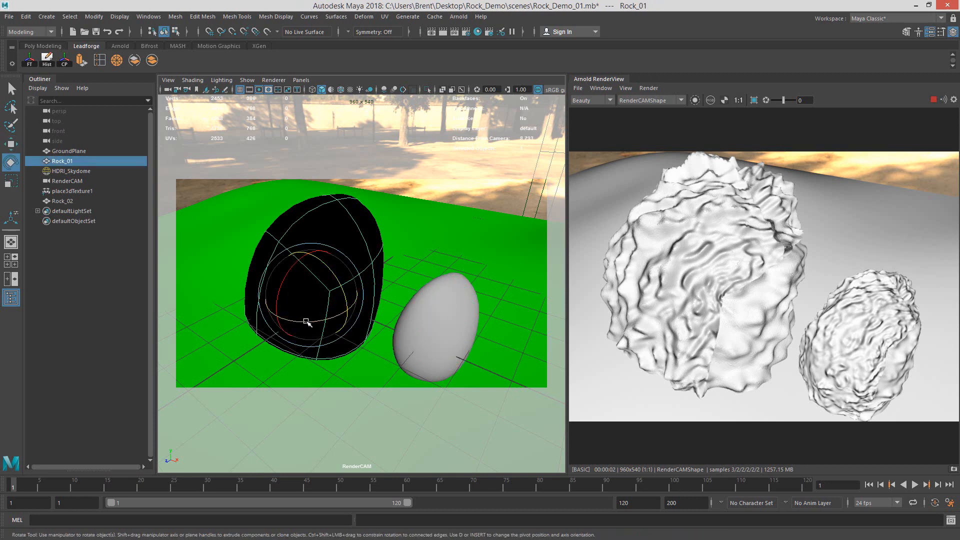
Step: Rotate Rock_01 around its vertical axis to about 105.5 degrees and clear the selection
{"action": "left_click_drag", "start_coordinate": [307, 321], "coordinate": [399, 324]}
{"action": "left_click_drag", "start_coordinate": [295, 323], "coordinate": [326, 322]}
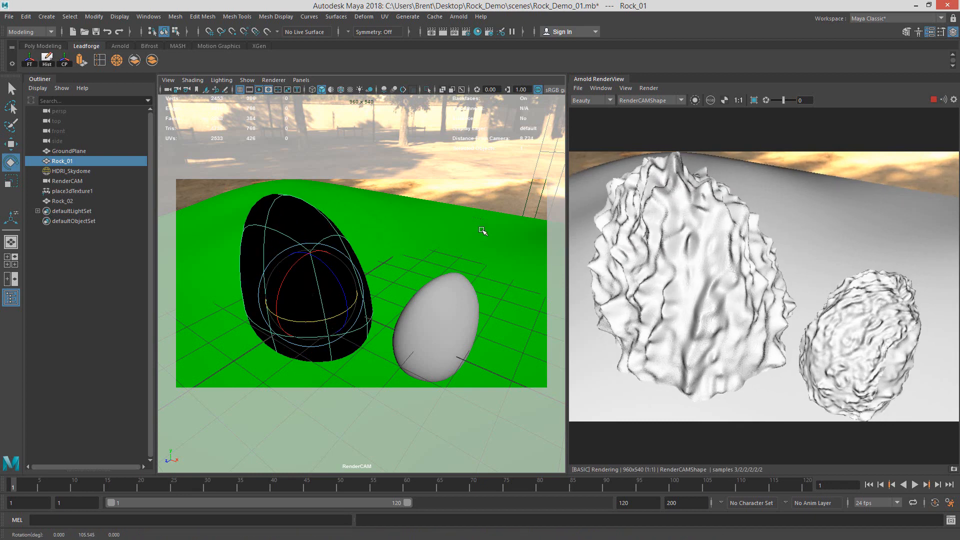
{"action": "left_click", "coordinate": [504, 202]}
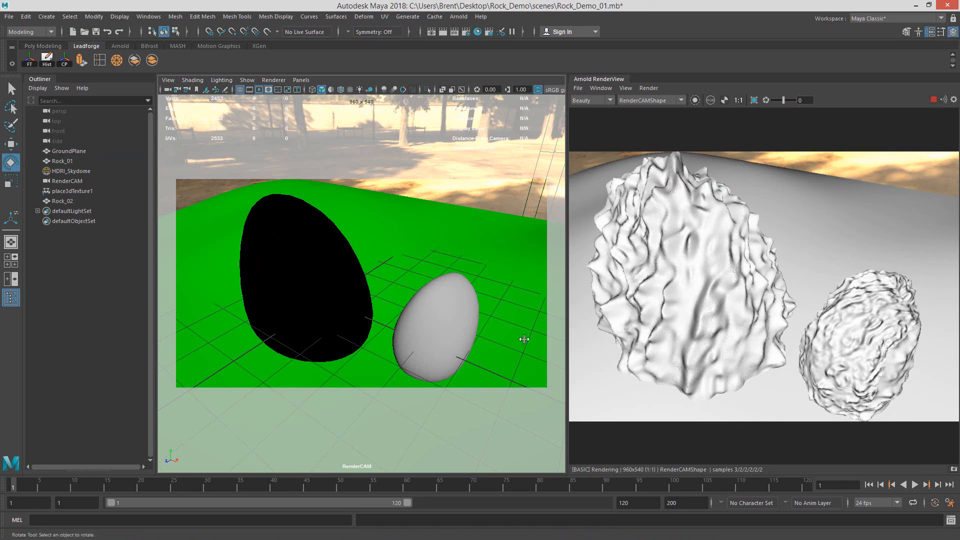
Step: Rotate Rock_02 freely so it stands upright with a narrower side facing the render camera, and deselect it
{"action": "left_click", "coordinate": [450, 332]}
{"action": "left_click_drag", "start_coordinate": [451, 332], "coordinate": [418, 347]}
{"action": "left_click_drag", "start_coordinate": [428, 345], "coordinate": [511, 359]}
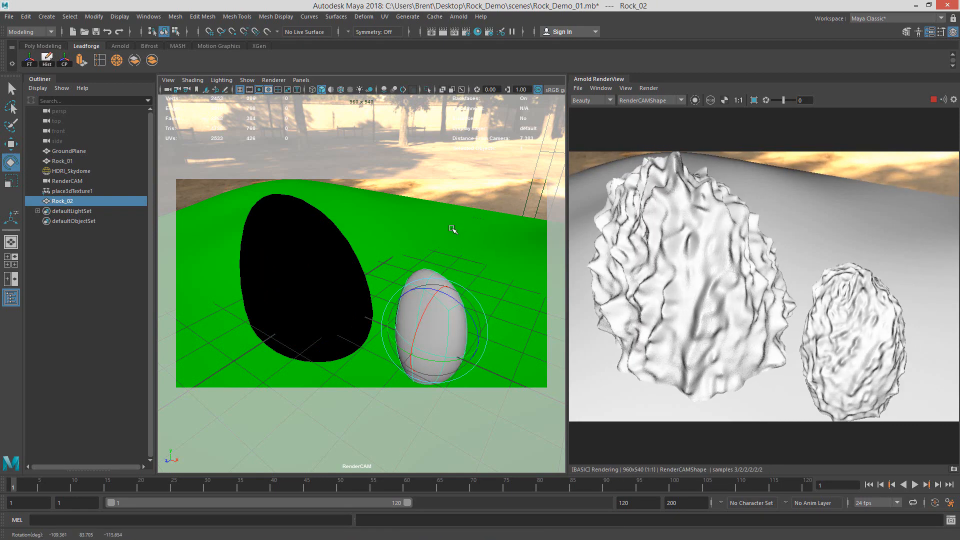
{"action": "right_click_drag", "start_coordinate": [439, 230], "coordinate": [455, 228], "text": "alt"}
{"action": "left_click", "coordinate": [464, 158]}
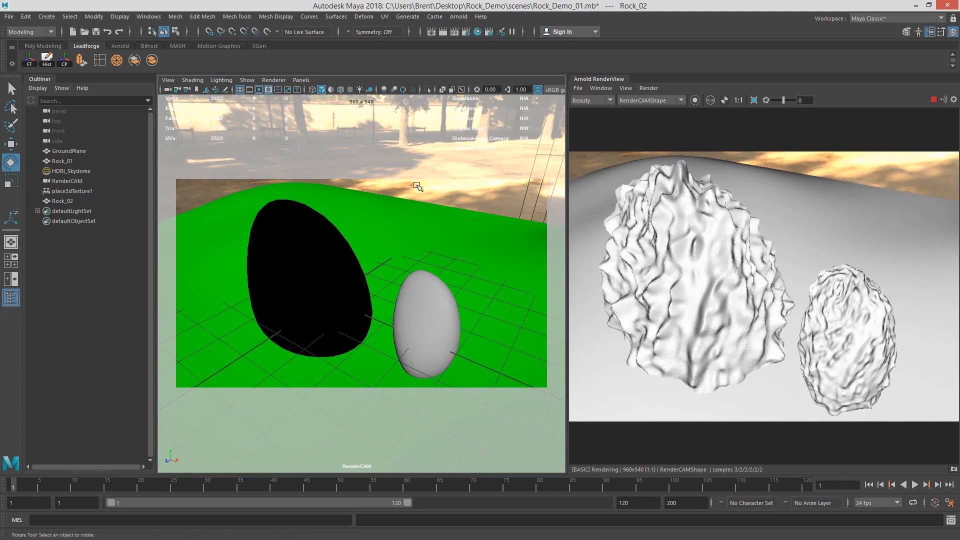
Step: Turn off debug shading in the Arnold render so the real materials render, and stop the live render once the rocks resolve
{"action": "left_click", "coordinate": [321, 269]}
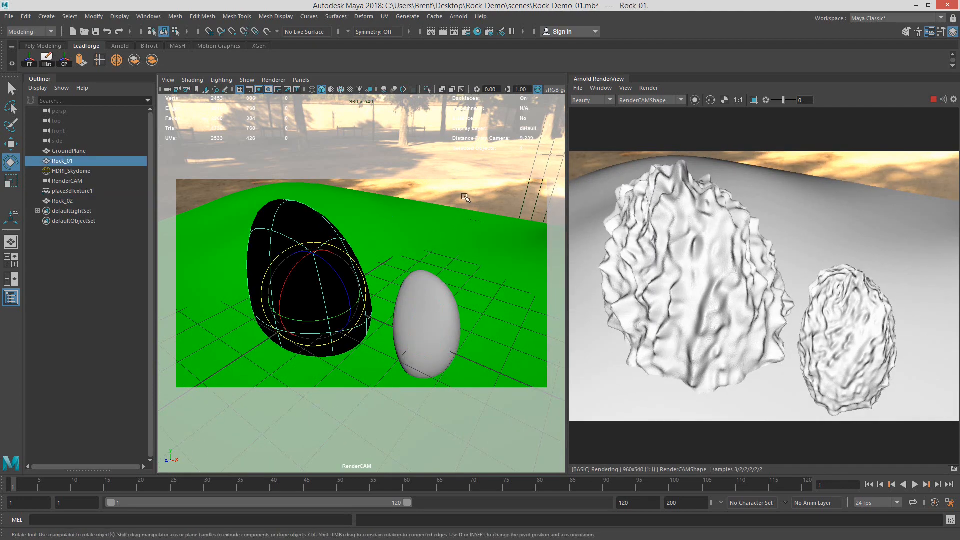
{"action": "left_click", "coordinate": [648, 88]}
{"action": "mouse_move", "coordinate": [681, 199]}
{"action": "left_click", "coordinate": [807, 202]}
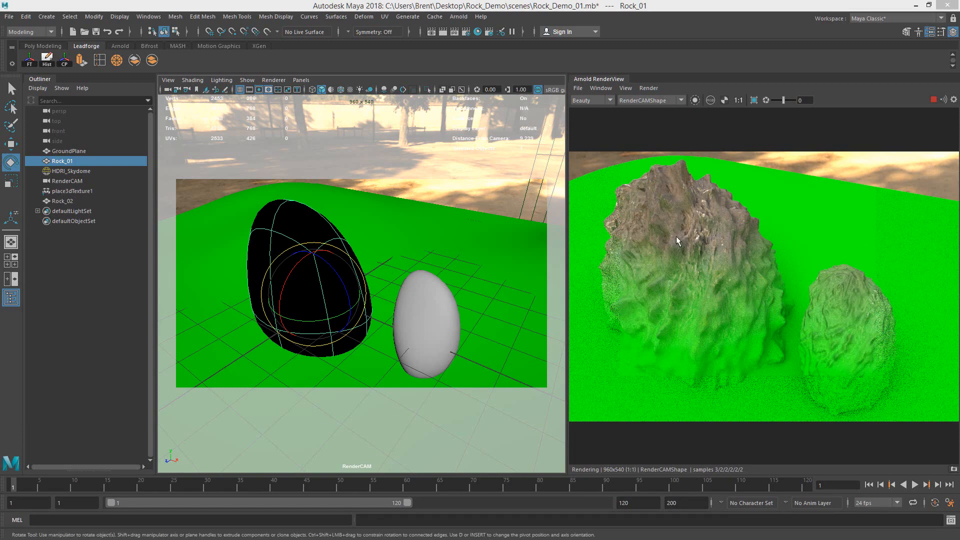
{"action": "left_click", "coordinate": [933, 100]}
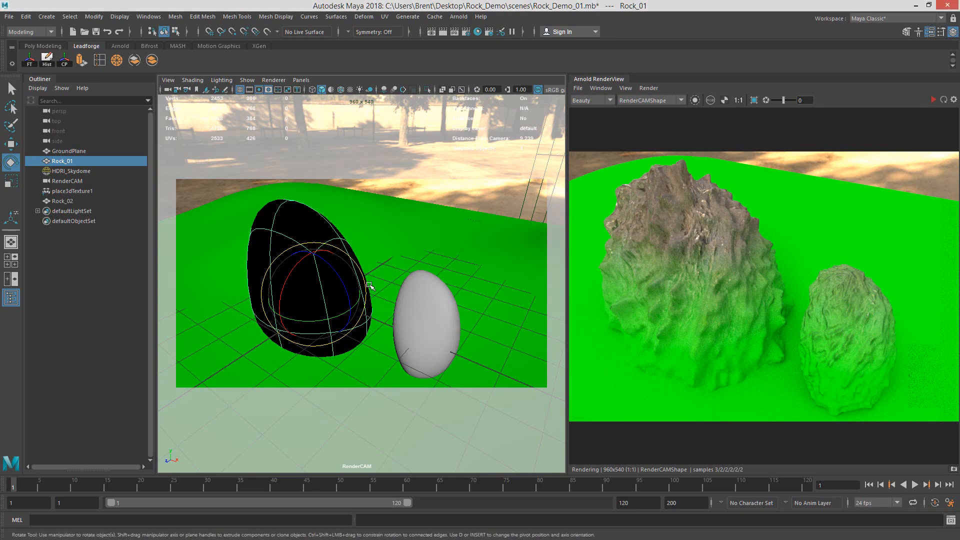
Step: Hide the grid in the viewport
{"action": "mouse_move", "coordinate": [473, 315]}
{"action": "left_mouse_down", "text": "alt"}
{"action": "mouse_move", "coordinate": [472, 293]}
{"action": "mouse_move", "coordinate": [470, 312]}
{"action": "left_mouse_up", "text": "alt"}
{"action": "left_click", "coordinate": [428, 293]}
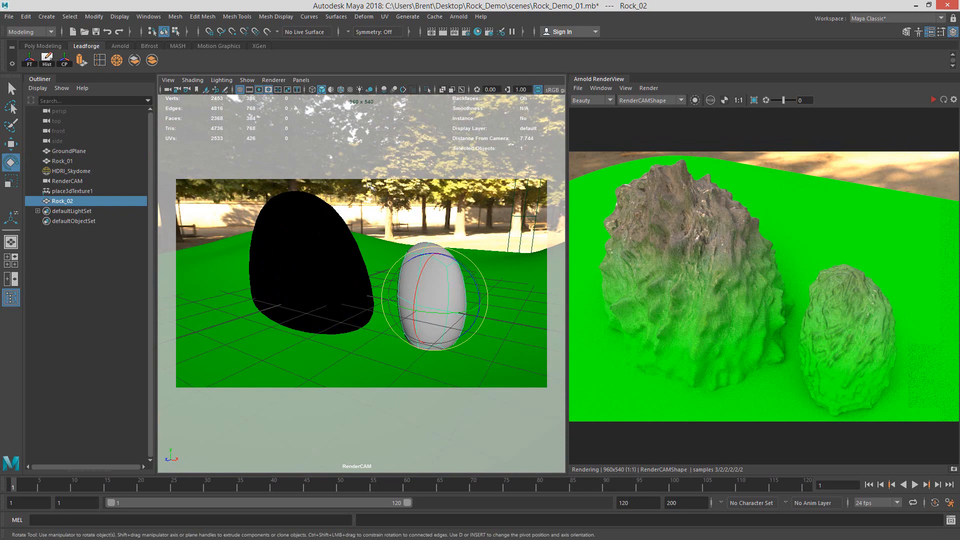
{"action": "left_click", "coordinate": [247, 80]}
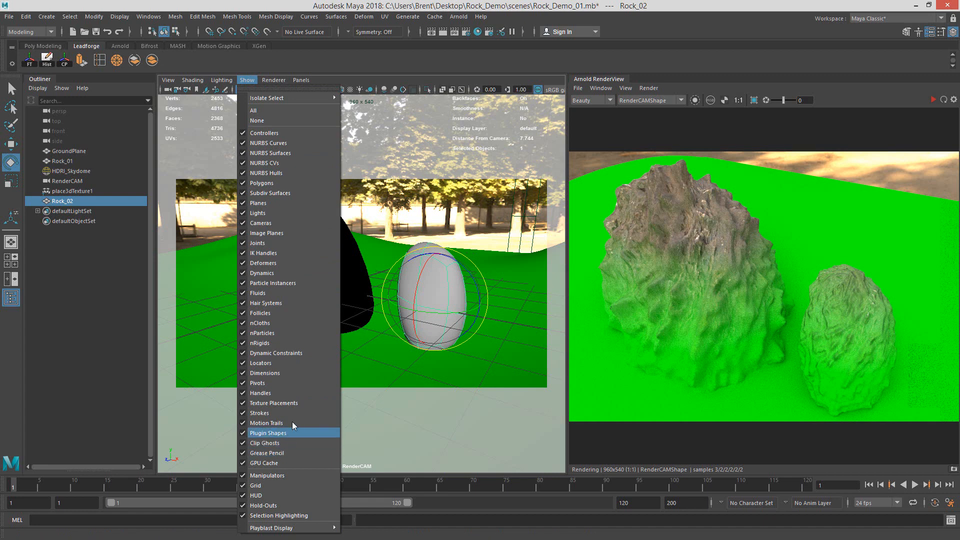
{"action": "left_click", "coordinate": [171, 8]}
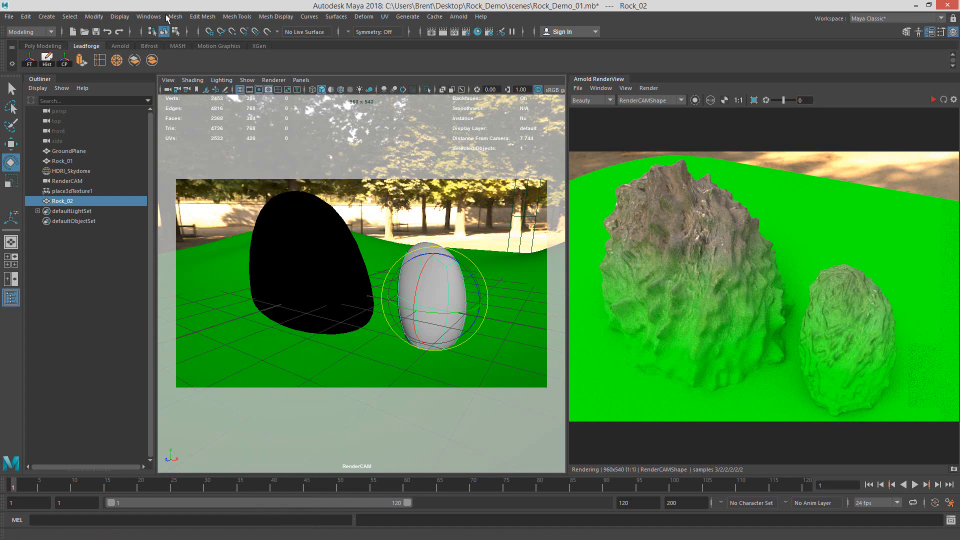
{"action": "left_click", "coordinate": [155, 18]}
{"action": "mouse_move", "coordinate": [128, 18]}
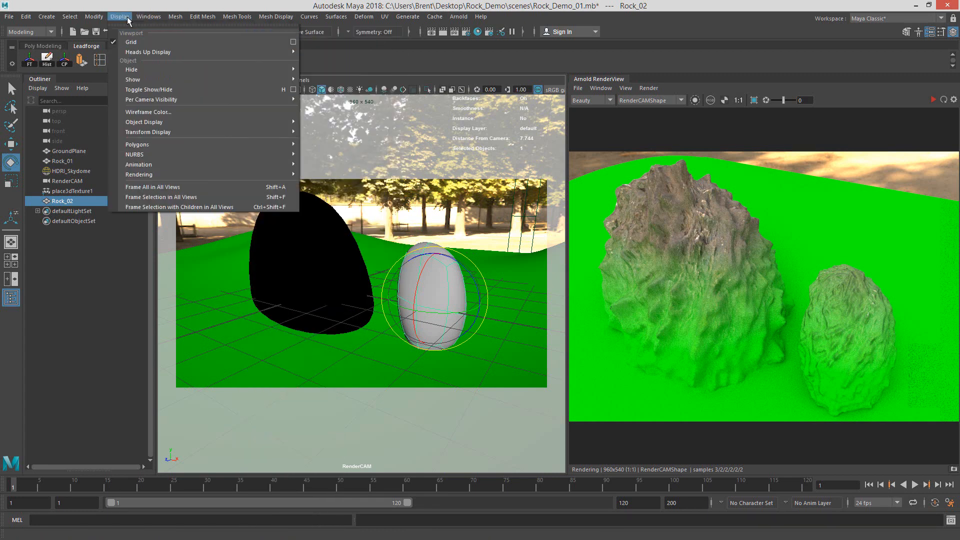
{"action": "left_click", "coordinate": [141, 43]}
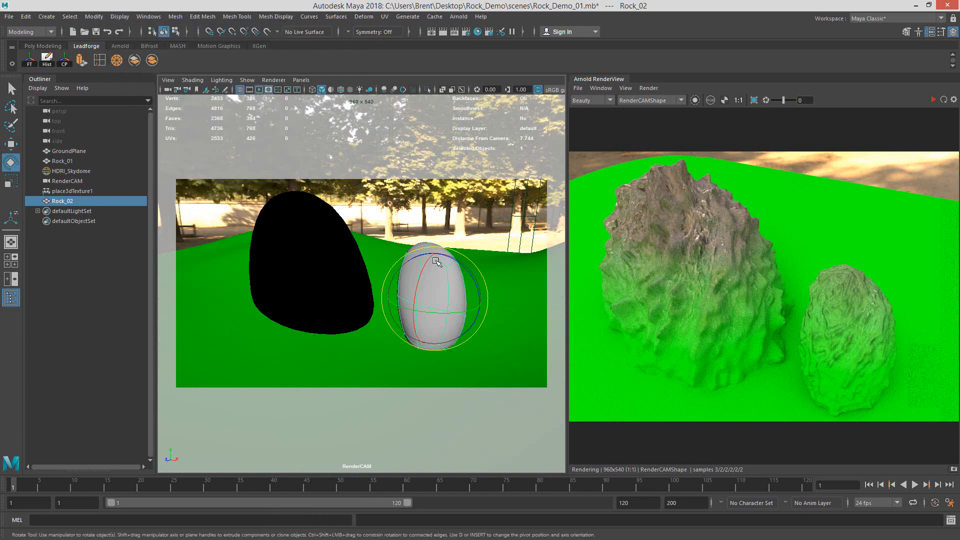
Step: Select the 3D texture placement node place3dTexture1 behind the rocks and rename it DirtHeight_Placement
{"action": "left_click_drag", "start_coordinate": [489, 217], "coordinate": [511, 265], "text": "alt"}
{"action": "left_click", "coordinate": [511, 266]}
{"action": "left_click", "coordinate": [456, 324]}
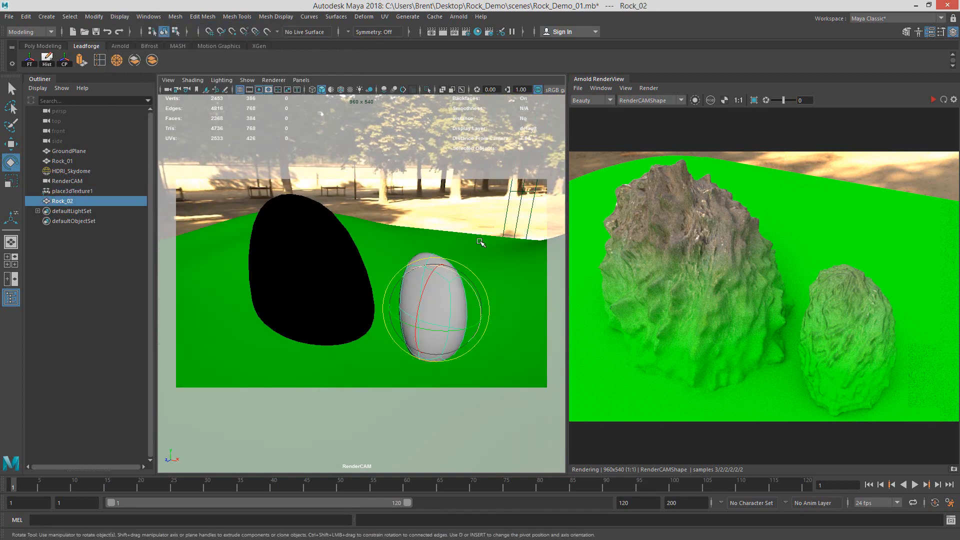
{"action": "left_click", "coordinate": [506, 216]}
{"action": "left_click", "coordinate": [520, 218]}
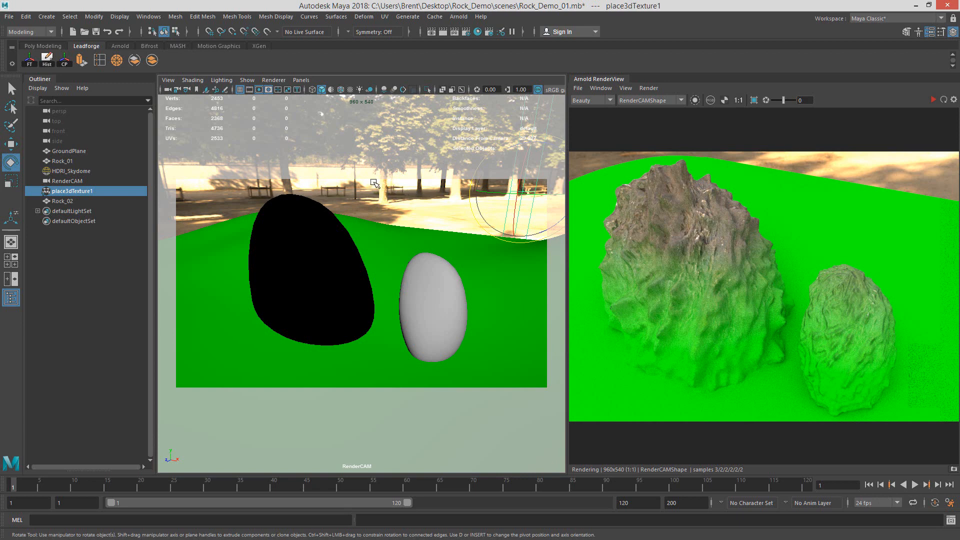
{"action": "double_click", "coordinate": [82, 191]}
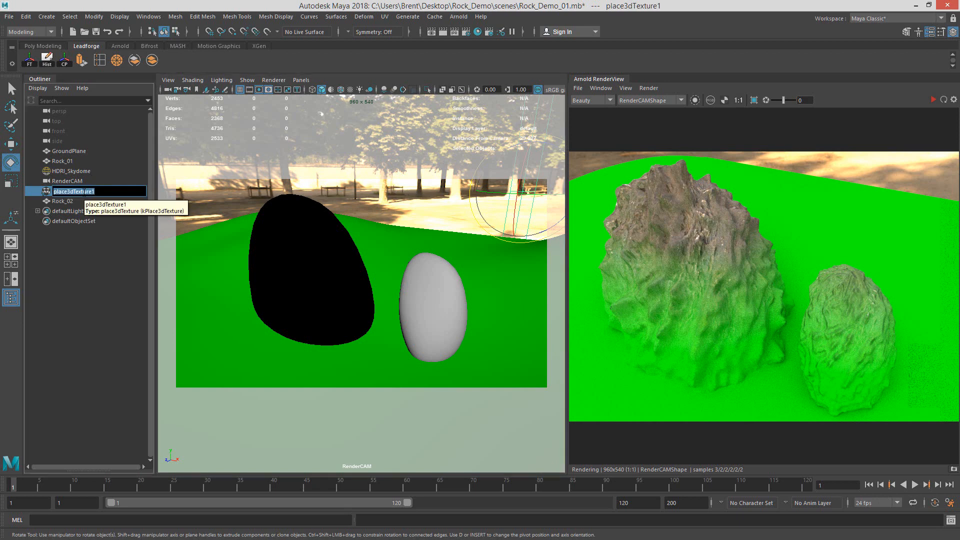
{"action": "type", "text": "DirtUH"}
{"action": "key", "text": "BackSpace"}
{"action": "key", "text": "BackSpace"}
{"action": "type", "text": "Height_Placement"}
{"action": "key", "text": "Return"}
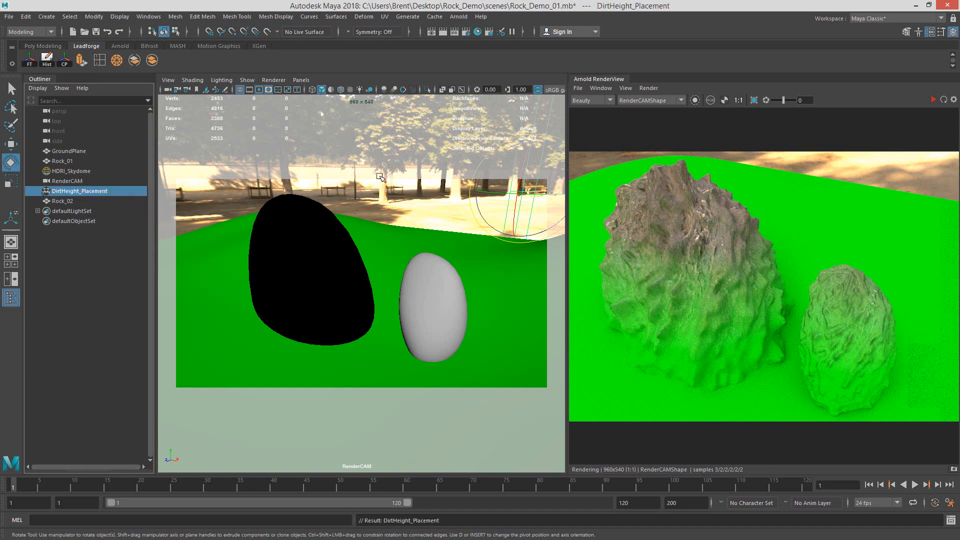
Step: Switch the viewport to the persp camera and move DirtHeight_Placement vertically to adjust the dirt height, stopping the live render when done
{"action": "key", "text": "w"}
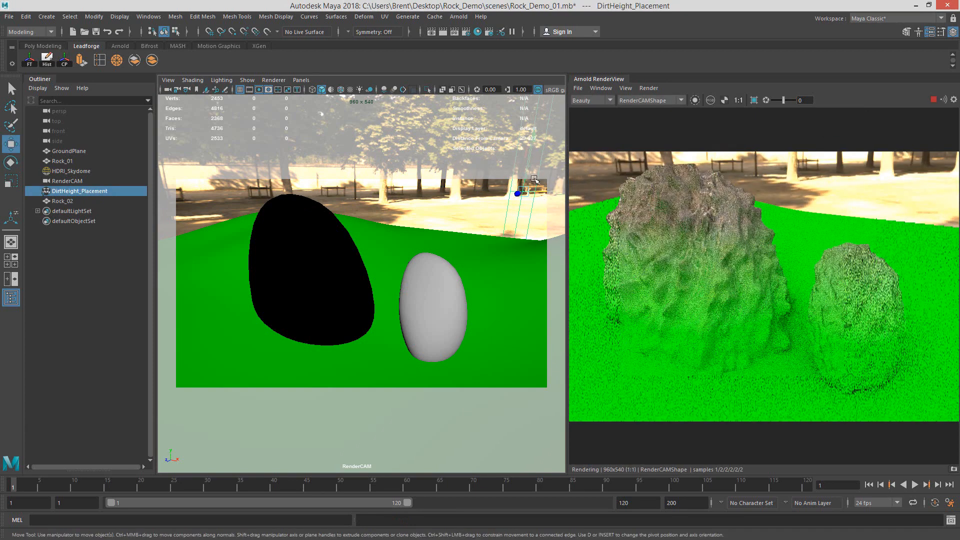
{"action": "left_click", "coordinate": [301, 80]}
{"action": "mouse_move", "coordinate": [330, 91]}
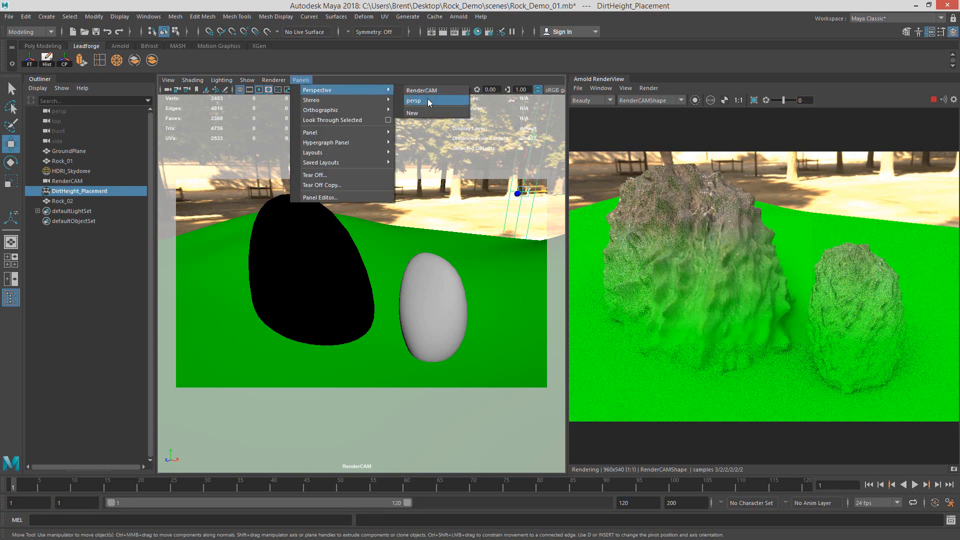
{"action": "left_click", "coordinate": [428, 100]}
{"action": "left_click_drag", "start_coordinate": [482, 200], "coordinate": [462, 185], "text": "alt"}
{"action": "key", "text": "f"}
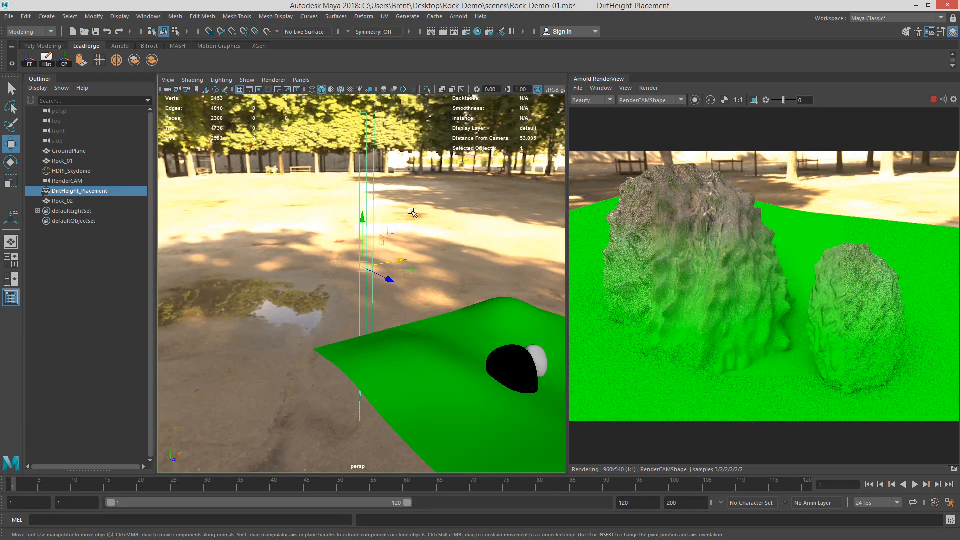
{"action": "left_click_drag", "start_coordinate": [349, 209], "coordinate": [232, 206], "text": "alt"}
{"action": "middle_click_drag", "start_coordinate": [404, 214], "coordinate": [417, 219], "text": "alt"}
{"action": "left_click_drag", "start_coordinate": [417, 219], "coordinate": [458, 234], "text": "alt"}
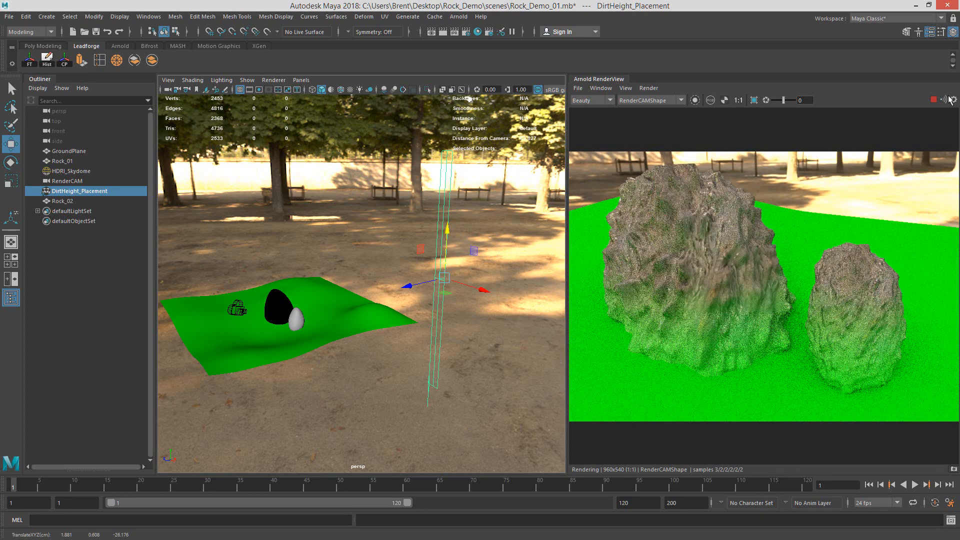
{"action": "left_click", "coordinate": [932, 100]}
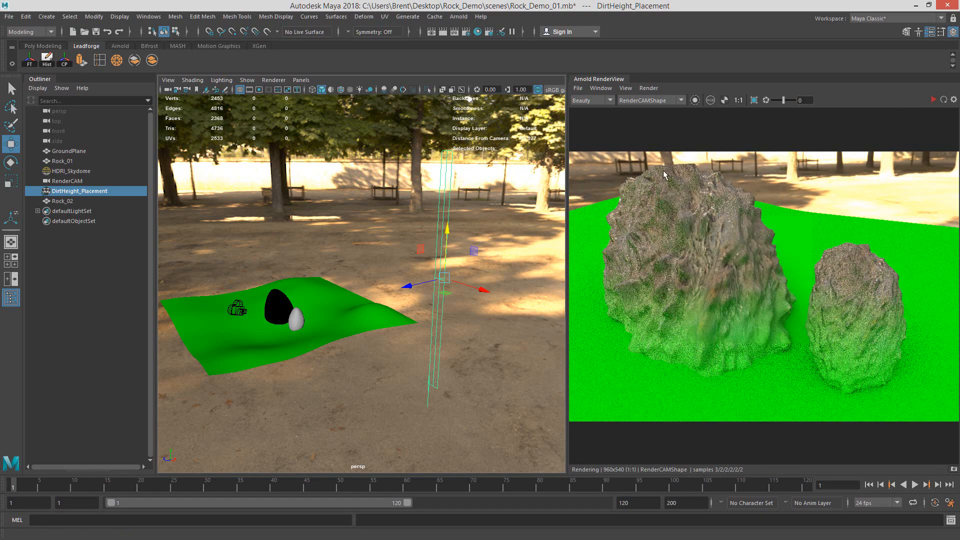
Step: Clear the selection and view both rocks up close in the perspective view
{"action": "left_click_drag", "start_coordinate": [386, 304], "coordinate": [497, 362], "text": "alt"}
{"action": "left_click", "coordinate": [495, 362]}
{"action": "scroll", "coordinate": [434, 363], "scroll_direction": "up", "scroll_amount": 7}
{"action": "middle_click_drag", "start_coordinate": [354, 370], "coordinate": [317, 306], "text": "alt"}
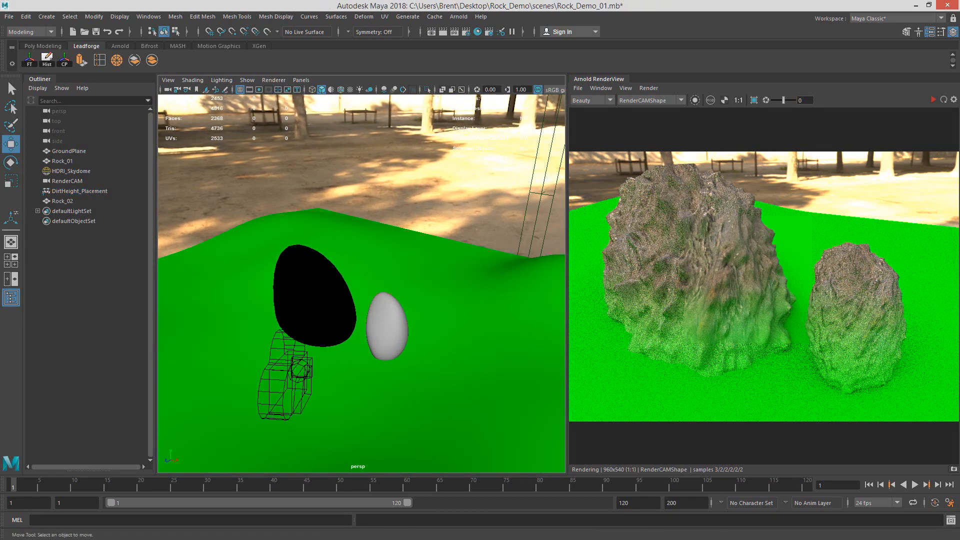
{"action": "left_click", "coordinate": [933, 100]}
Step: Bring the Hypershade window into view and examine the Rock shading network's nodes and connections
{"action": "left_click_drag", "start_coordinate": [959, 38], "coordinate": [574, 29]}
{"action": "right_click_drag", "start_coordinate": [740, 299], "coordinate": [686, 304], "text": "alt"}
{"action": "middle_click_drag", "start_coordinate": [617, 408], "coordinate": [610, 349], "text": "alt"}
{"action": "right_click_drag", "start_coordinate": [611, 350], "coordinate": [709, 324], "text": "alt"}
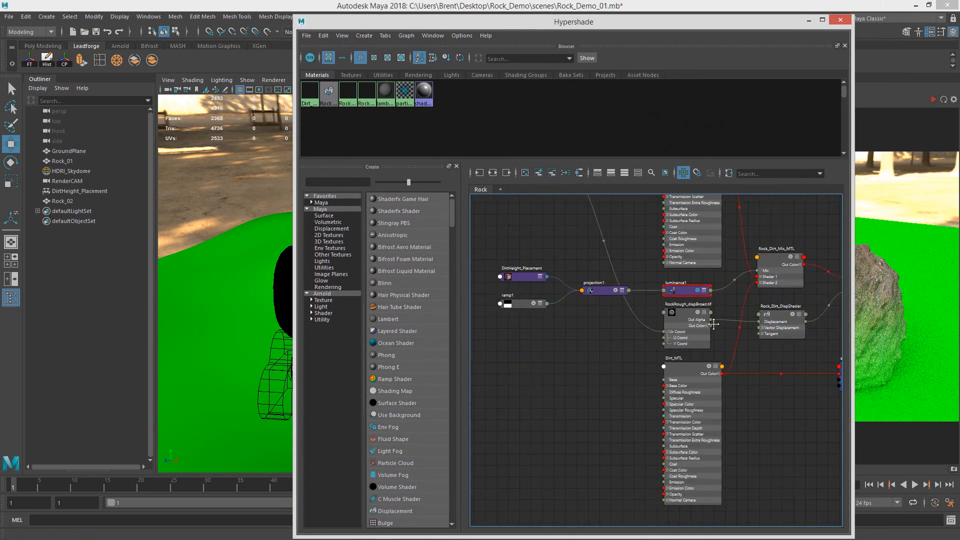
{"action": "middle_click_drag", "start_coordinate": [709, 324], "coordinate": [684, 328], "text": "alt"}
{"action": "right_click_drag", "start_coordinate": [736, 267], "coordinate": [630, 255], "text": "alt"}
{"action": "middle_click_drag", "start_coordinate": [650, 254], "coordinate": [663, 371], "text": "alt"}
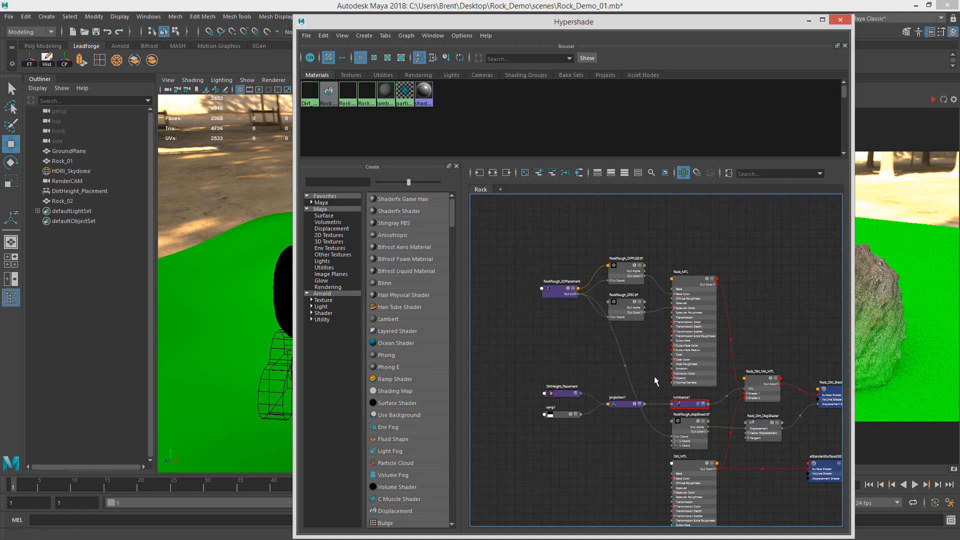
{"action": "middle_click_drag", "start_coordinate": [655, 381], "coordinate": [582, 346], "text": "alt"}
{"action": "middle_click_drag", "start_coordinate": [608, 406], "coordinate": [606, 371], "text": "alt"}
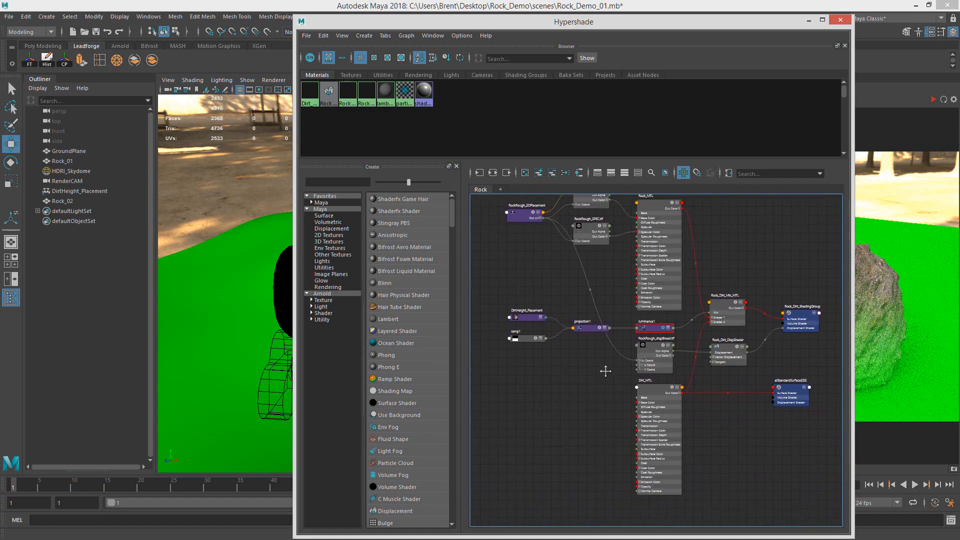
Step: Select the Dirt_MTL material and place the Hypershade and Attribute Editor windows side by side to show its attributes
{"action": "left_click", "coordinate": [659, 395]}
{"action": "left_click_drag", "start_coordinate": [639, 30], "coordinate": [351, 18]}
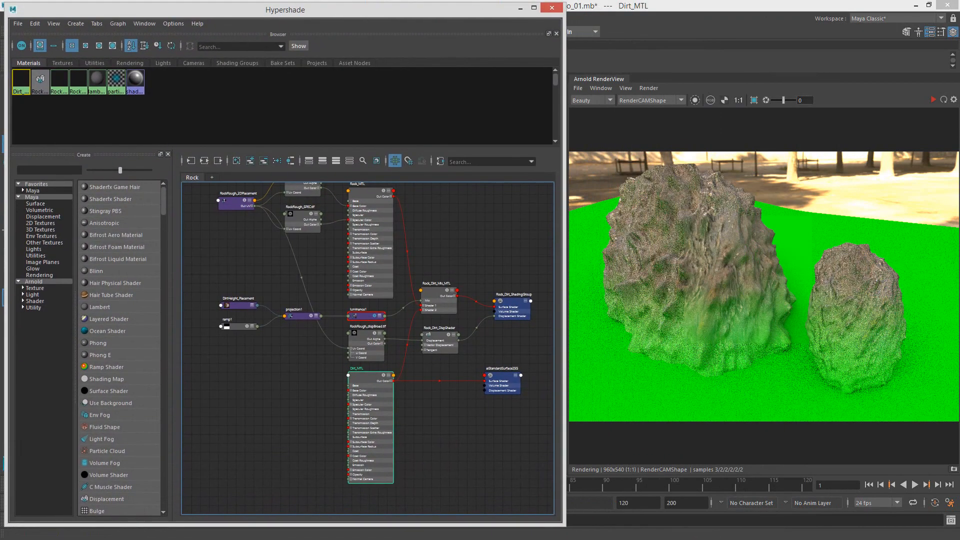
{"action": "left_click_drag", "start_coordinate": [959, 10], "coordinate": [793, 22]}
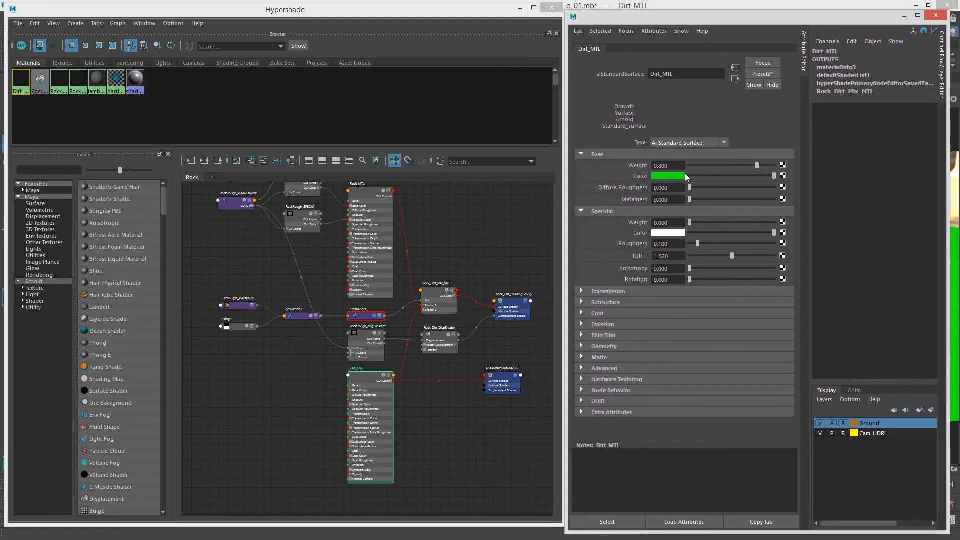
{"action": "mouse_move", "coordinate": [763, 19]}
{"action": "left_mouse_down"}
{"action": "mouse_move", "coordinate": [737, 37]}
{"action": "mouse_move", "coordinate": [764, 19]}
{"action": "left_mouse_up"}
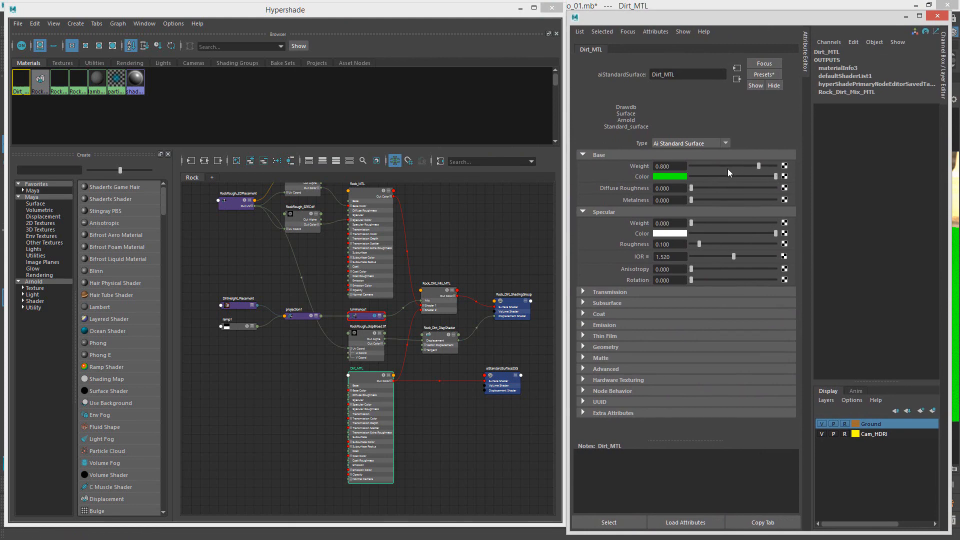
Step: Add a File texture to Dirt_MTL's base color and browse to the sourceimages Mud folder for its image
{"action": "left_click", "coordinate": [785, 177]}
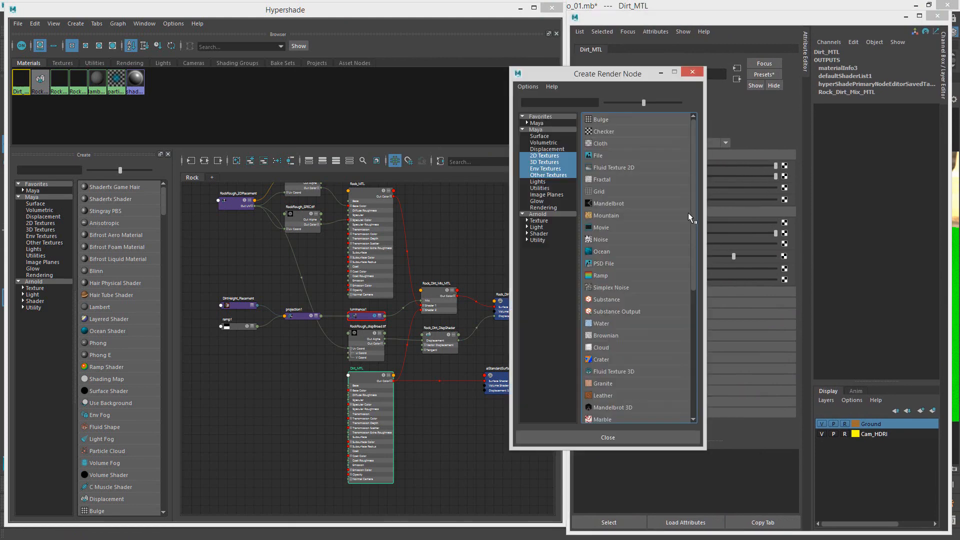
{"action": "left_click", "coordinate": [620, 172]}
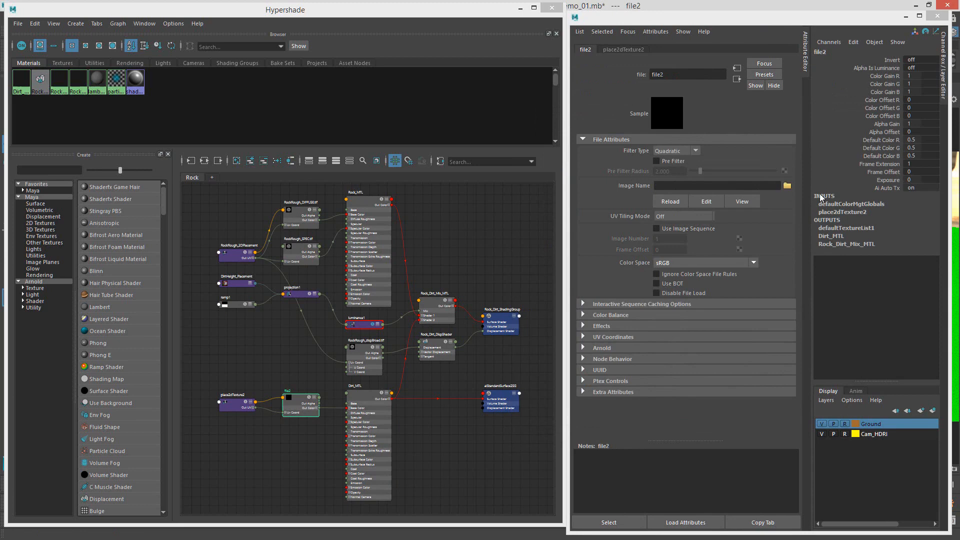
{"action": "left_click", "coordinate": [787, 185]}
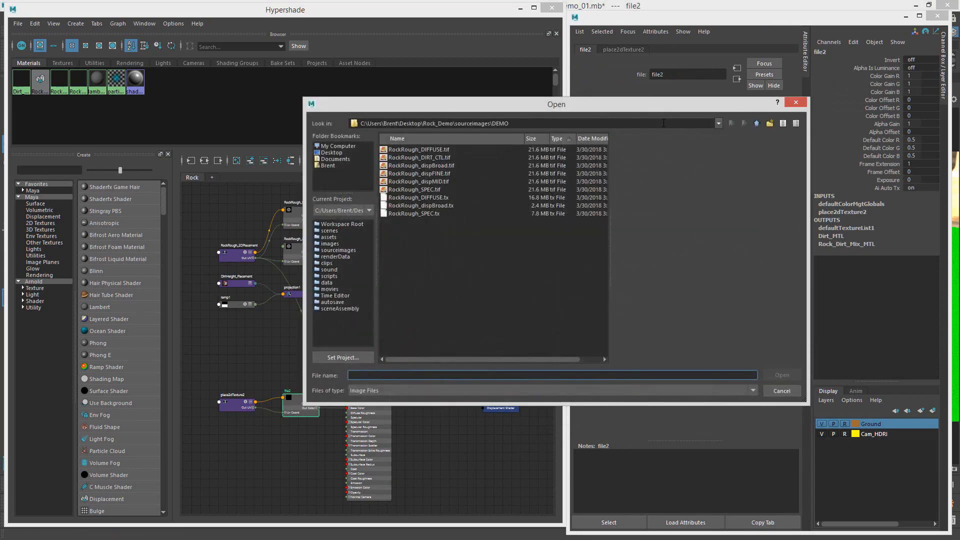
{"action": "left_click", "coordinate": [757, 124]}
{"action": "double_click", "coordinate": [398, 174]}
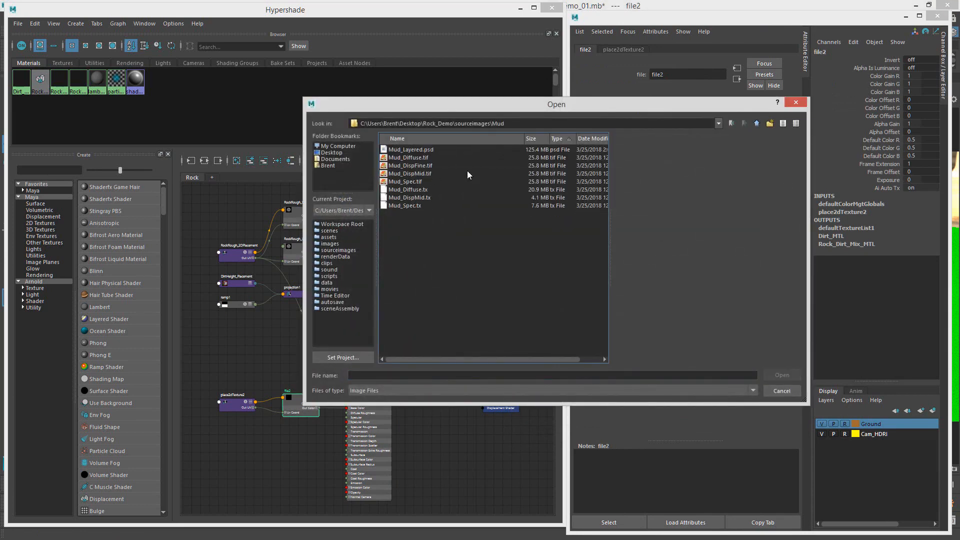
Step: Preview the mud diffuse, displacement and specular maps, and load Mud_Diffuse.tif into the file texture
{"action": "left_click", "coordinate": [422, 158]}
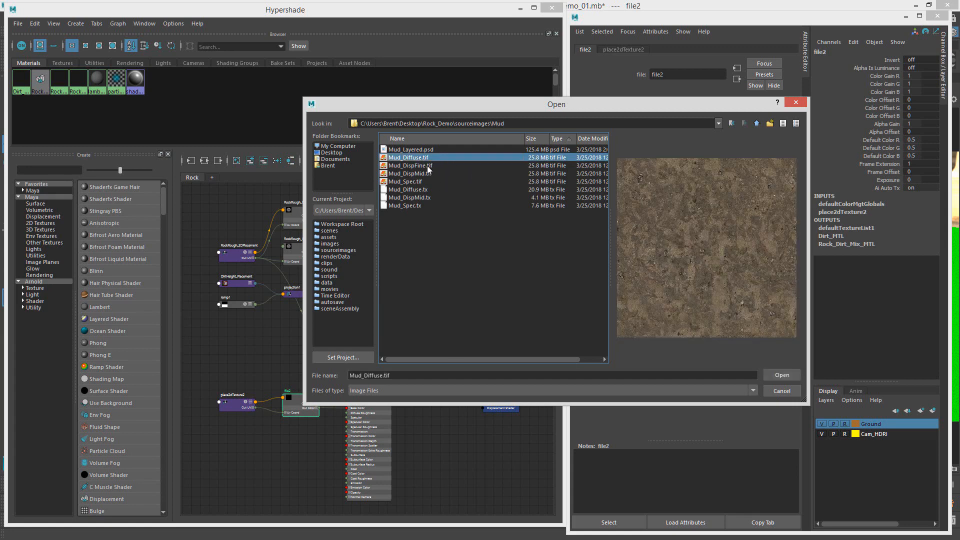
{"action": "left_click", "coordinate": [428, 166]}
{"action": "left_click", "coordinate": [424, 174]}
{"action": "left_click", "coordinate": [423, 182]}
{"action": "left_click", "coordinate": [429, 159]}
{"action": "left_click", "coordinate": [425, 158]}
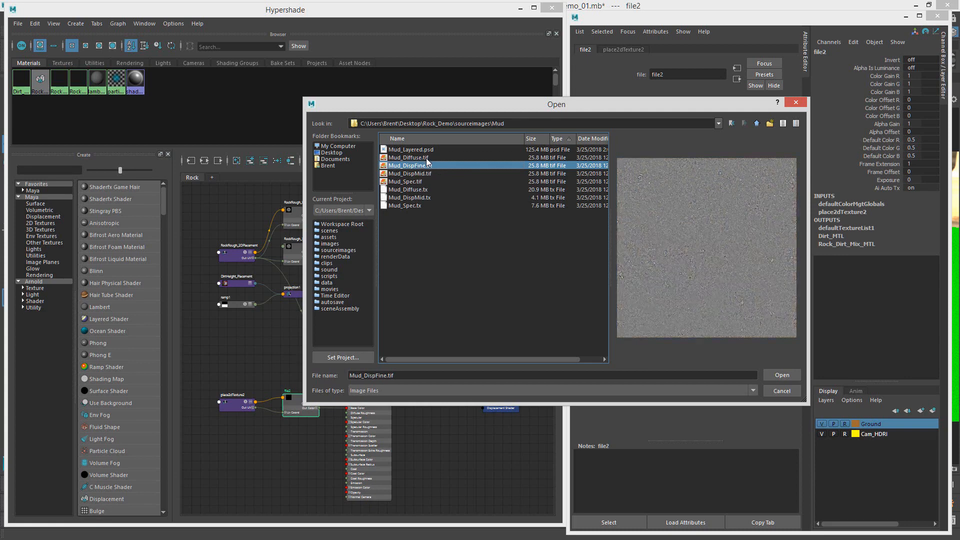
{"action": "left_click", "coordinate": [780, 375]}
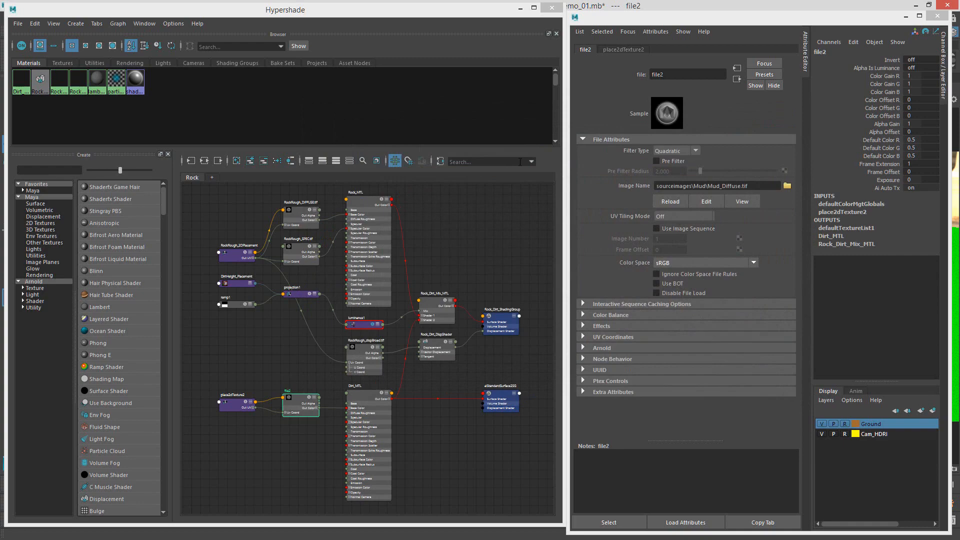
Step: Move the Hypershade and Attribute Editor windows off the render view and restart the IPR render to check the mud diffuse texture
{"action": "left_click_drag", "start_coordinate": [364, 5], "coordinate": [959, 50]}
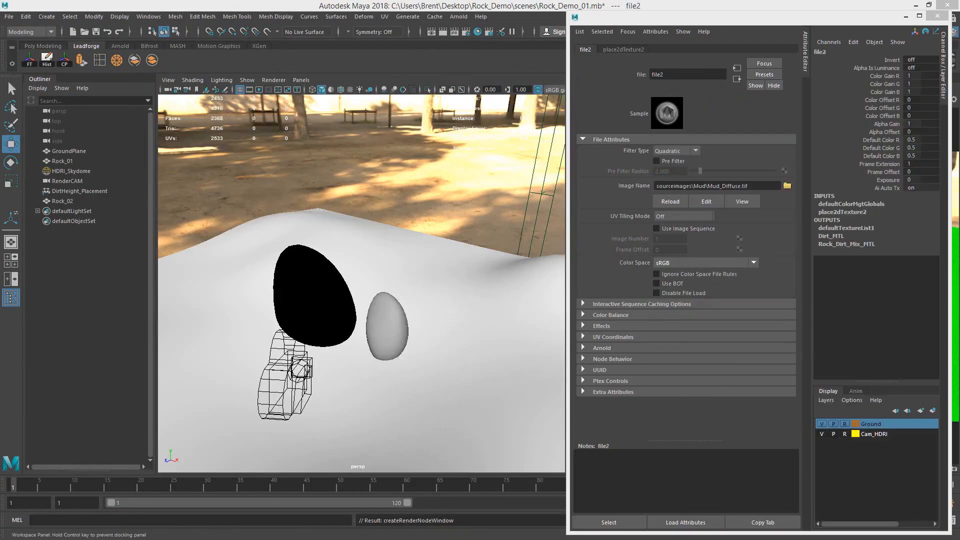
{"action": "left_click_drag", "start_coordinate": [763, 17], "coordinate": [237, 15]}
{"action": "left_click", "coordinate": [933, 100]}
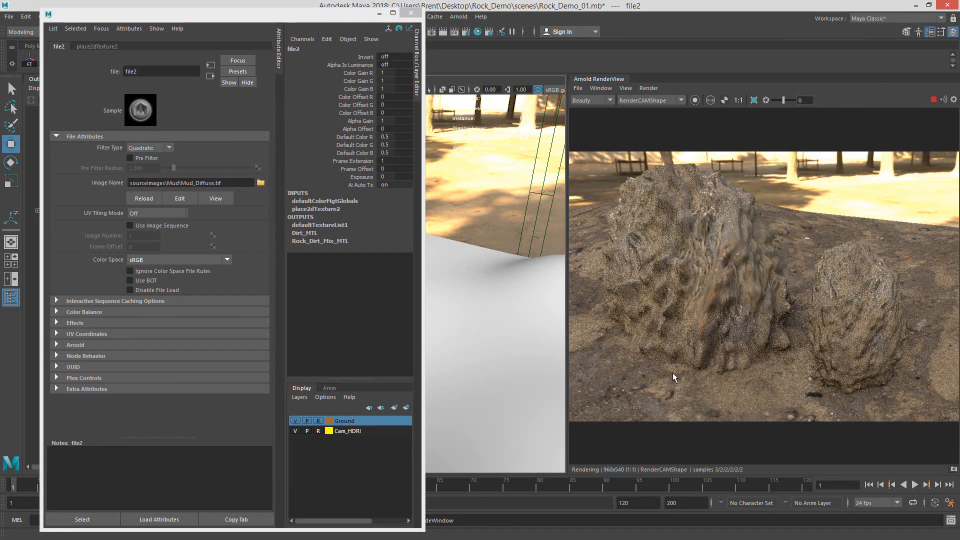
{"action": "left_click", "coordinate": [933, 99]}
{"action": "left_click", "coordinate": [934, 100]}
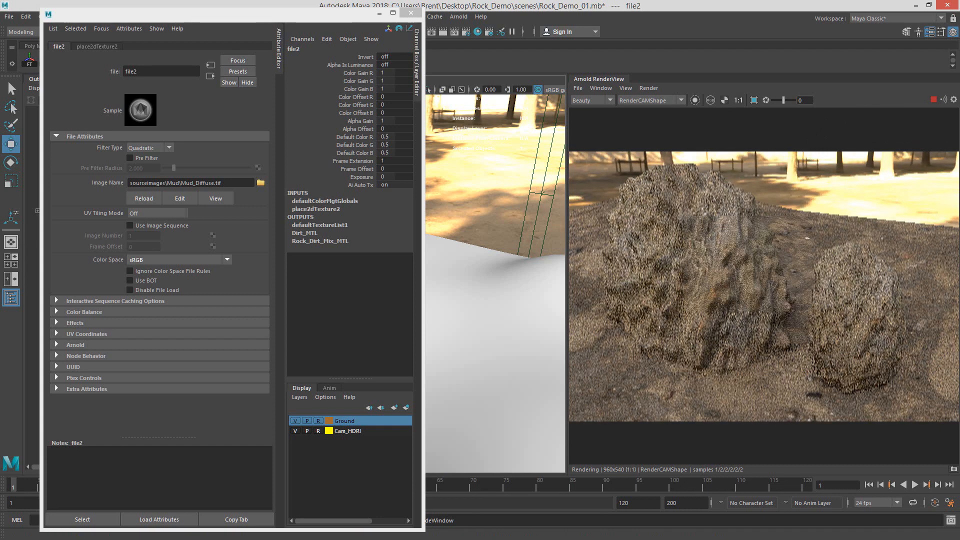
Step: Go from the file texture to Dirt_MTL's attributes beside the render and check which AOVs the render view offers
{"action": "left_click", "coordinate": [211, 75]}
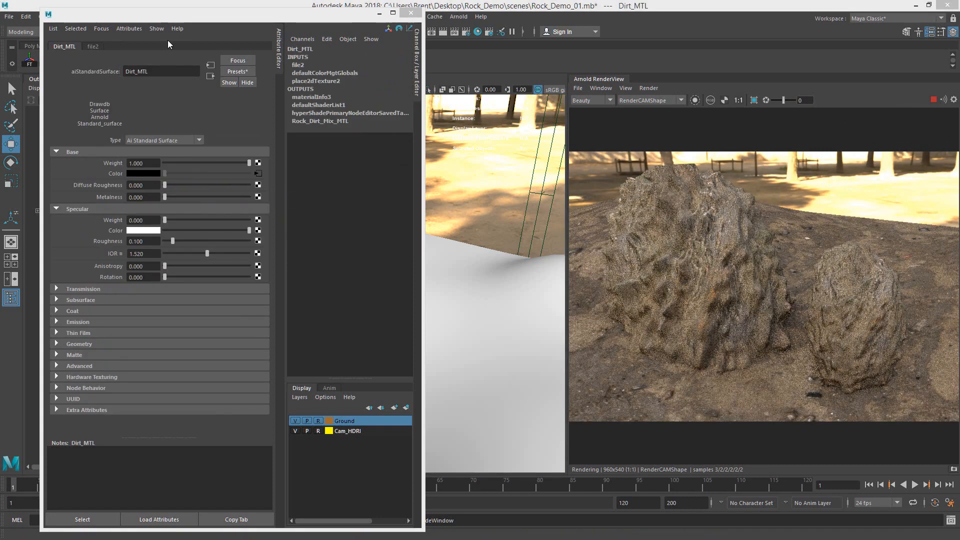
{"action": "left_click_drag", "start_coordinate": [179, 15], "coordinate": [317, 18]}
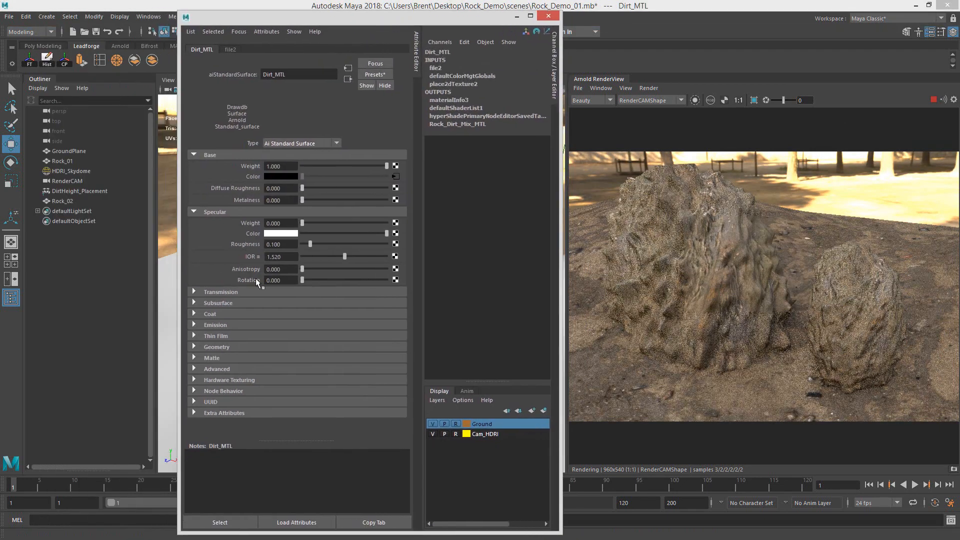
{"action": "left_click", "coordinate": [601, 101]}
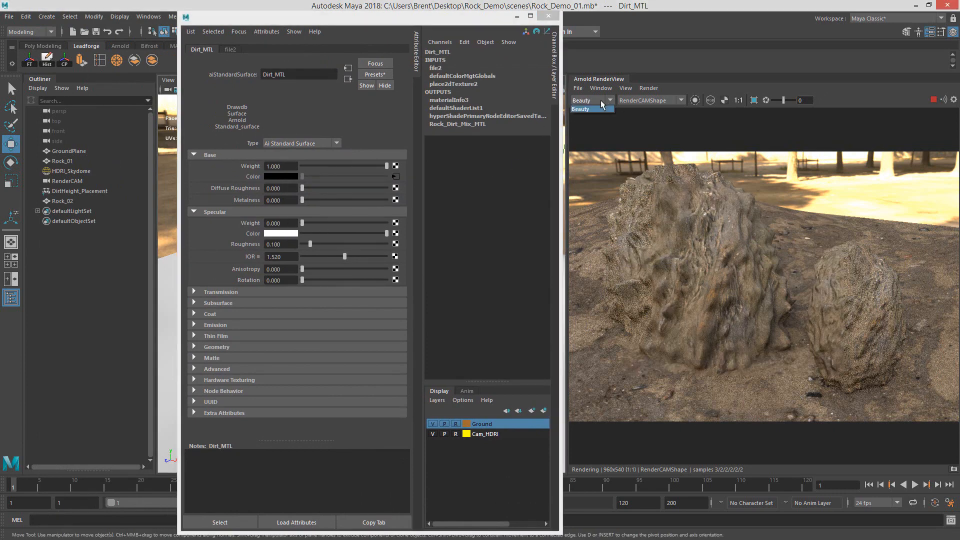
{"action": "left_click", "coordinate": [600, 96]}
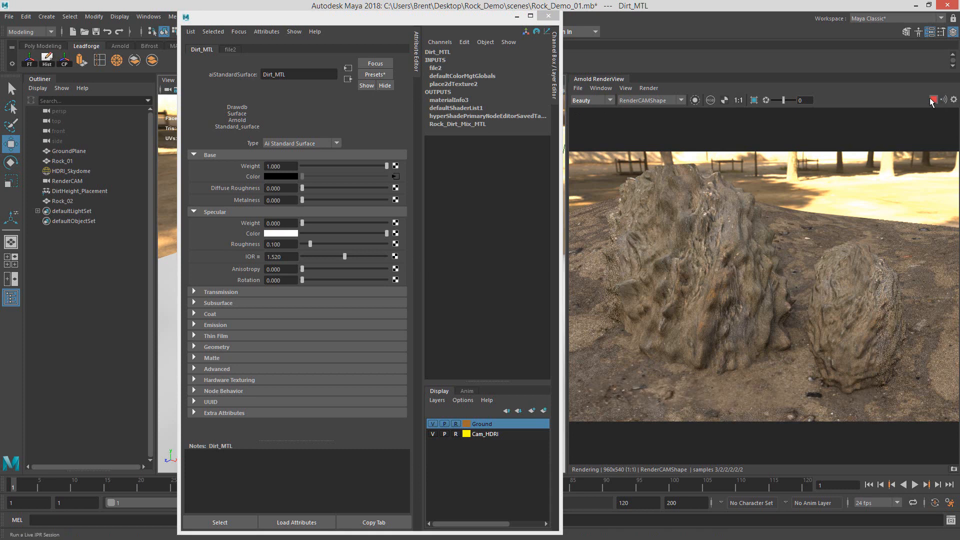
Step: Minimize the Attribute Editor, open the Render Settings' AOV browser and list the AOVs of the builtin group
{"action": "left_click", "coordinate": [517, 18]}
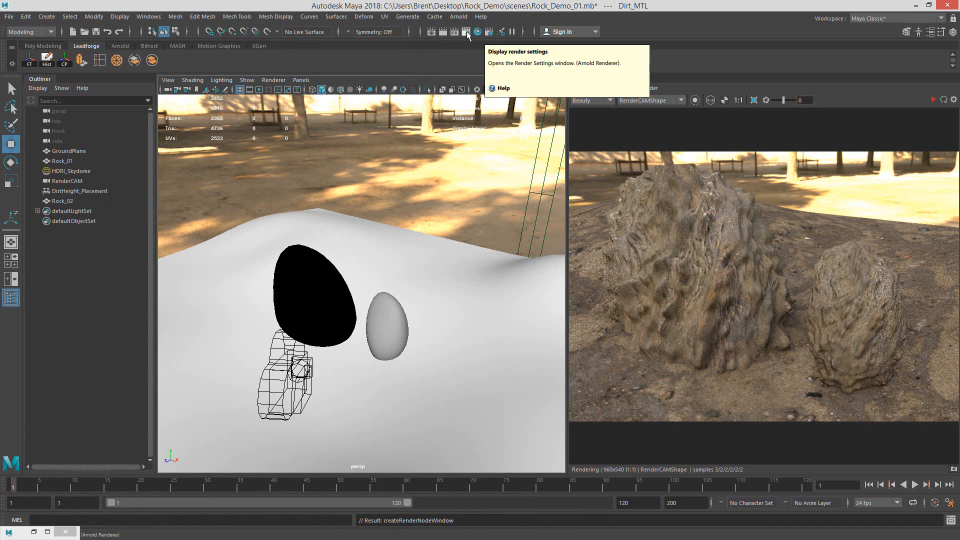
{"action": "left_click", "coordinate": [466, 31]}
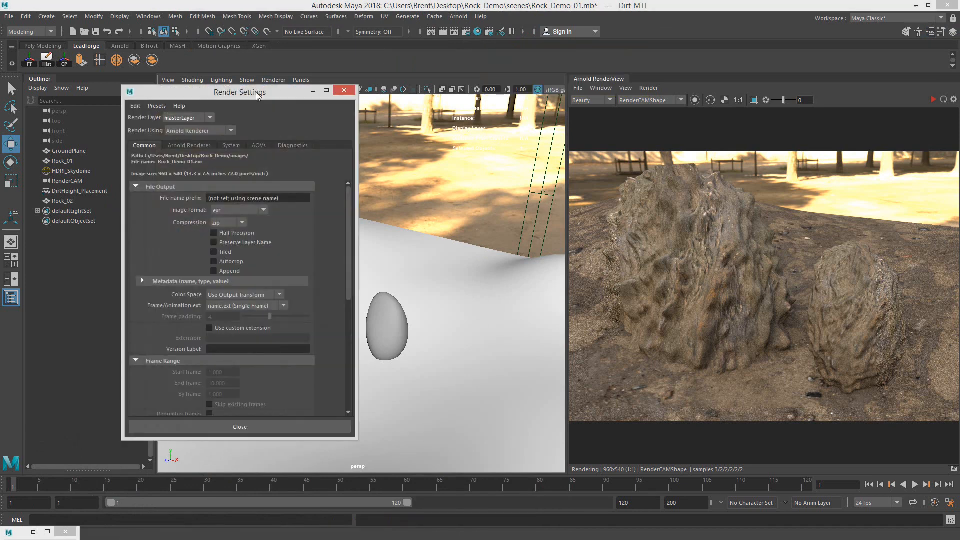
{"action": "left_click_drag", "start_coordinate": [257, 95], "coordinate": [405, 85]}
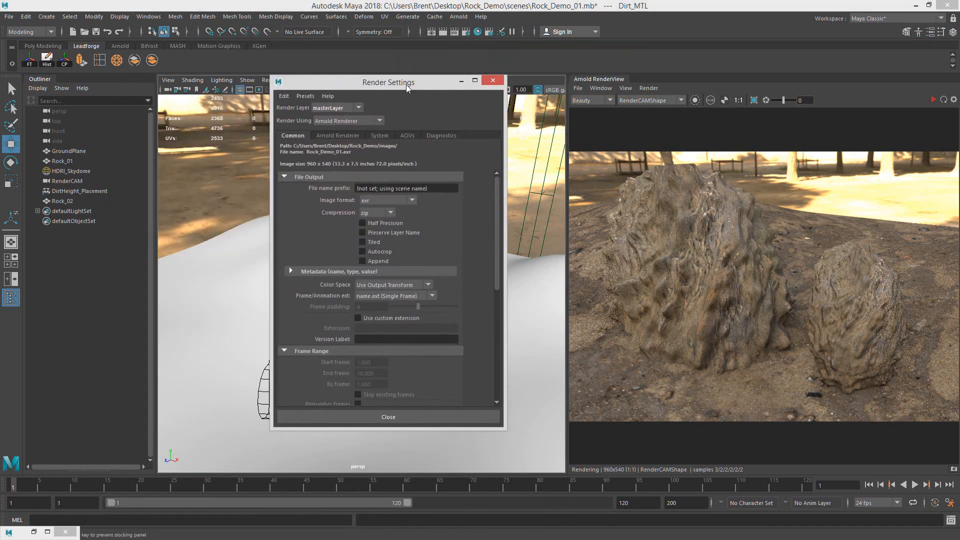
{"action": "left_click", "coordinate": [406, 135]}
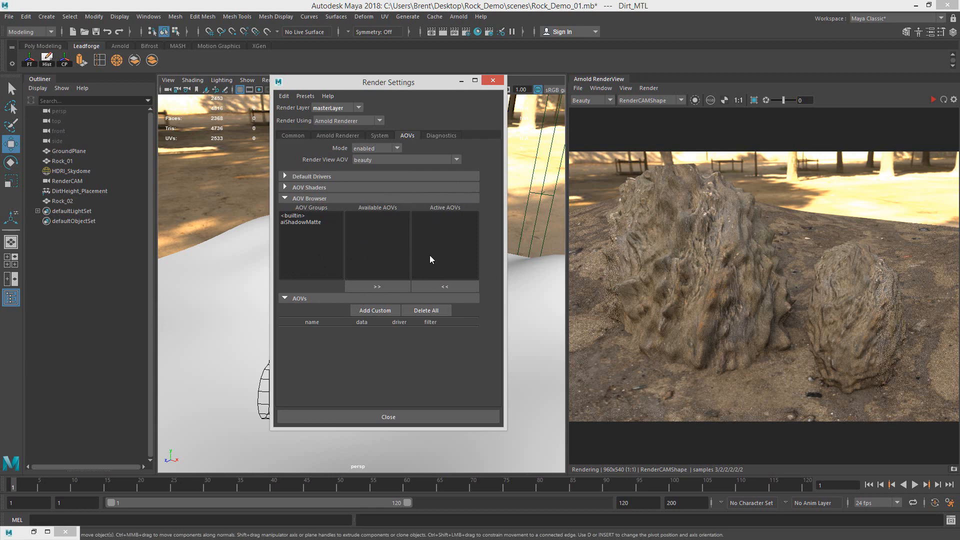
{"action": "left_click", "coordinate": [299, 222]}
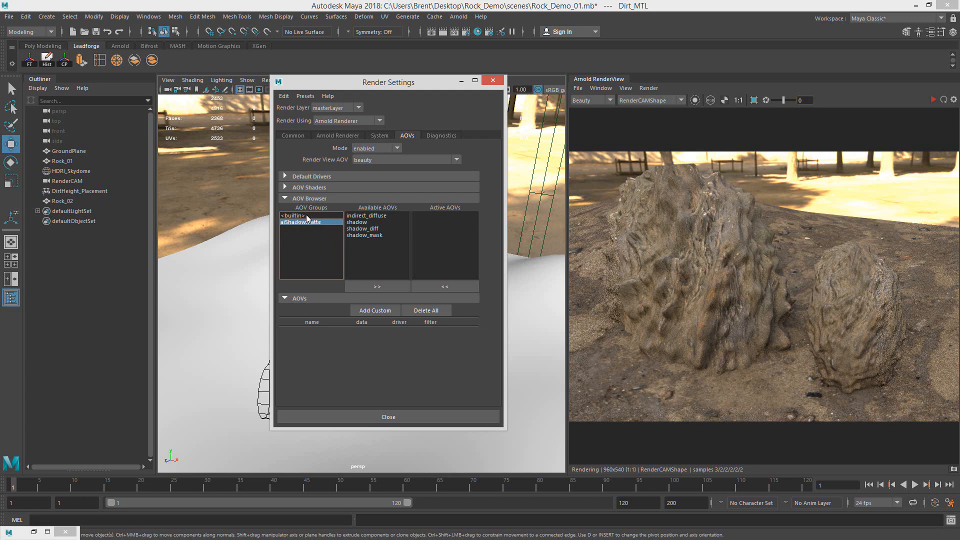
{"action": "left_click", "coordinate": [279, 217]}
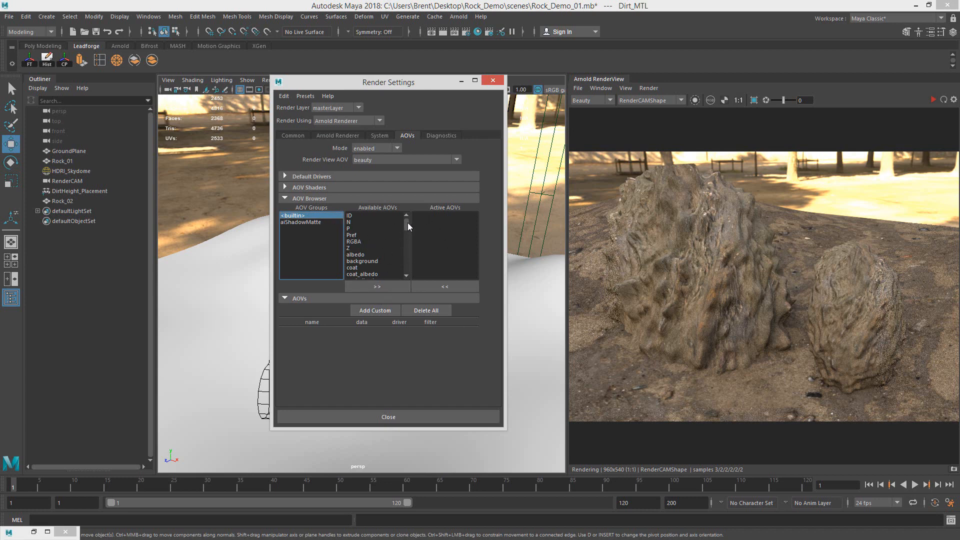
Step: Add diffuse_direct and diffuse_indirect to the active AOVs
{"action": "left_click_drag", "start_coordinate": [407, 223], "coordinate": [406, 235]}
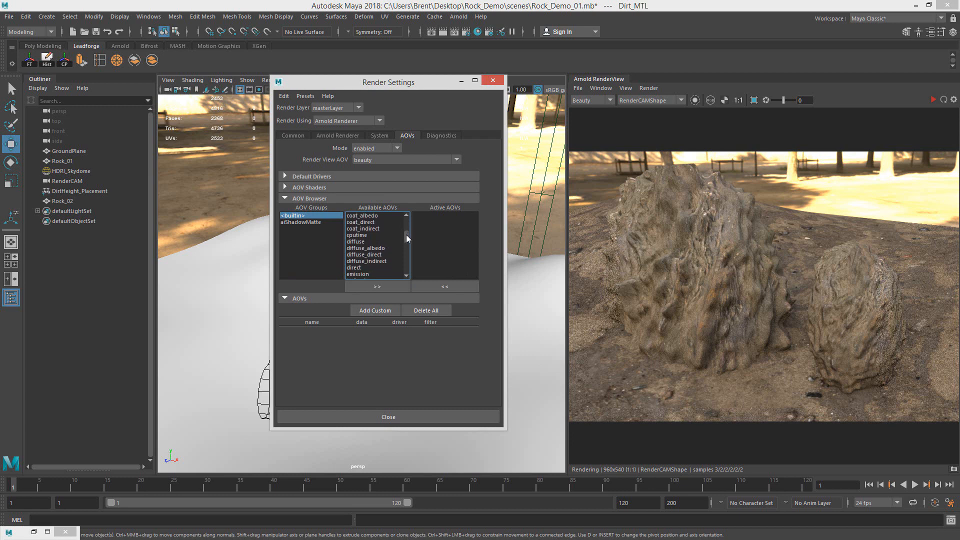
{"action": "left_click", "coordinate": [382, 254]}
{"action": "left_click", "coordinate": [378, 287]}
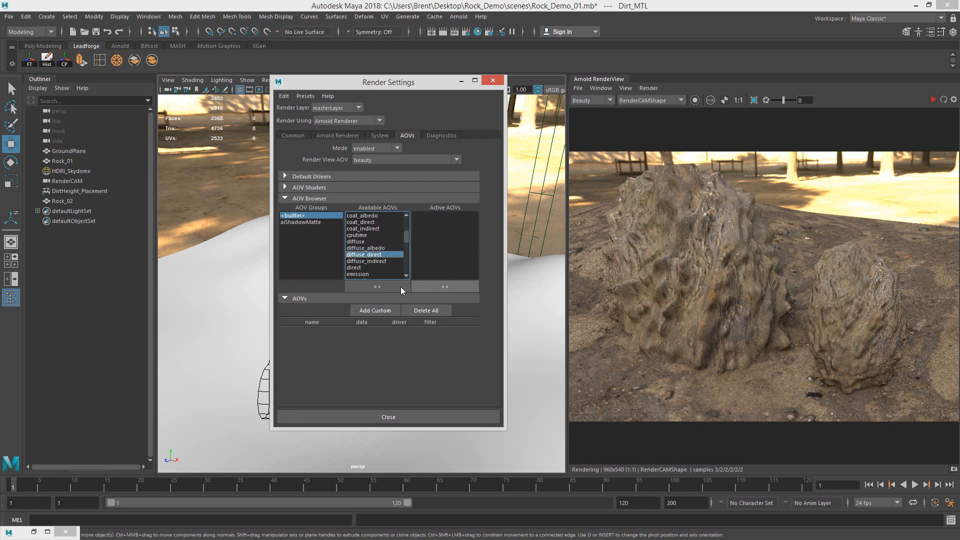
{"action": "left_click", "coordinate": [379, 254]}
{"action": "left_click", "coordinate": [386, 286]}
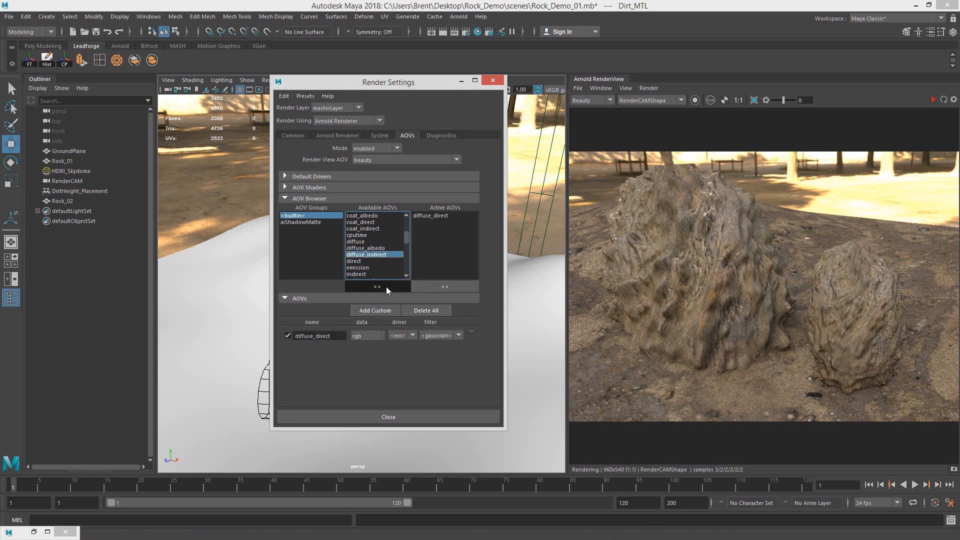
Step: Add specular_direct and specular_indirect to the active AOVs and close the Render Settings
{"action": "left_click_drag", "start_coordinate": [410, 236], "coordinate": [403, 248]}
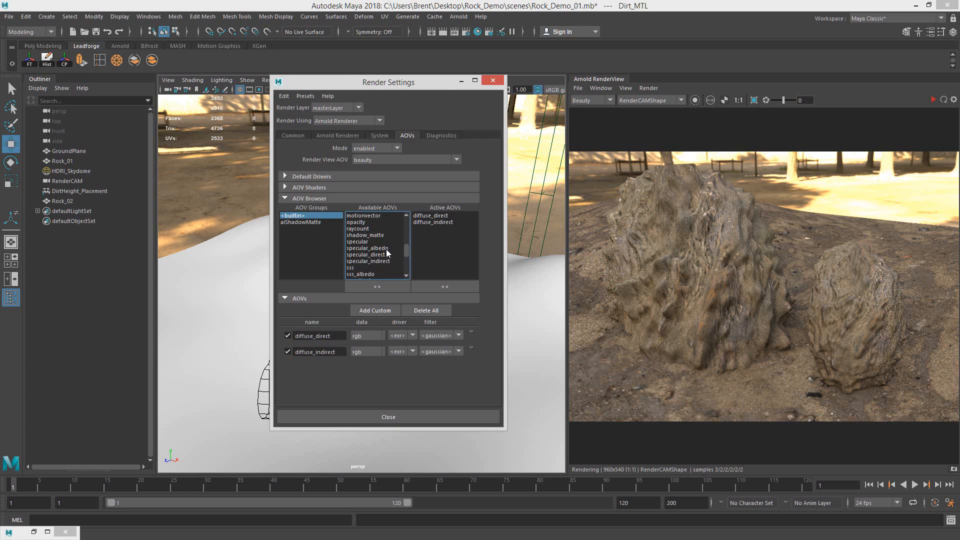
{"action": "left_click", "coordinate": [388, 255]}
{"action": "left_click", "coordinate": [395, 287]}
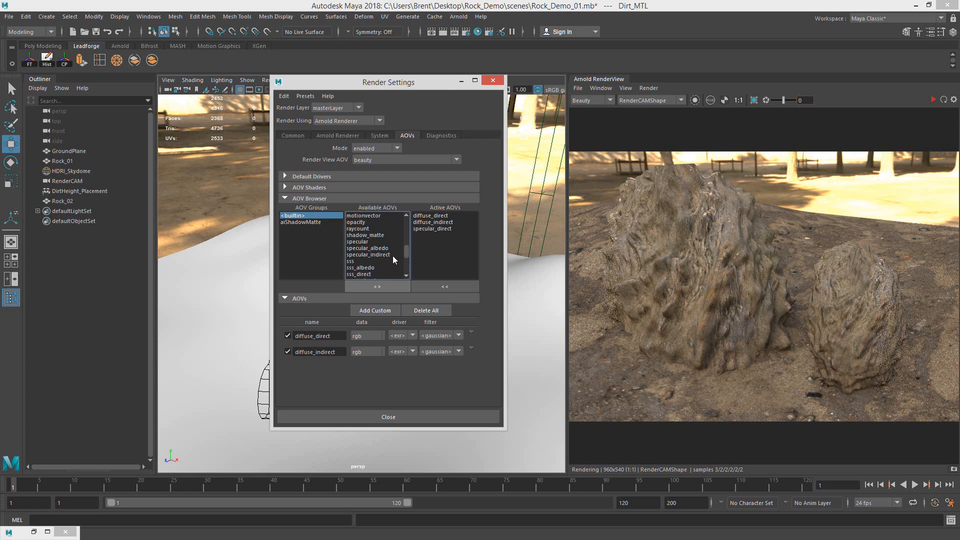
{"action": "left_click", "coordinate": [389, 255]}
{"action": "left_click", "coordinate": [389, 284]}
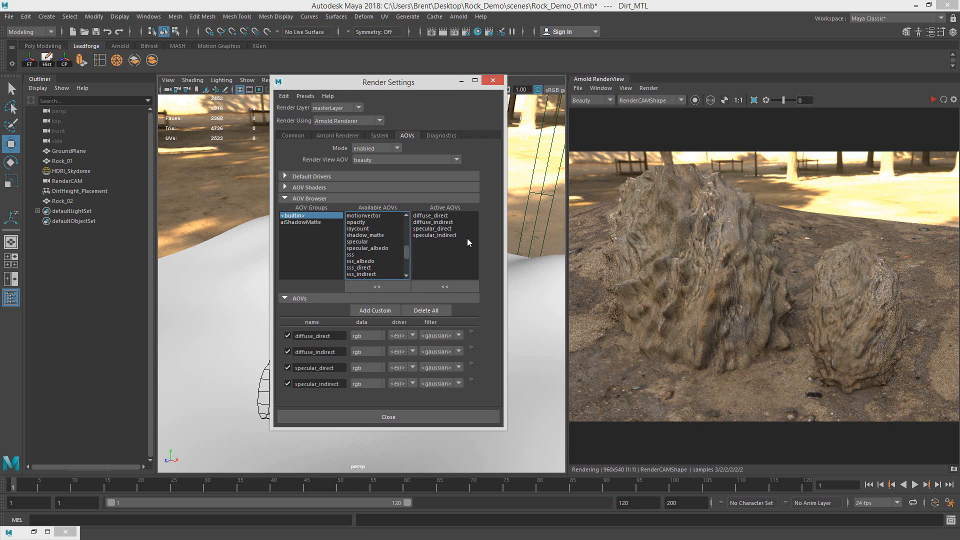
{"action": "left_click", "coordinate": [440, 235]}
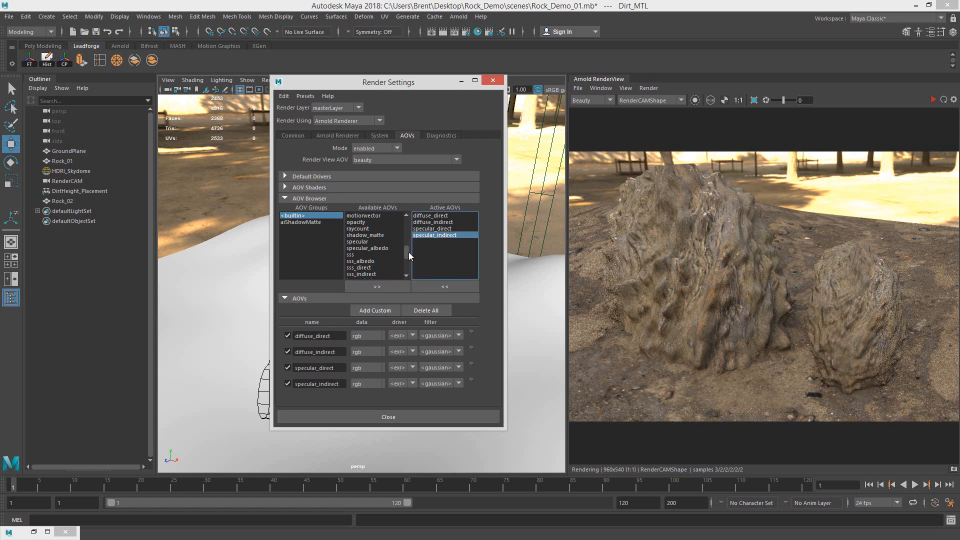
{"action": "left_click_drag", "start_coordinate": [408, 252], "coordinate": [411, 220]}
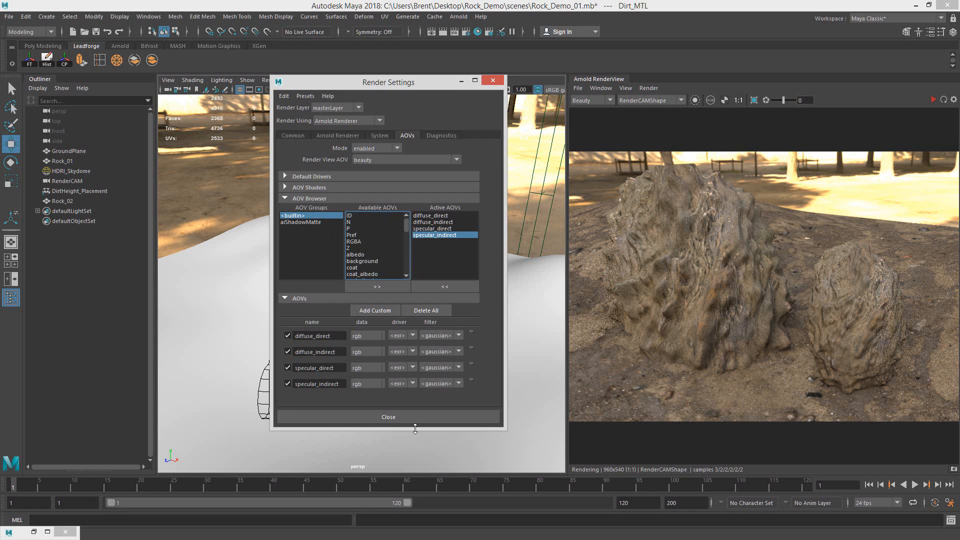
{"action": "left_click", "coordinate": [416, 413]}
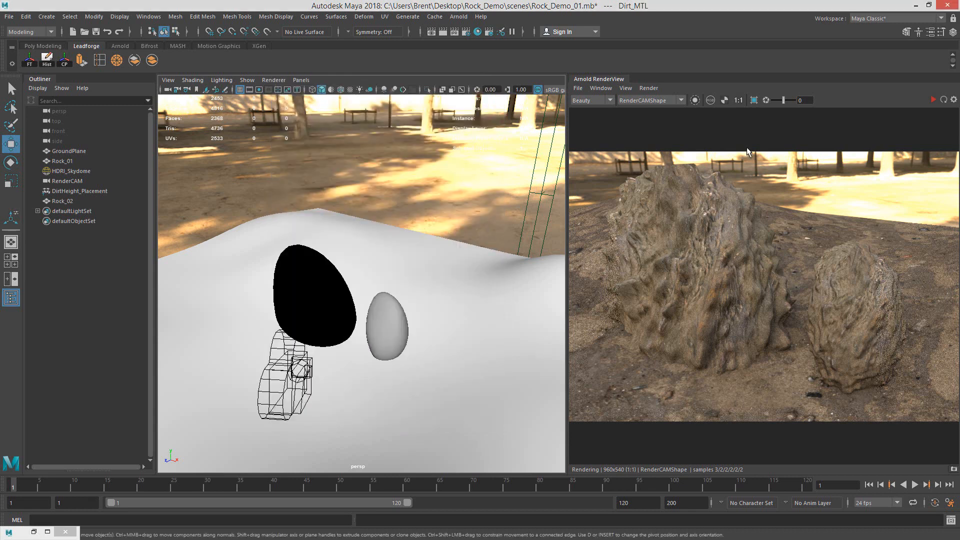
Step: Run the IPR render and view the diffuse_direct and diffuse_indirect AOVs in the render view
{"action": "left_click", "coordinate": [641, 87]}
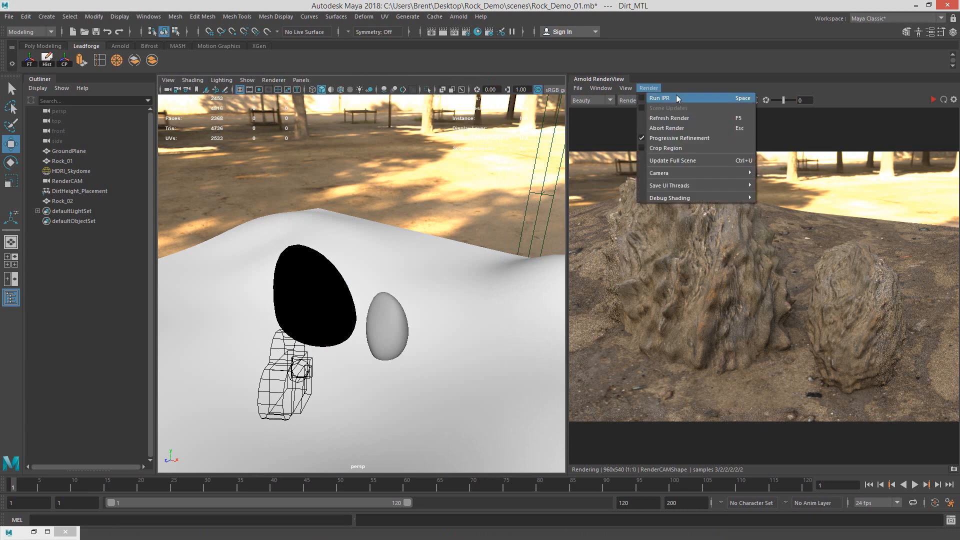
{"action": "left_click", "coordinate": [676, 95]}
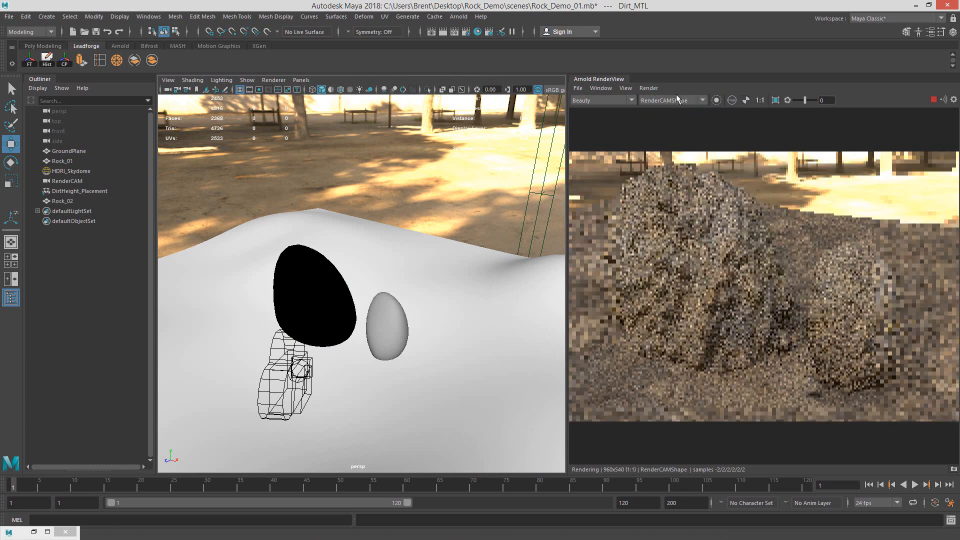
{"action": "left_click", "coordinate": [602, 98]}
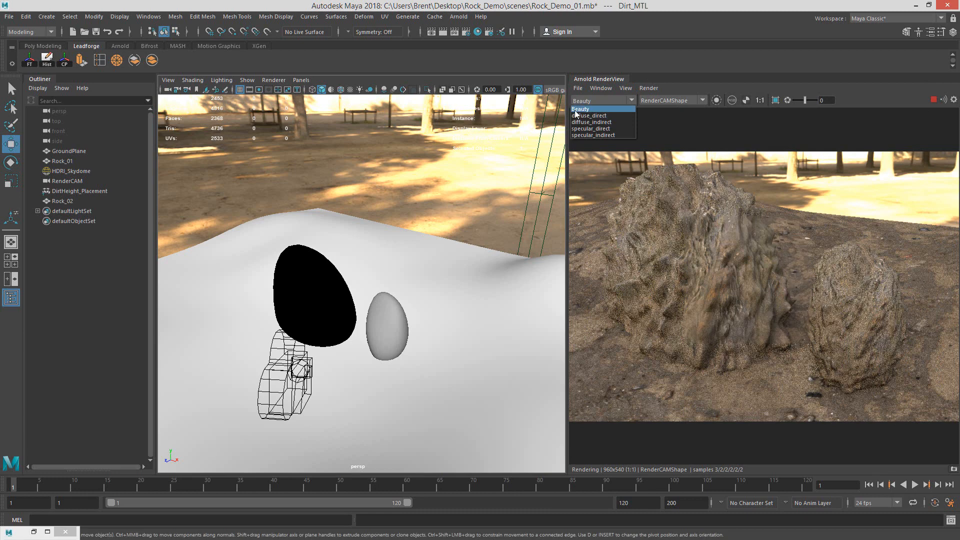
{"action": "left_click", "coordinate": [607, 115]}
{"action": "left_click", "coordinate": [604, 102]}
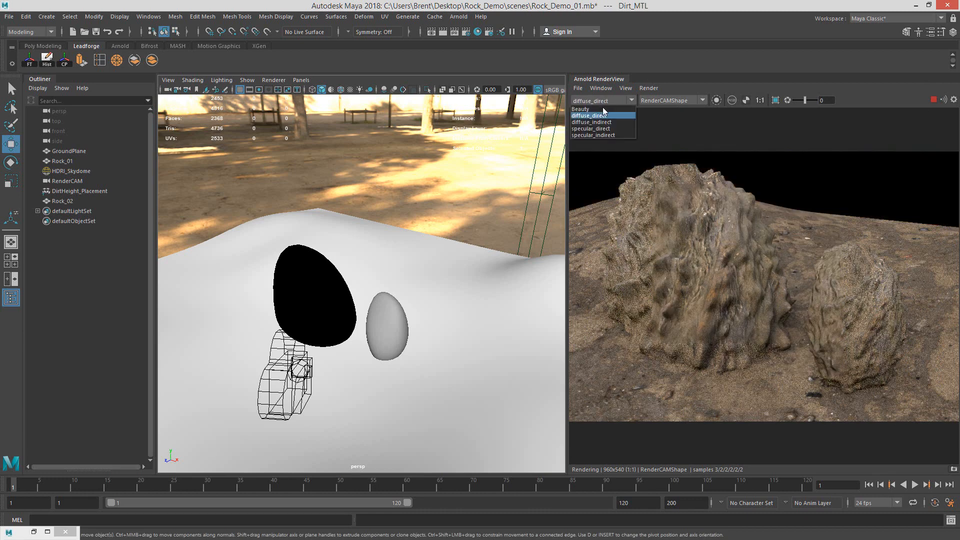
{"action": "left_click", "coordinate": [607, 122]}
Step: View the specular_direct and specular_indirect AOVs, leaving the render view on specular_direct
{"action": "left_click", "coordinate": [617, 101]}
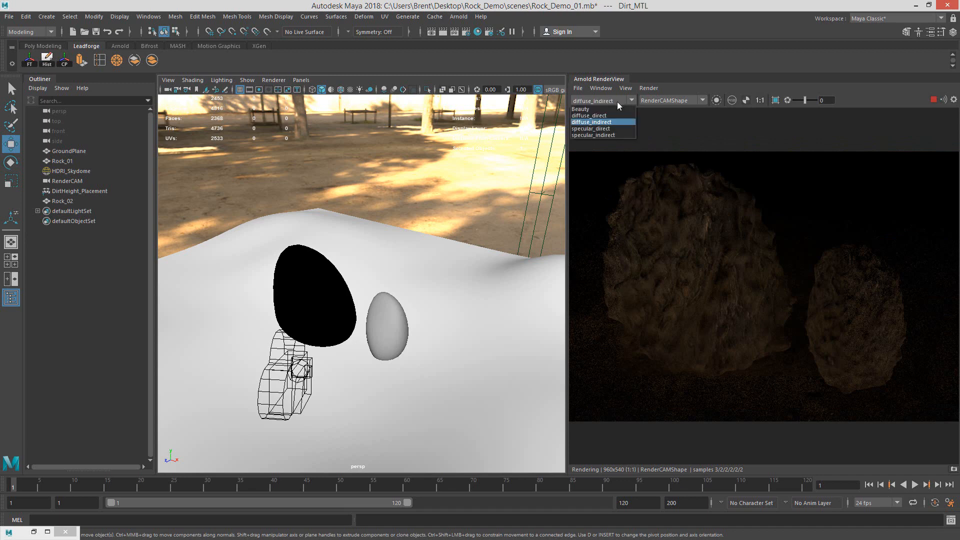
{"action": "left_click", "coordinate": [611, 127]}
{"action": "left_click", "coordinate": [608, 99]}
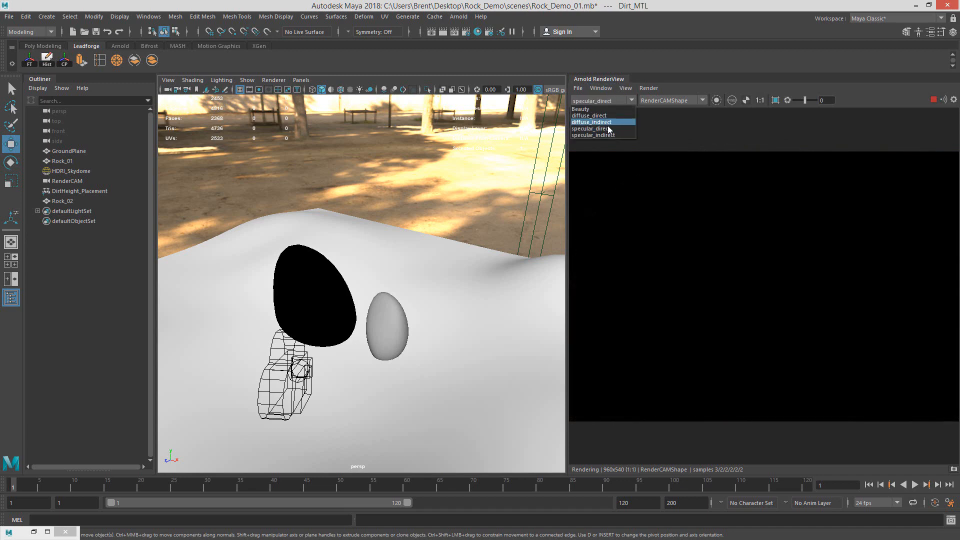
{"action": "left_click", "coordinate": [607, 133]}
{"action": "left_click", "coordinate": [610, 98]}
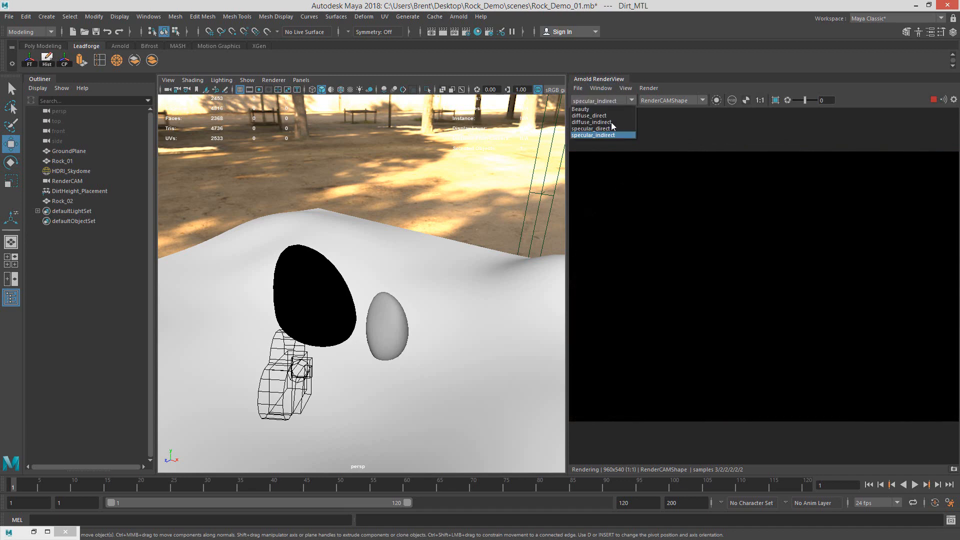
{"action": "left_click", "coordinate": [613, 128]}
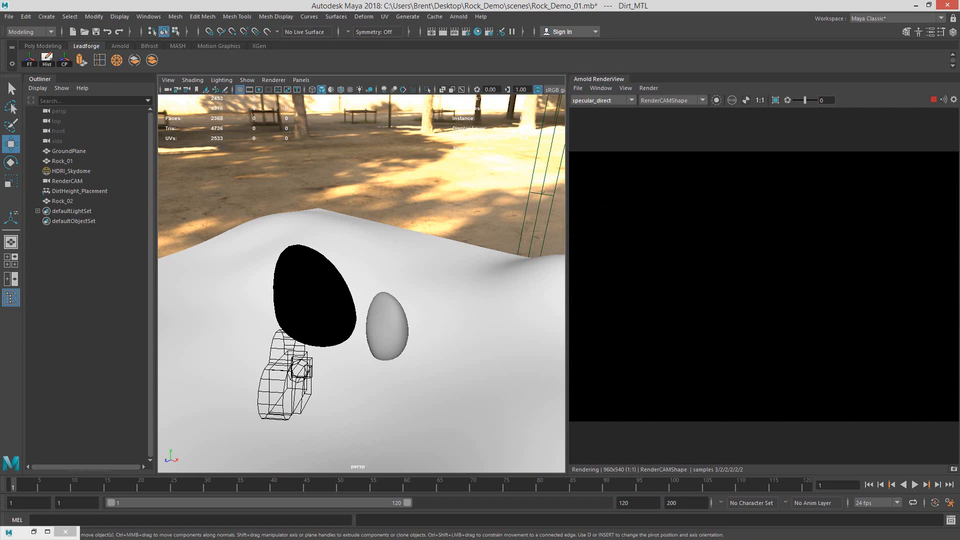
Step: Bring back the Hypershade, open Rock_MTL's attributes beside the render, and set its specular weight to 1
{"action": "left_click_drag", "start_coordinate": [959, 28], "coordinate": [349, 13]}
{"action": "left_click", "coordinate": [384, 210]}
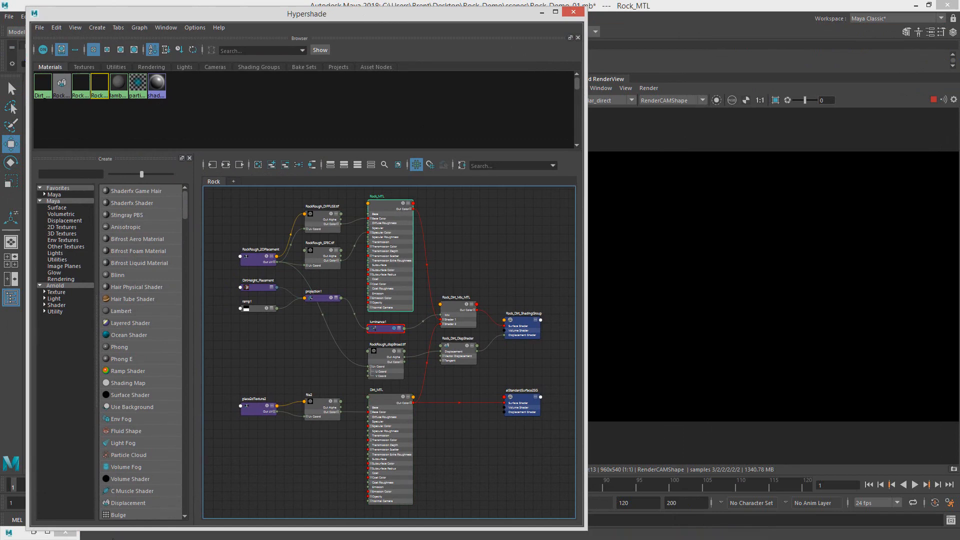
{"action": "key", "text": "ctrl+a"}
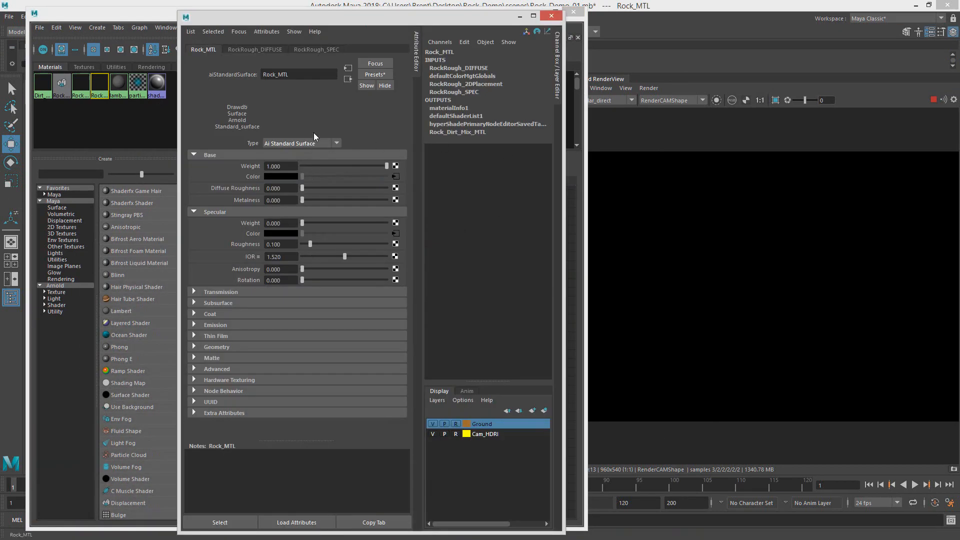
{"action": "left_click_drag", "start_coordinate": [352, 23], "coordinate": [491, 38]}
{"action": "left_click_drag", "start_coordinate": [448, 232], "coordinate": [592, 245]}
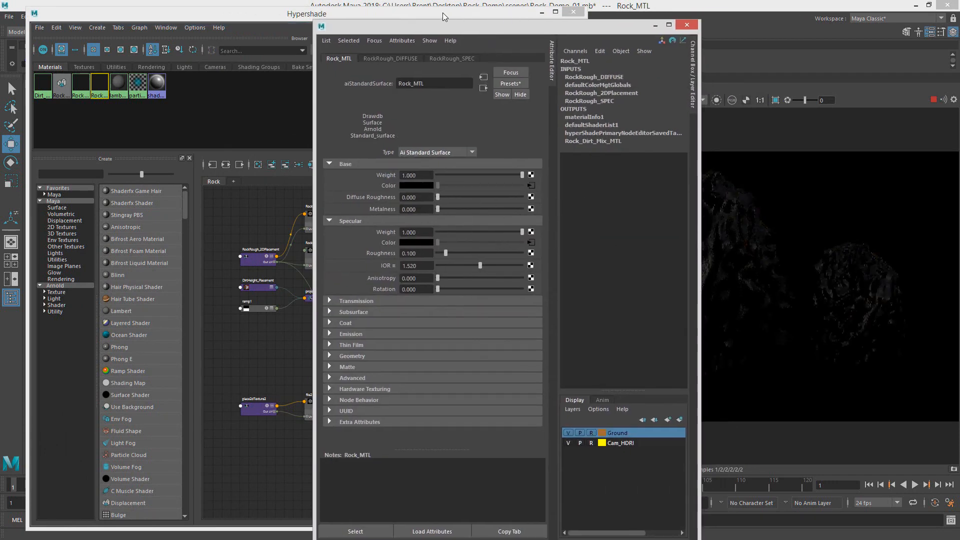
Step: Rearrange the Hypershade and Attribute Editor windows, select the Dirt_MTL node in the graph, and set its specular weight to 1
{"action": "left_click_drag", "start_coordinate": [445, 15], "coordinate": [423, 13]}
{"action": "left_click", "coordinate": [609, 34]}
{"action": "left_click_drag", "start_coordinate": [609, 31], "coordinate": [615, 16]}
{"action": "middle_click_drag", "start_coordinate": [294, 324], "coordinate": [231, 328], "text": "alt"}
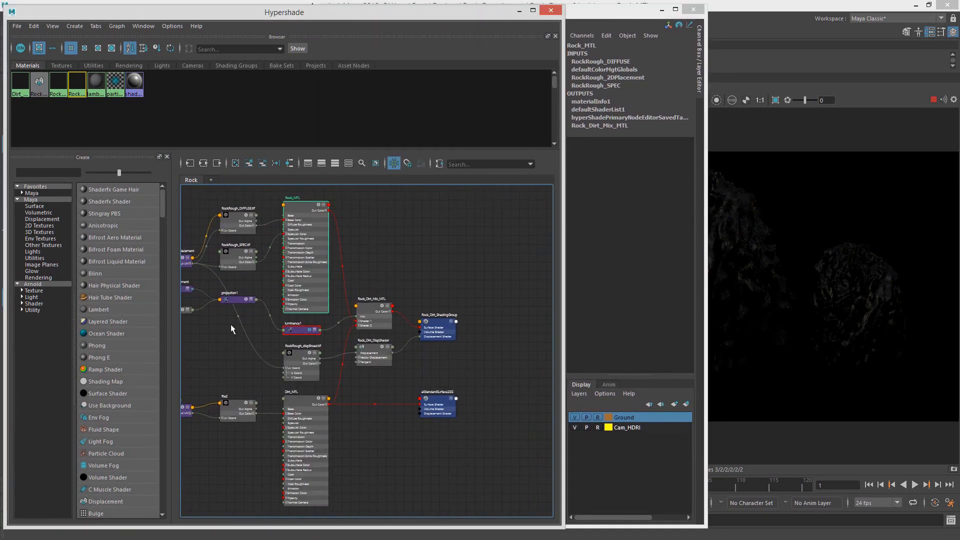
{"action": "scroll", "coordinate": [253, 330], "scroll_direction": "up", "scroll_amount": 1}
{"action": "left_click", "coordinate": [312, 405]}
{"action": "left_click", "coordinate": [590, 26]}
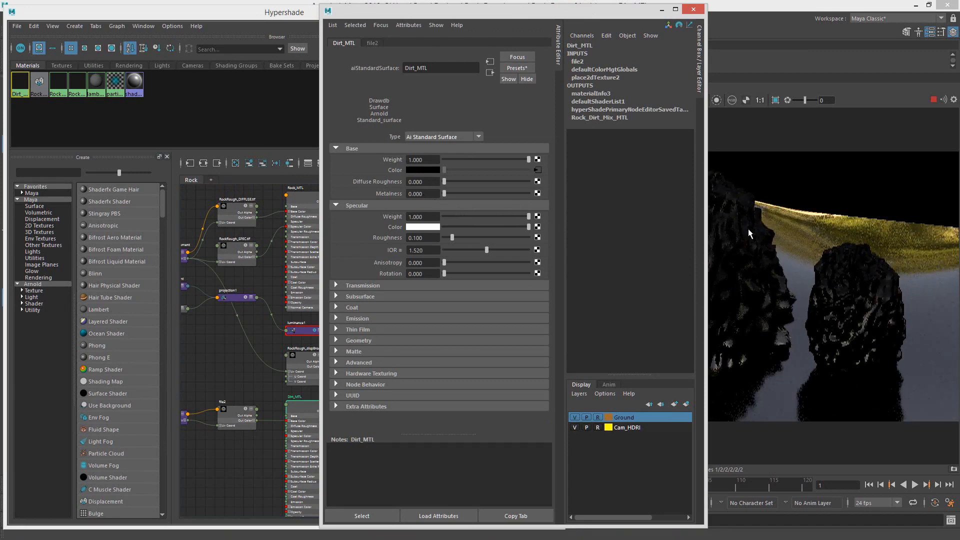
Step: Move the Attribute Editor aside, switch the render view to the Beauty pass, and place the Attribute Editor back beside the Hypershade
{"action": "left_click_drag", "start_coordinate": [595, 11], "coordinate": [417, 13]}
{"action": "left_click", "coordinate": [601, 100]}
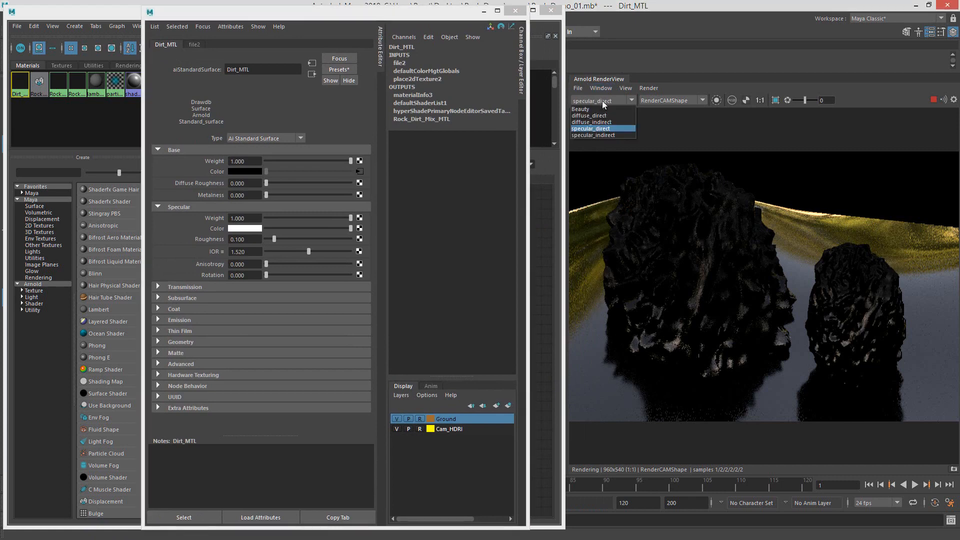
{"action": "left_click", "coordinate": [597, 107]}
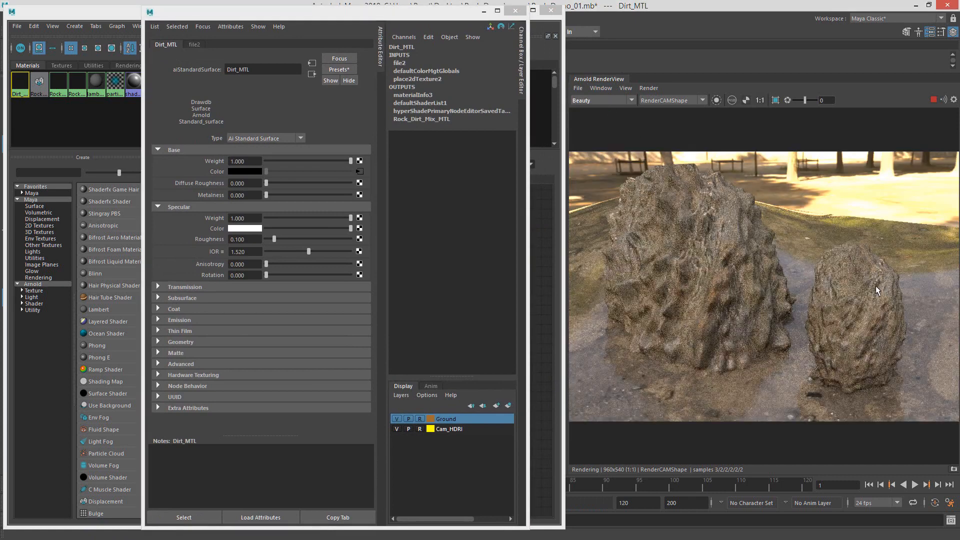
{"action": "left_click_drag", "start_coordinate": [318, 12], "coordinate": [494, 21]}
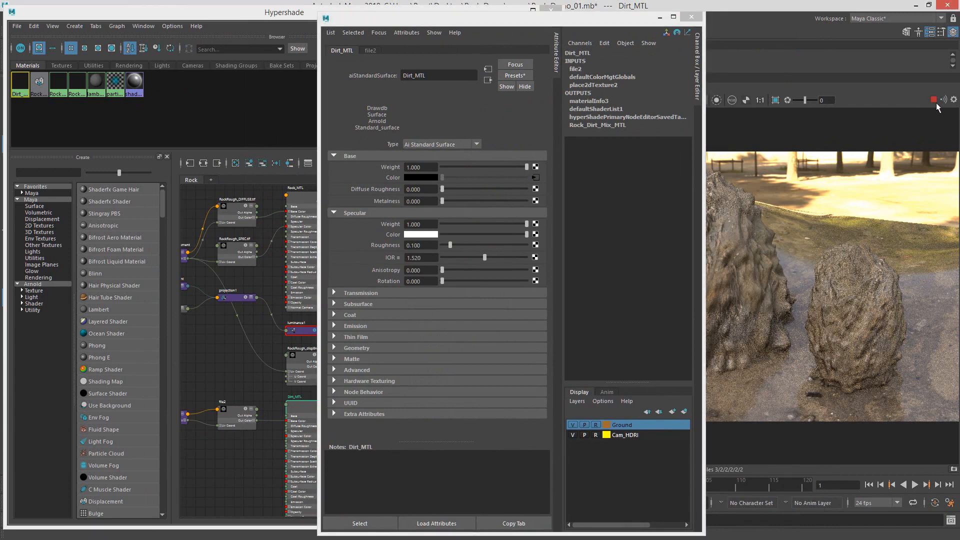
{"action": "left_click_drag", "start_coordinate": [552, 20], "coordinate": [796, 9]}
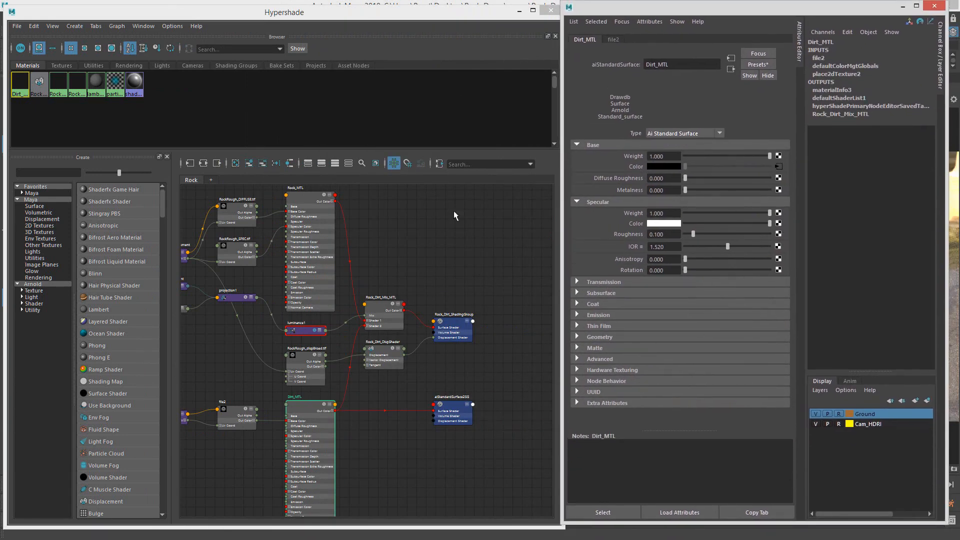
Step: Connect a File texture to Dirt_MTL's specular color and load Mud_Spec.tif from the Mud folder into it
{"action": "left_click", "coordinate": [397, 266]}
{"action": "left_click", "coordinate": [303, 412]}
{"action": "right_click_drag", "start_coordinate": [332, 401], "coordinate": [386, 393], "text": "alt"}
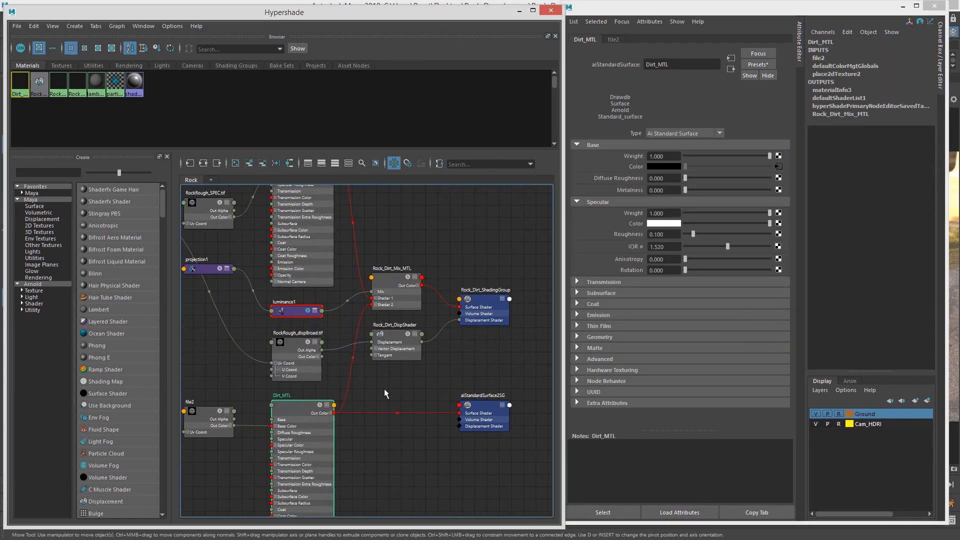
{"action": "middle_click_drag", "start_coordinate": [386, 393], "coordinate": [434, 374], "text": "alt"}
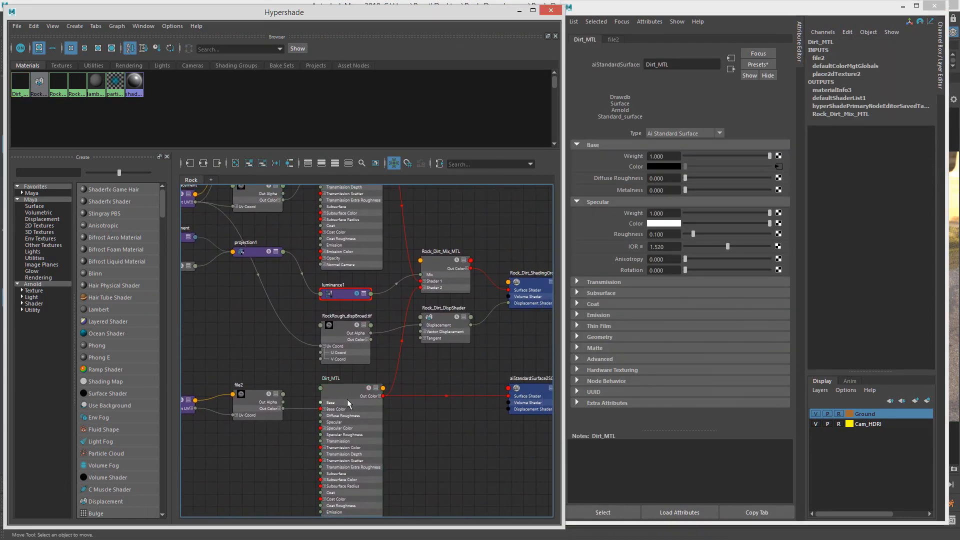
{"action": "middle_click_drag", "start_coordinate": [430, 324], "coordinate": [382, 350], "text": "alt"}
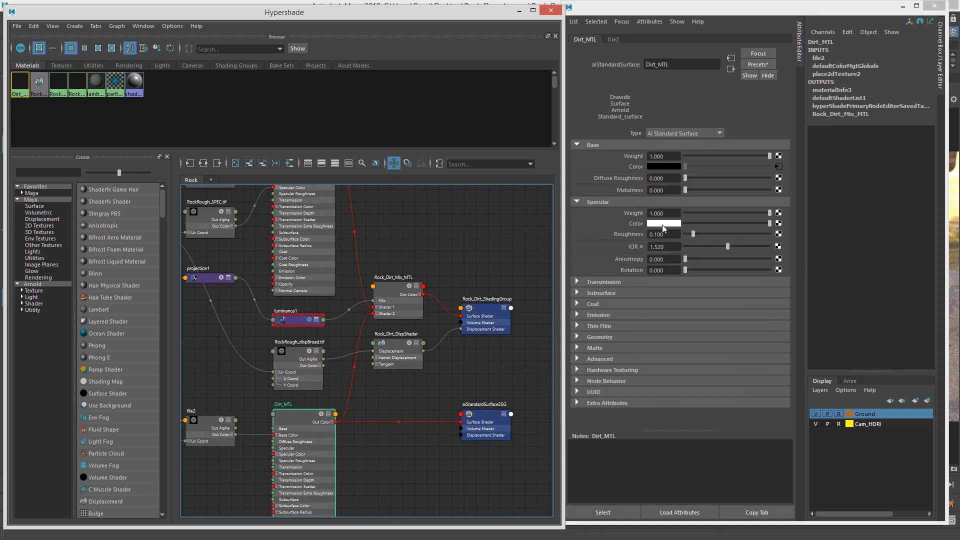
{"action": "left_click", "coordinate": [779, 224]}
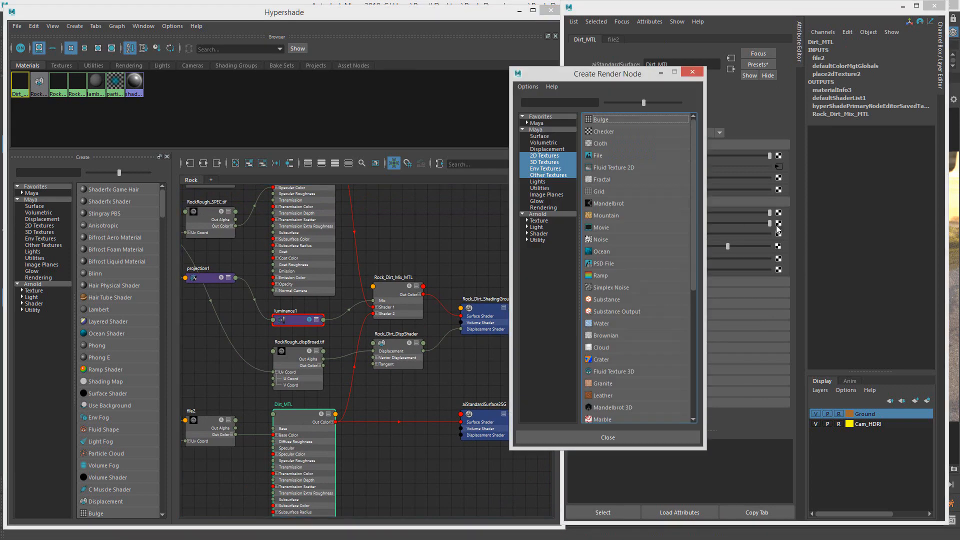
{"action": "left_click", "coordinate": [614, 156]}
{"action": "left_click", "coordinate": [781, 175]}
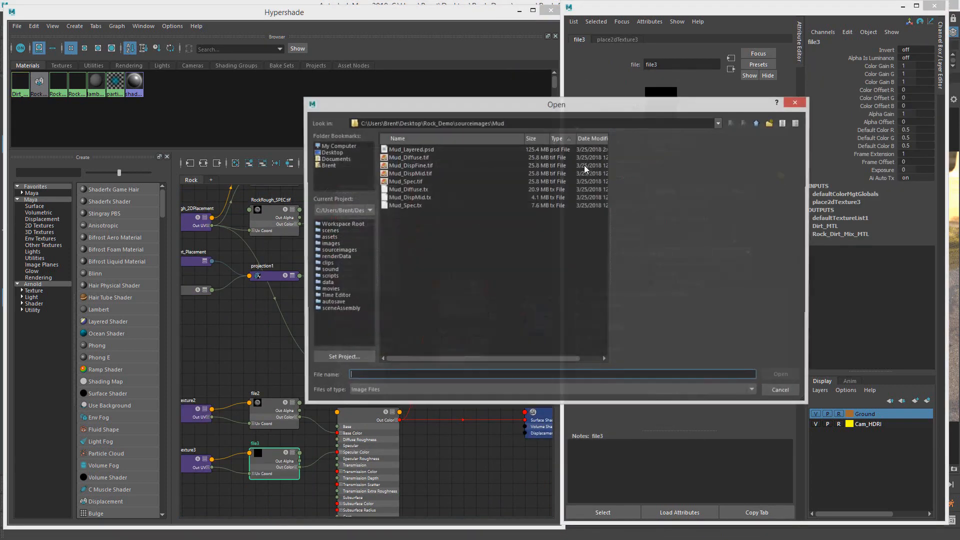
{"action": "left_click", "coordinate": [405, 182]}
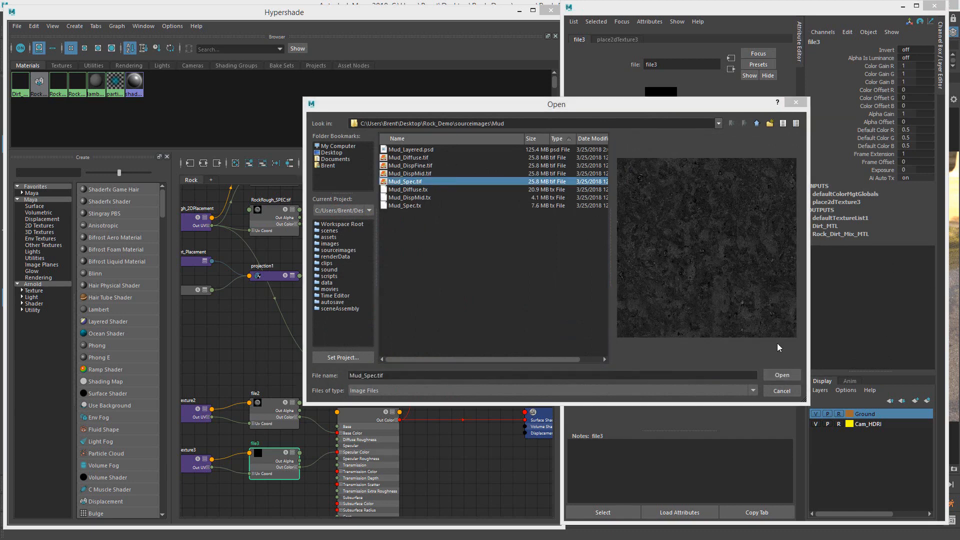
{"action": "left_click", "coordinate": [781, 375]}
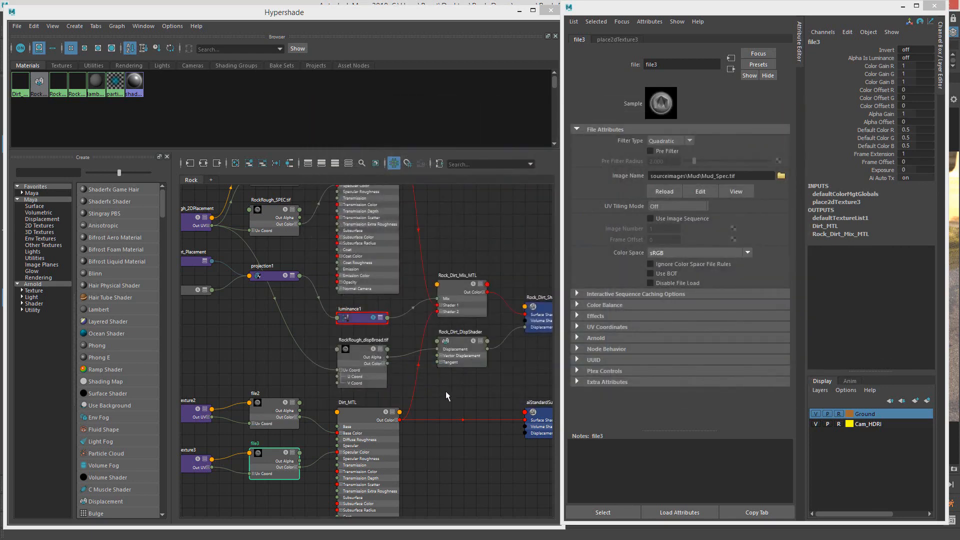
Step: Add a File texture to the displacement input of Dirt_MTL's shading group, aiStandardSurface2SG, and load Mud_DispMid.tif
{"action": "scroll", "coordinate": [450, 390], "scroll_direction": "down", "scroll_amount": 3}
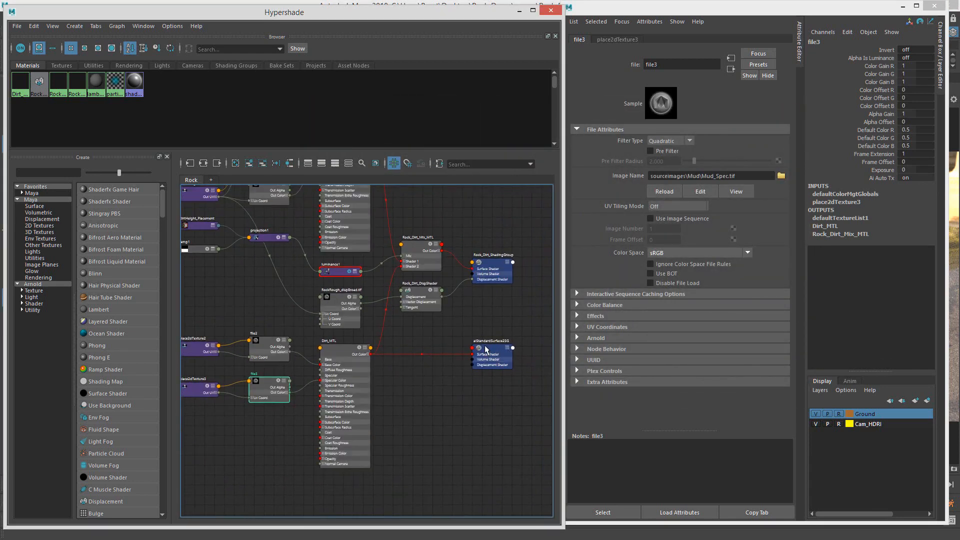
{"action": "left_click_drag", "start_coordinate": [486, 349], "coordinate": [488, 352]}
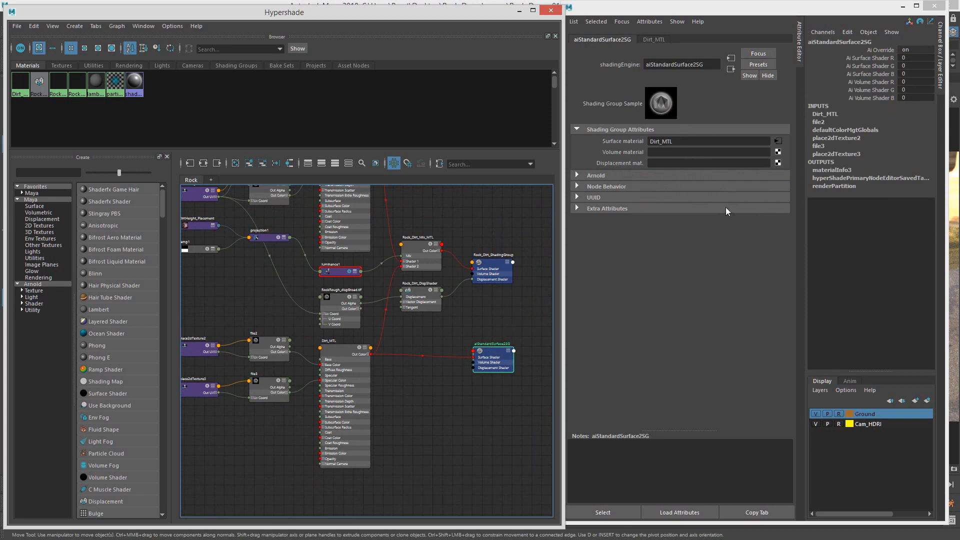
{"action": "left_click", "coordinate": [778, 163]}
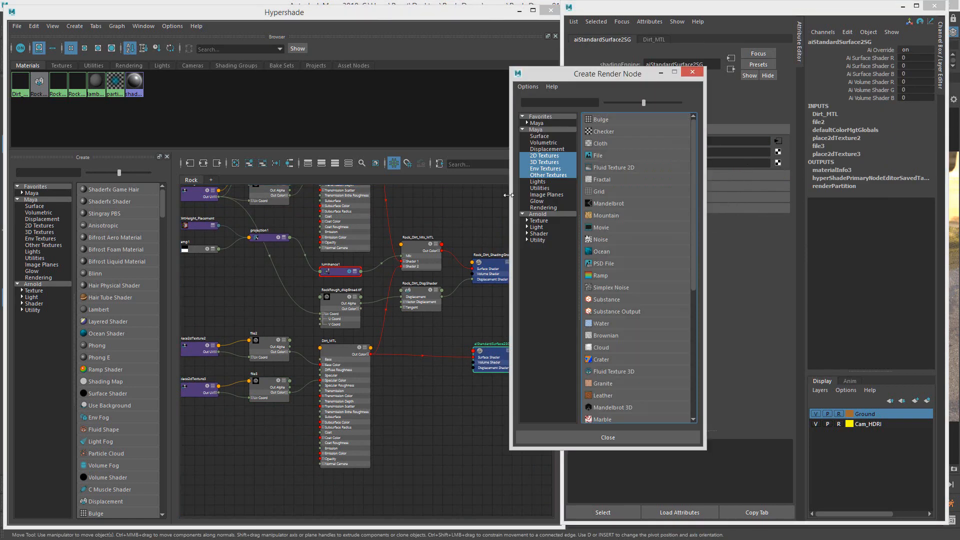
{"action": "left_click", "coordinate": [609, 159]}
{"action": "left_click", "coordinate": [781, 177]}
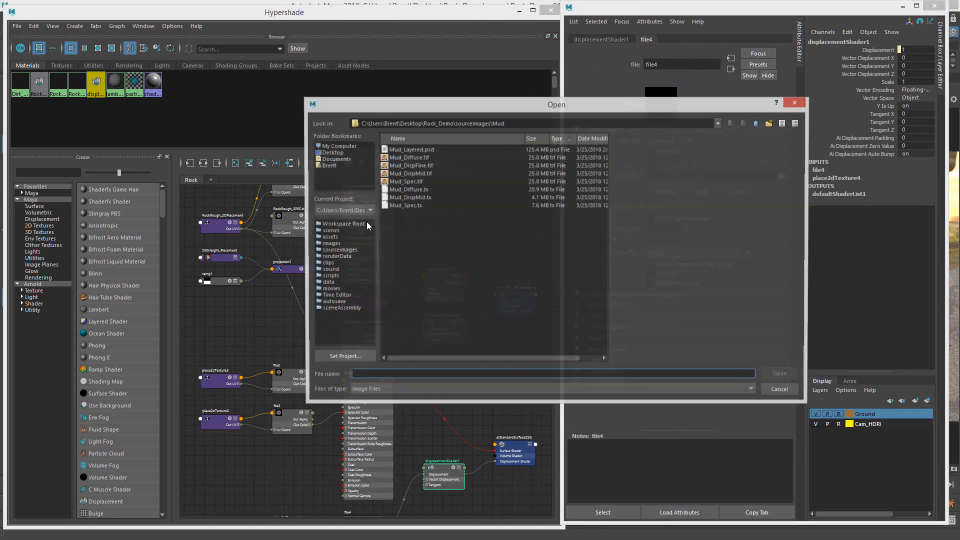
{"action": "left_click", "coordinate": [426, 173]}
{"action": "left_click", "coordinate": [423, 166]}
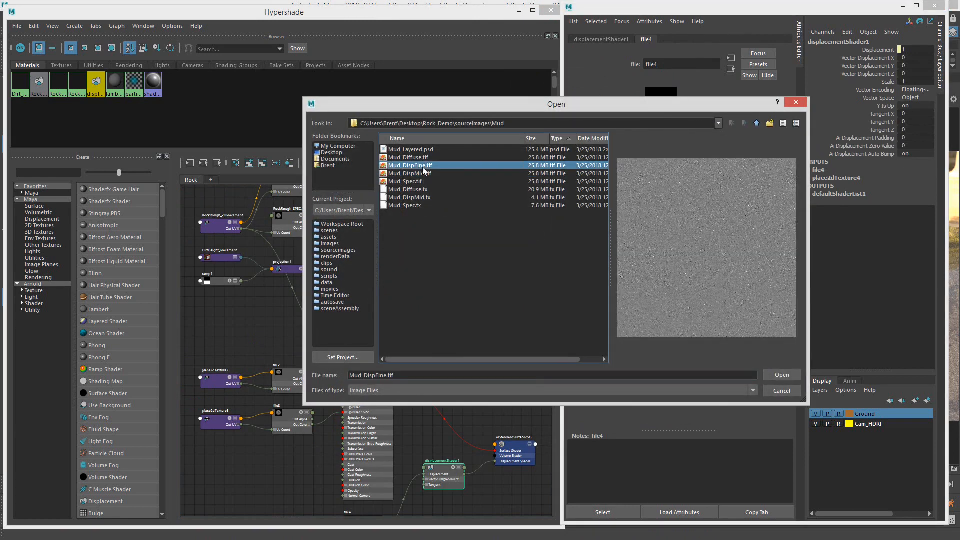
{"action": "left_click", "coordinate": [423, 173]}
{"action": "left_click", "coordinate": [782, 376]}
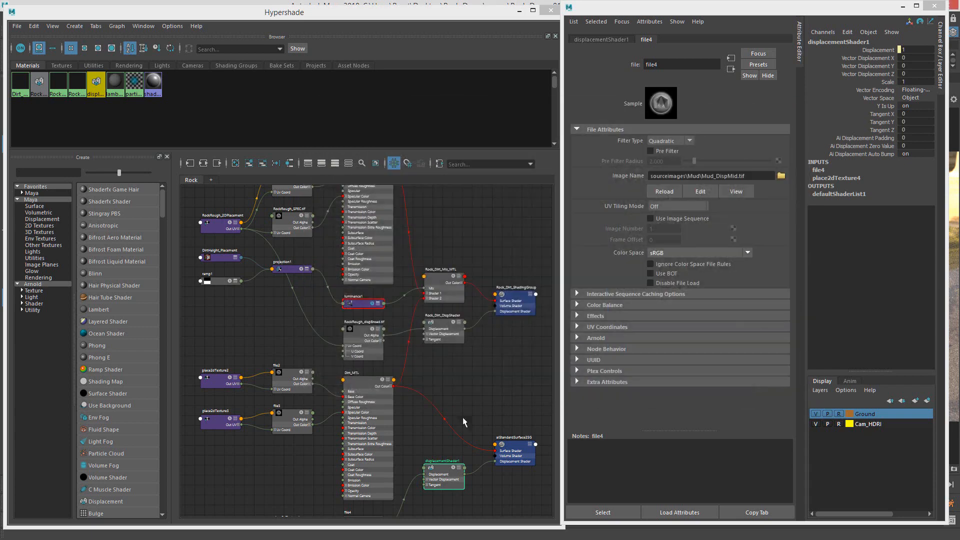
Step: Spread out the displacement texture's placement node and connect place2dTexture2's Out UV to the Uv Coord inputs of file3 and file4
{"action": "middle_click_drag", "start_coordinate": [463, 418], "coordinate": [479, 300], "text": "alt"}
{"action": "middle_click_drag", "start_coordinate": [318, 293], "coordinate": [344, 291], "text": "alt"}
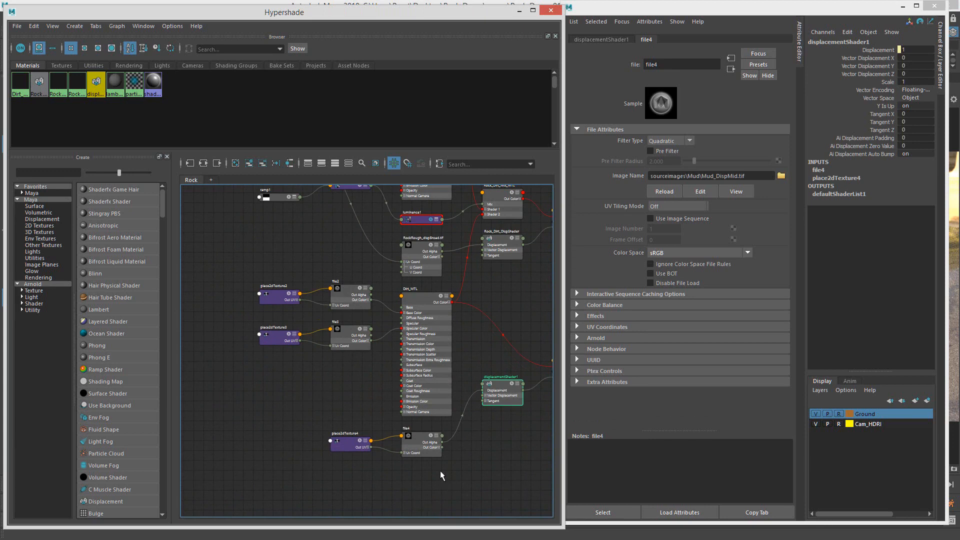
{"action": "left_click_drag", "start_coordinate": [345, 446], "coordinate": [273, 439]}
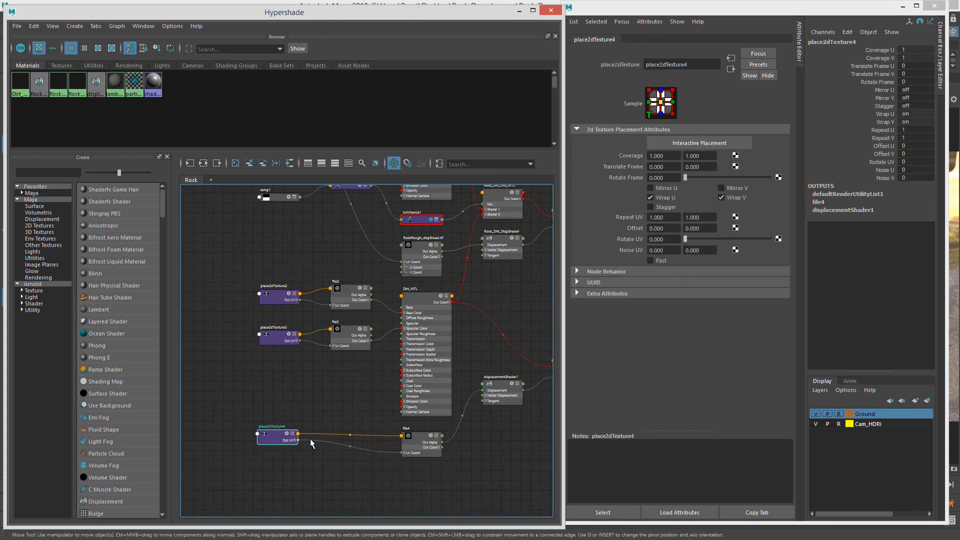
{"action": "left_click_drag", "start_coordinate": [419, 447], "coordinate": [418, 450]}
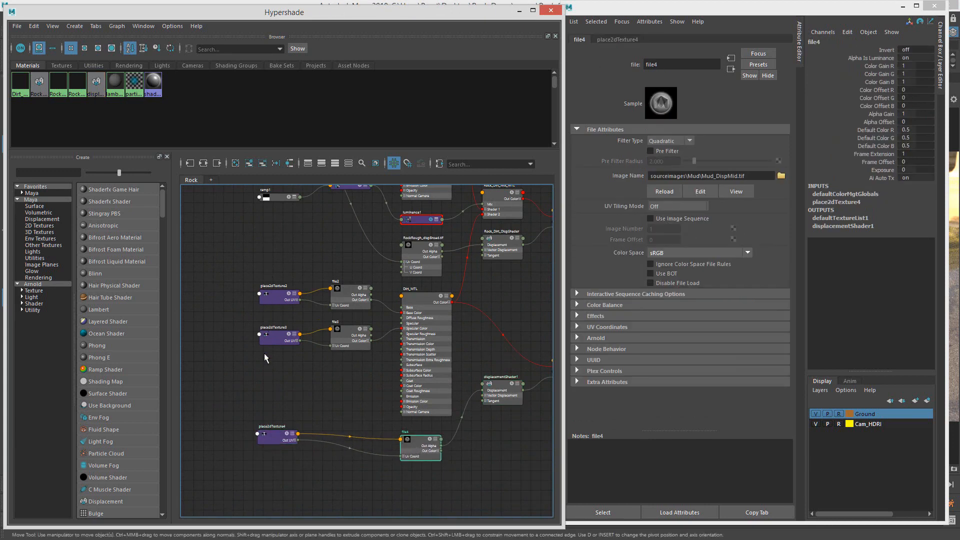
{"action": "right_click_drag", "start_coordinate": [266, 303], "coordinate": [300, 311], "text": "alt"}
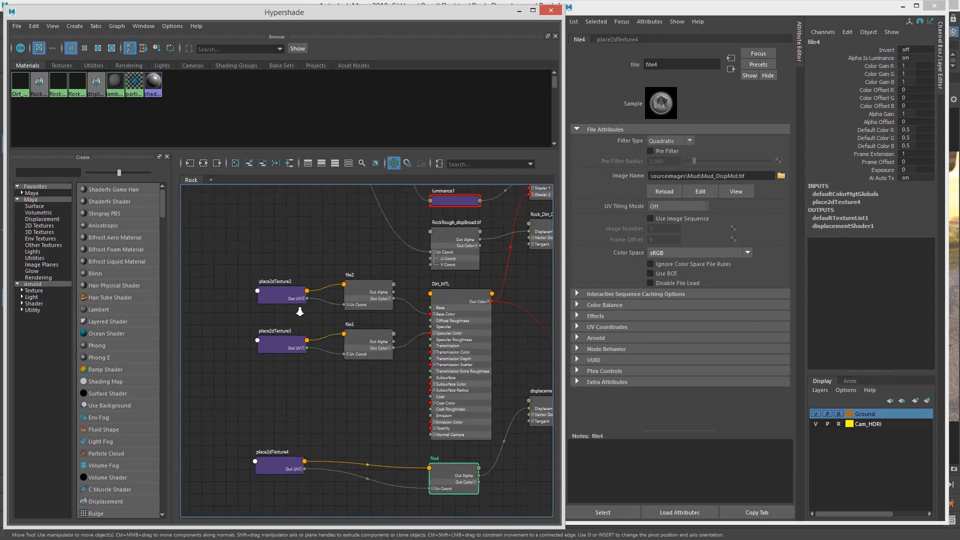
{"action": "middle_click_drag", "start_coordinate": [363, 324], "coordinate": [337, 309], "text": "alt"}
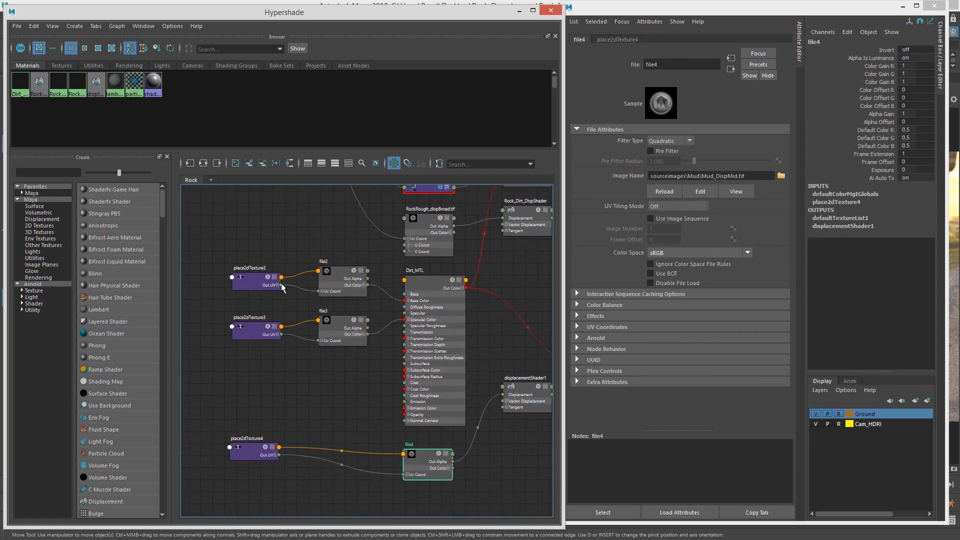
{"action": "left_click_drag", "start_coordinate": [281, 285], "coordinate": [318, 340]}
{"action": "left_click_drag", "start_coordinate": [282, 286], "coordinate": [404, 474]}
Step: Delete the redundant place2dTexture3 and place2dTexture4 nodes and tidy file3's position under file2
{"action": "left_click_drag", "start_coordinate": [233, 333], "coordinate": [269, 474]}
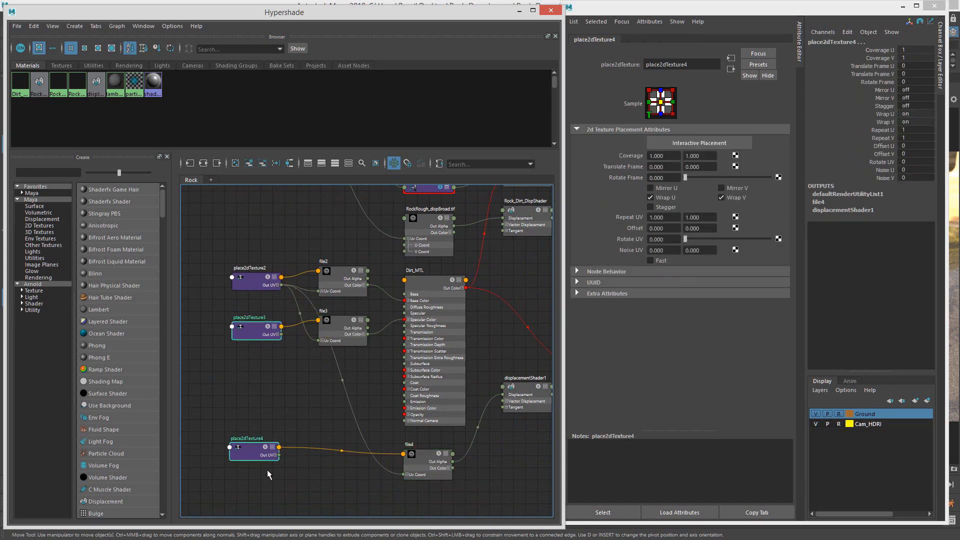
{"action": "key", "text": "Delete"}
{"action": "left_click_drag", "start_coordinate": [336, 331], "coordinate": [339, 327]}
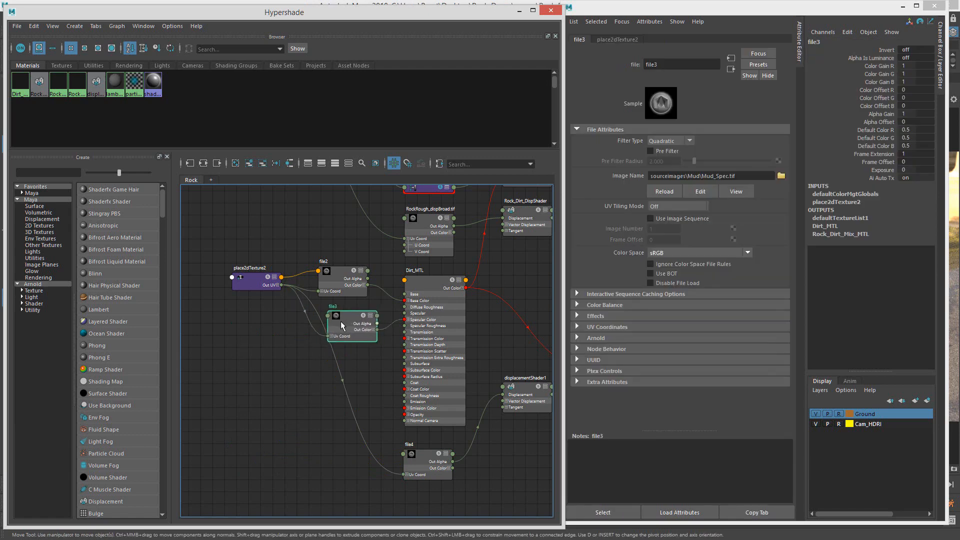
Step: Rename the shared place2dTexture2 node as Mud_2D_Placement
{"action": "left_click", "coordinate": [245, 292]}
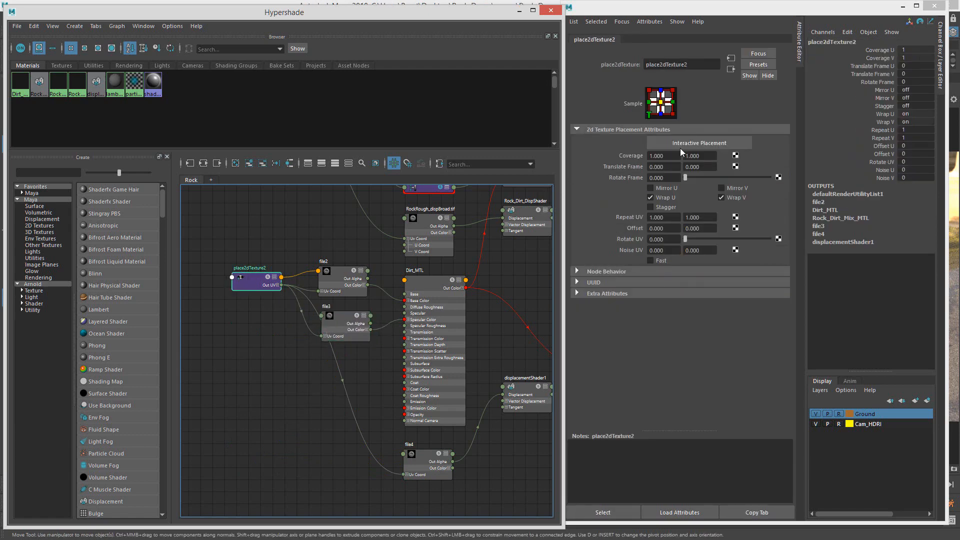
{"action": "left_click_drag", "start_coordinate": [699, 65], "coordinate": [566, 67]}
{"action": "type", "text": "Mud_2D_Placement"}
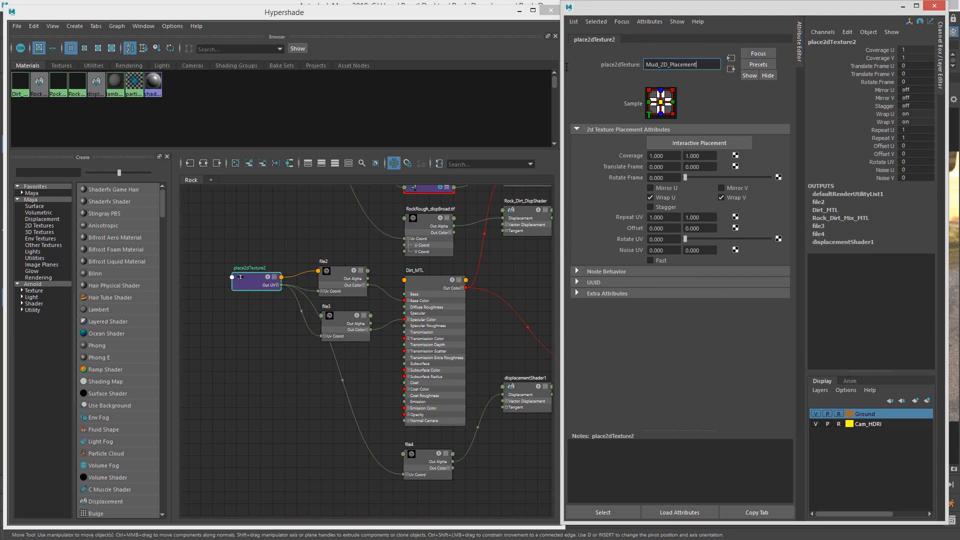
{"action": "key", "text": "Return"}
Step: Rename the file2 texture node feeding Dirt_MTL's base color as Mud_Diffuse
{"action": "left_click", "coordinate": [350, 280]}
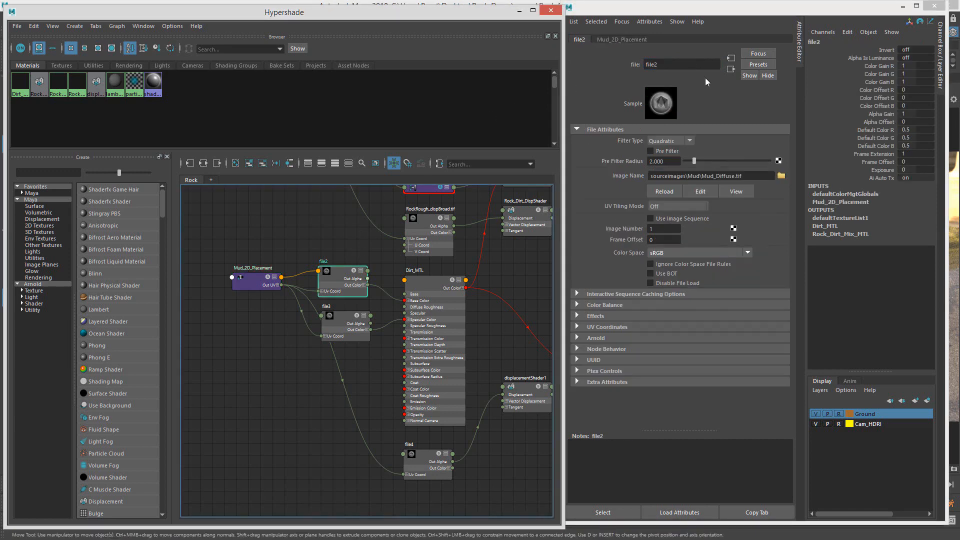
{"action": "left_click_drag", "start_coordinate": [710, 64], "coordinate": [596, 56]}
{"action": "type", "text": "Mud"}
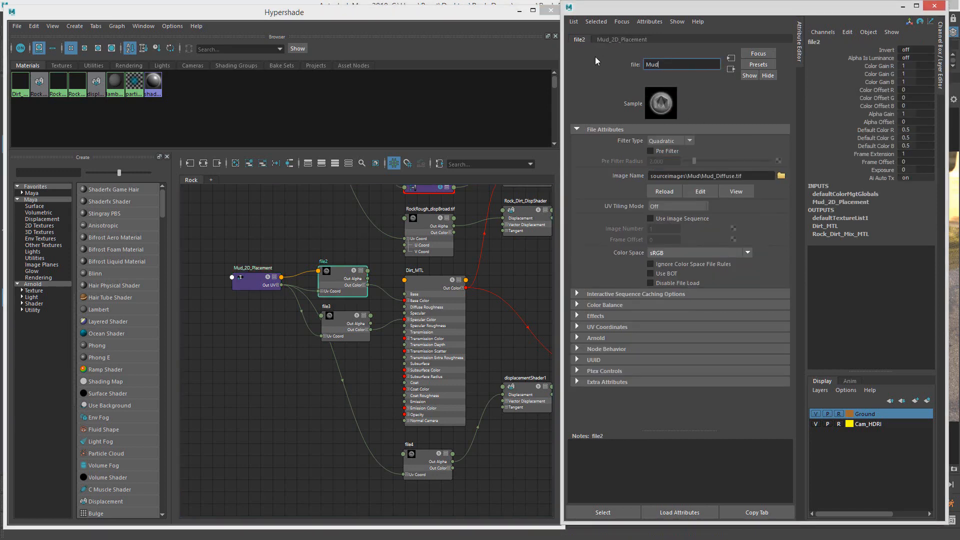
{"action": "type", "text": "_Diffuse"}
{"action": "key", "text": "Return"}
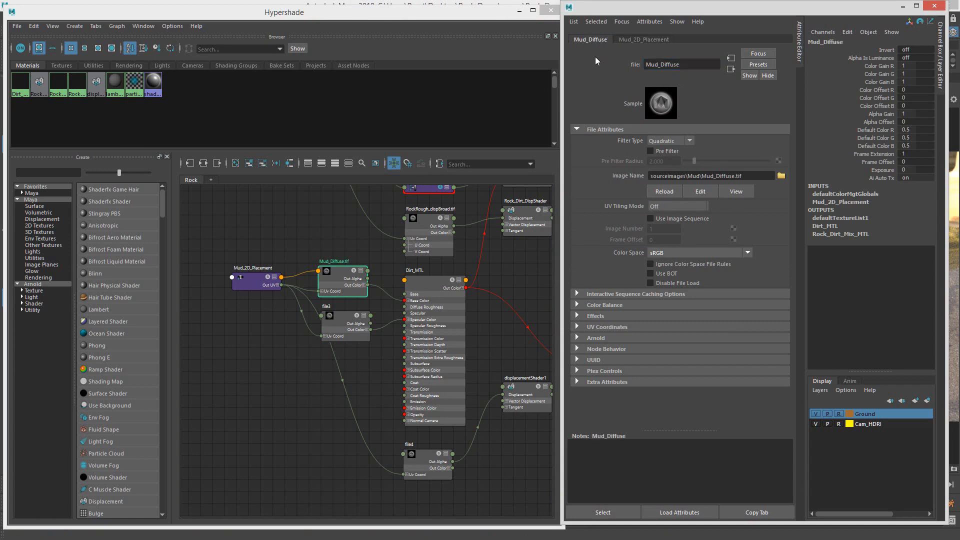
Step: Rename the file3 texture node feeding Dirt_MTL's specular color as Mud_Spec
{"action": "left_click", "coordinate": [335, 315]}
{"action": "left_click_drag", "start_coordinate": [675, 65], "coordinate": [553, 57]}
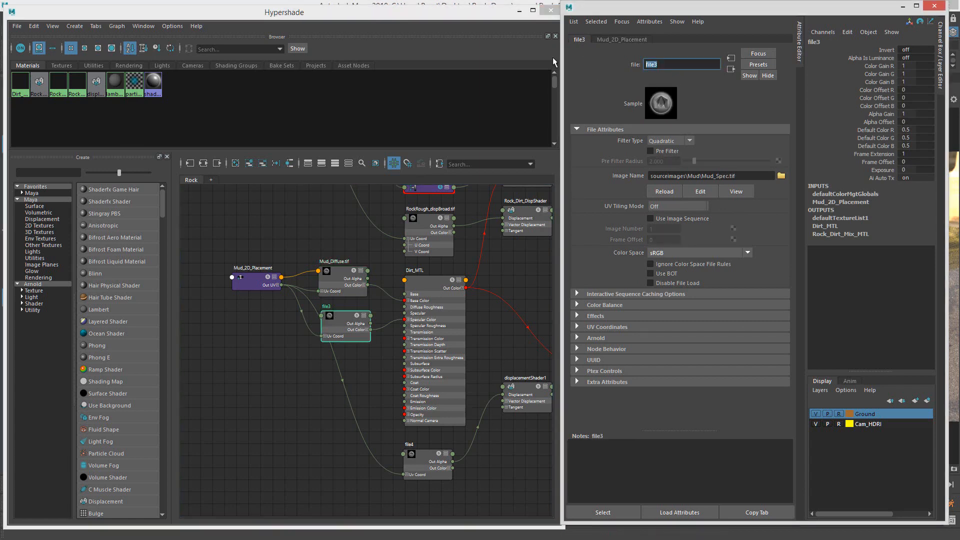
{"action": "type", "text": "Mud_Spec"}
{"action": "key", "text": "Return"}
Step: Rename the file4 texture node feeding the displacement shader as Mud_DispMid
{"action": "left_click", "coordinate": [421, 462]}
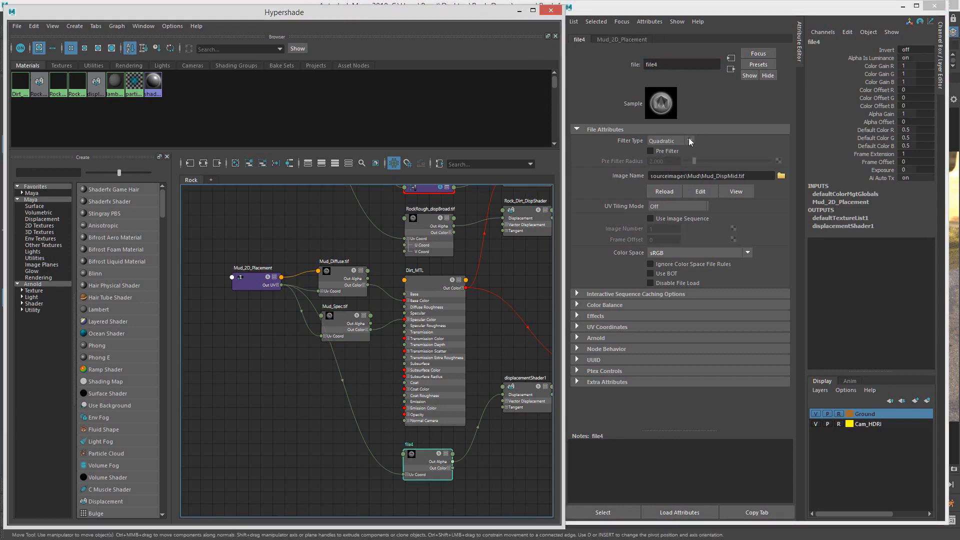
{"action": "left_click_drag", "start_coordinate": [675, 64], "coordinate": [574, 58]}
{"action": "type", "text": "Mud"}
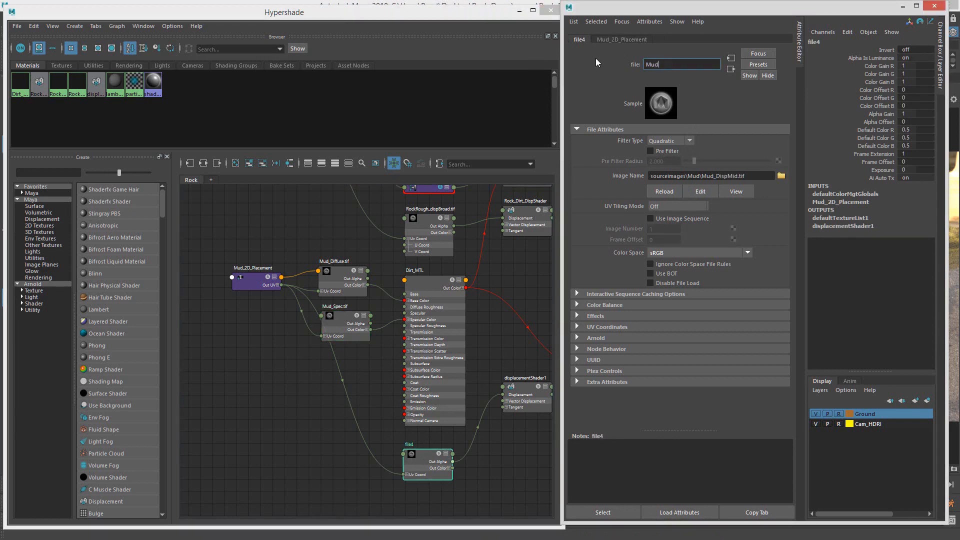
{"action": "type", "text": "_DispMid"}
{"action": "key", "text": "Return"}
Step: Reposition the Hypershade window over the main viewport and select the Dirt_MTL node, with the whole dirt network in view
{"action": "left_click", "coordinate": [330, 411]}
{"action": "middle_click_drag", "start_coordinate": [468, 347], "coordinate": [309, 381], "text": "alt"}
{"action": "middle_click_drag", "start_coordinate": [435, 356], "coordinate": [478, 377], "text": "alt"}
{"action": "left_click_drag", "start_coordinate": [302, 16], "coordinate": [959, 95]}
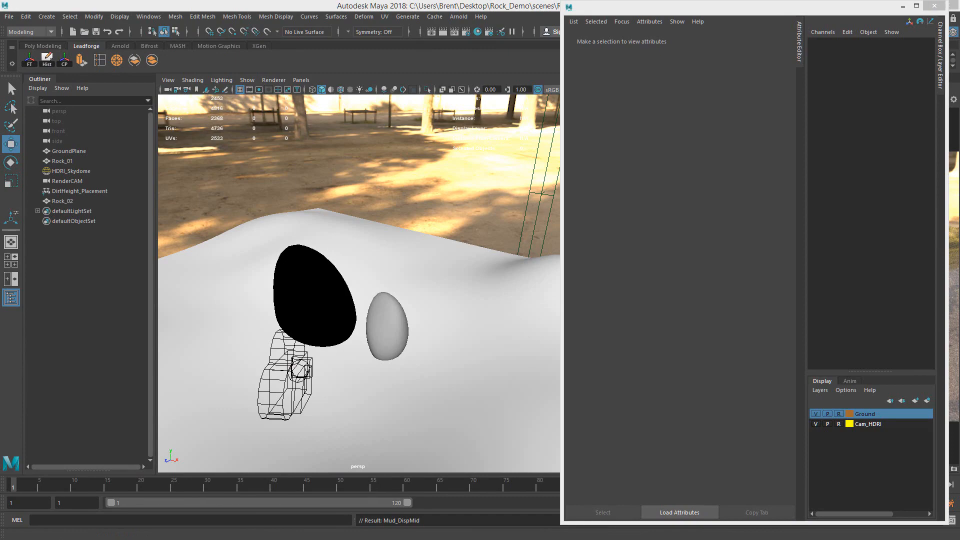
{"action": "left_click_drag", "start_coordinate": [959, 52], "coordinate": [368, 53]}
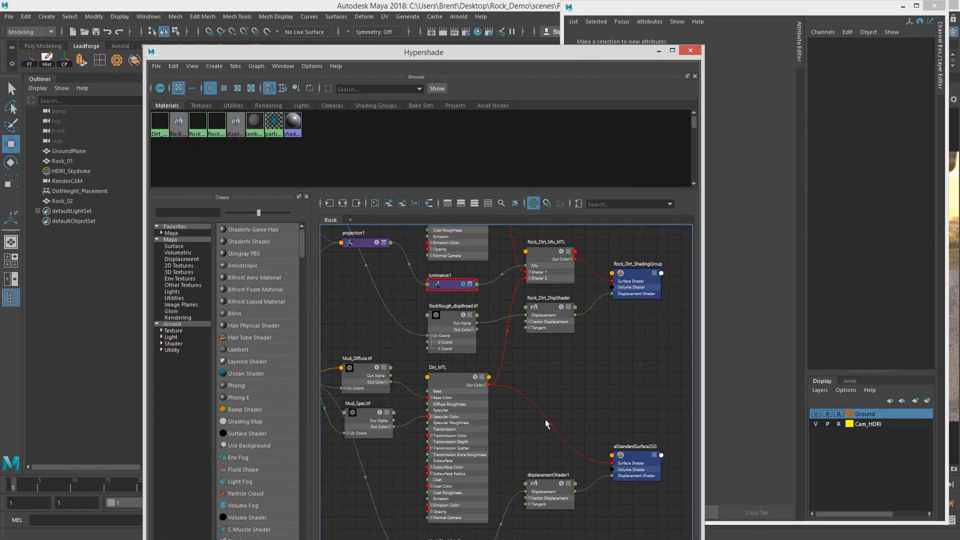
{"action": "left_click", "coordinate": [447, 384]}
{"action": "scroll", "coordinate": [586, 386], "scroll_direction": "down", "scroll_amount": 3}
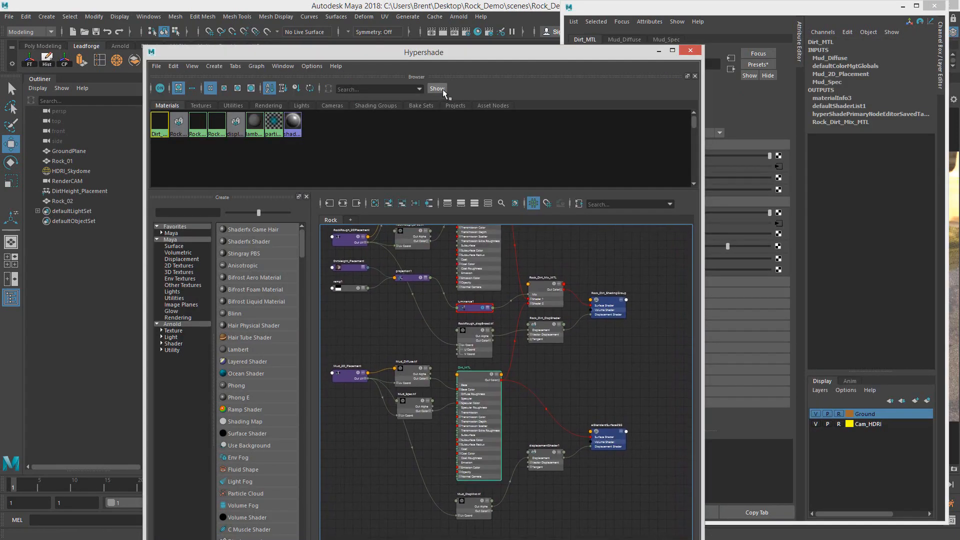
Step: Uncover the viewport, switch the Ground display layer from reference to normal, and select the ground plane
{"action": "left_click_drag", "start_coordinate": [377, 53], "coordinate": [959, 52]}
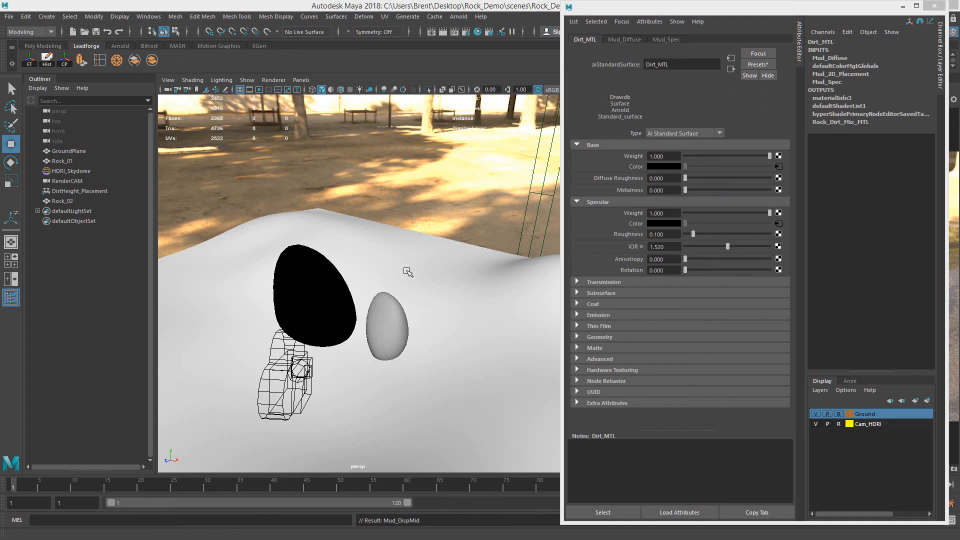
{"action": "left_click", "coordinate": [426, 331]}
{"action": "left_click_drag", "start_coordinate": [464, 323], "coordinate": [515, 312], "text": "alt"}
{"action": "left_click_drag", "start_coordinate": [770, 11], "coordinate": [737, 19]}
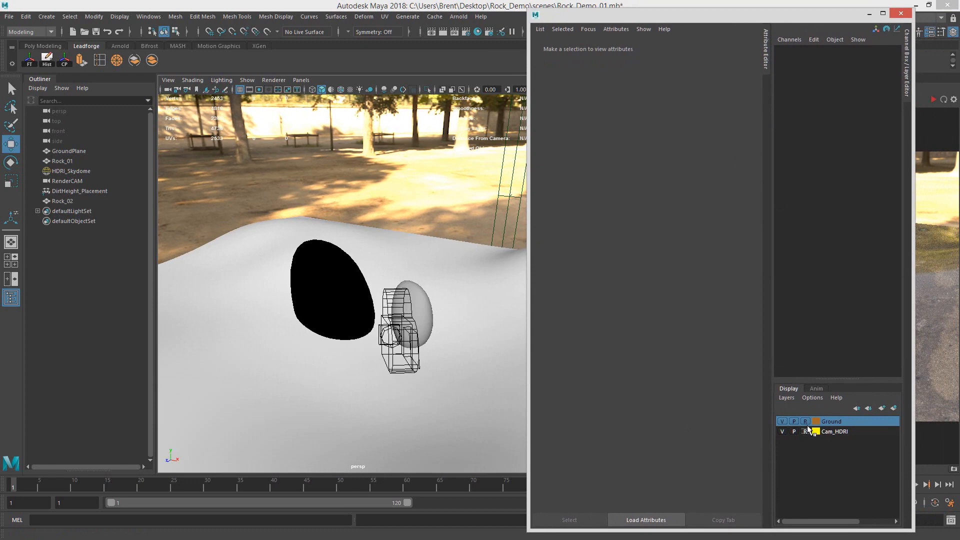
{"action": "left_click", "coordinate": [784, 423]}
{"action": "left_click", "coordinate": [784, 423]}
{"action": "left_click", "coordinate": [806, 422]}
{"action": "left_click", "coordinate": [250, 339]}
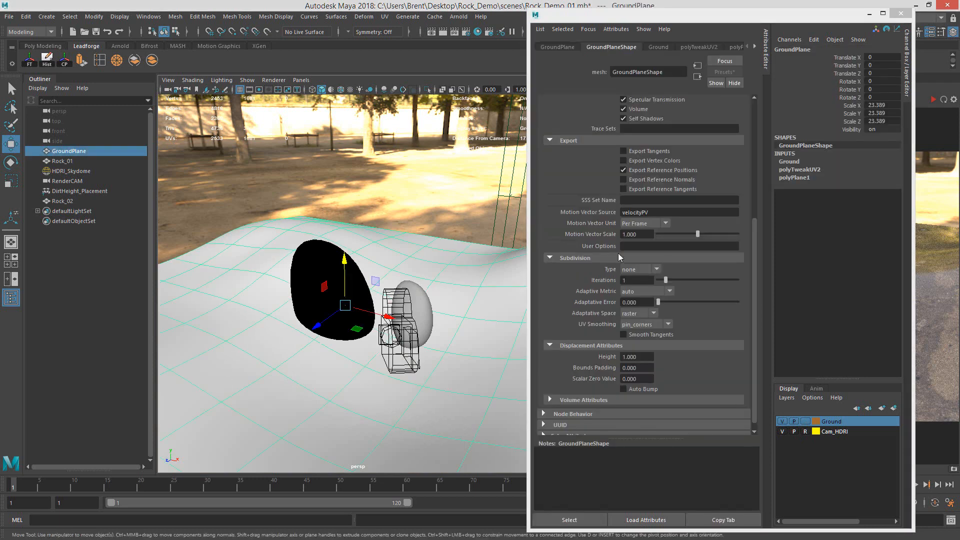
Step: Delete the construction history of GroundPlane
{"action": "left_click", "coordinate": [571, 48]}
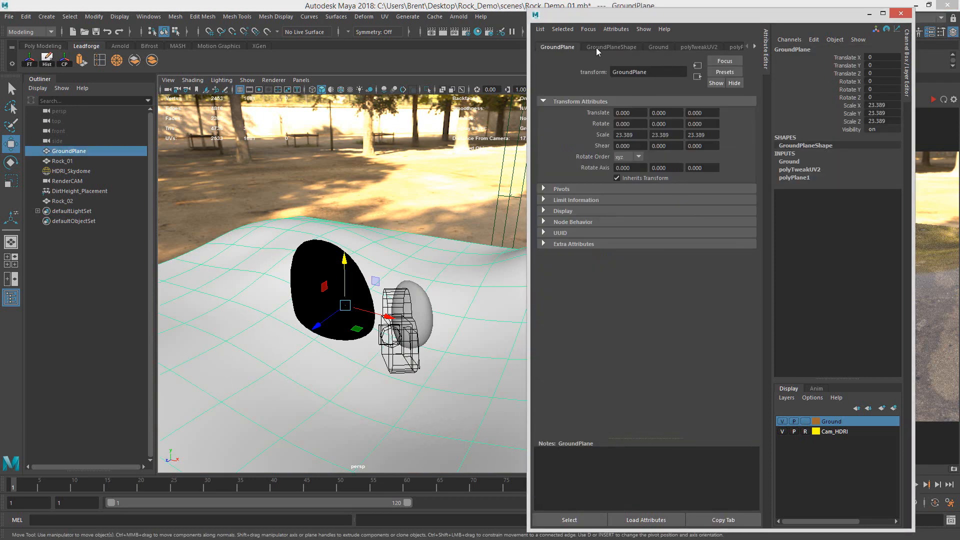
{"action": "left_click", "coordinate": [596, 47]}
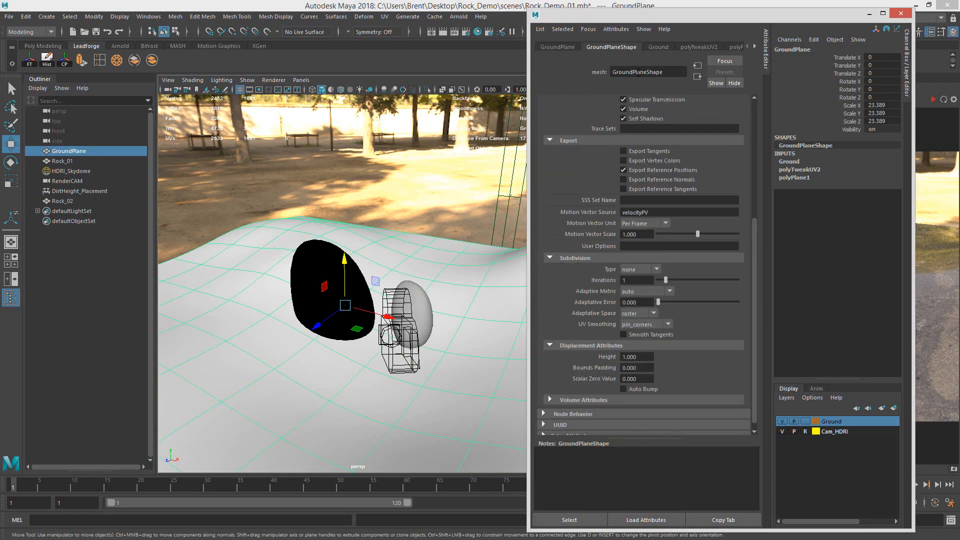
{"action": "left_click", "coordinate": [48, 60]}
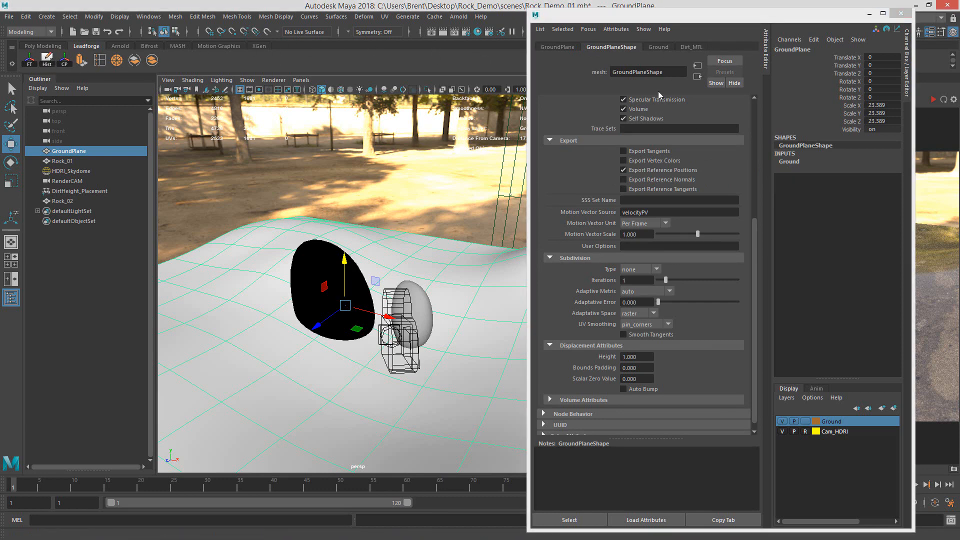
Step: Look through GroundPlane's transform, shape, display layer and material attributes, ending at the shape's Arnold subdivision settings
{"action": "left_click", "coordinate": [568, 46]}
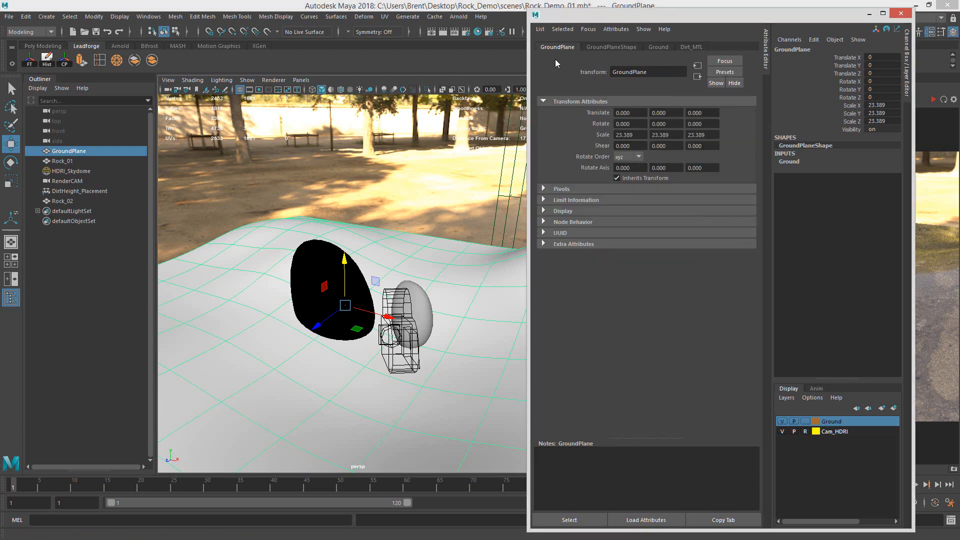
{"action": "left_click", "coordinate": [611, 47]}
{"action": "left_click", "coordinate": [659, 46]}
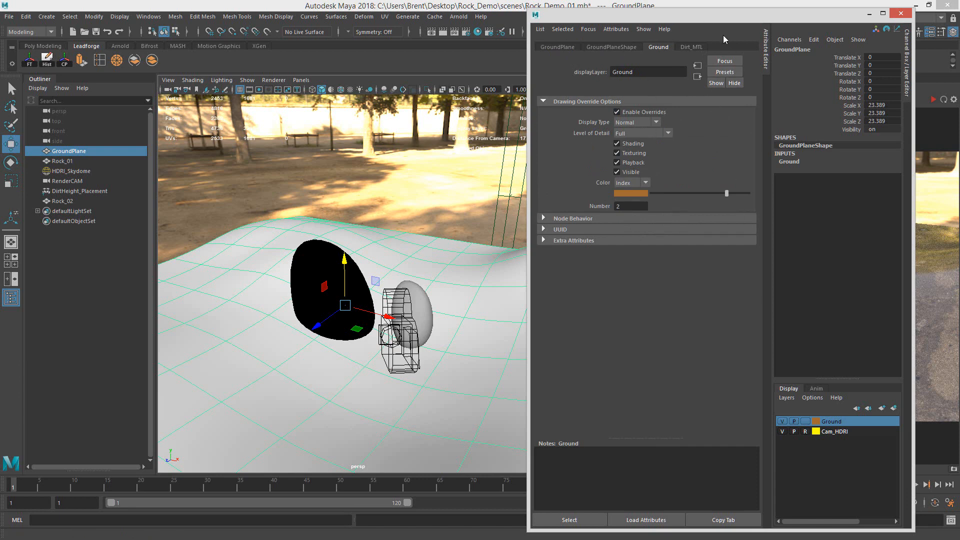
{"action": "left_click", "coordinate": [690, 47]}
{"action": "left_click", "coordinate": [626, 47]}
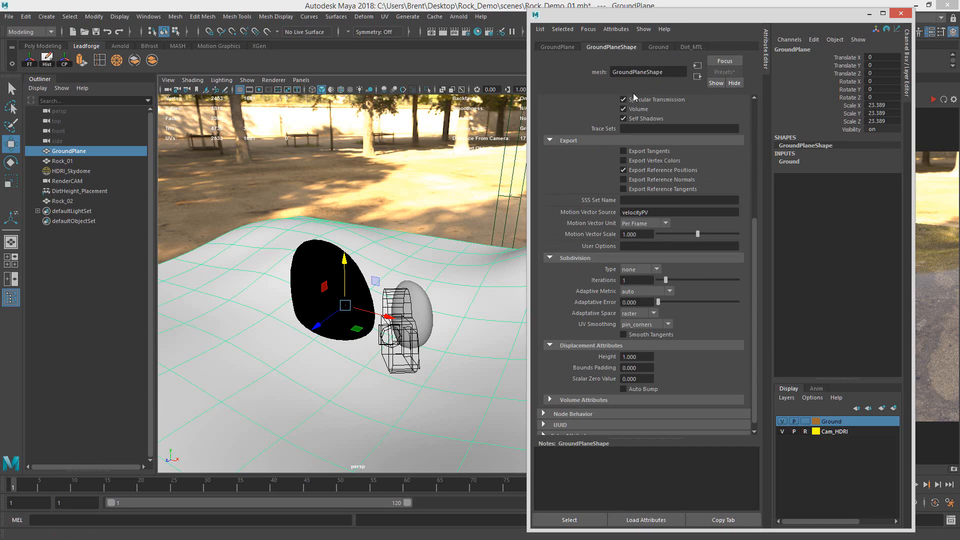
{"action": "left_click_drag", "start_coordinate": [756, 243], "coordinate": [757, 150]}
{"action": "scroll", "coordinate": [677, 126], "scroll_direction": "up", "scroll_amount": 3}
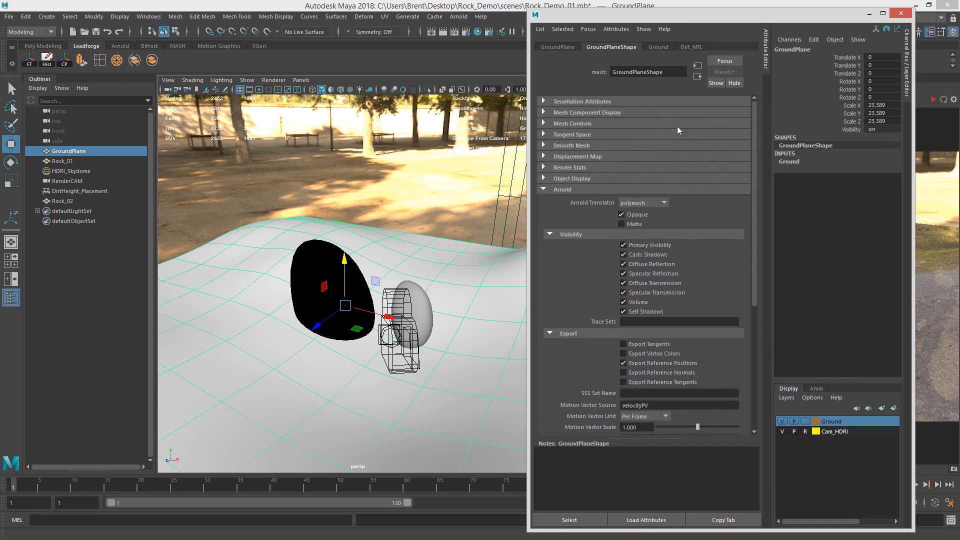
{"action": "left_click", "coordinate": [543, 189]}
{"action": "left_click", "coordinate": [549, 192]}
{"action": "left_click", "coordinate": [545, 187]}
{"action": "left_click", "coordinate": [547, 191]}
{"action": "left_click_drag", "start_coordinate": [753, 149], "coordinate": [769, 297]}
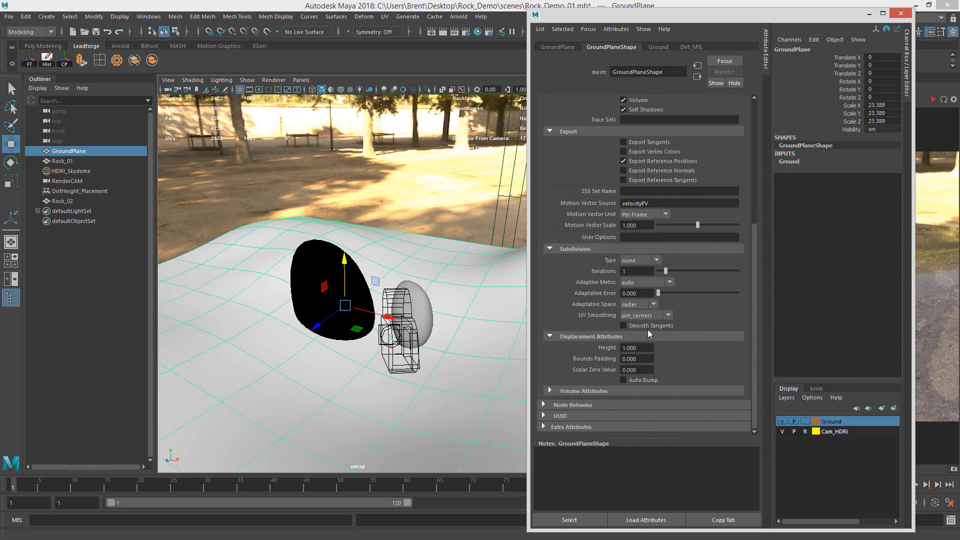
Step: Set GroundPlaneShape's Arnold subdivision type to catclark with 3 iterations
{"action": "left_click", "coordinate": [629, 264]}
{"action": "left_click", "coordinate": [646, 282]}
{"action": "left_click", "coordinate": [632, 271]}
{"action": "type", "text": "3"}
{"action": "key", "text": "Return"}
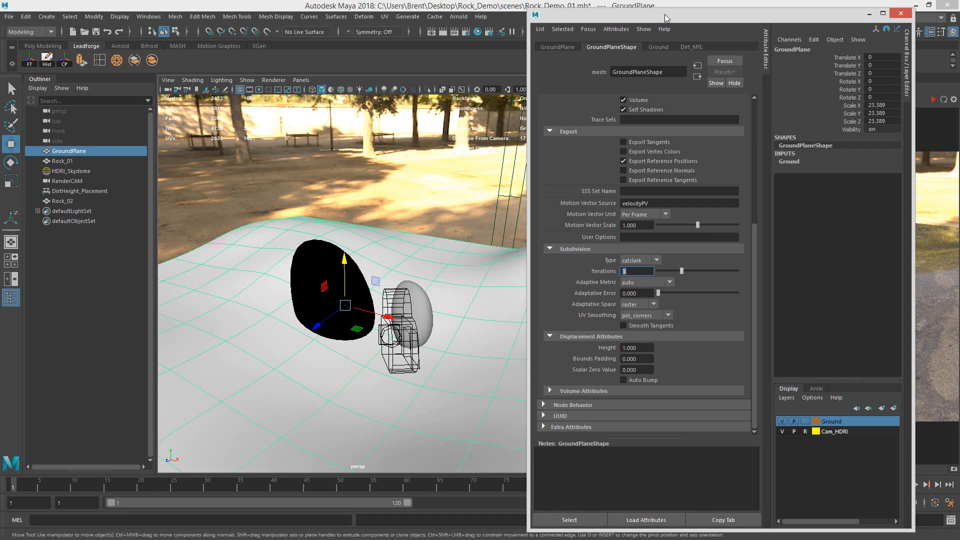
Step: Move the attribute window clear of the Arnold RenderView and re-render the scene with the subdivided ground
{"action": "left_click_drag", "start_coordinate": [665, 14], "coordinate": [207, 20]}
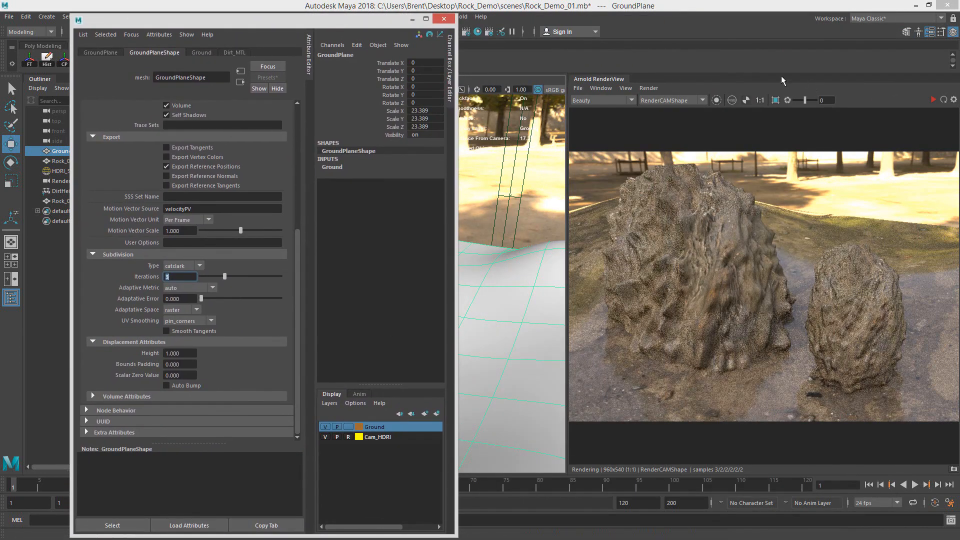
{"action": "left_click", "coordinate": [648, 88]}
{"action": "left_click", "coordinate": [720, 156]}
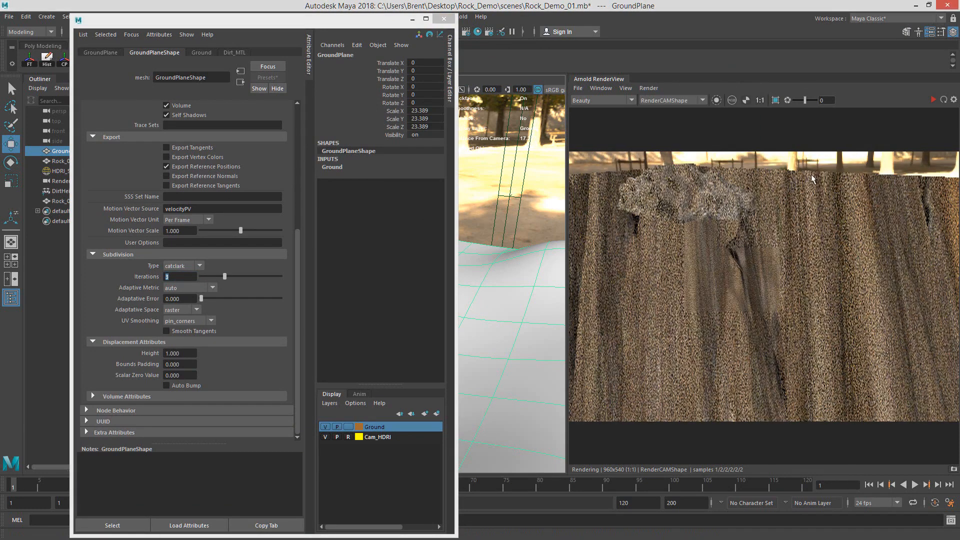
Step: Set the ground plane's displacement height to 0.1 and re-render the scene
{"action": "left_click", "coordinate": [188, 353]}
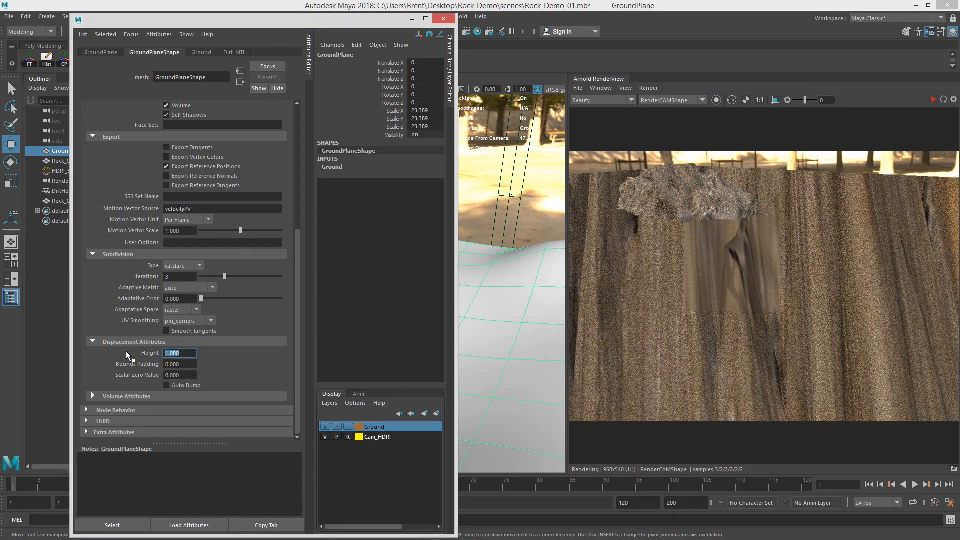
{"action": "type", "text": "0.1"}
{"action": "key", "text": "Return"}
{"action": "left_click", "coordinate": [650, 88]}
{"action": "left_click", "coordinate": [675, 161]}
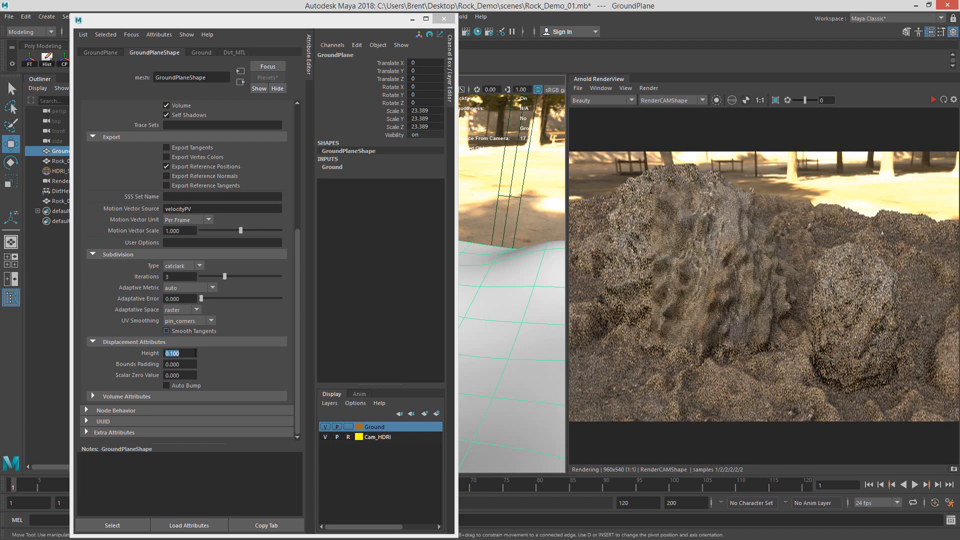
Step: Set the ground plane's displacement height to 0.05 and re-render the scene
{"action": "left_click", "coordinate": [106, 347]}
{"action": "type", "text": "0.05"}
{"action": "key", "text": "Return"}
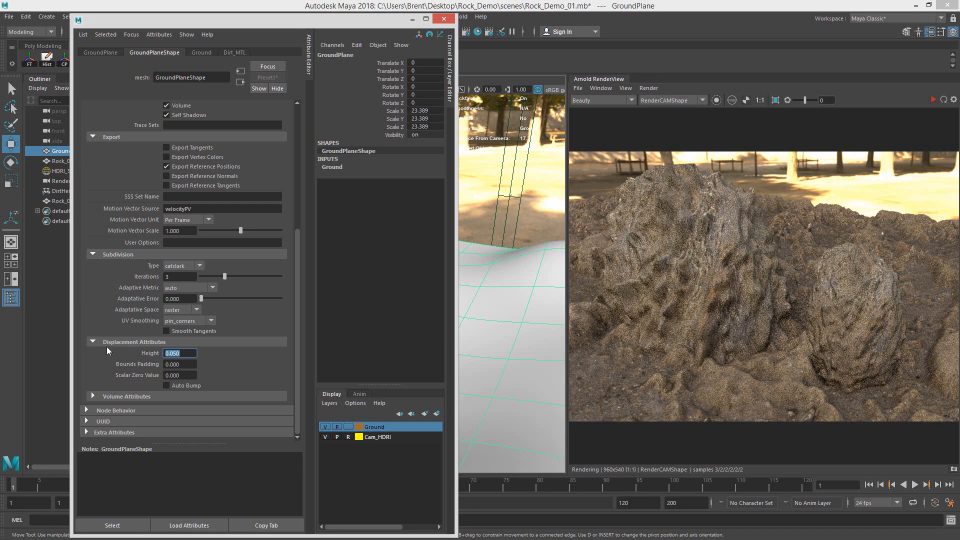
{"action": "left_click", "coordinate": [934, 99]}
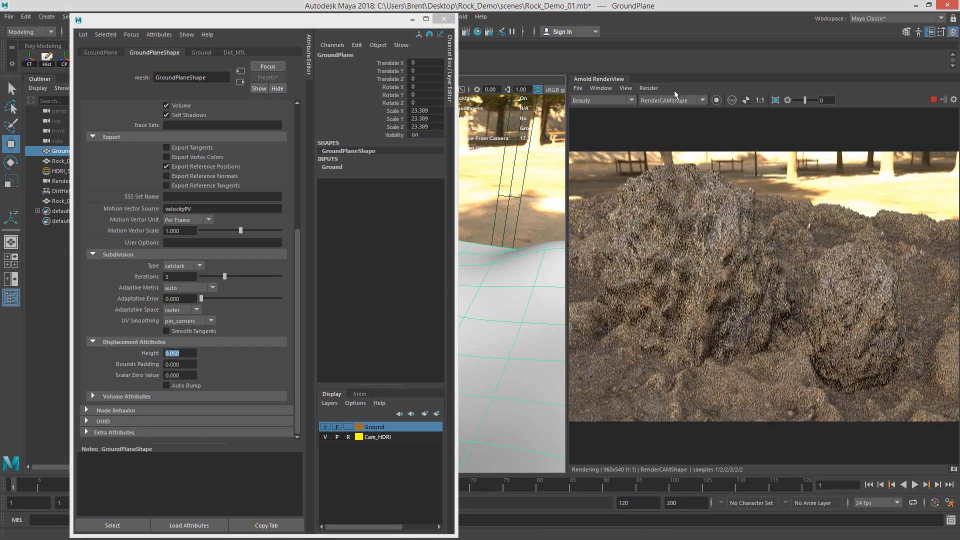
{"action": "left_click", "coordinate": [649, 88]}
{"action": "left_click", "coordinate": [692, 160]}
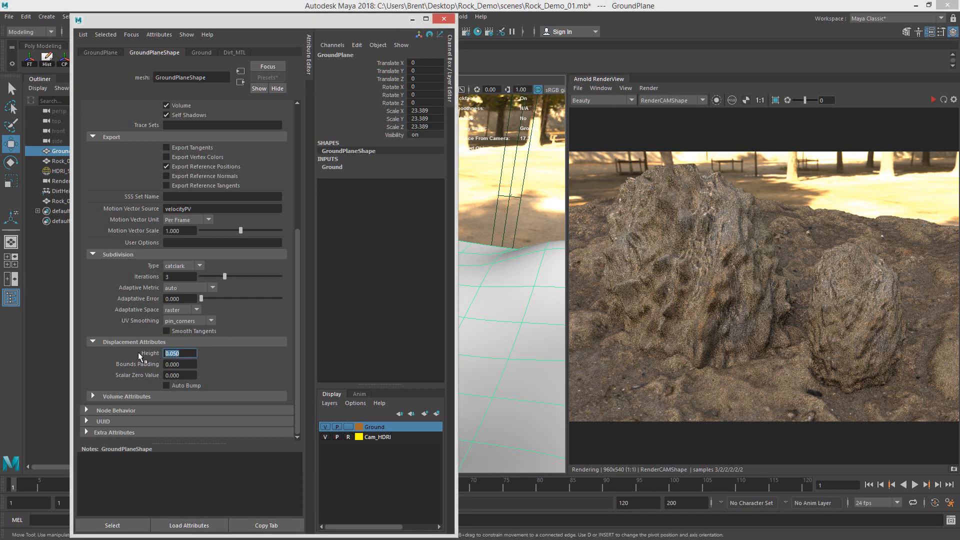
Step: Set the ground plane's displacement height to 0.02 and re-render the scene
{"action": "type", "text": "0.02"}
{"action": "key", "text": "Return"}
{"action": "left_click", "coordinate": [649, 88]}
{"action": "left_click", "coordinate": [687, 161]}
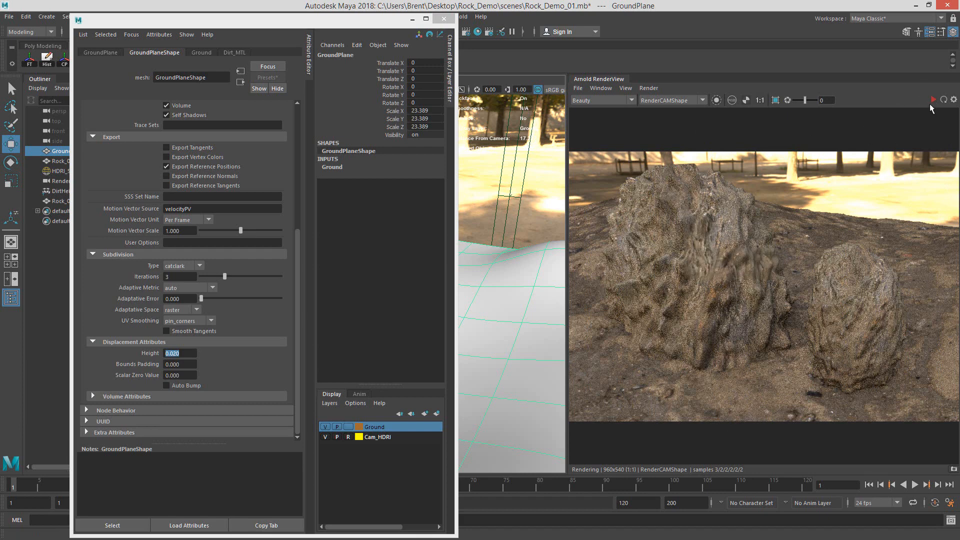
Step: Inspect the specular_direct and diffuse_direct passes in the render, return to Beauty, and briefly run the live render
{"action": "left_click", "coordinate": [608, 101]}
{"action": "left_click", "coordinate": [608, 128]}
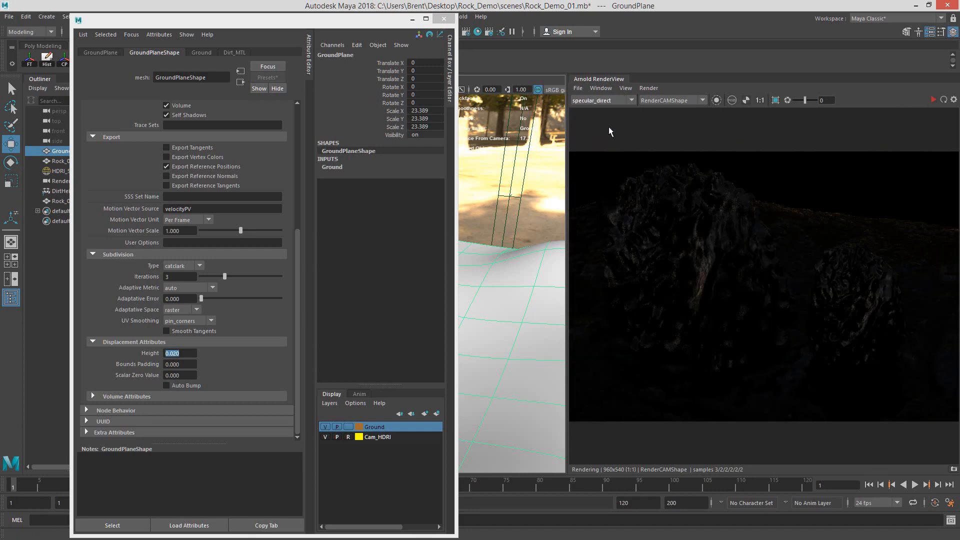
{"action": "left_click", "coordinate": [604, 103]}
{"action": "left_click", "coordinate": [603, 118]}
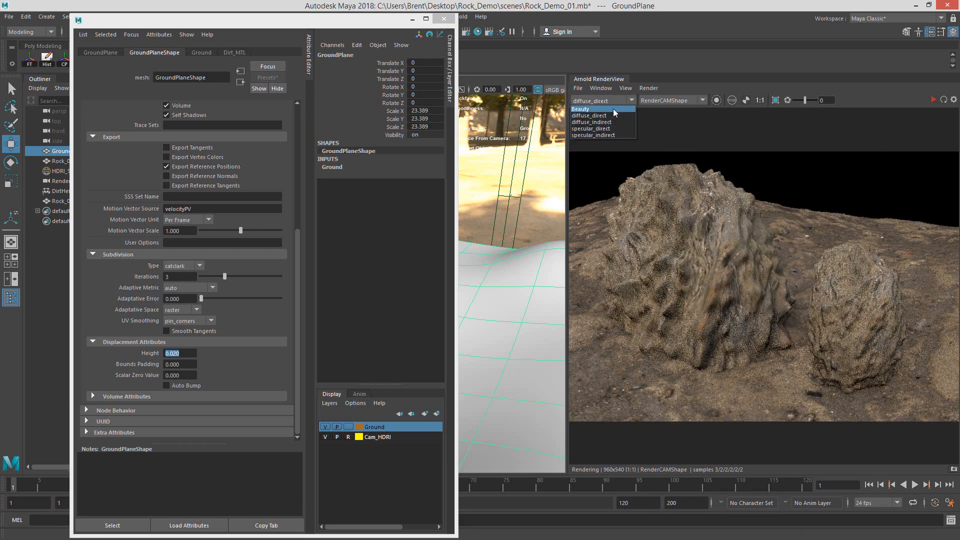
{"action": "left_click", "coordinate": [613, 109]}
{"action": "left_click", "coordinate": [932, 100]}
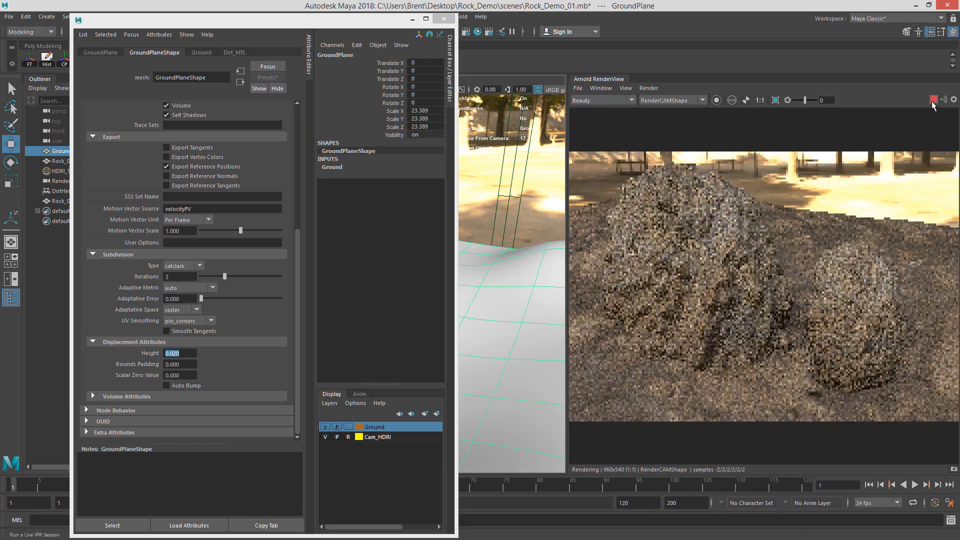
{"action": "left_click", "coordinate": [719, 205]}
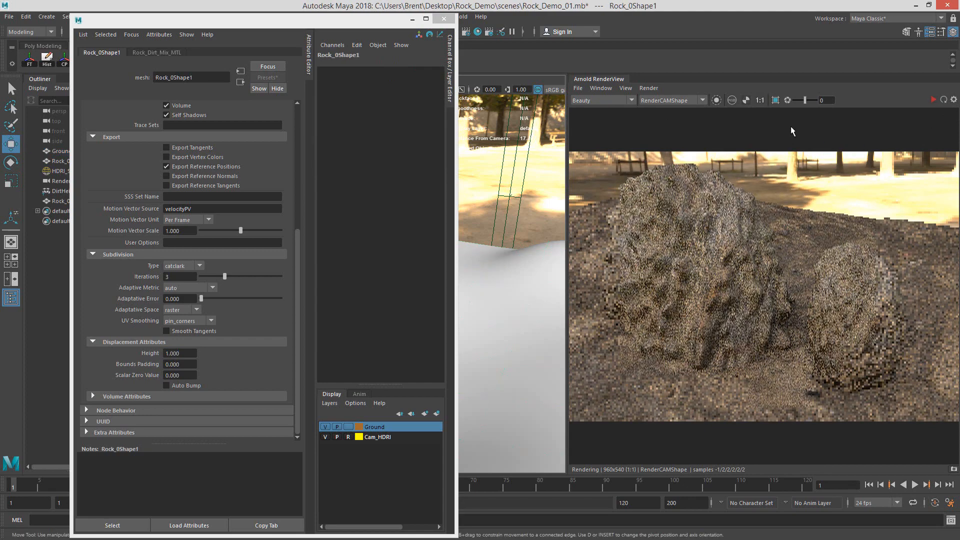
Step: Bring the Hypershade back into view and move the RockRough_dispBroad texture node away from Rock_Dirt_DispShader to free space between them
{"action": "left_click_drag", "start_coordinate": [293, 22], "coordinate": [344, 16]}
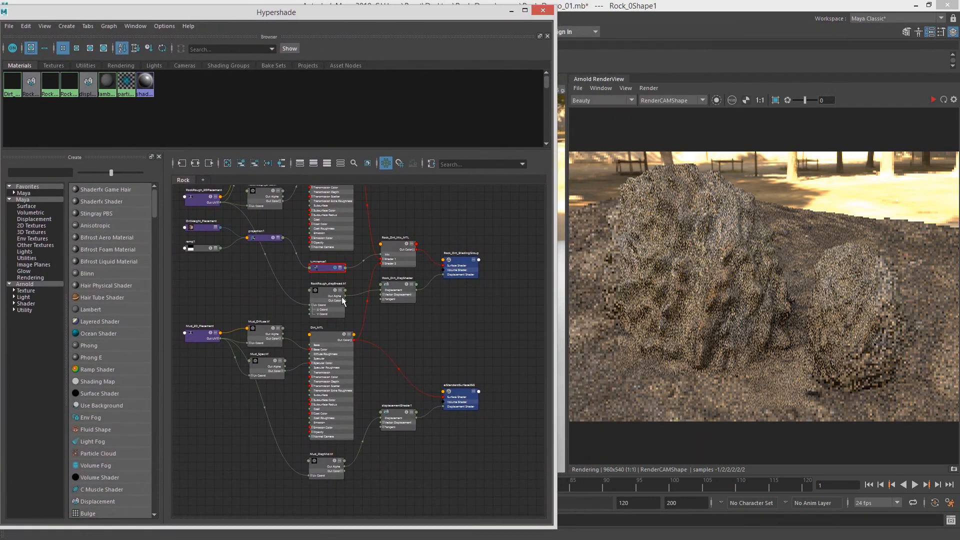
{"action": "right_click_drag", "start_coordinate": [336, 305], "coordinate": [368, 305], "text": "alt"}
{"action": "middle_click_drag", "start_coordinate": [212, 273], "coordinate": [331, 352], "text": "alt"}
{"action": "right_click_drag", "start_coordinate": [331, 352], "coordinate": [411, 337], "text": "alt"}
{"action": "middle_click_drag", "start_coordinate": [410, 336], "coordinate": [313, 294], "text": "alt"}
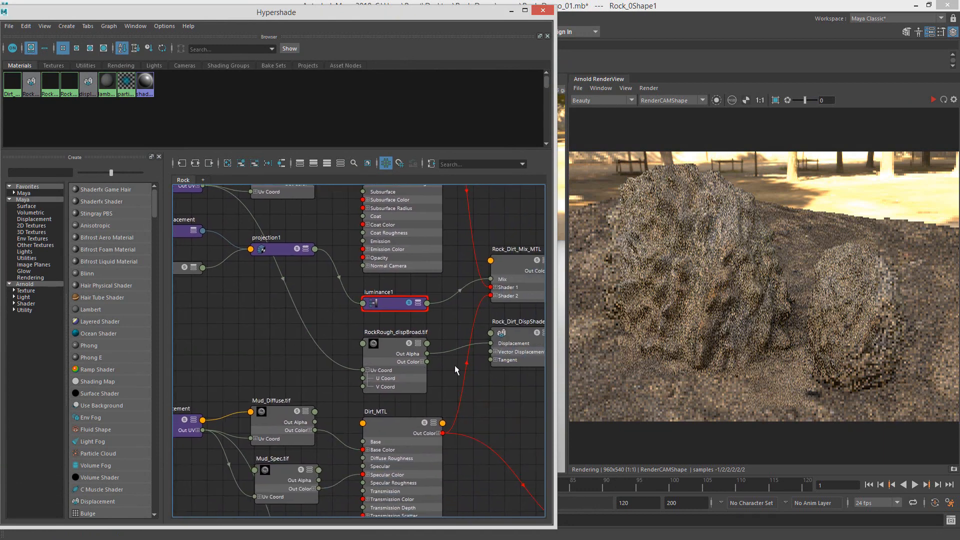
{"action": "middle_click_drag", "start_coordinate": [430, 367], "coordinate": [409, 369], "text": "alt"}
{"action": "left_click", "coordinate": [358, 349]}
{"action": "left_click_drag", "start_coordinate": [362, 350], "coordinate": [254, 340]}
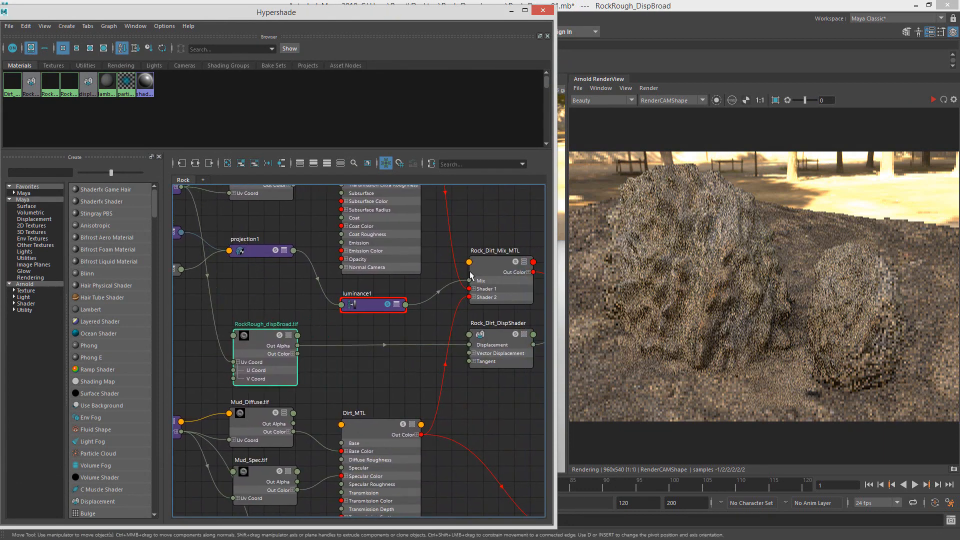
{"action": "left_click", "coordinate": [332, 331]}
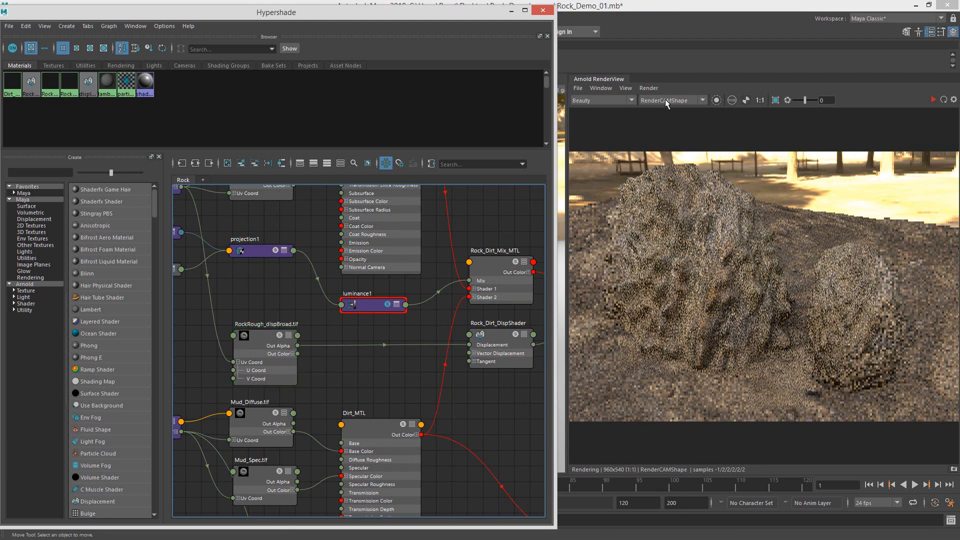
Step: Define a crop region around the large rock in the Arnold RenderView and adjust its corners to fit
{"action": "left_click", "coordinate": [776, 100]}
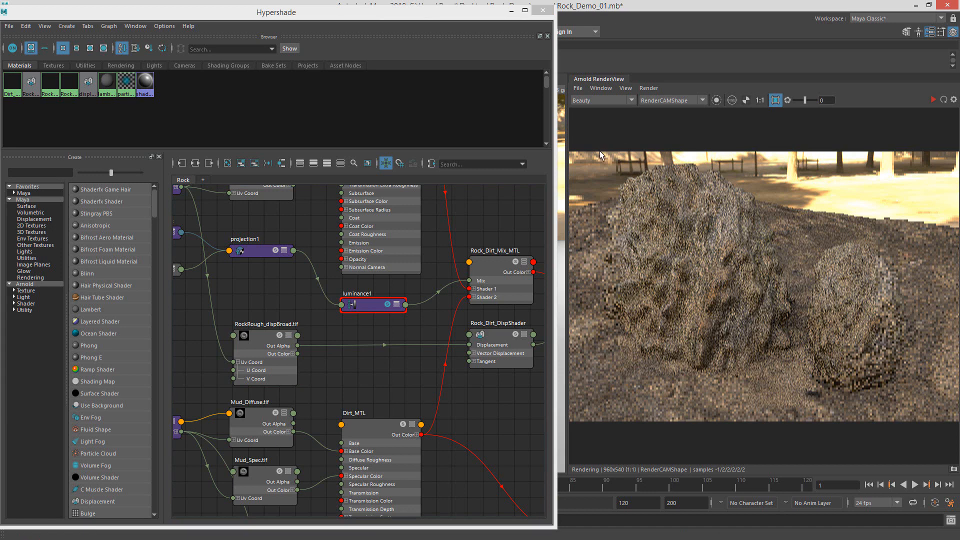
{"action": "left_click_drag", "start_coordinate": [597, 162], "coordinate": [812, 387]}
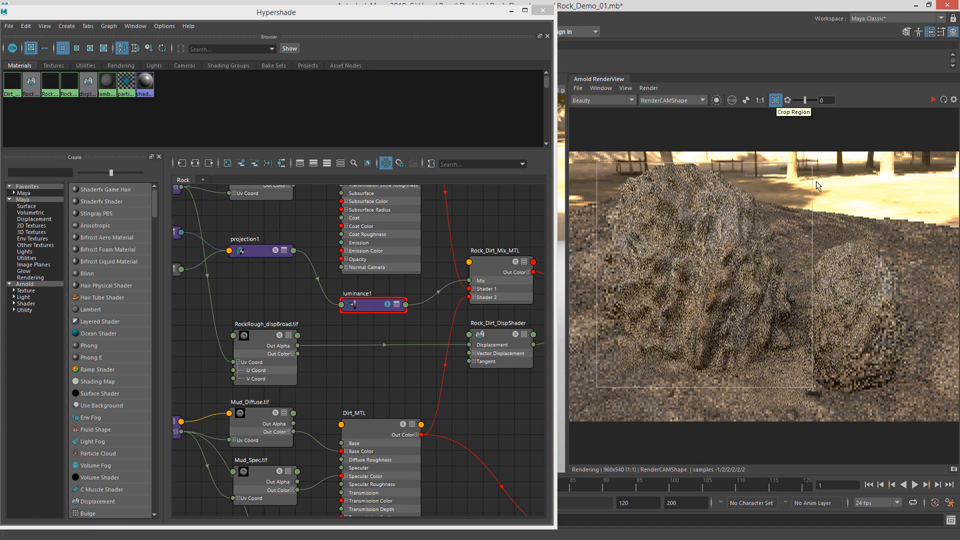
{"action": "left_click_drag", "start_coordinate": [812, 169], "coordinate": [799, 159]}
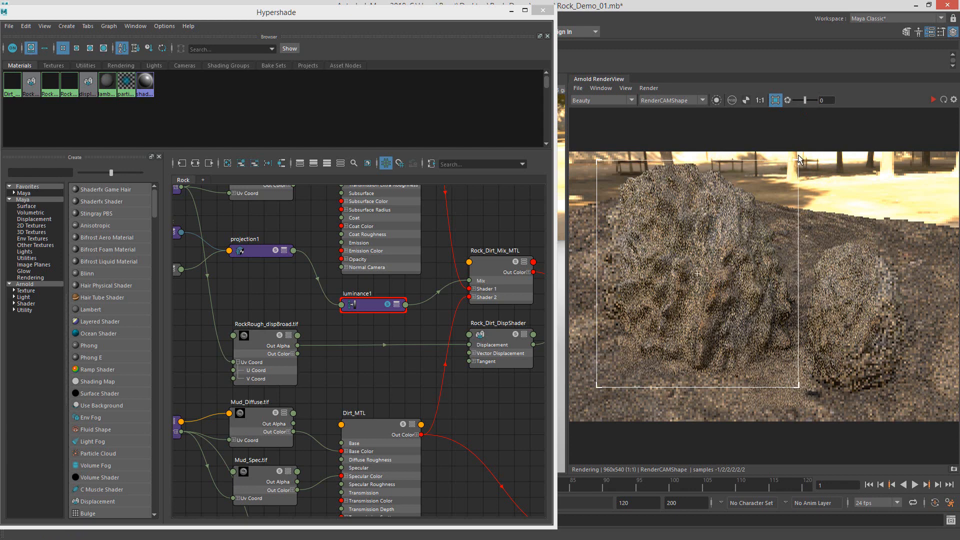
{"action": "left_click", "coordinate": [797, 388]}
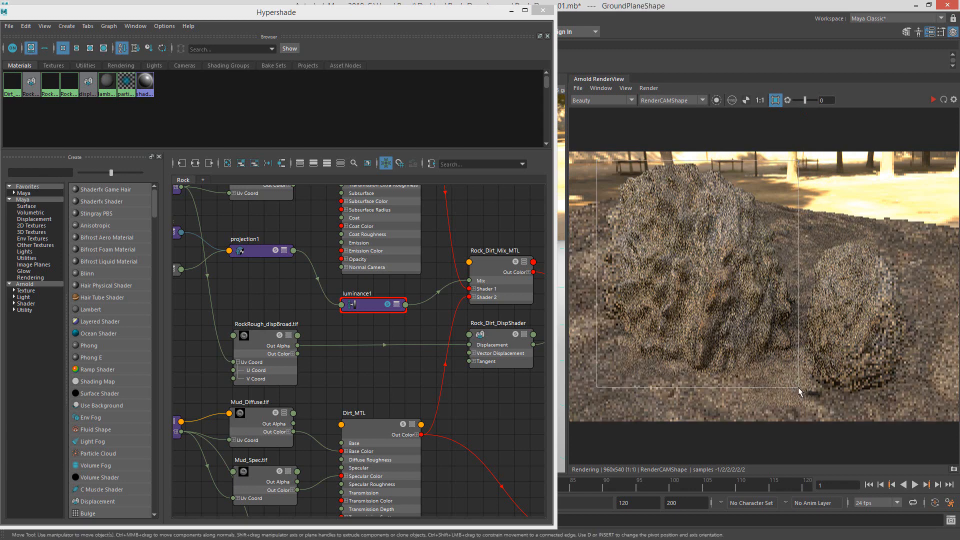
{"action": "left_click_drag", "start_coordinate": [798, 387], "coordinate": [795, 378]}
Step: Briefly render the cropped area and shrink the crop region to the upper part of the large rock
{"action": "left_click", "coordinate": [934, 100]}
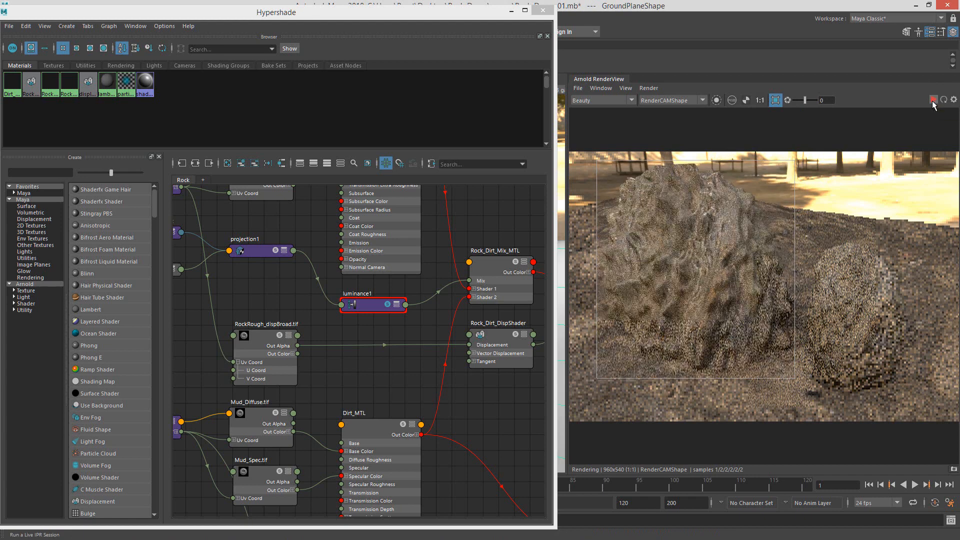
{"action": "left_click", "coordinate": [933, 100]}
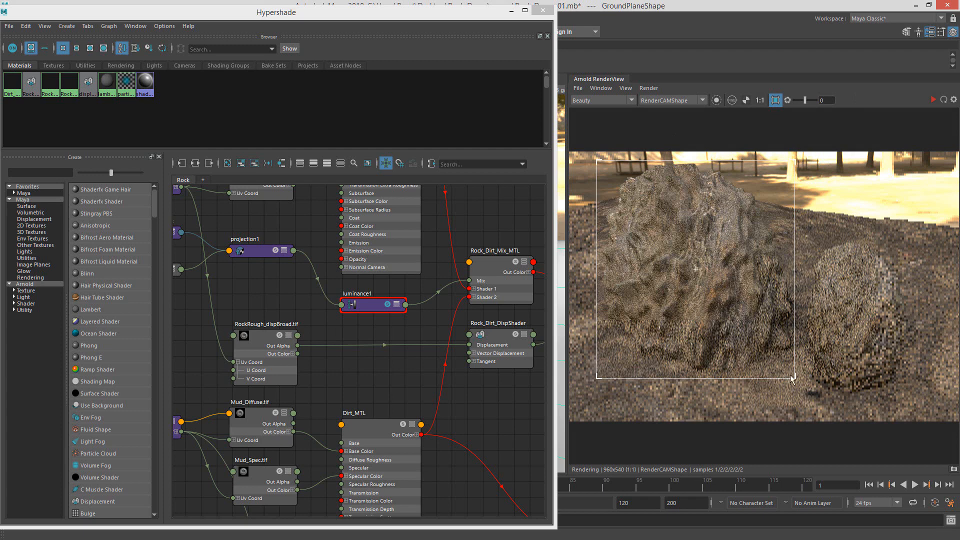
{"action": "left_click_drag", "start_coordinate": [786, 370], "coordinate": [719, 306]}
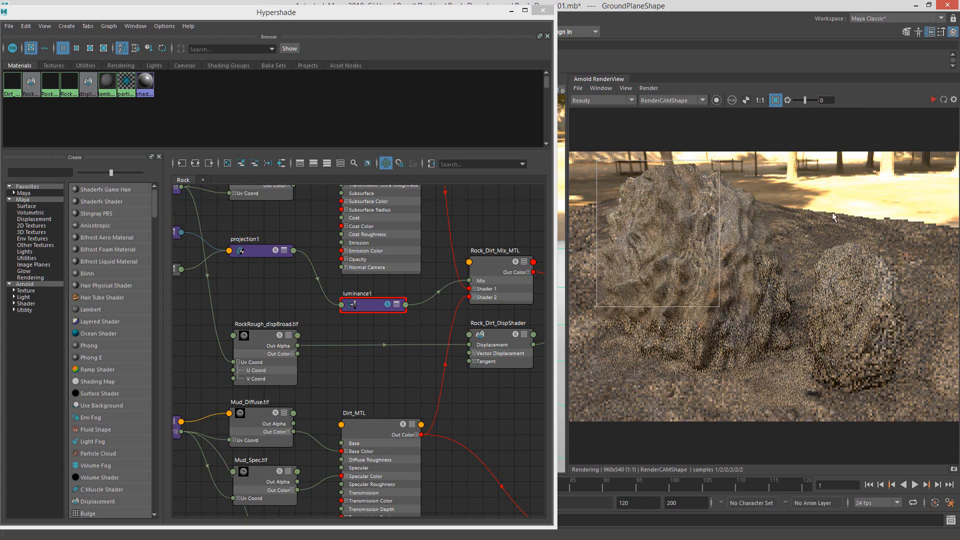
Step: Briefly render the cropped area, clear the crop region and redraw it over the upper part of the large rock
{"action": "left_click", "coordinate": [933, 100]}
{"action": "scroll", "coordinate": [818, 415], "scroll_direction": "down", "scroll_amount": 1}
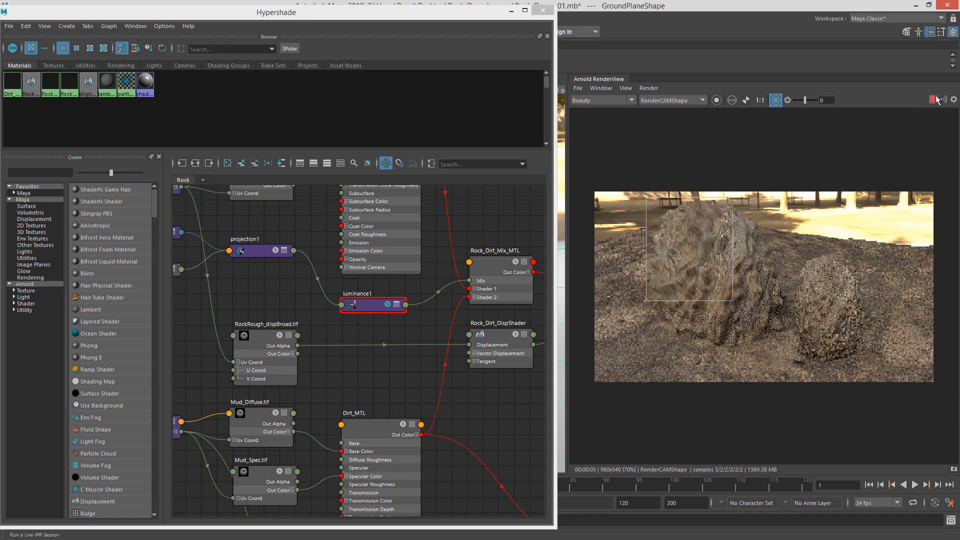
{"action": "left_click", "coordinate": [775, 100]}
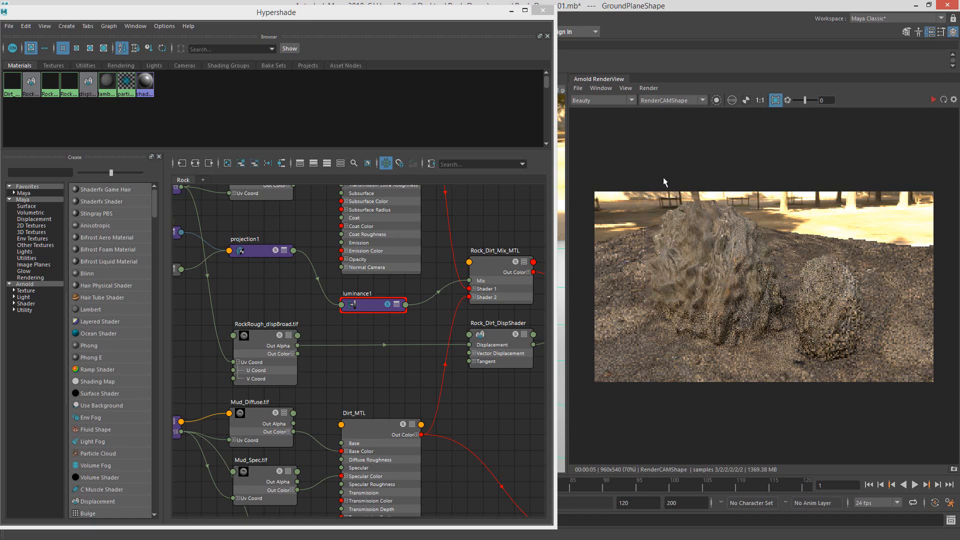
{"action": "left_click_drag", "start_coordinate": [636, 209], "coordinate": [722, 287]}
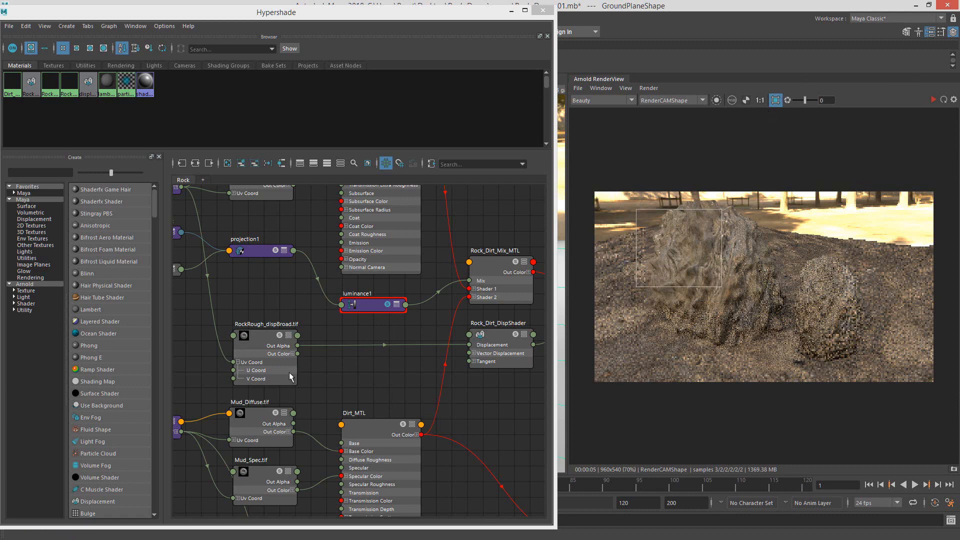
Step: Create an aiRange node beside the RockRough_dispBroad texture and connect the texture's Out Color to the node's Input
{"action": "scroll", "coordinate": [292, 357], "scroll_direction": "up", "scroll_amount": 1}
{"action": "middle_click_drag", "start_coordinate": [354, 363], "coordinate": [377, 368], "text": "alt"}
{"action": "left_click_drag", "start_coordinate": [287, 342], "coordinate": [280, 338]}
{"action": "left_click", "coordinate": [350, 355]}
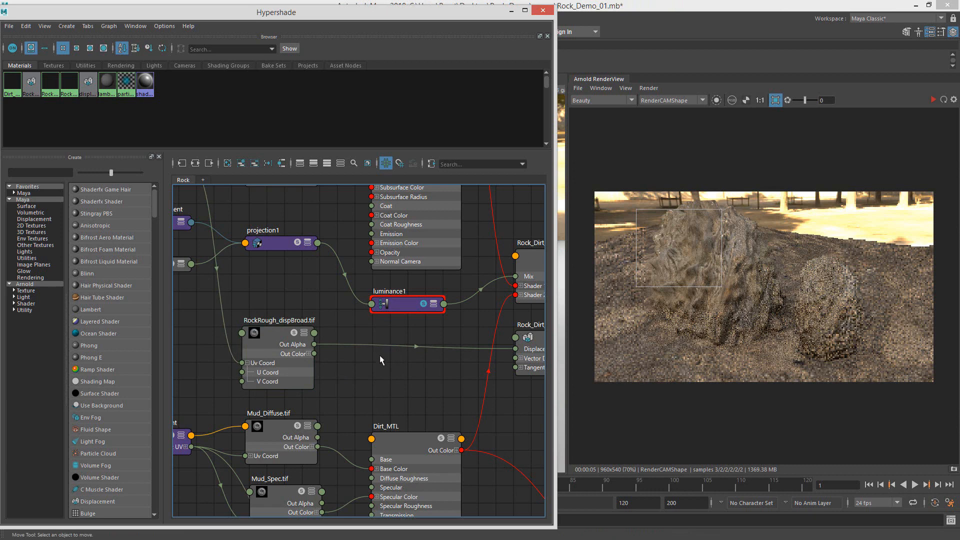
{"action": "key", "text": "Tab"}
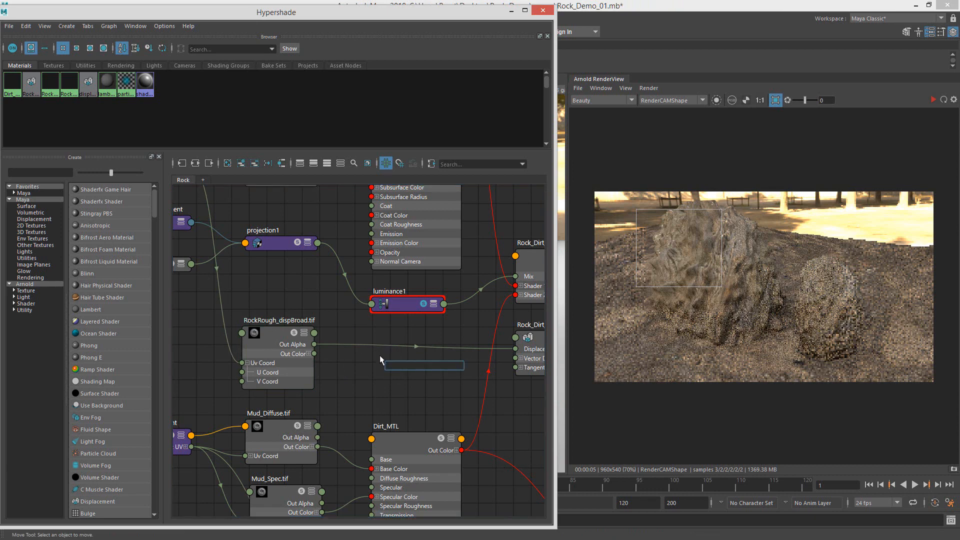
{"action": "type", "text": "aiRange"}
{"action": "key", "text": "Return"}
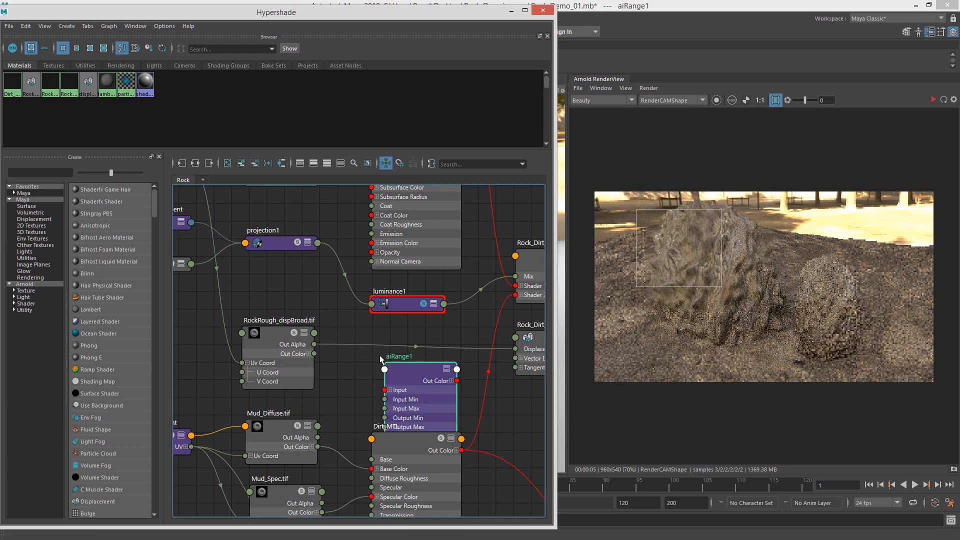
{"action": "left_click_drag", "start_coordinate": [426, 387], "coordinate": [378, 349]}
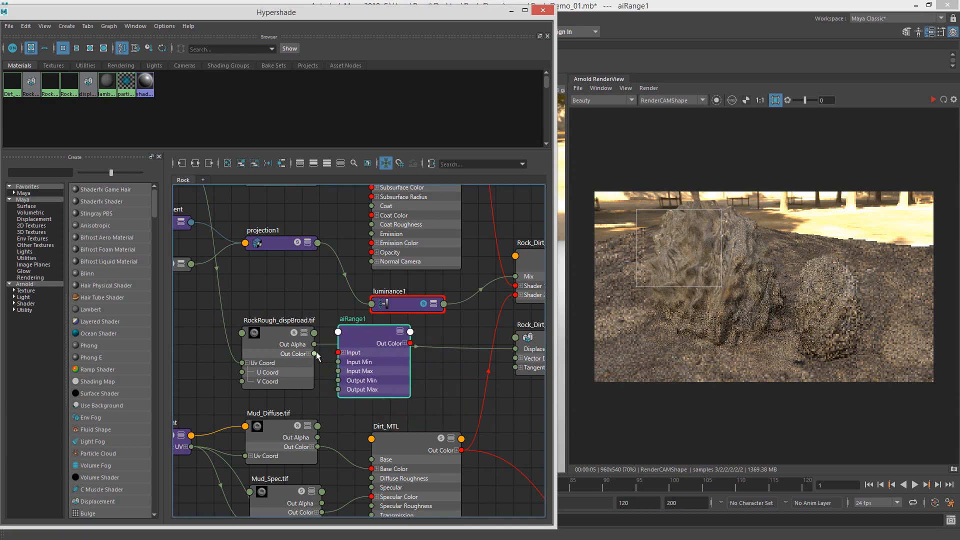
{"action": "mouse_move", "coordinate": [353, 337]}
{"action": "left_mouse_down"}
{"action": "mouse_move", "coordinate": [314, 275]}
{"action": "mouse_move", "coordinate": [337, 284]}
{"action": "mouse_move", "coordinate": [335, 362]}
{"action": "mouse_move", "coordinate": [425, 347]}
{"action": "mouse_move", "coordinate": [360, 337]}
{"action": "left_mouse_up"}
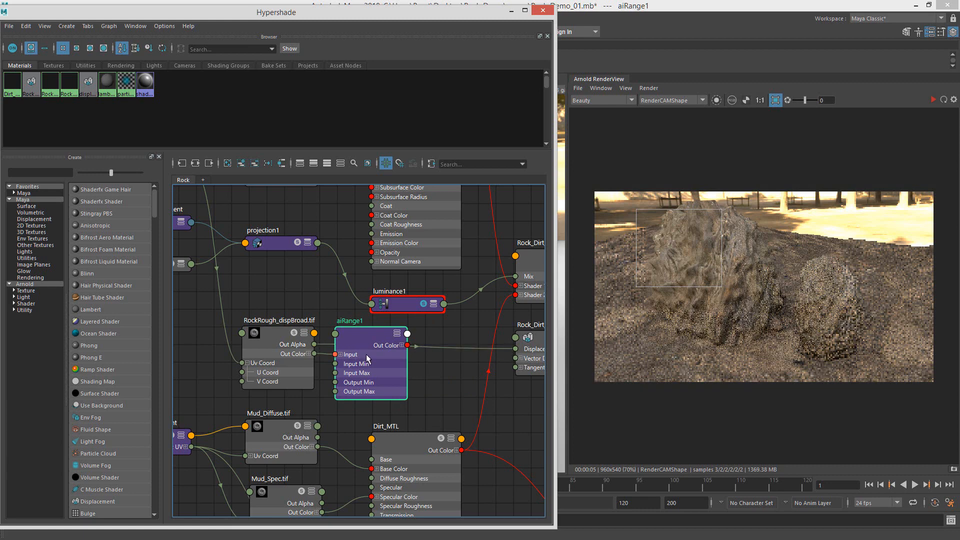
{"action": "left_click_drag", "start_coordinate": [373, 337], "coordinate": [351, 334]}
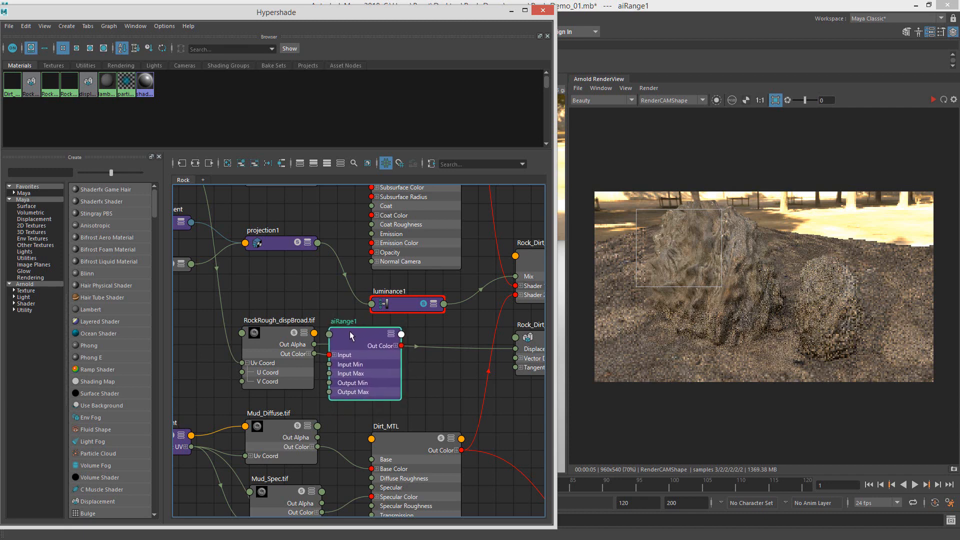
Step: Rename the aiRange node as RockRough_Levels and move the attribute window off the RenderView
{"action": "left_click_drag", "start_coordinate": [959, 18], "coordinate": [758, 20]}
{"action": "left_click_drag", "start_coordinate": [691, 74], "coordinate": [622, 66]}
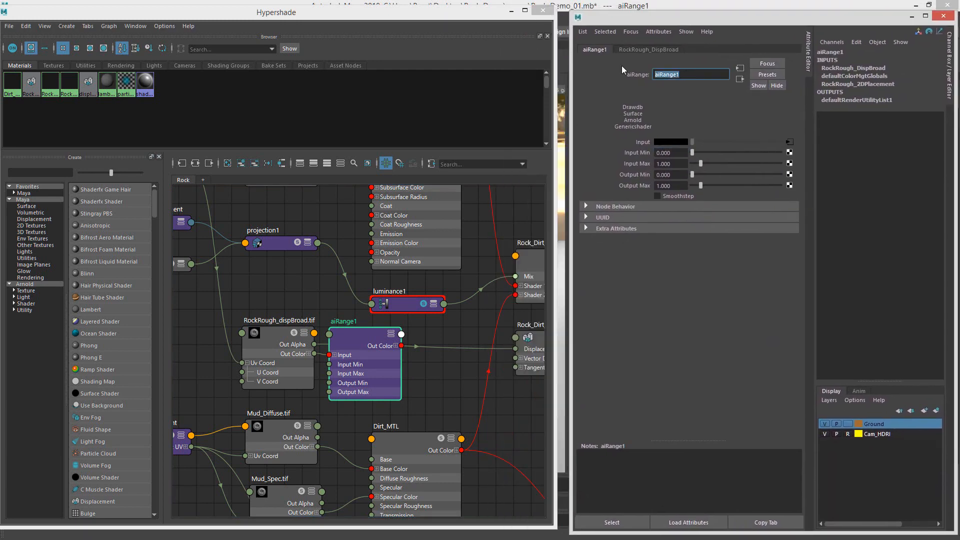
{"action": "type", "text": "RockRough_Levels"}
{"action": "key", "text": "Return"}
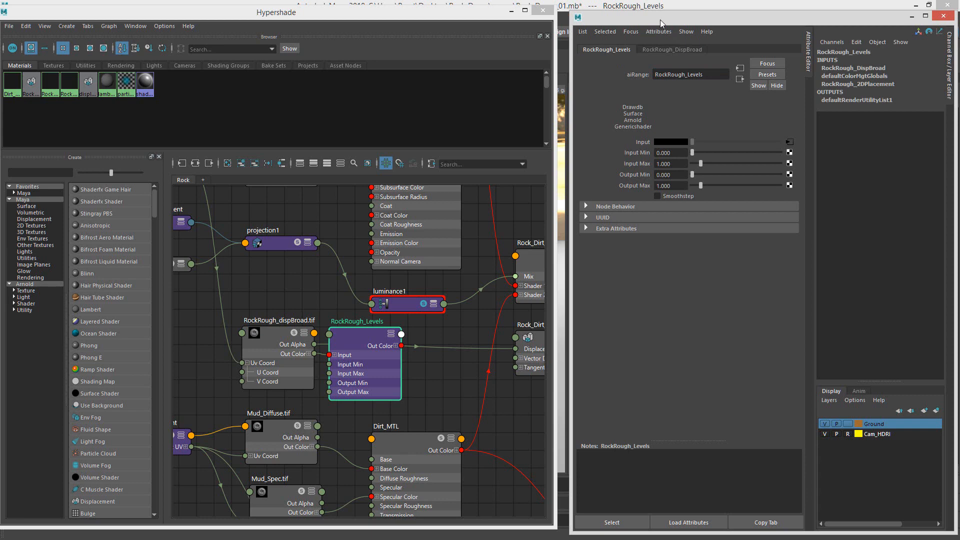
{"action": "left_click_drag", "start_coordinate": [668, 19], "coordinate": [959, 19]}
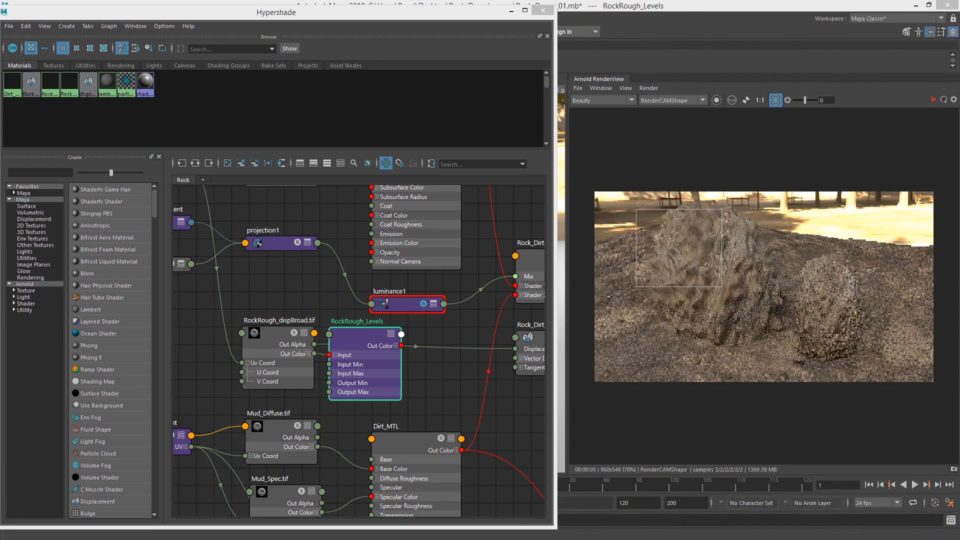
Step: Create a luminance node beside RockRough_Levels and connect the Out Color of RockRough_Levels to its Value
{"action": "middle_click_drag", "start_coordinate": [443, 336], "coordinate": [440, 341], "text": "alt"}
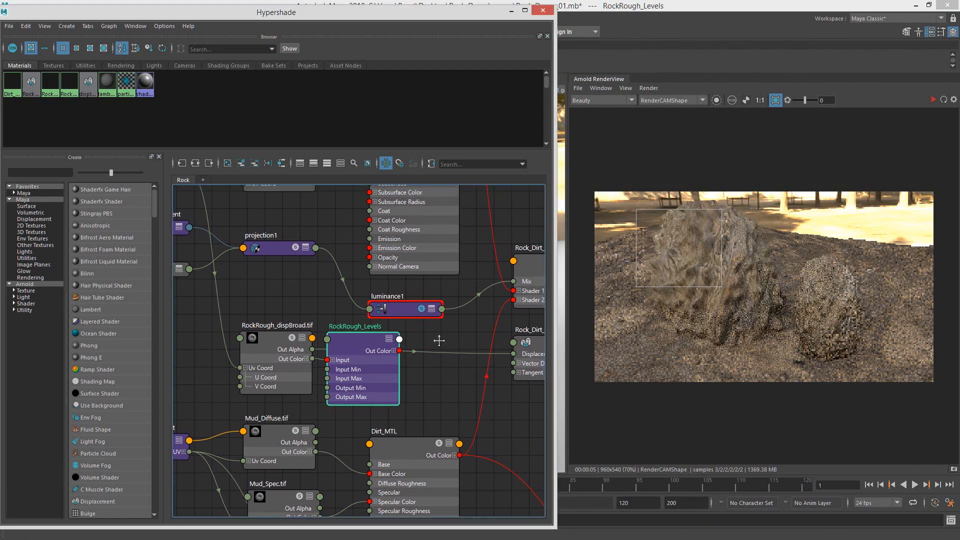
{"action": "left_click_drag", "start_coordinate": [357, 342], "coordinate": [353, 342]}
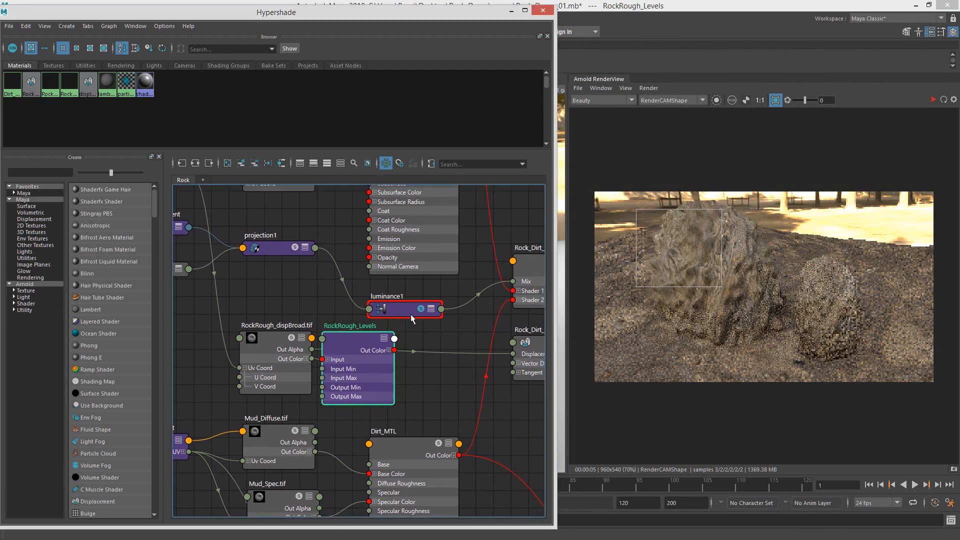
{"action": "key", "text": "Tab"}
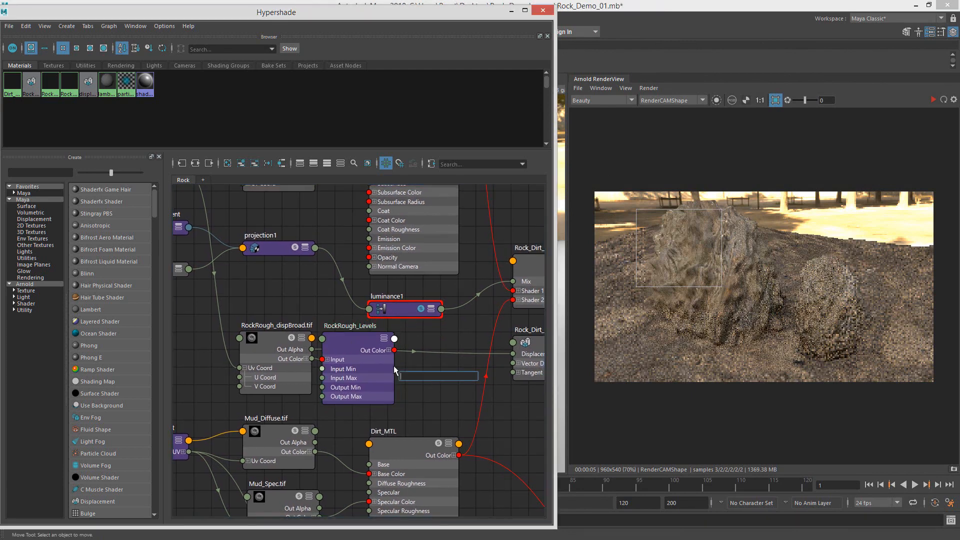
{"action": "type", "text": "lum"}
{"action": "key", "text": "Down"}
{"action": "key", "text": "Return"}
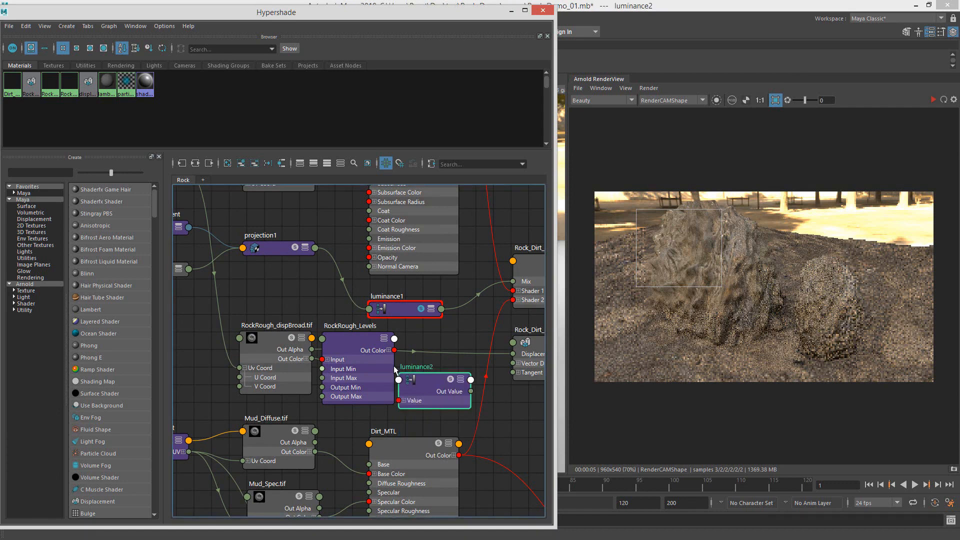
{"action": "mouse_move", "coordinate": [421, 384]}
{"action": "left_mouse_down"}
{"action": "mouse_move", "coordinate": [422, 375]}
{"action": "mouse_move", "coordinate": [384, 411]}
{"action": "mouse_move", "coordinate": [409, 393]}
{"action": "left_mouse_up"}
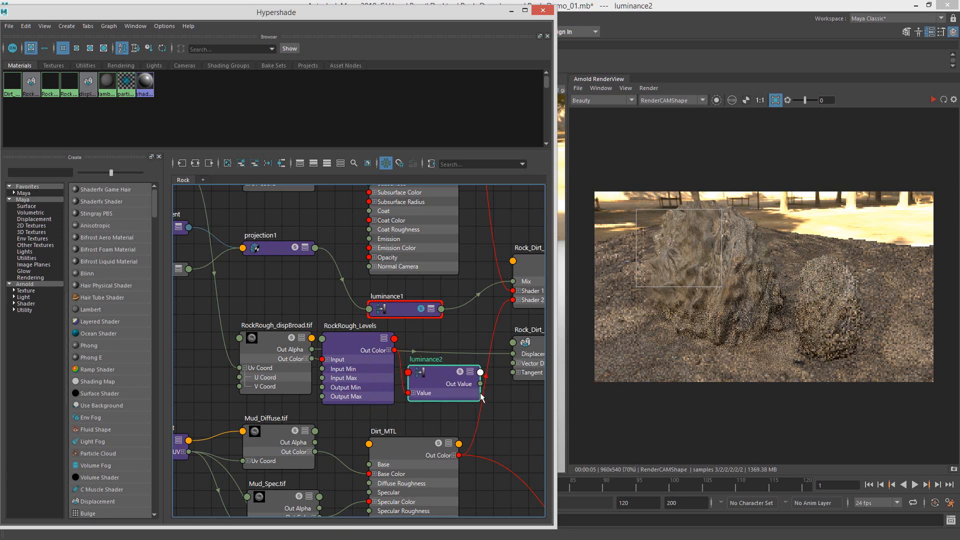
{"action": "left_click_drag", "start_coordinate": [377, 343], "coordinate": [376, 342]}
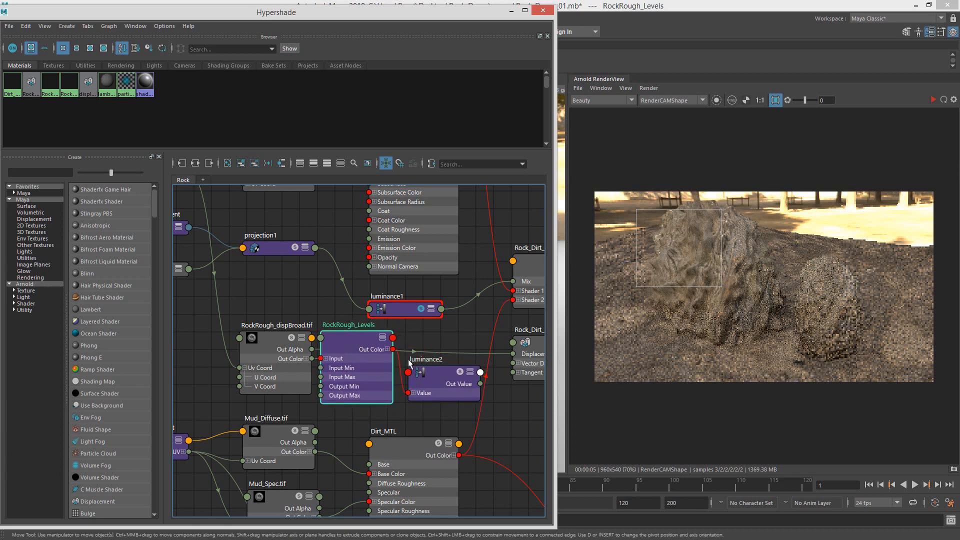
Step: Rename the new luminance node as RoughRoughDisp_LUM and move the attribute window off the RenderView
{"action": "left_click", "coordinate": [438, 383]}
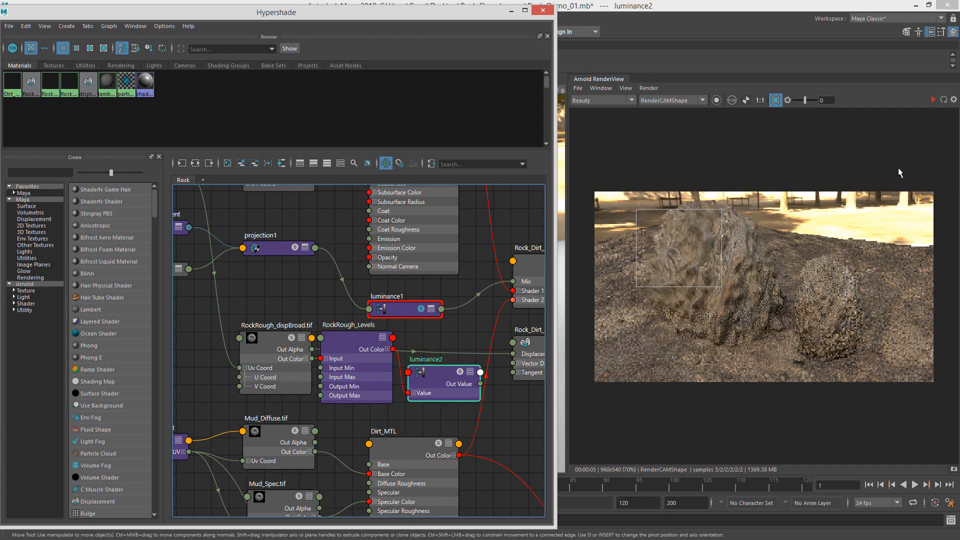
{"action": "key", "text": "ctrl+a"}
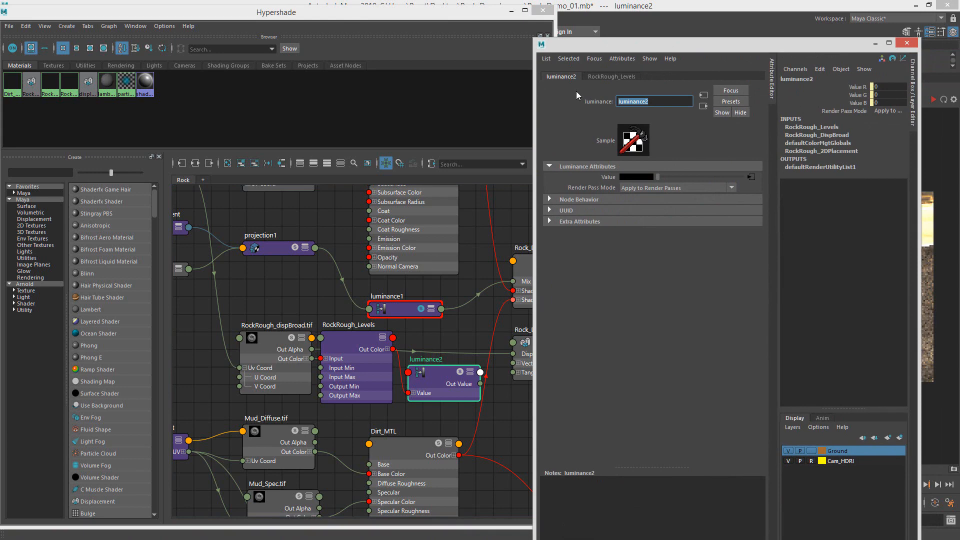
{"action": "type", "text": "RoughRough_Lum"}
{"action": "key", "text": "BackSpace"}
{"action": "key", "text": "BackSpace"}
{"action": "key", "text": "BackSpace"}
{"action": "key", "text": "BackSpace"}
{"action": "type", "text": "Disp_LUM"}
{"action": "key", "text": "Return"}
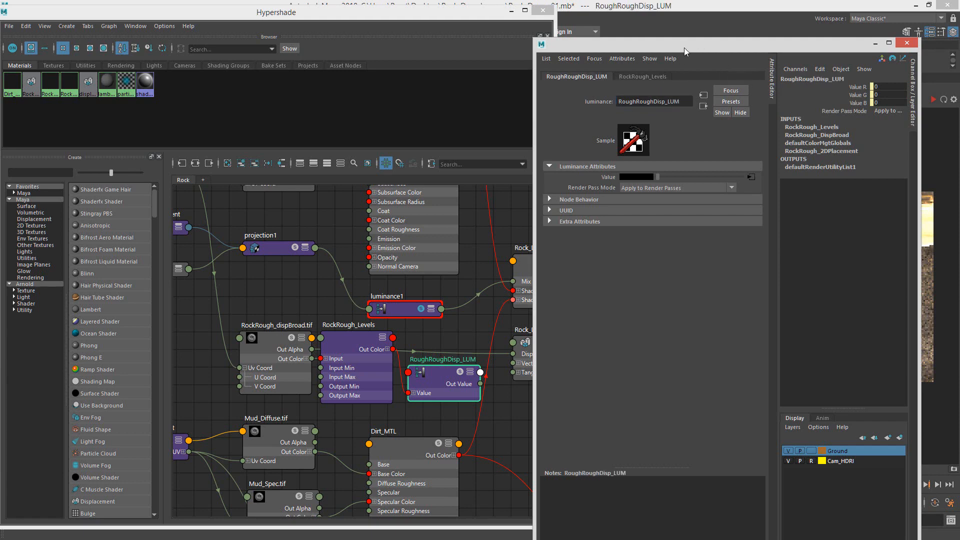
{"action": "left_click_drag", "start_coordinate": [684, 48], "coordinate": [959, 47]}
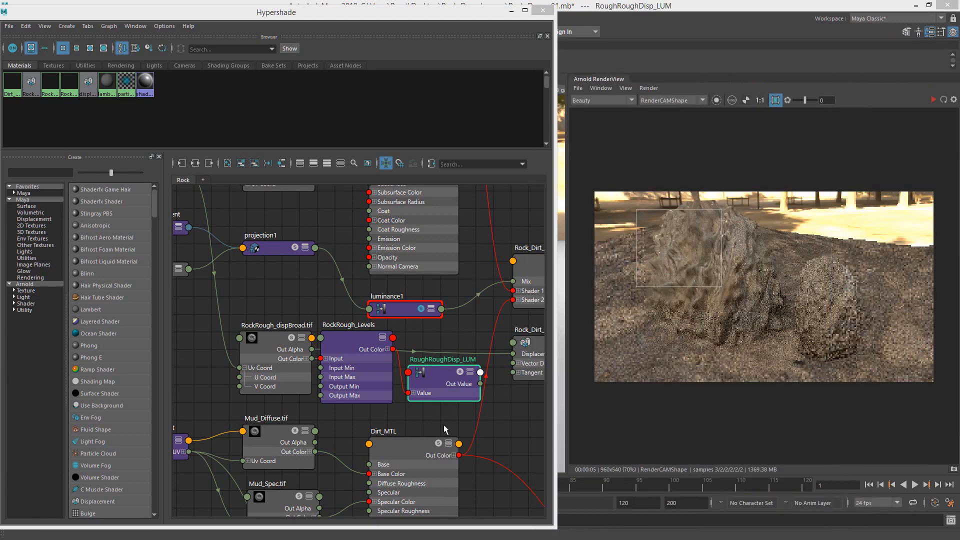
Step: Connect the Out Value of RoughRoughDisp_LUM to the Displacement of Rock_Dirt_DispShader and align the luminance node between its neighbours
{"action": "middle_click_drag", "start_coordinate": [477, 359], "coordinate": [411, 384], "text": "alt"}
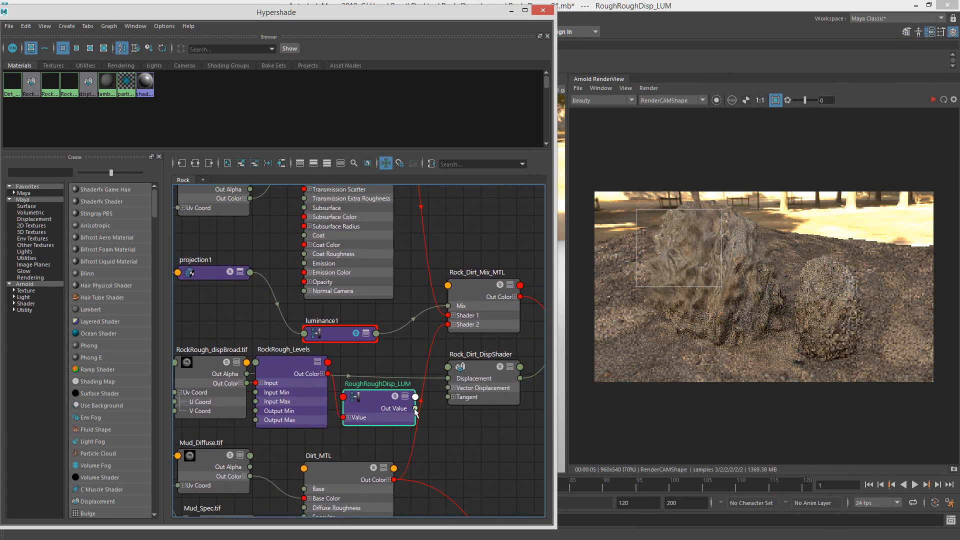
{"action": "left_click_drag", "start_coordinate": [415, 409], "coordinate": [441, 438]}
{"action": "left_click_drag", "start_coordinate": [410, 403], "coordinate": [448, 379]}
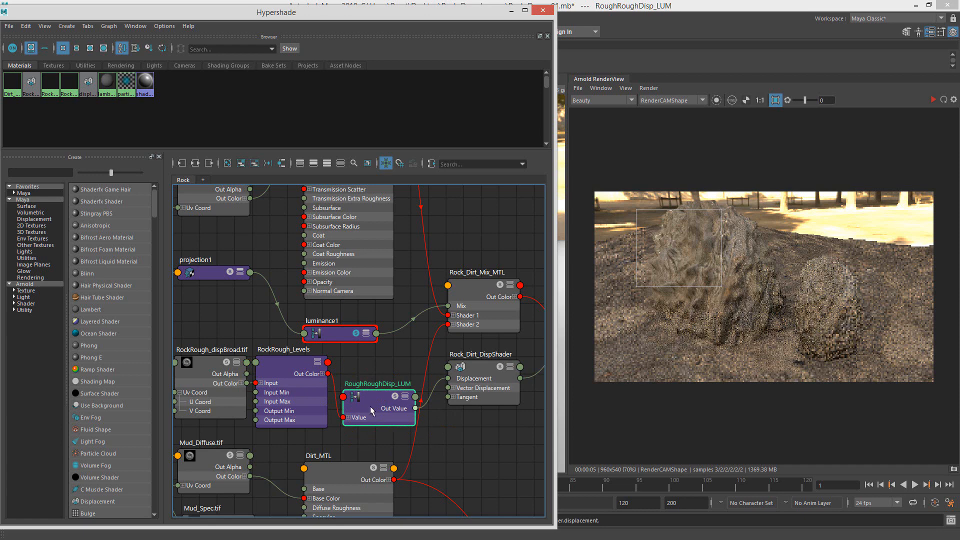
{"action": "left_click_drag", "start_coordinate": [370, 406], "coordinate": [369, 375]}
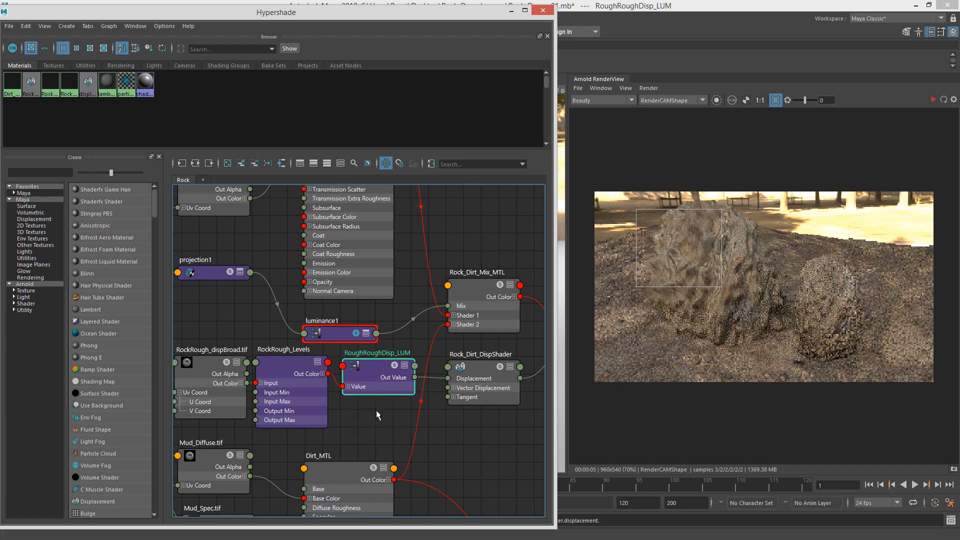
Step: Collapse the RoughRoughDisp_LUM and RockRough_Levels nodes and stack the luminance node directly beneath RockRough_Levels
{"action": "key", "text": "1"}
{"action": "left_click", "coordinate": [302, 366]}
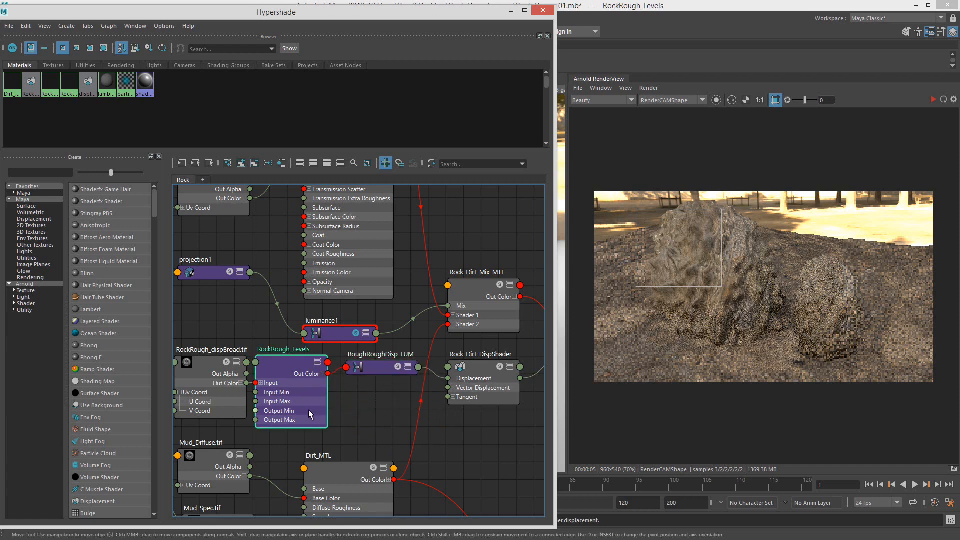
{"action": "key", "text": "1"}
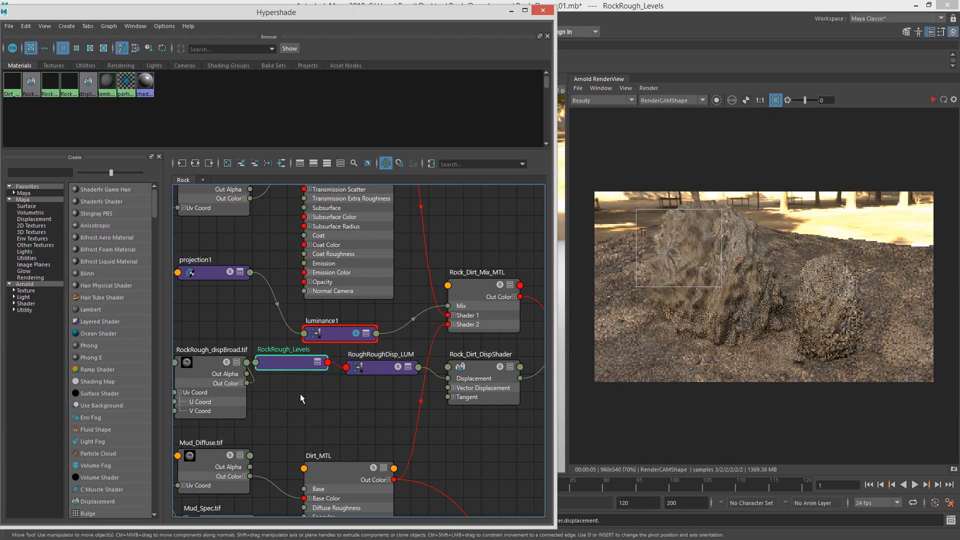
{"action": "middle_click_drag", "start_coordinate": [300, 394], "coordinate": [351, 391], "text": "alt"}
{"action": "left_click_drag", "start_coordinate": [338, 363], "coordinate": [348, 367]}
{"action": "left_click_drag", "start_coordinate": [420, 367], "coordinate": [343, 390]}
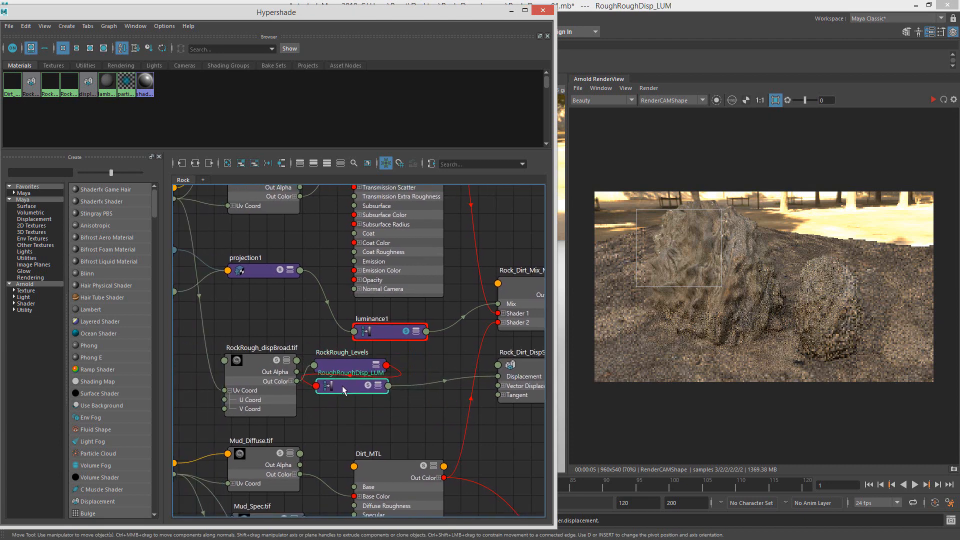
Step: Shift the RockRough_dispBroad texture slightly away from the stacked nodes and widen the gap between RockRough_Levels and RoughRoughDisp_LUM
{"action": "left_click", "coordinate": [391, 419]}
{"action": "scroll", "coordinate": [426, 409], "scroll_direction": "down", "scroll_amount": 2}
{"action": "left_click_drag", "start_coordinate": [280, 379], "coordinate": [274, 375]}
{"action": "left_click", "coordinate": [392, 403]}
{"action": "middle_click_drag", "start_coordinate": [384, 400], "coordinate": [420, 409], "text": "alt"}
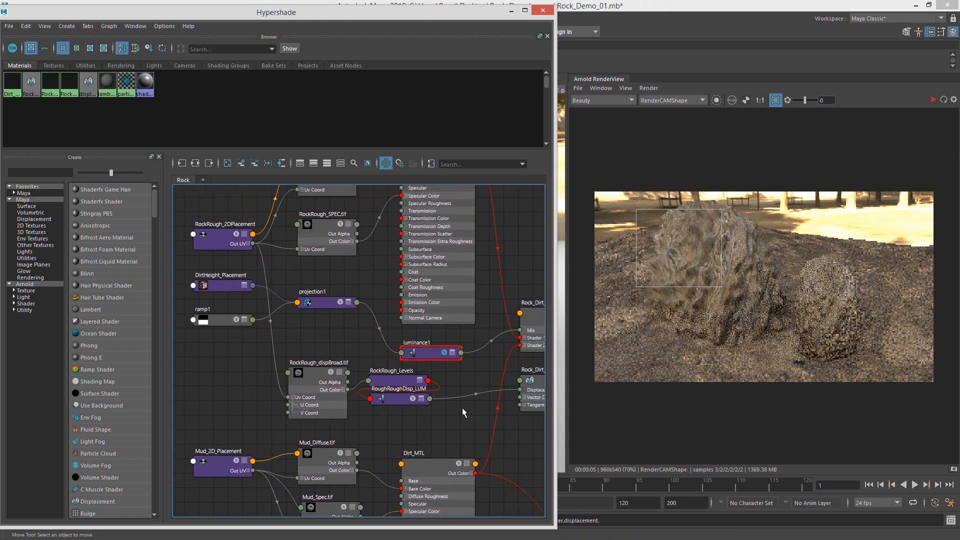
{"action": "left_click", "coordinate": [402, 380]}
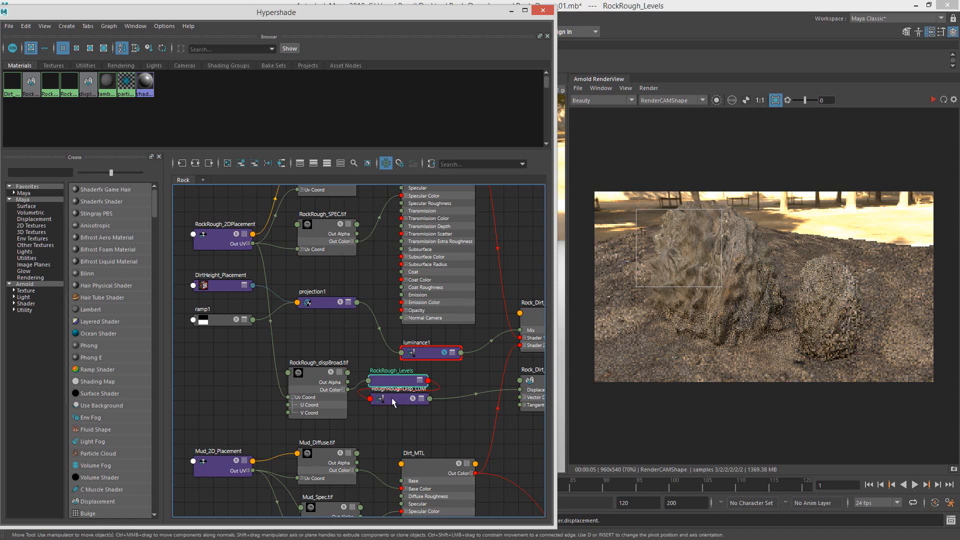
{"action": "left_click_drag", "start_coordinate": [395, 398], "coordinate": [396, 404]}
{"action": "left_click", "coordinate": [467, 374]}
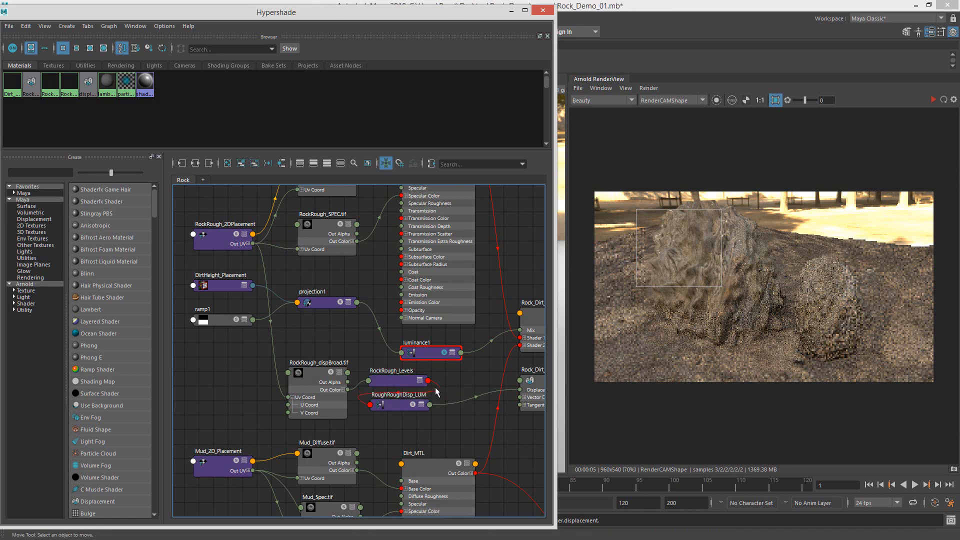
Step: Select RockRough_Levels and set the Arnold RenderView's debug shading to Basic for the cropped region
{"action": "right_click_drag", "start_coordinate": [414, 378], "coordinate": [444, 372], "text": "alt"}
{"action": "left_click", "coordinate": [403, 383]}
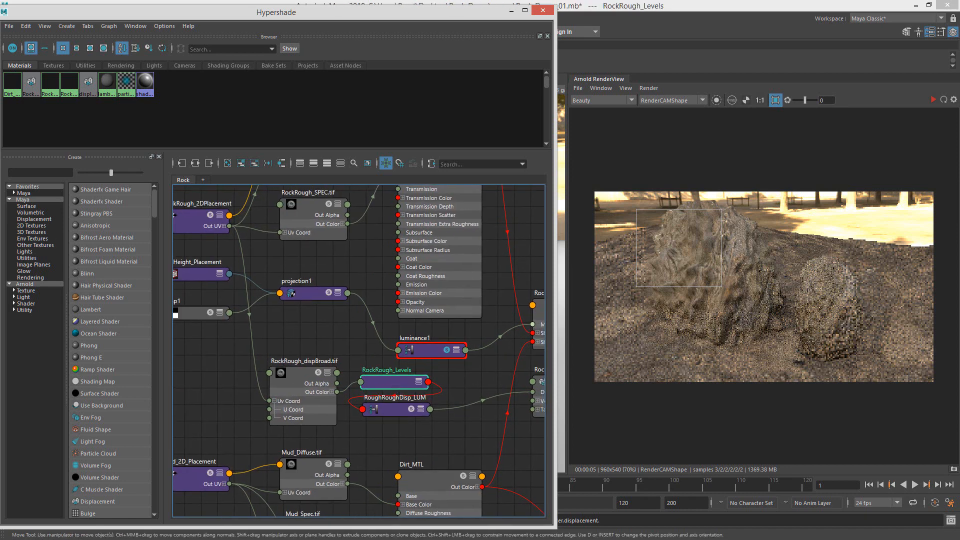
{"action": "mouse_move", "coordinate": [959, 60]}
{"action": "left_mouse_down"}
{"action": "mouse_move", "coordinate": [622, 60]}
{"action": "mouse_move", "coordinate": [517, 22]}
{"action": "mouse_move", "coordinate": [959, 44]}
{"action": "left_mouse_up"}
{"action": "left_click", "coordinate": [649, 88]}
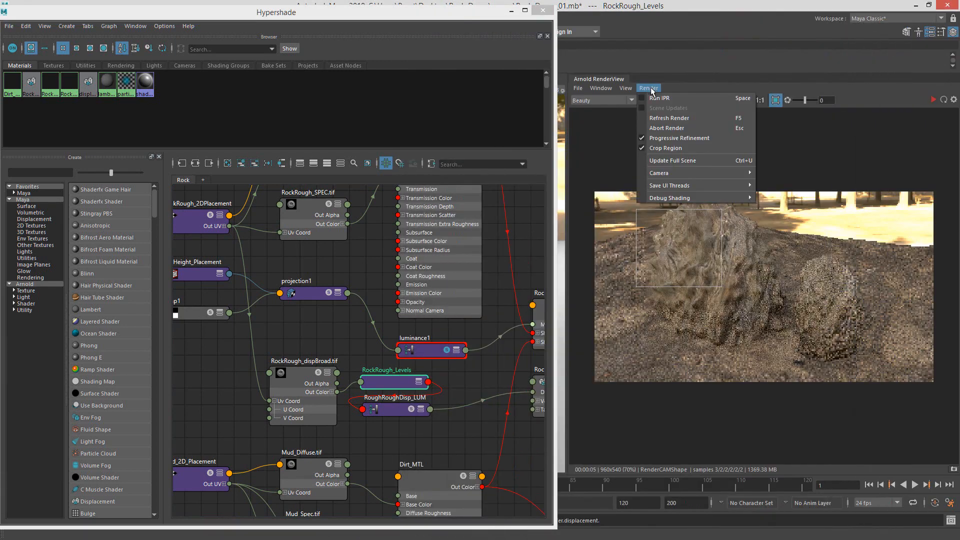
{"action": "mouse_move", "coordinate": [742, 199]}
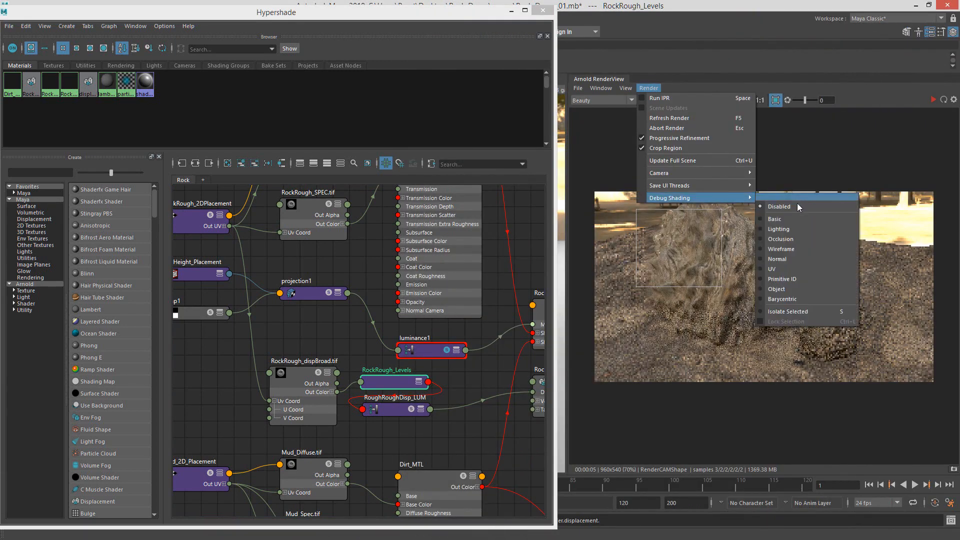
{"action": "left_click", "coordinate": [800, 219]}
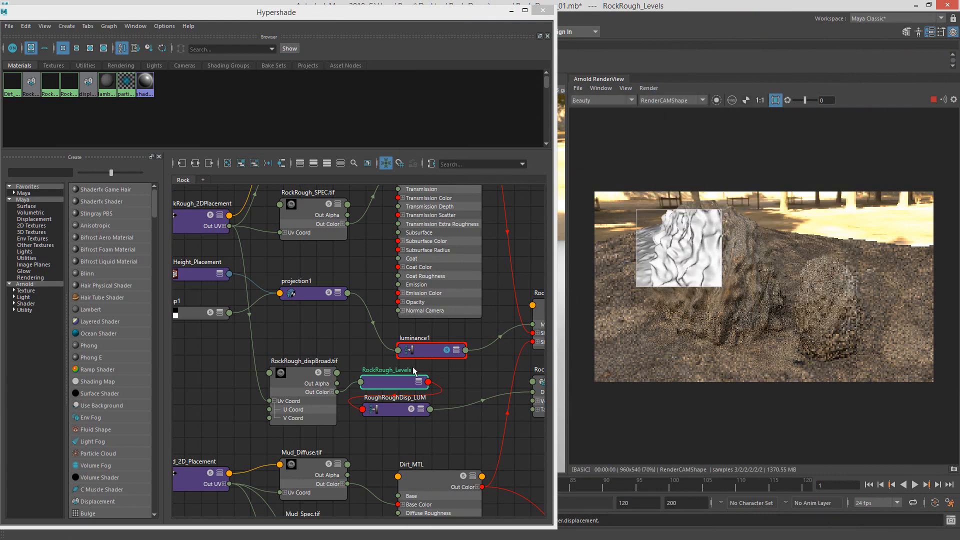
Step: Isolate the selected node in the render and preview RockRough_SPEC, RockRough_DIFFUSE, RockRough_dispBroad and RockRough_Levels one after another
{"action": "left_click", "coordinate": [716, 100]}
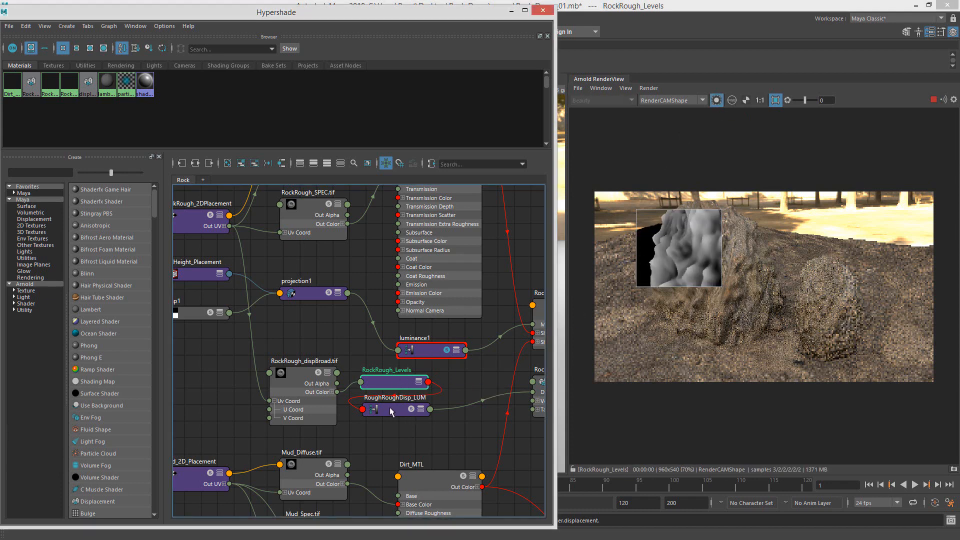
{"action": "left_click", "coordinate": [296, 378]}
{"action": "left_click", "coordinate": [330, 333]}
{"action": "left_click", "coordinate": [318, 229]}
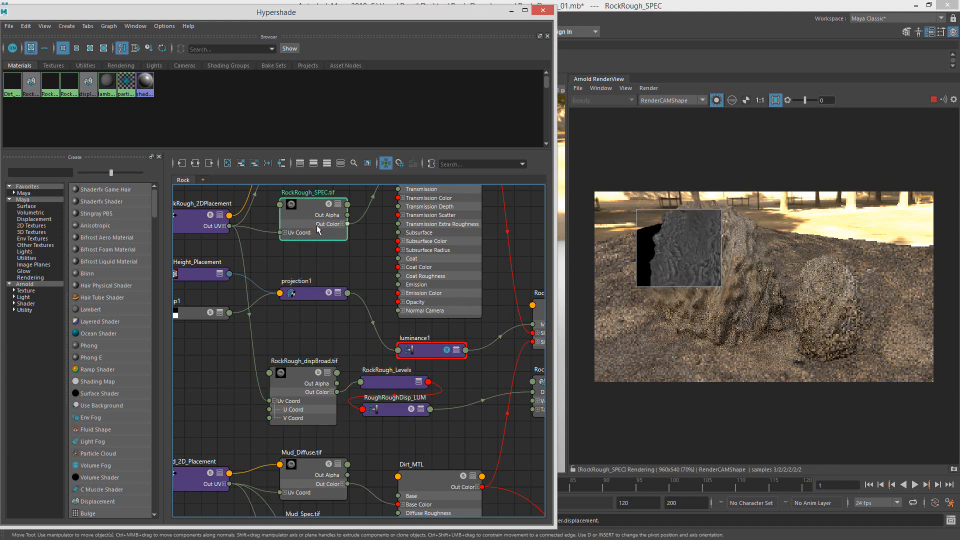
{"action": "middle_click_drag", "start_coordinate": [351, 263], "coordinate": [349, 321], "text": "alt"}
{"action": "left_click", "coordinate": [314, 207]}
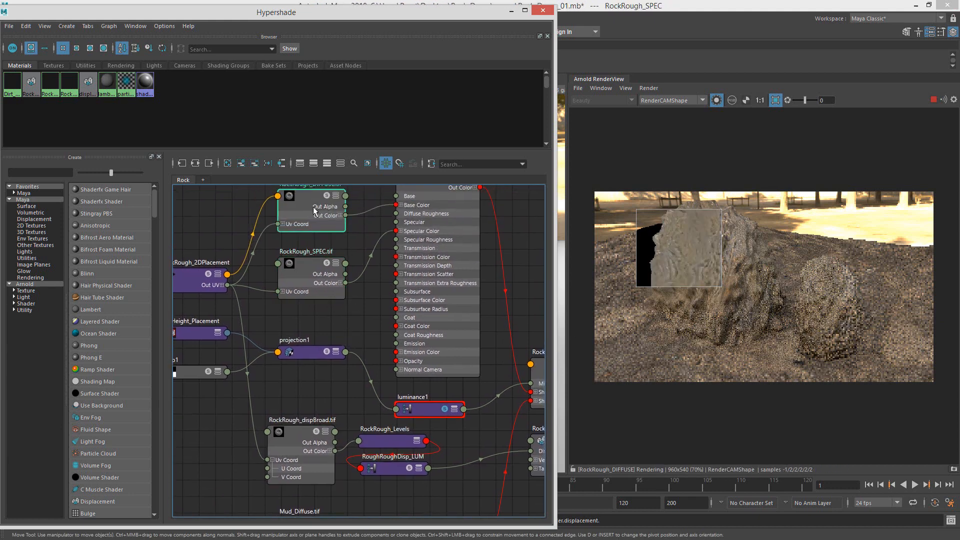
{"action": "left_click", "coordinate": [315, 284]}
{"action": "mouse_move", "coordinate": [362, 242]}
{"action": "middle_mouse_down", "text": "alt"}
{"action": "mouse_move", "coordinate": [372, 326]}
{"action": "mouse_move", "coordinate": [360, 274]}
{"action": "middle_mouse_up", "text": "alt"}
{"action": "middle_click_drag", "start_coordinate": [379, 338], "coordinate": [363, 270], "text": "alt"}
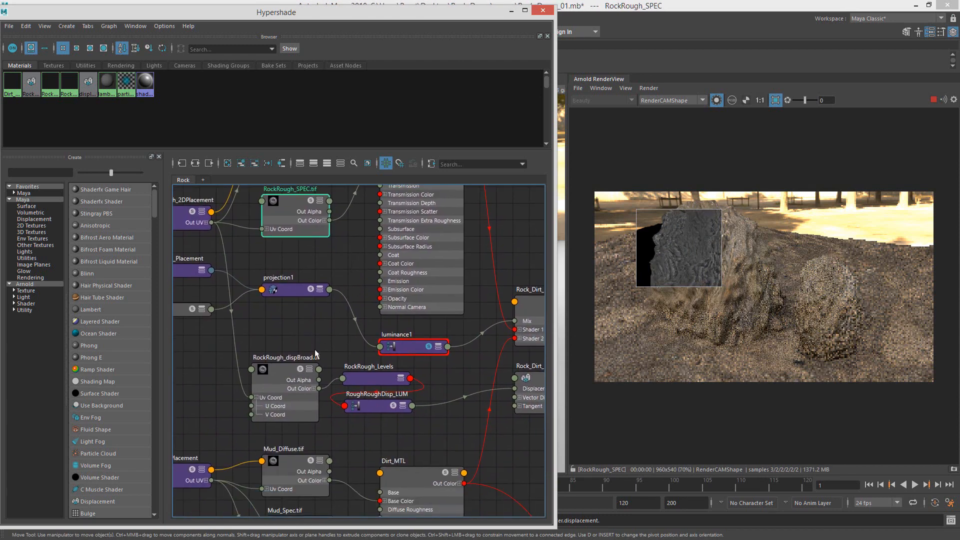
{"action": "left_click", "coordinate": [278, 369]}
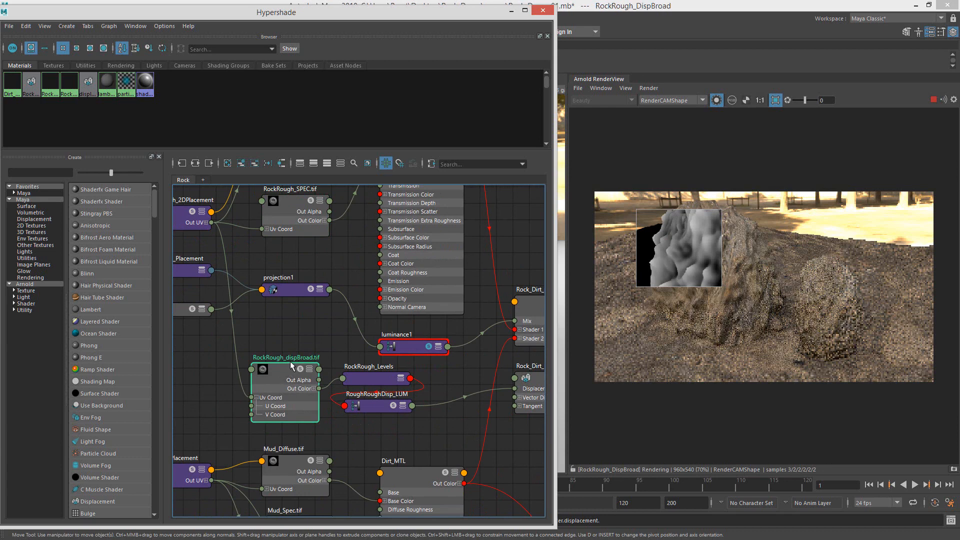
{"action": "left_click", "coordinate": [378, 381]}
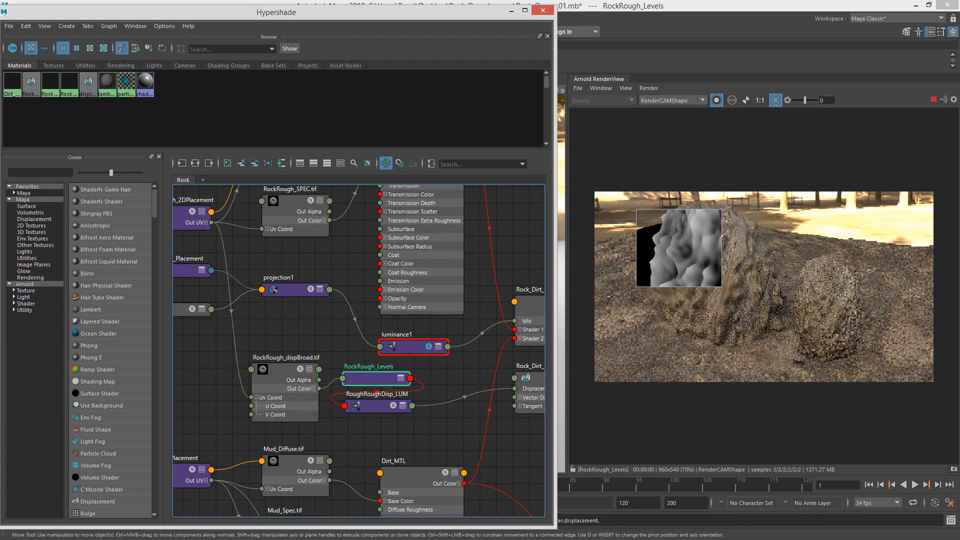
Step: Bring up the attributes of RockRough_Levels and set its Output Max to 0.5
{"action": "left_click_drag", "start_coordinate": [959, 60], "coordinate": [247, 25]}
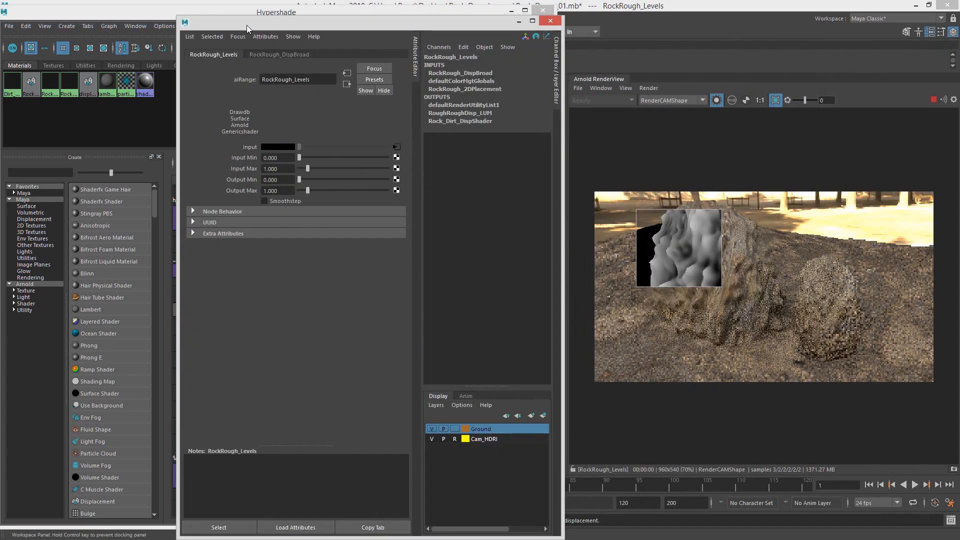
{"action": "left_click", "coordinate": [286, 192]}
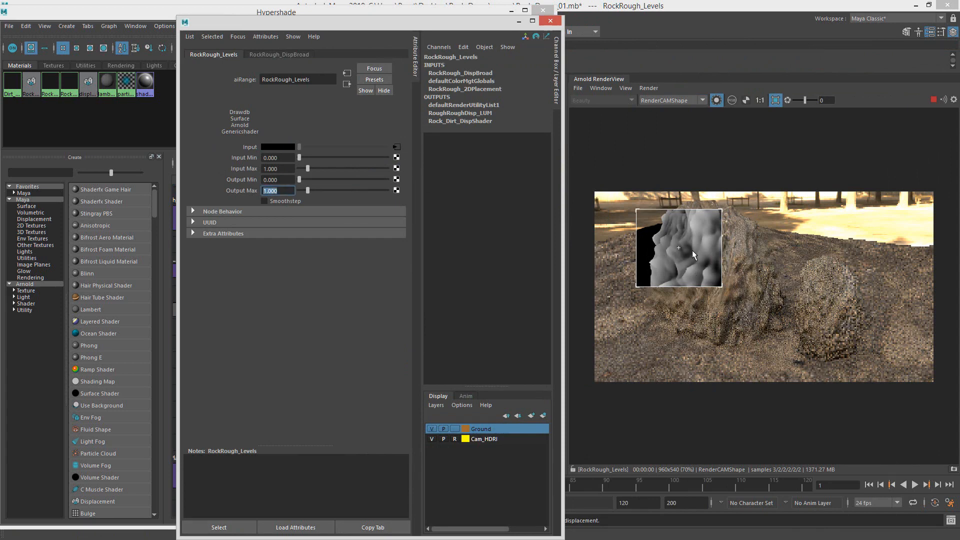
{"action": "left_click", "coordinate": [287, 191]}
{"action": "left_click_drag", "start_coordinate": [283, 179], "coordinate": [235, 180]}
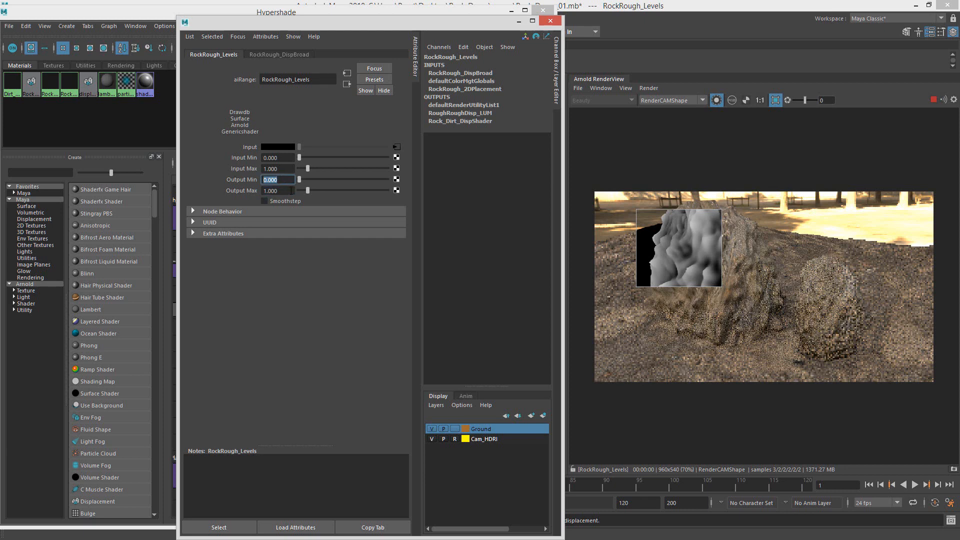
{"action": "left_click_drag", "start_coordinate": [291, 190], "coordinate": [203, 189]}
{"action": "type", "text": "."}
{"action": "type", "text": "5"}
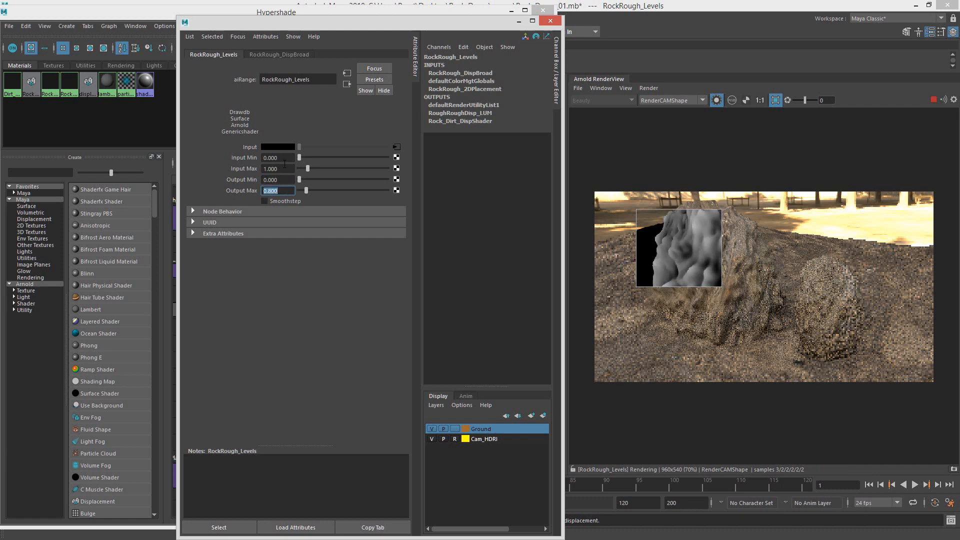
{"action": "key", "text": "Return"}
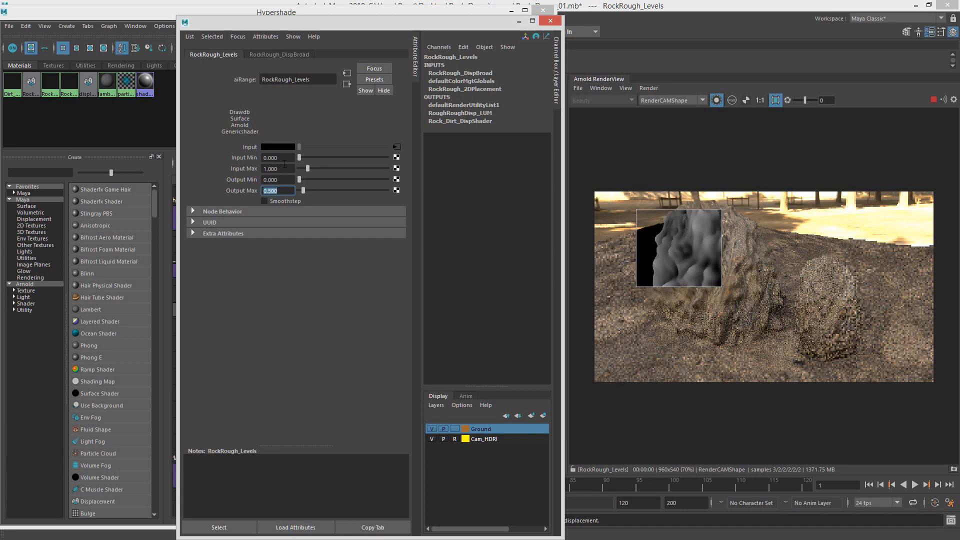
Step: Try an Output Max of 0.7 on RockRough_Levels and lower it to 0.3
{"action": "type", "text": ".7"}
{"action": "key", "text": "Return"}
{"action": "type", "text": "."}
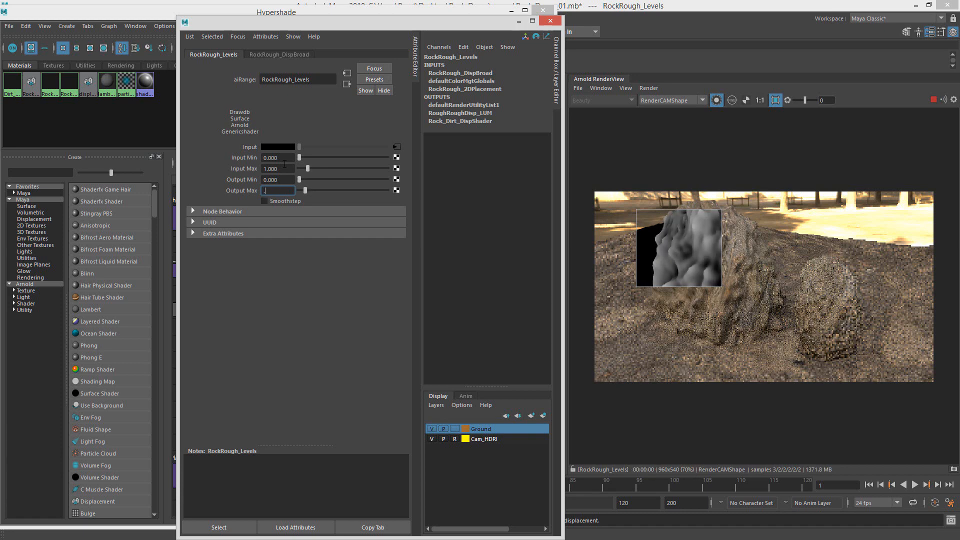
{"action": "type", "text": "3"}
{"action": "key", "text": "Return"}
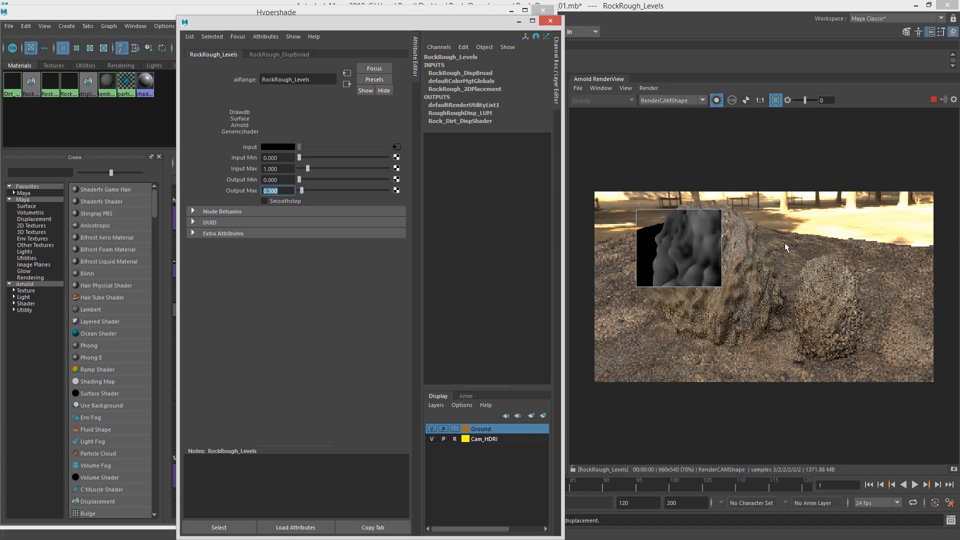
Step: Update the full scene in the Arnold RenderView and stop isolating the selected node to show the shaded beauty render
{"action": "left_click", "coordinate": [931, 99]}
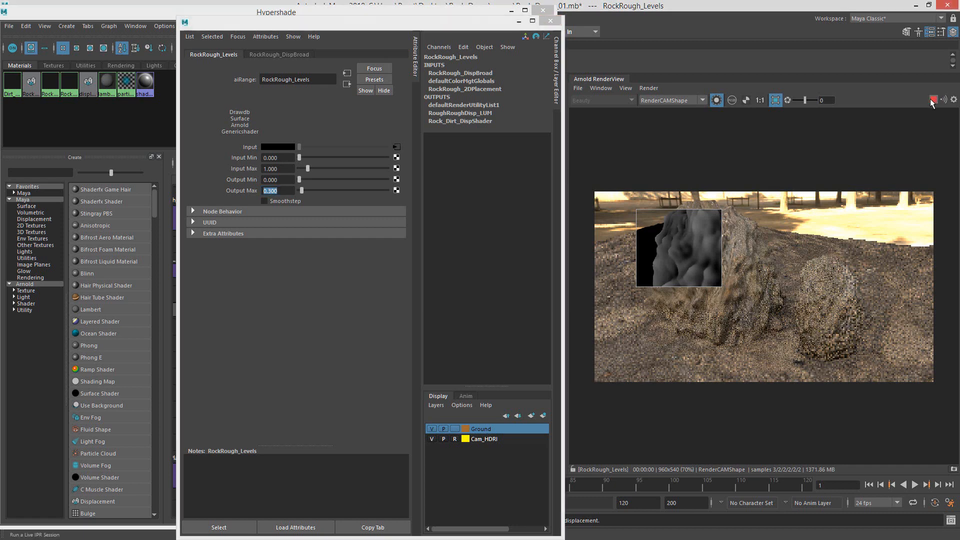
{"action": "left_click", "coordinate": [649, 88]}
{"action": "left_click", "coordinate": [689, 160]}
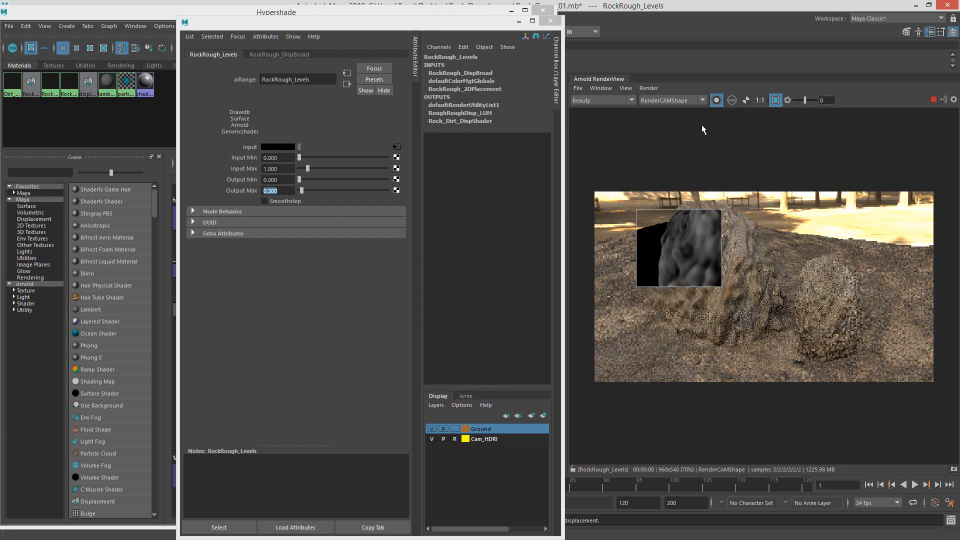
{"action": "left_click", "coordinate": [716, 99]}
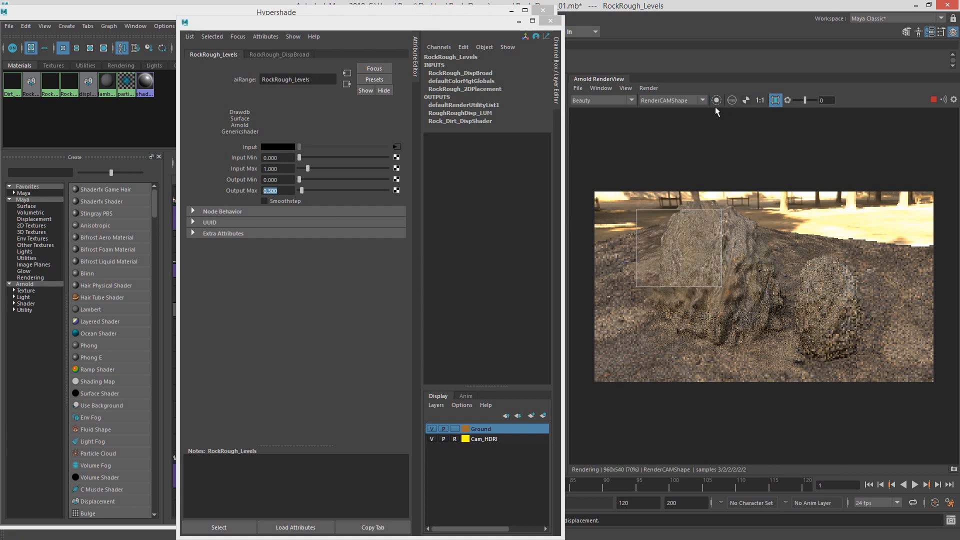
Step: Turn off the crop region in the Arnold RenderView and update the full scene render
{"action": "left_click", "coordinate": [640, 88]}
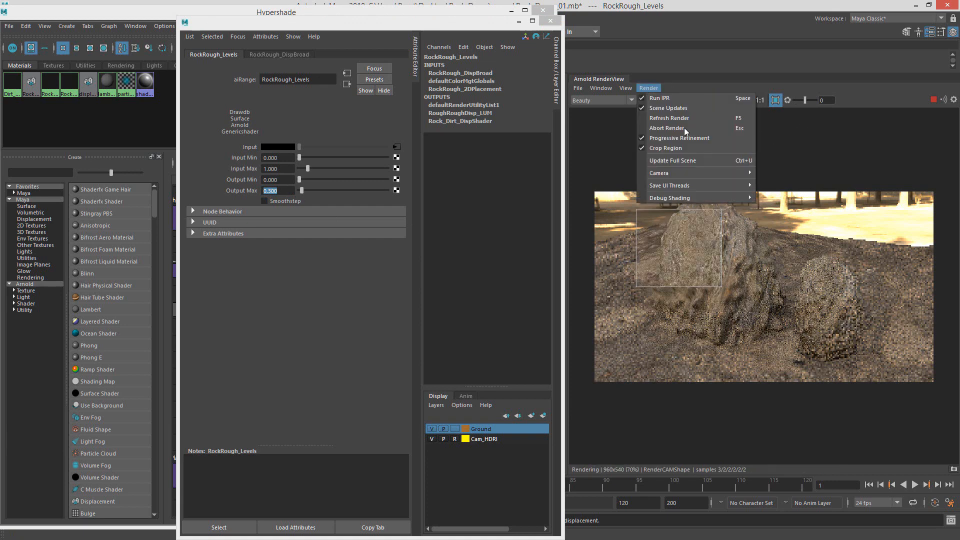
{"action": "left_click", "coordinate": [775, 99]}
{"action": "left_click", "coordinate": [646, 88]}
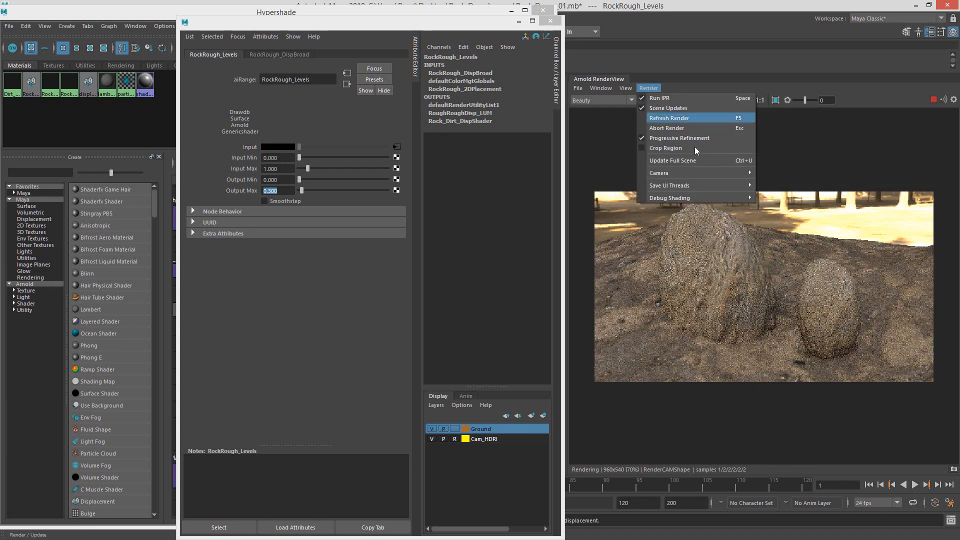
{"action": "left_click", "coordinate": [698, 158]}
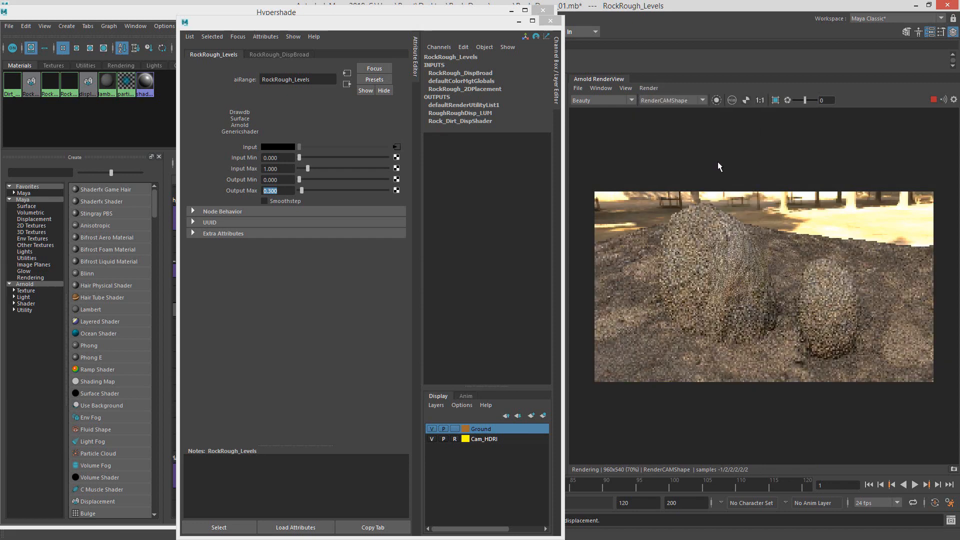
Step: Enable Smoothstep on RockRough_Levels and update the full scene render
{"action": "left_click_drag", "start_coordinate": [294, 192], "coordinate": [262, 197]}
{"action": "left_click", "coordinate": [265, 200]}
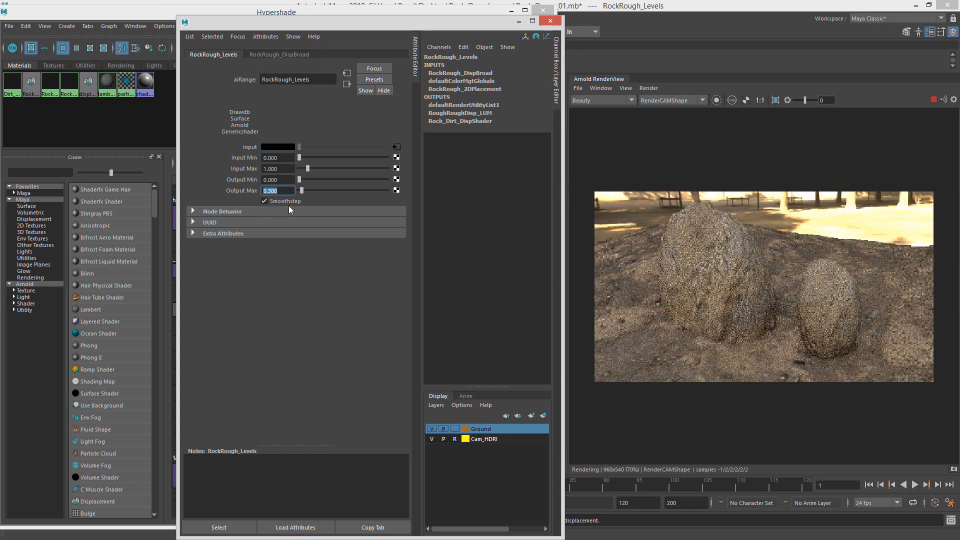
{"action": "left_click", "coordinate": [650, 88]}
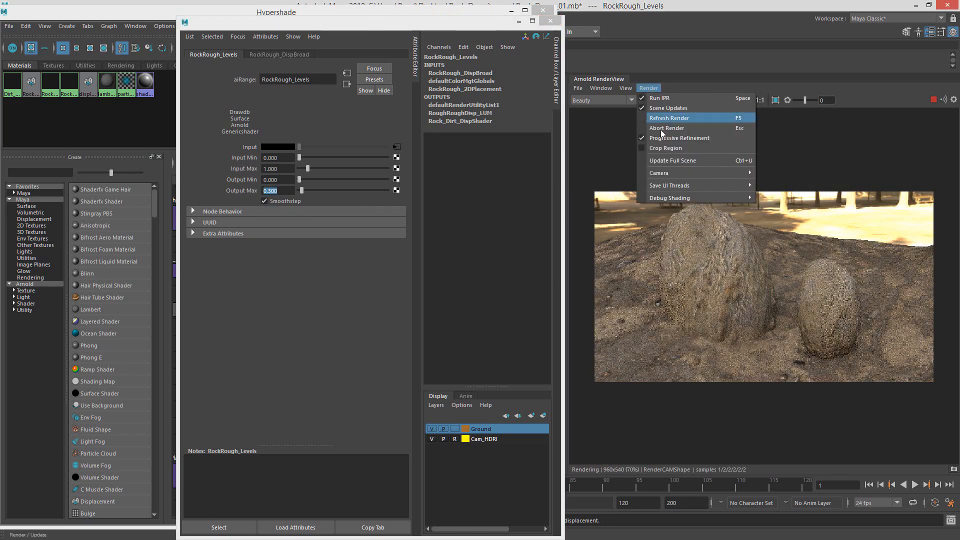
{"action": "left_click", "coordinate": [673, 161]}
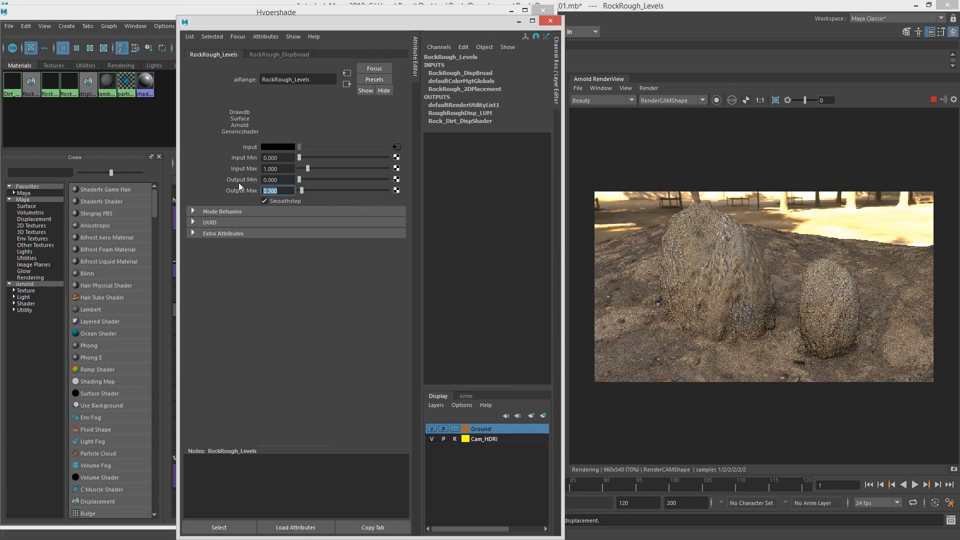
Step: Set the Output Max of RockRough_Levels to 0.7 and update the full scene render
{"action": "type", "text": ".7"}
{"action": "key", "text": "Return"}
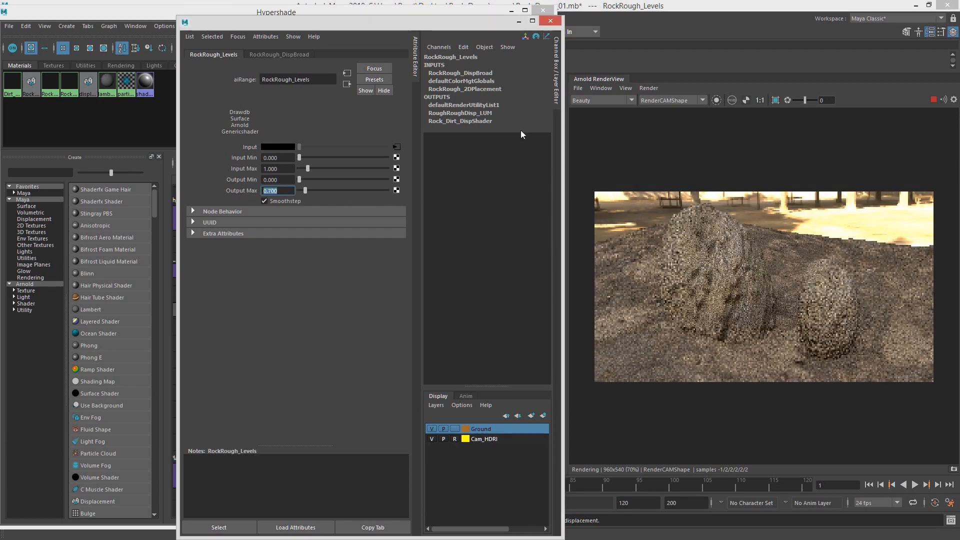
{"action": "left_click", "coordinate": [650, 88]}
{"action": "left_click", "coordinate": [682, 160]}
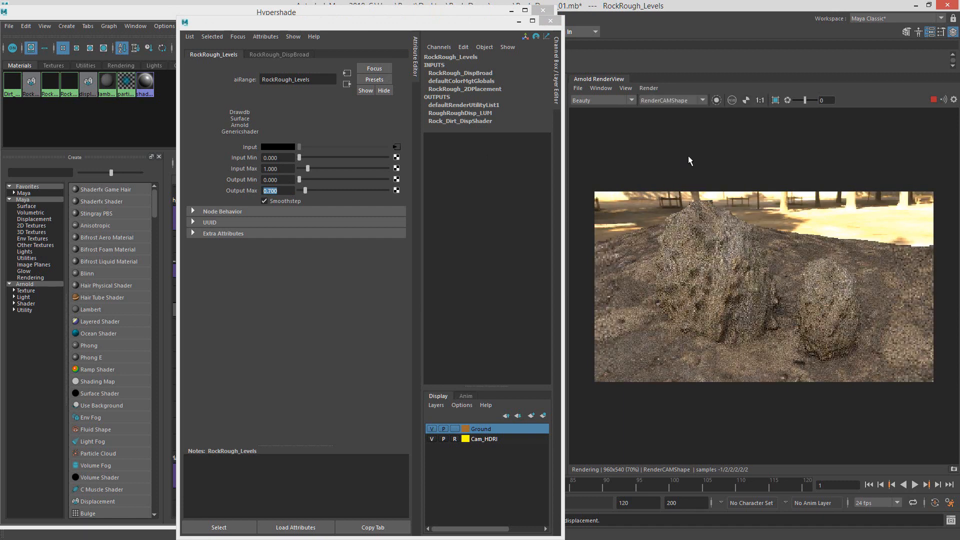
{"action": "left_click", "coordinate": [264, 191]}
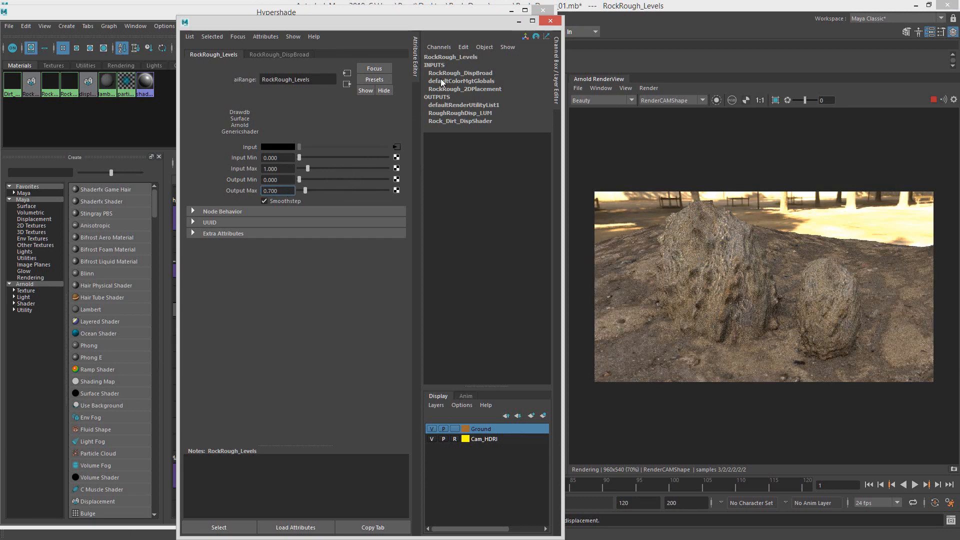
Step: Set both Repeat UV values of RockRough_2DPlacement to 0.8 and update the full scene render
{"action": "left_click_drag", "start_coordinate": [387, 25], "coordinate": [959, 85]}
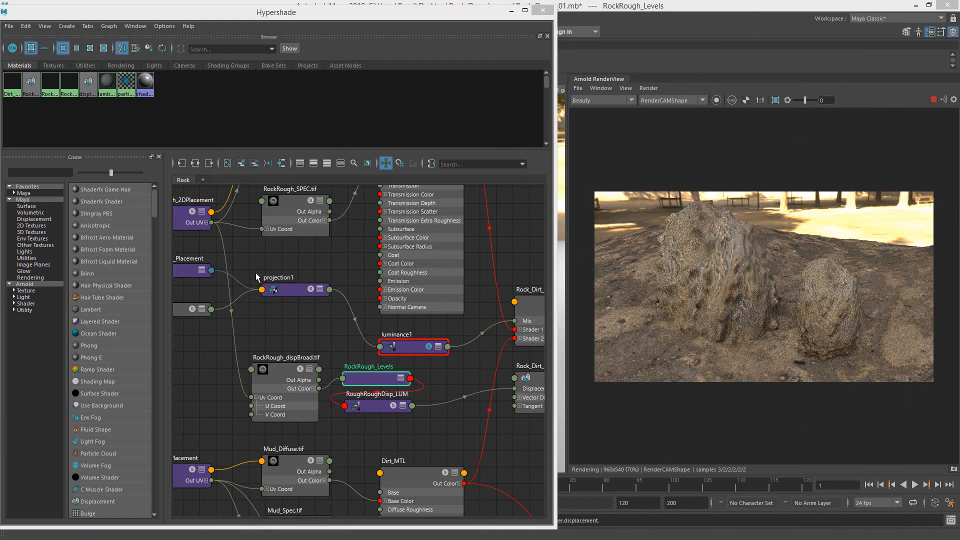
{"action": "middle_click_drag", "start_coordinate": [257, 275], "coordinate": [321, 363], "text": "alt"}
{"action": "left_click", "coordinate": [227, 291]}
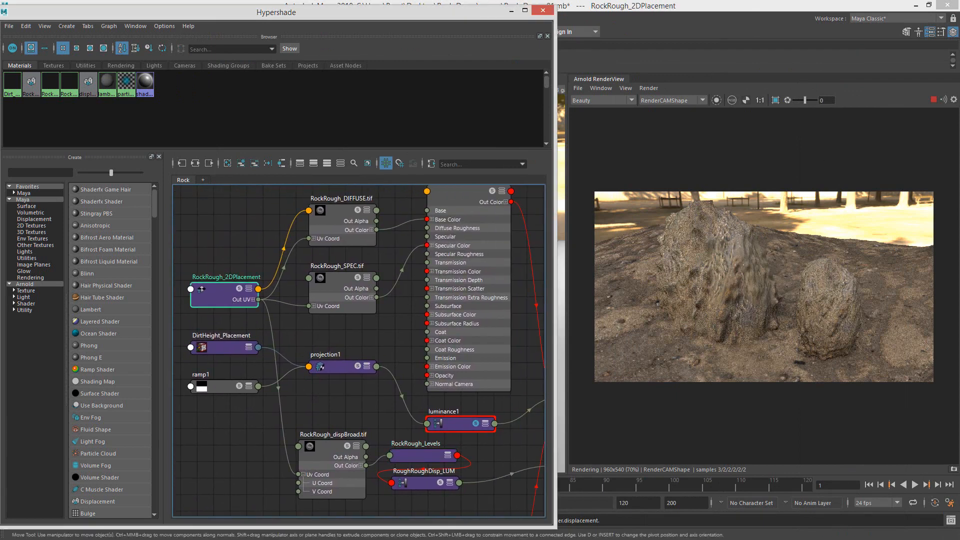
{"action": "left_click_drag", "start_coordinate": [959, 40], "coordinate": [363, 31]}
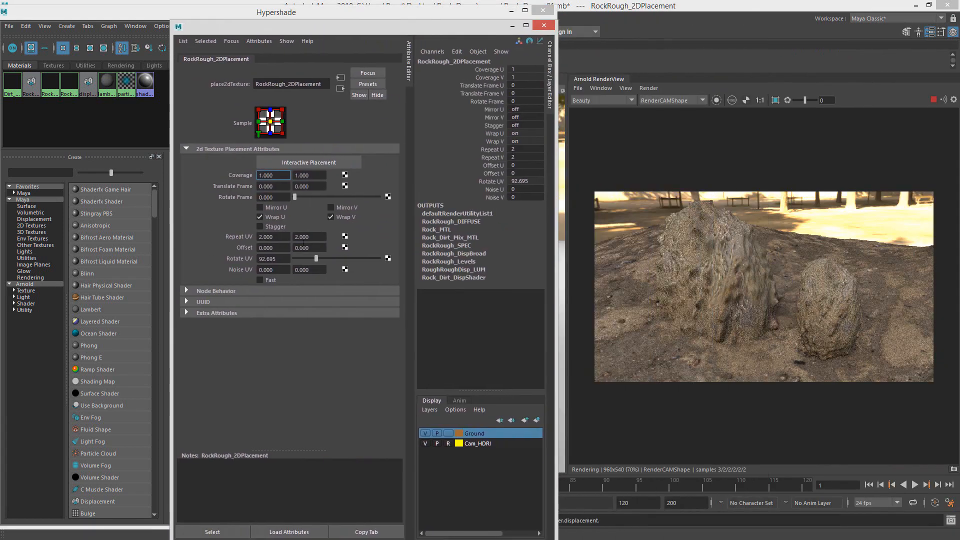
{"action": "double_click", "coordinate": [278, 236]}
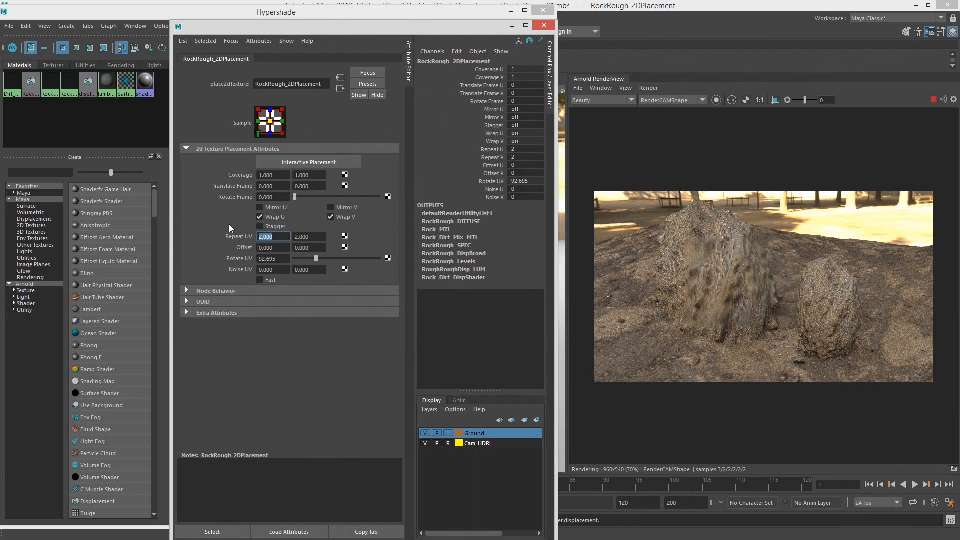
{"action": "type", "text": "0.8"}
{"action": "key", "text": "Tab"}
{"action": "type", "text": "0.8"}
{"action": "key", "text": "Return"}
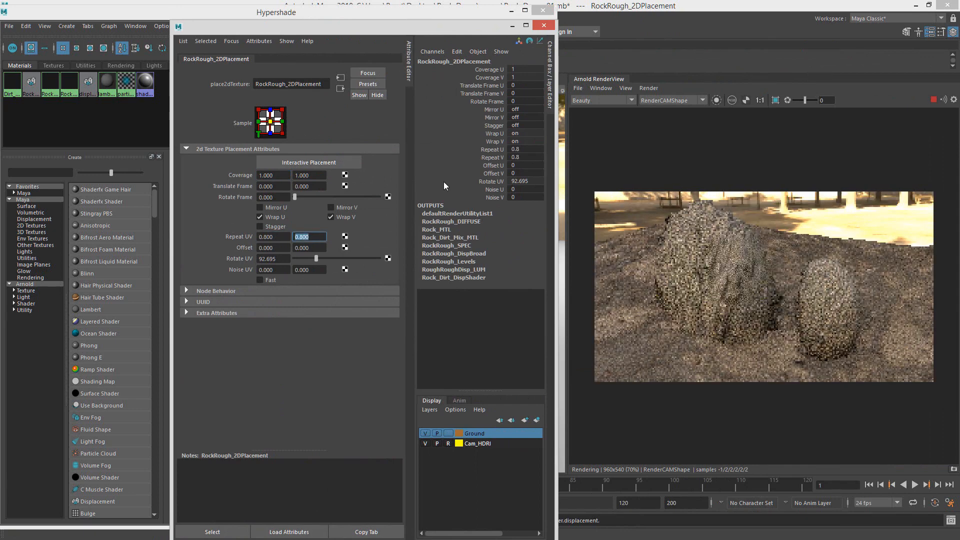
{"action": "left_click", "coordinate": [648, 88]}
{"action": "left_click", "coordinate": [679, 160]}
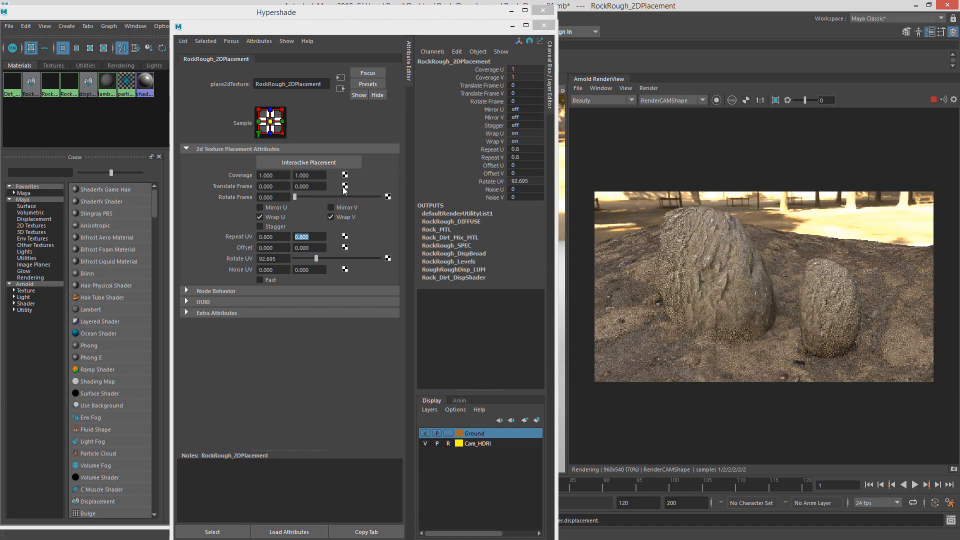
Step: Return to the RockRough_Levels attributes, set Output Max to 1, and update the full scene render
{"action": "left_click_drag", "start_coordinate": [339, 29], "coordinate": [614, 33]}
{"action": "left_click", "coordinate": [344, 309]}
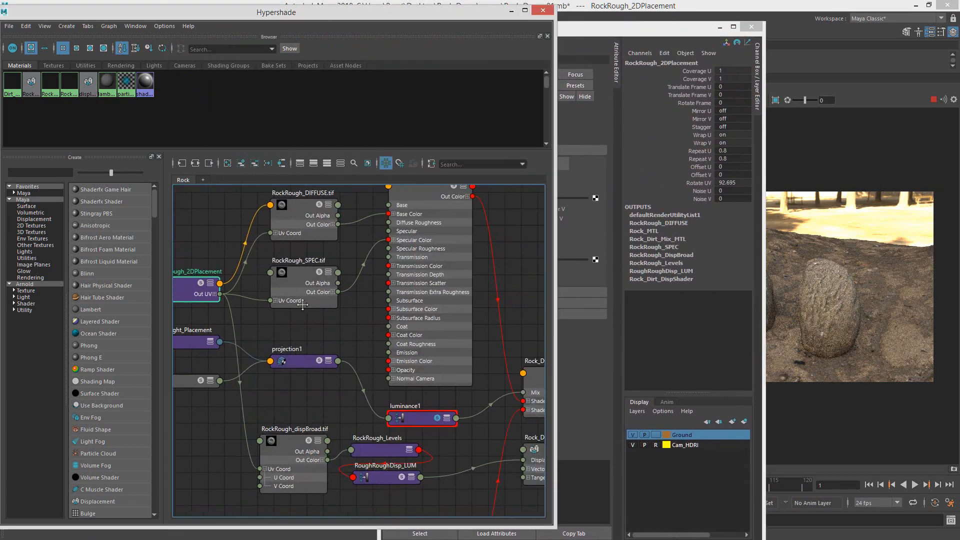
{"action": "left_click", "coordinate": [383, 449]}
{"action": "left_click_drag", "start_coordinate": [633, 30], "coordinate": [291, 17]}
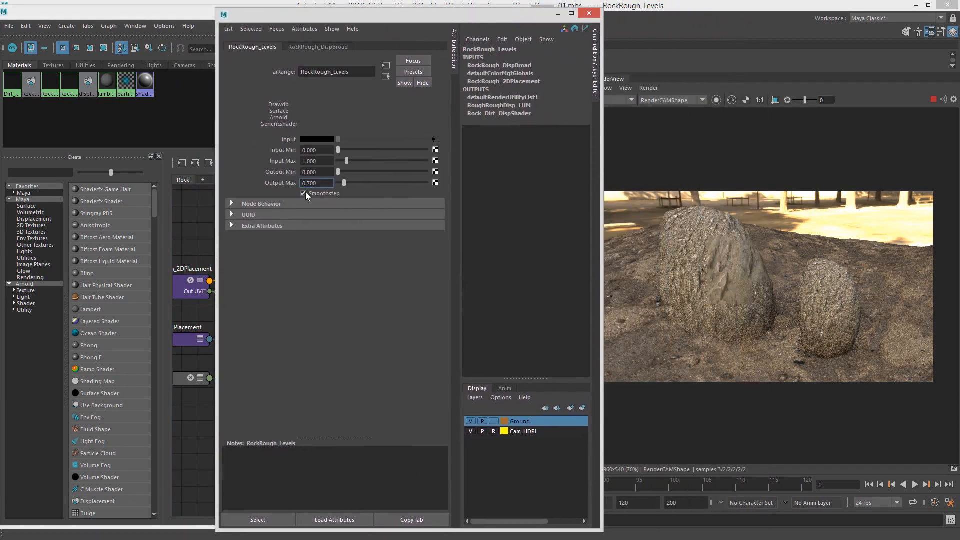
{"action": "left_click_drag", "start_coordinate": [288, 180], "coordinate": [273, 165]}
{"action": "type", "text": "1"}
{"action": "key", "text": "Return"}
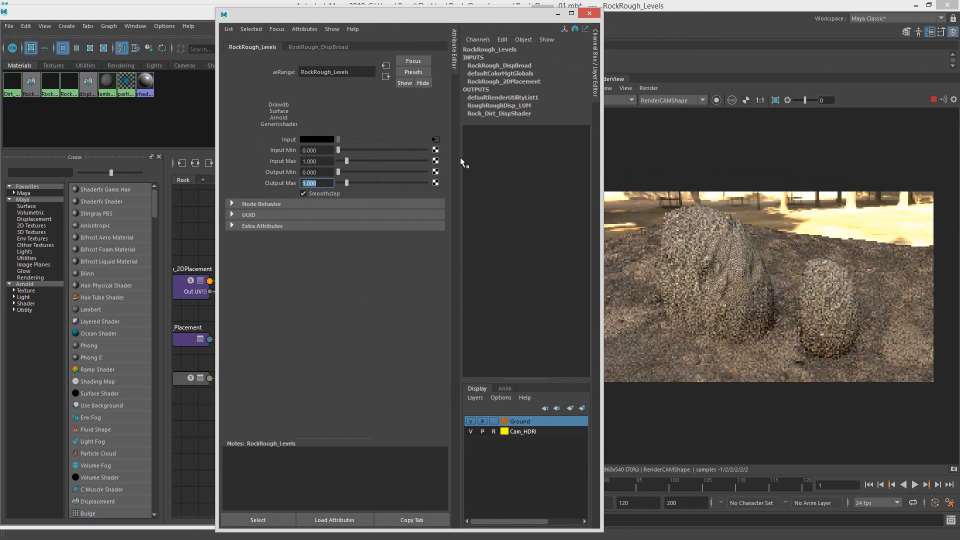
{"action": "left_click", "coordinate": [649, 89]}
{"action": "left_click", "coordinate": [685, 160]}
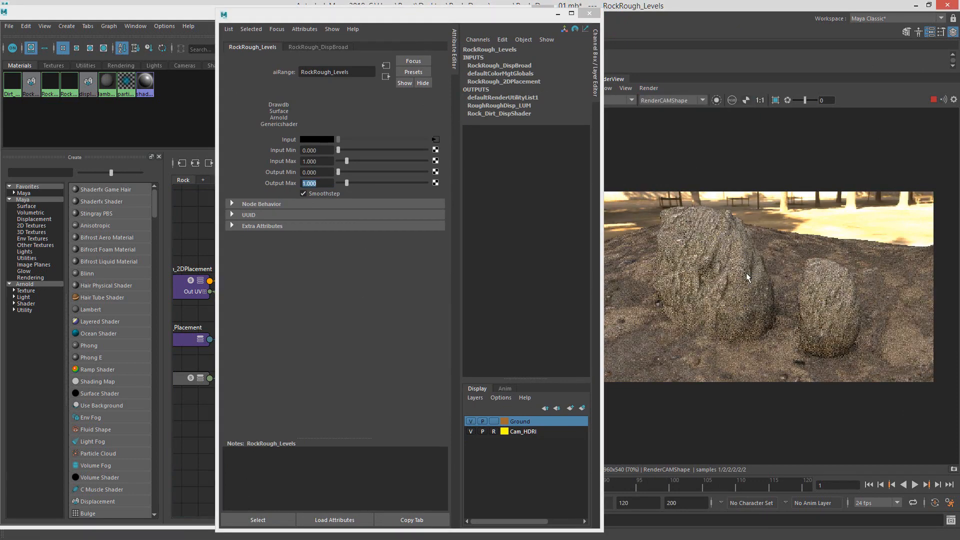
Step: Set the Output Max of RockRough_Levels to 1.3 and update the full scene render
{"action": "scroll", "coordinate": [715, 282], "scroll_direction": "up", "scroll_amount": 2}
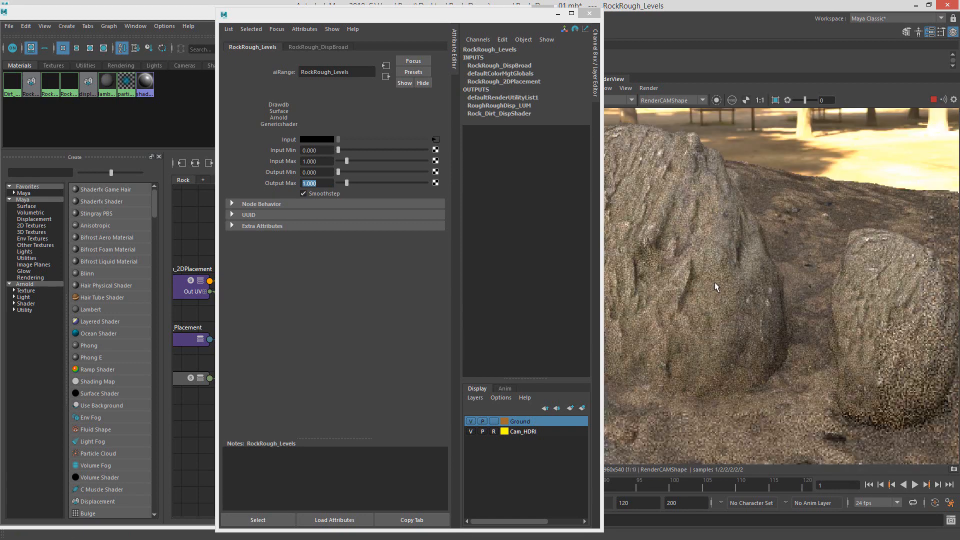
{"action": "scroll", "coordinate": [711, 294], "scroll_direction": "down", "scroll_amount": 2}
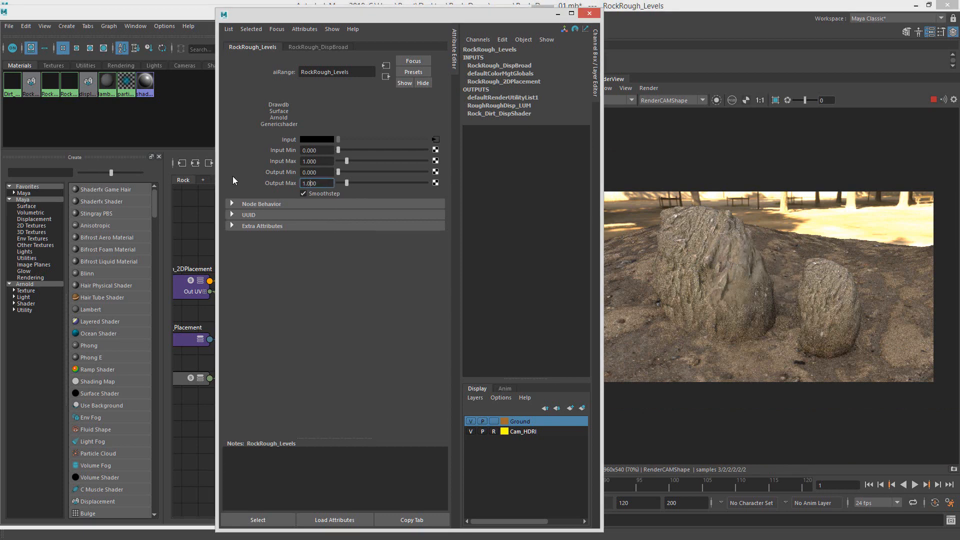
{"action": "type", "text": "1.3"}
{"action": "key", "text": "Return"}
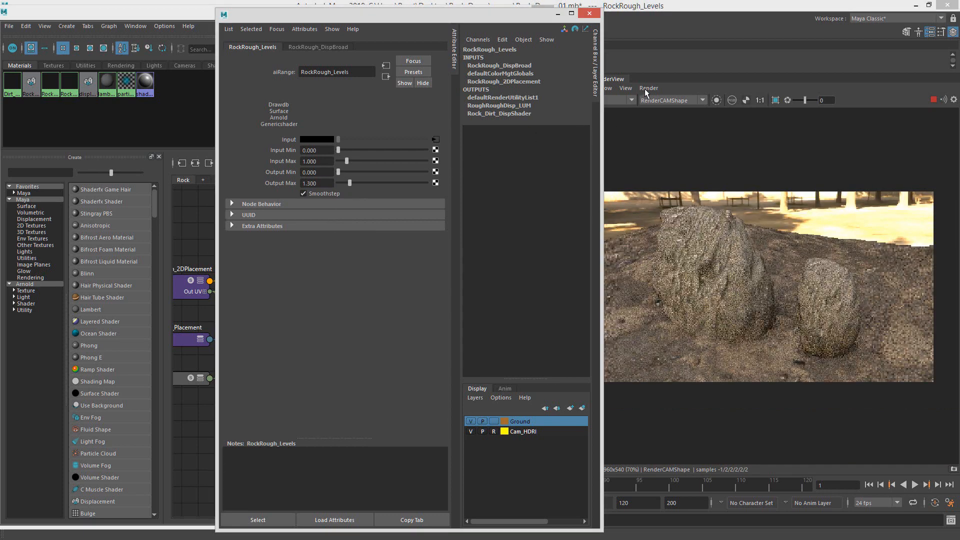
{"action": "left_click", "coordinate": [648, 88]}
{"action": "left_click", "coordinate": [676, 159]}
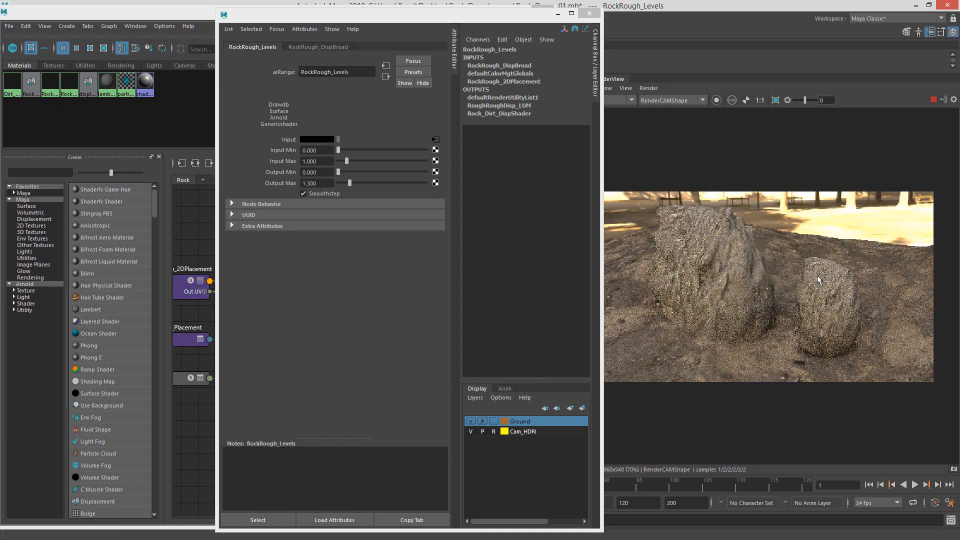
Step: Examine the diffuse_direct, diffuse_indirect, specular_direct and specular_indirect passes of the render, and return to the Beauty pass
{"action": "left_click_drag", "start_coordinate": [455, 15], "coordinate": [959, 82]}
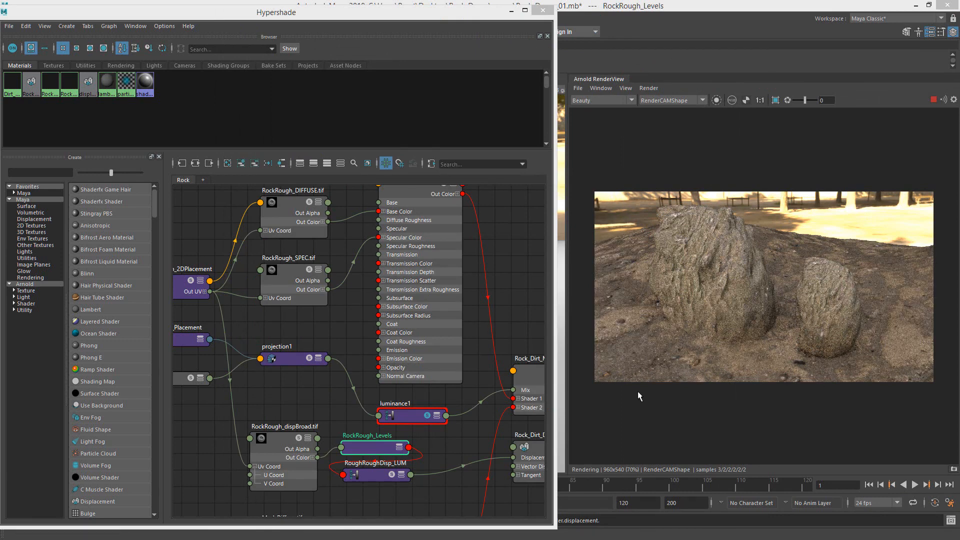
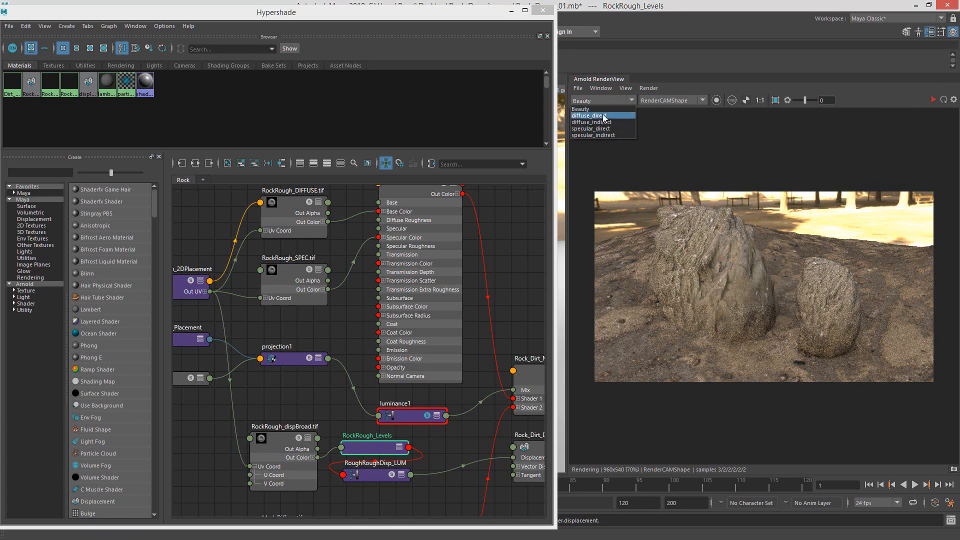
{"action": "left_click", "coordinate": [605, 118]}
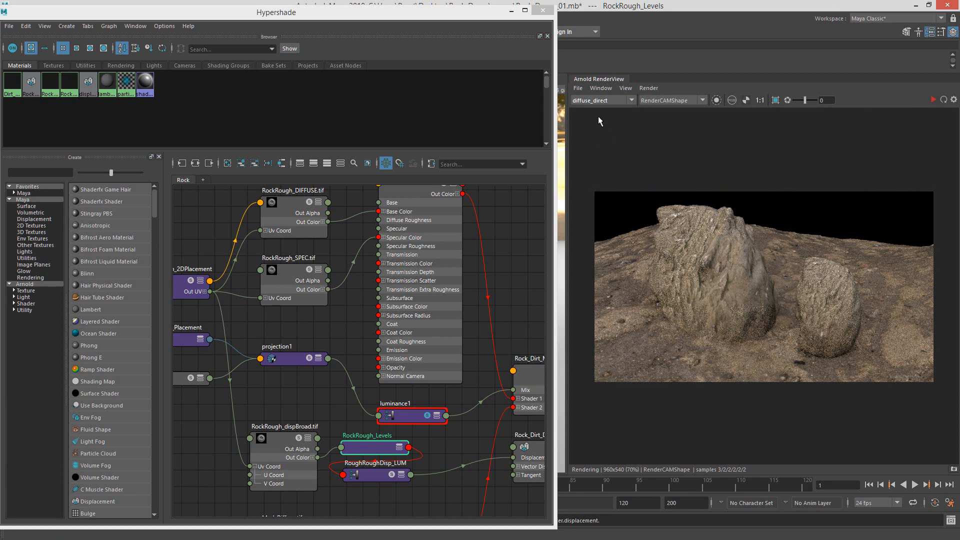
{"action": "left_click", "coordinate": [607, 103]}
{"action": "left_click", "coordinate": [606, 122]}
{"action": "left_click", "coordinate": [611, 103]}
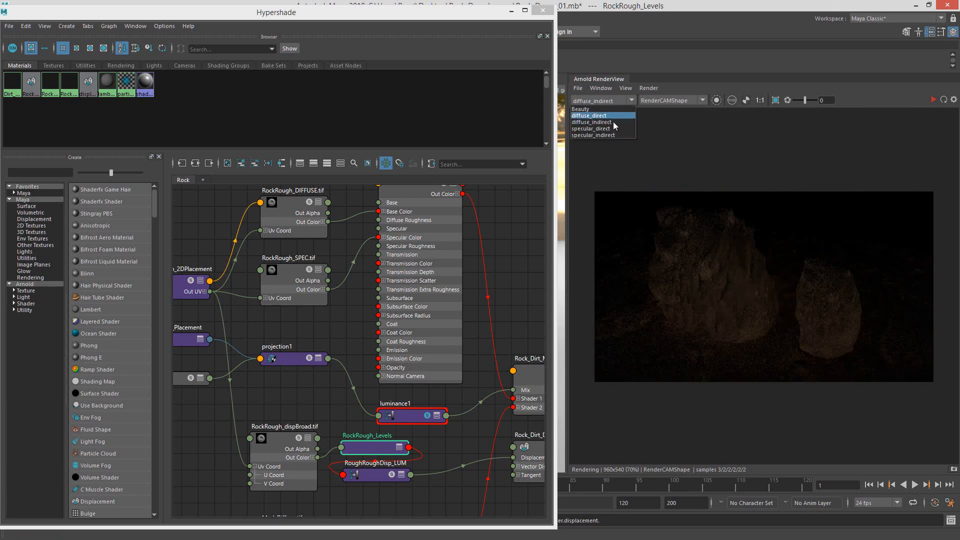
{"action": "left_click", "coordinate": [614, 128]}
{"action": "left_click", "coordinate": [624, 100]}
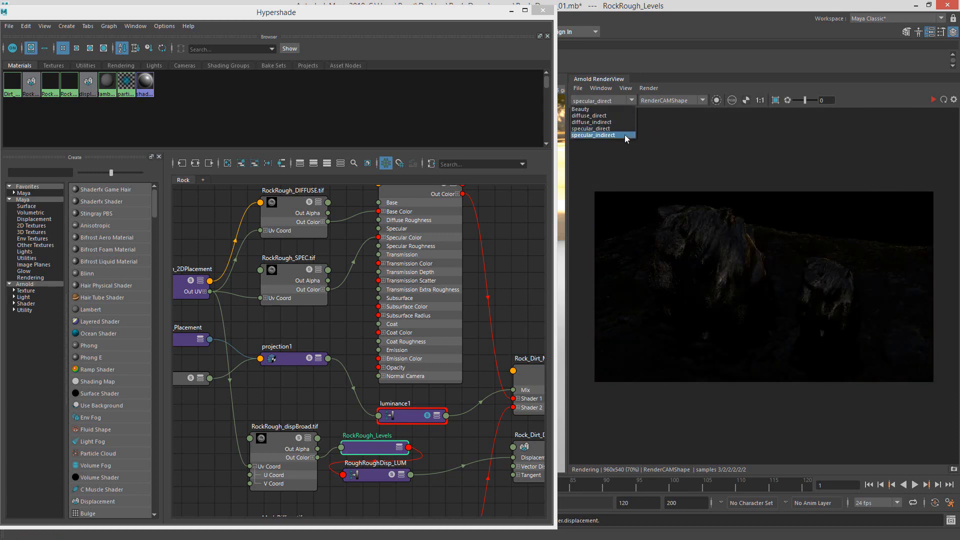
{"action": "left_click", "coordinate": [624, 135]}
{"action": "left_click", "coordinate": [613, 102]}
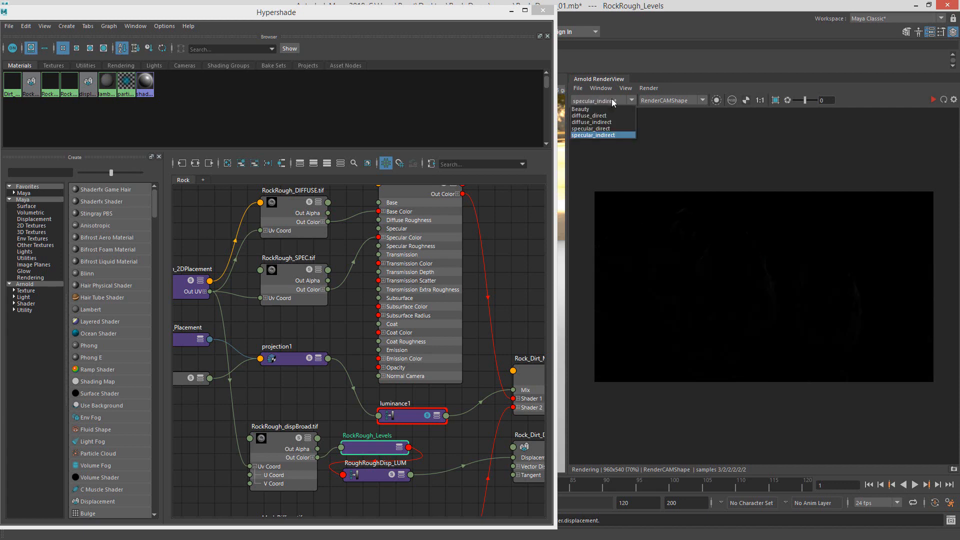
{"action": "left_click", "coordinate": [613, 109]}
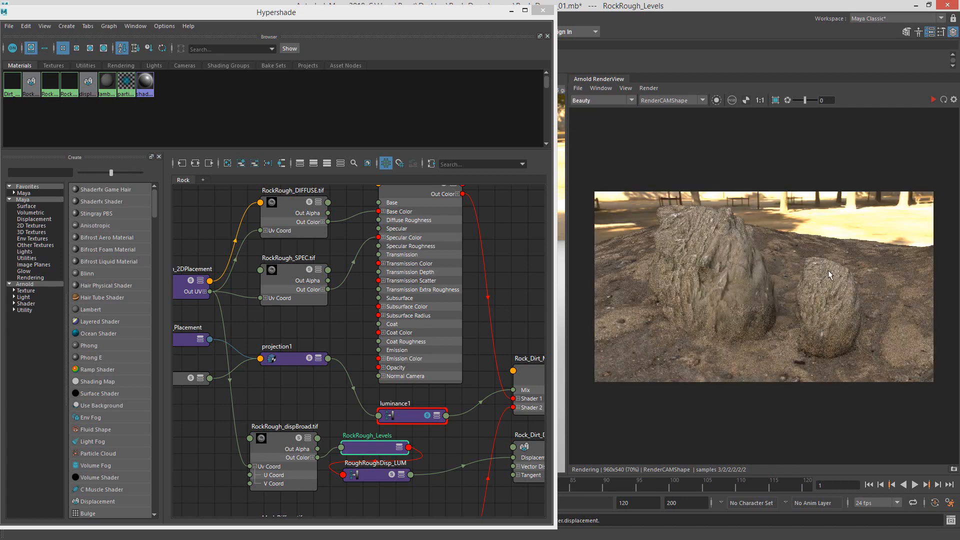
Step: Spread the Dirt_MTL node and the mud texture nodes apart to make room between them in the graph
{"action": "scroll", "coordinate": [484, 321], "scroll_direction": "down", "scroll_amount": 6}
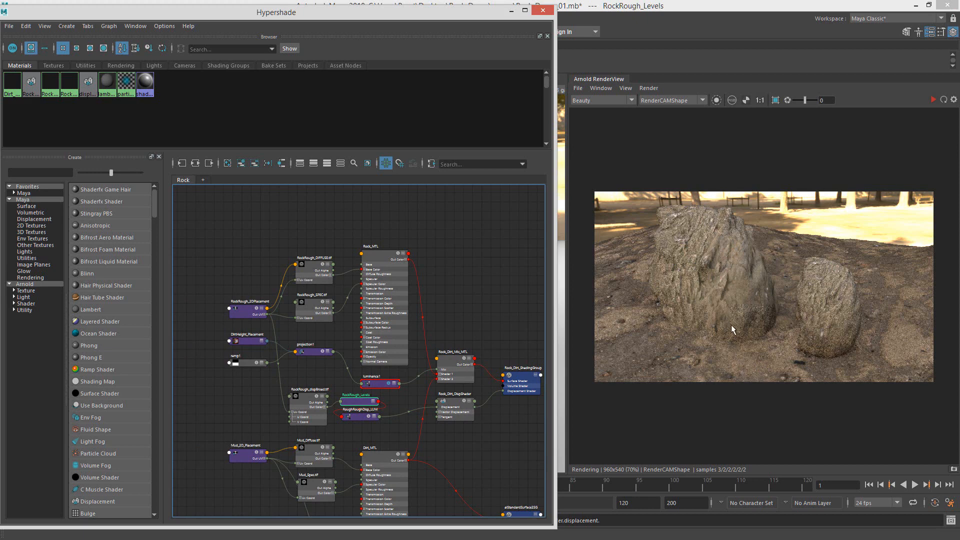
{"action": "scroll", "coordinate": [297, 399], "scroll_direction": "up", "scroll_amount": 5}
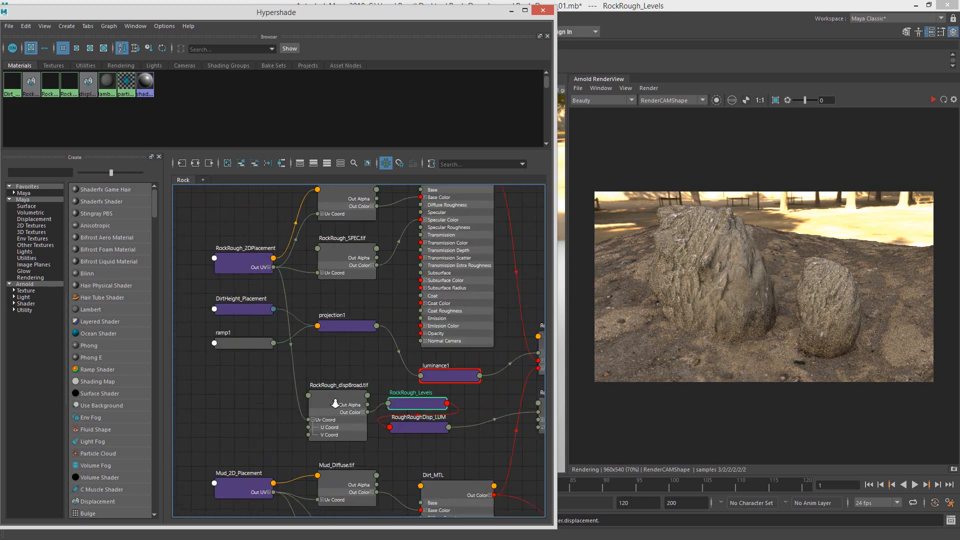
{"action": "scroll", "coordinate": [446, 302], "scroll_direction": "down", "scroll_amount": 3}
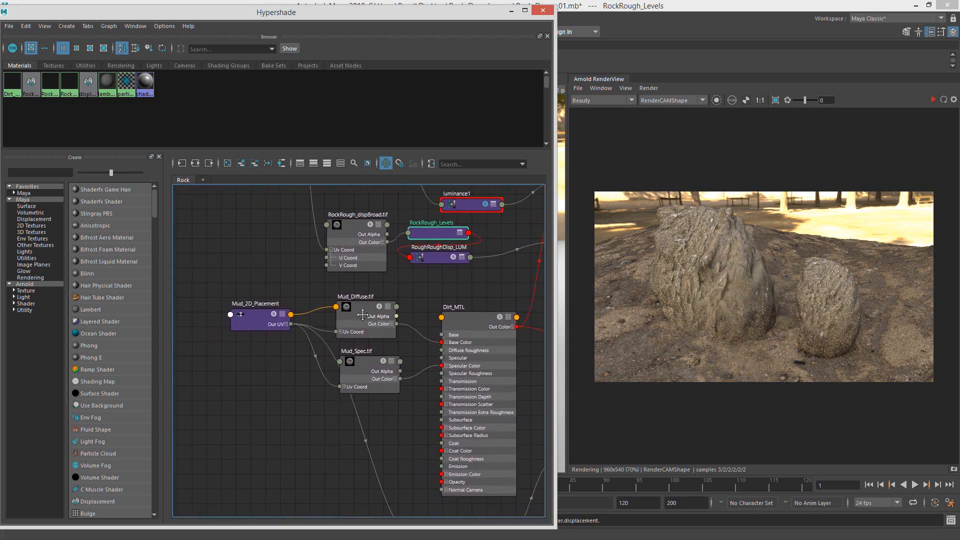
{"action": "scroll", "coordinate": [389, 325], "scroll_direction": "up", "scroll_amount": 6}
{"action": "middle_click_drag", "start_coordinate": [389, 325], "coordinate": [389, 185], "text": "alt"}
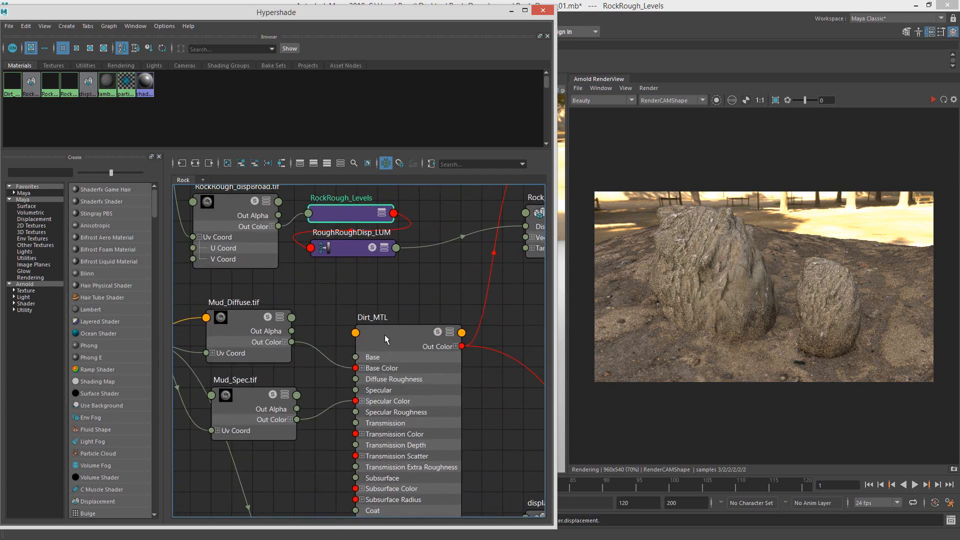
{"action": "left_click_drag", "start_coordinate": [387, 340], "coordinate": [430, 345]}
{"action": "middle_click_drag", "start_coordinate": [318, 353], "coordinate": [474, 353], "text": "alt"}
{"action": "left_click_drag", "start_coordinate": [255, 295], "coordinate": [319, 430]}
{"action": "left_click", "coordinate": [476, 335]}
{"action": "middle_click_drag", "start_coordinate": [517, 333], "coordinate": [416, 355], "text": "alt"}
{"action": "scroll", "coordinate": [400, 354], "scroll_direction": "down", "scroll_amount": 2}
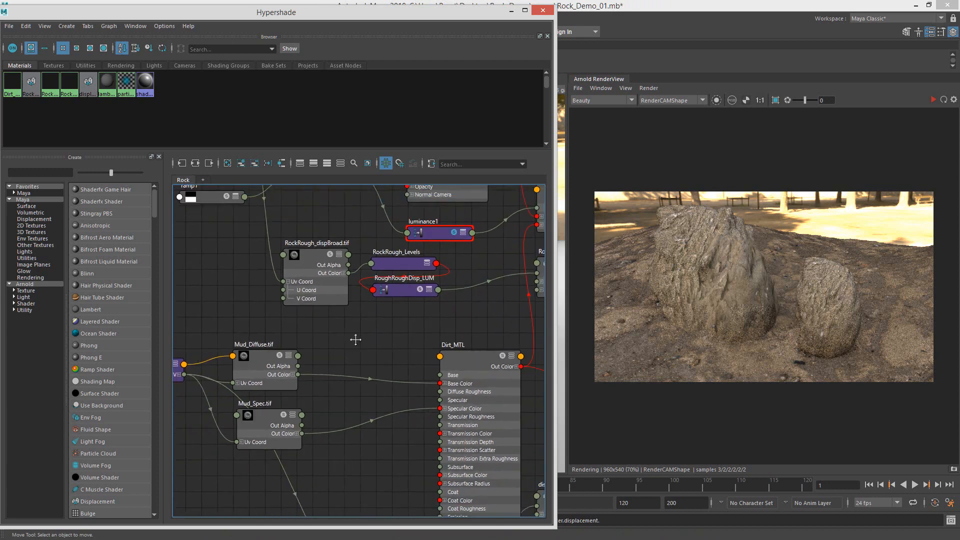
{"action": "middle_click_drag", "start_coordinate": [344, 352], "coordinate": [371, 354], "text": "alt"}
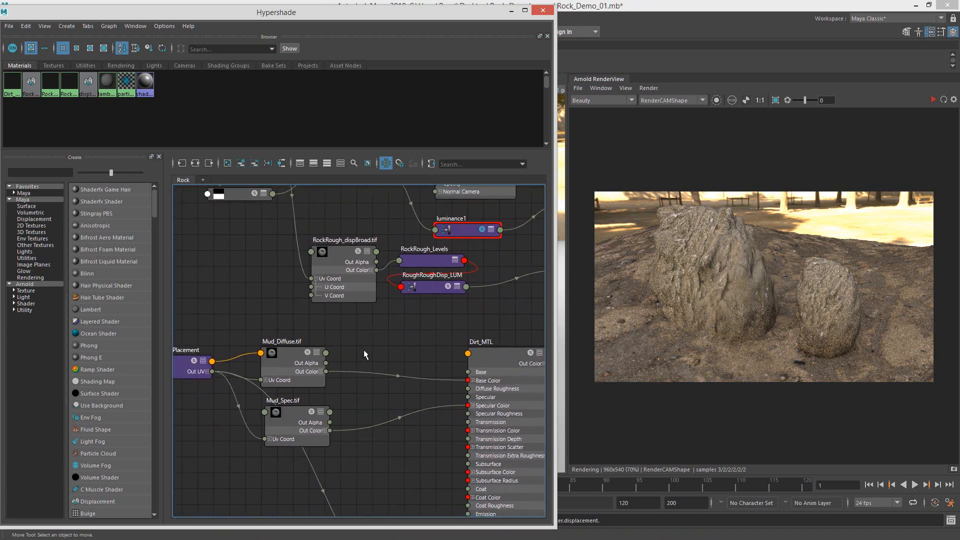
Step: Add an aiColorCorrect node and place it between Mud_Diffuse.tif and Dirt_MTL
{"action": "key", "text": "Tab"}
{"action": "type", "text": "aiC"}
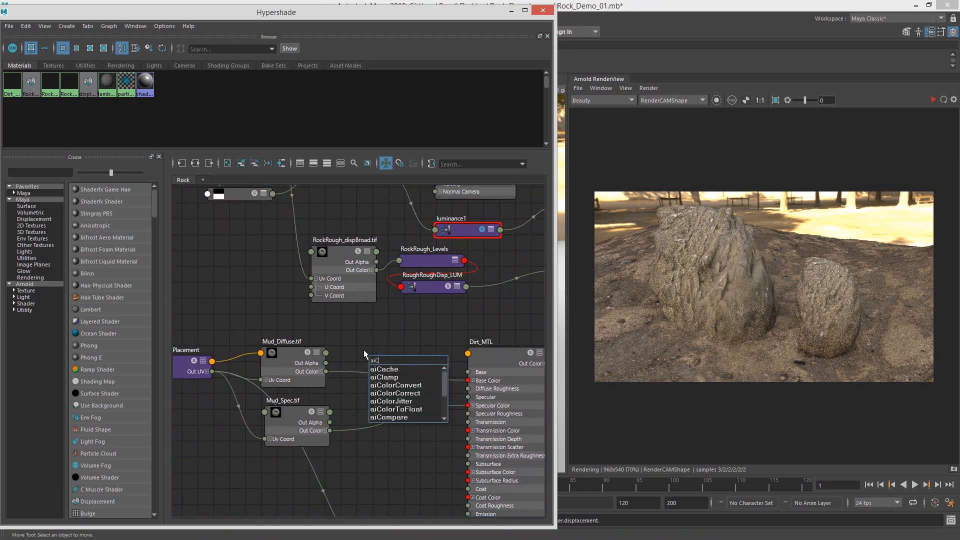
{"action": "type", "text": "olo"}
{"action": "key", "text": "Down"}
{"action": "key", "text": "Down"}
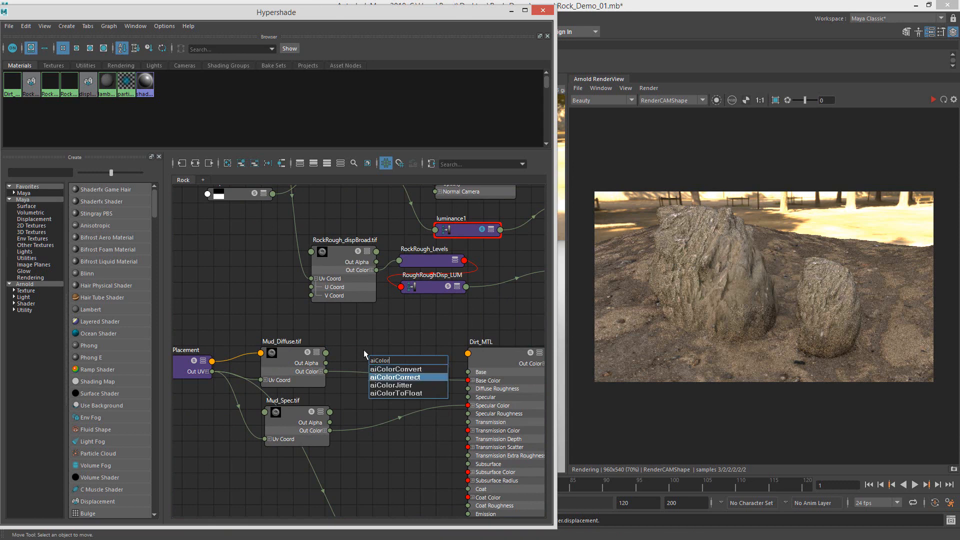
{"action": "key", "text": "Return"}
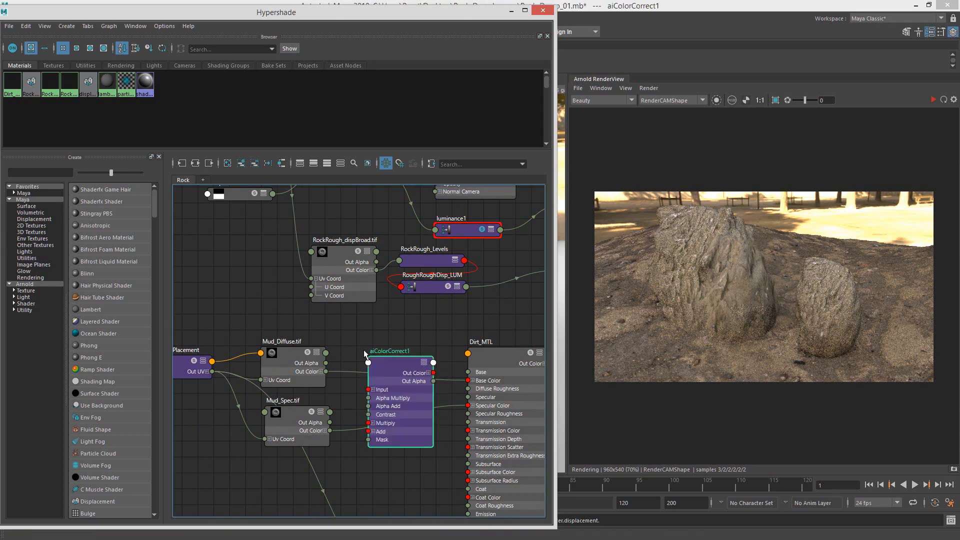
{"action": "left_click_drag", "start_coordinate": [397, 389], "coordinate": [376, 359]}
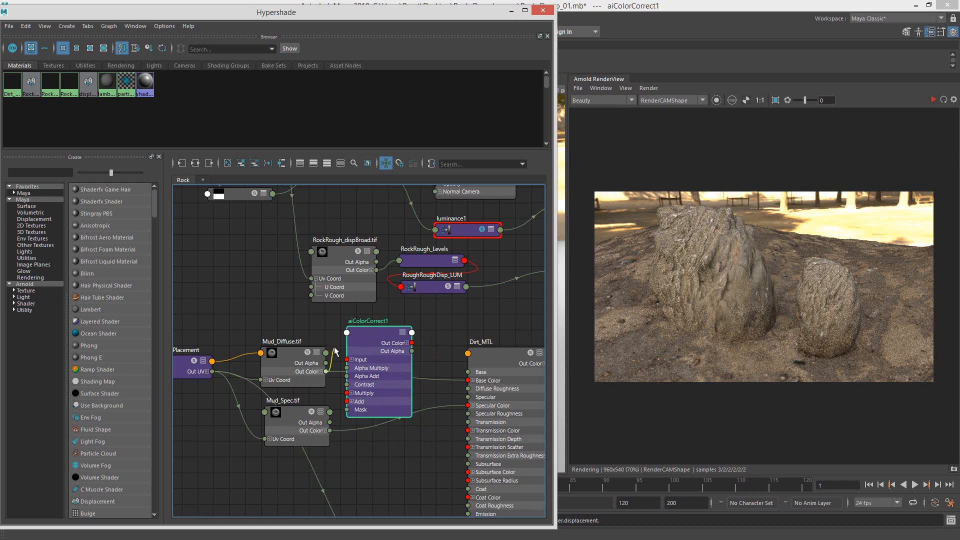
Step: Wire the color correct node between Mud_Diffuse.tif's Out Color and Dirt_MTL's Base Color, and collapse it in line with them
{"action": "left_click_drag", "start_coordinate": [340, 378], "coordinate": [388, 343]}
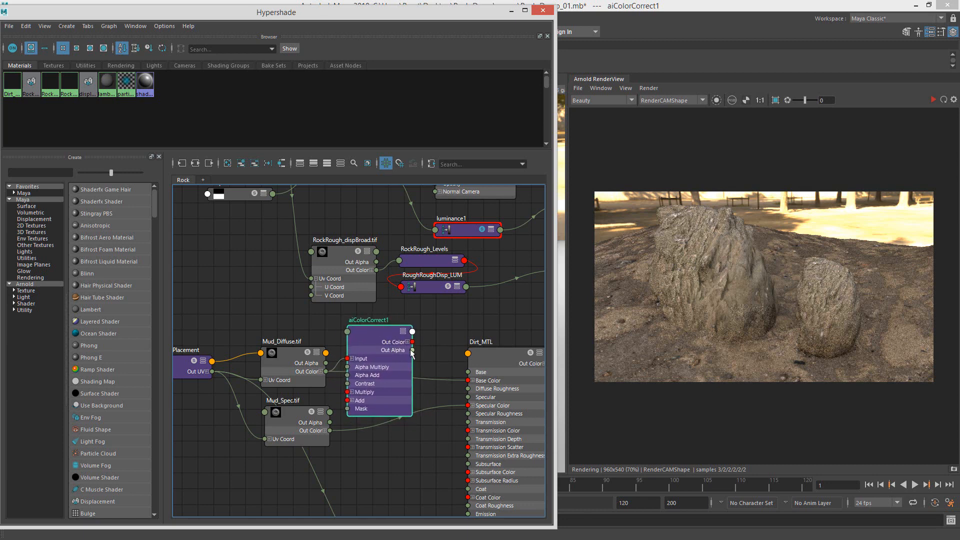
{"action": "left_click_drag", "start_coordinate": [449, 325], "coordinate": [469, 381]}
{"action": "left_click_drag", "start_coordinate": [377, 342], "coordinate": [381, 342]}
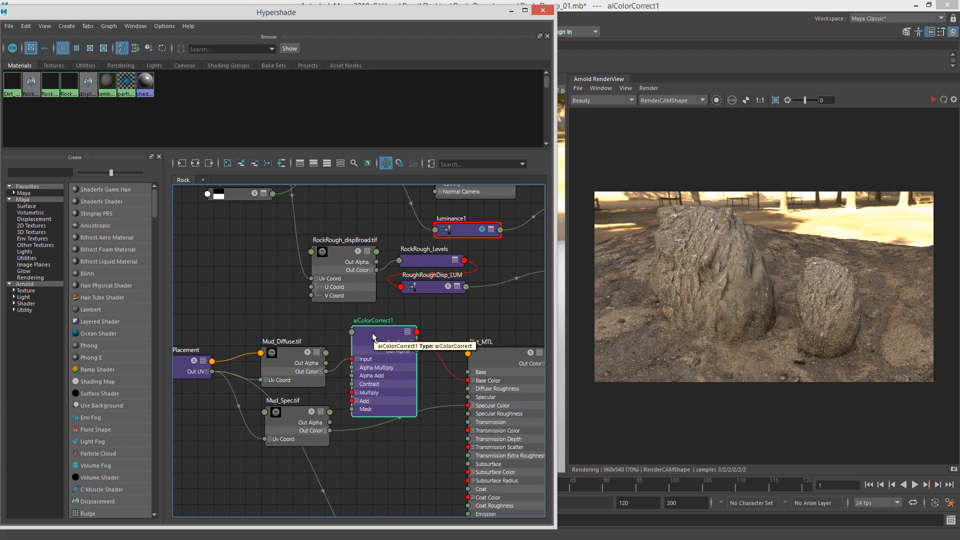
{"action": "key", "text": "1"}
{"action": "left_click_drag", "start_coordinate": [373, 339], "coordinate": [373, 374]}
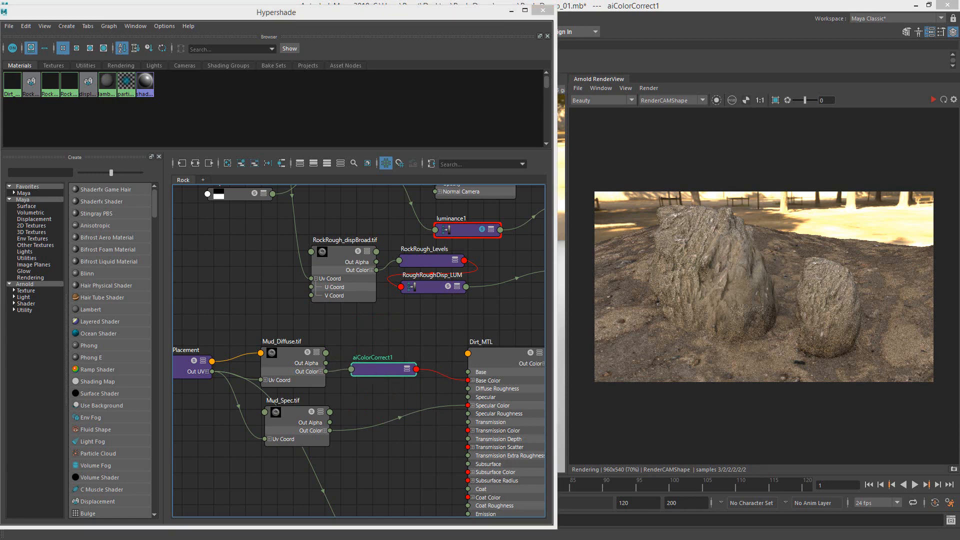
Step: Arrange the Hypershade and Attribute Editor windows so the color correct node's attributes show beside the graph and the render
{"action": "left_click_drag", "start_coordinate": [959, 55], "coordinate": [452, 29]}
{"action": "left_click_drag", "start_coordinate": [315, 14], "coordinate": [166, 23]}
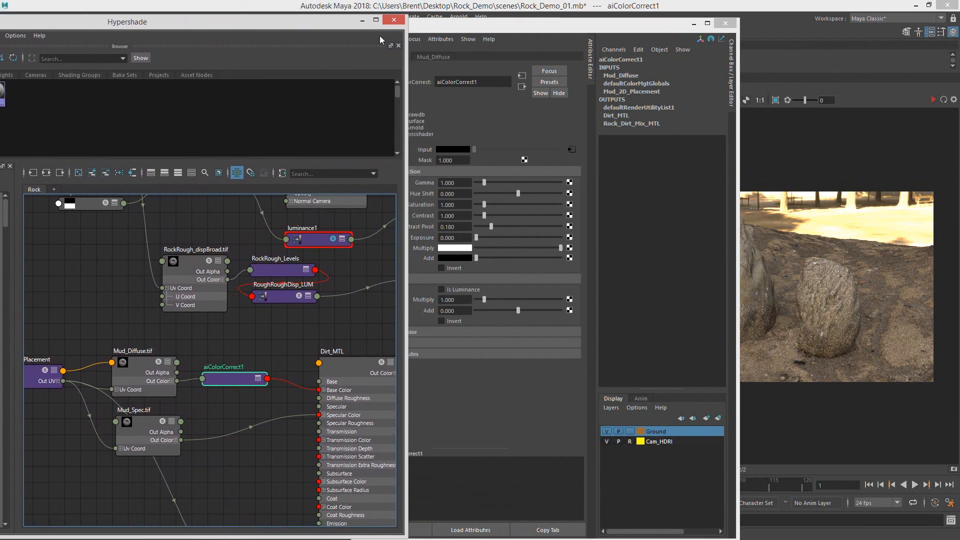
{"action": "left_click_drag", "start_coordinate": [462, 29], "coordinate": [394, 21]}
{"action": "left_click", "coordinate": [197, 331]}
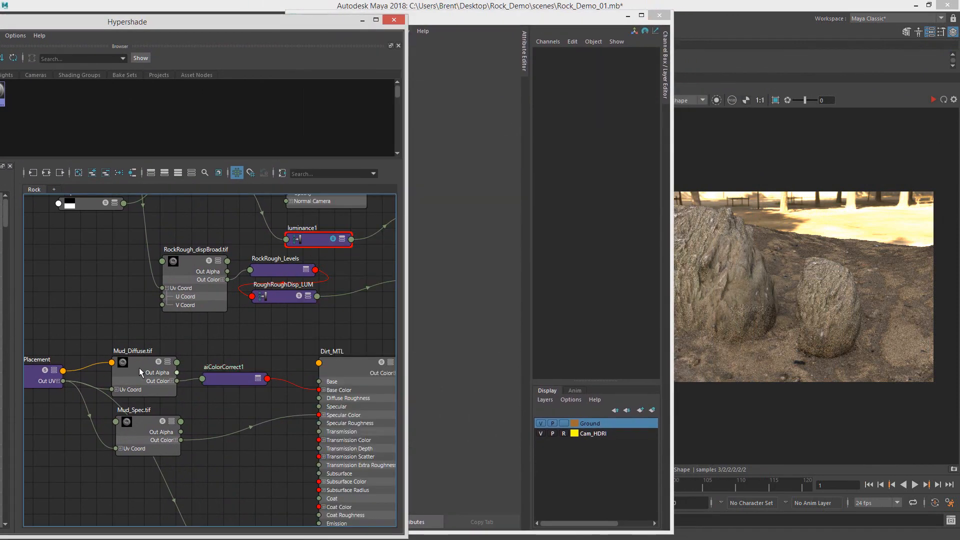
{"action": "left_click", "coordinate": [139, 370]}
{"action": "left_click", "coordinate": [229, 381]}
{"action": "left_click", "coordinate": [469, 21]}
{"action": "left_click_drag", "start_coordinate": [469, 20], "coordinate": [445, 15]}
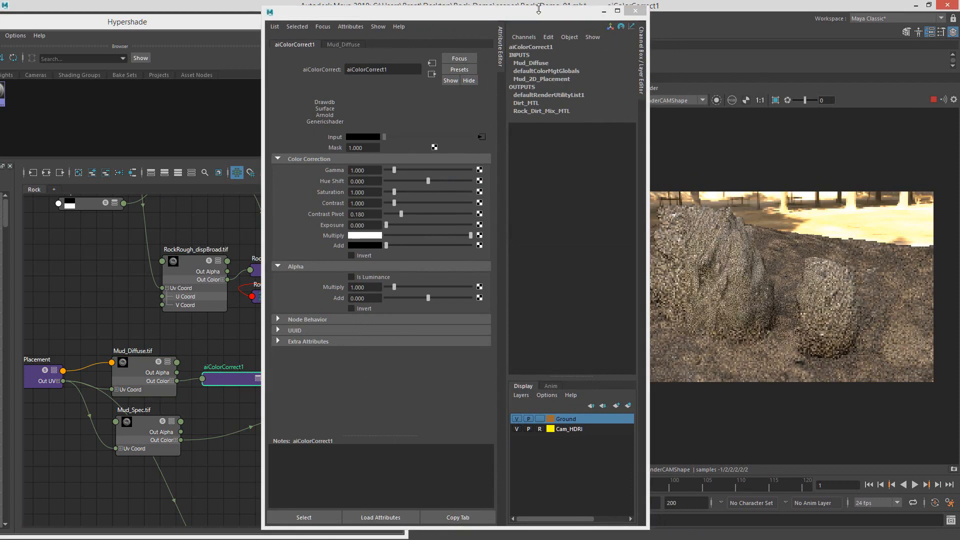
{"action": "left_click_drag", "start_coordinate": [535, 16], "coordinate": [487, 19]}
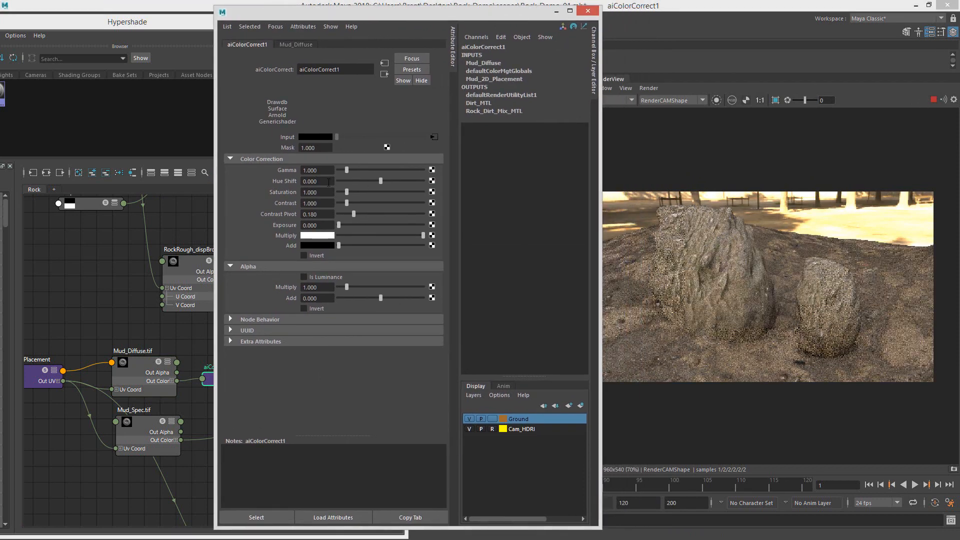
Step: Set the color correct node's Saturation to 1.2 and its Hue Shift to about 0.006
{"action": "left_click_drag", "start_coordinate": [323, 192], "coordinate": [254, 186]}
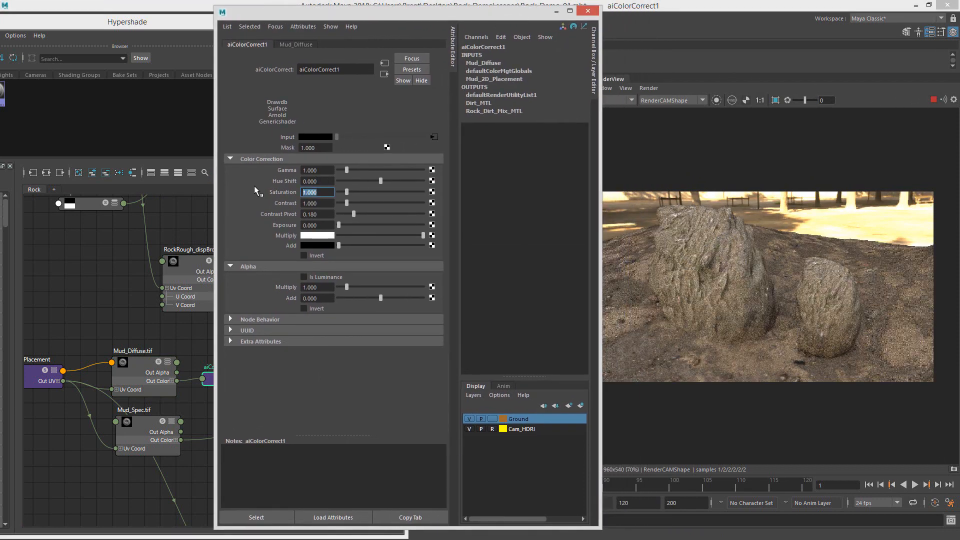
{"action": "type", "text": "1.2"}
{"action": "key", "text": "Return"}
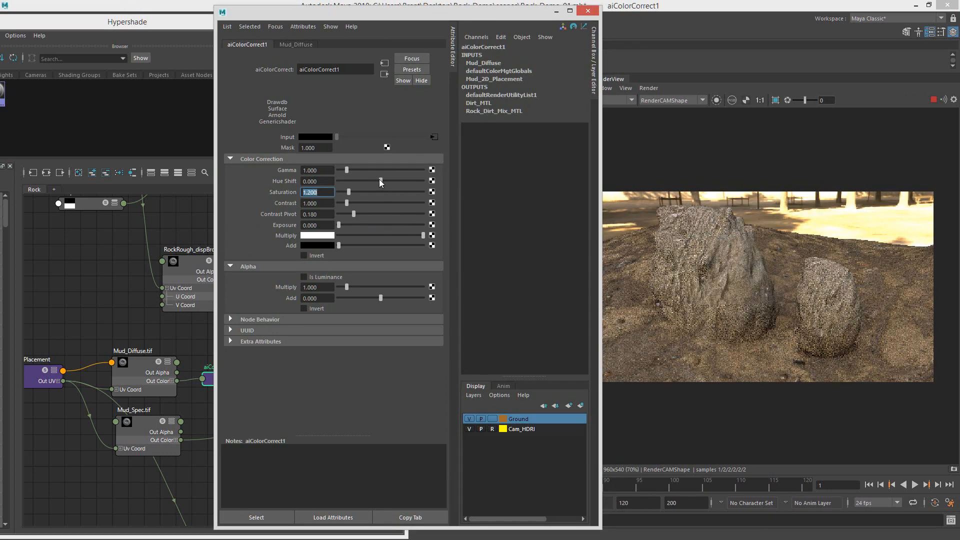
{"action": "left_click_drag", "start_coordinate": [380, 180], "coordinate": [379, 181]}
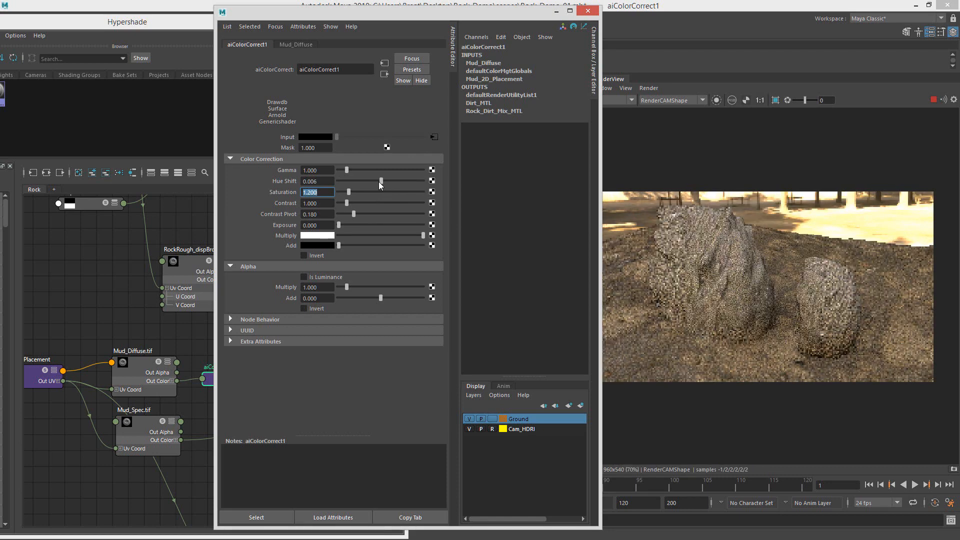
Step: Set the color correct node's Gamma to 0.8
{"action": "left_click_drag", "start_coordinate": [319, 170], "coordinate": [282, 165]}
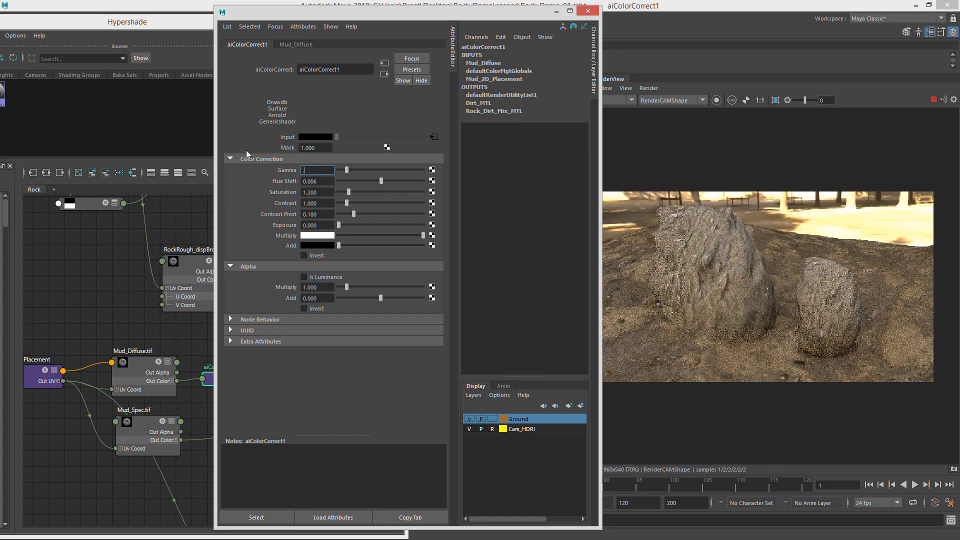
{"action": "type", "text": "0.8"}
{"action": "key", "text": "Return"}
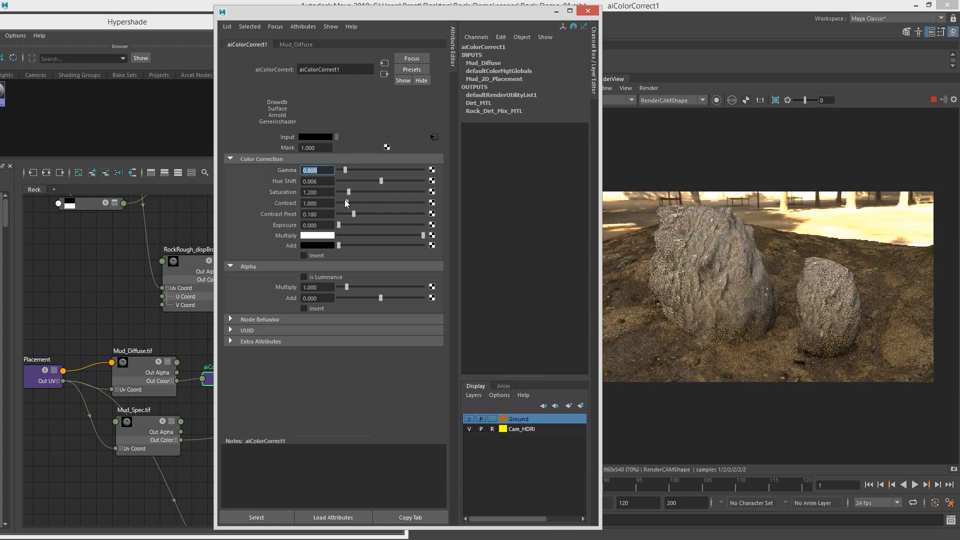
Step: Reduce the color correct node's Contrast to about 0.958 and set its Gamma to 0.7
{"action": "left_click_drag", "start_coordinate": [345, 200], "coordinate": [346, 202]}
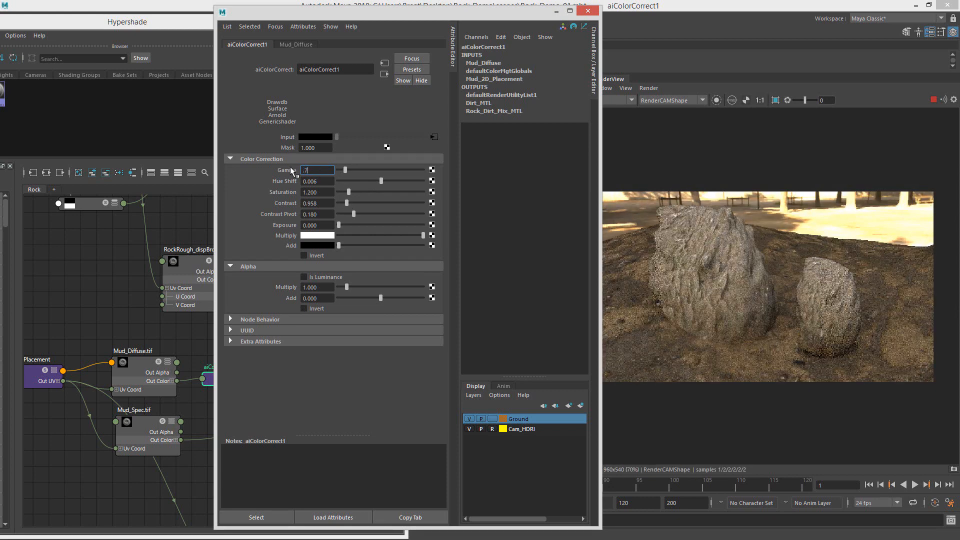
{"action": "type", "text": "0.7"}
{"action": "key", "text": "Return"}
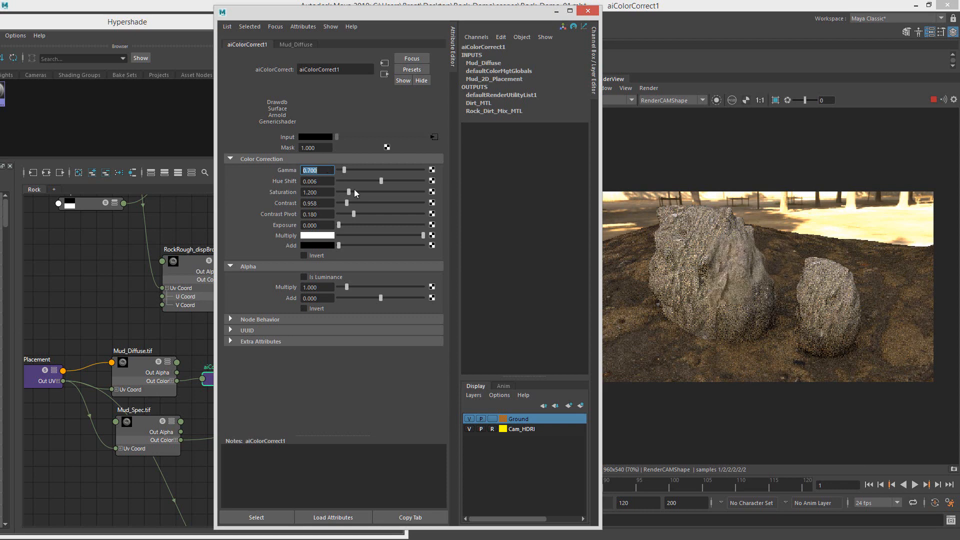
Step: Reduce the color correct node's Saturation to about 0.898, set its Gamma to 0.6, and stop the live render
{"action": "left_click_drag", "start_coordinate": [346, 192], "coordinate": [346, 191]}
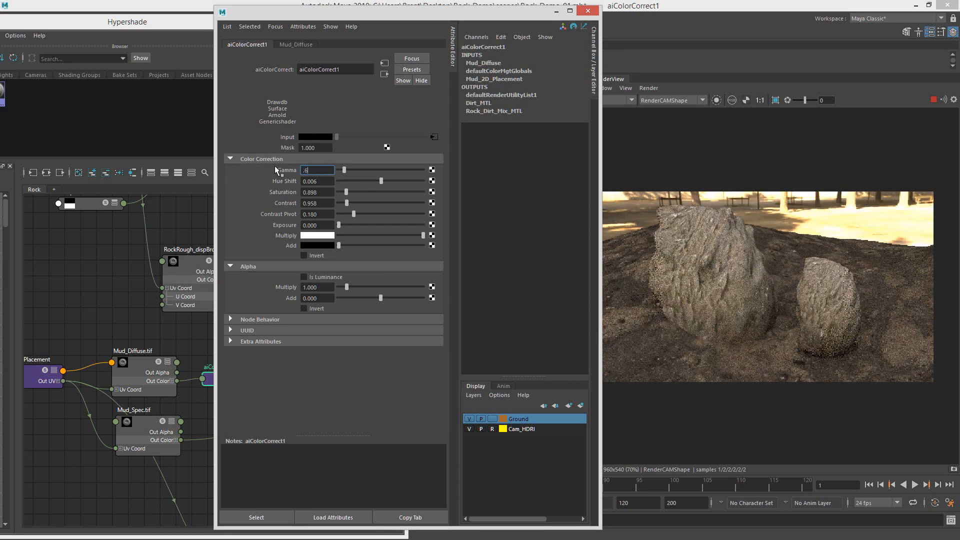
{"action": "type", "text": "0.6"}
{"action": "key", "text": "Return"}
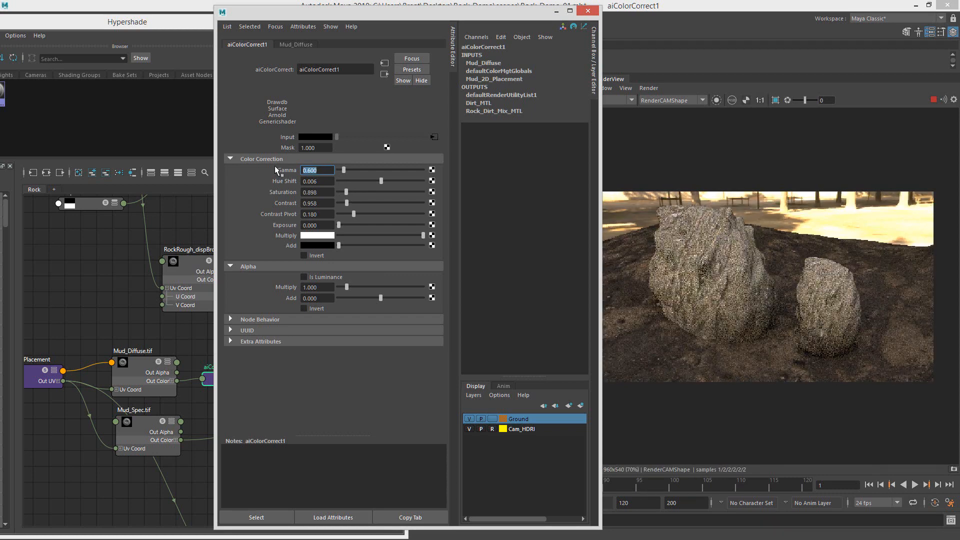
{"action": "left_click", "coordinate": [933, 100]}
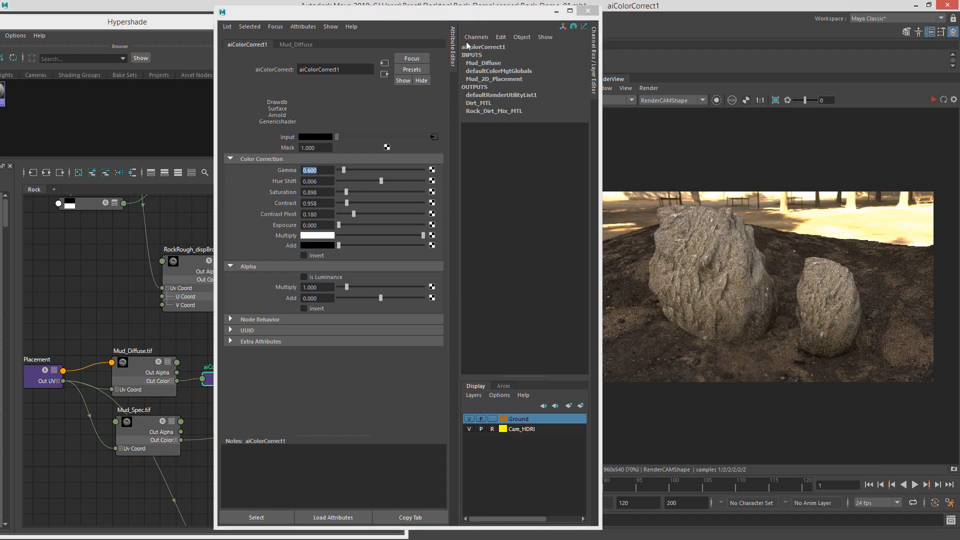
Step: Clear the attribute window away from the Hypershade graph and select the ramp1 node feeding the dirt height projection
{"action": "left_click_drag", "start_coordinate": [435, 16], "coordinate": [959, 65]}
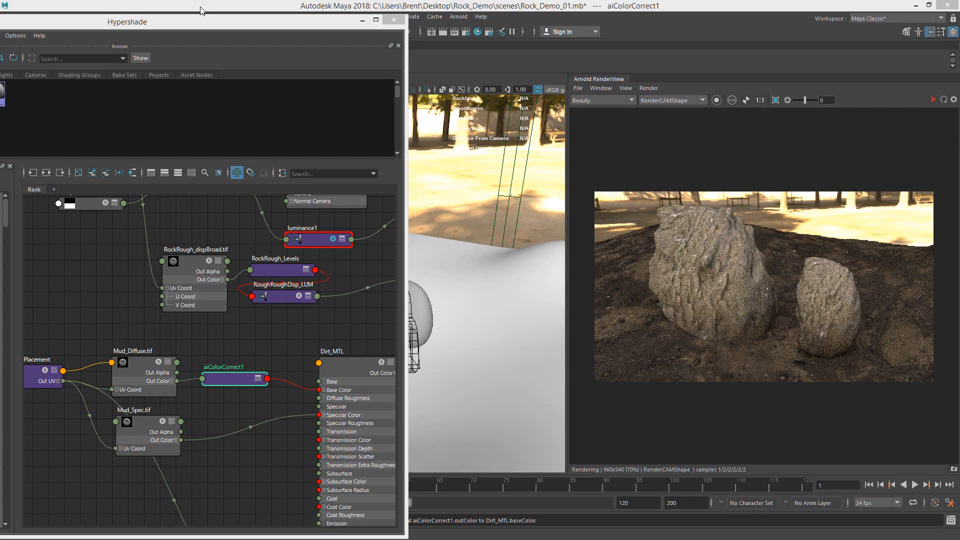
{"action": "left_click_drag", "start_coordinate": [188, 22], "coordinate": [213, 11]}
{"action": "middle_click_drag", "start_coordinate": [287, 328], "coordinate": [294, 427], "text": "alt"}
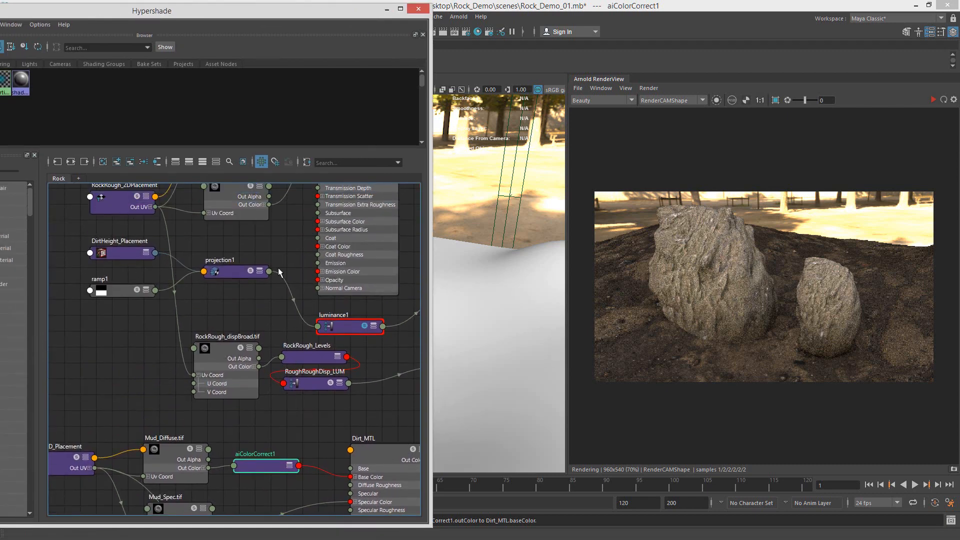
{"action": "middle_click_drag", "start_coordinate": [278, 273], "coordinate": [278, 331], "text": "alt"}
{"action": "left_click", "coordinate": [117, 346]}
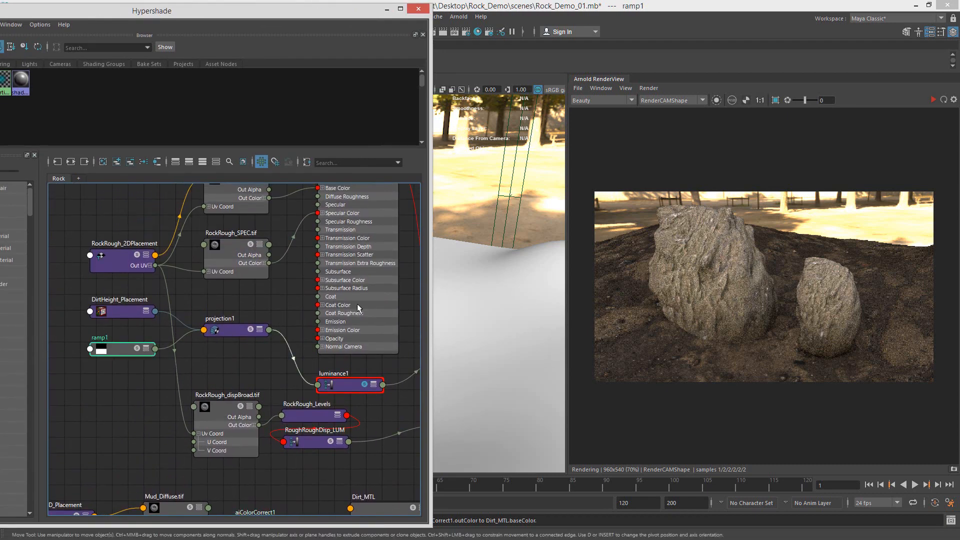
{"action": "mouse_move", "coordinate": [959, 42]}
{"action": "left_mouse_down"}
{"action": "mouse_move", "coordinate": [582, 41]}
{"action": "mouse_move", "coordinate": [348, 20]}
{"action": "mouse_move", "coordinate": [367, 7]}
{"action": "mouse_move", "coordinate": [959, 37]}
{"action": "left_mouse_up"}
Step: Raise the DirtHeight_Placement projection slightly in the viewport and restart the Arnold render
{"action": "left_click_drag", "start_coordinate": [470, 175], "coordinate": [518, 231]}
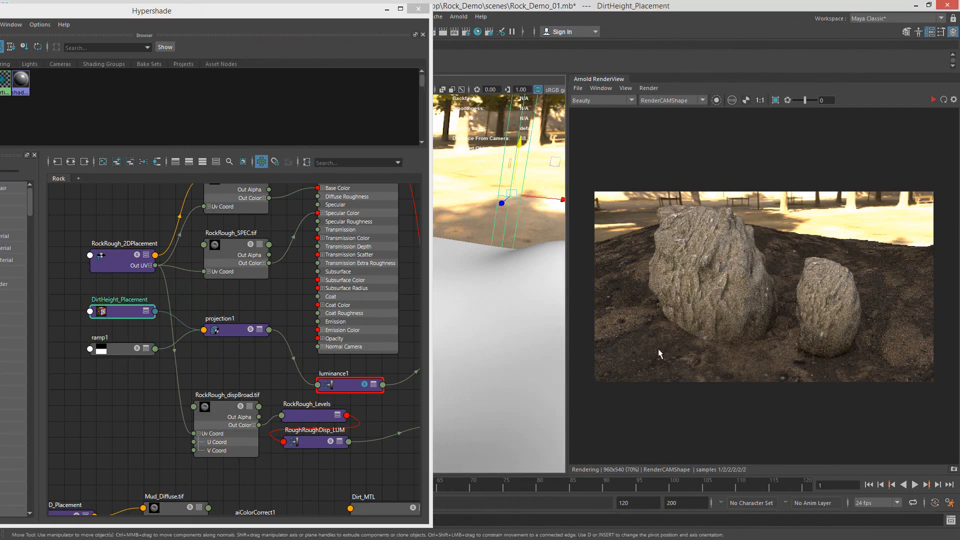
{"action": "left_click", "coordinate": [138, 351]}
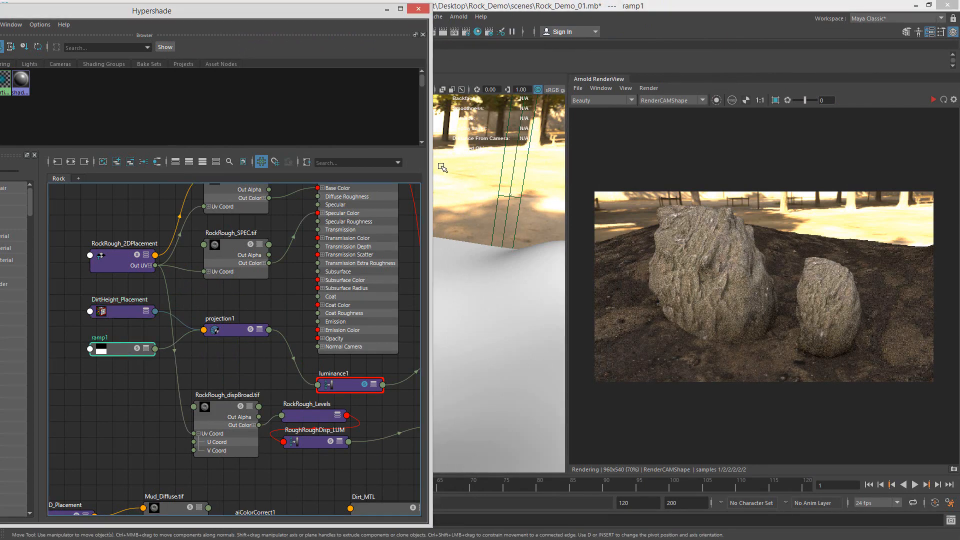
{"action": "left_click_drag", "start_coordinate": [442, 168], "coordinate": [526, 139]}
{"action": "left_click", "coordinate": [931, 100]}
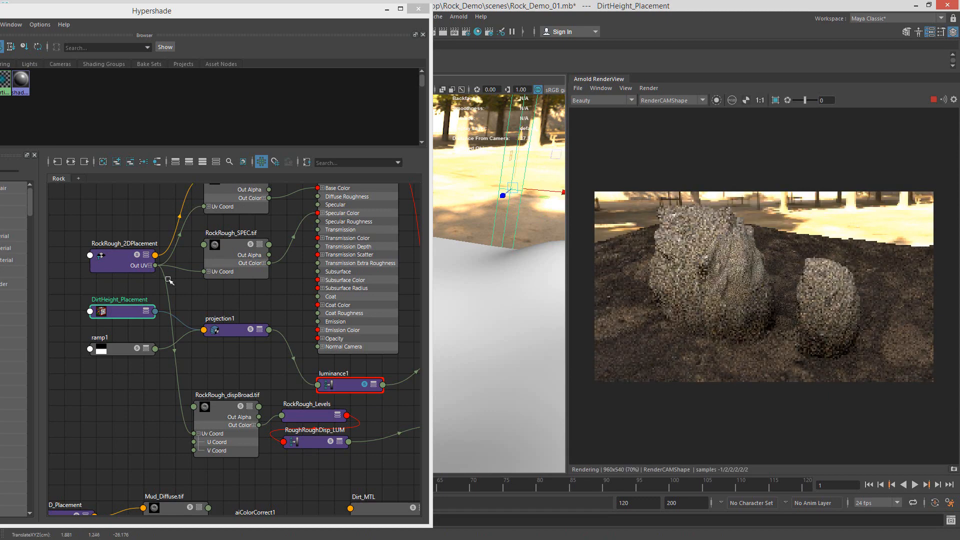
Step: Open ramp1's attributes and reposition its color stops, with the black stop at about 0.545, to soften the rock-to-dirt transition
{"action": "left_click", "coordinate": [119, 344]}
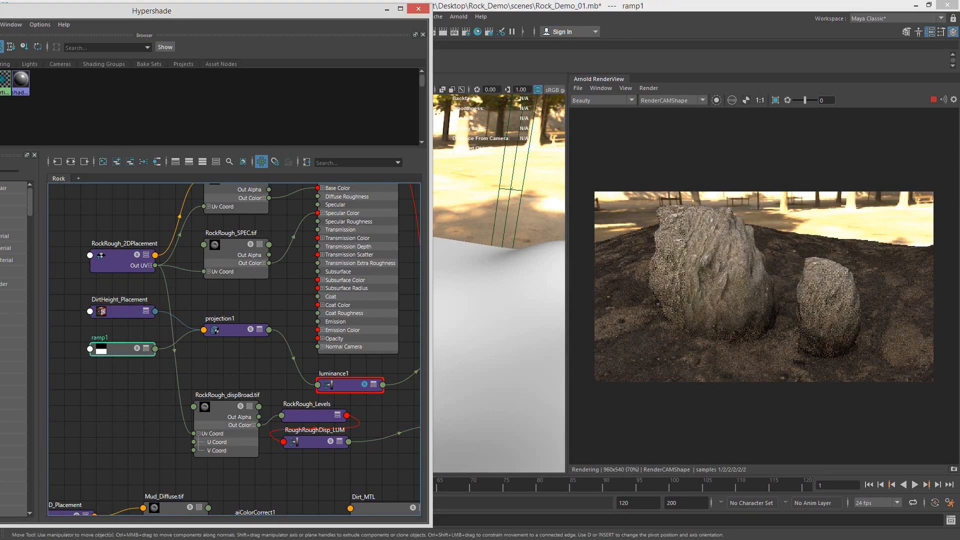
{"action": "key", "text": "ctrl+a"}
{"action": "left_click_drag", "start_coordinate": [308, 24], "coordinate": [259, 26]}
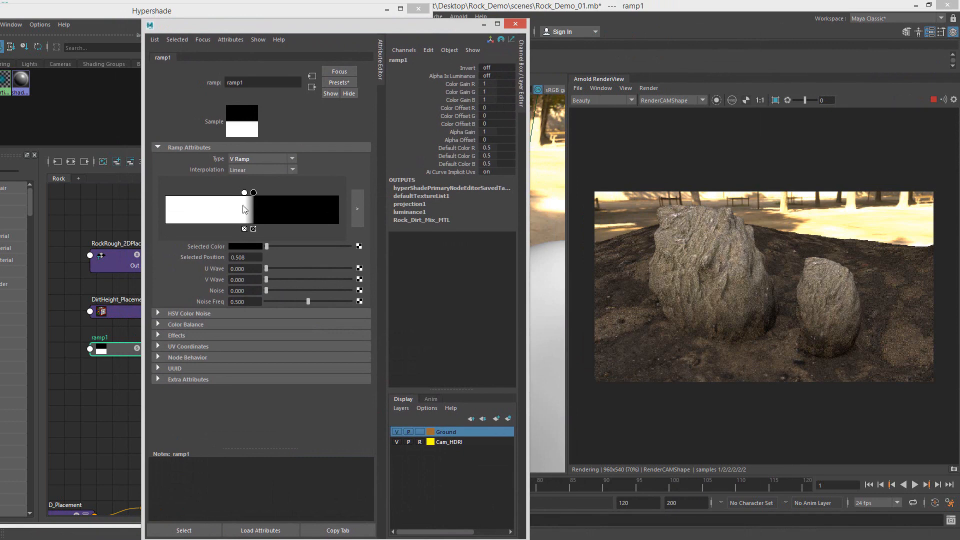
{"action": "mouse_move", "coordinate": [253, 193]}
{"action": "left_mouse_down"}
{"action": "mouse_move", "coordinate": [264, 193]}
{"action": "mouse_move", "coordinate": [253, 193]}
{"action": "left_mouse_up"}
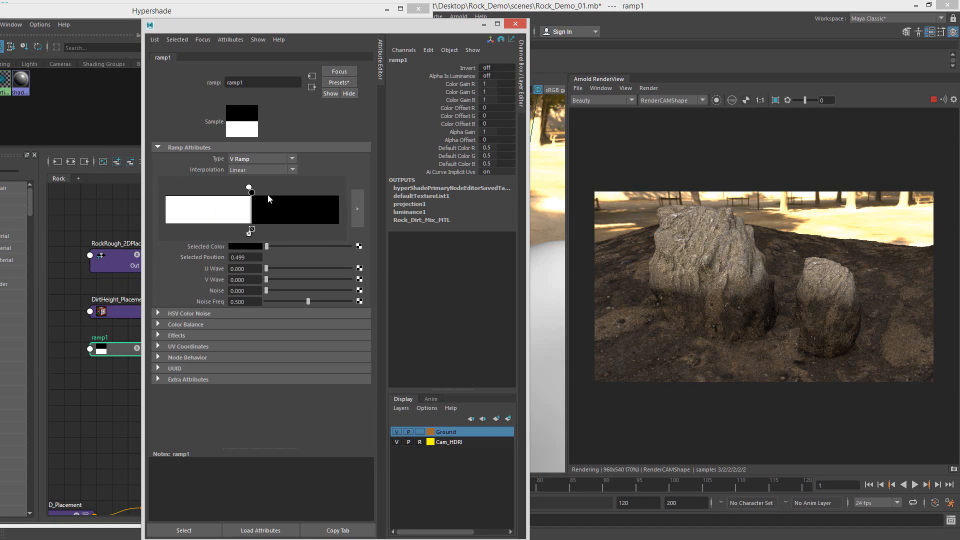
{"action": "mouse_move", "coordinate": [253, 194]}
{"action": "left_mouse_down"}
{"action": "mouse_move", "coordinate": [265, 196]}
{"action": "mouse_move", "coordinate": [234, 193]}
{"action": "mouse_move", "coordinate": [270, 193]}
{"action": "mouse_move", "coordinate": [246, 193]}
{"action": "mouse_move", "coordinate": [261, 195]}
{"action": "left_mouse_up"}
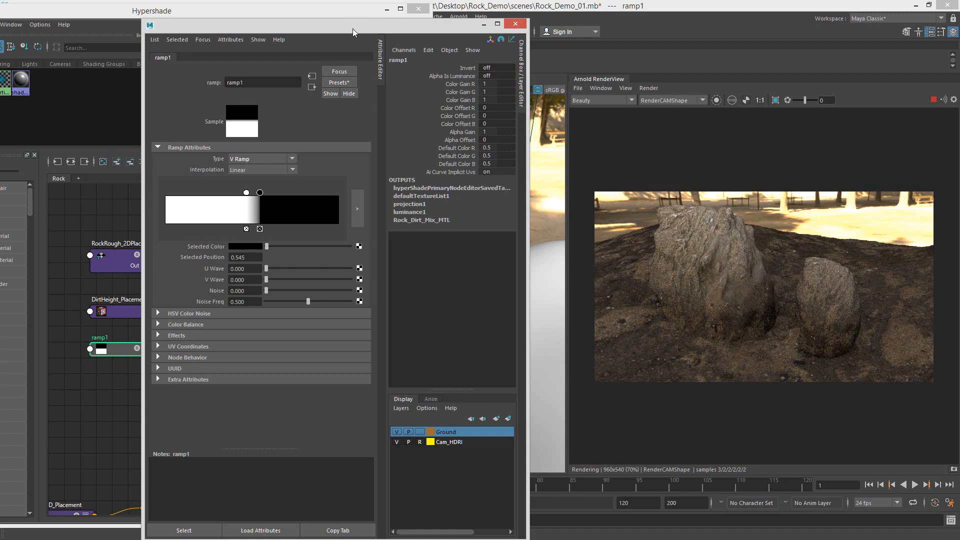
Step: Move the floating windows off the viewport, then tilt Rock_01 onto its side and sink it partly into the ground
{"action": "left_click_drag", "start_coordinate": [353, 29], "coordinate": [959, 88]}
{"action": "left_click_drag", "start_coordinate": [319, 20], "coordinate": [959, 101]}
{"action": "left_click", "coordinate": [333, 270]}
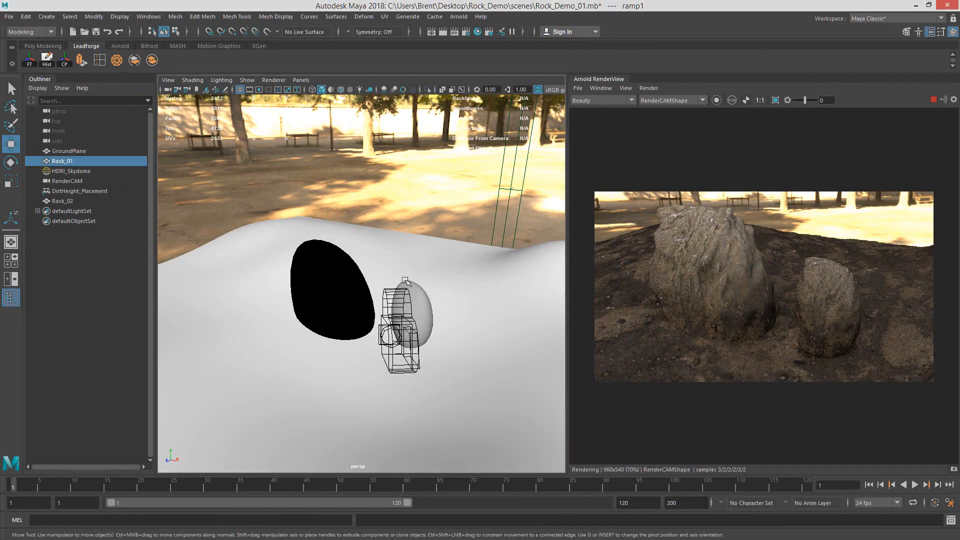
{"action": "left_click_drag", "start_coordinate": [336, 257], "coordinate": [350, 159]}
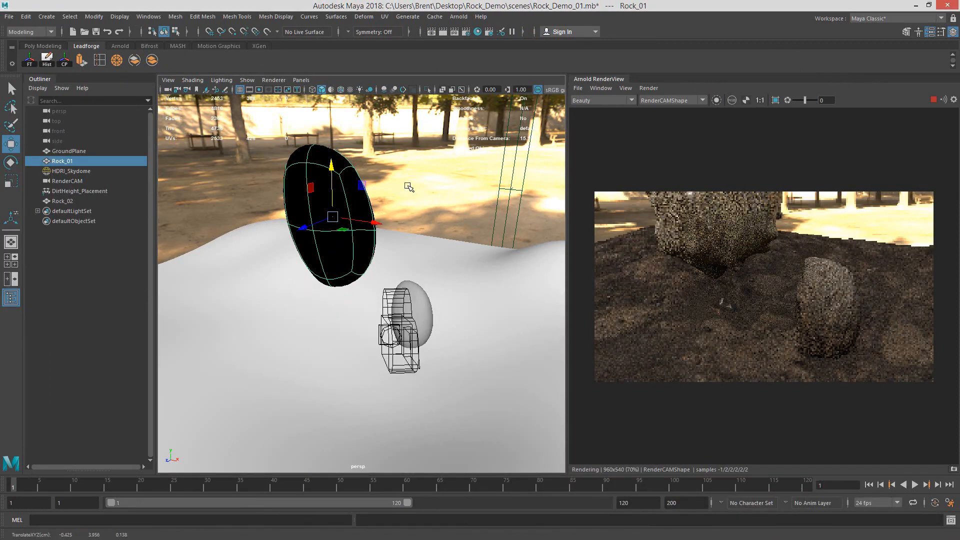
{"action": "left_click_drag", "start_coordinate": [331, 166], "coordinate": [336, 270]}
{"action": "key", "text": "e"}
{"action": "key", "text": "w"}
{"action": "left_click_drag", "start_coordinate": [381, 328], "coordinate": [358, 321]}
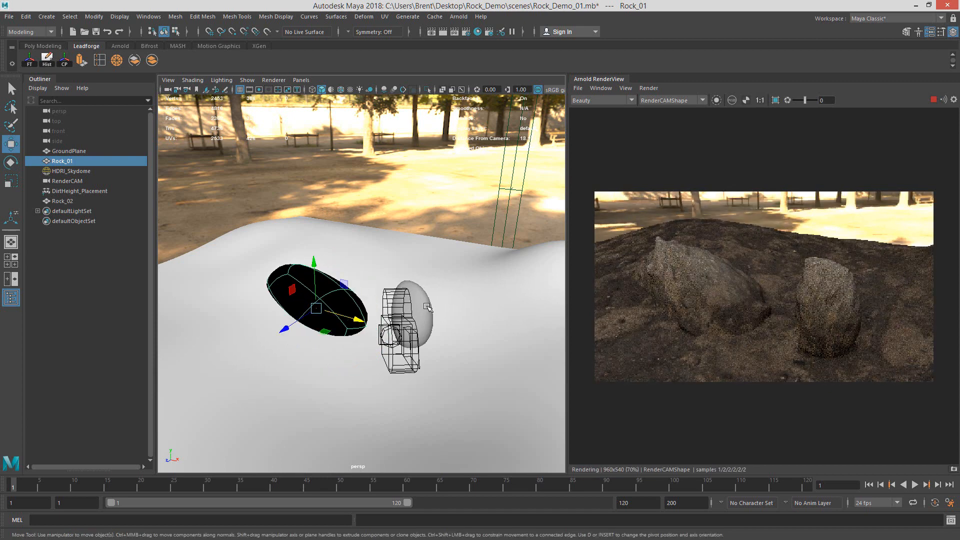
Step: Rotate Rock_02 slightly and lower it into the ground
{"action": "left_click", "coordinate": [412, 320]}
{"action": "key", "text": "e"}
{"action": "left_click_drag", "start_coordinate": [409, 330], "coordinate": [416, 292]}
{"action": "key", "text": "w"}
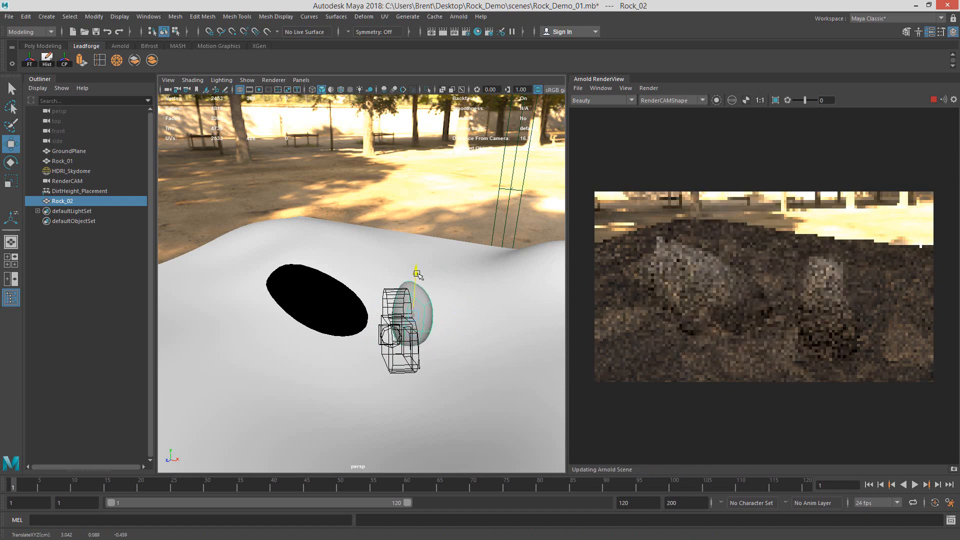
{"action": "key", "text": "r"}
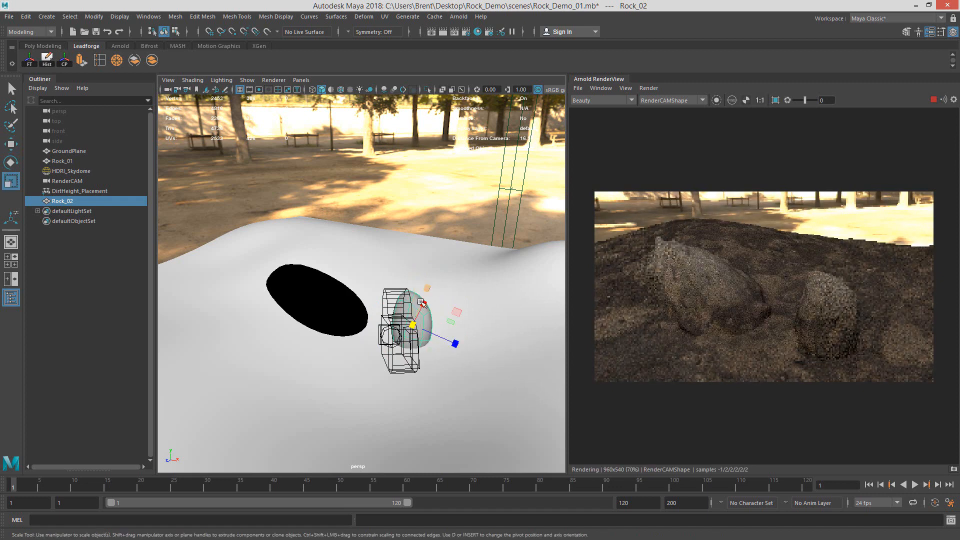
{"action": "left_click", "coordinate": [421, 277]}
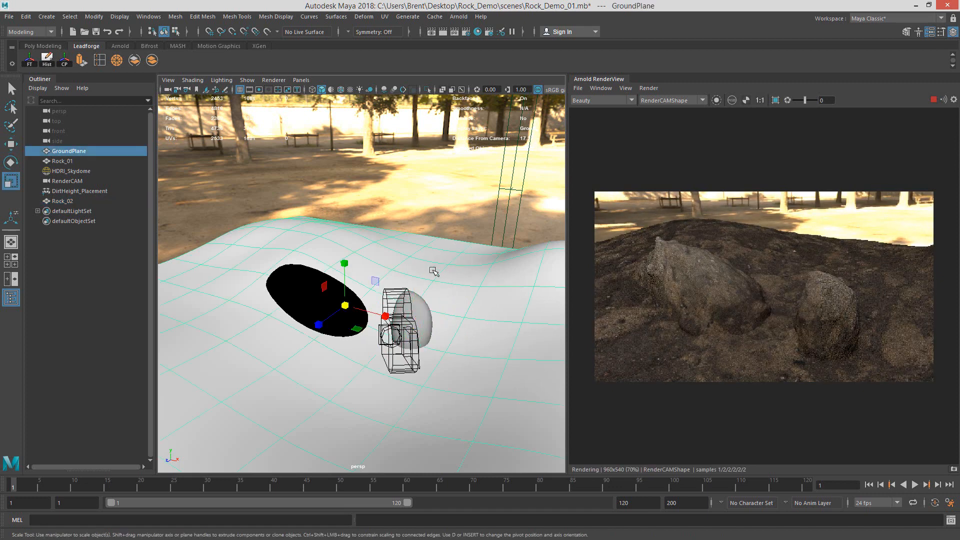
Step: Stop the render, inspect its specular_direct pass, and return the display to Beauty
{"action": "left_click", "coordinate": [933, 100]}
{"action": "left_click_drag", "start_coordinate": [371, 331], "coordinate": [403, 325], "text": "alt"}
{"action": "left_click", "coordinate": [525, 206]}
{"action": "left_click", "coordinate": [611, 99]}
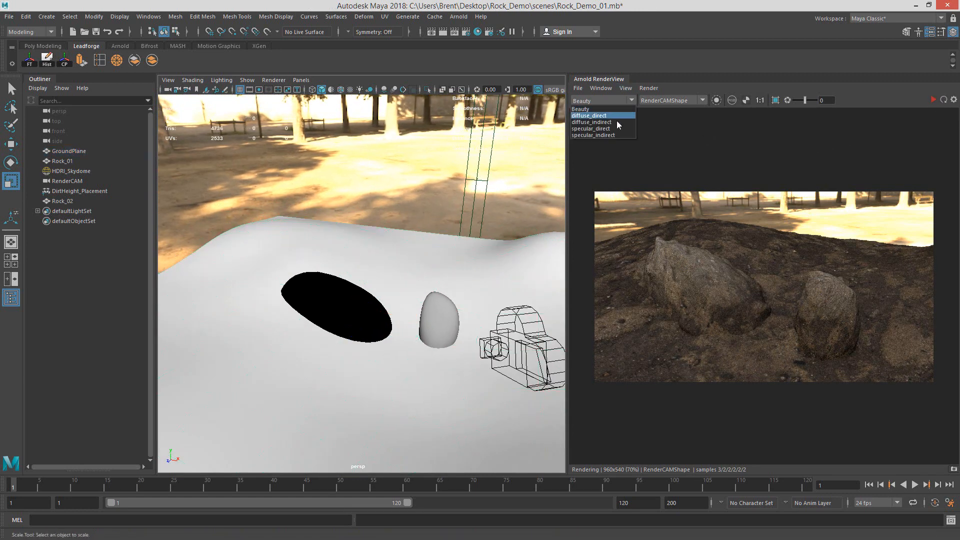
{"action": "left_click", "coordinate": [617, 127]}
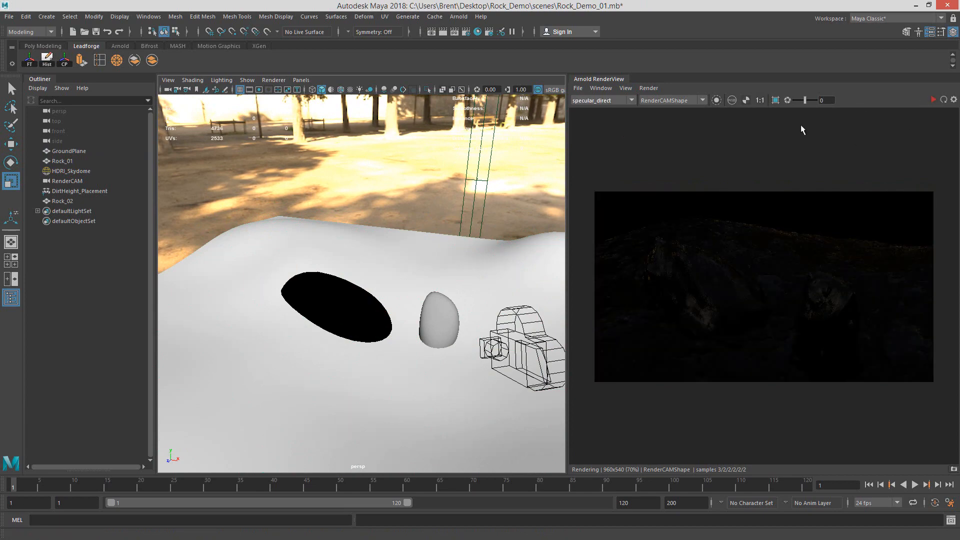
{"action": "left_click", "coordinate": [622, 99]}
{"action": "left_click", "coordinate": [612, 107]}
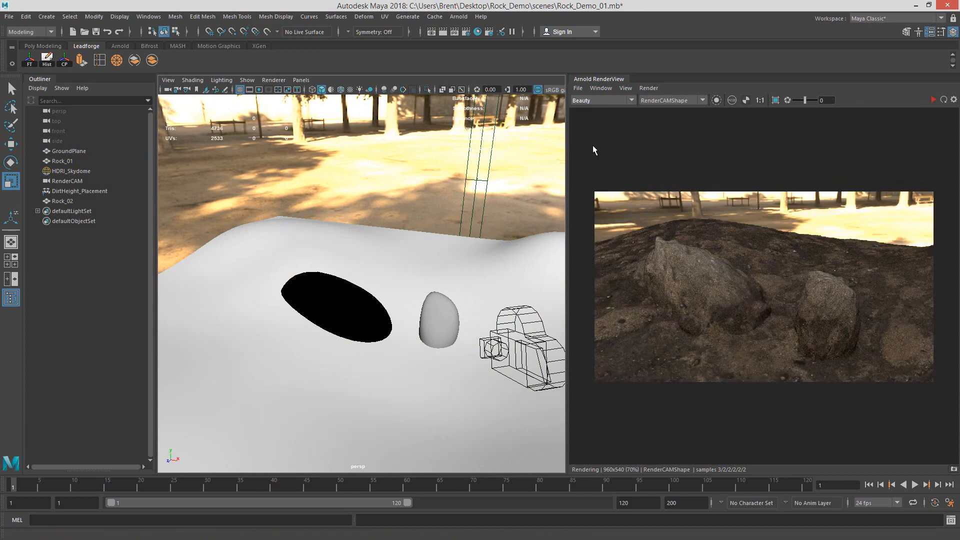
Step: Look through RenderCAM in the viewport
{"action": "mouse_move", "coordinate": [360, 295]}
{"action": "left_mouse_down", "text": "alt"}
{"action": "mouse_move", "coordinate": [403, 294]}
{"action": "mouse_move", "coordinate": [358, 298]}
{"action": "left_mouse_up", "text": "alt"}
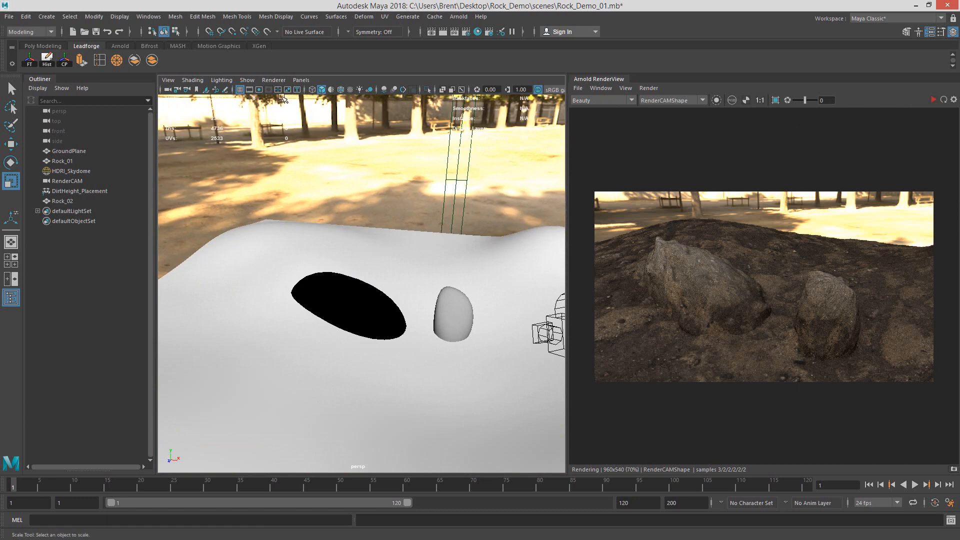
{"action": "left_click", "coordinate": [301, 80]}
{"action": "mouse_move", "coordinate": [381, 90]}
{"action": "left_click", "coordinate": [424, 91]}
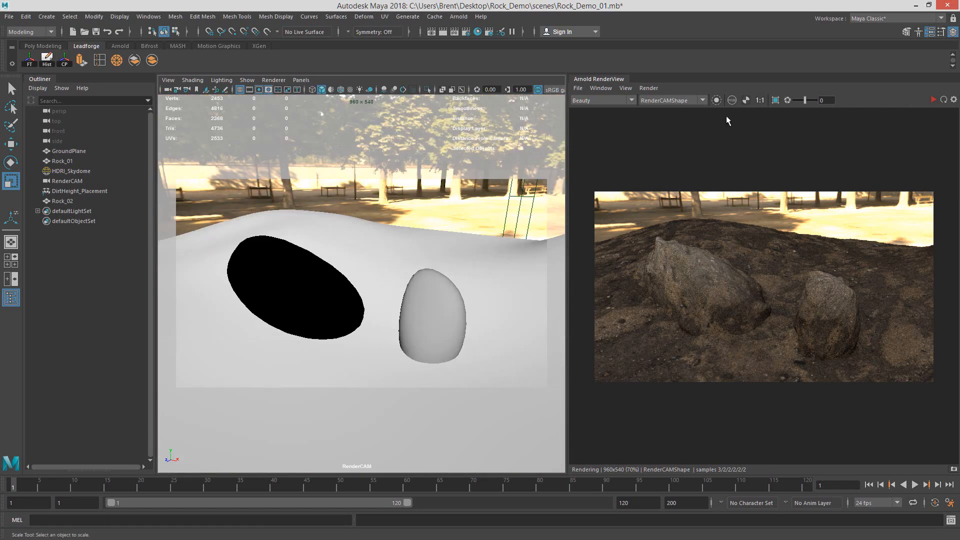
Step: Restart the render, inspect the projection1 node's mask in isolation, and return to the full shaded render
{"action": "left_click", "coordinate": [933, 100]}
{"action": "left_click", "coordinate": [716, 100]}
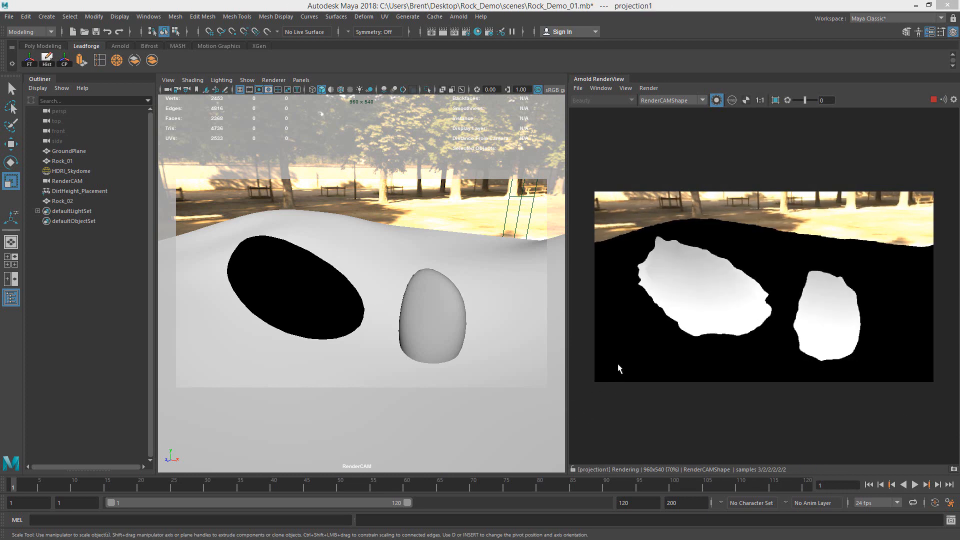
{"action": "left_click", "coordinate": [716, 100]}
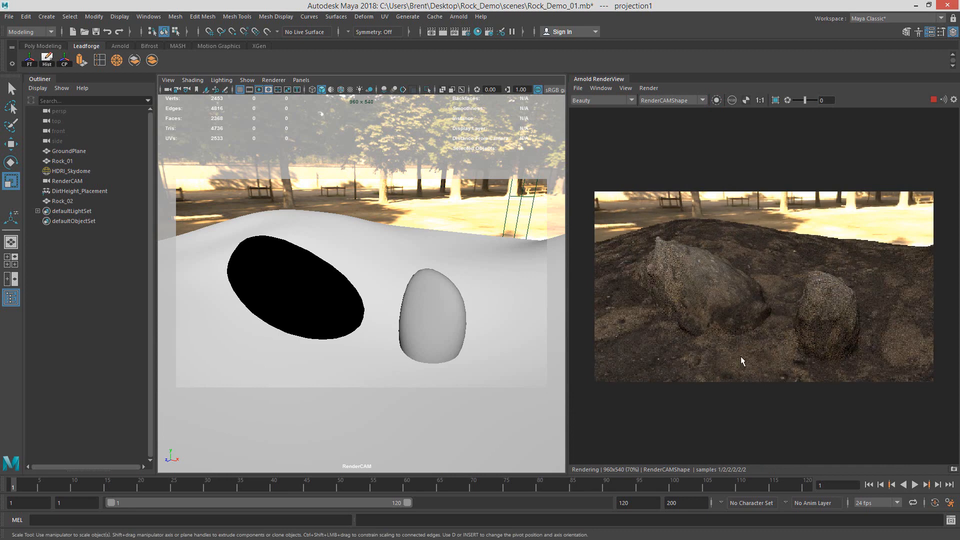
Step: Reframe RenderCAM to a wider, higher view looking down on both rocks
{"action": "scroll", "coordinate": [363, 258], "scroll_direction": "down", "scroll_amount": 5}
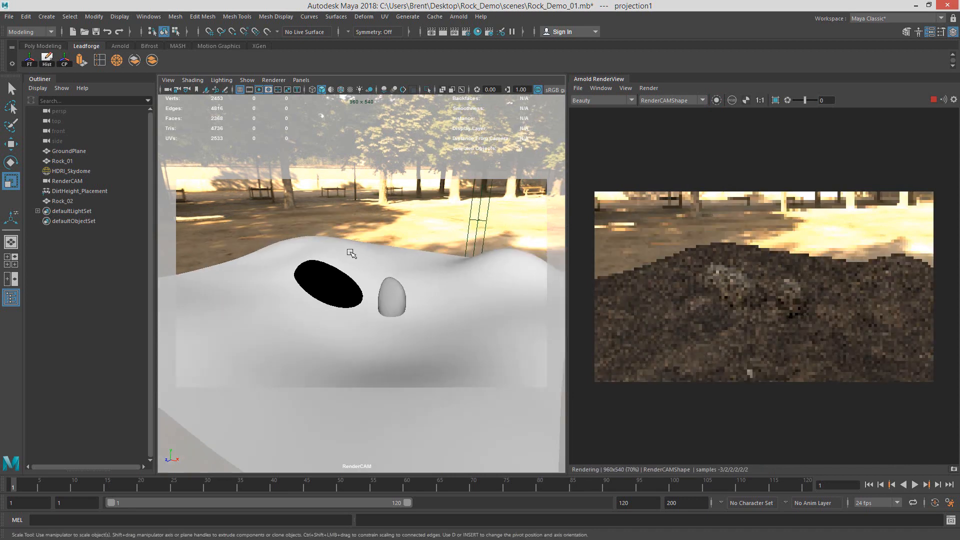
{"action": "left_click_drag", "start_coordinate": [352, 254], "coordinate": [326, 309], "text": "alt"}
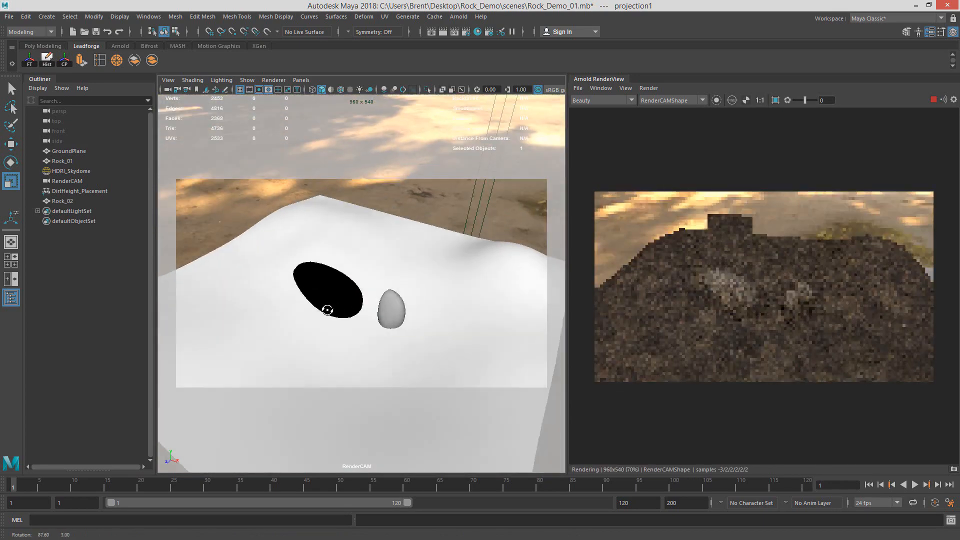
{"action": "right_click_drag", "start_coordinate": [302, 320], "coordinate": [334, 350], "text": "alt"}
{"action": "middle_click_drag", "start_coordinate": [356, 318], "coordinate": [377, 301], "text": "alt"}
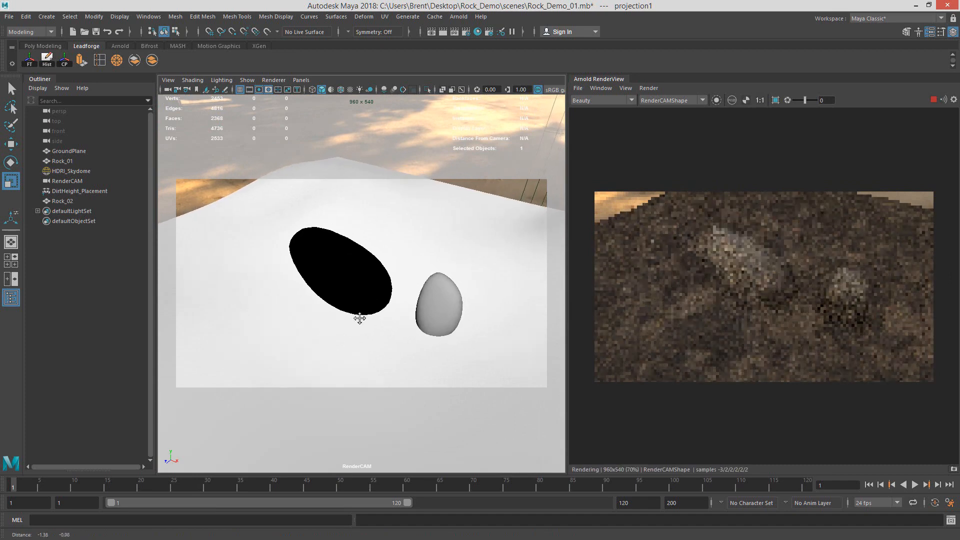
{"action": "mouse_move", "coordinate": [358, 322]}
{"action": "left_mouse_down", "text": "alt"}
{"action": "mouse_move", "coordinate": [336, 334]}
{"action": "mouse_move", "coordinate": [343, 313]}
{"action": "mouse_move", "coordinate": [343, 321]}
{"action": "left_mouse_up", "text": "alt"}
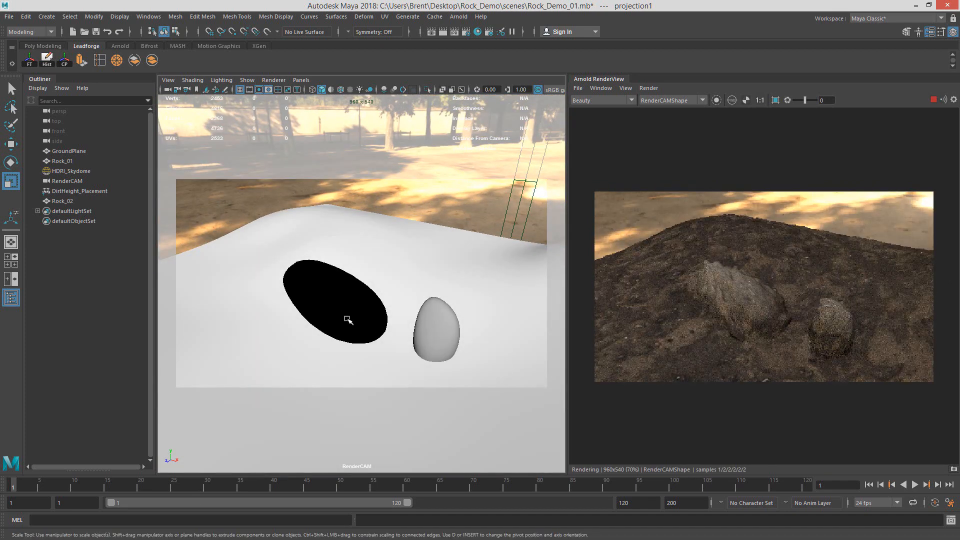